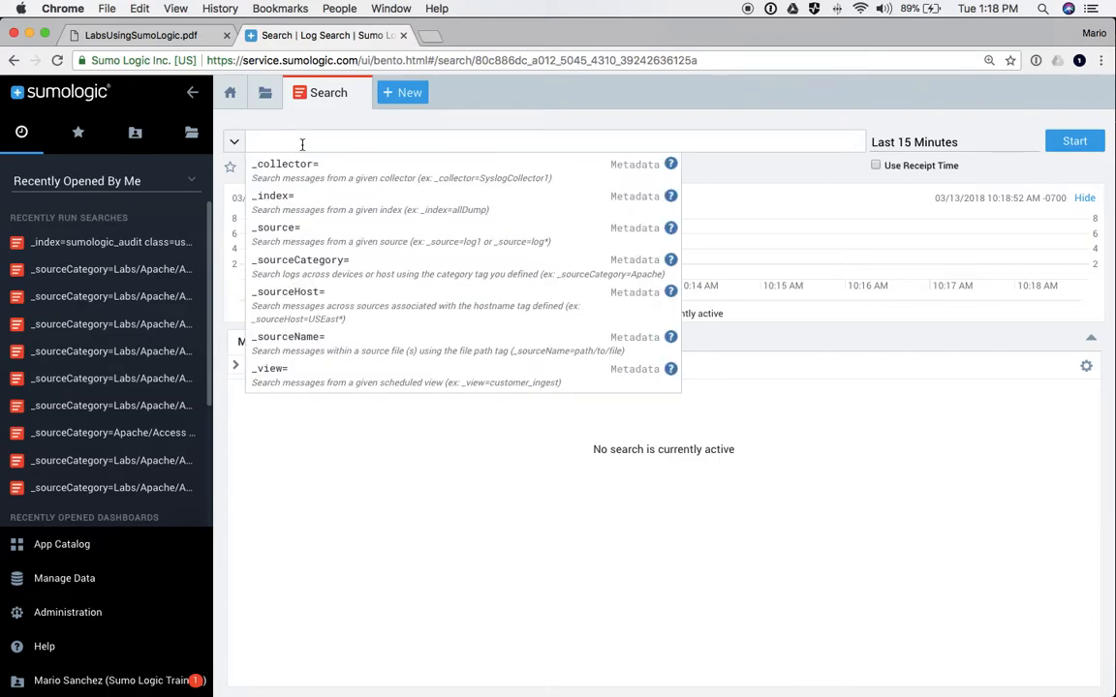
# - Run a search for _sourceCategory=Labs/Apache/Access over Last 15 Minutes, returning 114,084 messages
pyautogui.write('_')
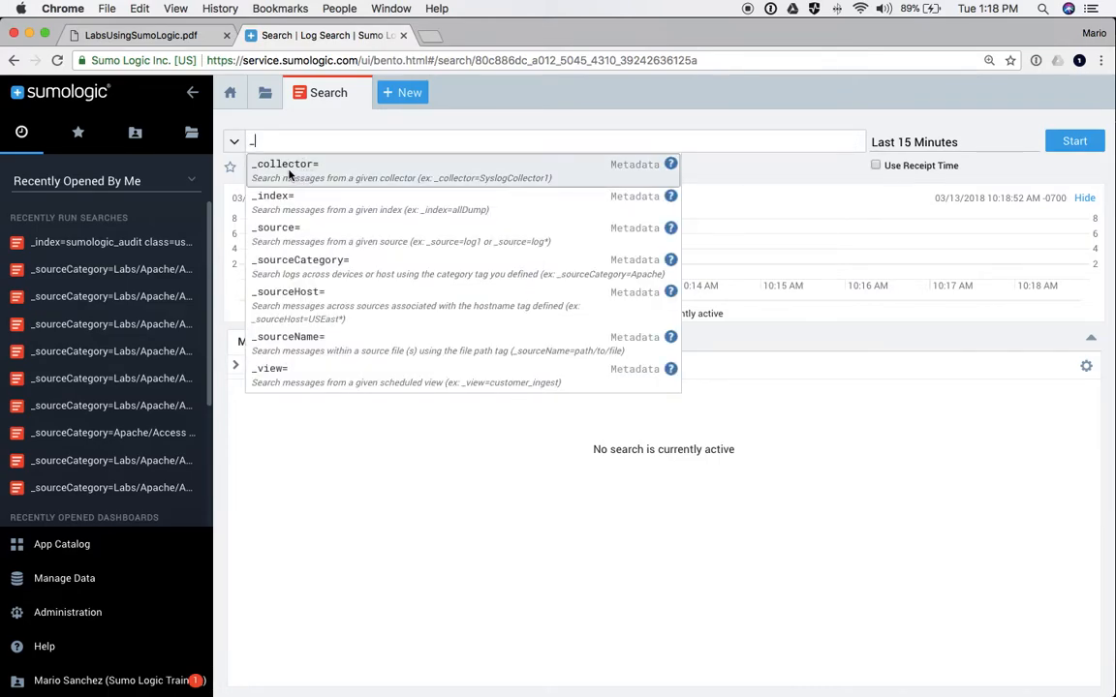
pyautogui.click(296, 269)
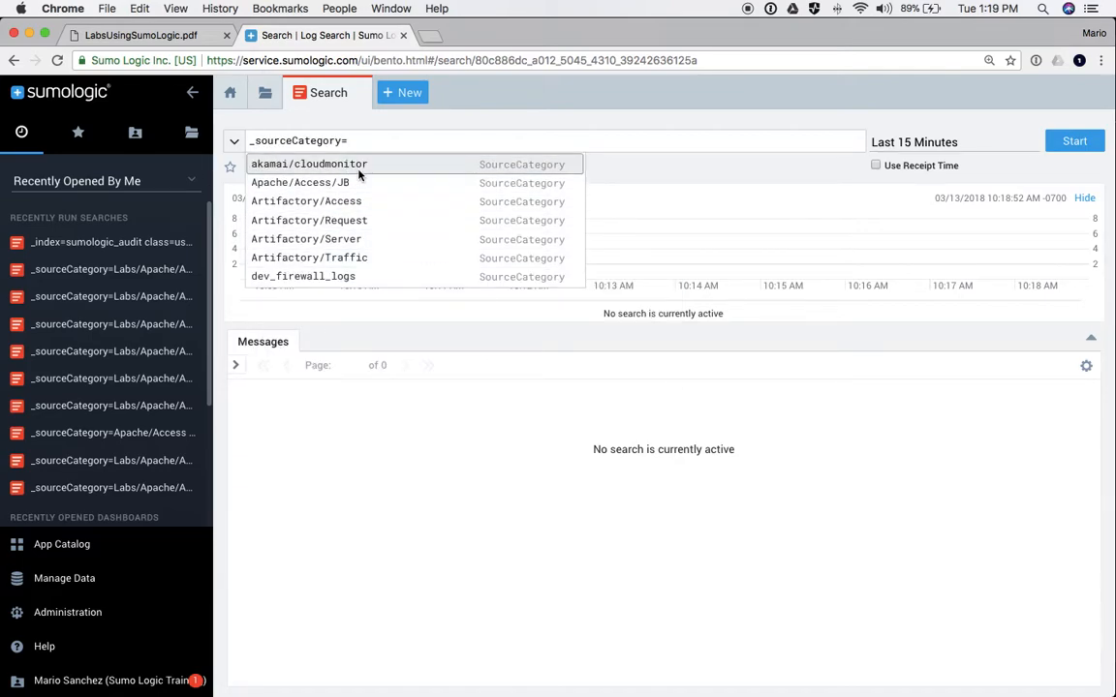
pyautogui.write('Lab')
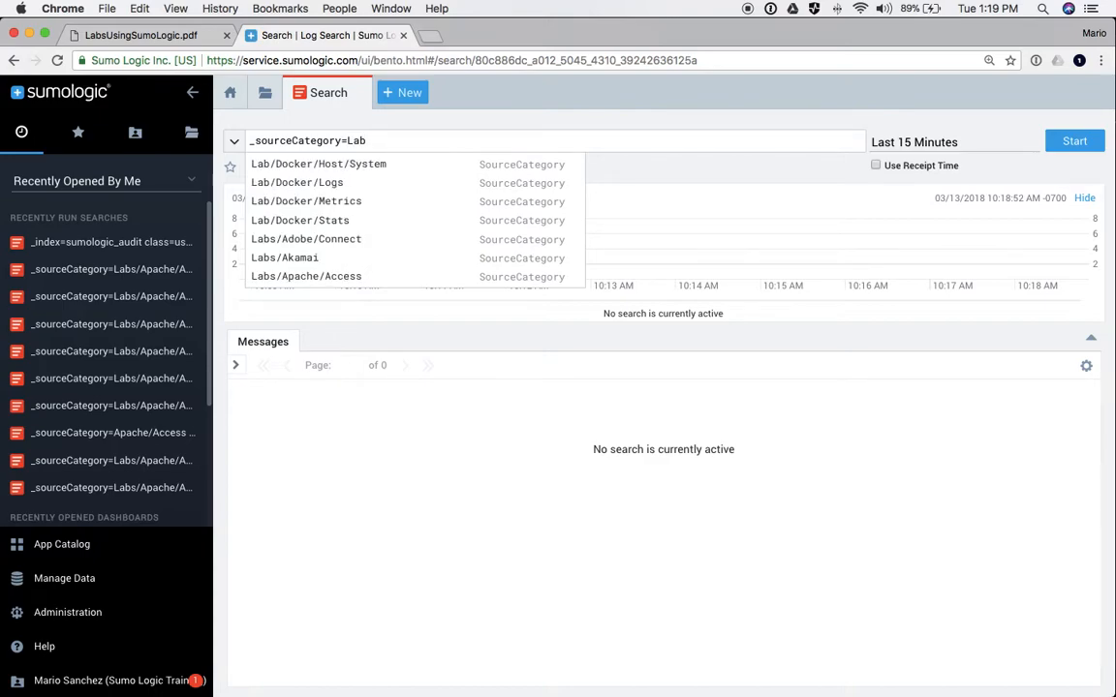
pyautogui.press('Down')
pyautogui.press('Down')
pyautogui.press('Down')
pyautogui.press('Down')
pyautogui.press('Down')
pyautogui.press('Down')
pyautogui.press('Down')
pyautogui.press('Return')
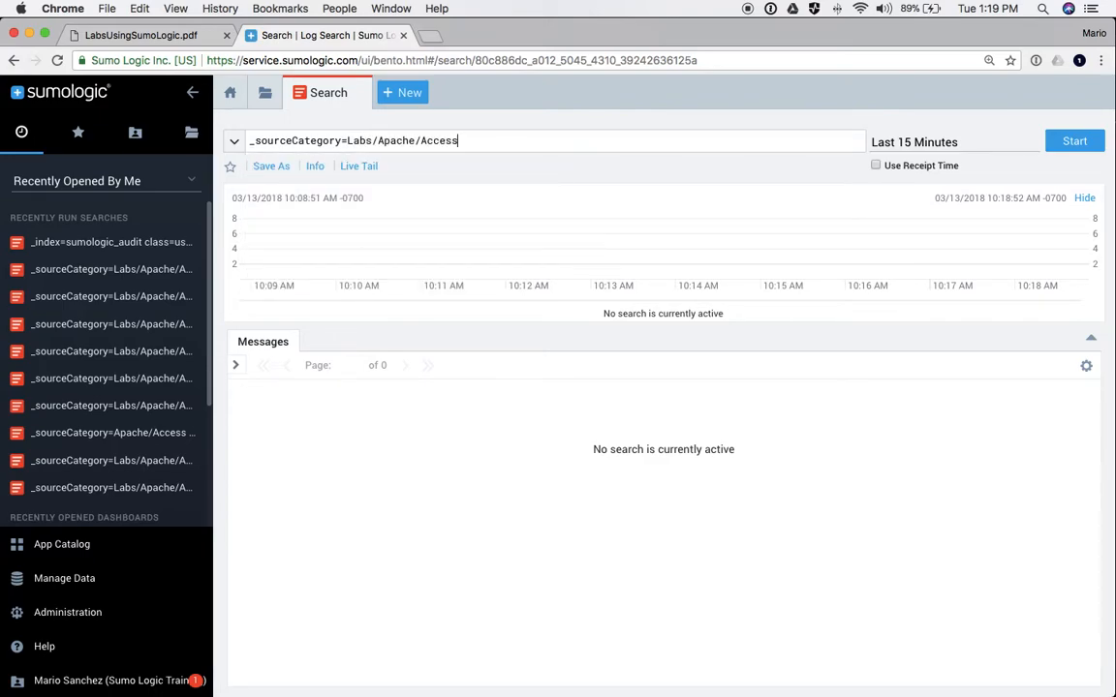
pyautogui.press('Return')
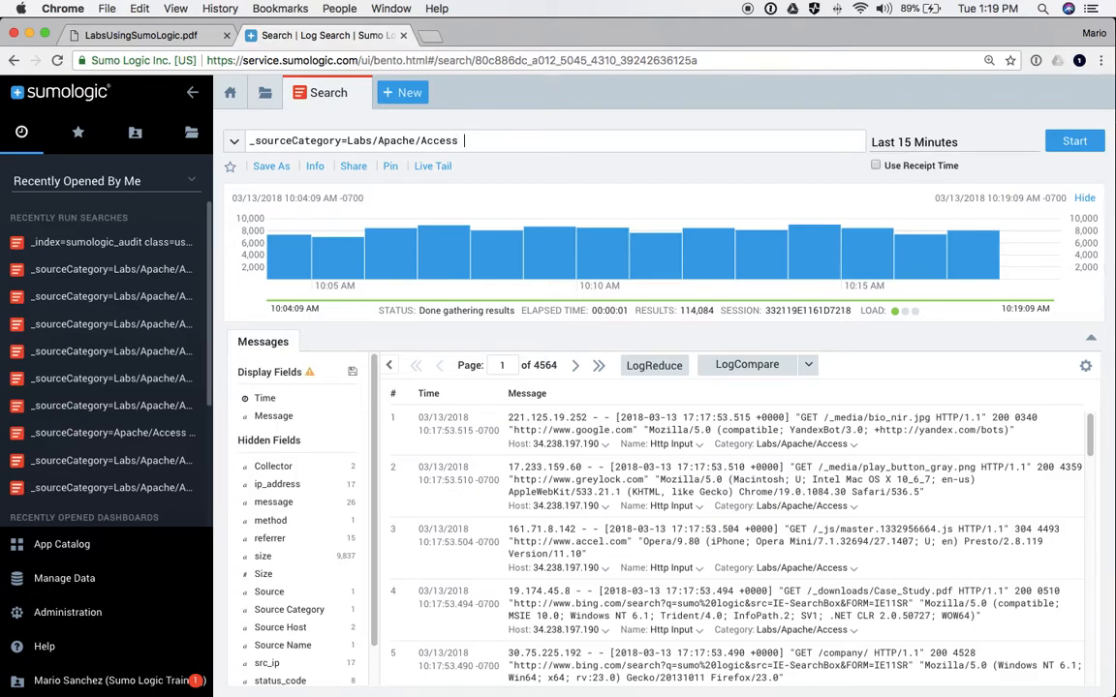
# - Search the Access logs for the keyword GET, then for the wildcard GE*
pyautogui.write('GET')
pyautogui.press('Return')
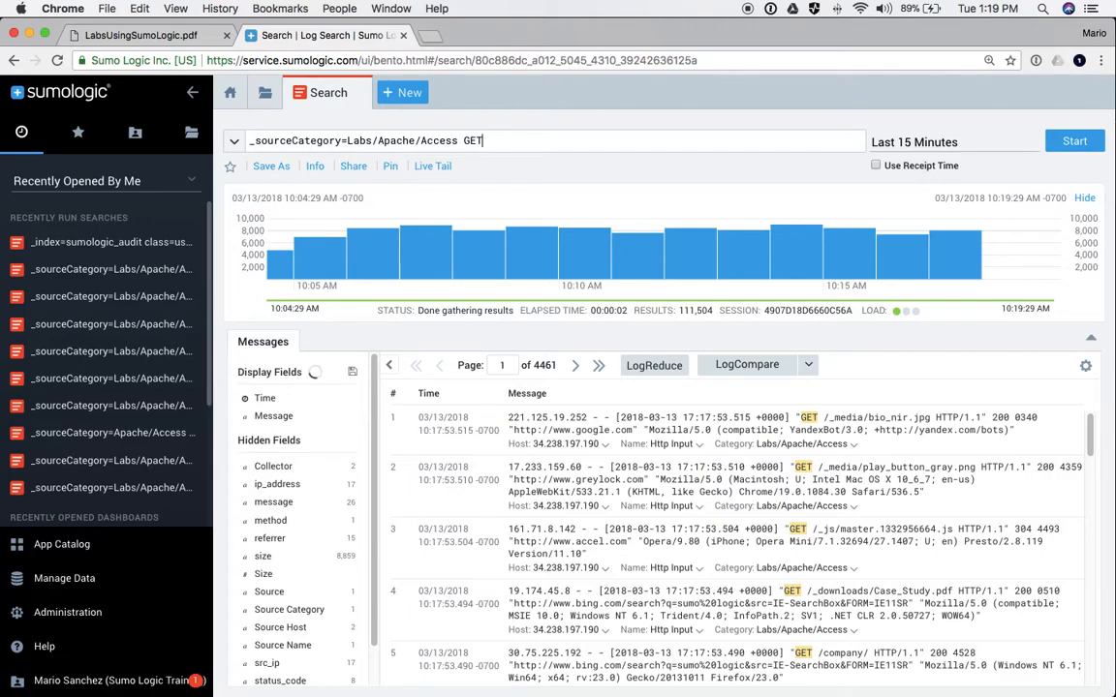
pyautogui.press('BackSpace')
pyautogui.write('*')
pyautogui.press('Return')
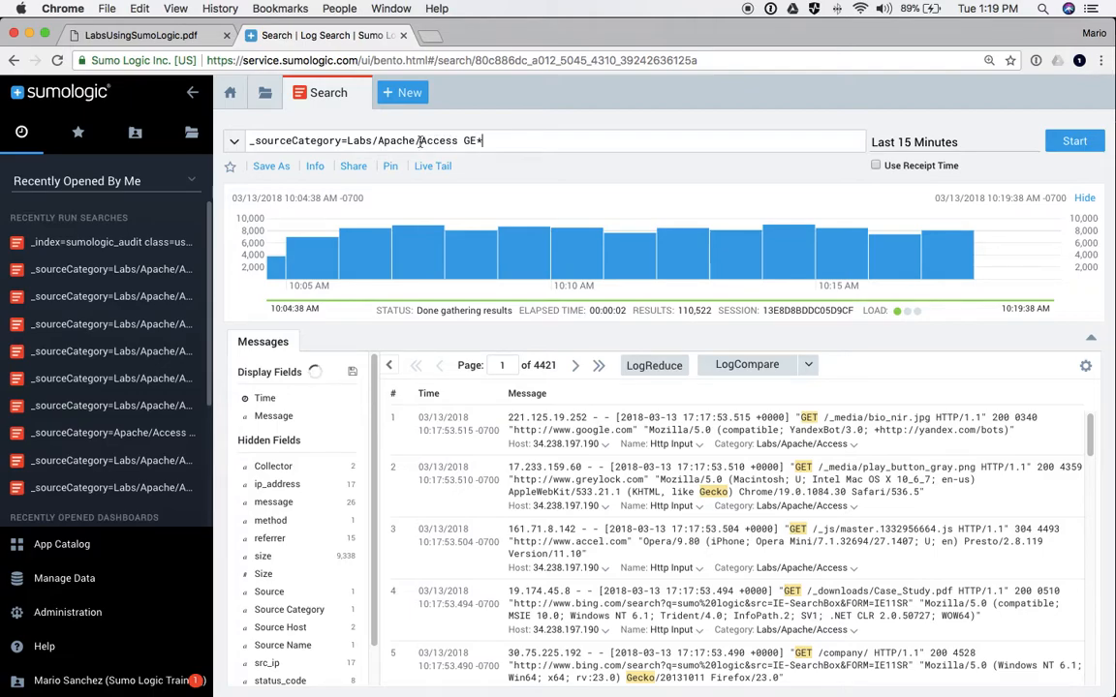
# - Widen the source category to Labs/Apache/* and rerun the search
pyautogui.doubleClick(438, 139)
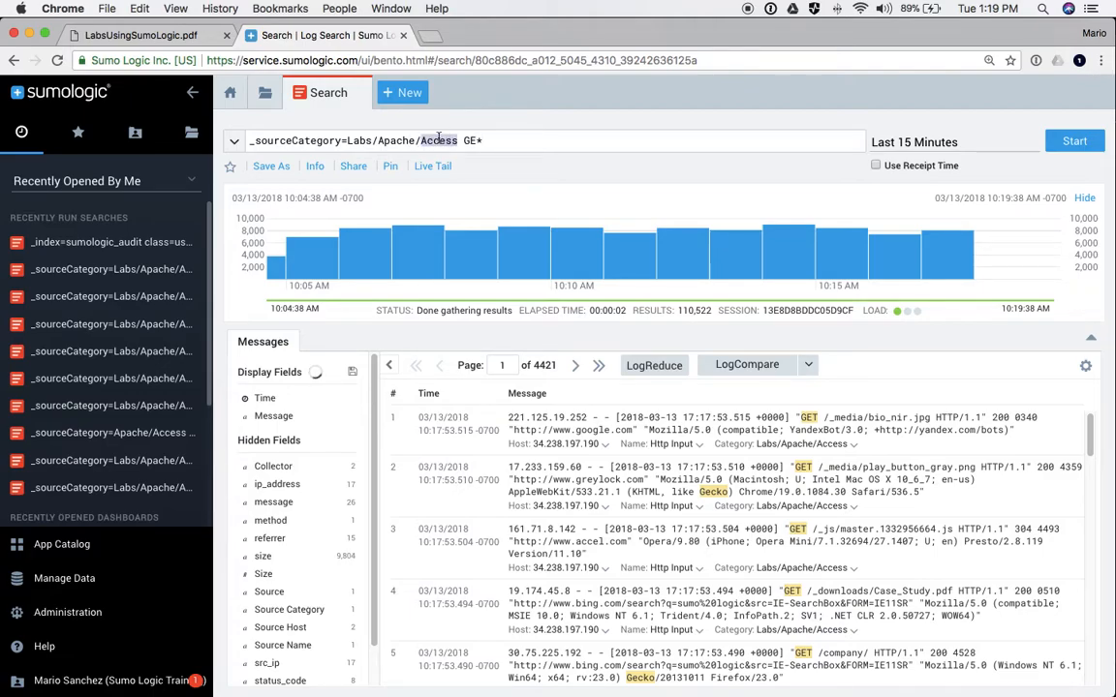
pyautogui.write('*')
pyautogui.press('Return')
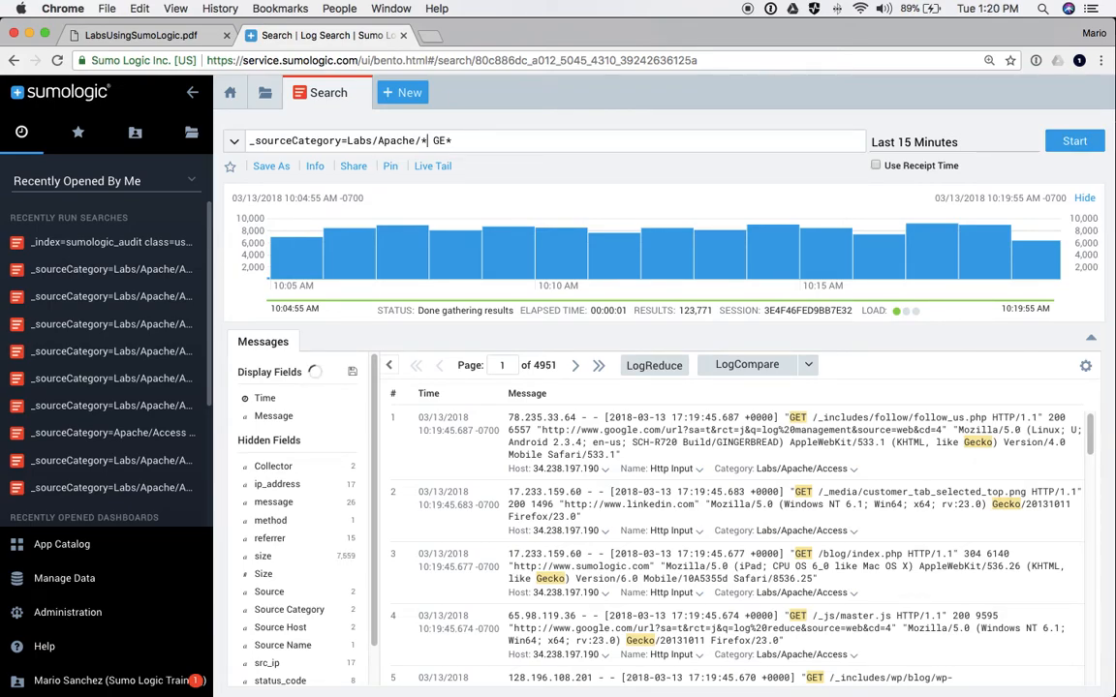
# - Restore the Access category and try the and / or operators before GE*
pyautogui.press('BackSpace')
pyautogui.write('Access ')
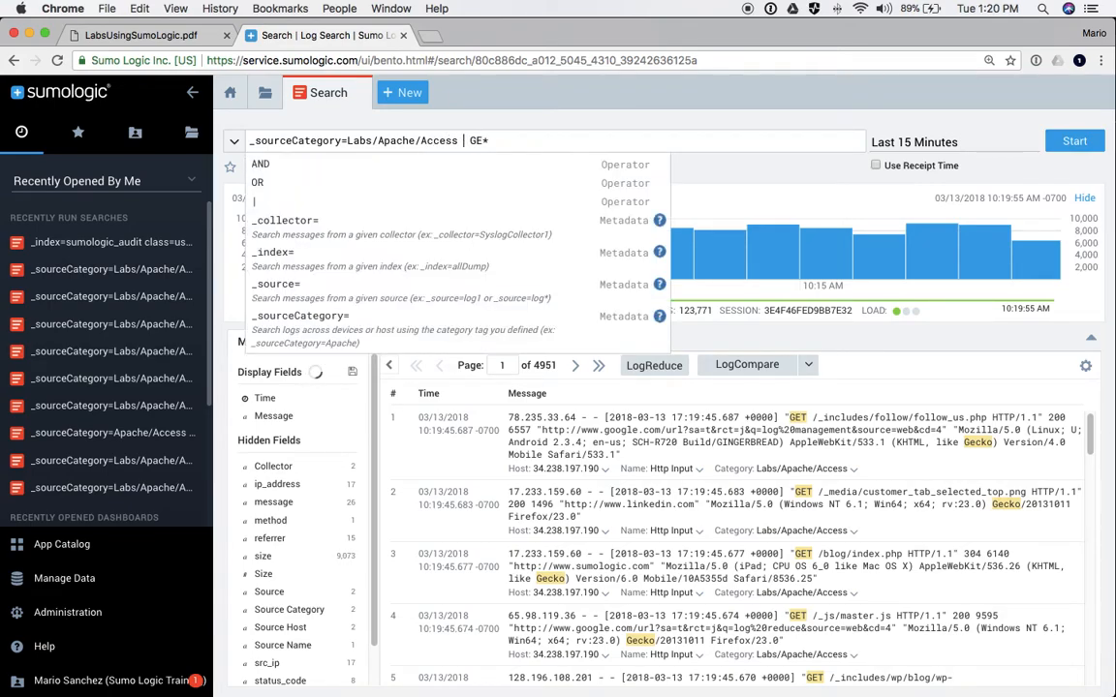
pyautogui.write('and')
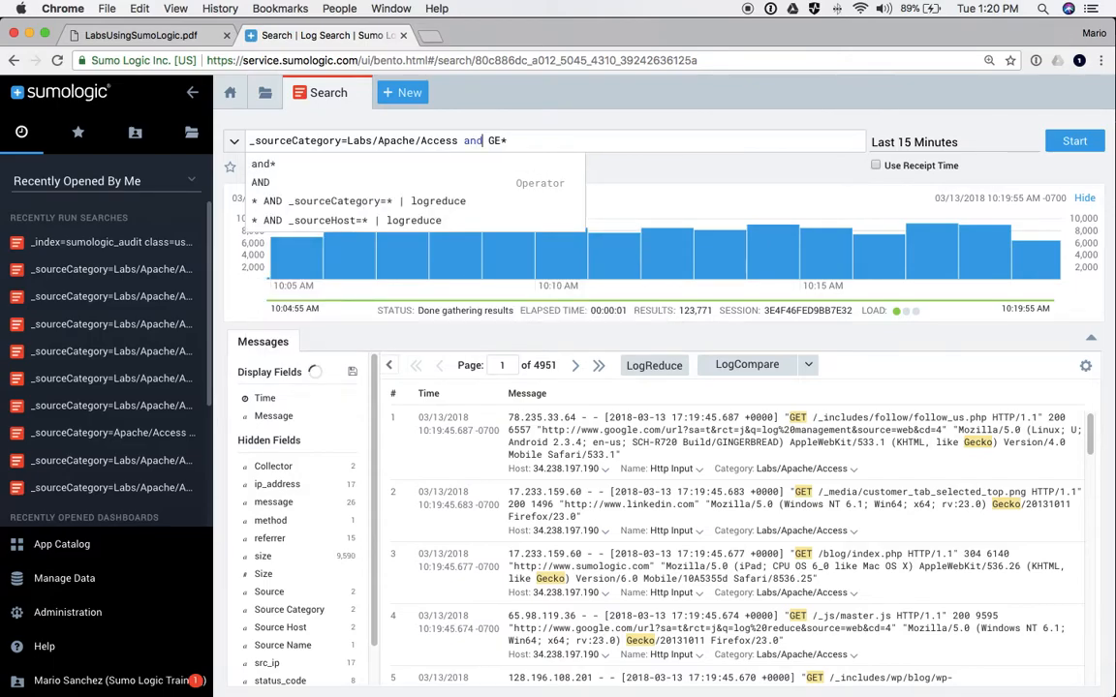
pyautogui.hotkey('alt', 'Right')
pyautogui.hotkey('alt', 'Right')
pyautogui.hotkey('alt', 'Left')
pyautogui.hotkey('alt', 'Left')
pyautogui.hotkey('alt', 'Left')
pyautogui.hotkey('alt', 'Right')
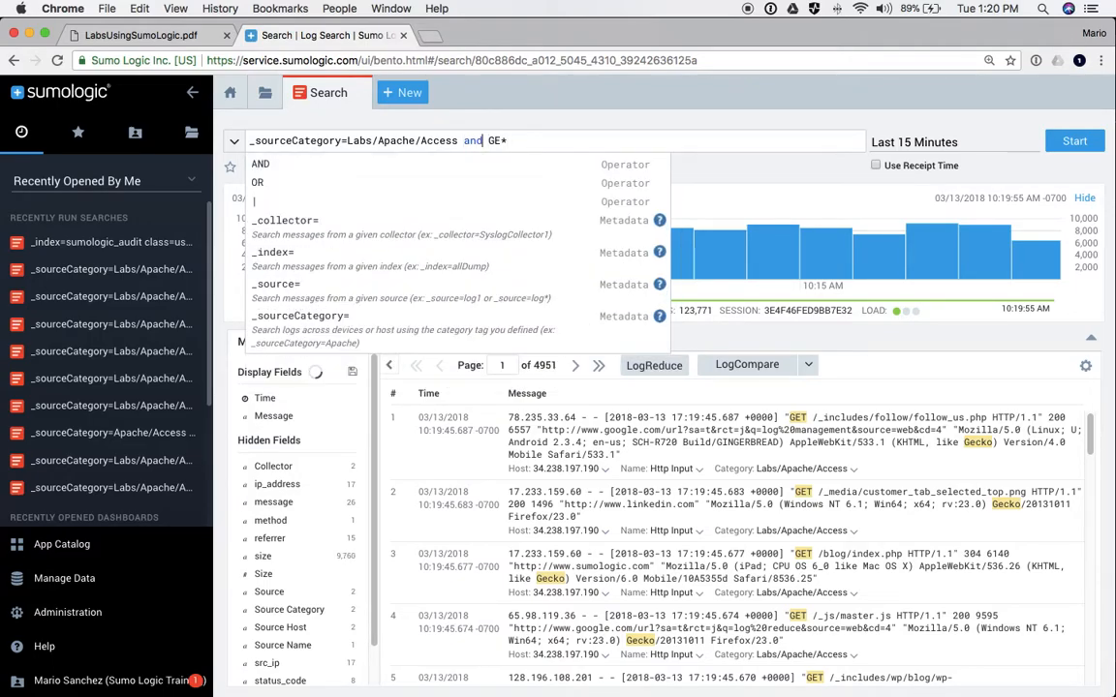
pyautogui.hotkey('alt', 'BackSpace')
pyautogui.press('BackSpace')
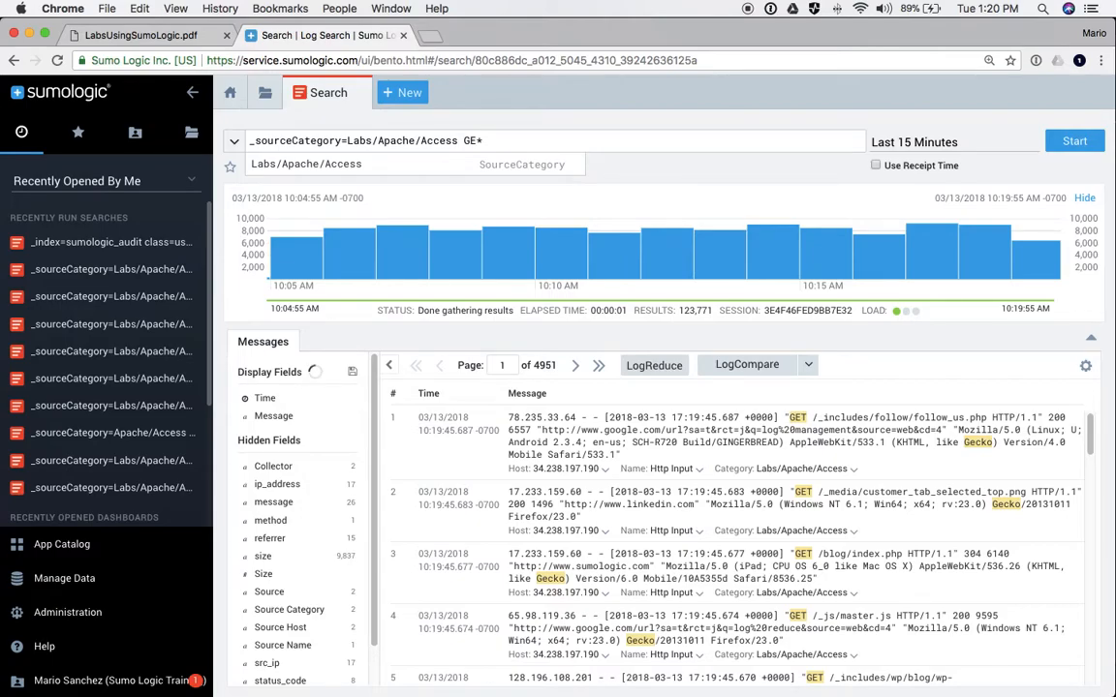
pyautogui.write('or')
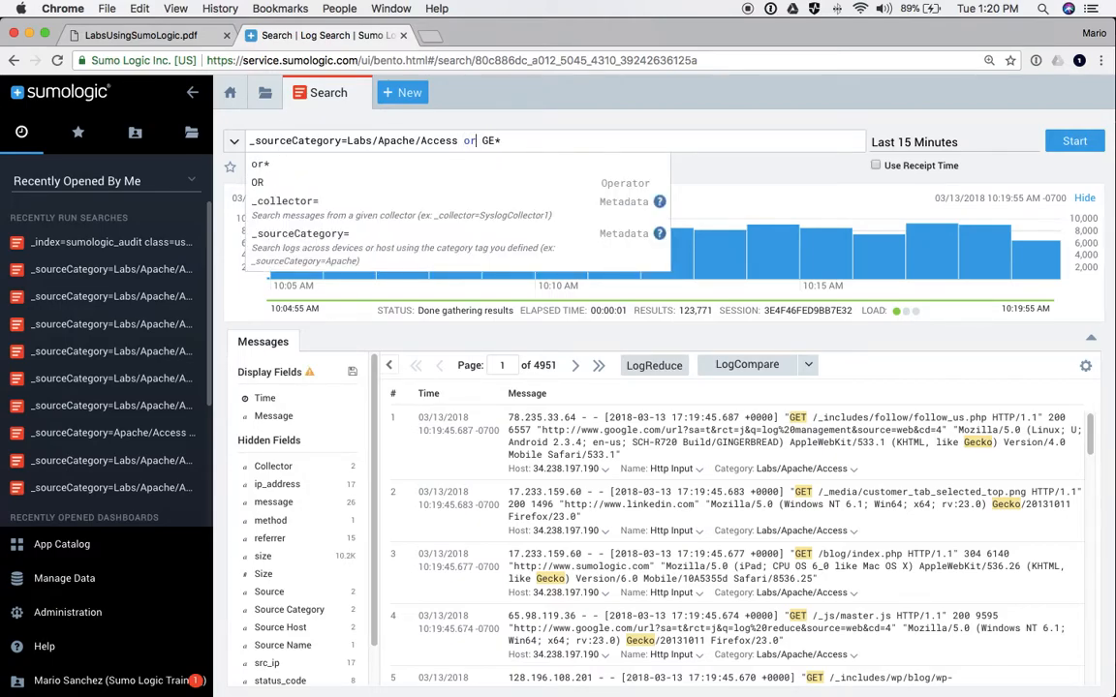
# - Replace the GE* keyword with Mozilla and run the search
pyautogui.press('BackSpace')
pyautogui.press('BackSpace')
pyautogui.press('BackSpace')
pyautogui.press('Delete')
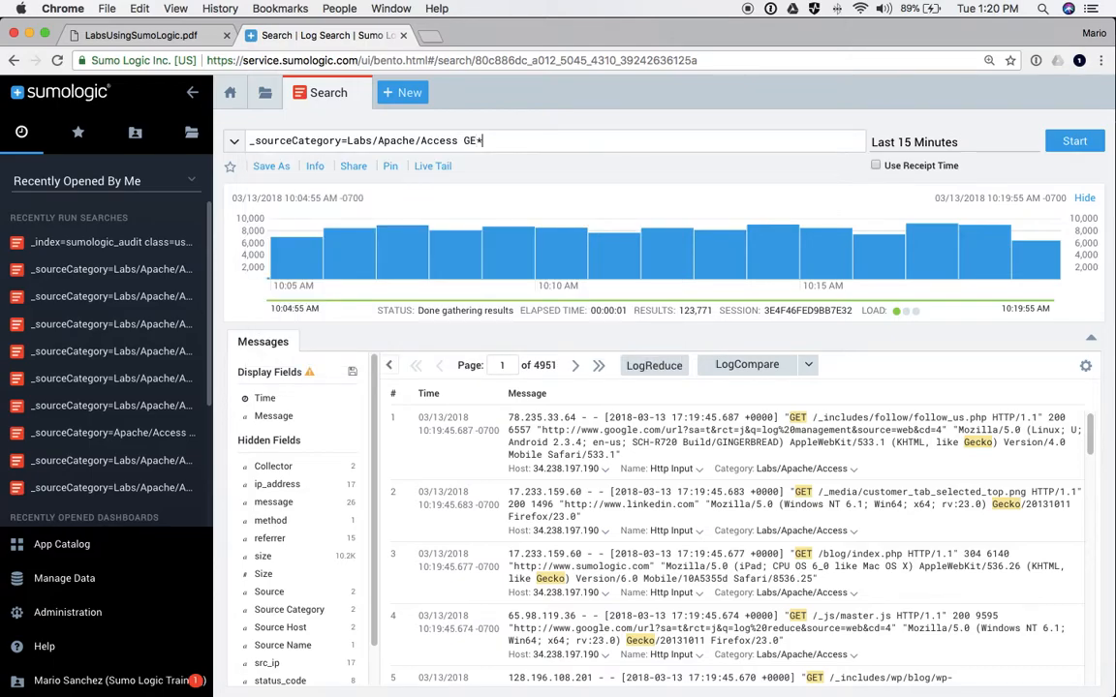
pyautogui.write('T')
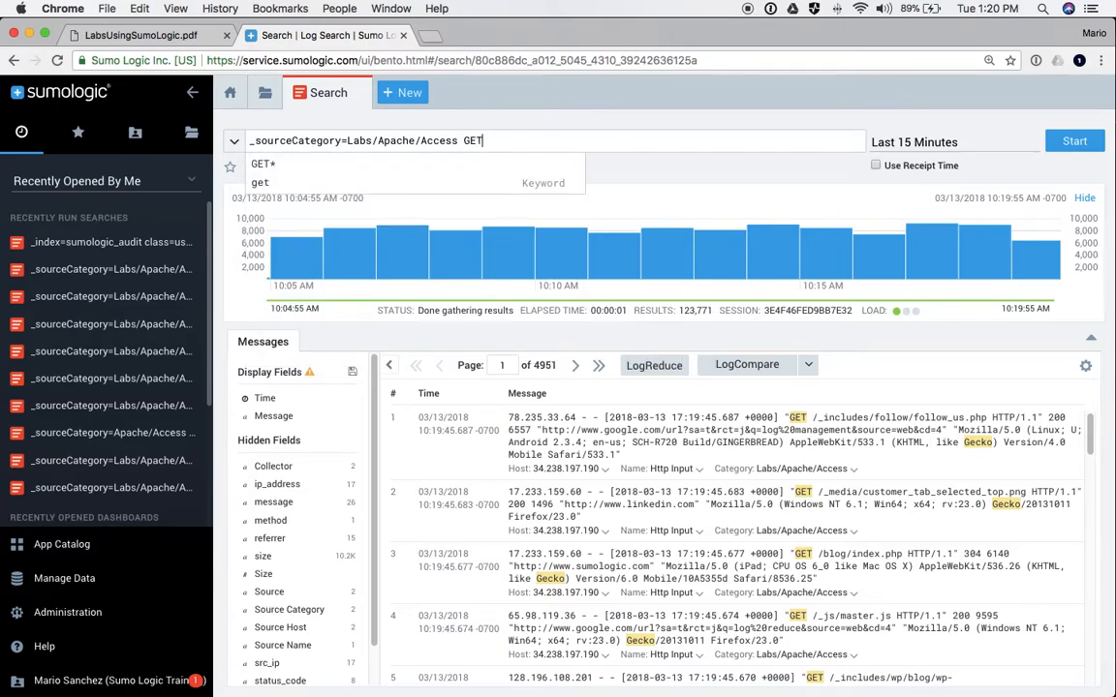
pyautogui.press('BackSpace')
pyautogui.press('BackSpace')
pyautogui.press('BackSpace')
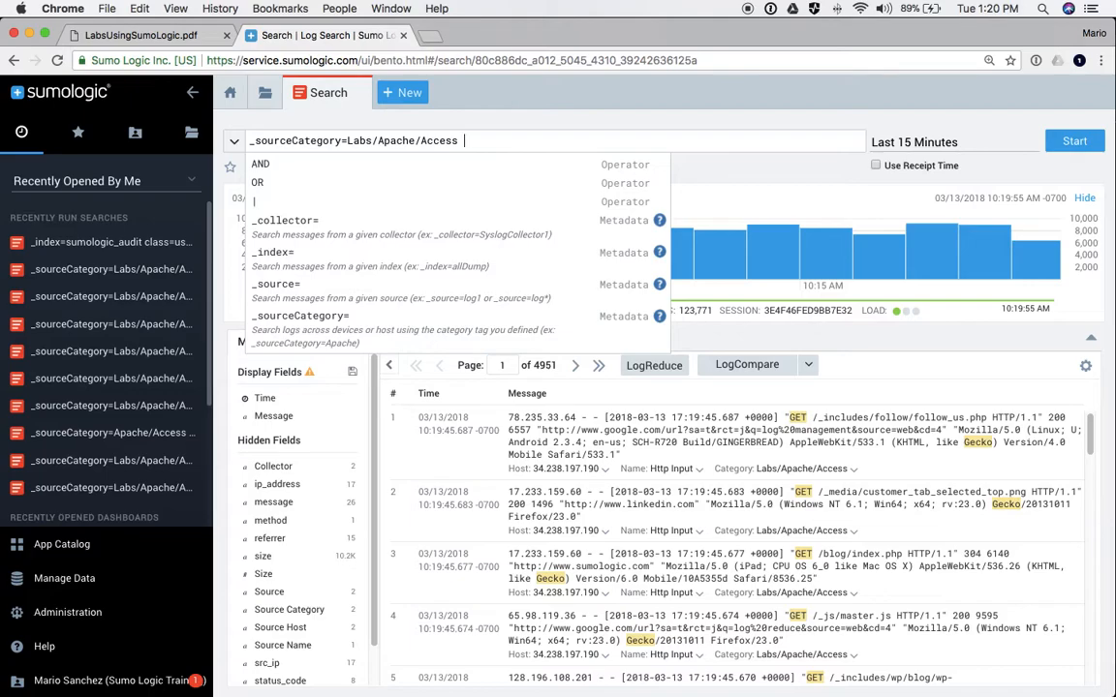
pyautogui.write('Mozilla')
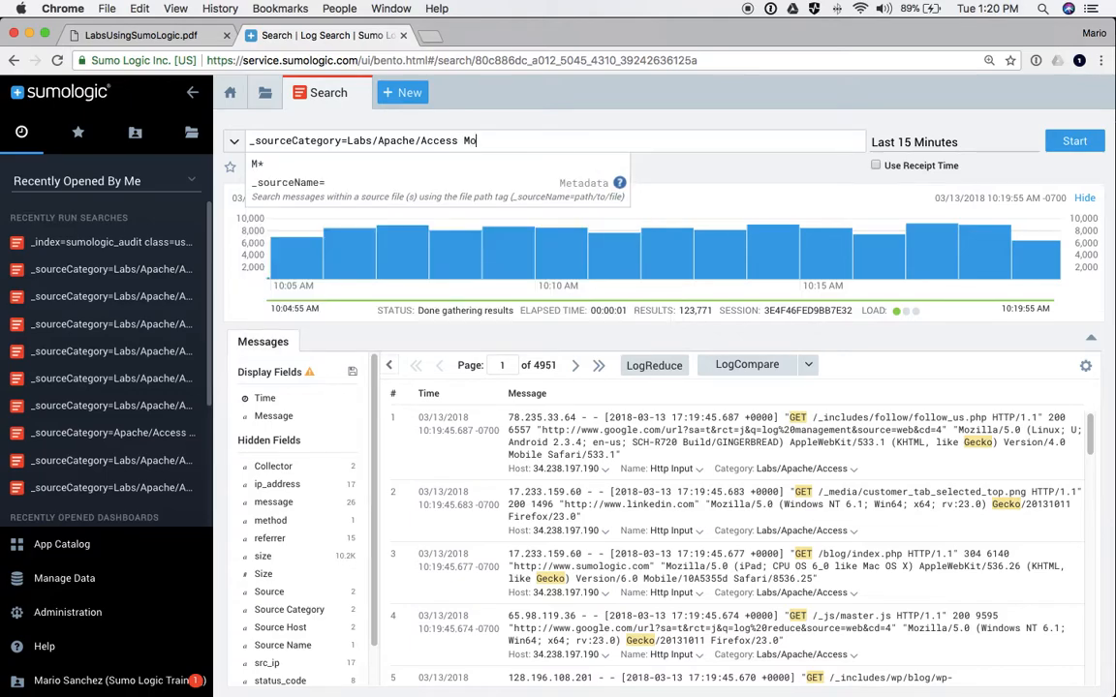
pyautogui.press('Return')
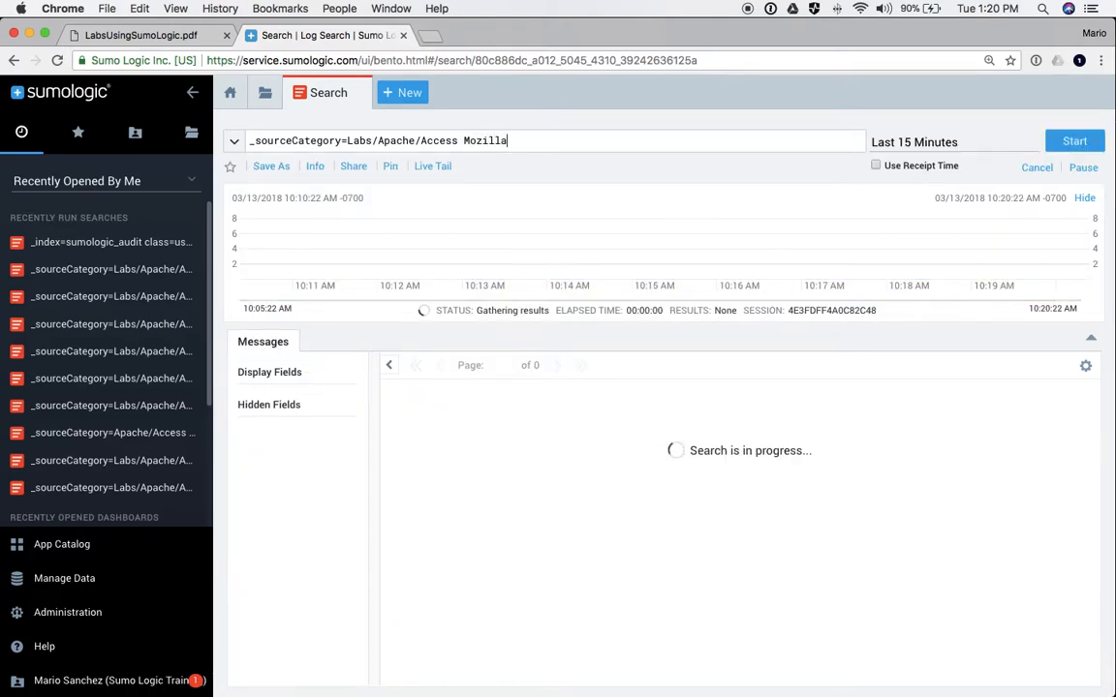
# - Enter a relative time range of -45m to -30m
pyautogui.click(911, 147)
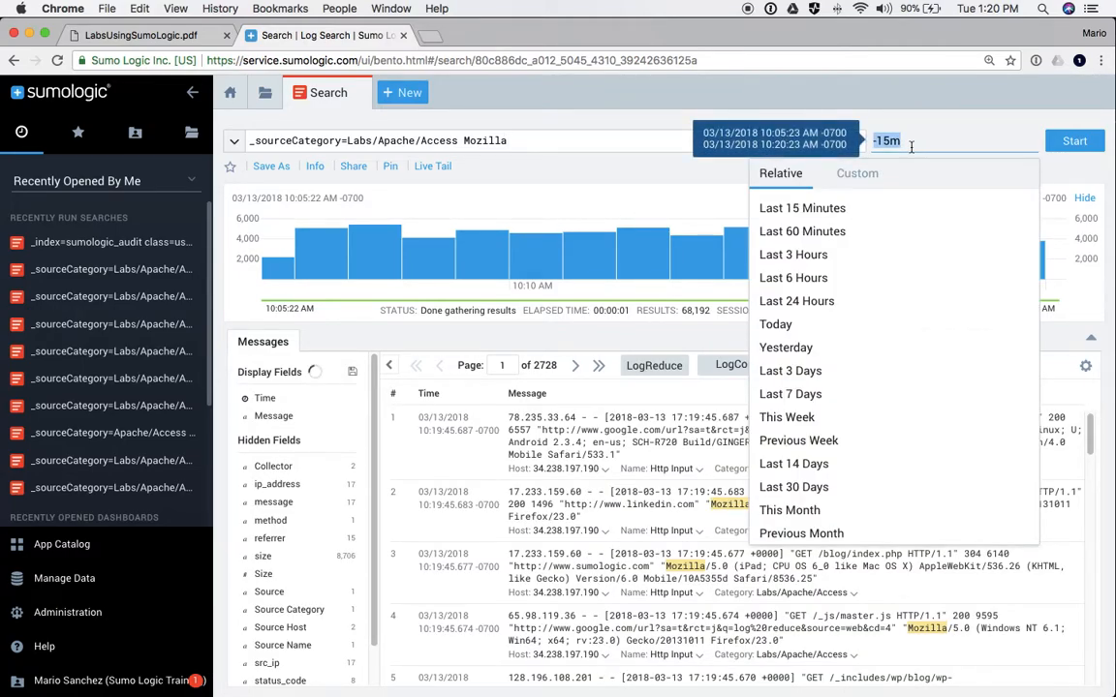
pyautogui.write('-30m')
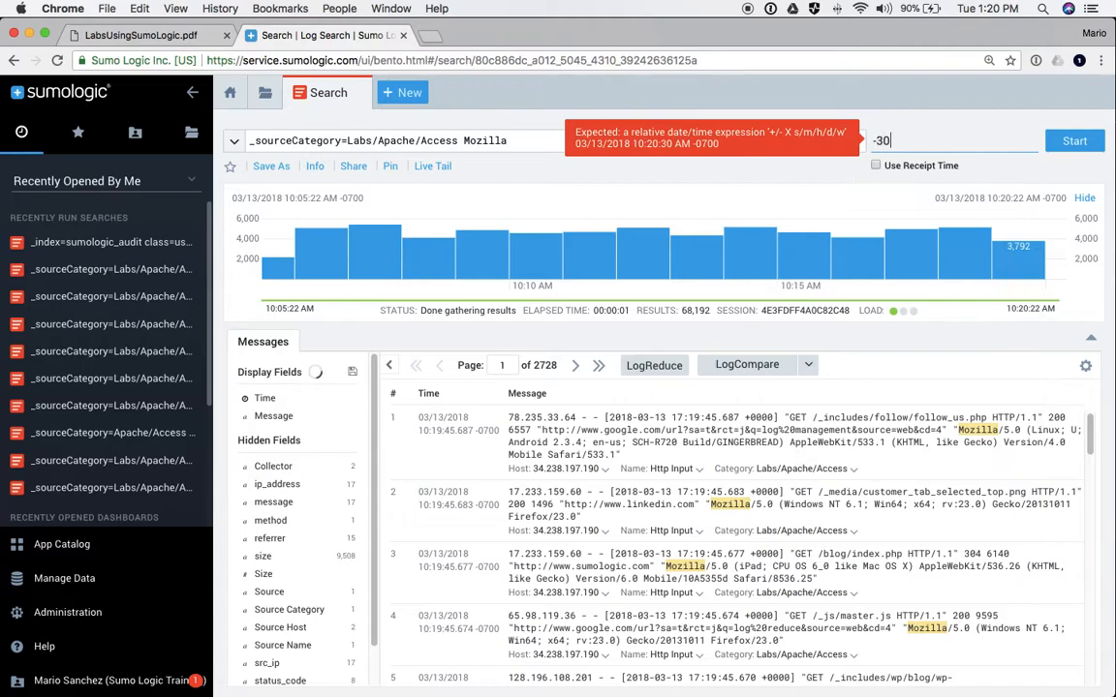
pyautogui.press('BackSpace')
pyautogui.press('BackSpace')
pyautogui.press('BackSpace')
pyautogui.write('45m -')
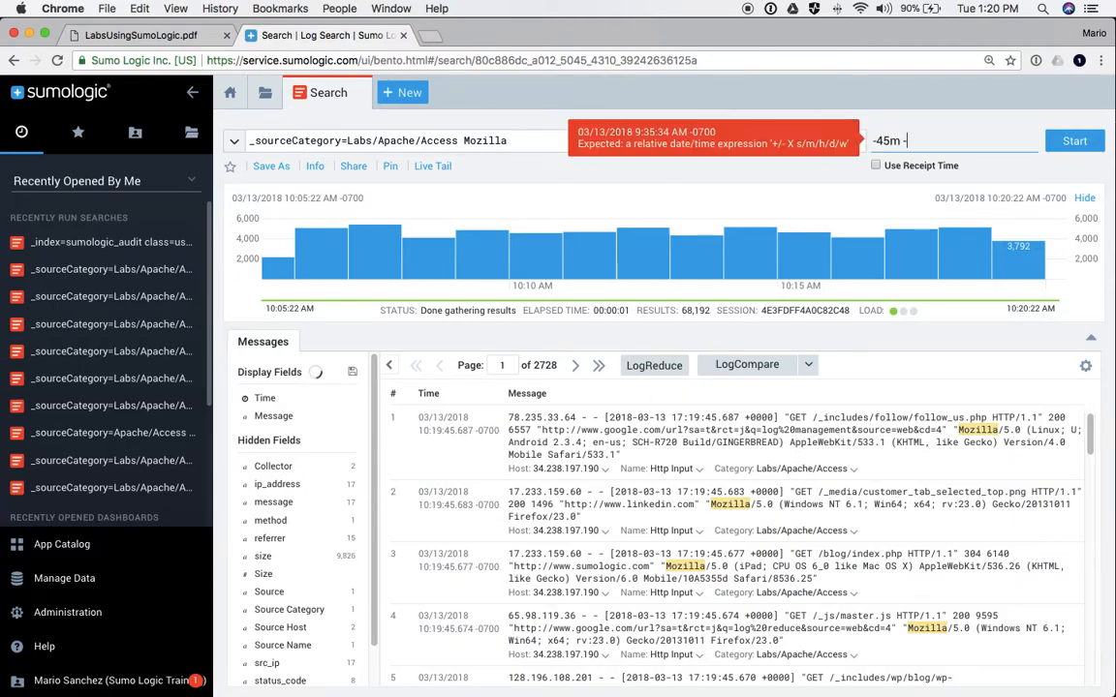
pyautogui.write('30m')
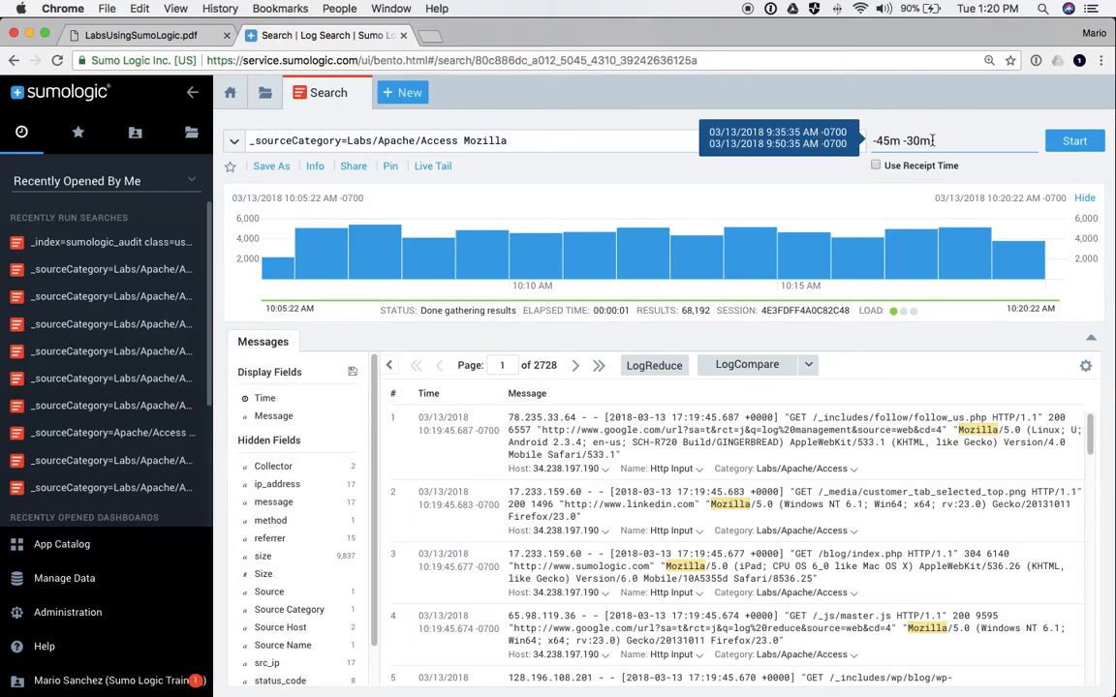
pyautogui.press('BackSpace')
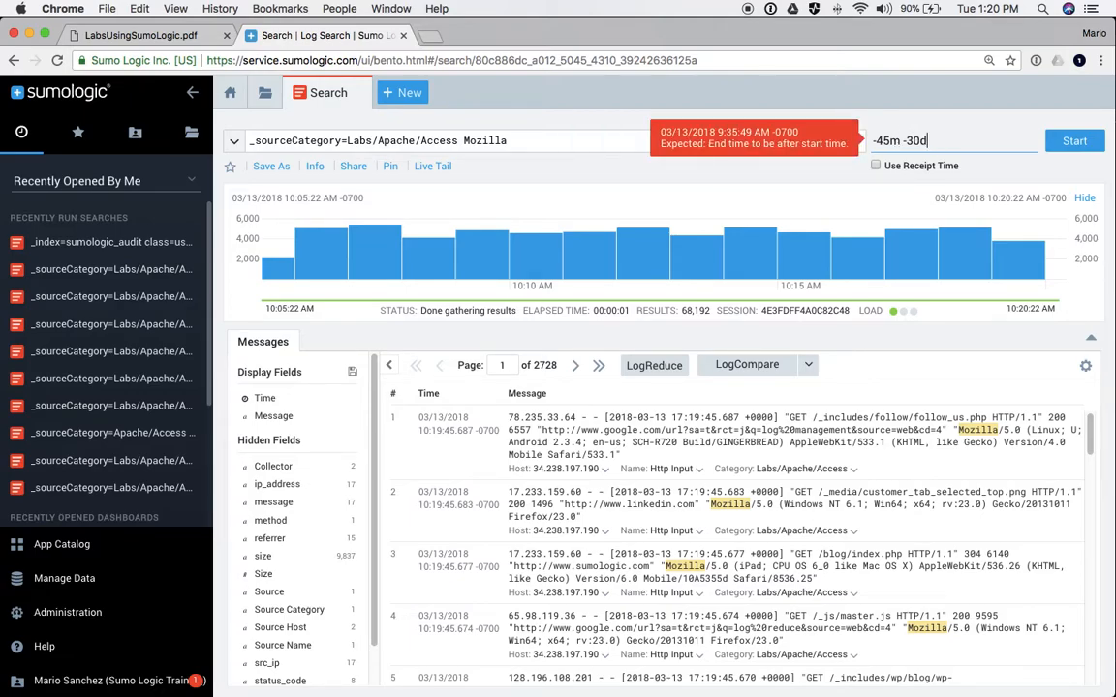
pyautogui.write('h')
pyautogui.press('BackSpace')
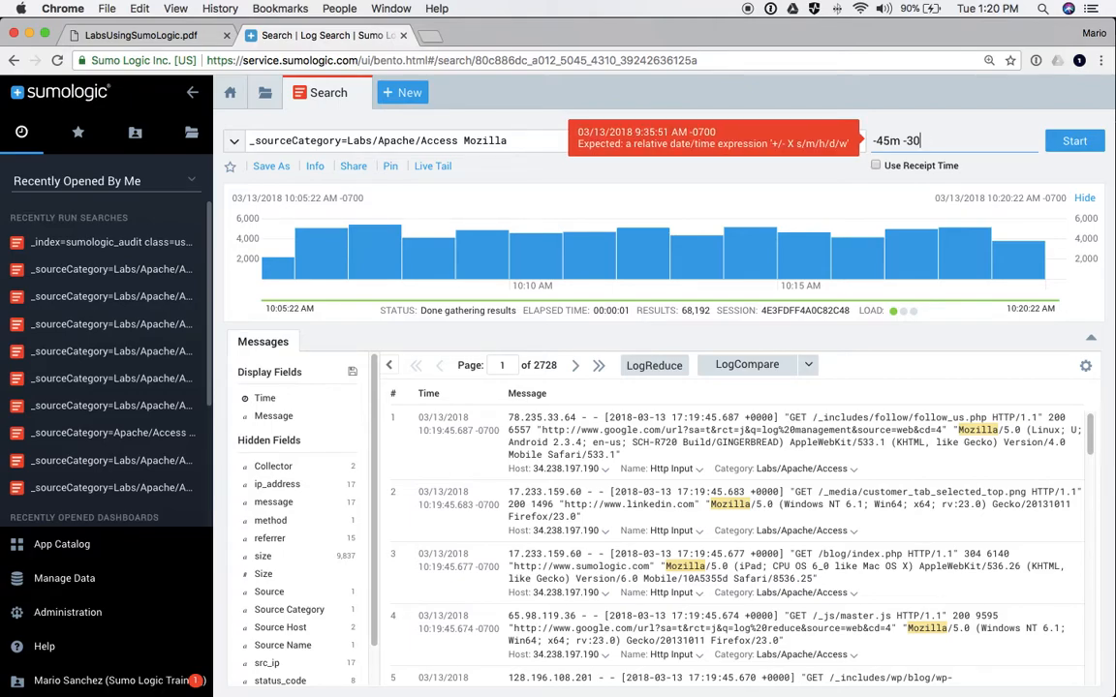
pyautogui.write('m')
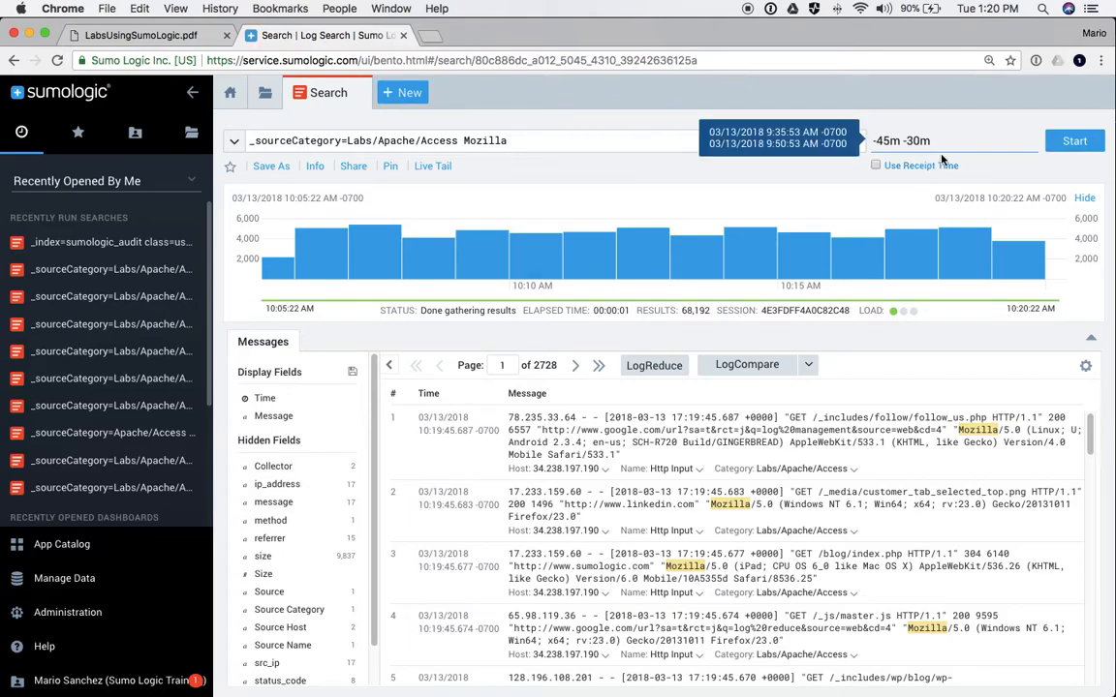
pyautogui.moveTo(940, 144); pyautogui.dragTo(781, 144)
# - Try a custom March 4–7 range ending at 8 PM, then choose Last 15 Minutes instead
pyautogui.click(857, 172)
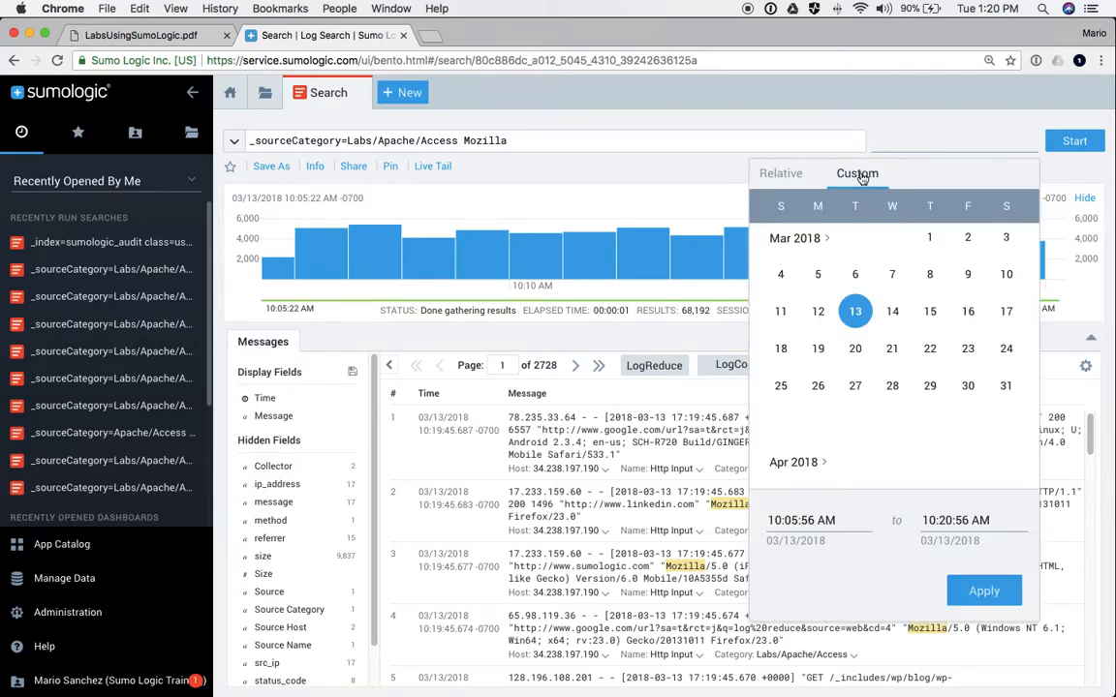
pyautogui.click(781, 274)
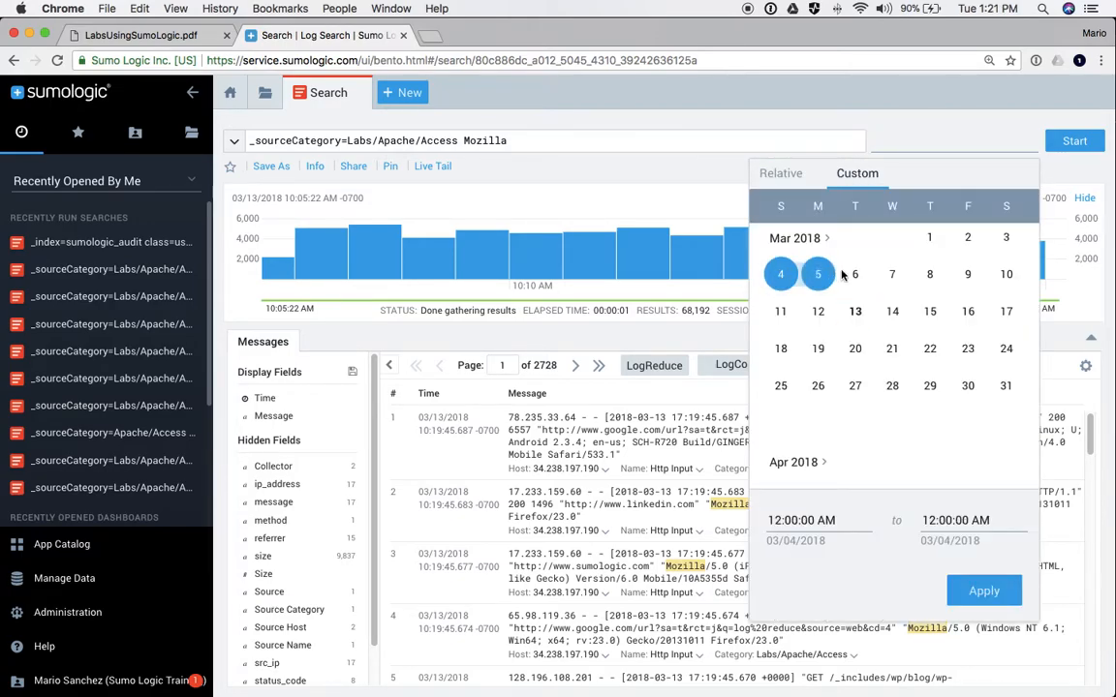
pyautogui.click(892, 275)
pyautogui.doubleClick(928, 520)
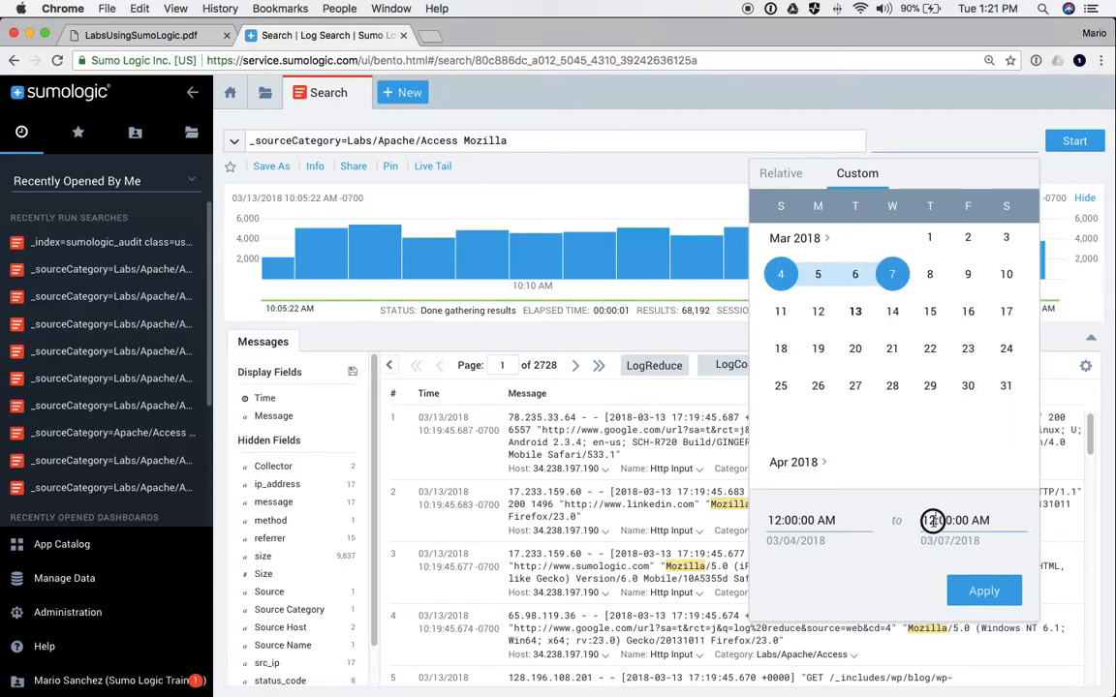
pyautogui.press('BackSpace')
pyautogui.write('8')
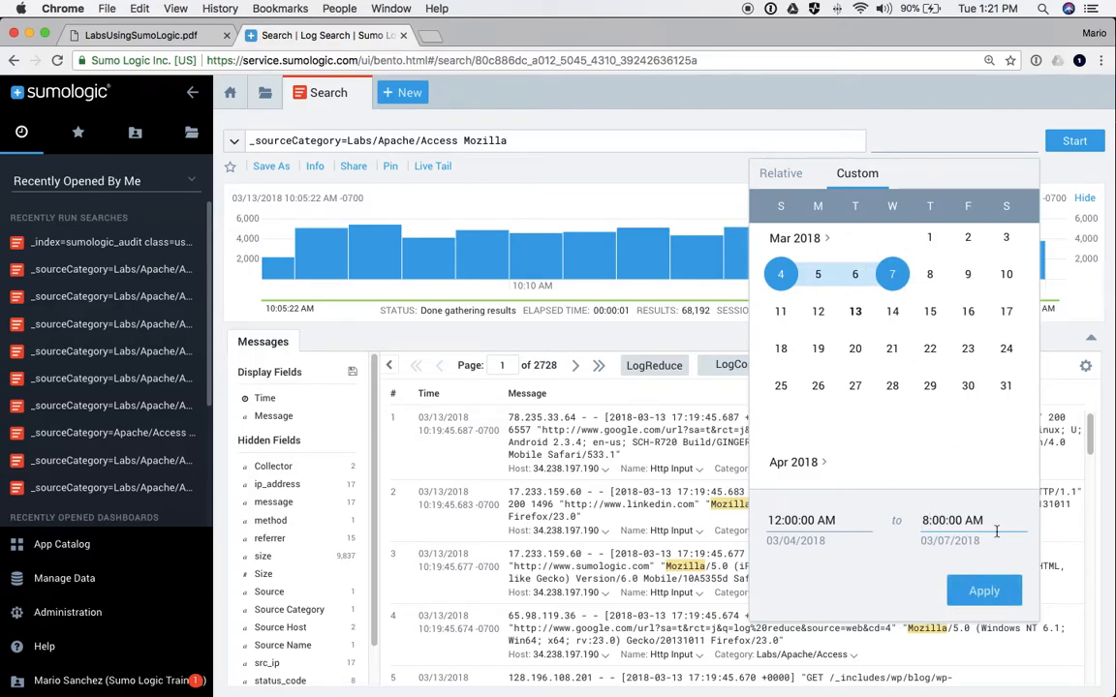
pyautogui.doubleClick(974, 521)
pyautogui.write('PM')
pyautogui.click(783, 173)
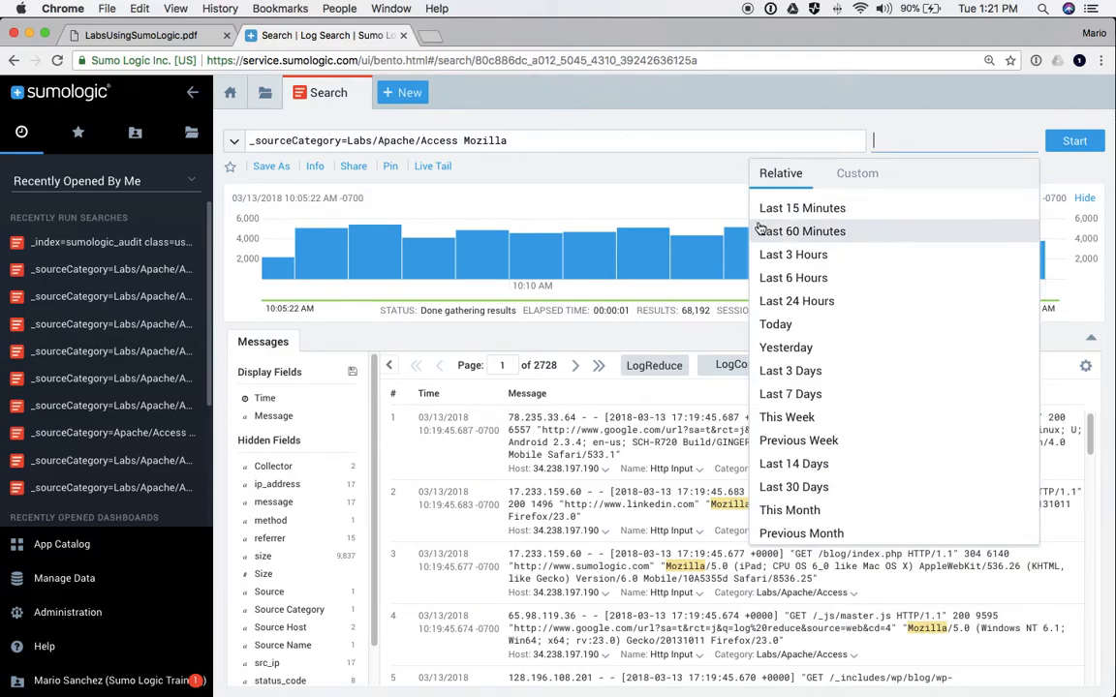
pyautogui.click(792, 210)
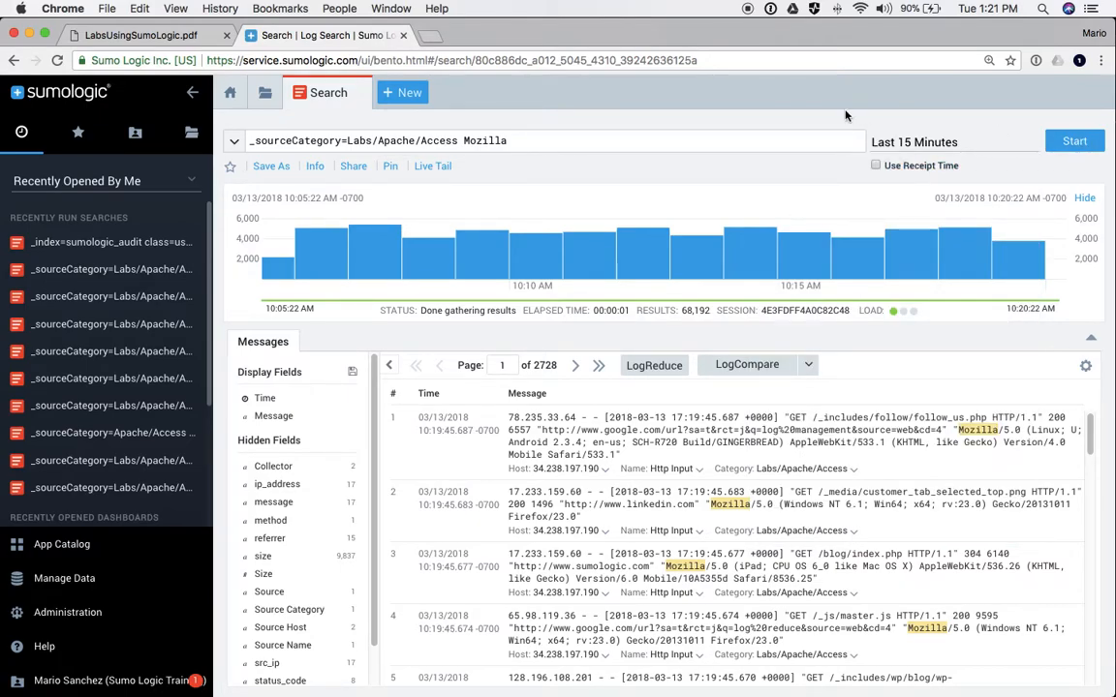
# - Select and copy the full Labs/Apache/Access Mozilla query, then open the + New menu
pyautogui.click(564, 142)
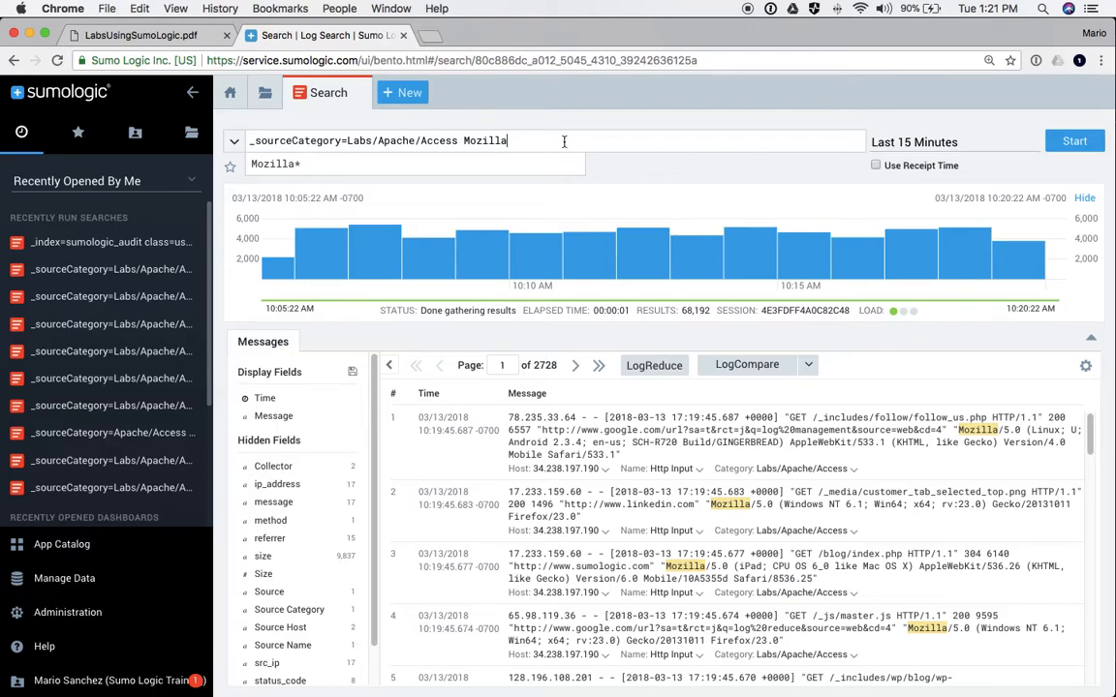
pyautogui.moveTo(506, 141); pyautogui.dragTo(249, 142)
pyautogui.press('super+c')
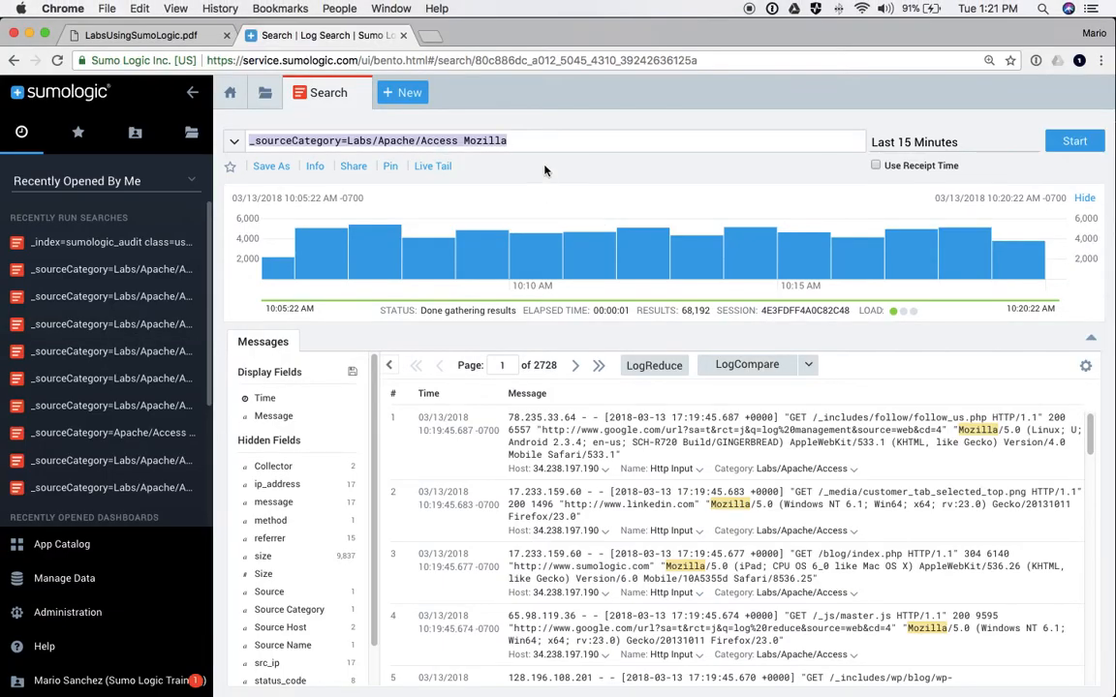
pyautogui.click(402, 92)
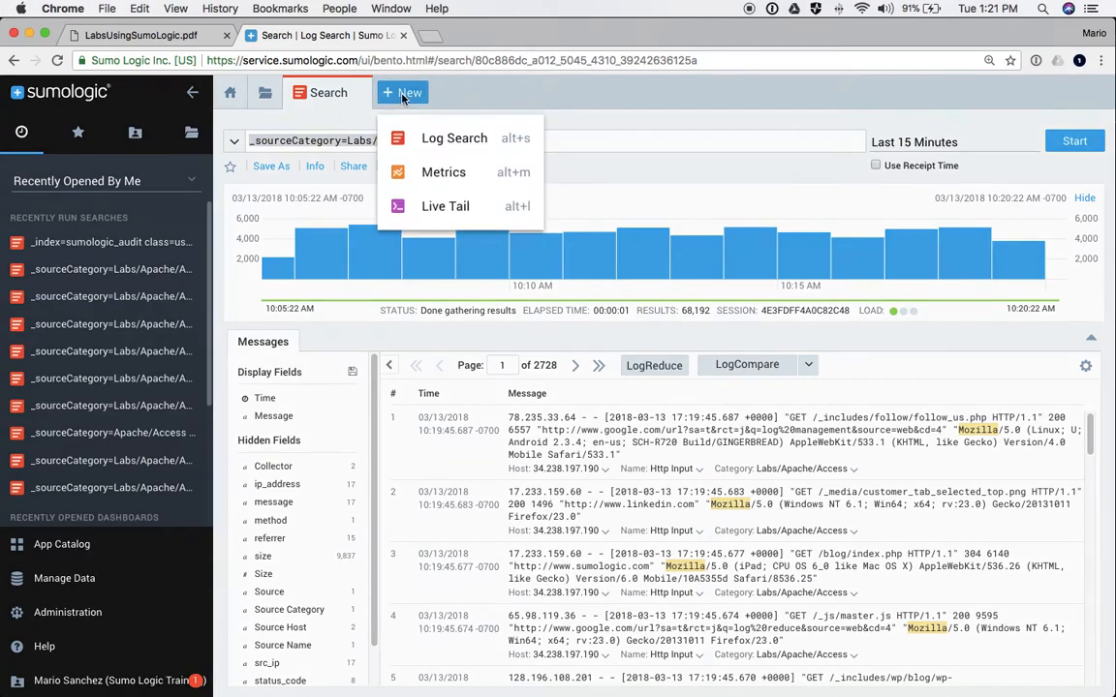
# - Start a Live Tail using the pasted Labs/Apache/Access Mozilla query
pyautogui.click(435, 208)
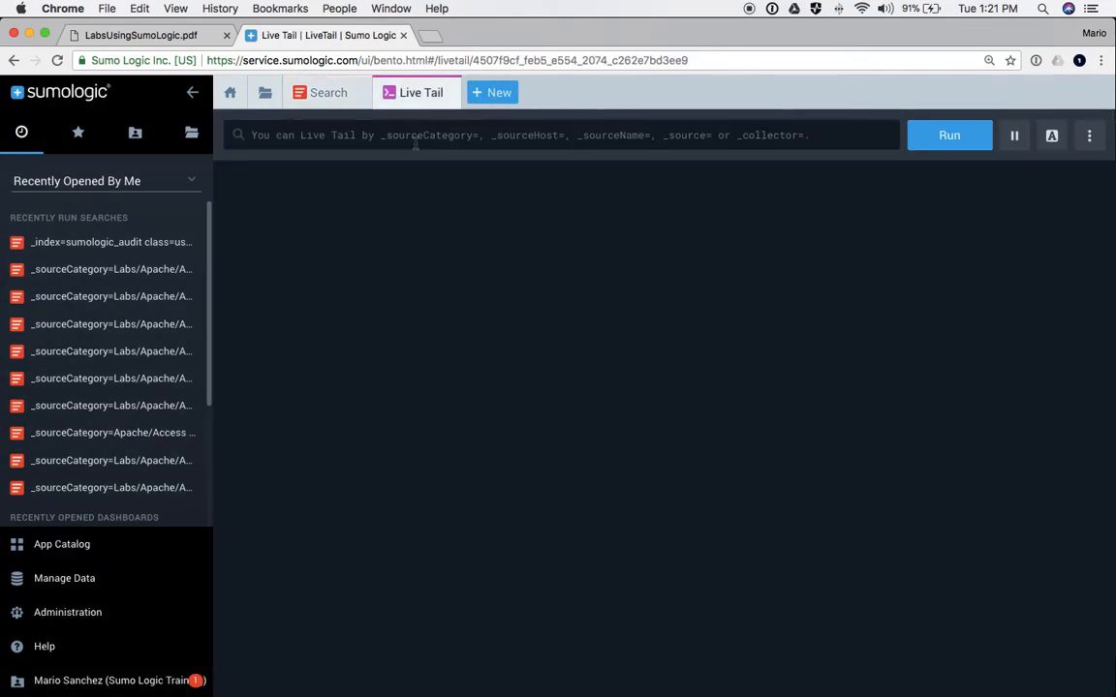
pyautogui.press('super+v')
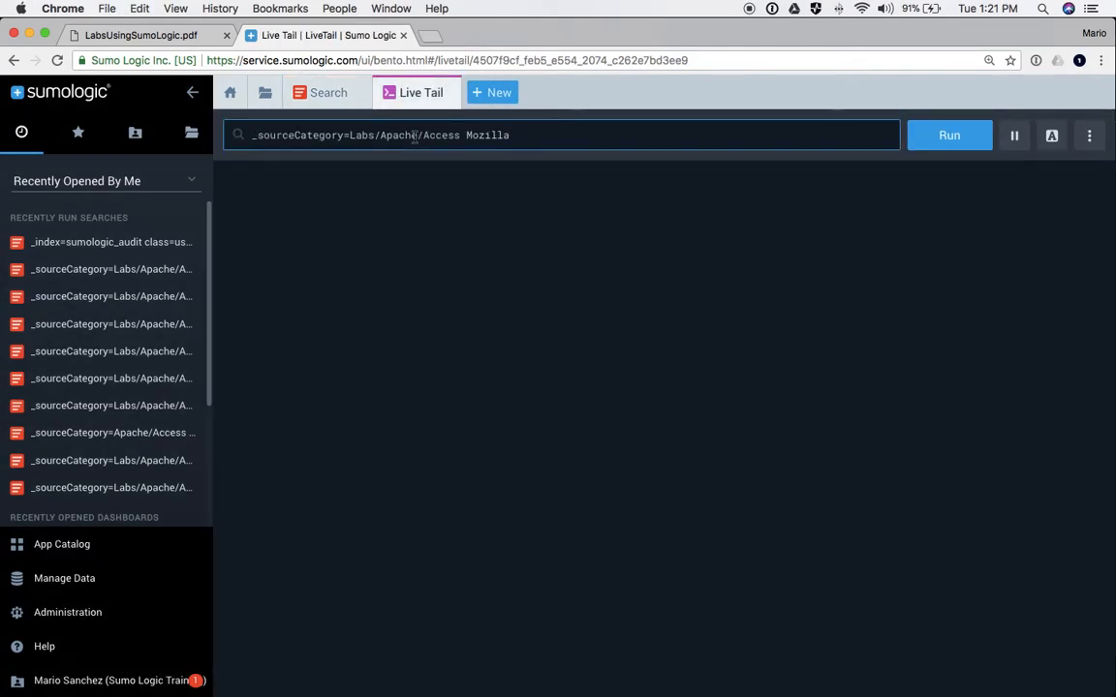
pyautogui.press('Return')
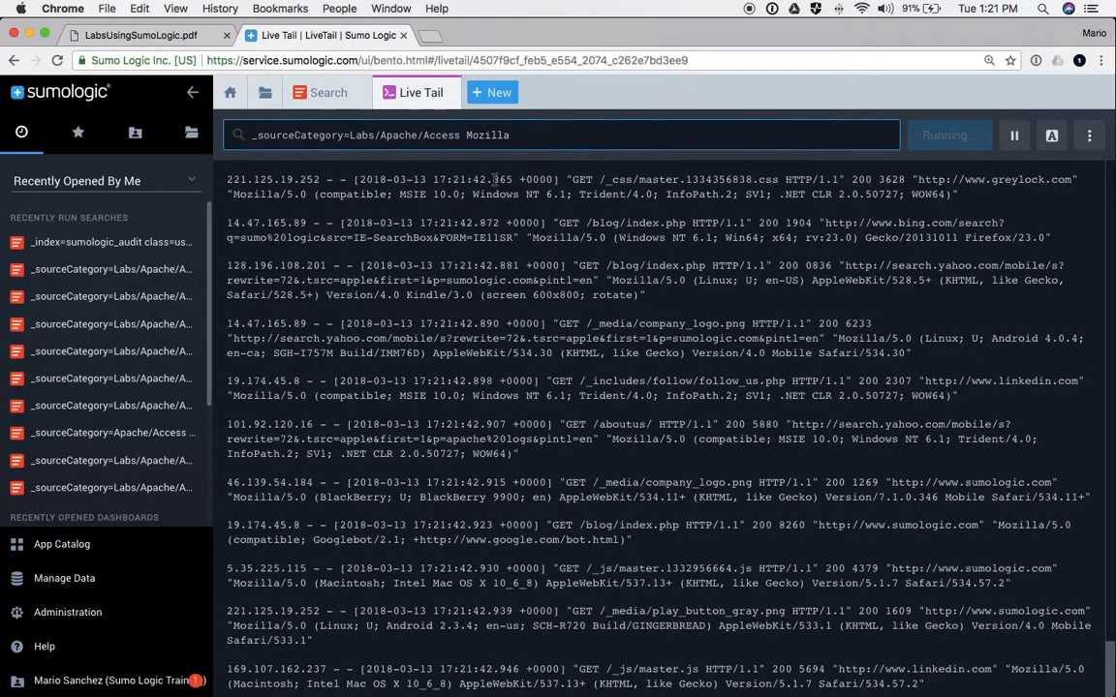
# - Try adding 'and _hostname=ABCD' to the query, then remove it and rerun the original
pyautogui.moveTo(459, 136); pyautogui.dragTo(351, 141)
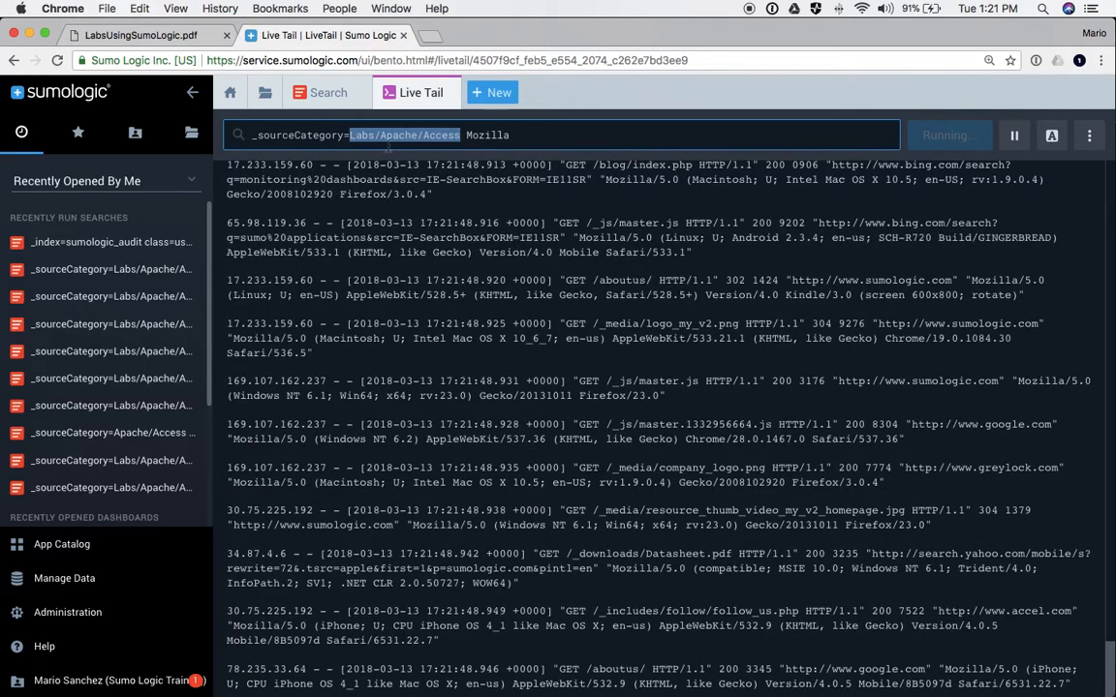
pyautogui.doubleClick(489, 135)
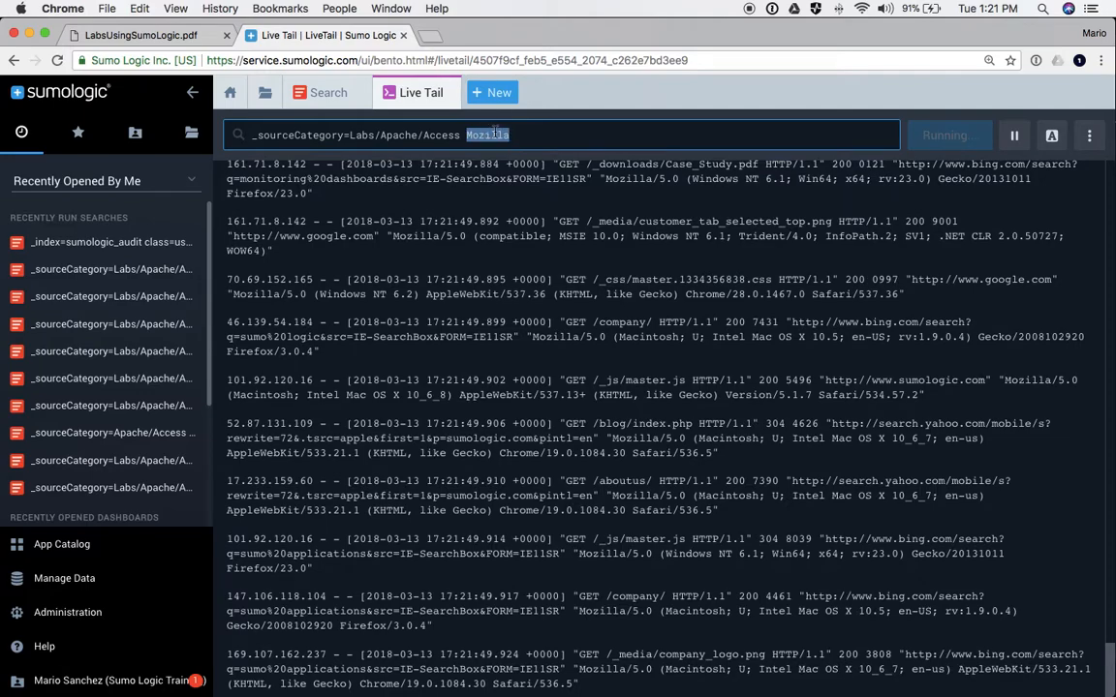
pyautogui.click(466, 135)
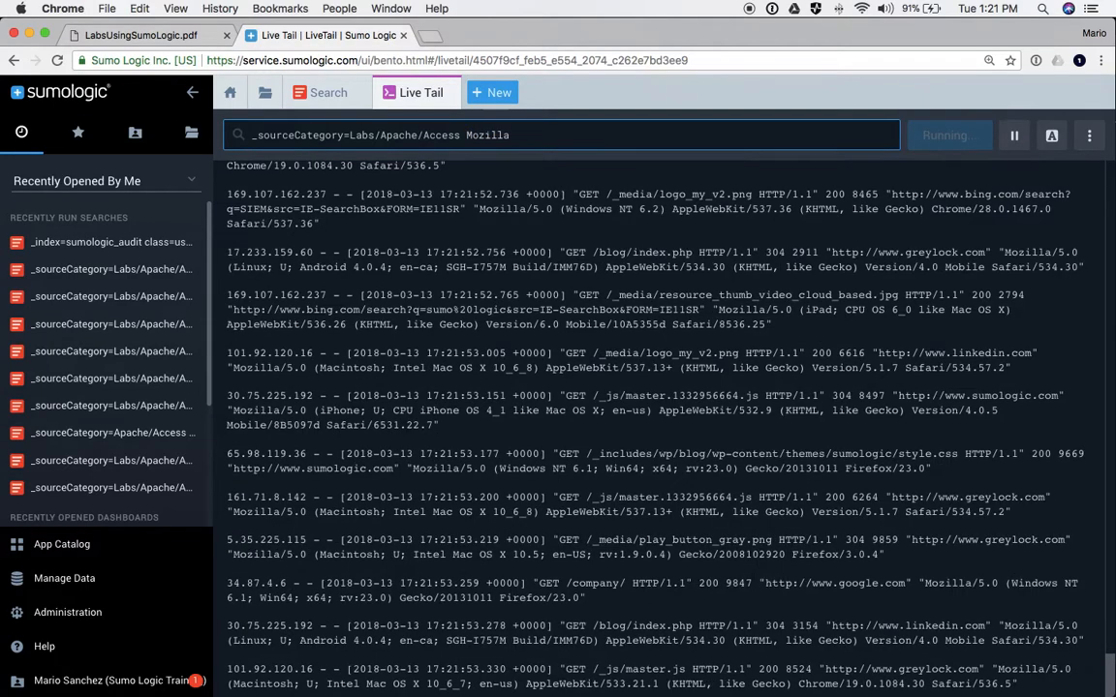
pyautogui.write('and ')
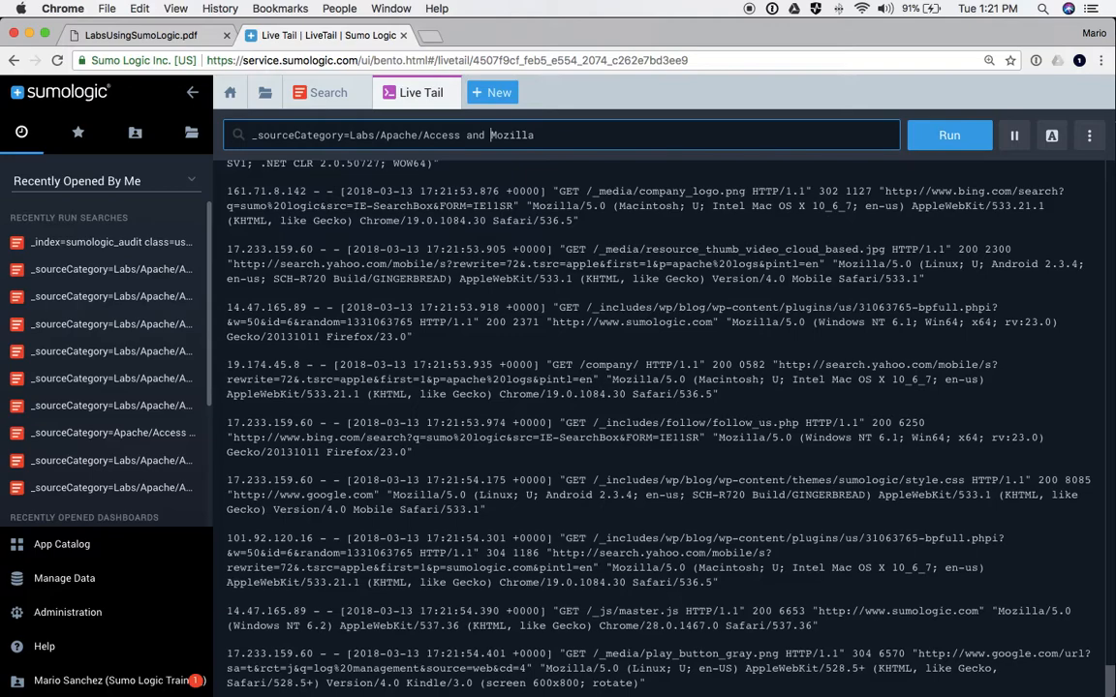
pyautogui.write('shos')
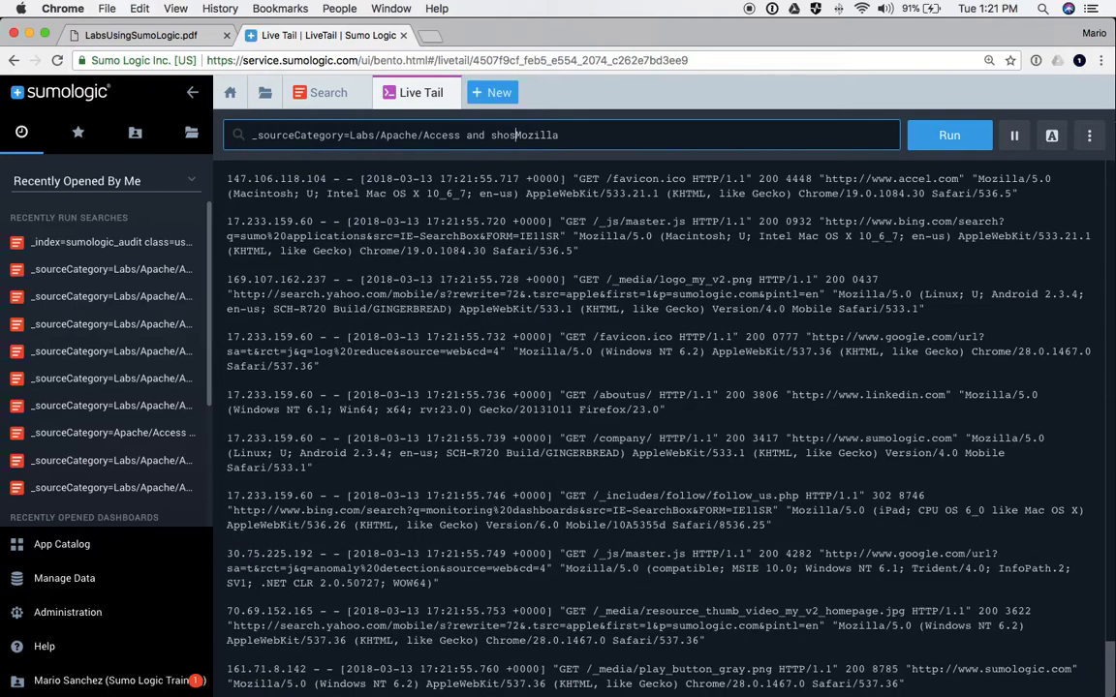
pyautogui.write('tname')
pyautogui.click(490, 135)
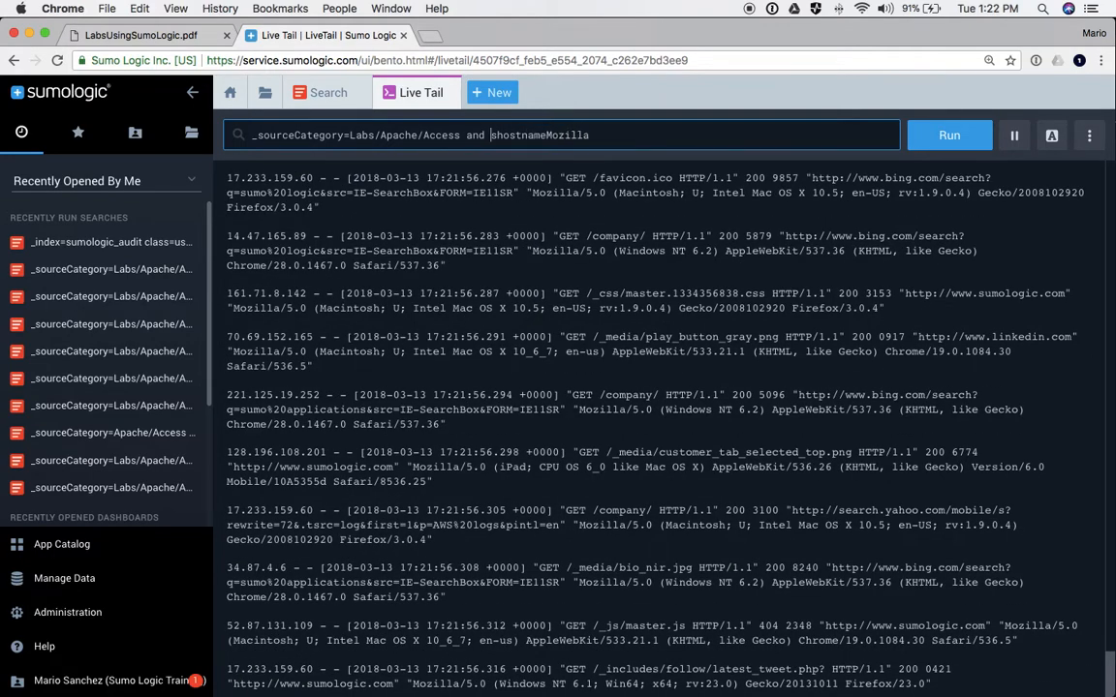
pyautogui.write('_')
pyautogui.press('Delete')
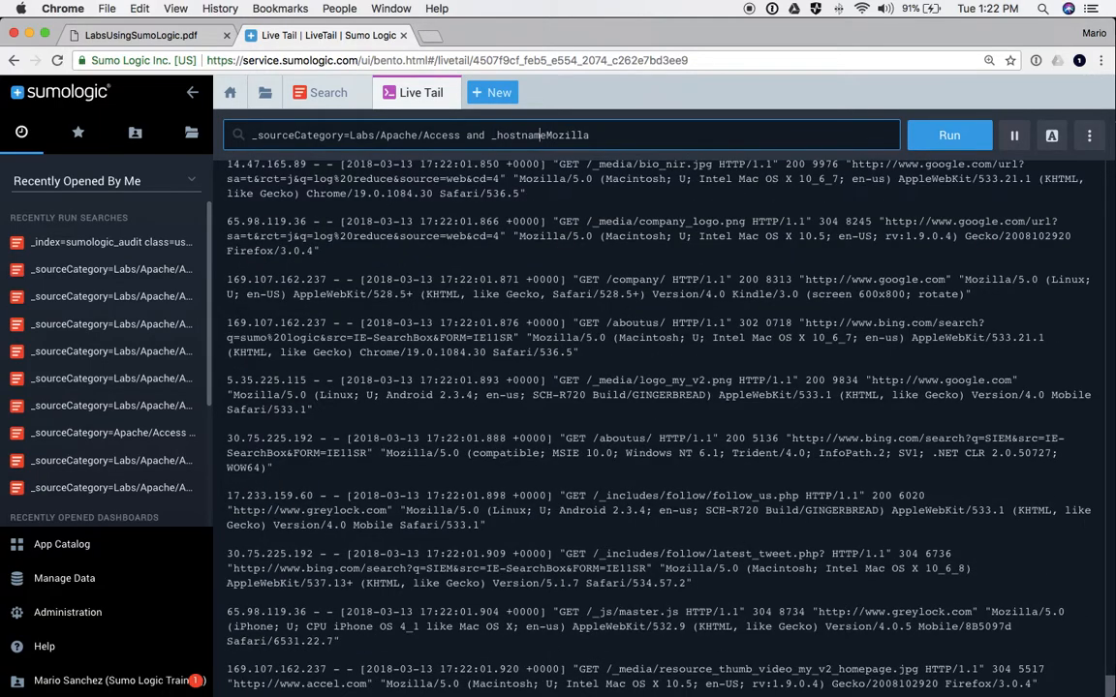
pyautogui.write('=ABC')
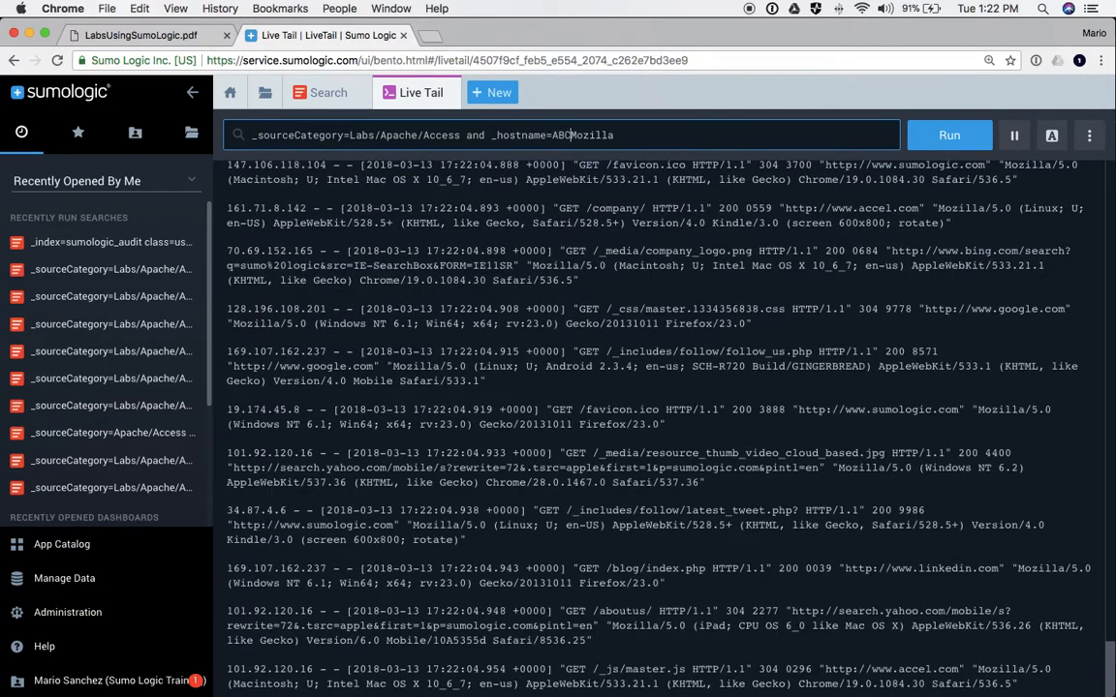
pyautogui.write('D')
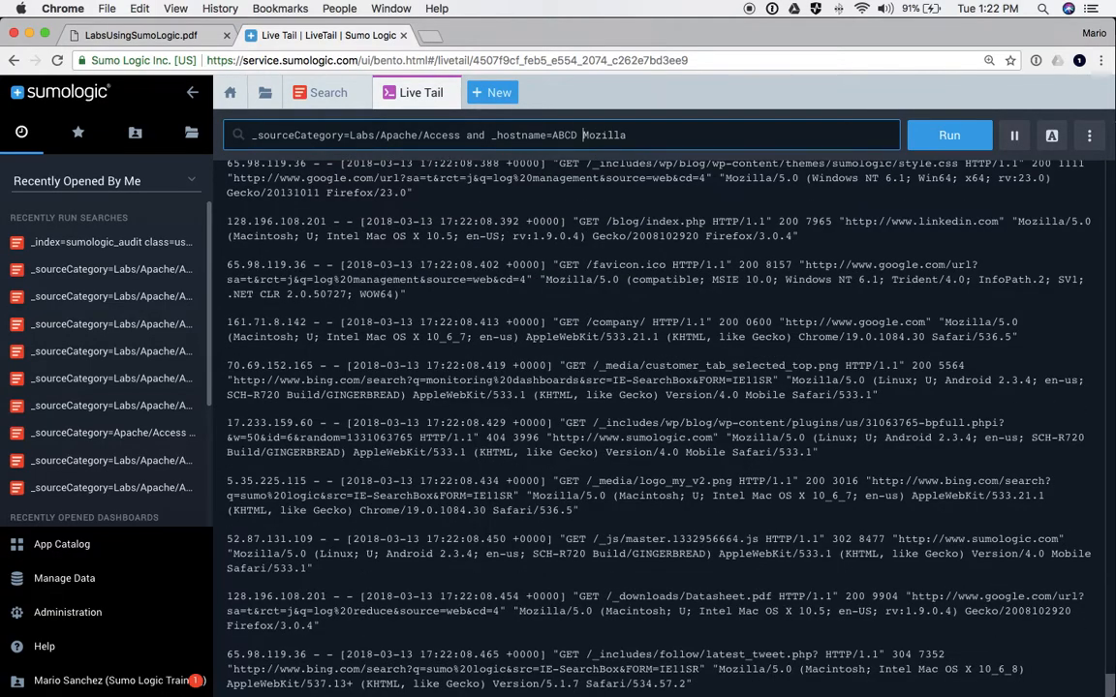
pyautogui.press('BackSpace')
pyautogui.press('BackSpace')
pyautogui.press('BackSpace')
pyautogui.press('BackSpace')
pyautogui.press('BackSpace')
pyautogui.press('BackSpace')
pyautogui.press('BackSpace')
pyautogui.press('BackSpace')
pyautogui.press('BackSpace')
pyautogui.press('BackSpace')
pyautogui.press('BackSpace')
pyautogui.press('BackSpace')
pyautogui.press('BackSpace')
pyautogui.press('BackSpace')
pyautogui.press('BackSpace')
pyautogui.press('BackSpace')
pyautogui.press('BackSpace')
pyautogui.press('BackSpace')
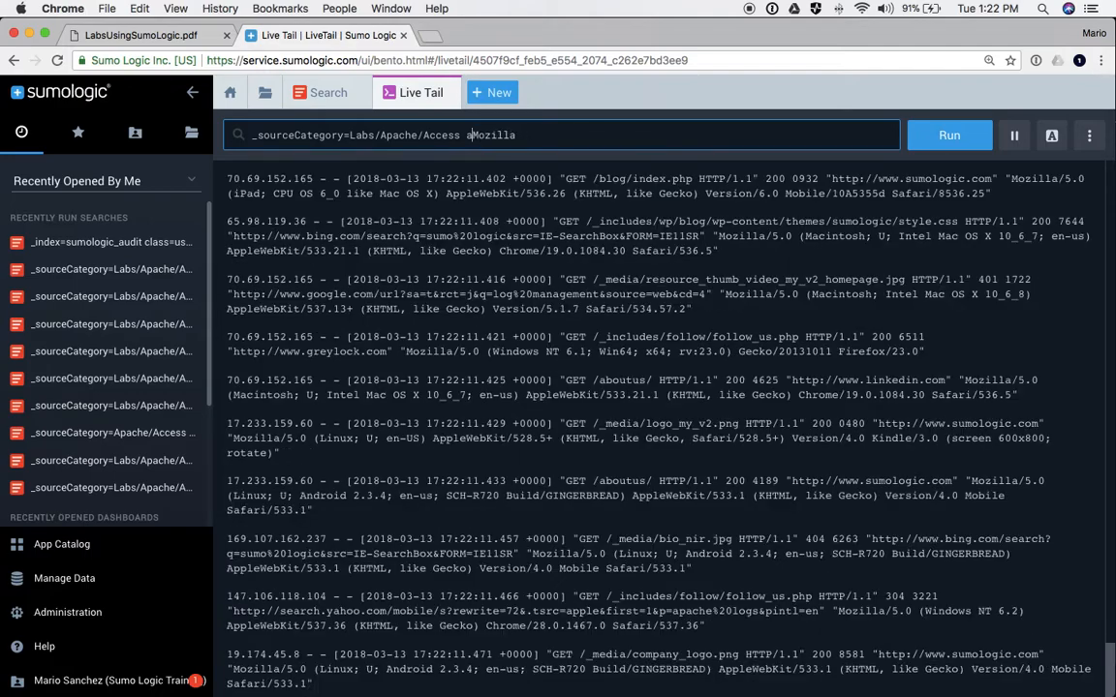
pyautogui.press('BackSpace')
pyautogui.press('Return')
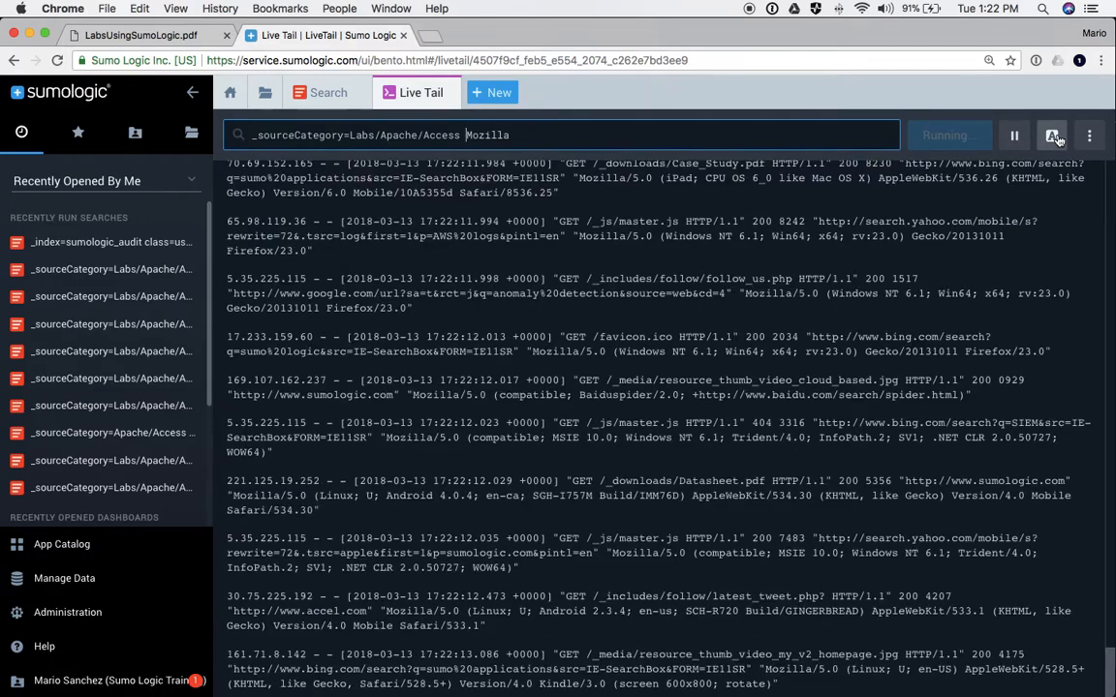
# - Highlight the terms 404, error and mozilla in the Live Tail stream
pyautogui.click(1052, 136)
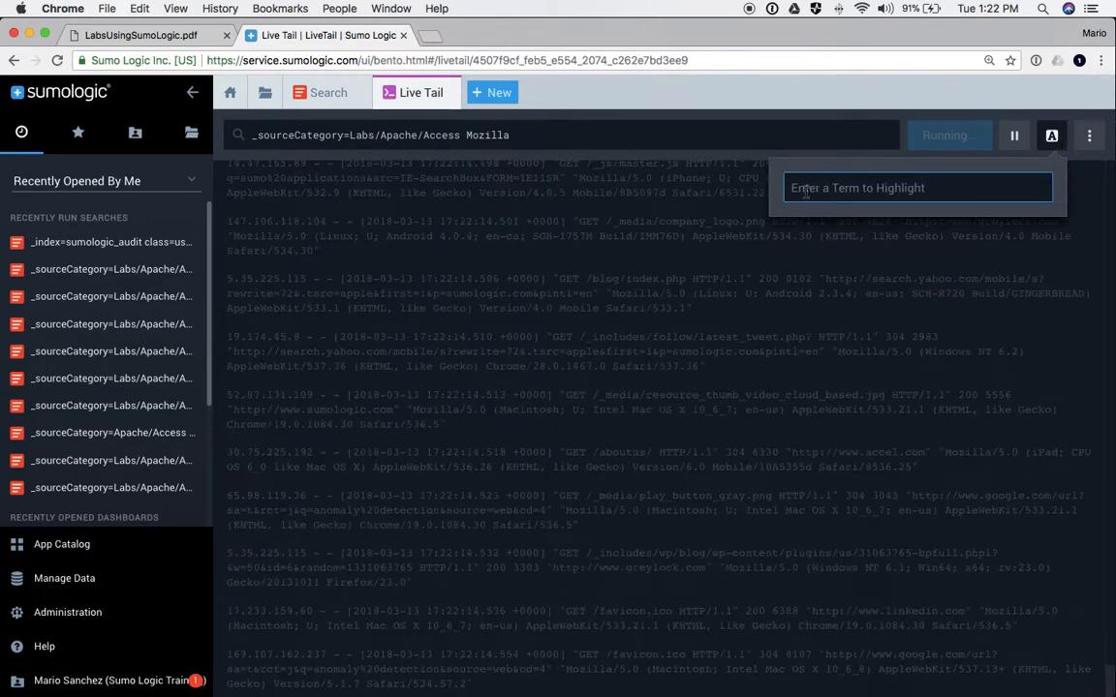
pyautogui.write('404')
pyautogui.press('Return')
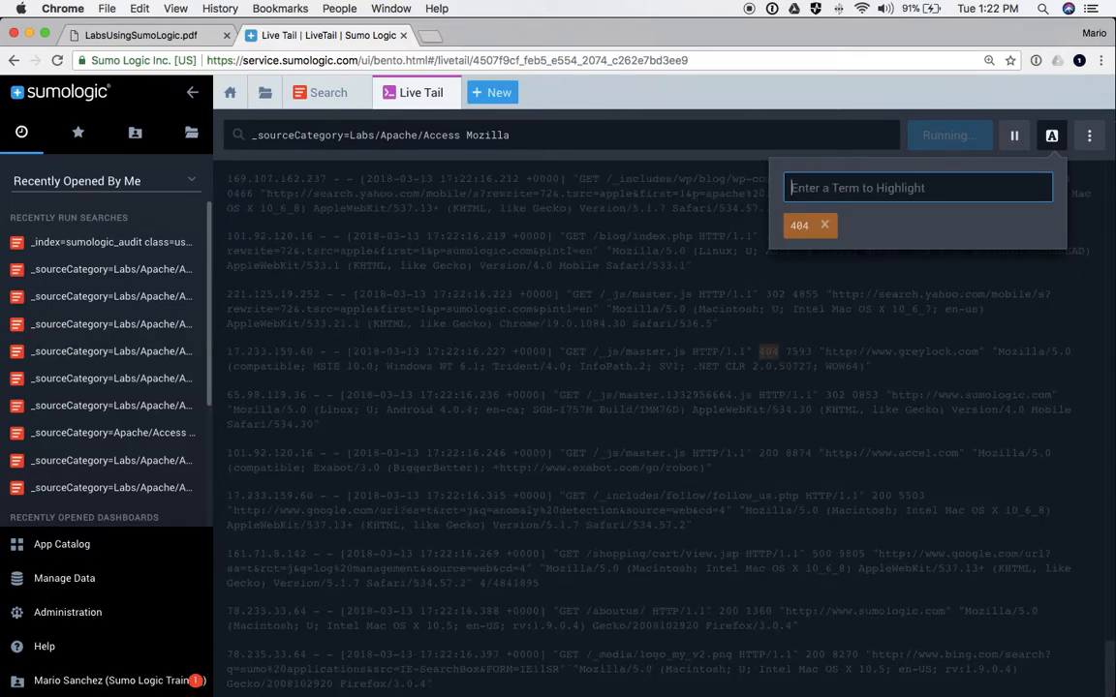
pyautogui.write('error')
pyautogui.press('Return')
pyautogui.write('moz')
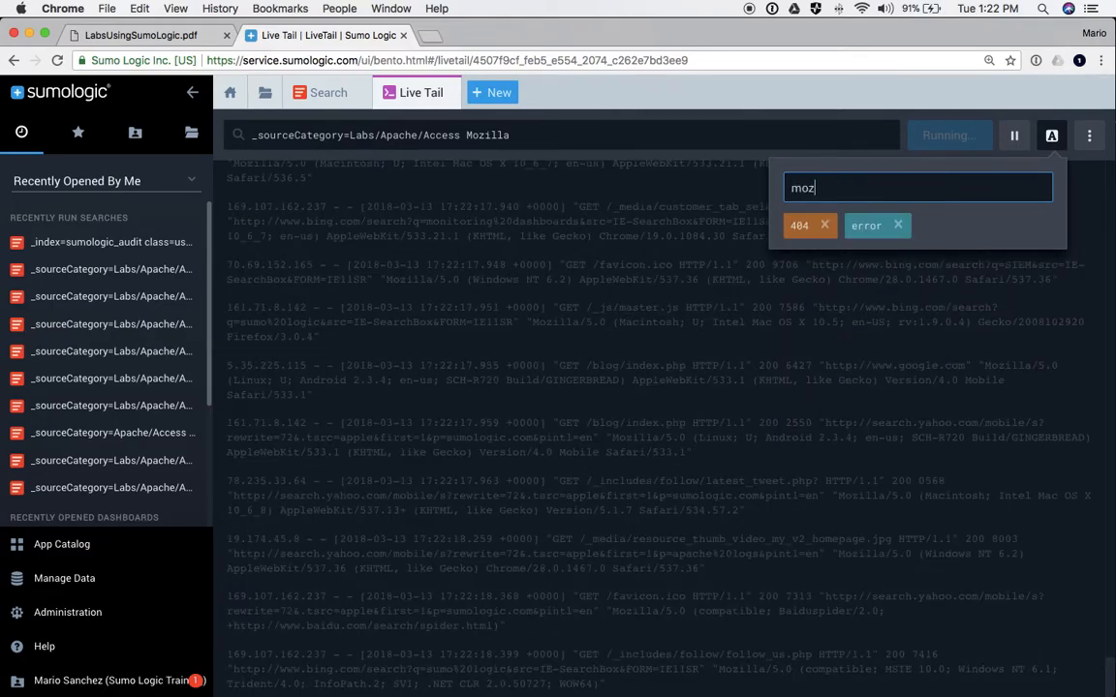
pyautogui.write('illa')
pyautogui.press('Return')
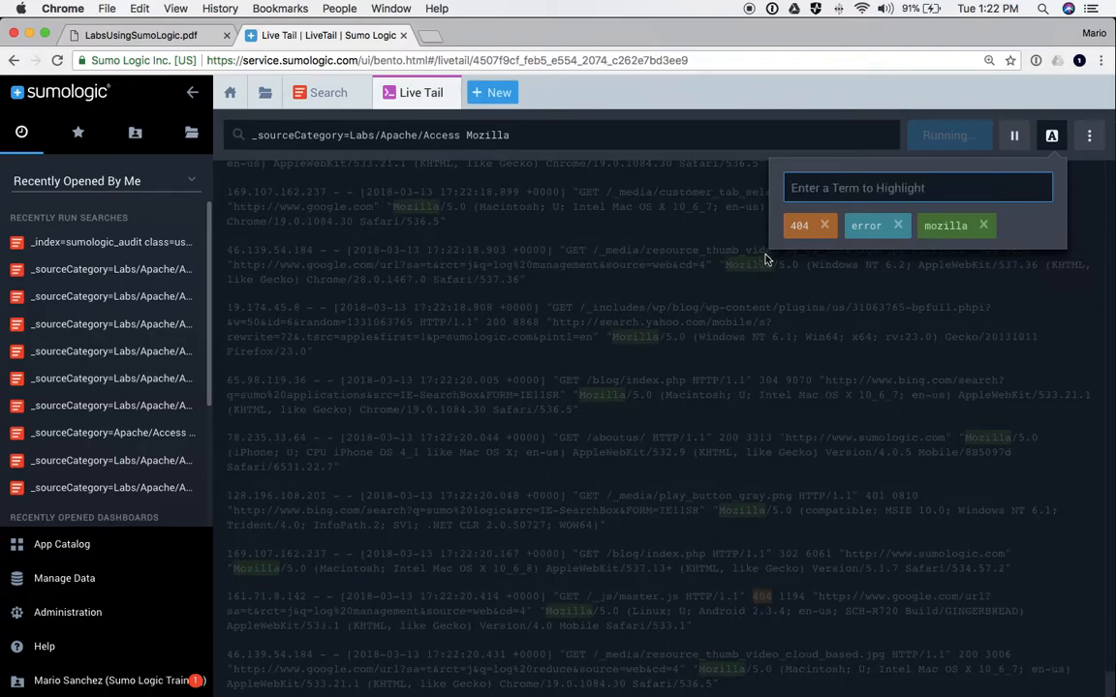
pyautogui.click(659, 237)
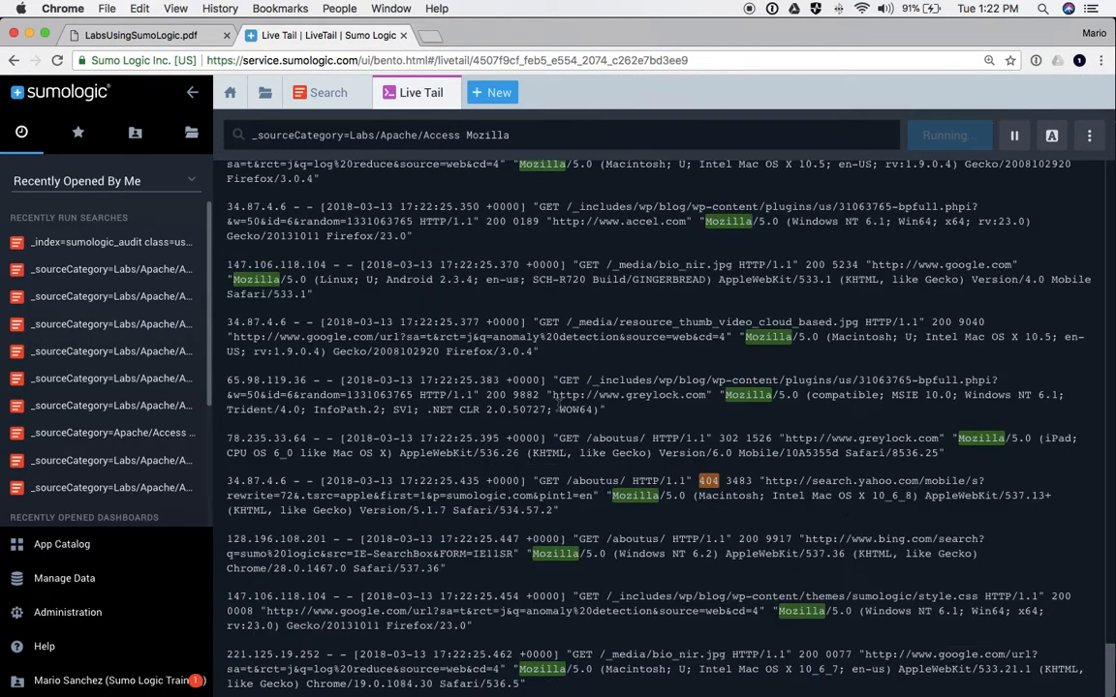
# - Jump to the newest log lines, collapse the sidebar, and close the Live Tail tab
pyautogui.scroll(2, 581, 410)
pyautogui.scroll(-5, 556, 410)
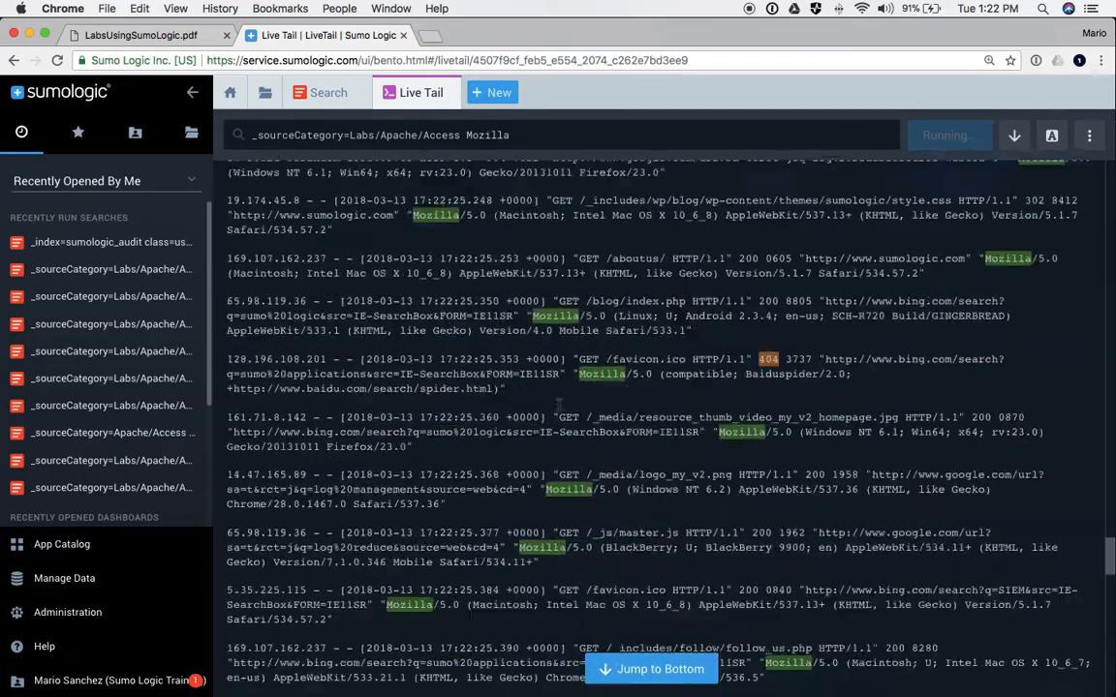
pyautogui.click(644, 668)
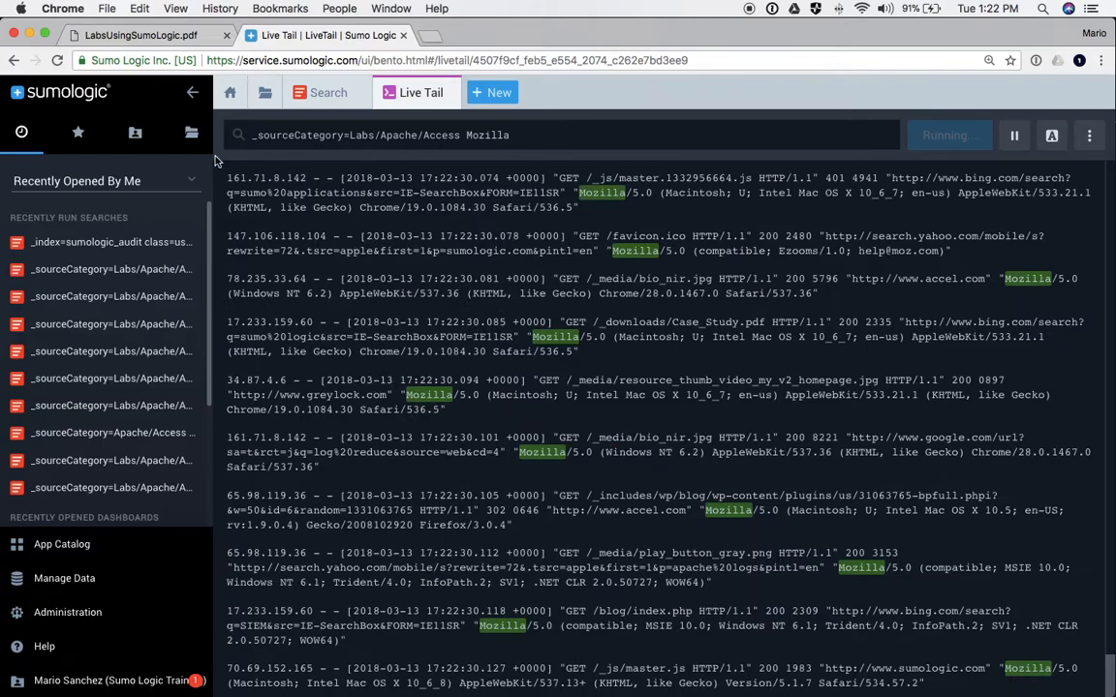
pyautogui.click(192, 94)
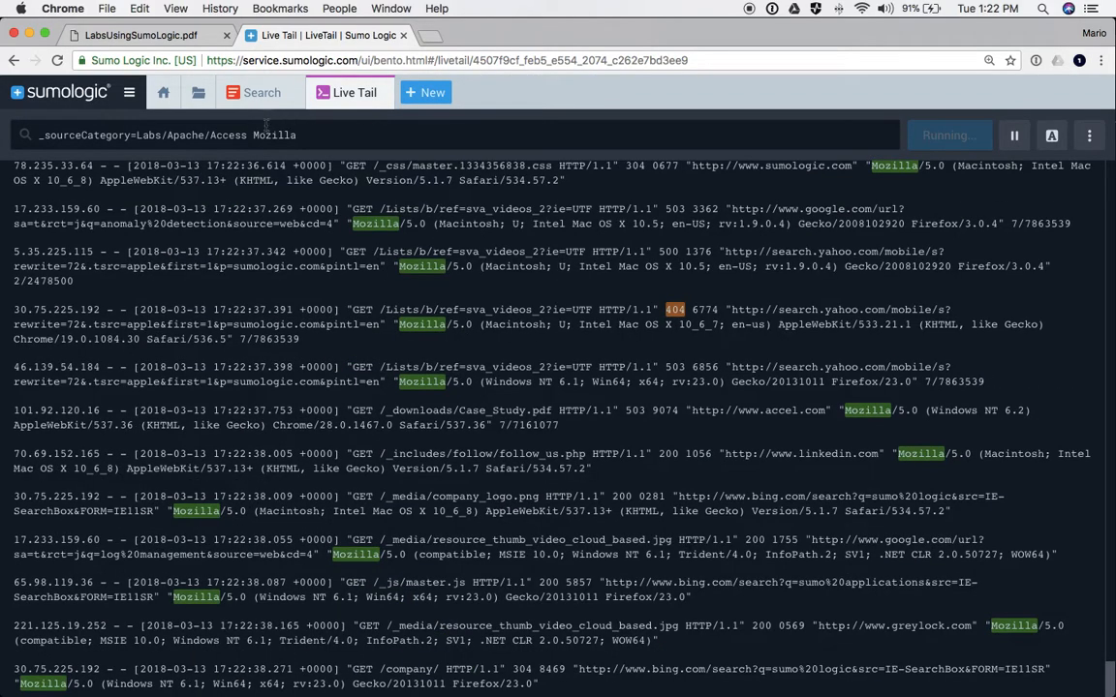
pyautogui.click(369, 94)
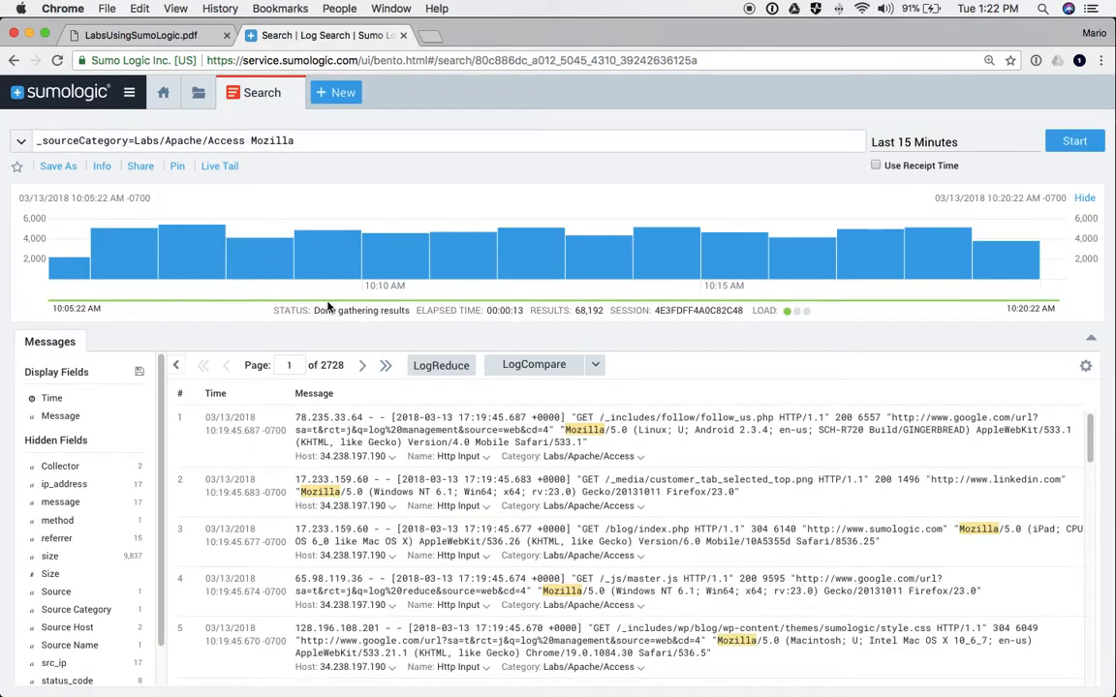
# - Open the Docs tile from the Home page's Learn section, launching help.sumologic.com in a new tab
pyautogui.click(429, 37)
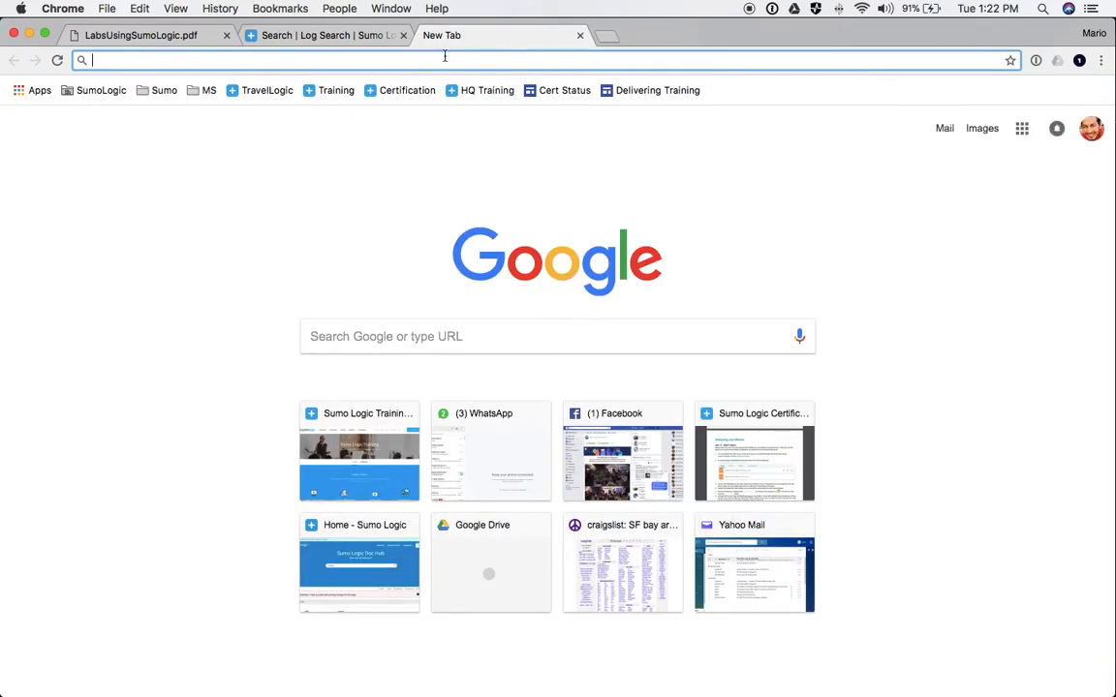
pyautogui.click(580, 35)
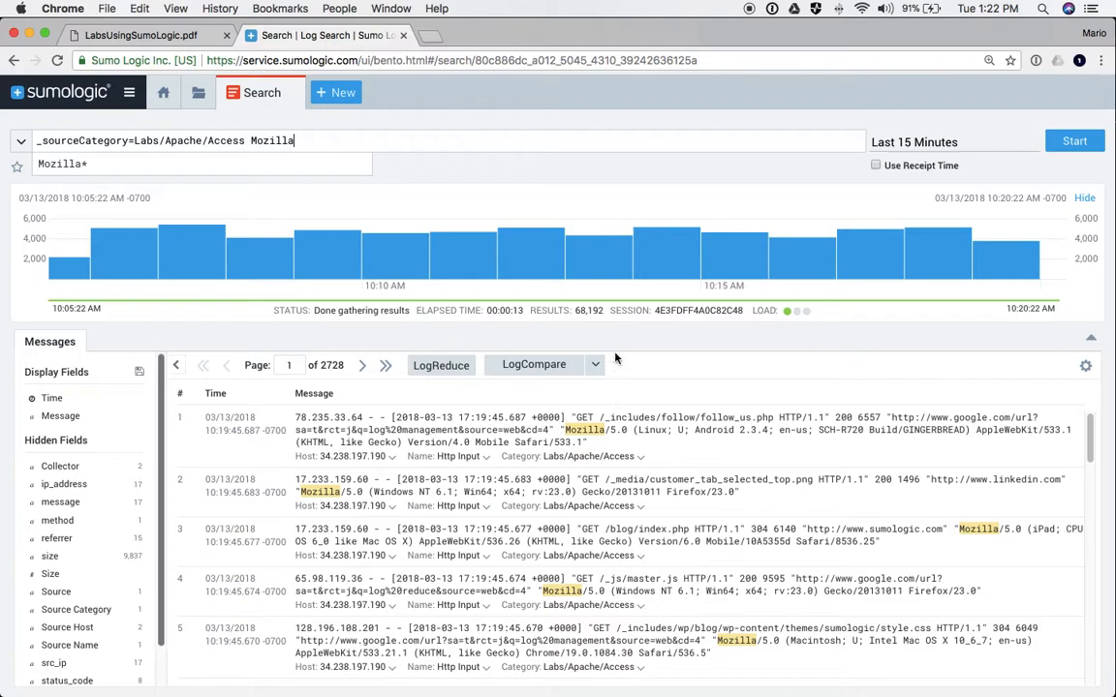
pyautogui.click(162, 97)
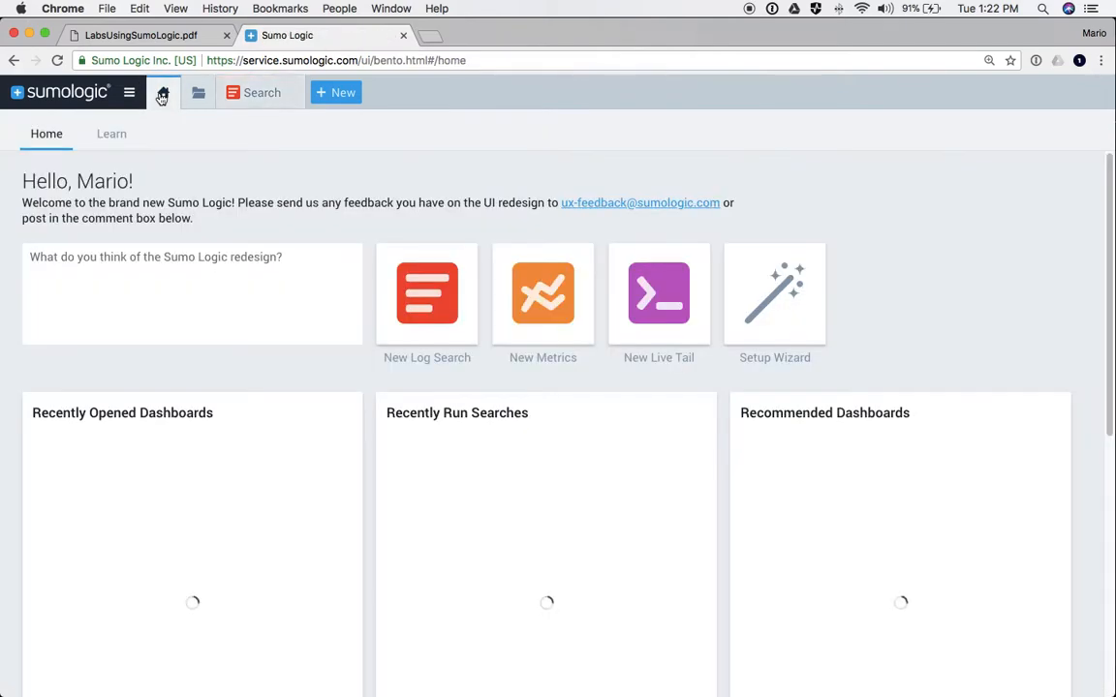
pyautogui.click(112, 137)
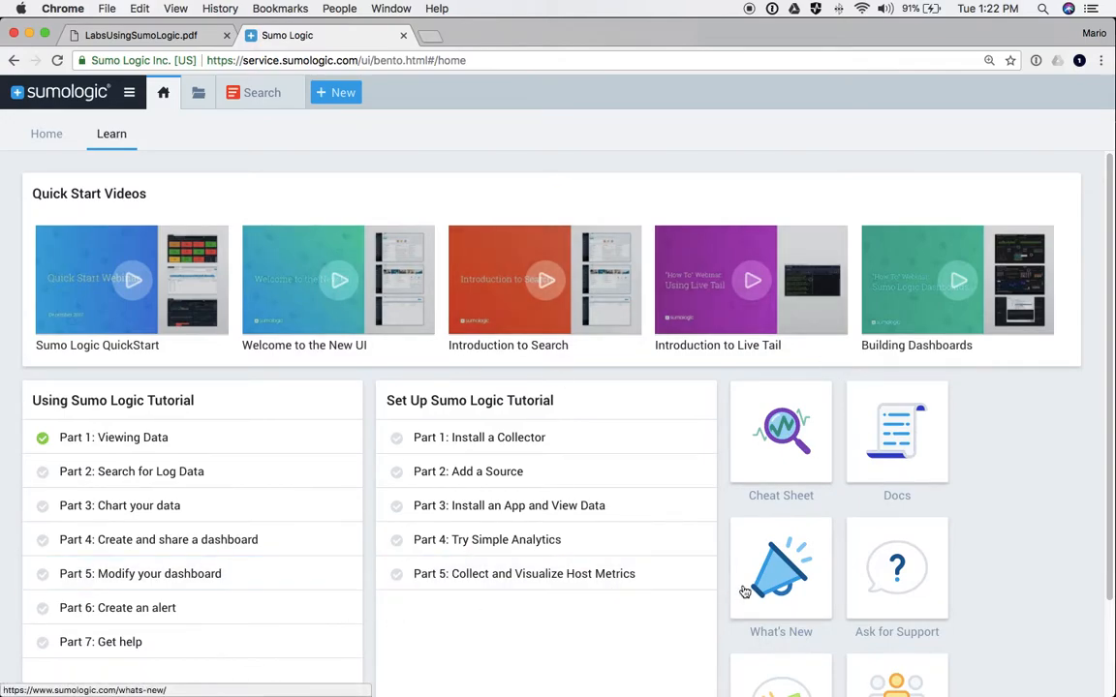
pyautogui.scroll(-2, 839, 510)
pyautogui.click(895, 352)
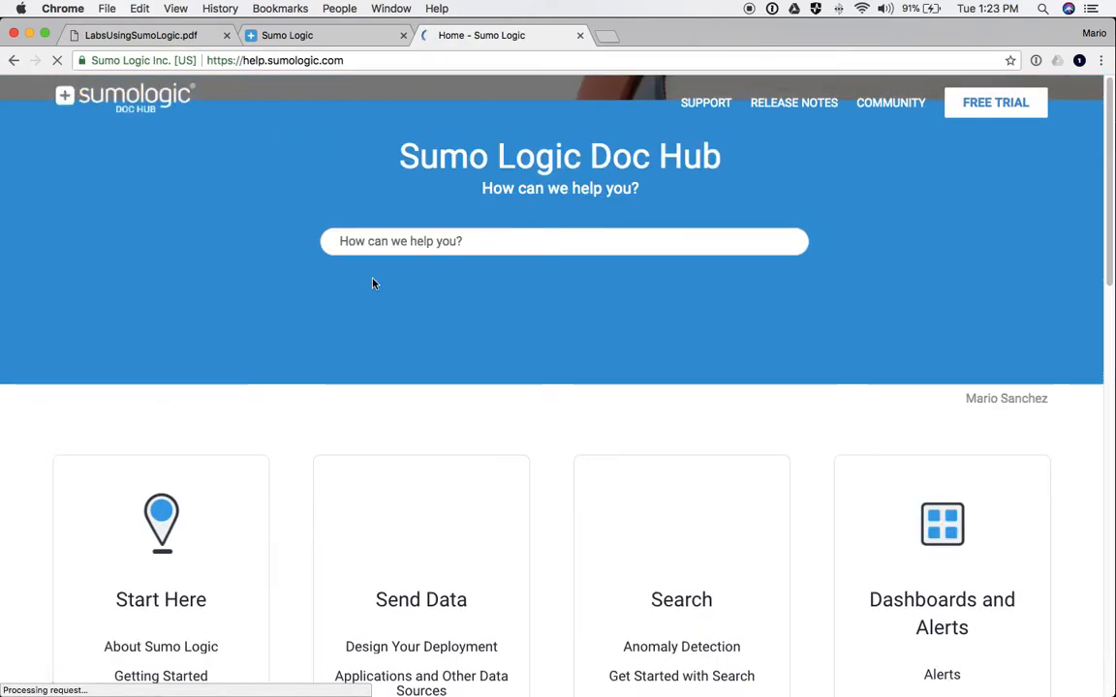
# - Search the Doc Hub for 'livetail cli' and open the Live Tail CLI page
pyautogui.click(377, 242)
pyautogui.write('livetail cli')
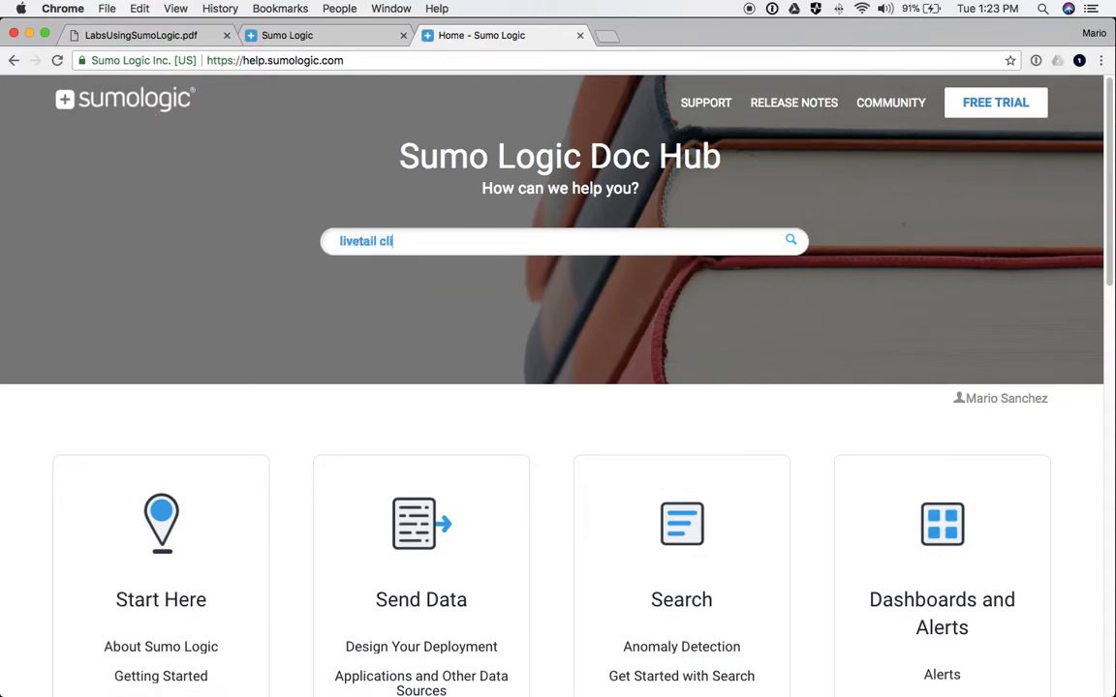
pyautogui.press('Return')
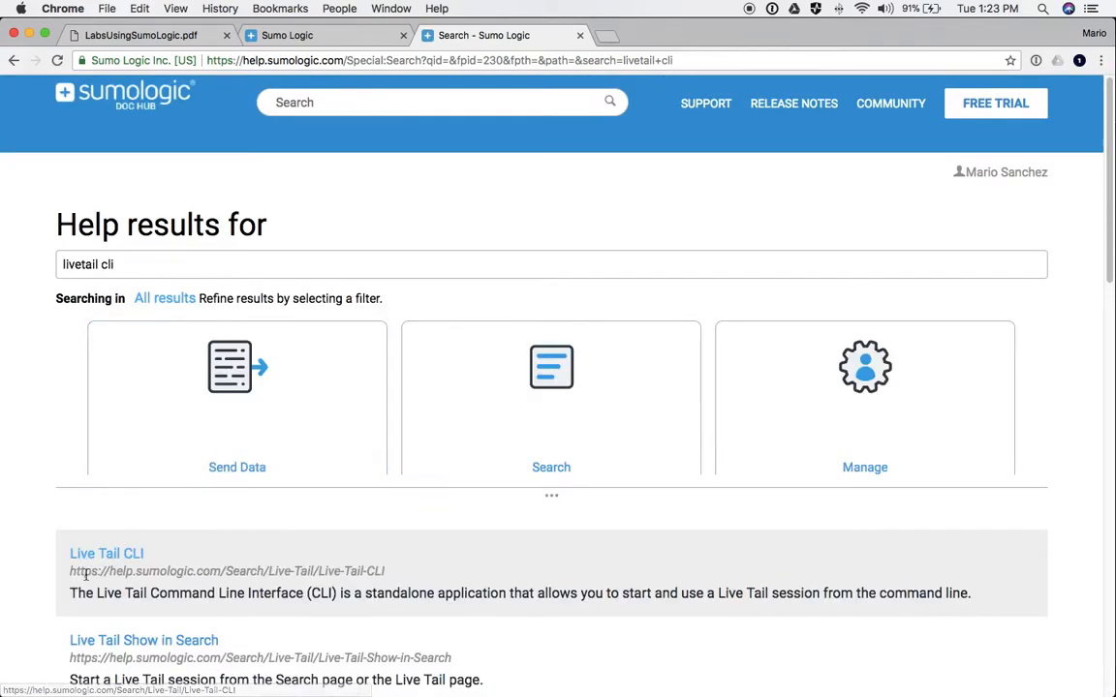
pyautogui.click(85, 554)
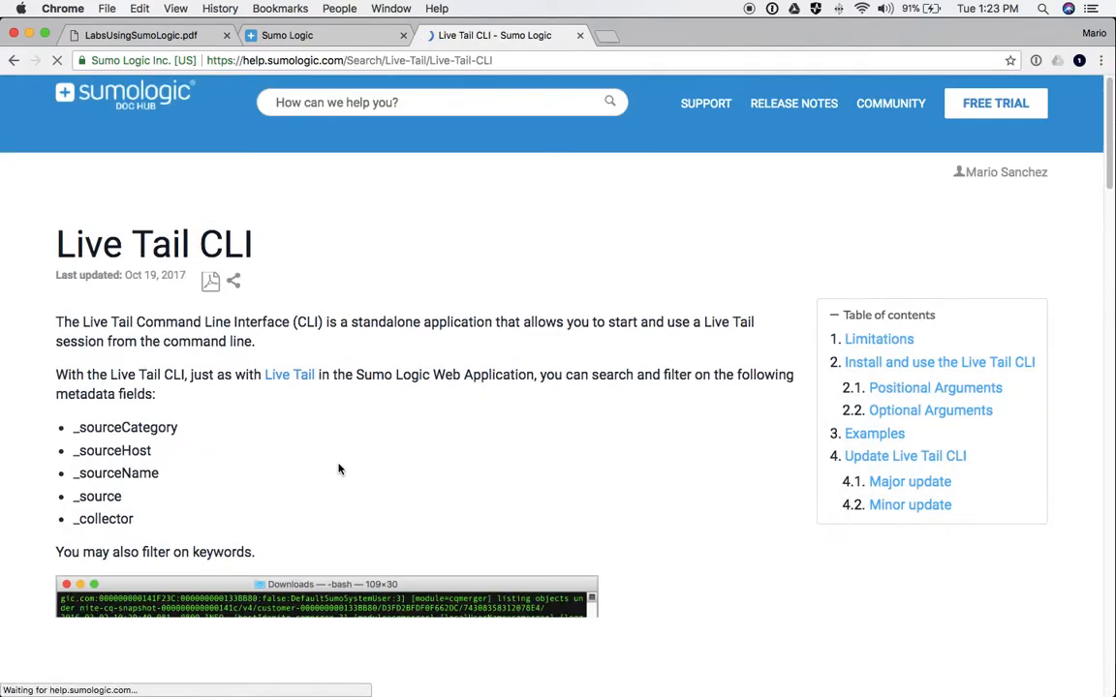
# - Scroll to the Examples section and highlight the source category and grep pipe commands
pyautogui.scroll(-3, 320, 455)
pyautogui.scroll(-5, 322, 454)
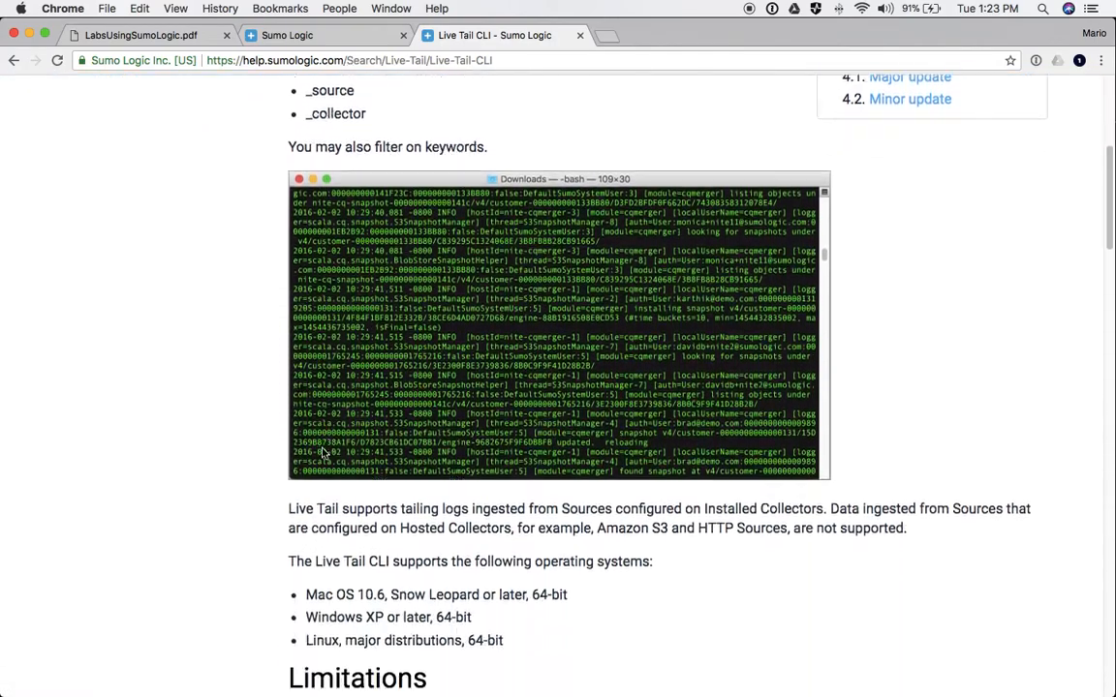
pyautogui.scroll(-15, 323, 453)
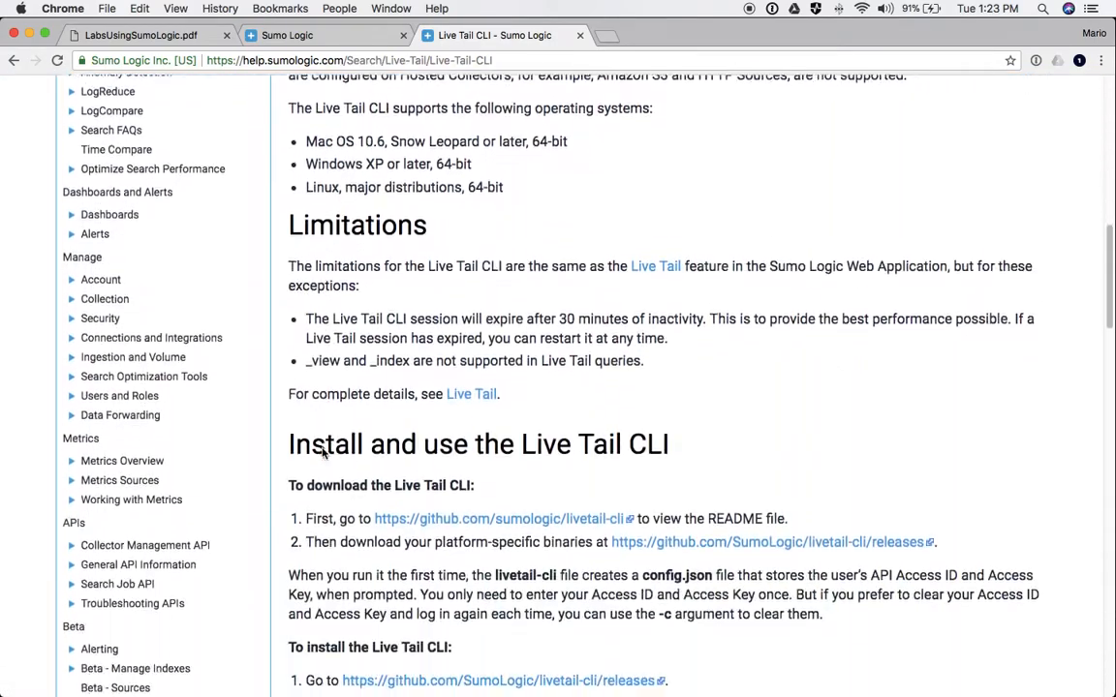
pyautogui.scroll(-6, 323, 453)
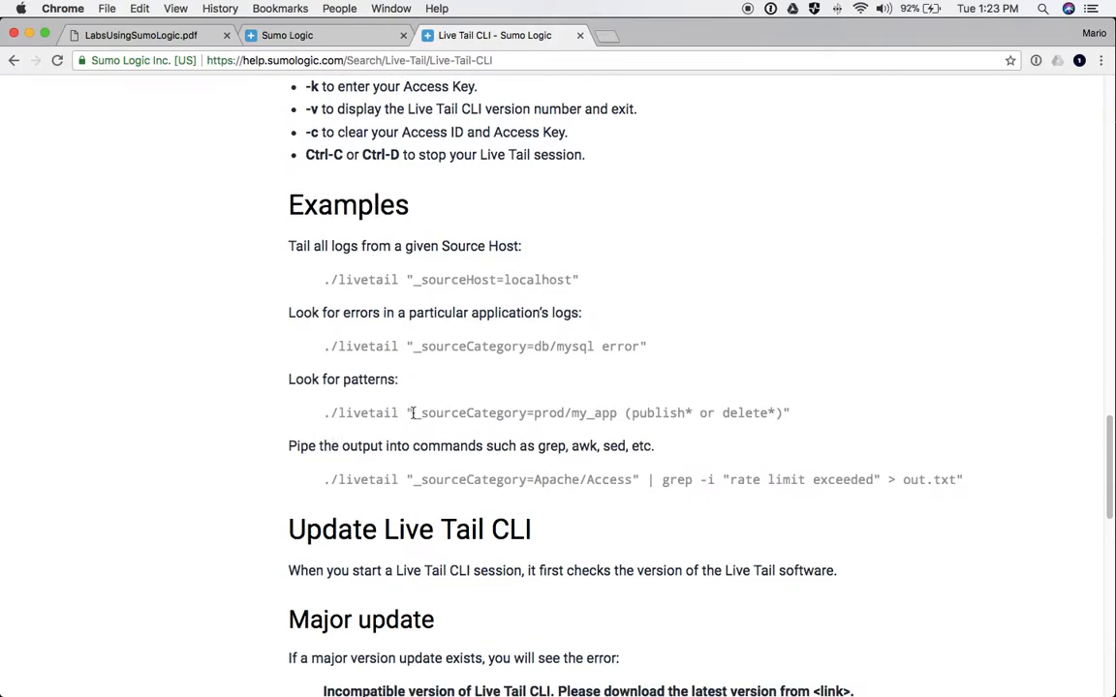
pyautogui.moveTo(414, 413); pyautogui.dragTo(618, 414)
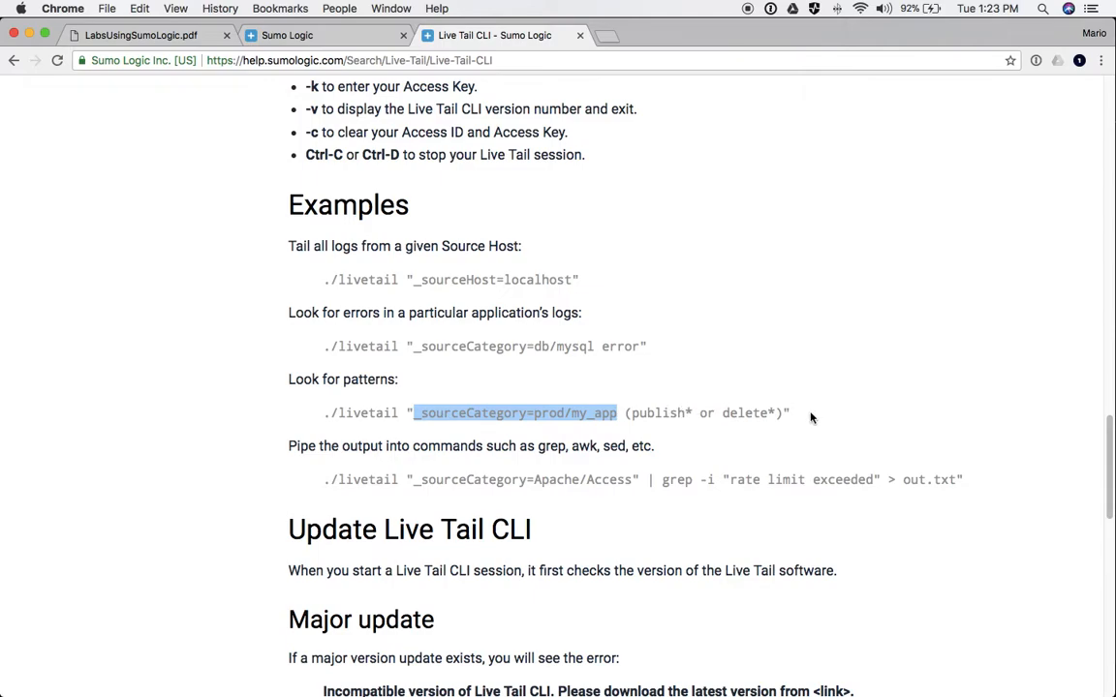
pyautogui.scroll(-1, 620, 426)
pyautogui.moveTo(325, 415); pyautogui.dragTo(937, 413)
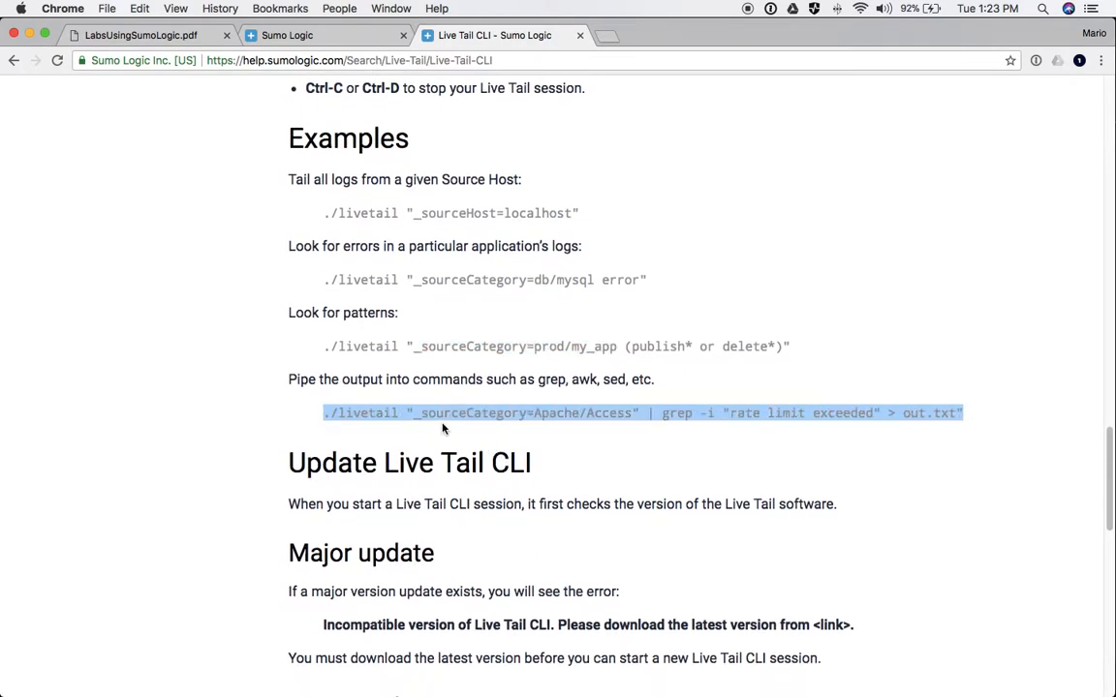
pyautogui.click(647, 413)
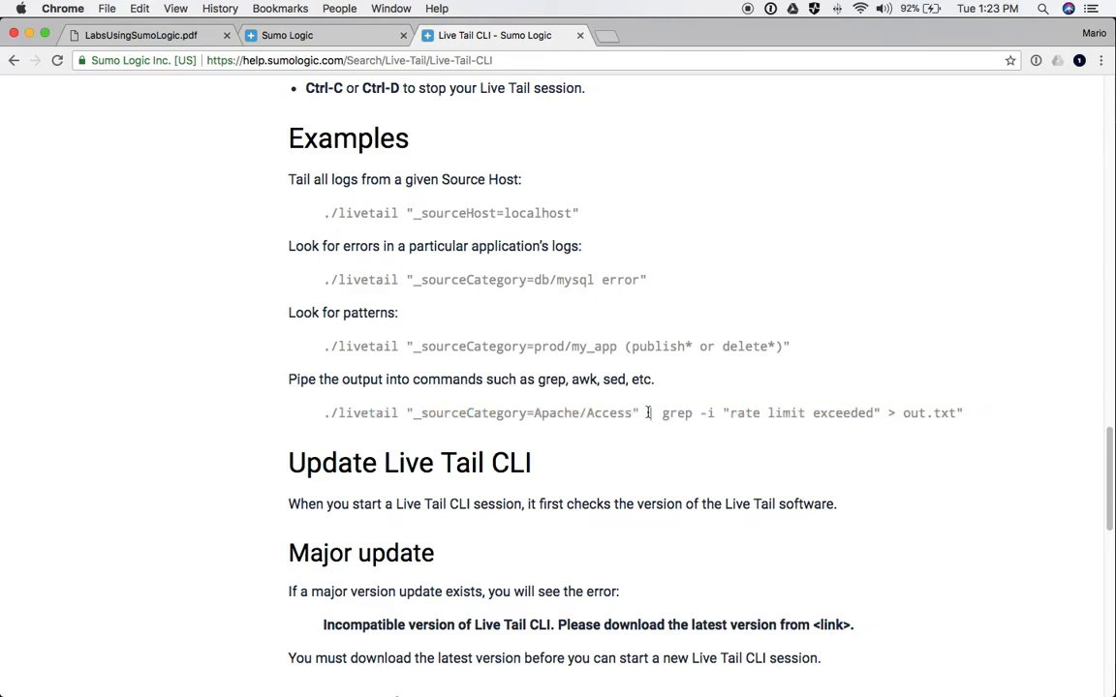
pyautogui.moveTo(662, 414); pyautogui.dragTo(956, 413)
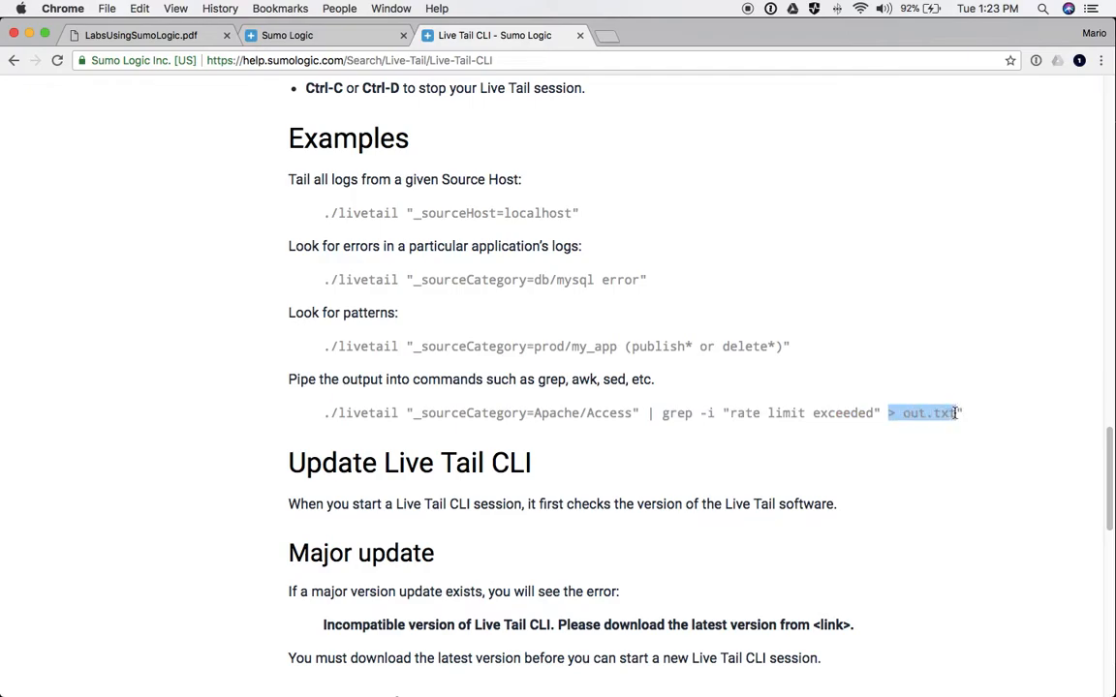
pyautogui.click(744, 397)
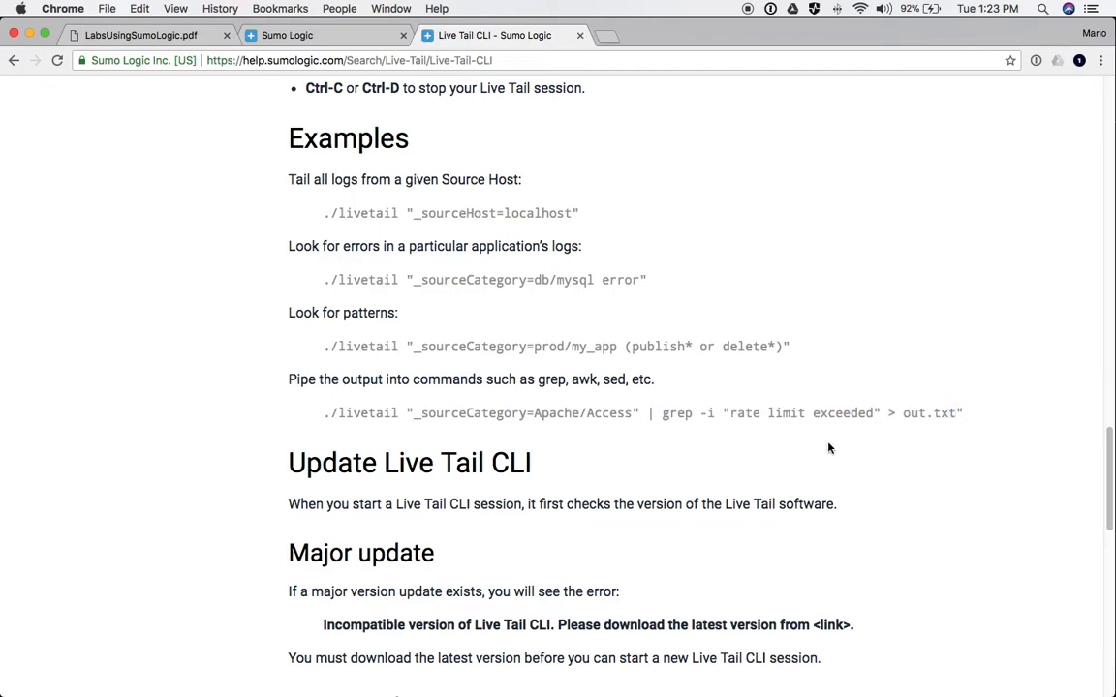
pyautogui.scroll(5, 744, 398)
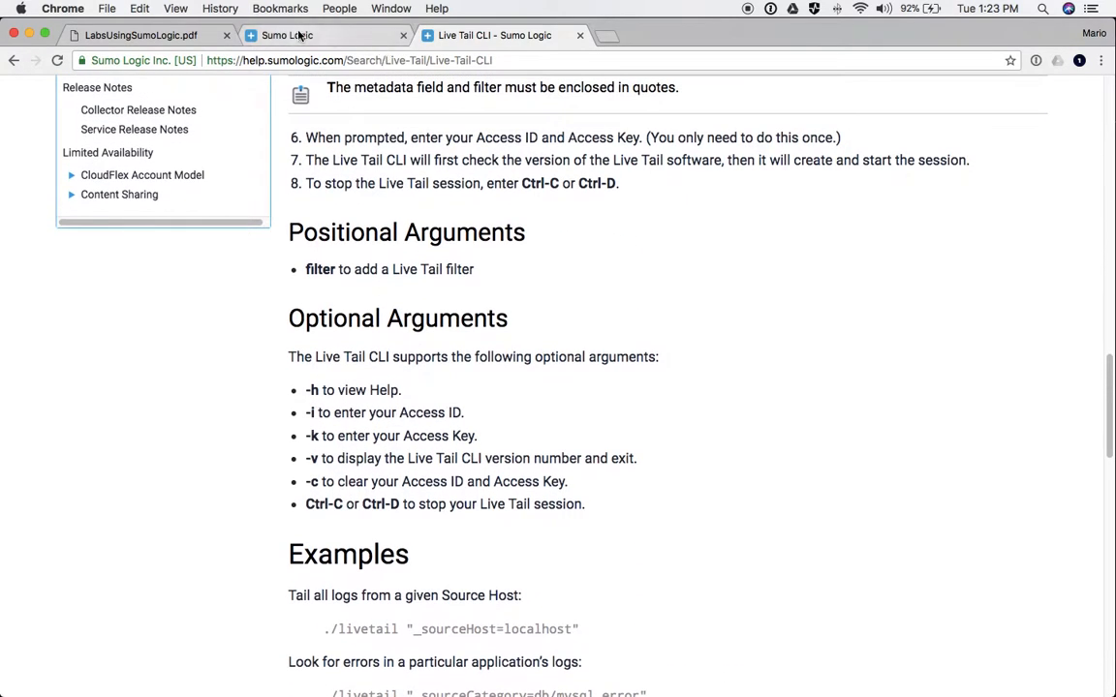
# - Go back to the Sumo Logic tab and reopen the Mozilla search results showing 68,192 messages
pyautogui.click(280, 35)
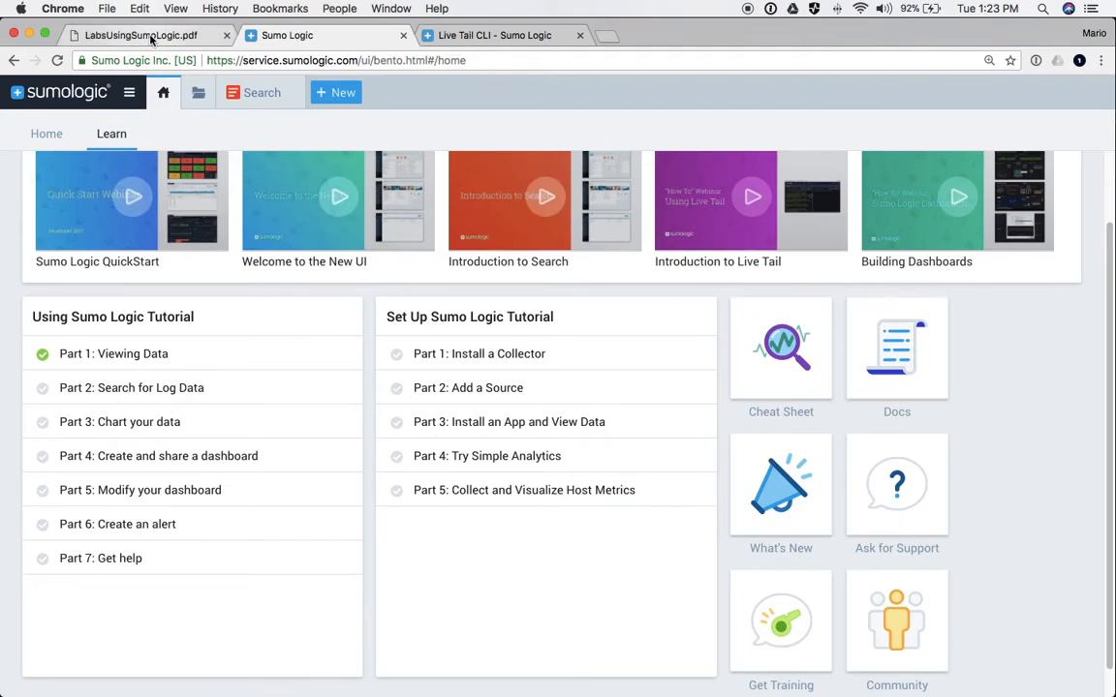
pyautogui.scroll(2, 382, 162)
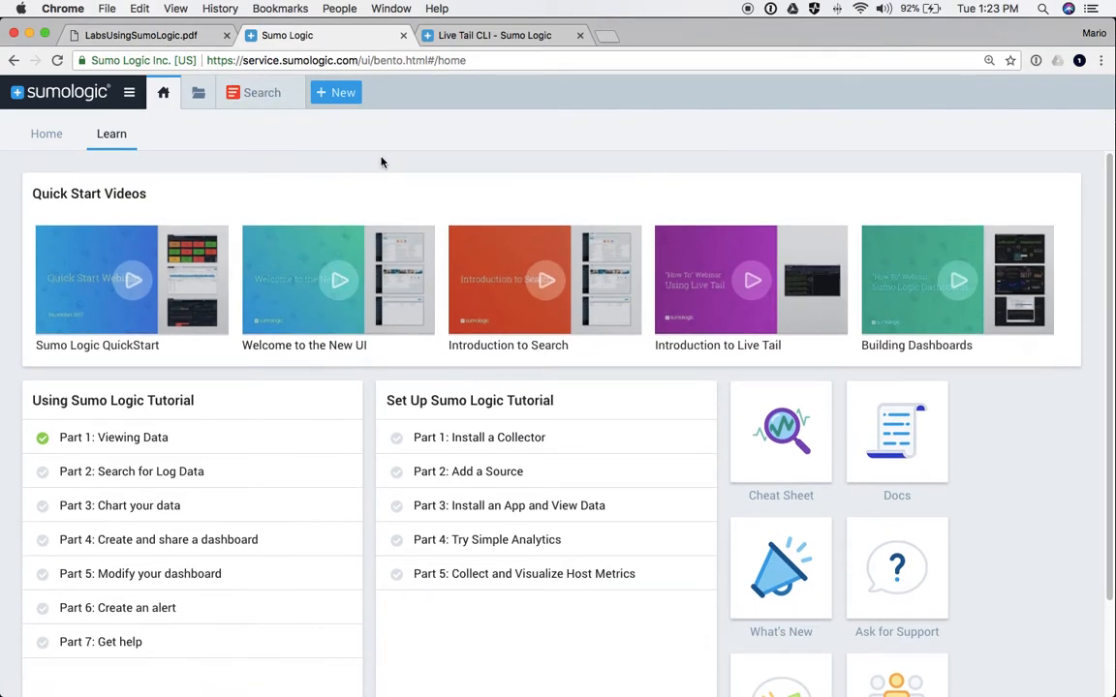
pyautogui.click(262, 92)
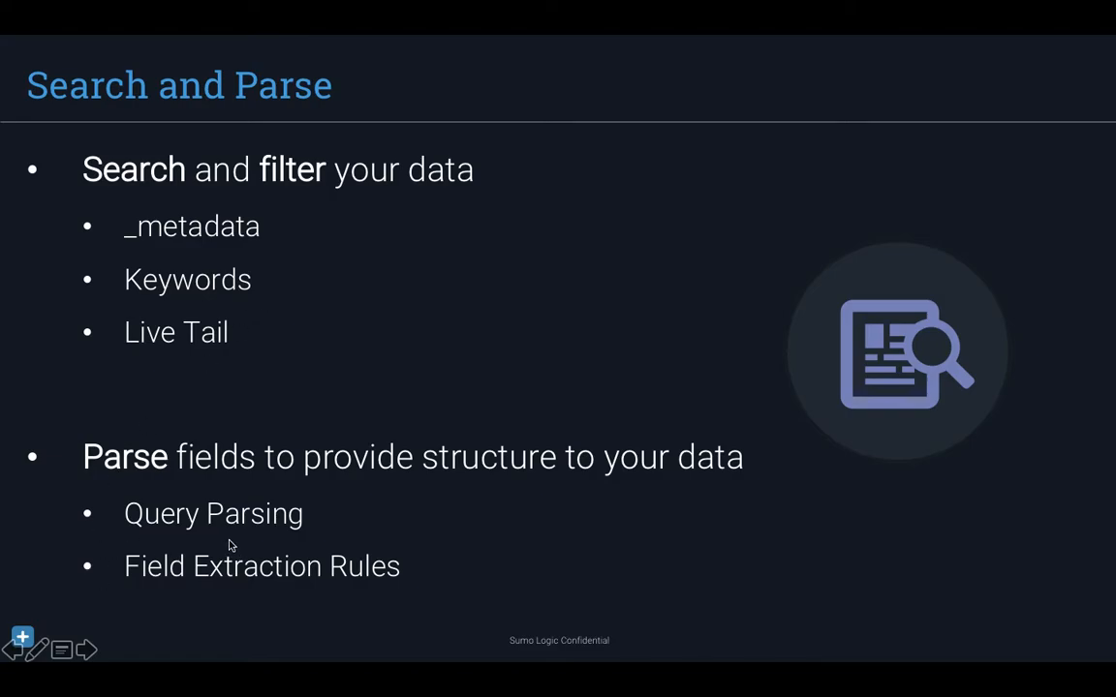
pyautogui.press('super+Tab')
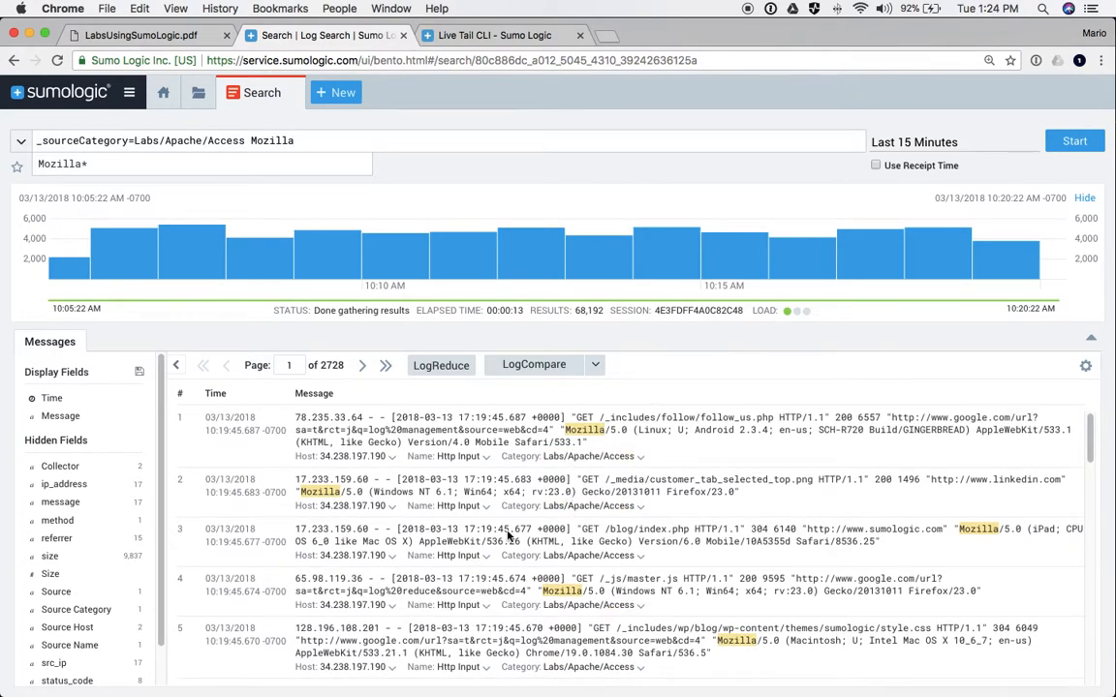
# - Select the GET /blog/index.php request and Mozilla user-agent text in message 3 and choose Parse the selected text
pyautogui.scroll(-1, 586, 529)
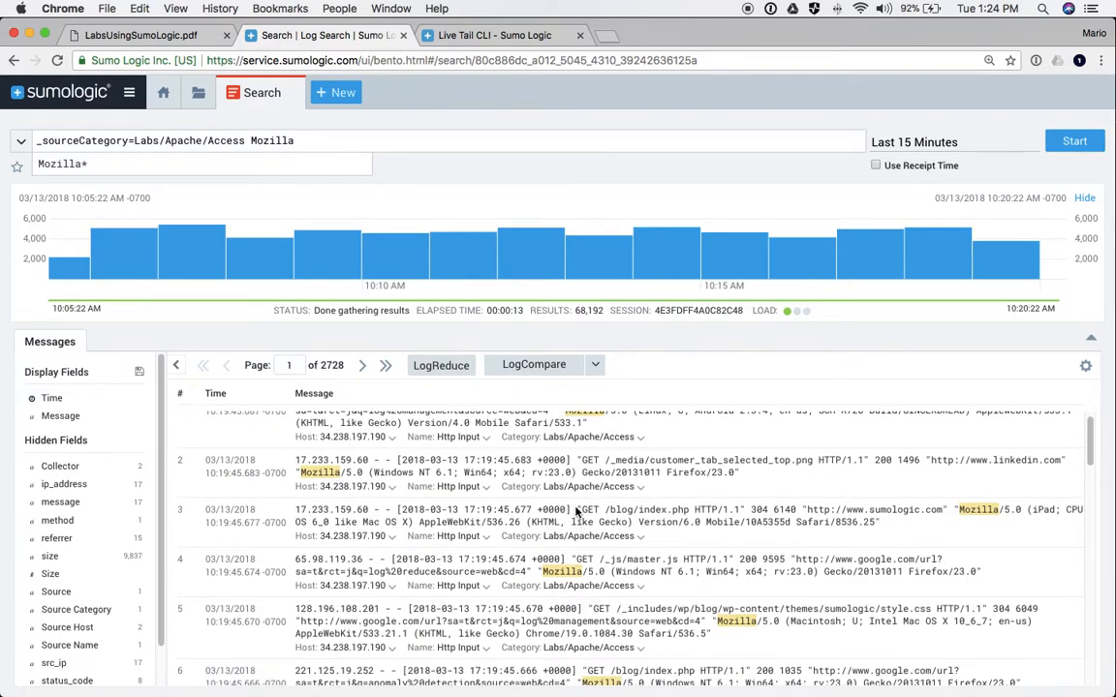
pyautogui.click(576, 508)
pyautogui.moveTo(575, 508); pyautogui.dragTo(879, 524)
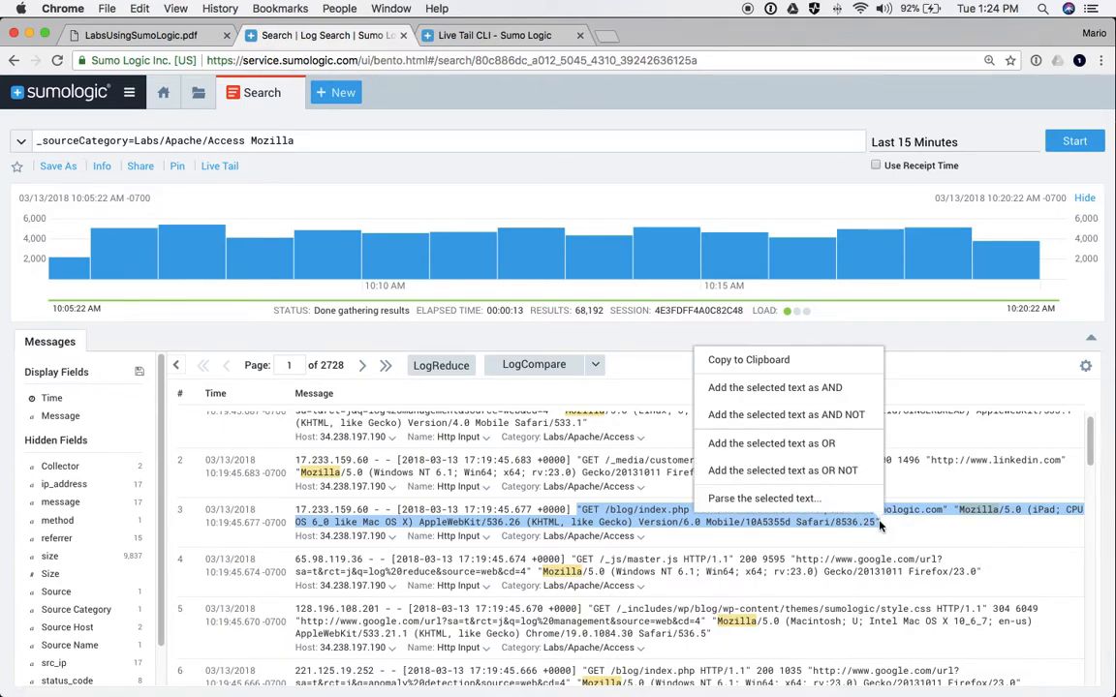
pyautogui.click(760, 499)
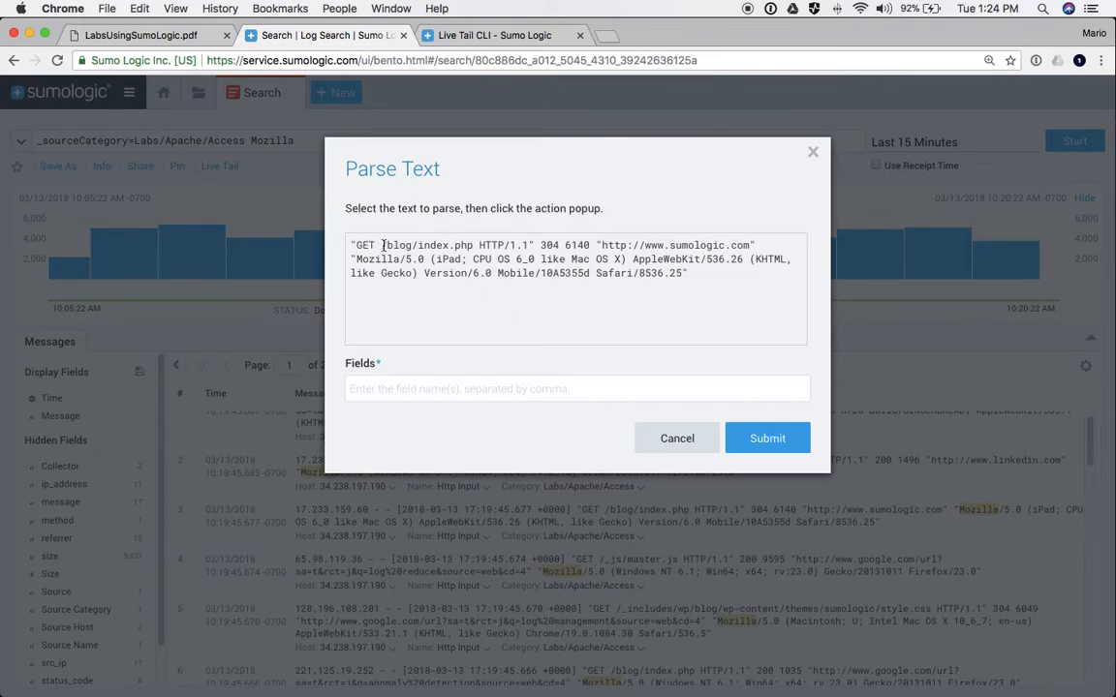
# - Extract the /blog/index.php path, 304 status and 6140 size as url, status_code and size
pyautogui.moveTo(383, 245); pyautogui.dragTo(478, 245)
pyautogui.click(515, 275)
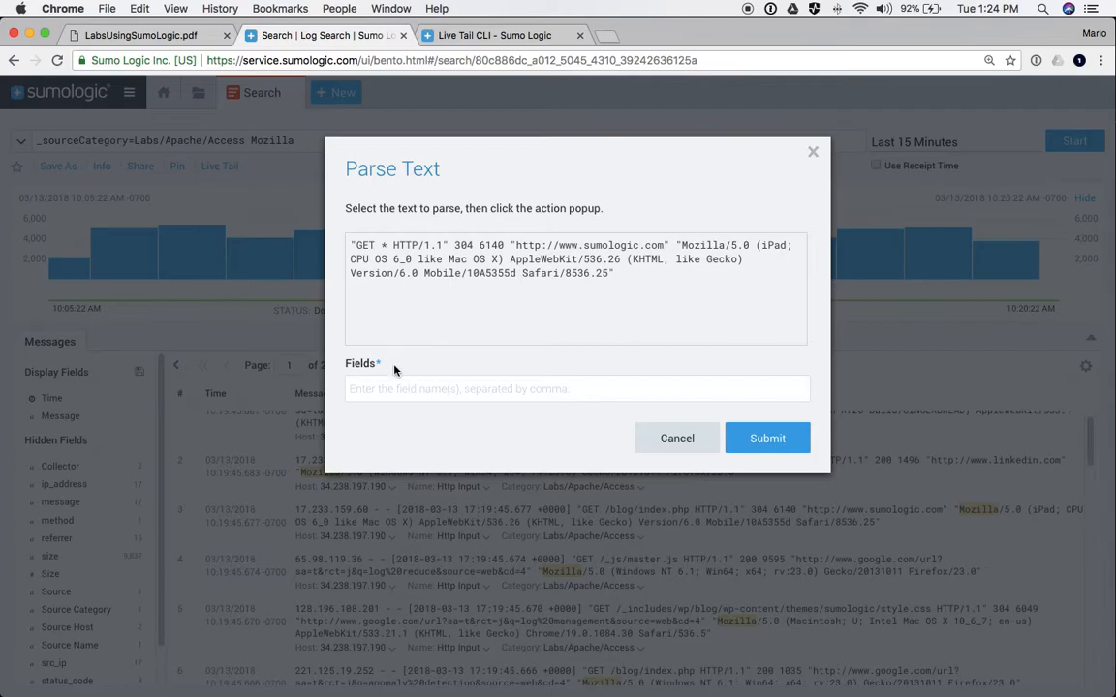
pyautogui.click(394, 389)
pyautogui.write('url,')
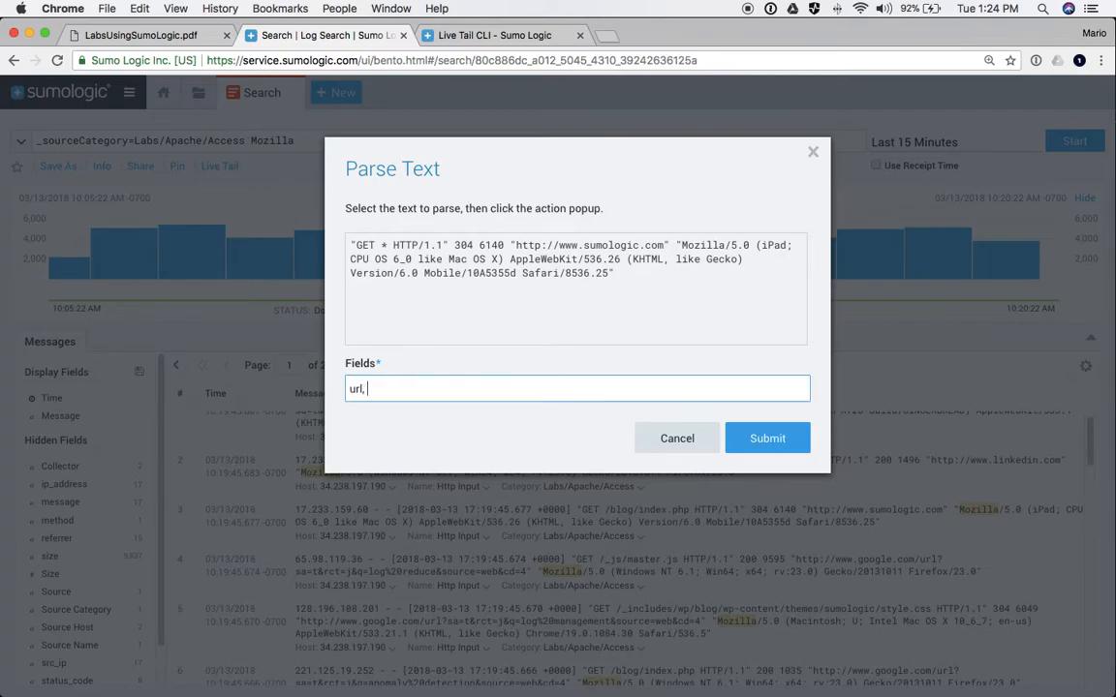
pyautogui.doubleClick(461, 245)
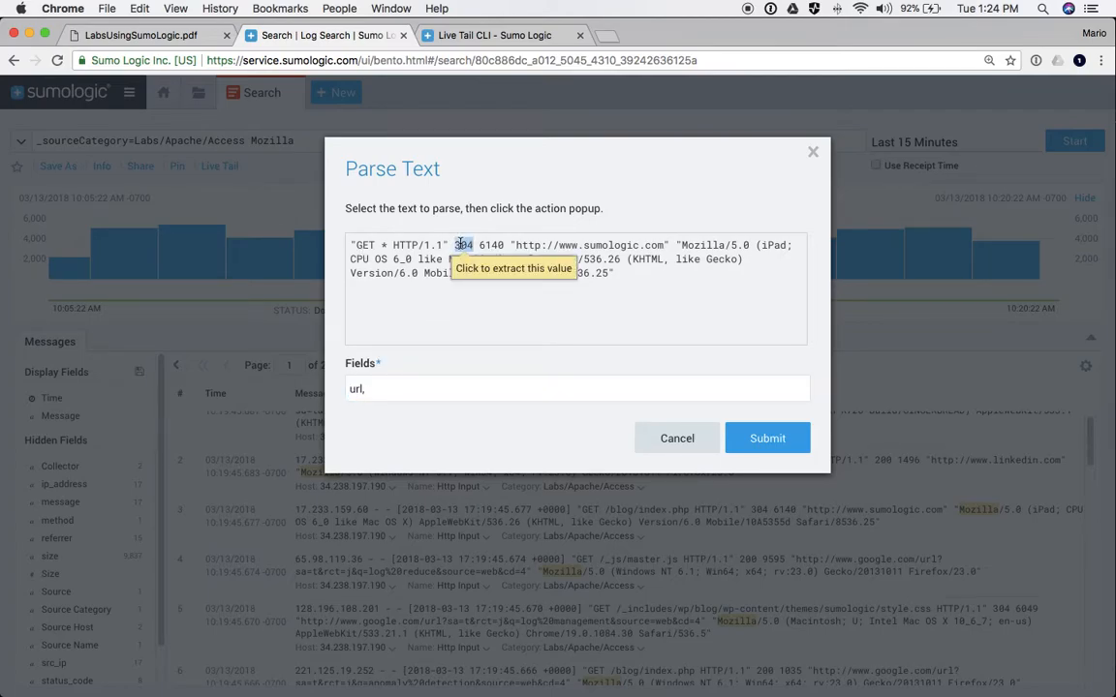
pyautogui.click(485, 275)
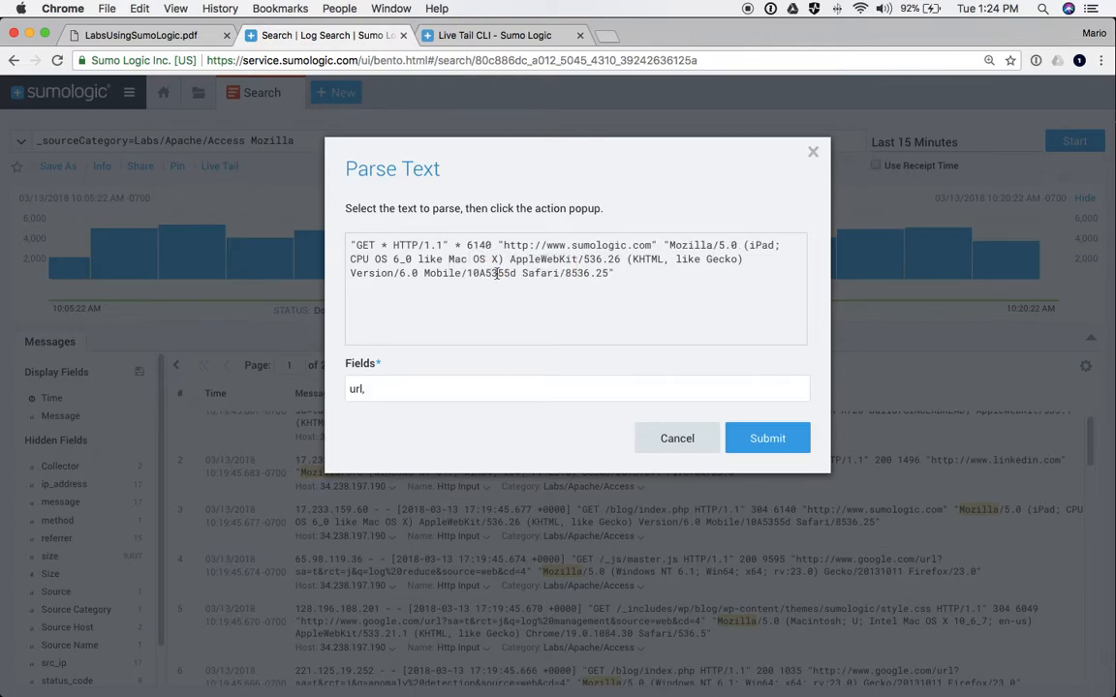
pyautogui.click(399, 385)
pyautogui.write('status_code,')
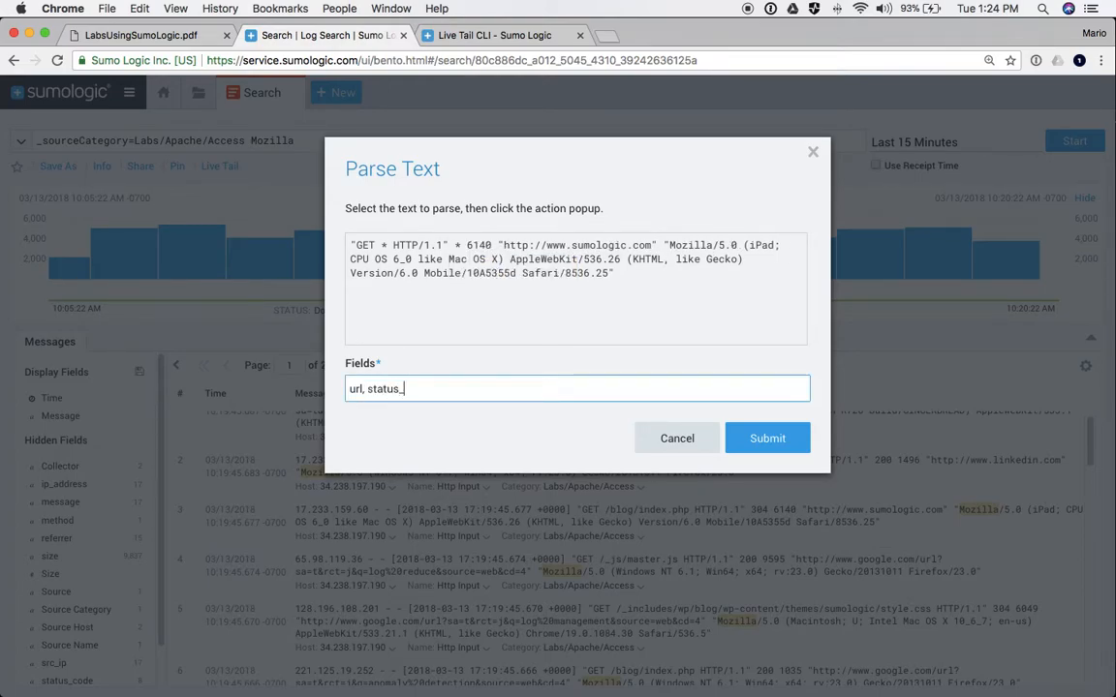
pyautogui.doubleClick(478, 245)
pyautogui.click(499, 274)
pyautogui.click(463, 390)
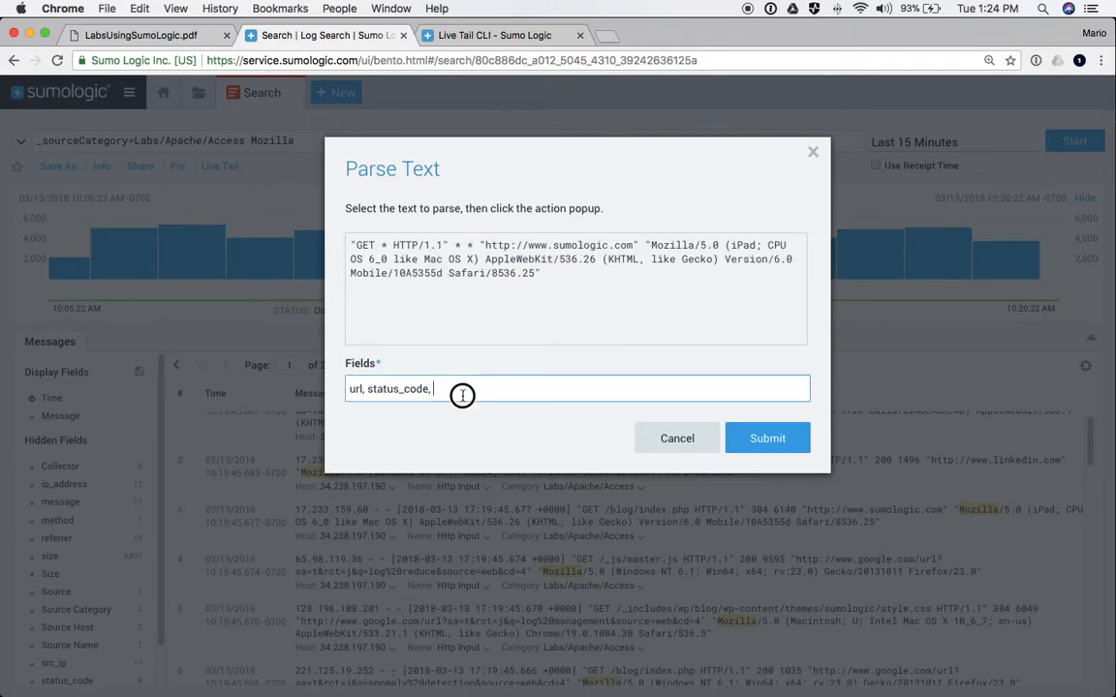
pyautogui.write('size,')
# - Extract the referrer URL and user agent text as referrer and user_agent, then submit the parse
pyautogui.moveTo(486, 245); pyautogui.dragTo(633, 245)
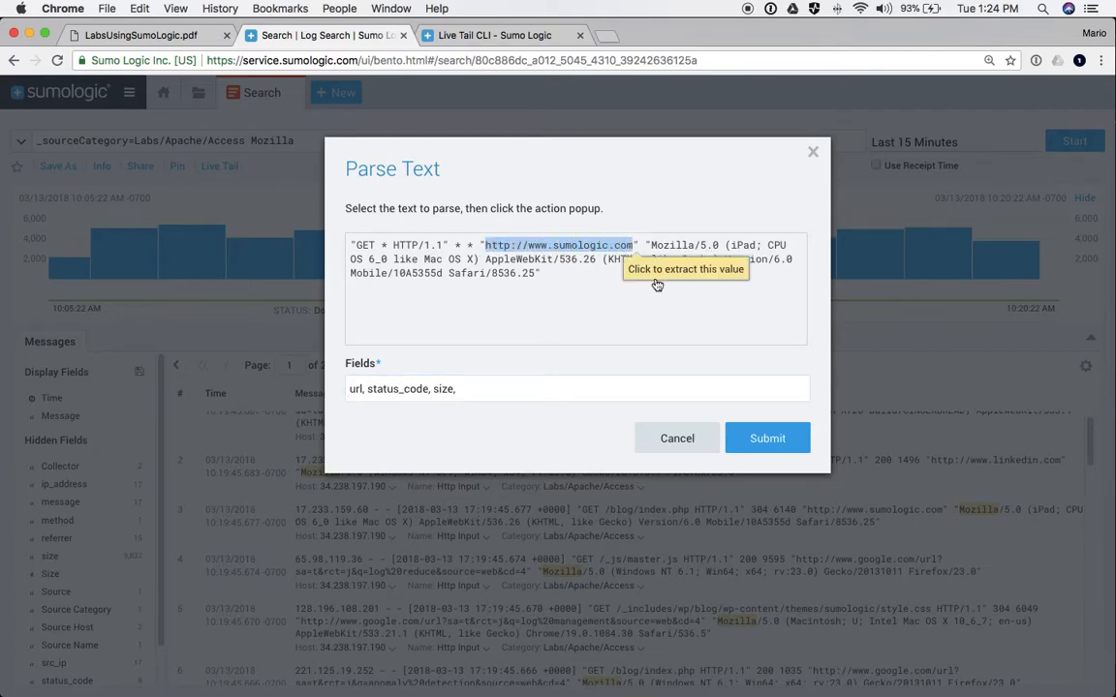
pyautogui.click(663, 278)
pyautogui.click(509, 390)
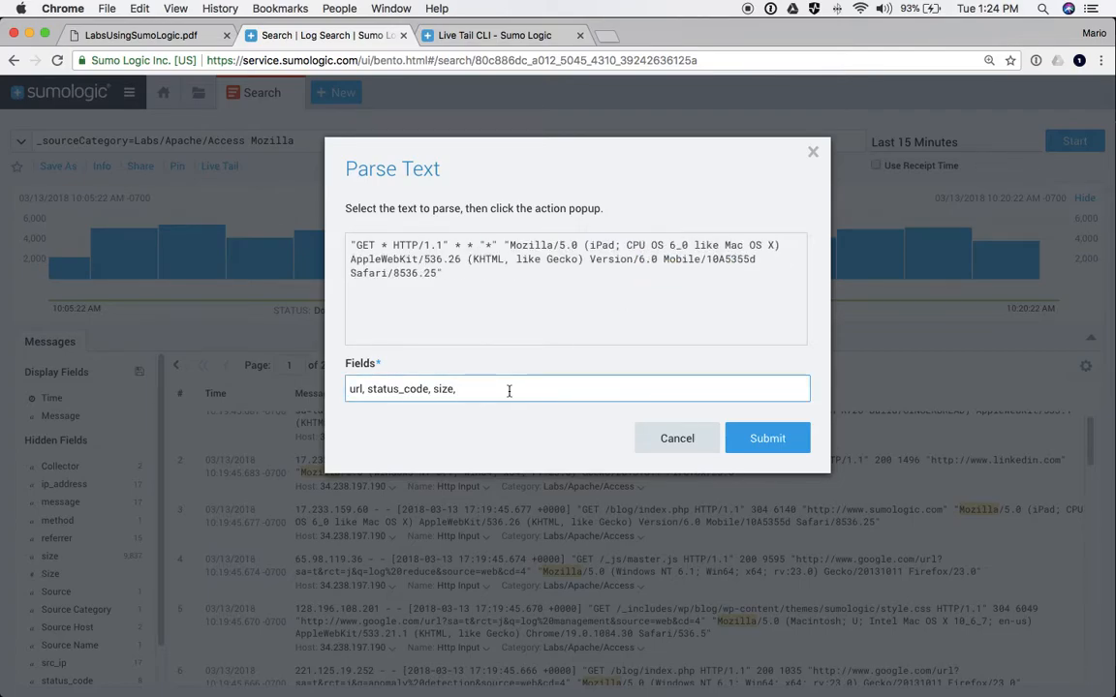
pyautogui.write('referrer,')
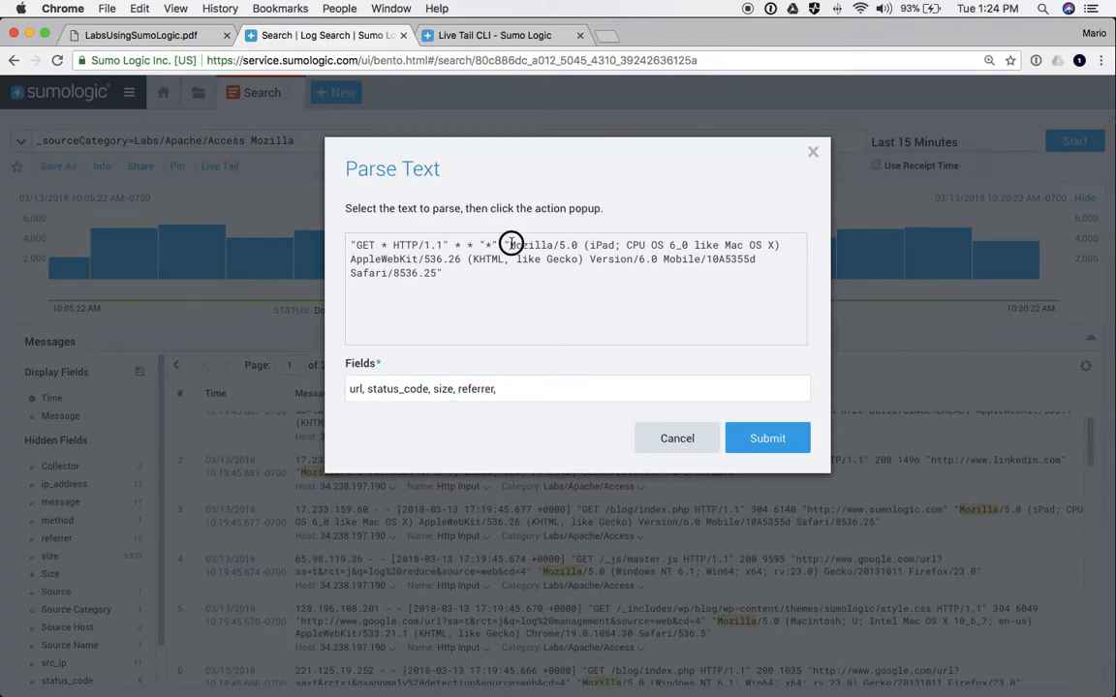
pyautogui.moveTo(509, 246); pyautogui.dragTo(438, 270)
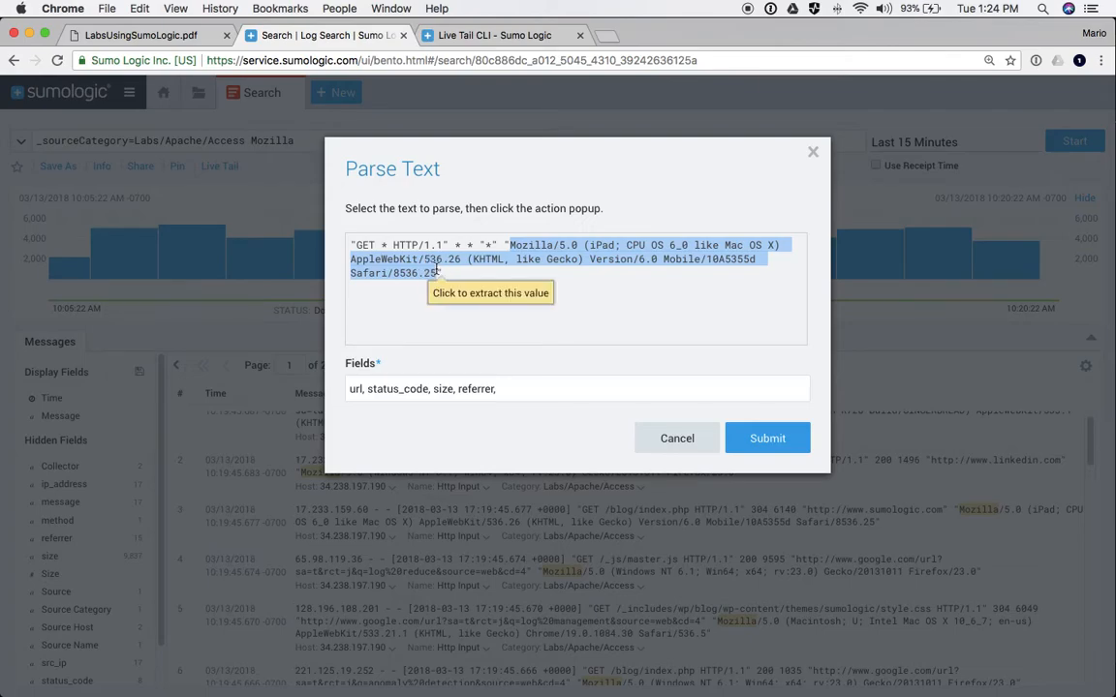
pyautogui.click(469, 297)
pyautogui.click(524, 387)
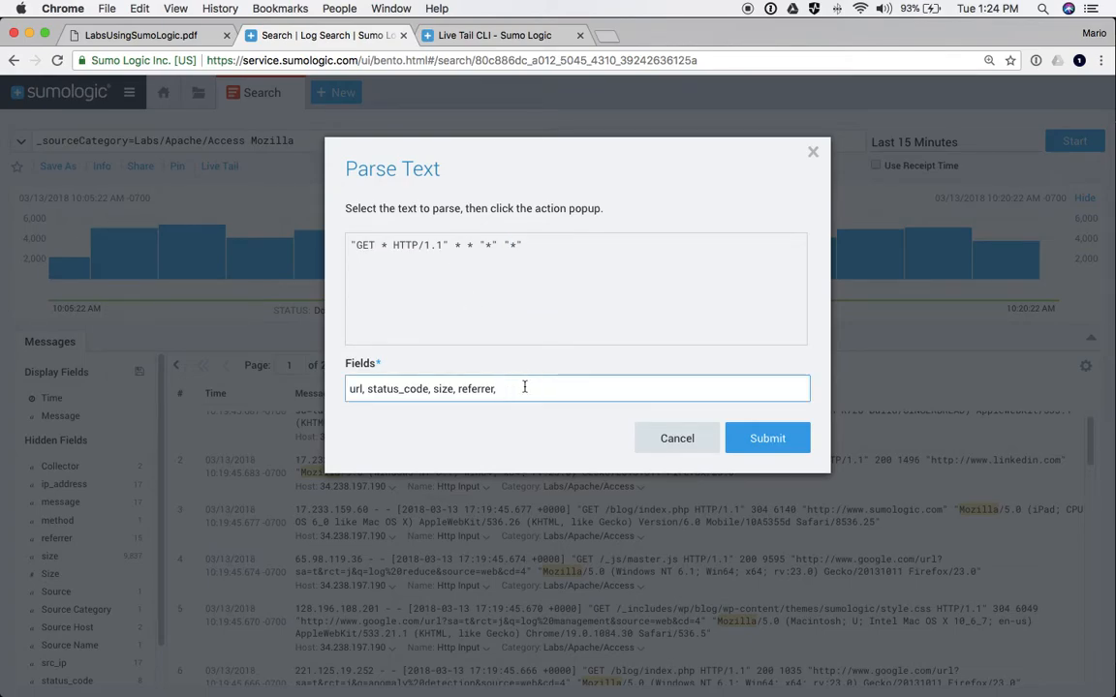
pyautogui.write('user_agent')
pyautogui.click(752, 437)
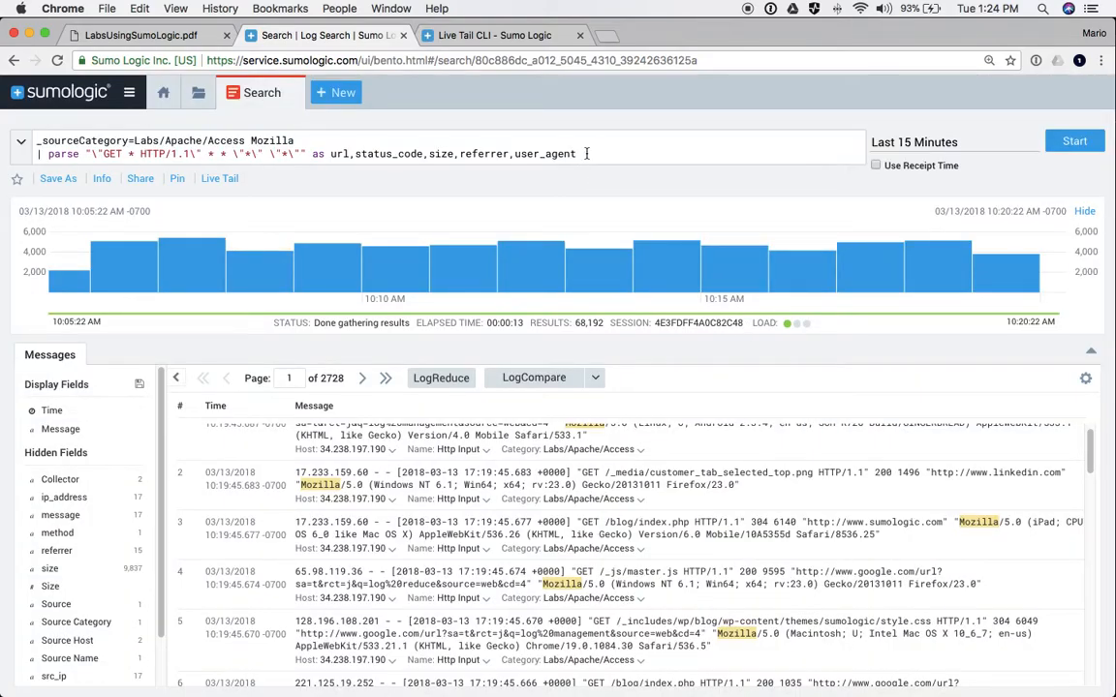
# - Review the new parse line and its url field name
pyautogui.moveTo(586, 153); pyautogui.dragTo(305, 151)
pyautogui.click(135, 157)
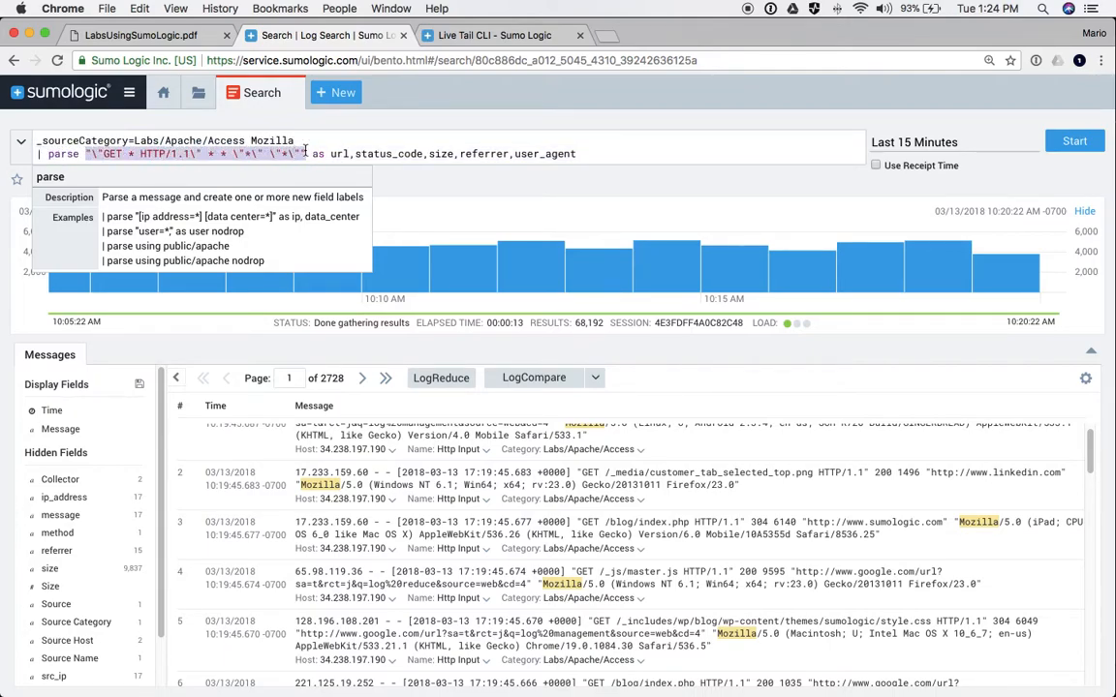
pyautogui.click(129, 155)
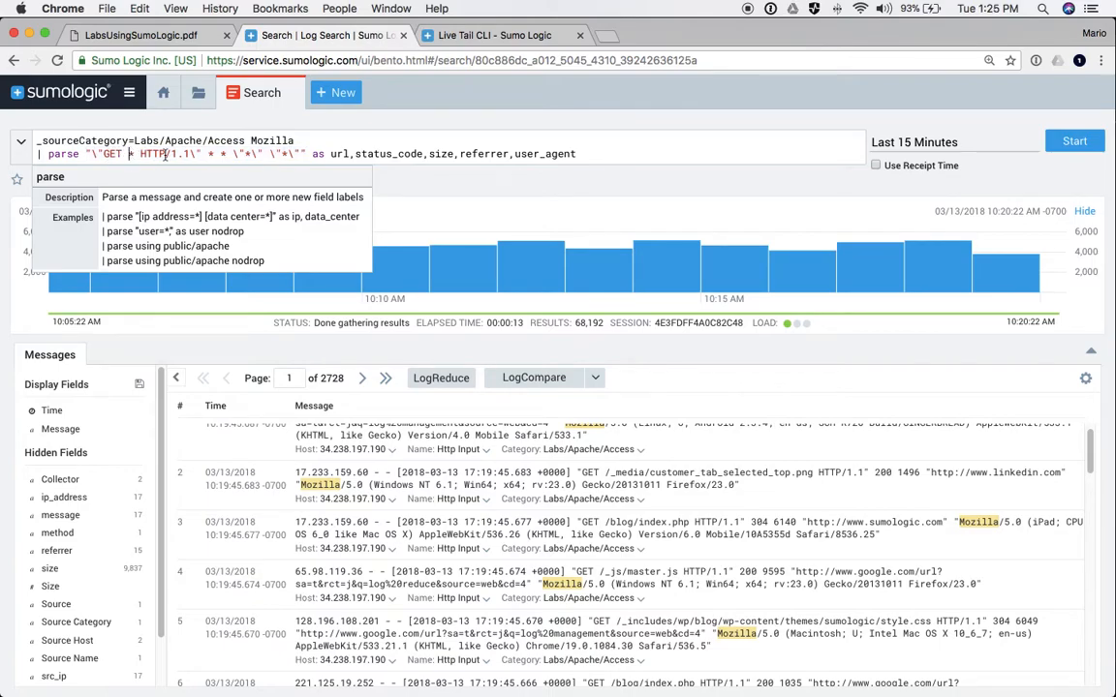
pyautogui.doubleClick(335, 155)
# - Rerun the search and scroll through the referrer, size, status_code, url and user_agent columns
pyautogui.click(1077, 144)
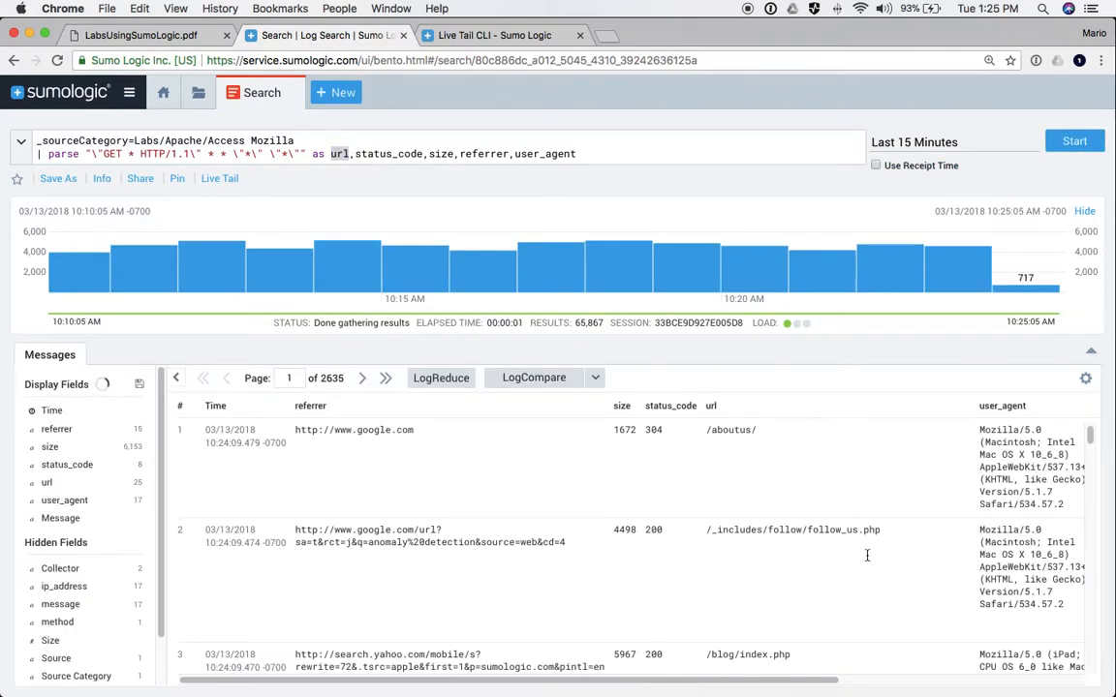
pyautogui.hscroll(5, 862, 555)
pyautogui.hscroll(1, 861, 555)
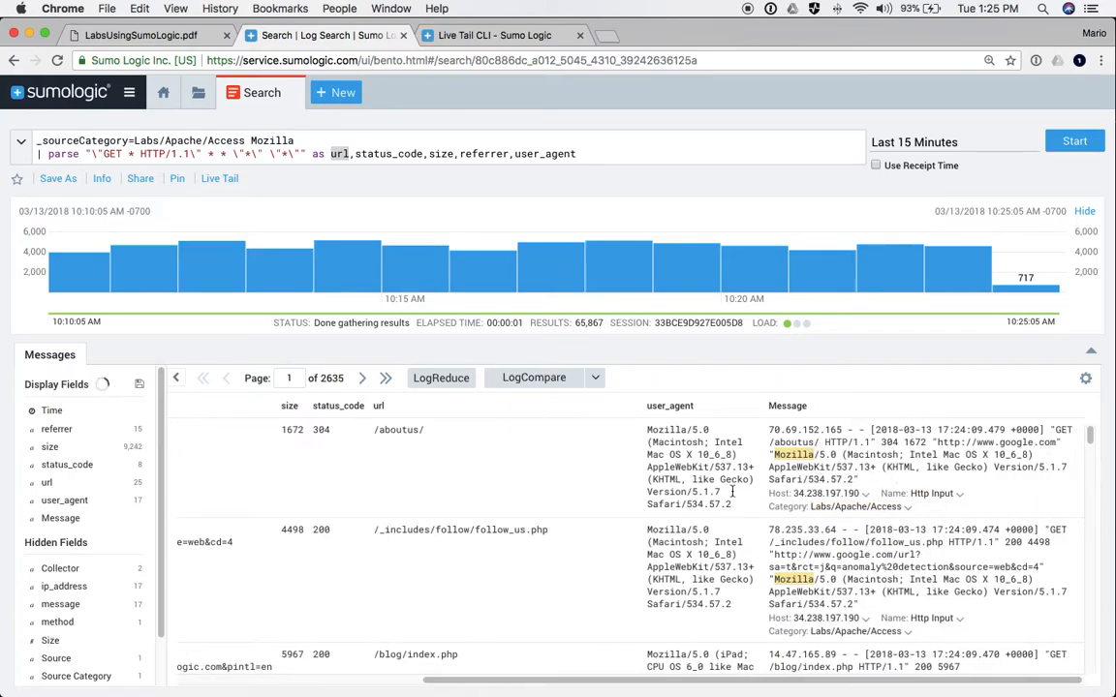
pyautogui.hscroll(-5, 699, 459)
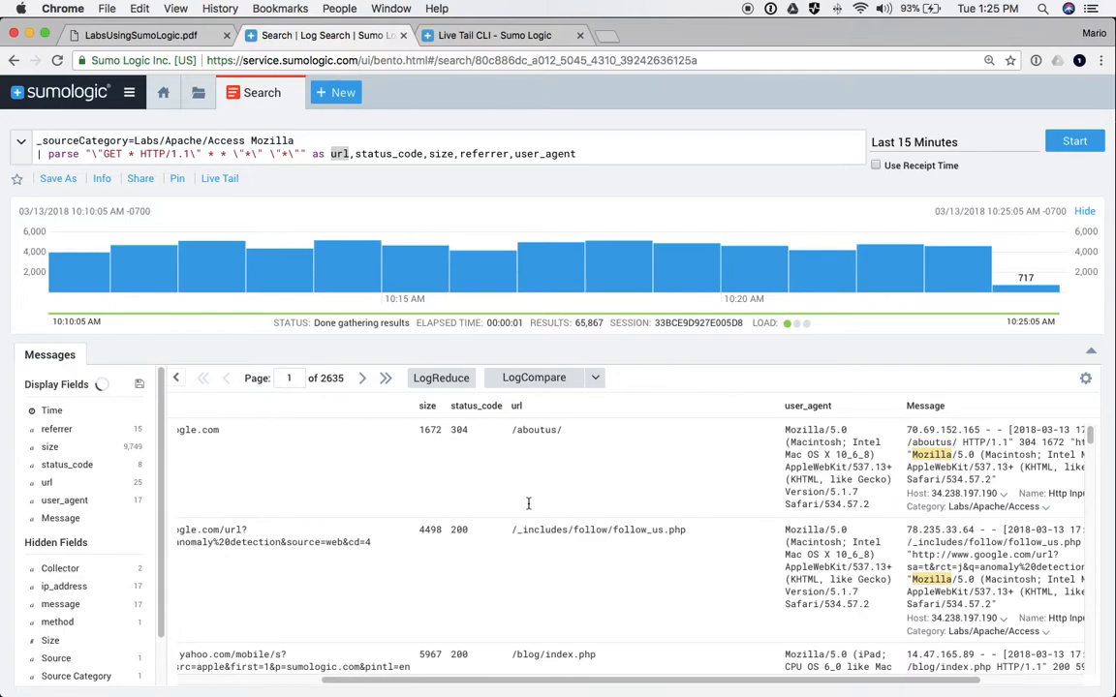
pyautogui.hscroll(-1, 639, 469)
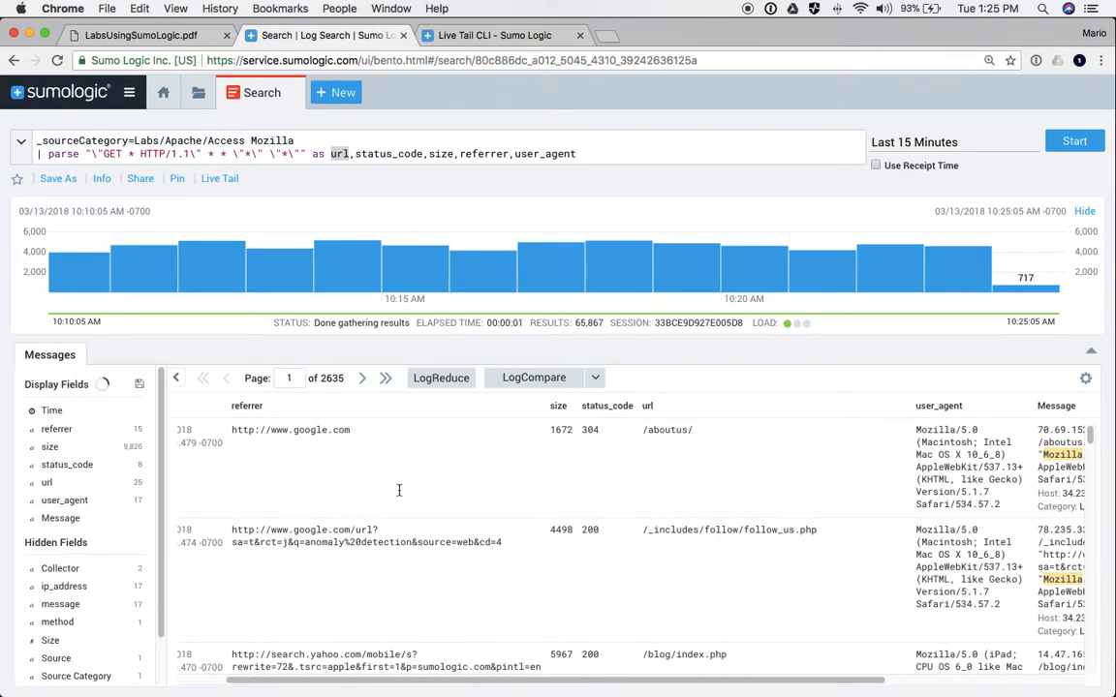
pyautogui.hscroll(-3, 358, 441)
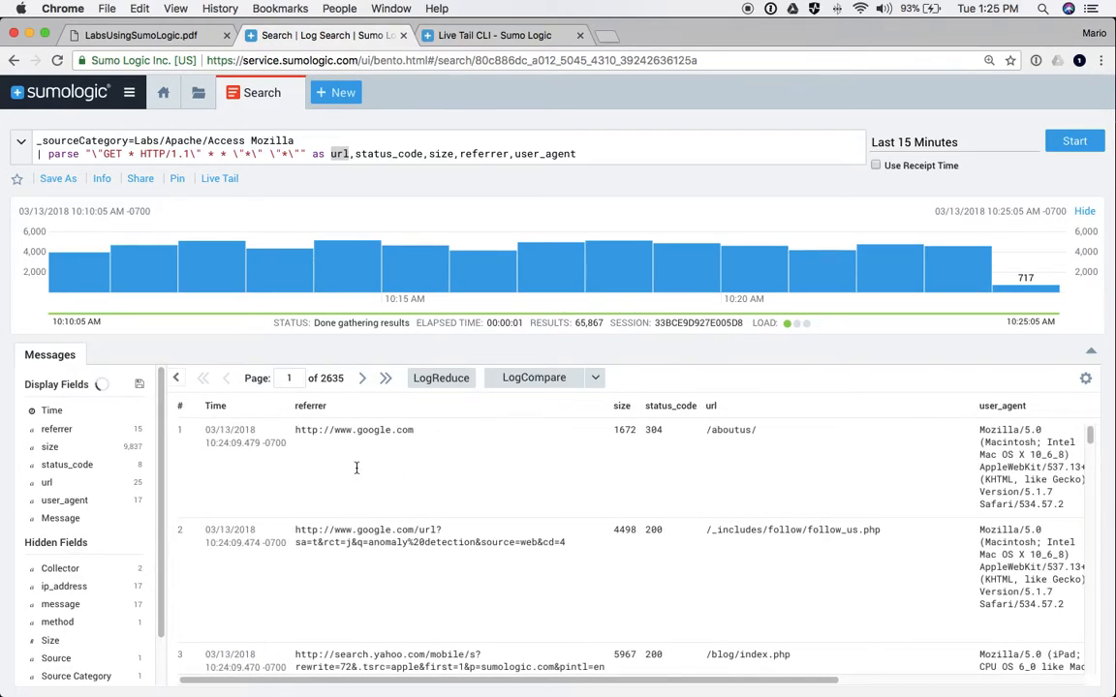
pyautogui.click(585, 154)
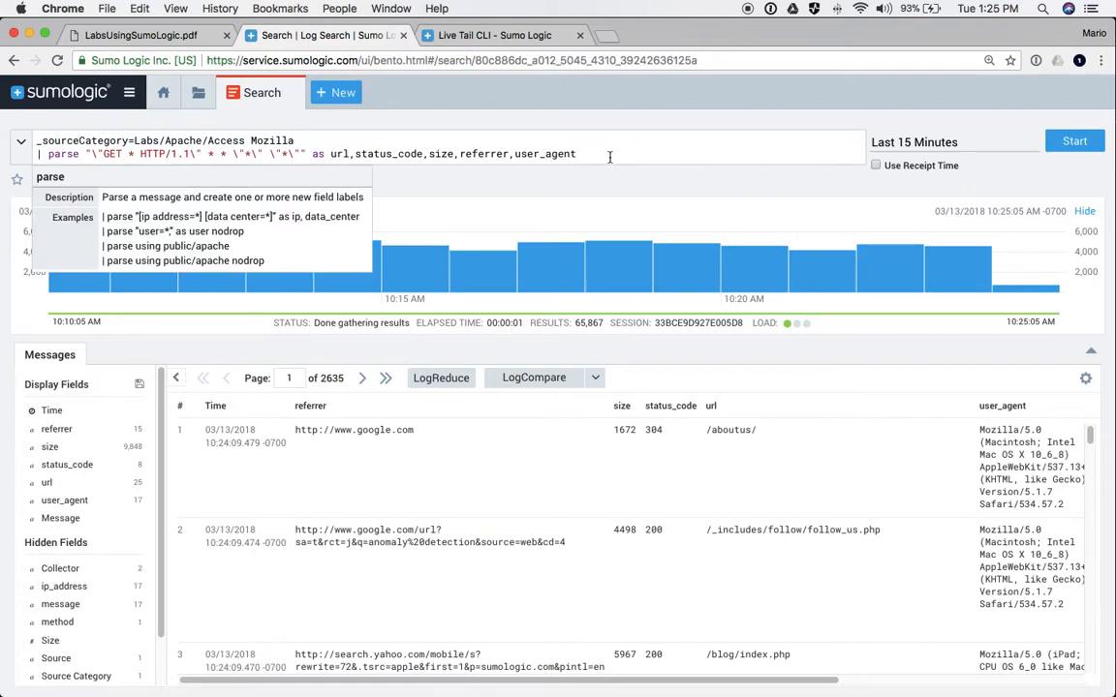
# - Run '| count by url', sort the counts by _count descending, then delete that line
pyautogui.press('Return')
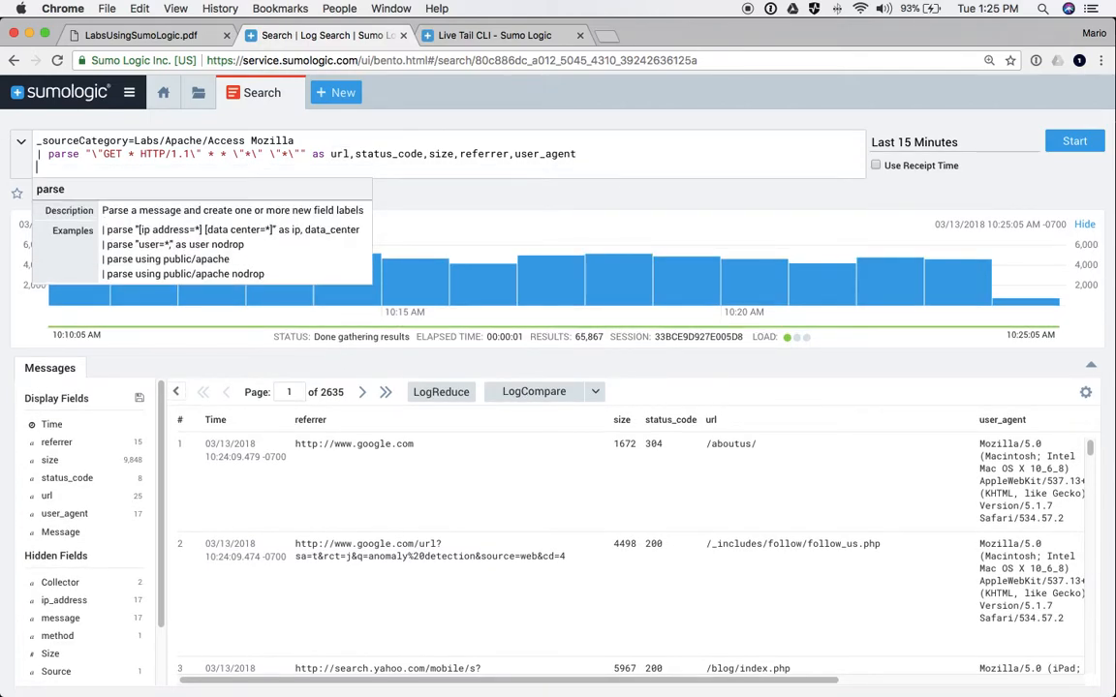
pyautogui.write('| count by url')
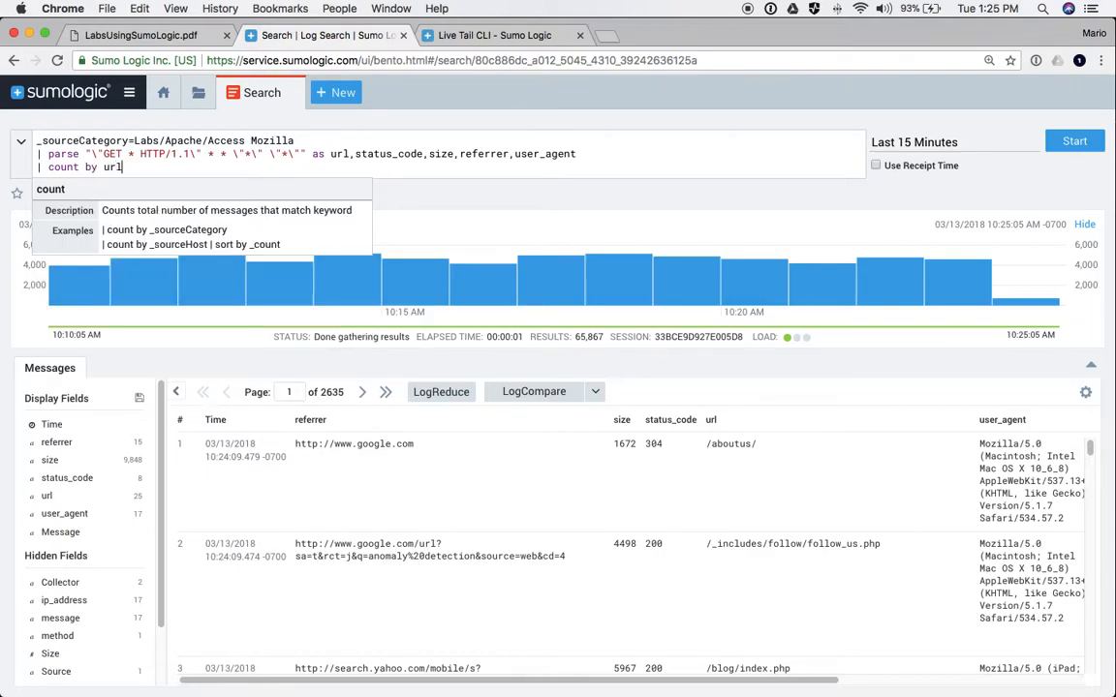
pyautogui.press('Return')
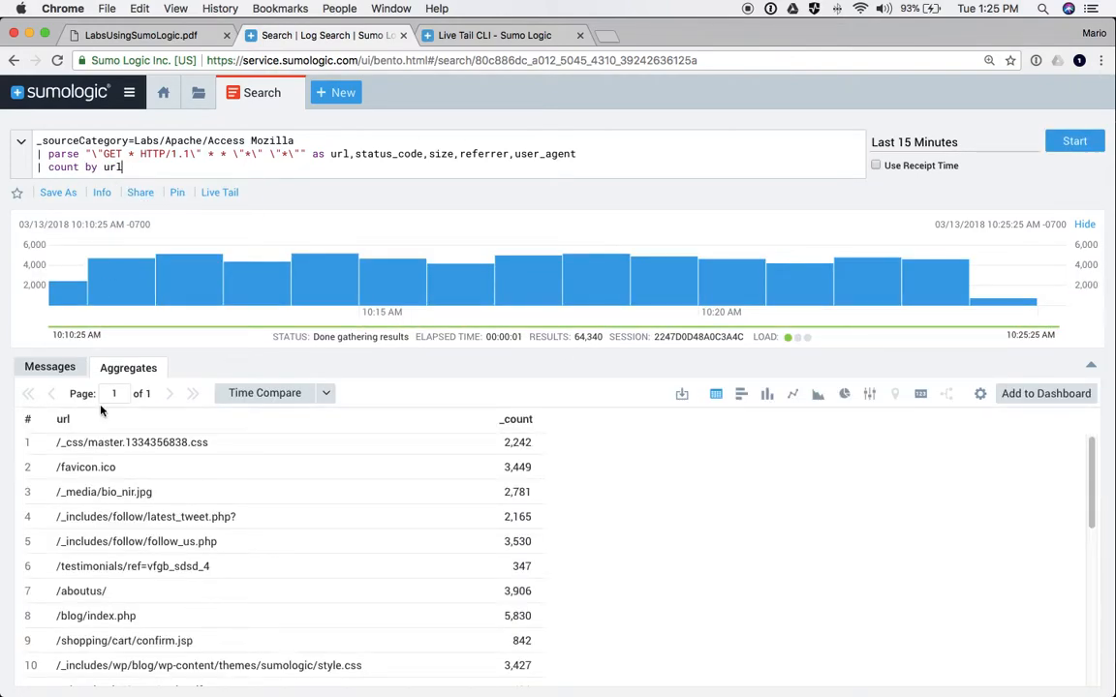
pyautogui.click(513, 421)
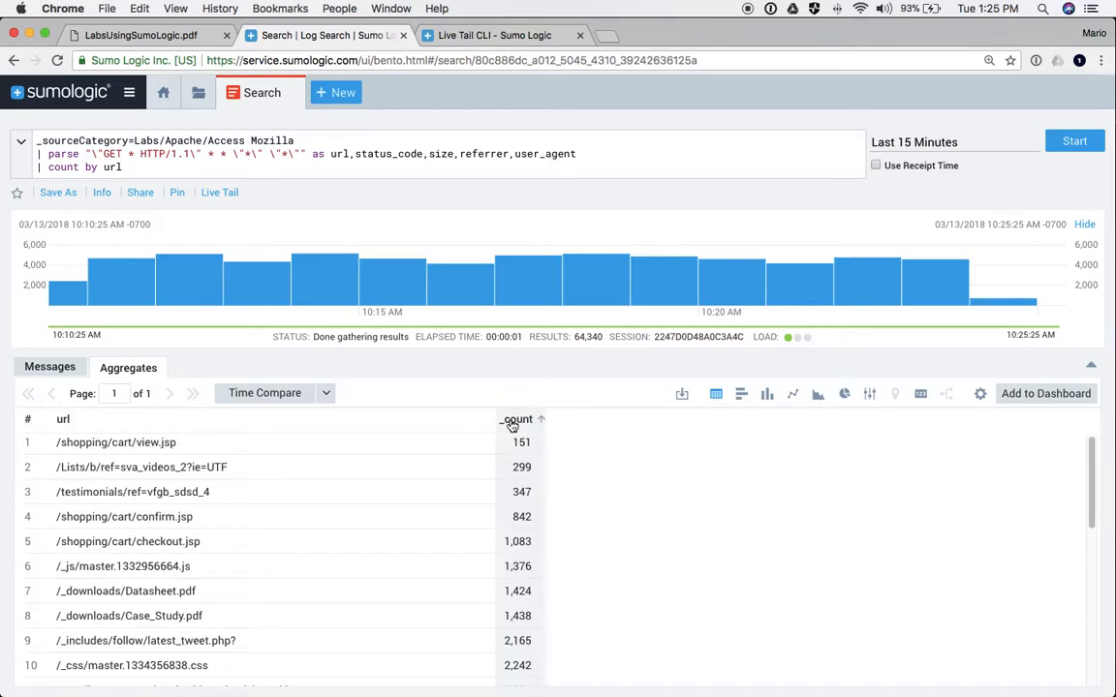
pyautogui.click(513, 420)
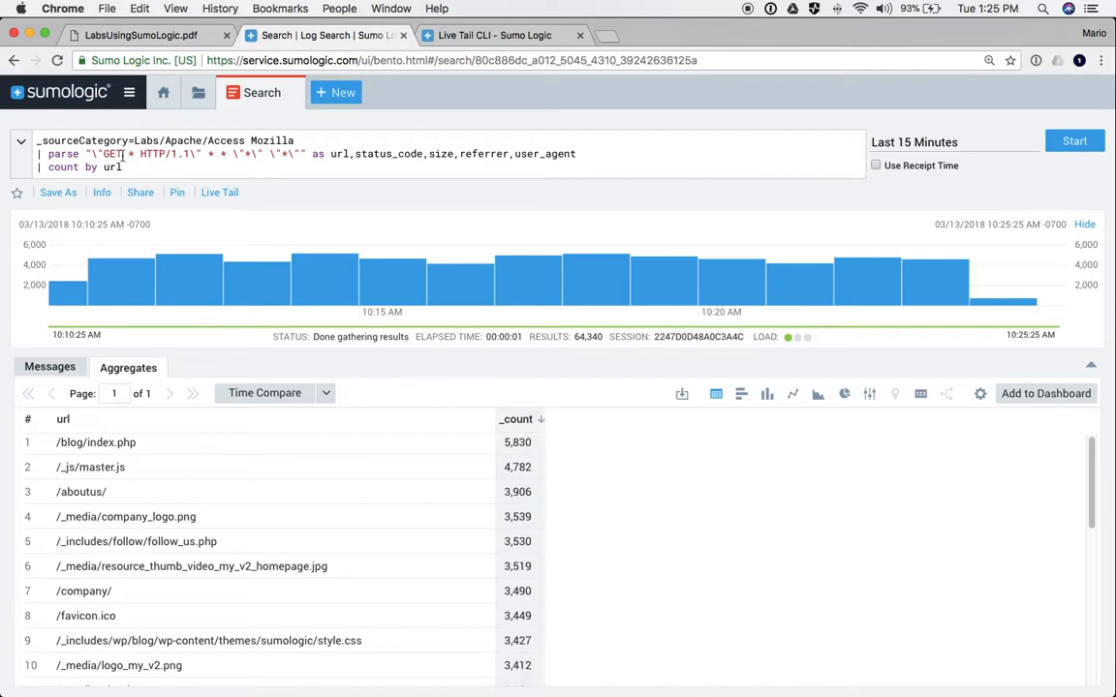
pyautogui.moveTo(134, 169); pyautogui.dragTo(35, 168)
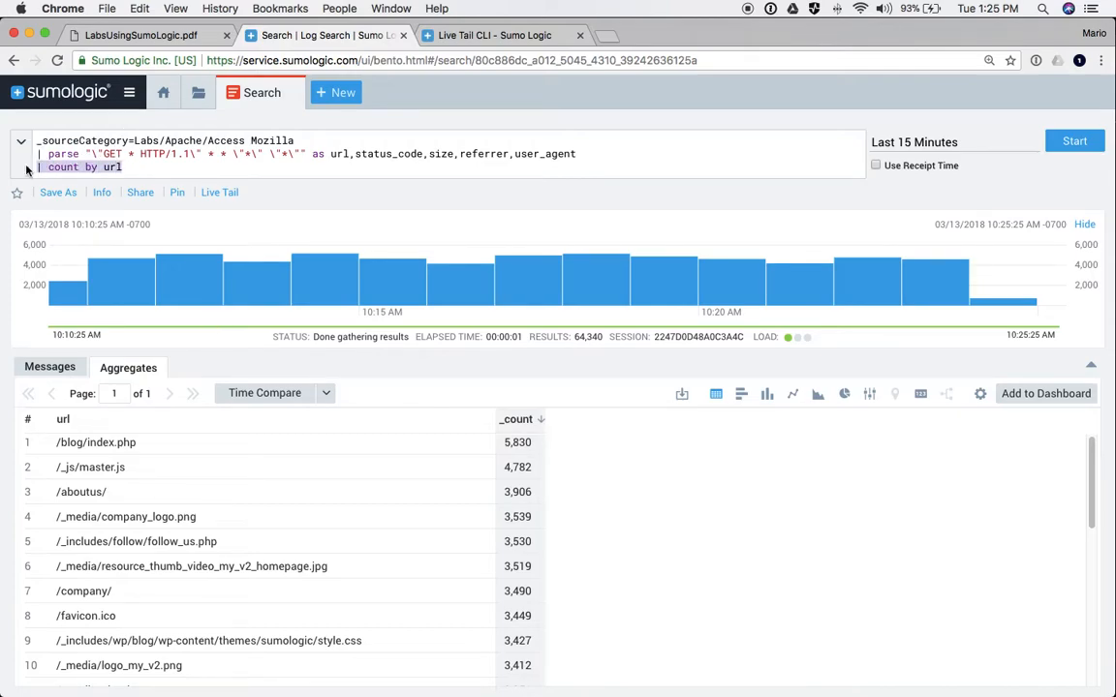
pyautogui.press('BackSpace')
pyautogui.press('BackSpace')
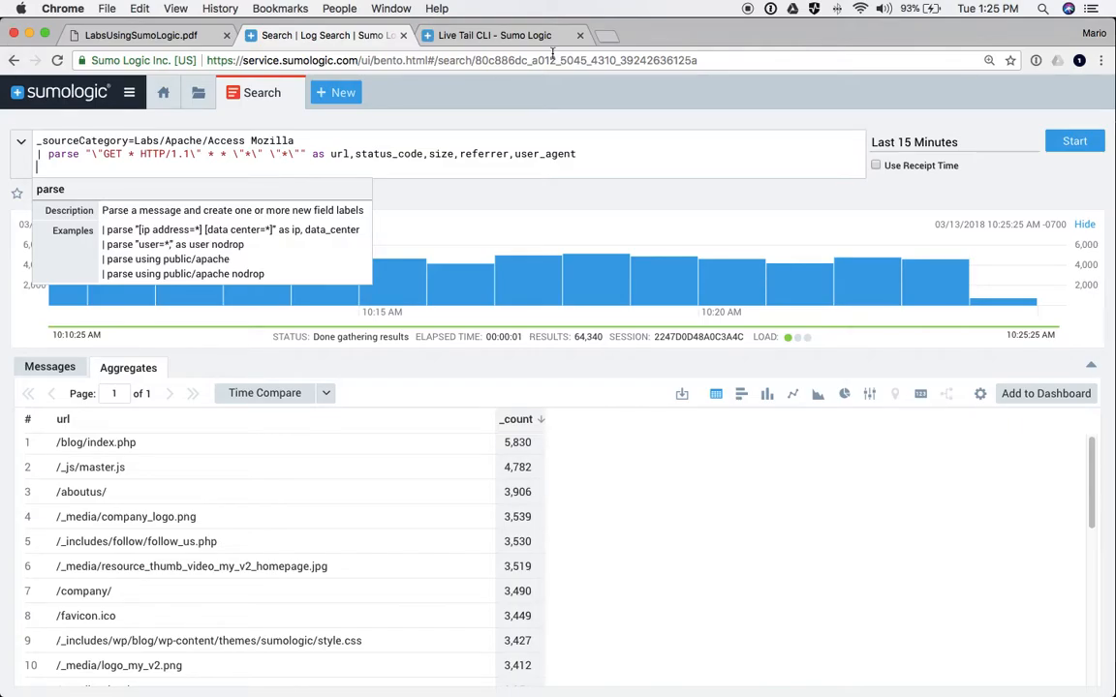
# - Search the documentation for 'parse operators' and open the Parse Operators article
pyautogui.click(488, 33)
pyautogui.scroll(15, 338, 184)
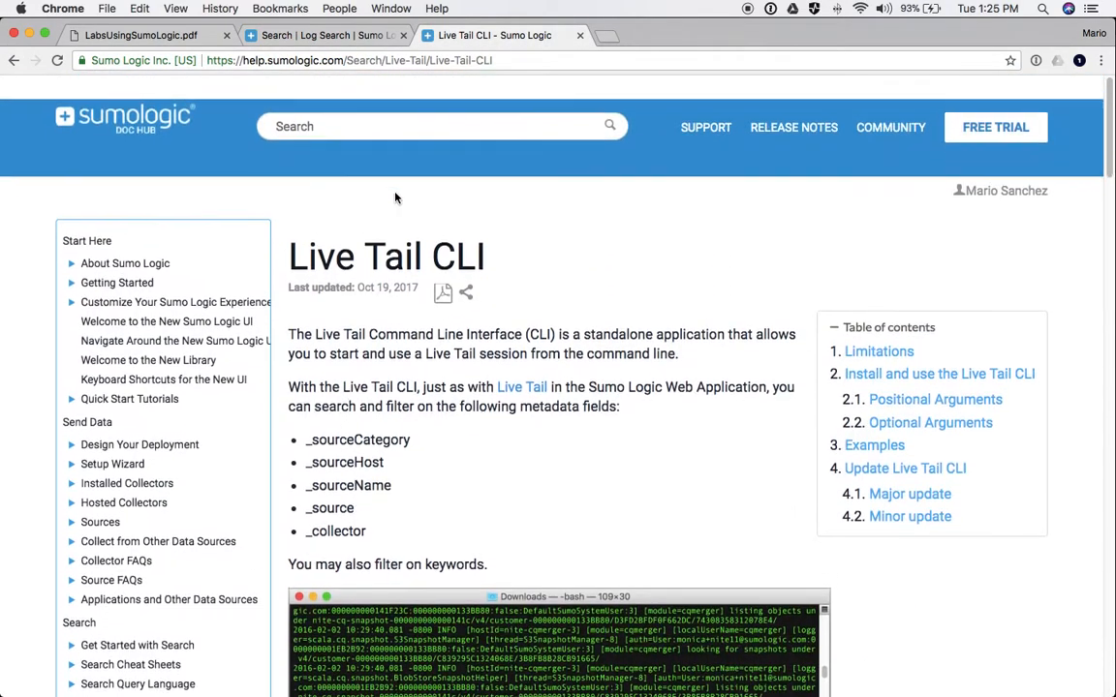
pyautogui.click(313, 107)
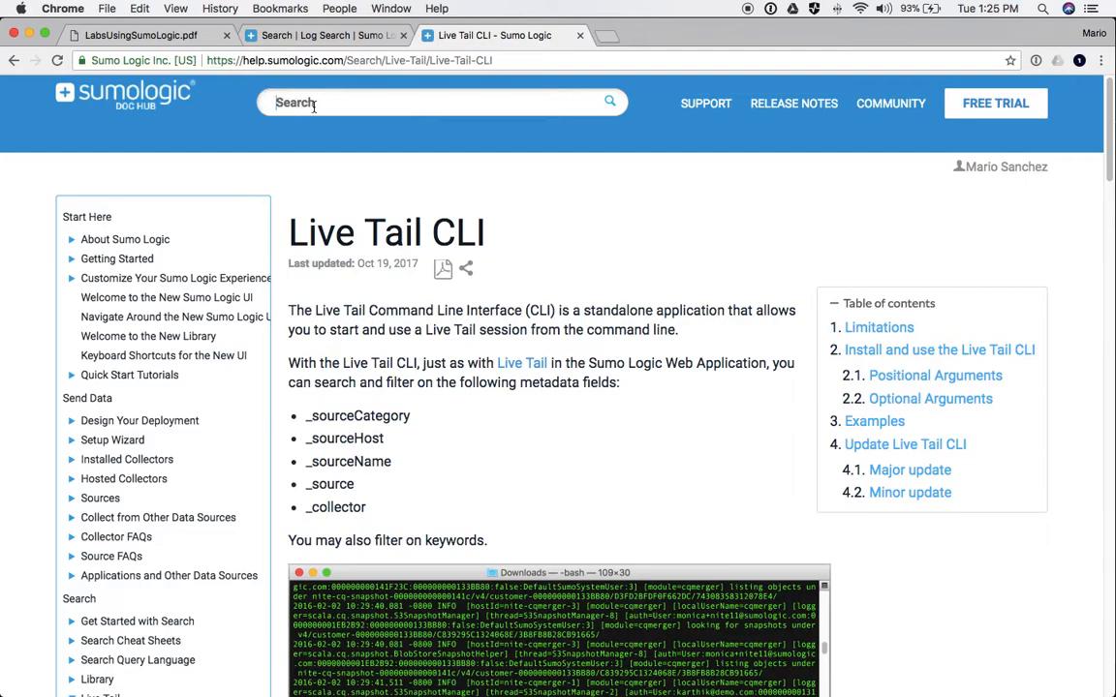
pyautogui.write('parse operato')
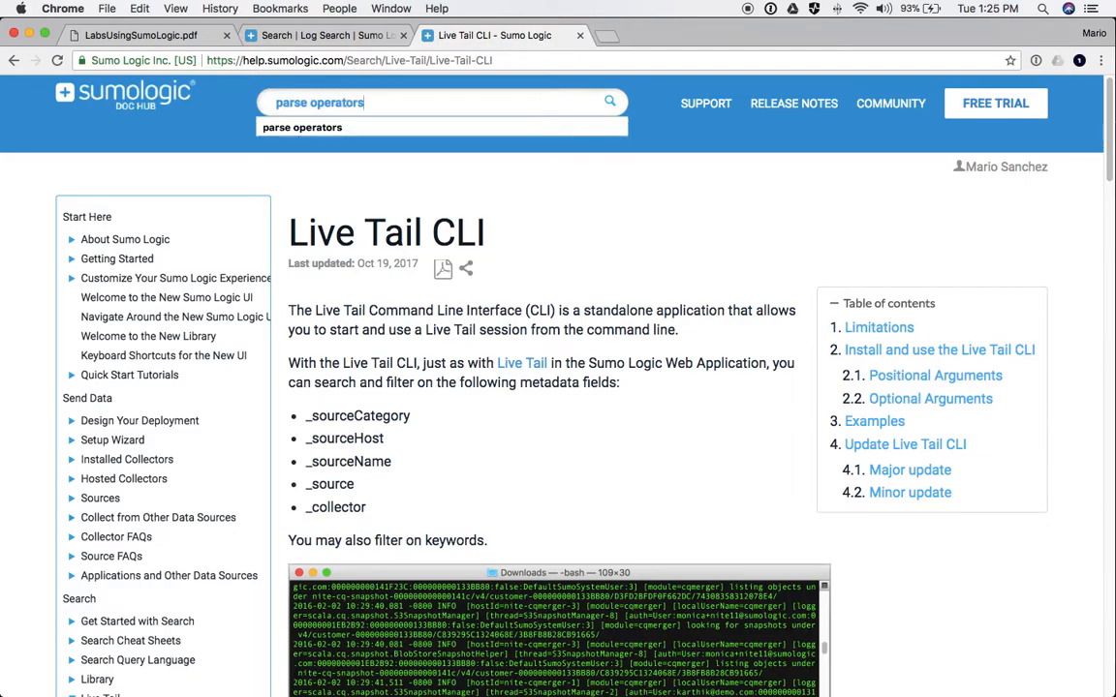
pyautogui.write('rs')
pyautogui.press('Return')
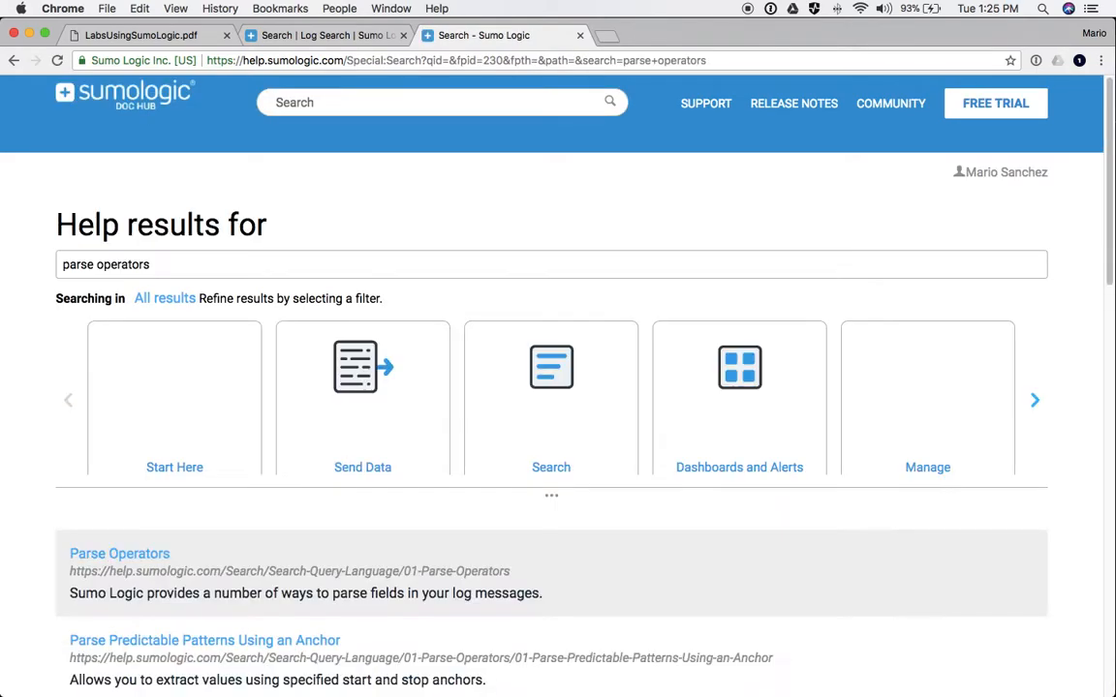
pyautogui.scroll(-2, 136, 423)
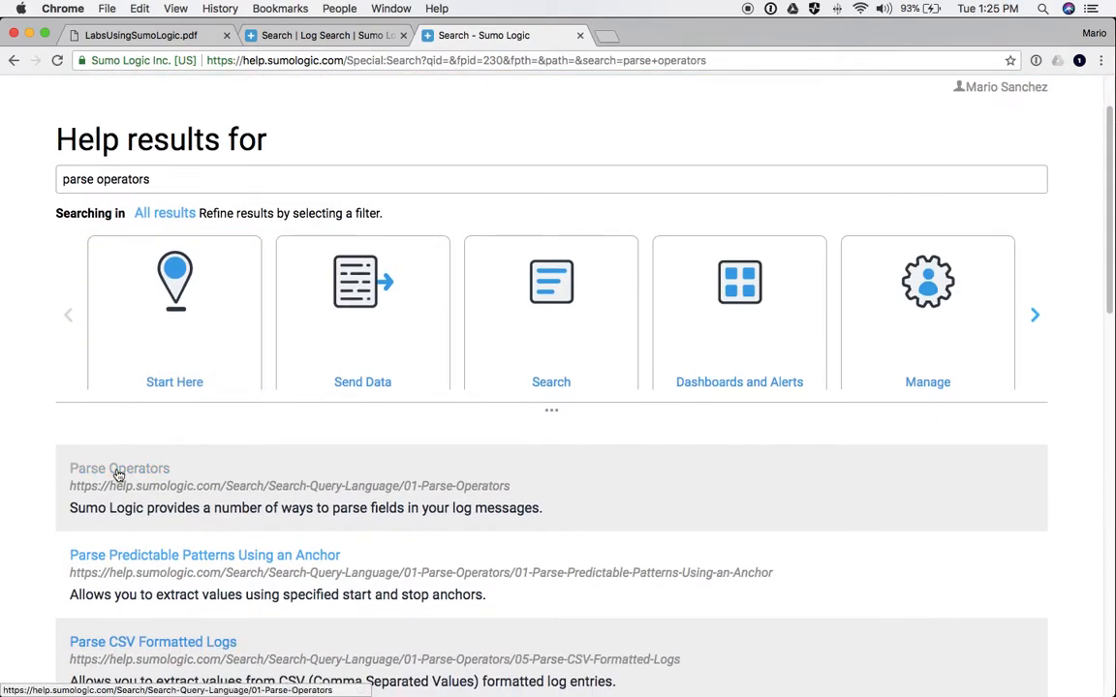
pyautogui.click(120, 470)
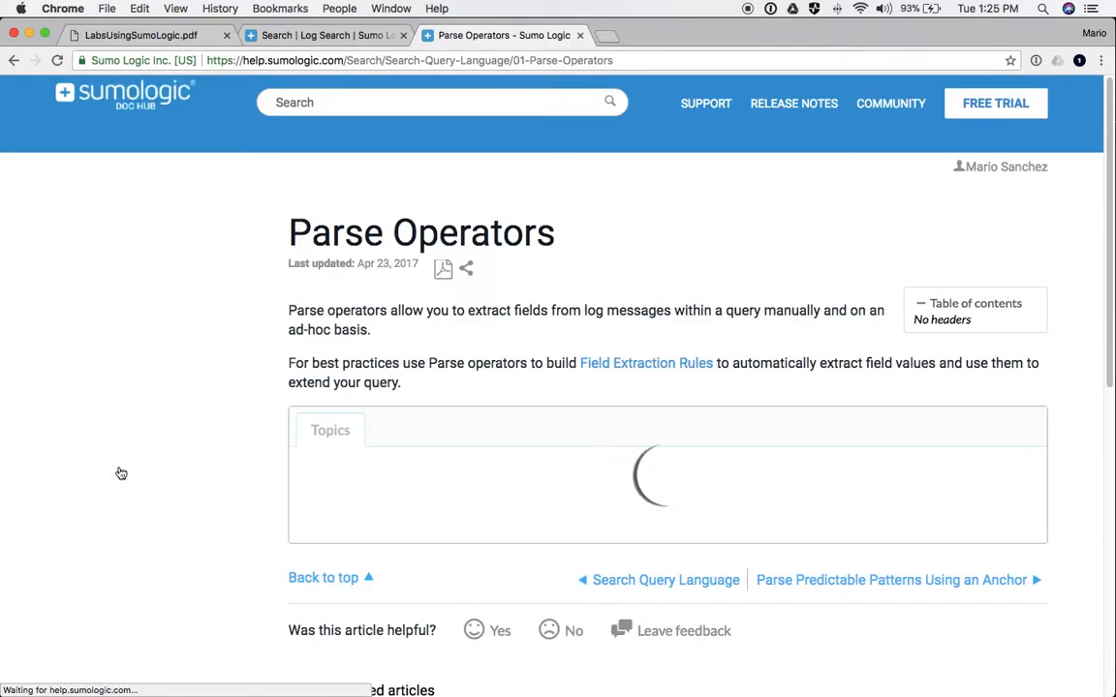
# - Copy the IP-address example from Parse Variable Patterns Using Regex and return to Log Search
pyautogui.scroll(-2, 390, 537)
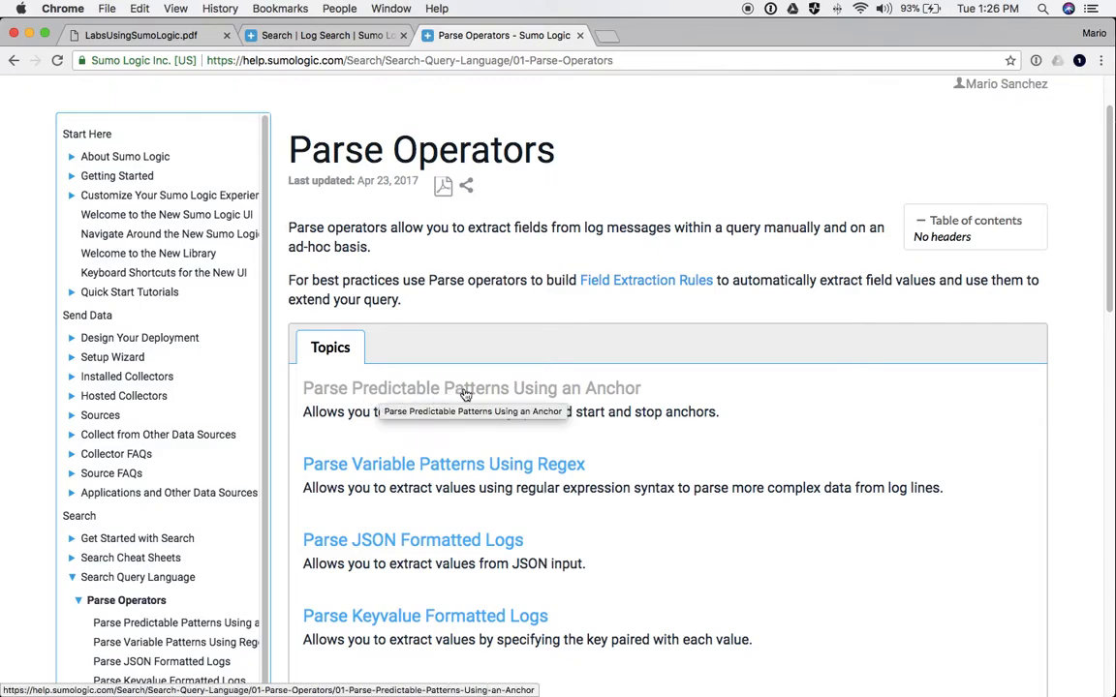
pyautogui.scroll(-1, 500, 402)
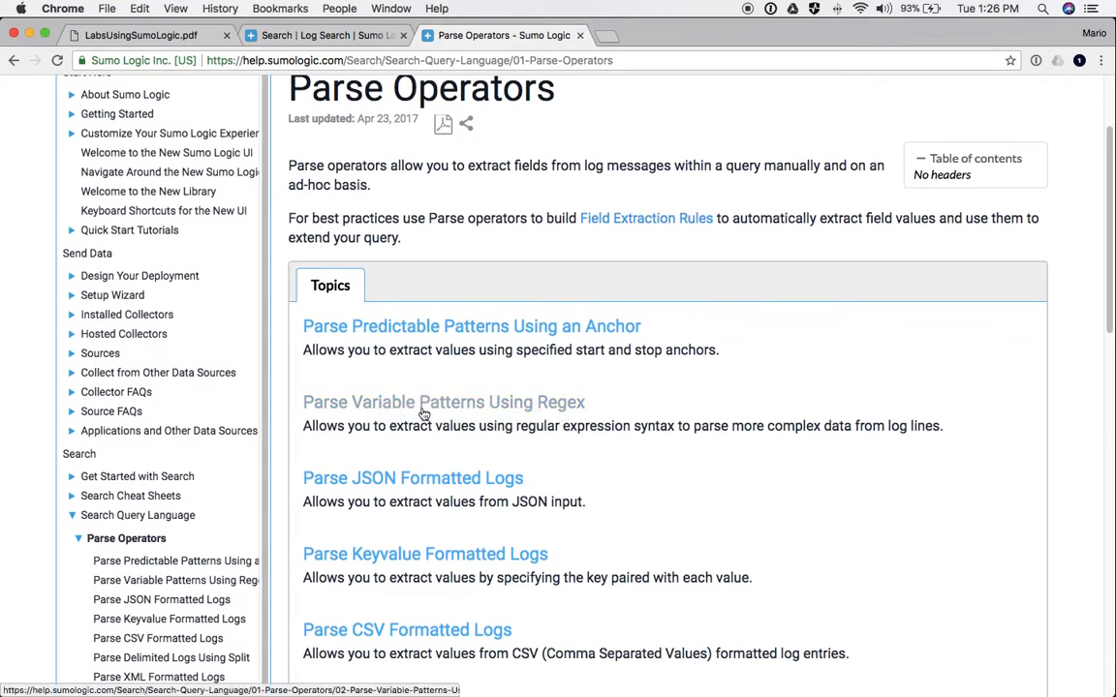
pyautogui.click(423, 407)
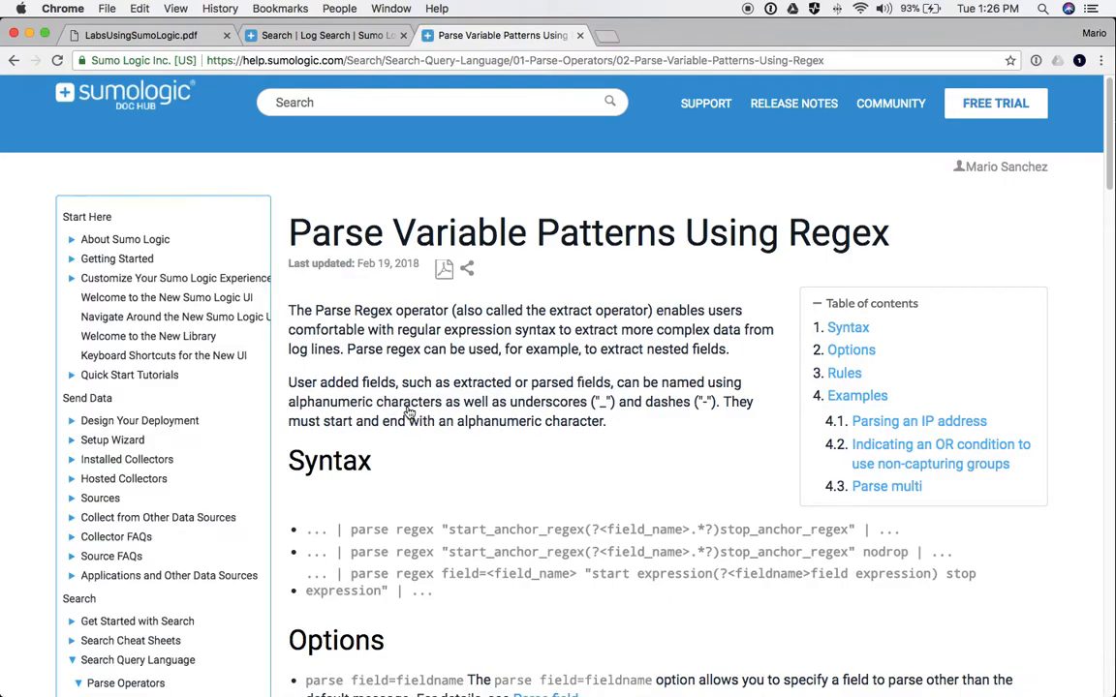
pyautogui.scroll(-5, 486, 471)
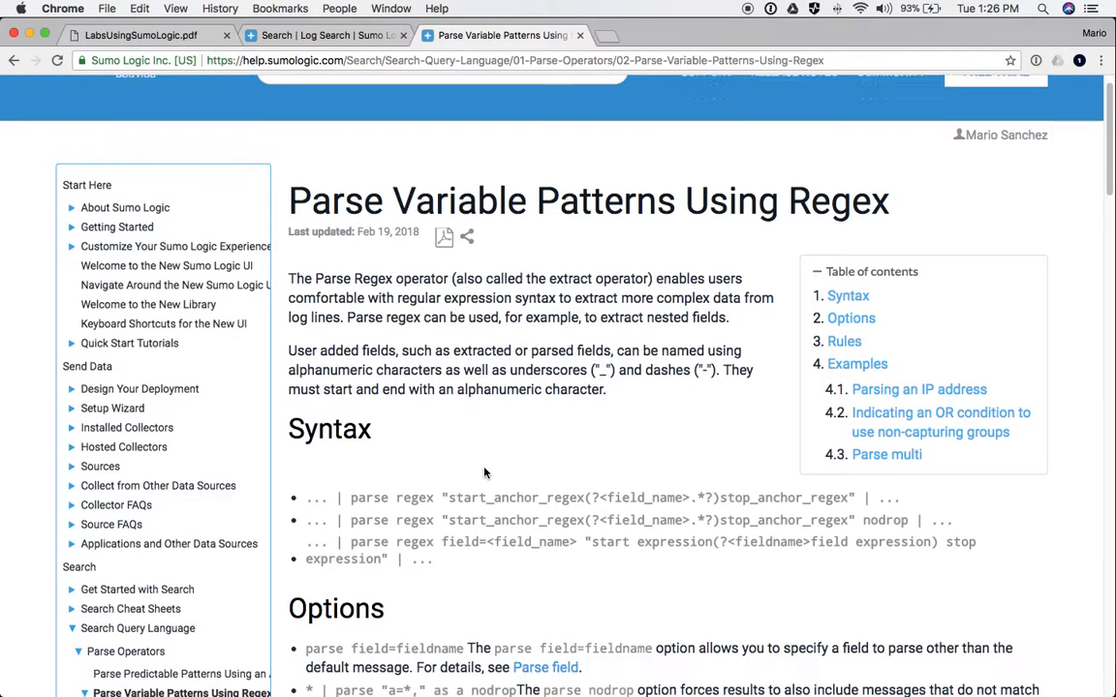
pyautogui.scroll(-8, 486, 471)
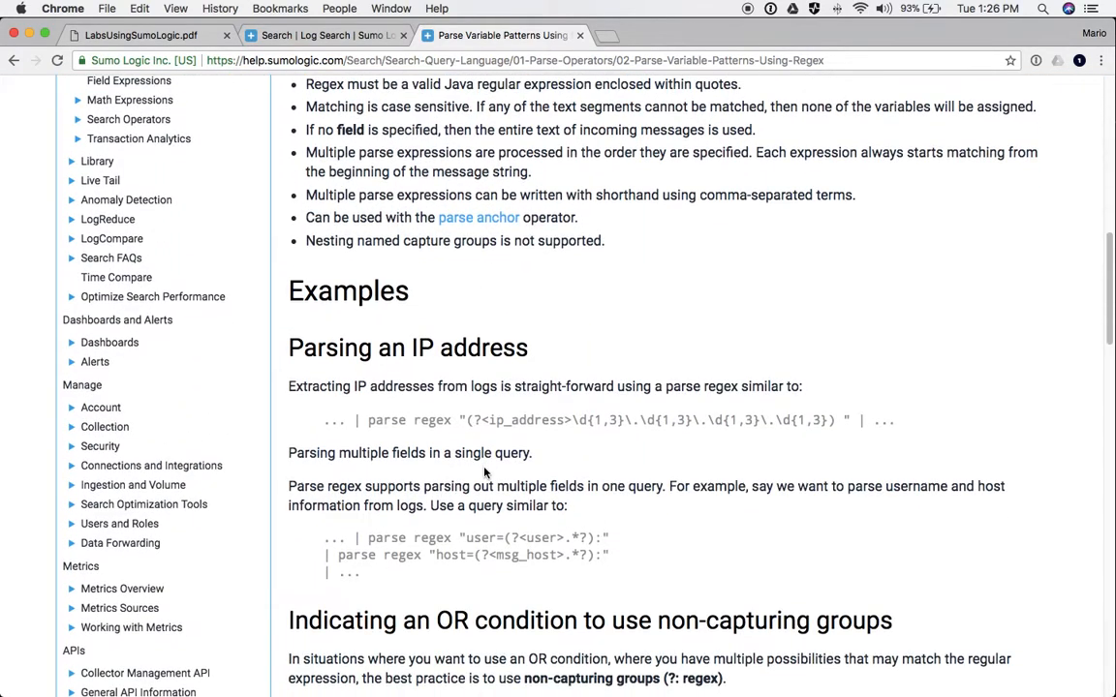
pyautogui.moveTo(356, 419); pyautogui.dragTo(863, 422)
pyautogui.press('super+c')
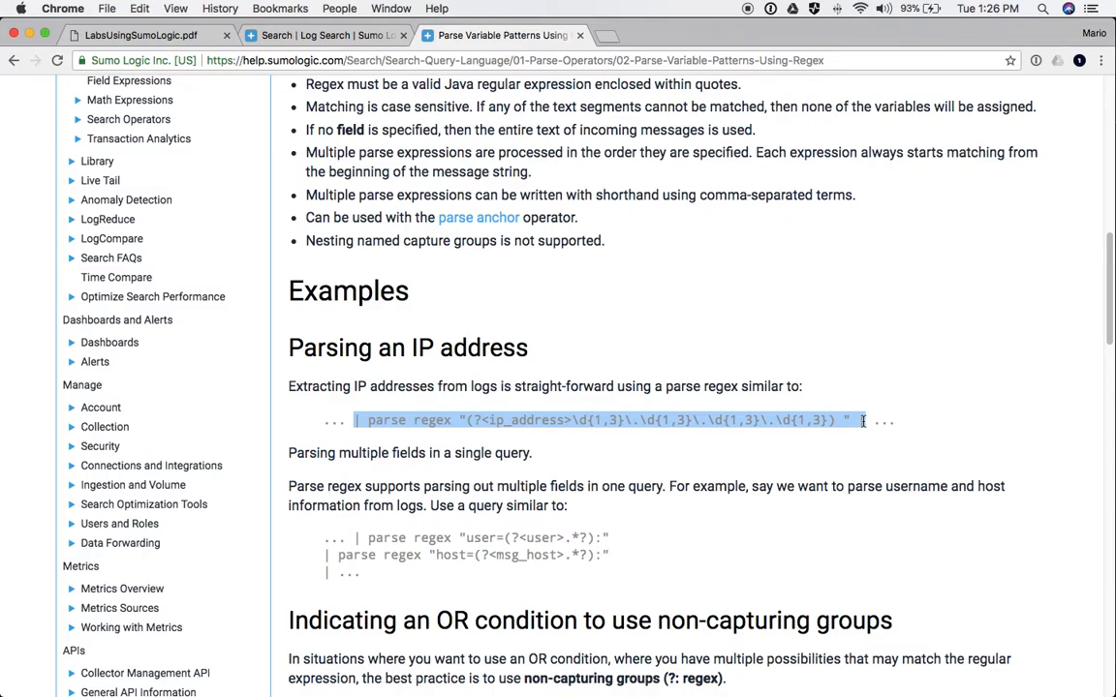
pyautogui.click(332, 35)
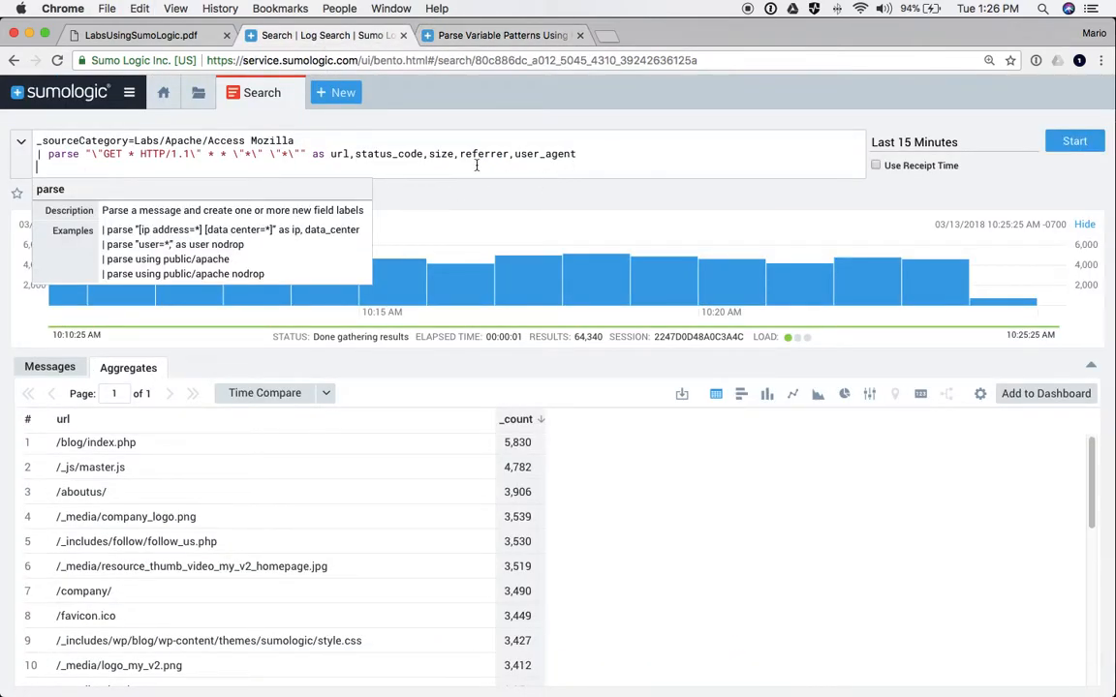
# - Paste the ip_address parse regex line, drop its trailing pipe, and rerun to show ip_address
pyautogui.press('super+v')
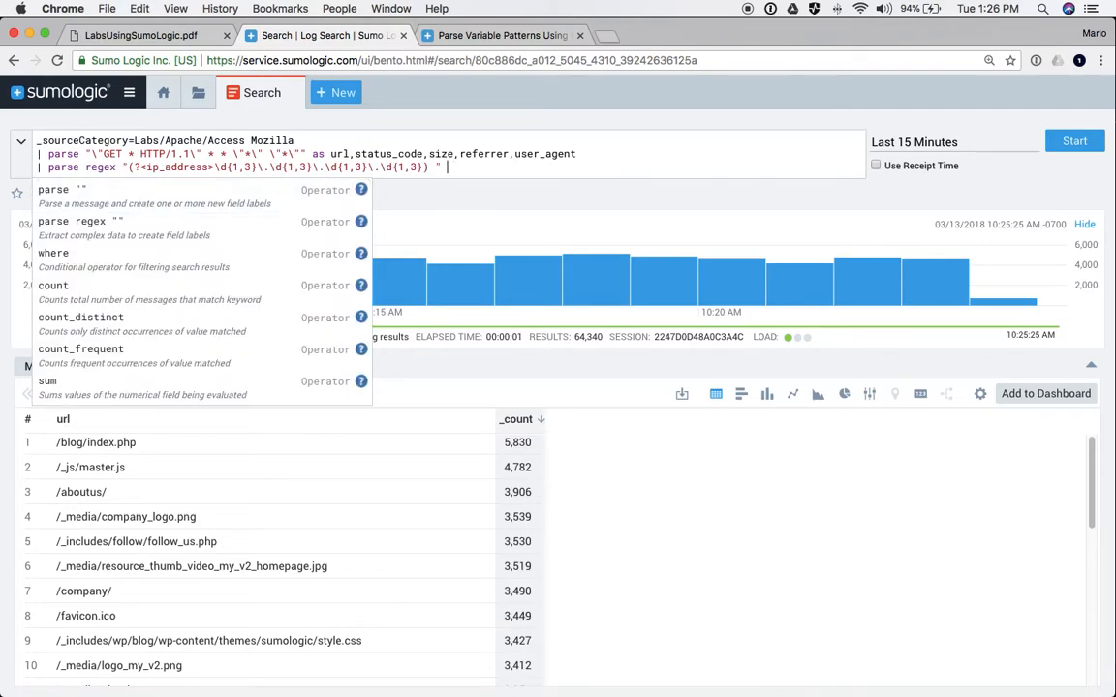
pyautogui.press('BackSpace')
pyautogui.press('BackSpace')
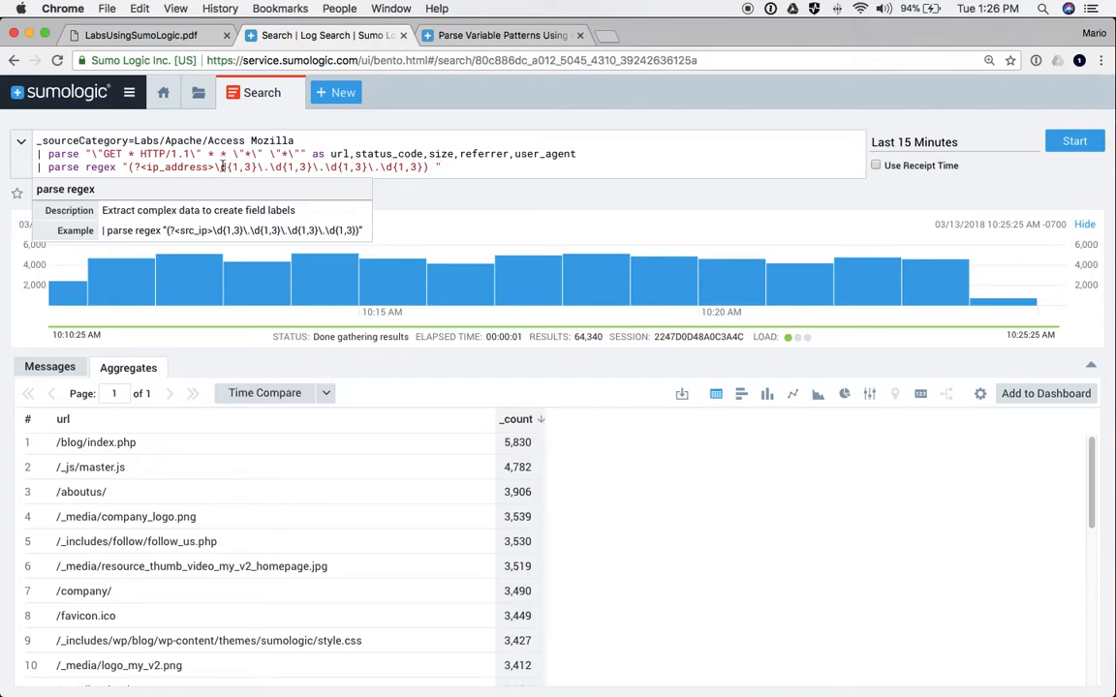
pyautogui.moveTo(222, 167); pyautogui.dragTo(423, 166)
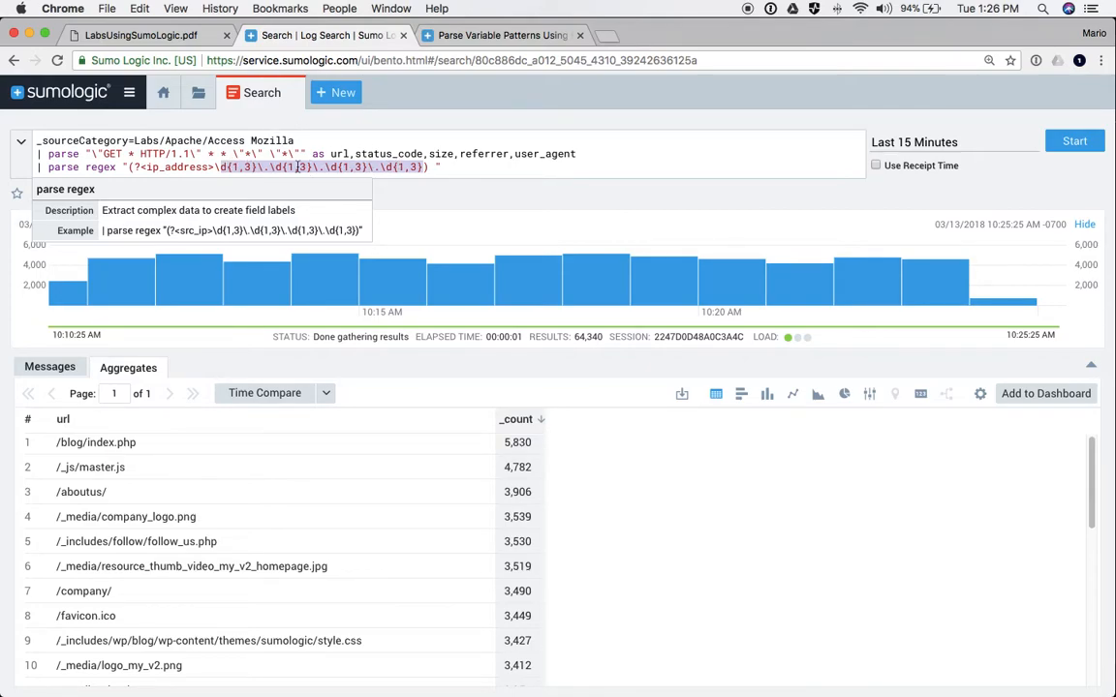
pyautogui.doubleClick(174, 164)
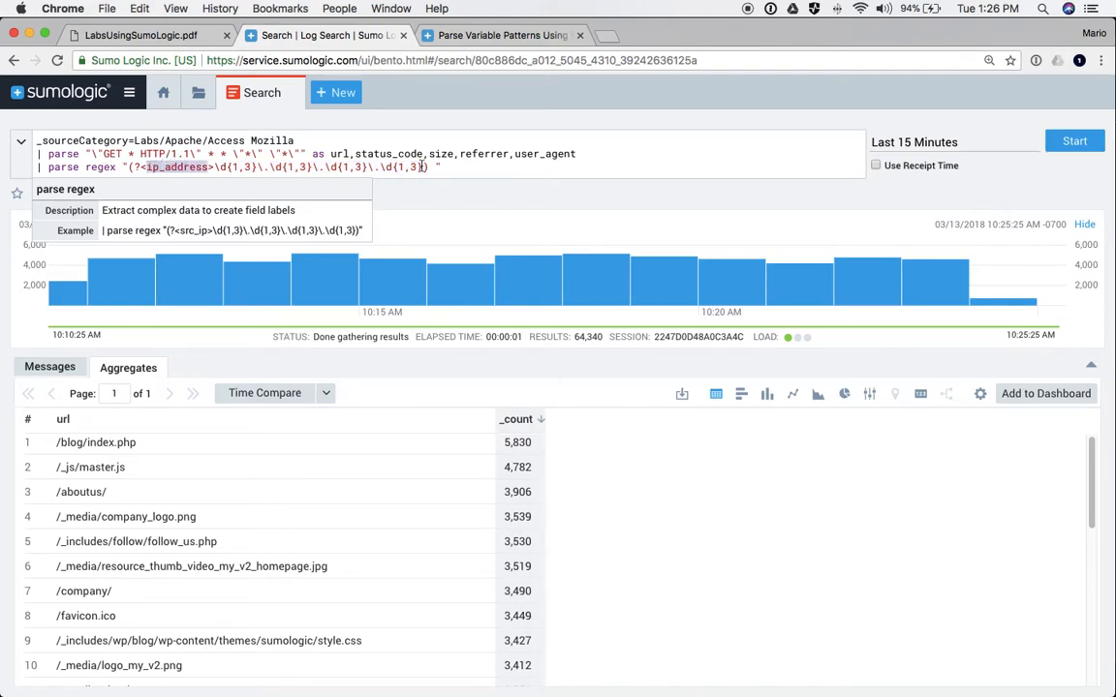
pyautogui.click(1079, 143)
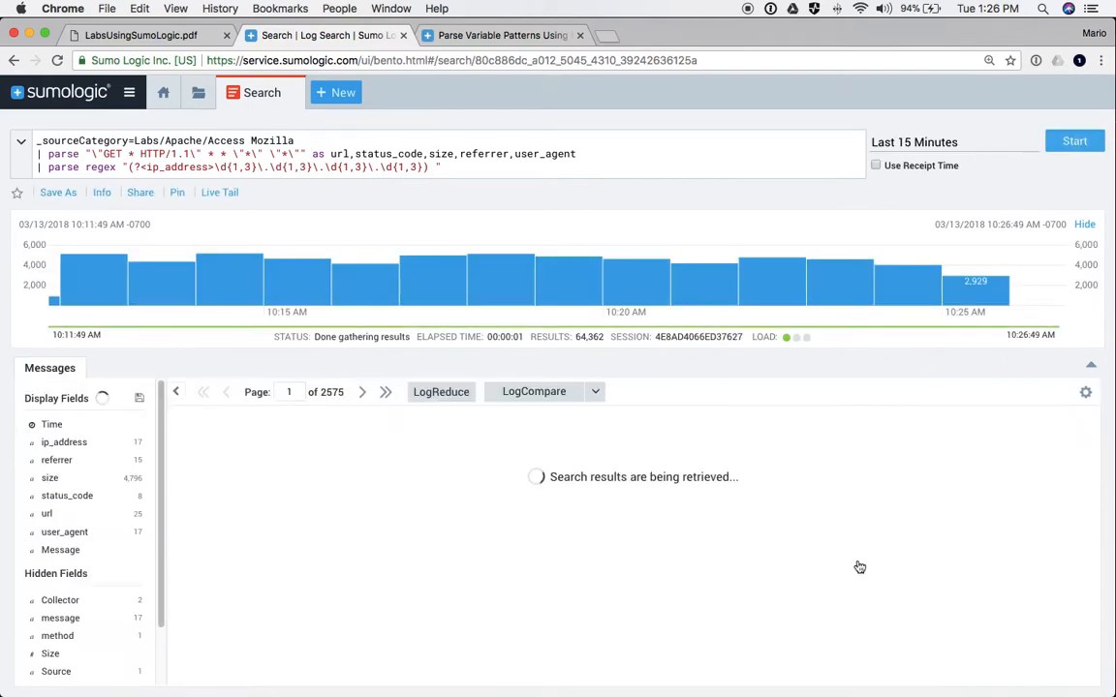
pyautogui.hscroll(5, 832, 538)
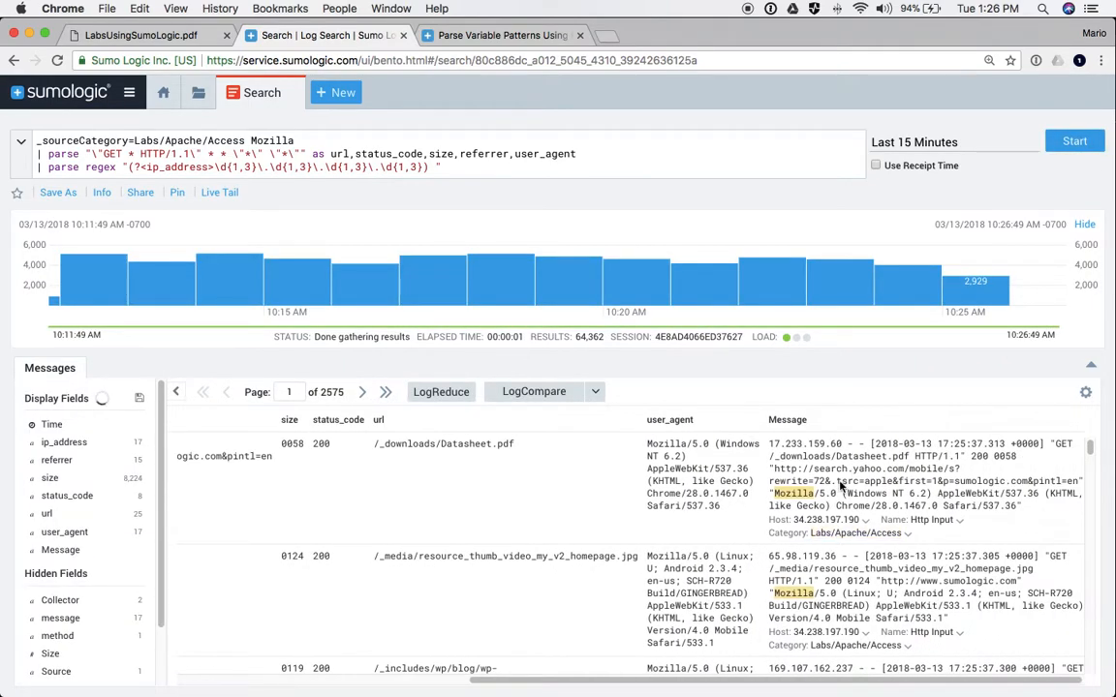
pyautogui.hscroll(-8, 708, 441)
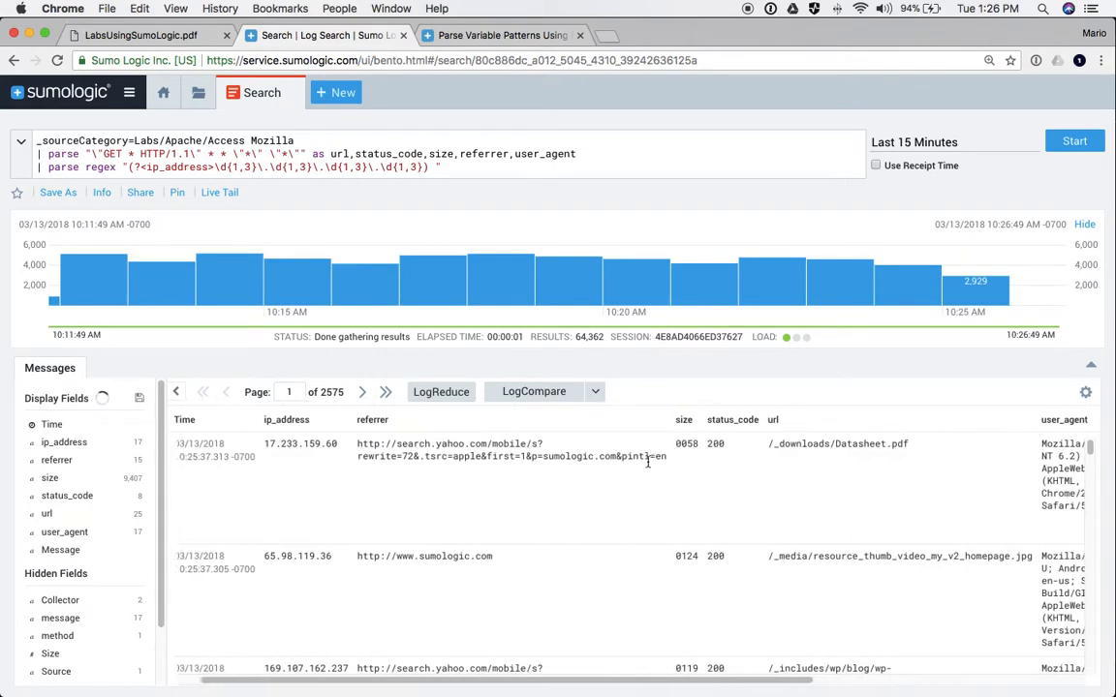
pyautogui.hscroll(1, 407, 435)
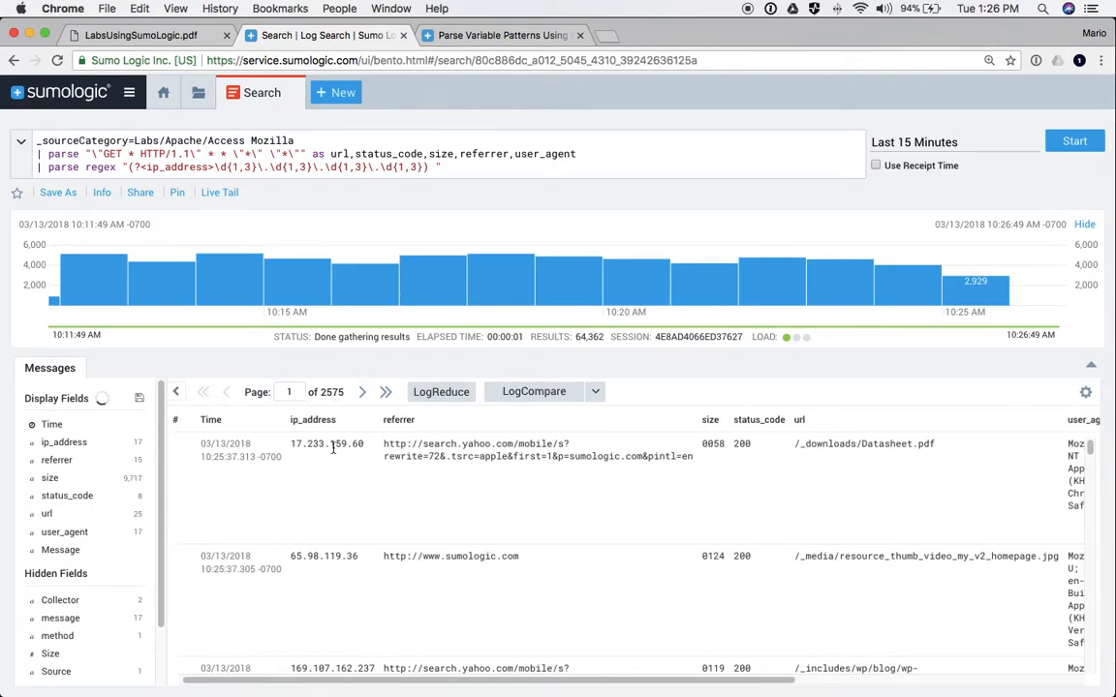
# - Add '| avg(size) by ip_address' as a new query line and run it
pyautogui.click(449, 166)
pyautogui.press('Return')
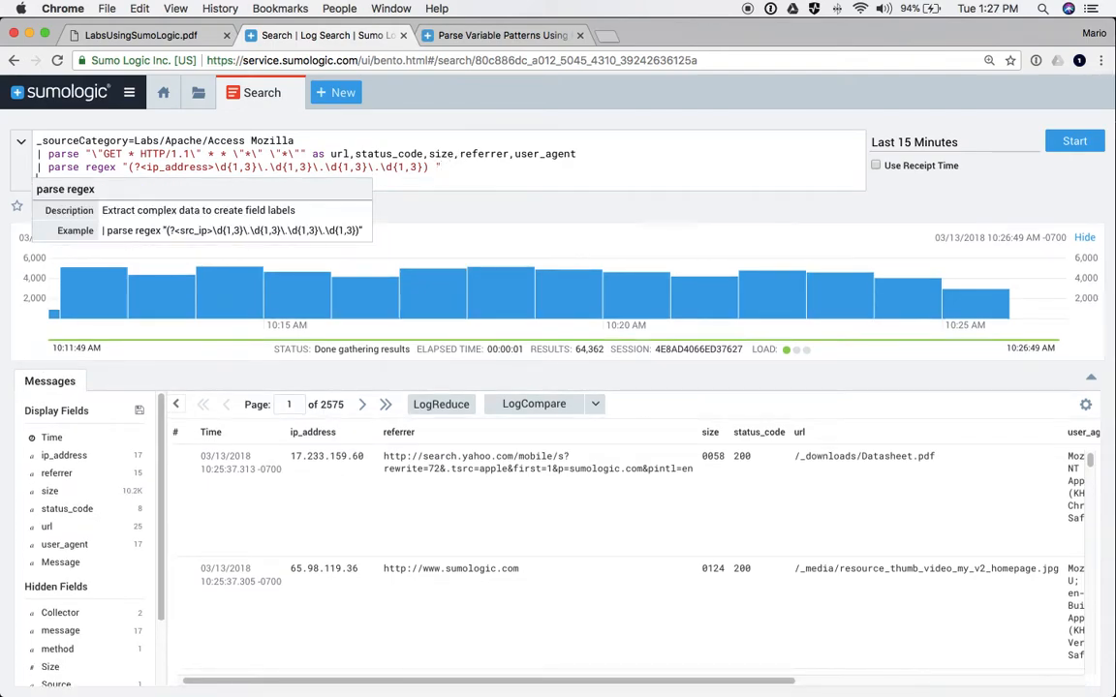
pyautogui.write('| ')
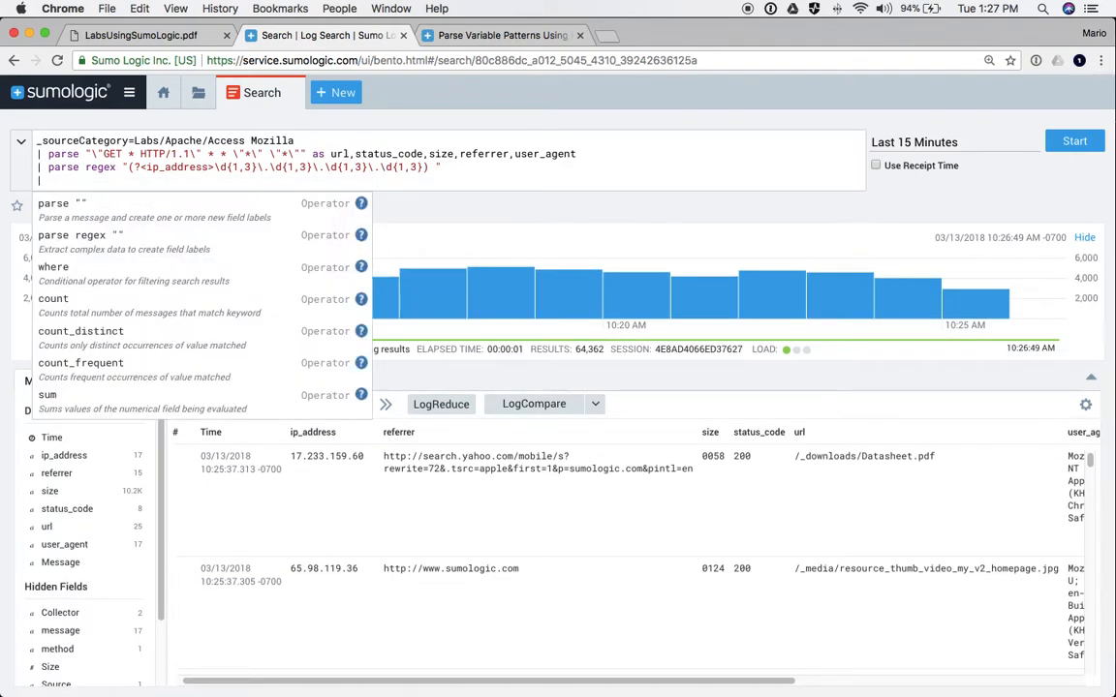
pyautogui.write('avg(size) by')
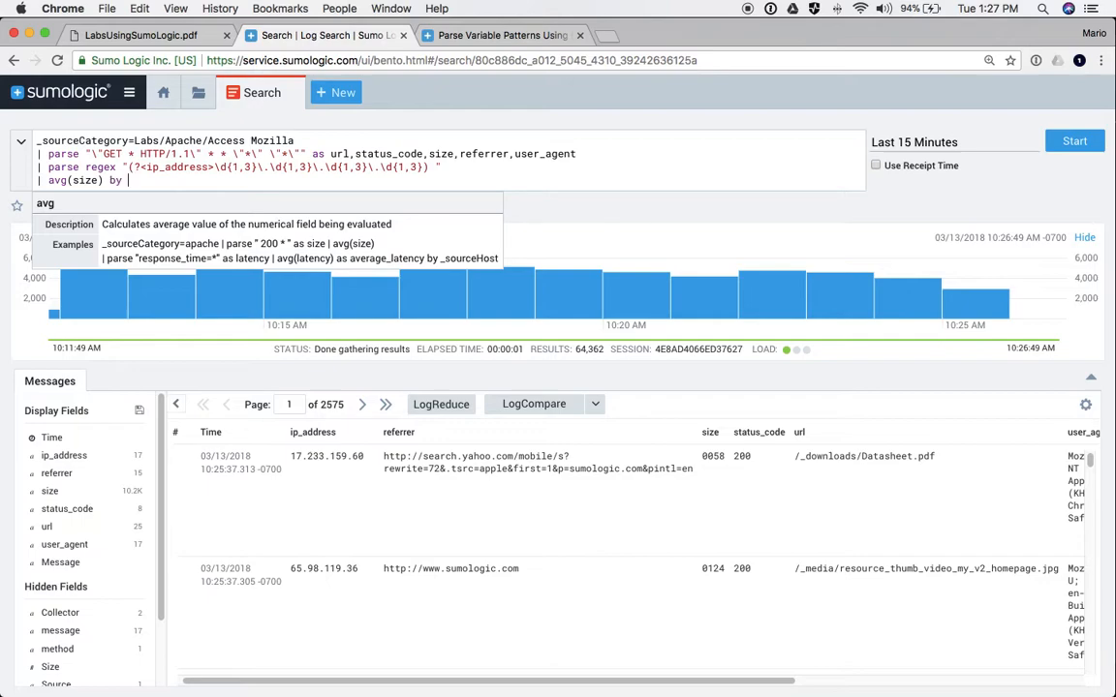
pyautogui.write('ip_address')
pyautogui.press('Return')
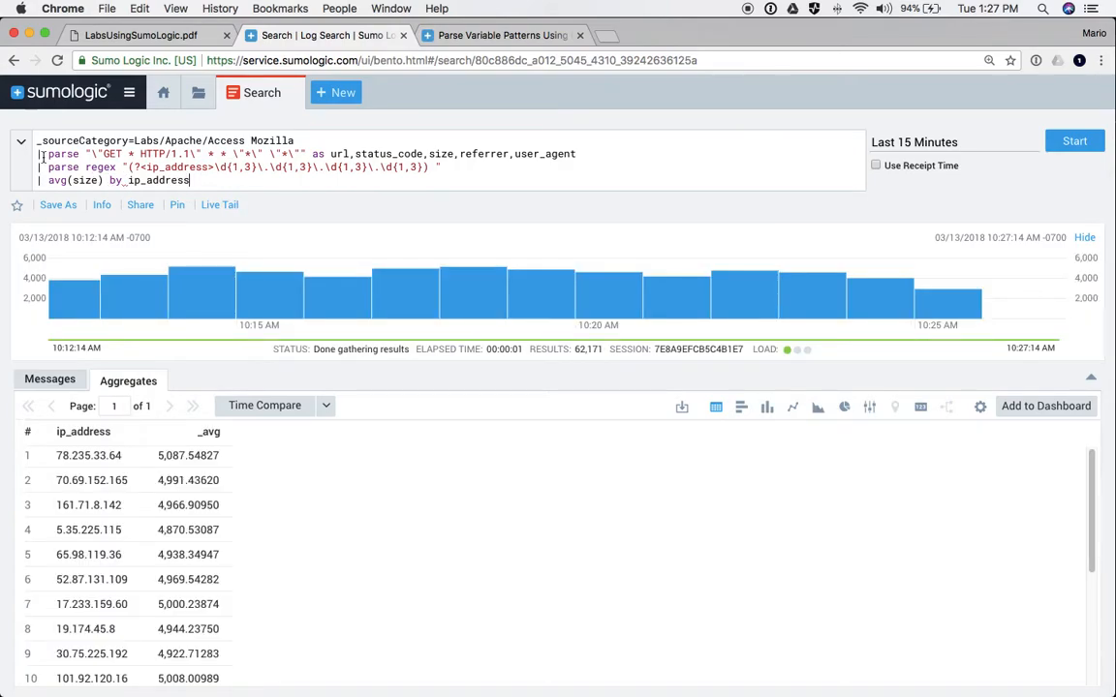
# - Highlight the parse, parse regex and avg(size) by ip_address lines to explain the query
pyautogui.moveTo(37, 154); pyautogui.dragTo(451, 165)
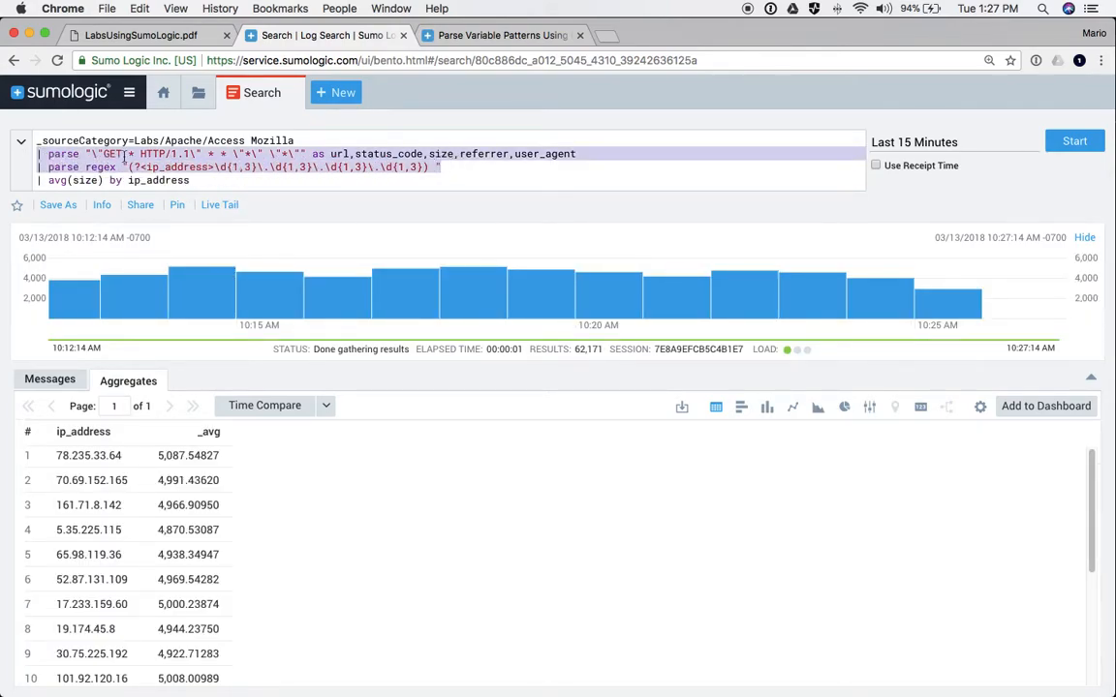
pyautogui.click(60, 154)
pyautogui.click(56, 153)
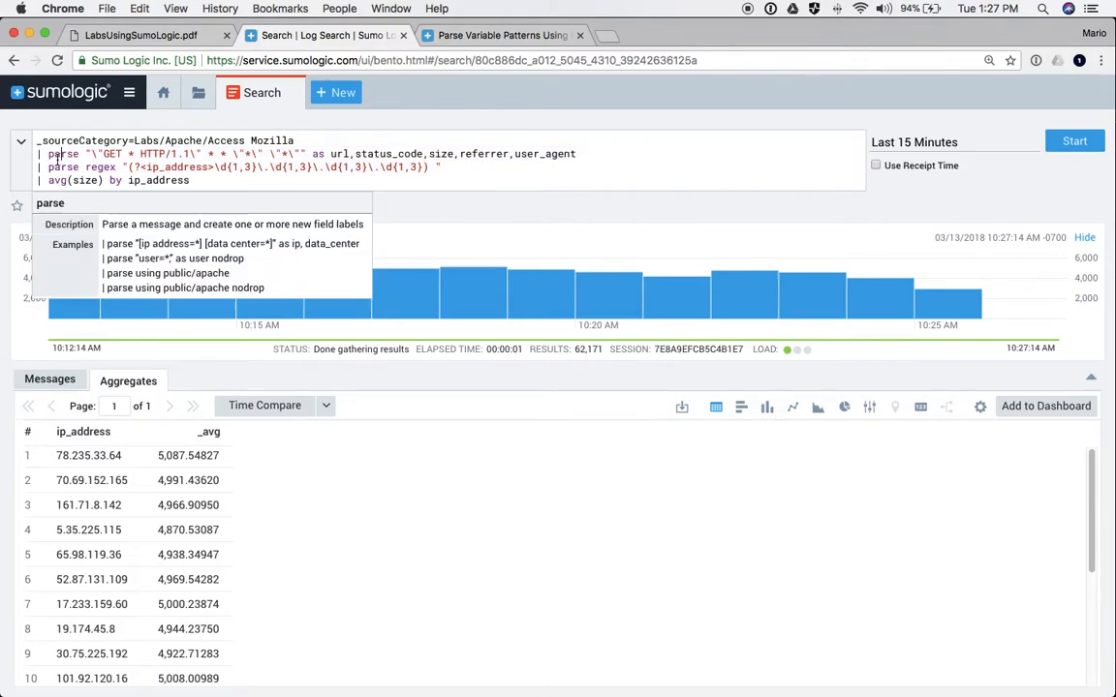
pyautogui.doubleClick(56, 153)
pyautogui.moveTo(49, 167); pyautogui.dragTo(118, 167)
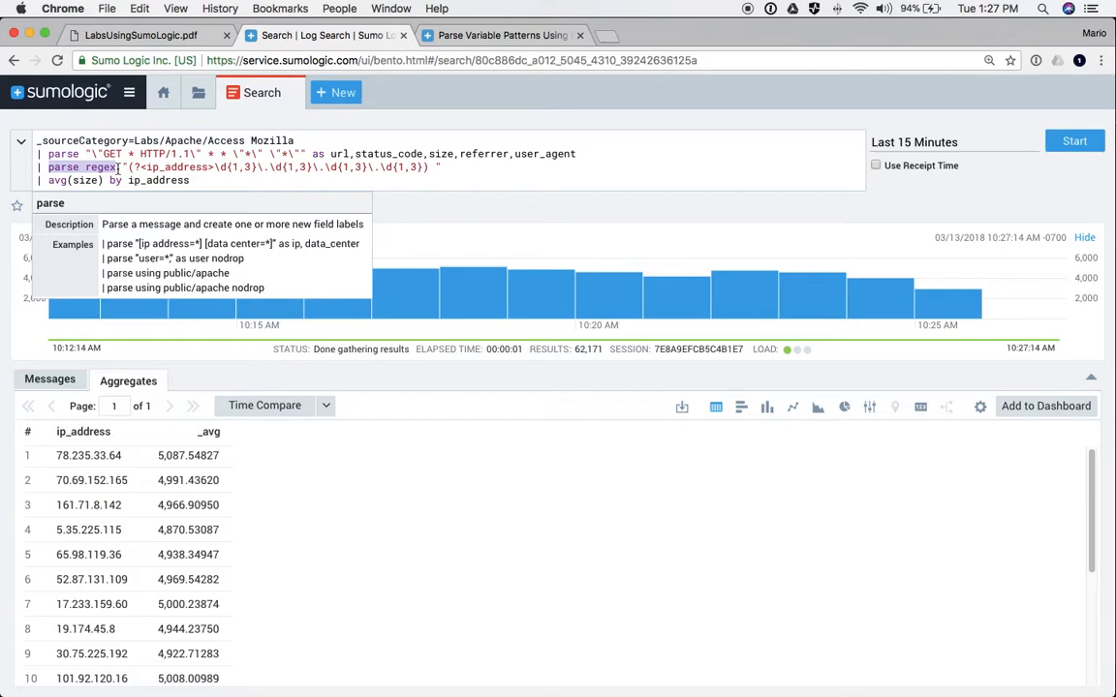
pyautogui.moveTo(46, 180); pyautogui.dragTo(204, 175)
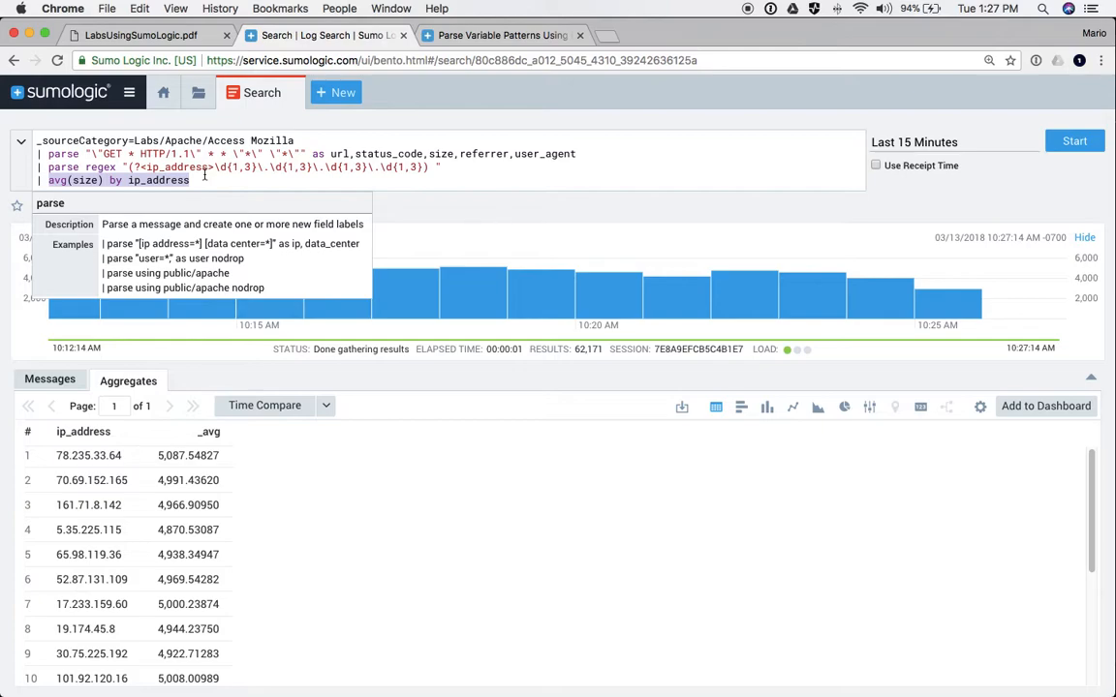
# - Return from the regex page to the Parse Operators overview, browse its topics, then show the lab PDF
pyautogui.click(500, 32)
pyautogui.scroll(5, 386, 225)
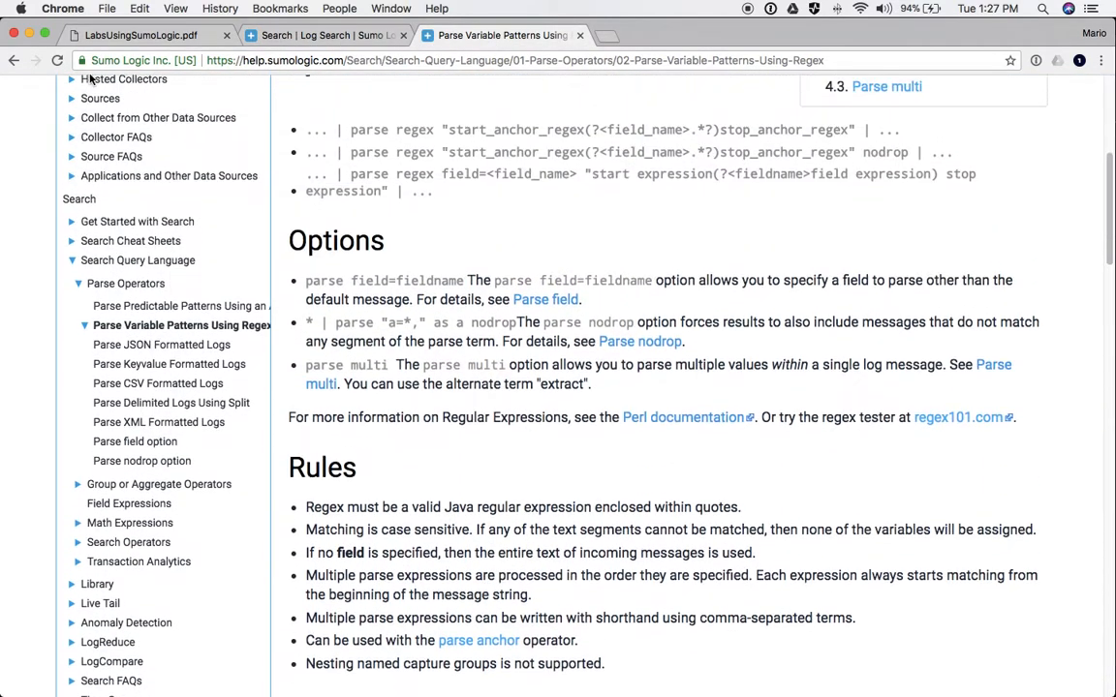
pyautogui.click(12, 61)
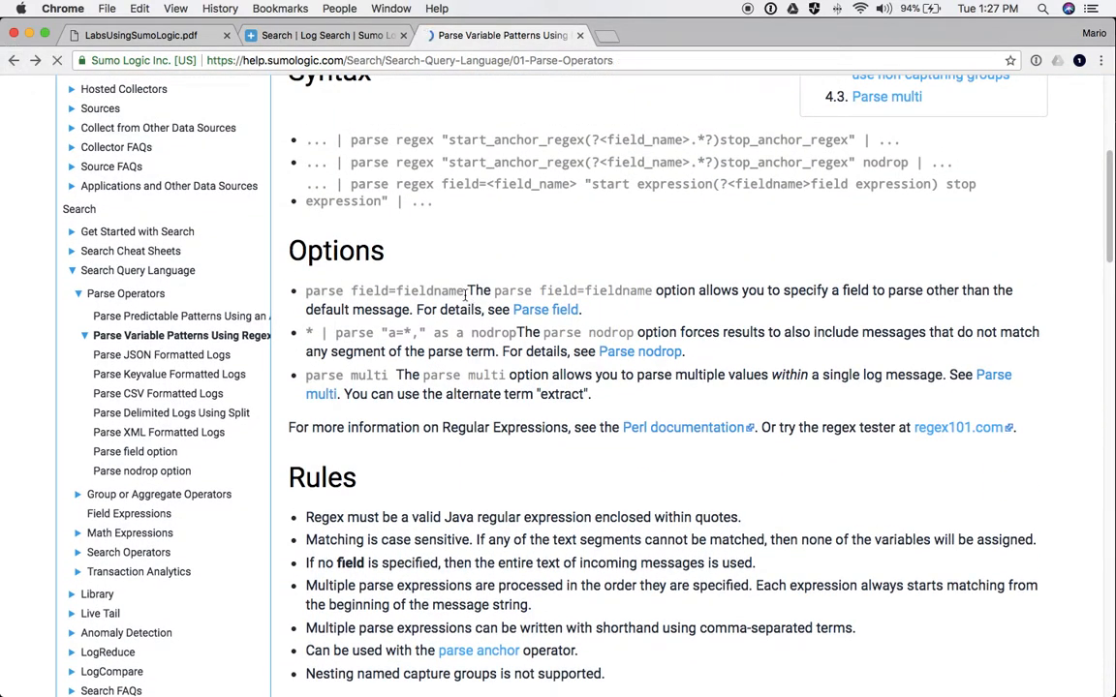
pyautogui.scroll(-2, 262, 373)
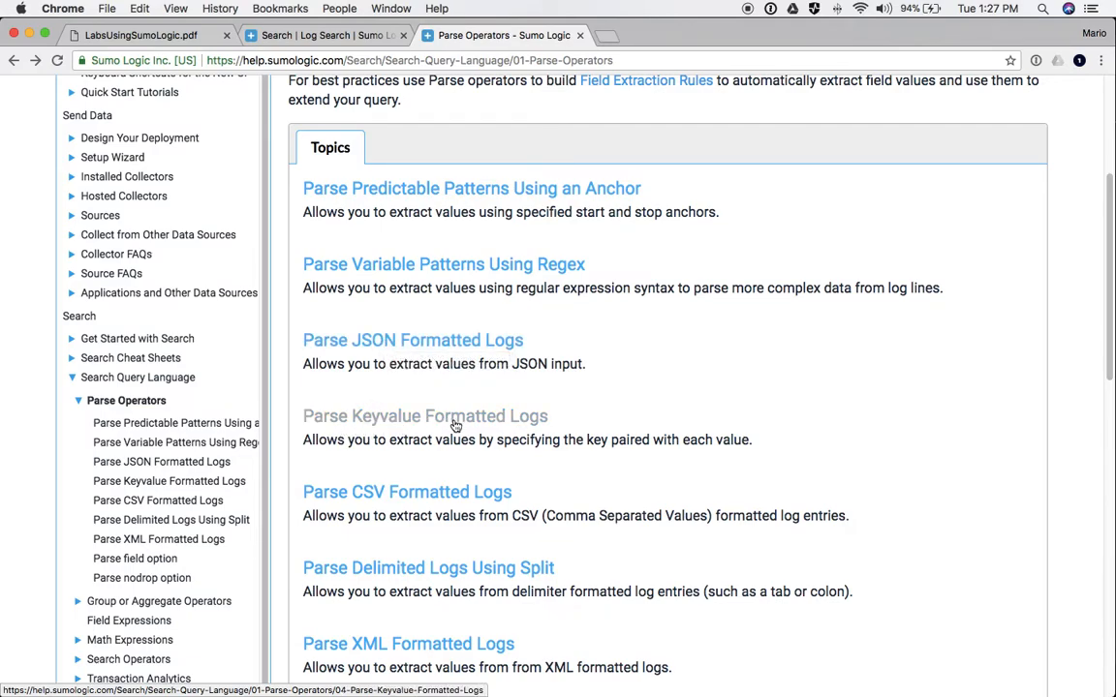
pyautogui.scroll(-3, 455, 426)
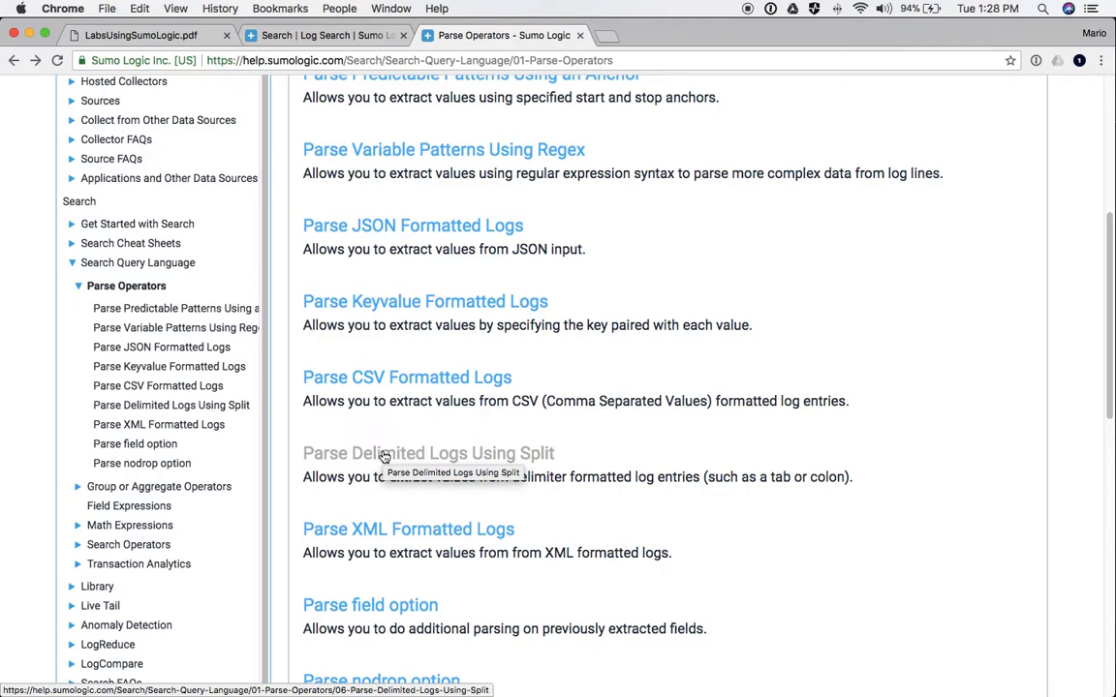
pyautogui.scroll(-5, 385, 456)
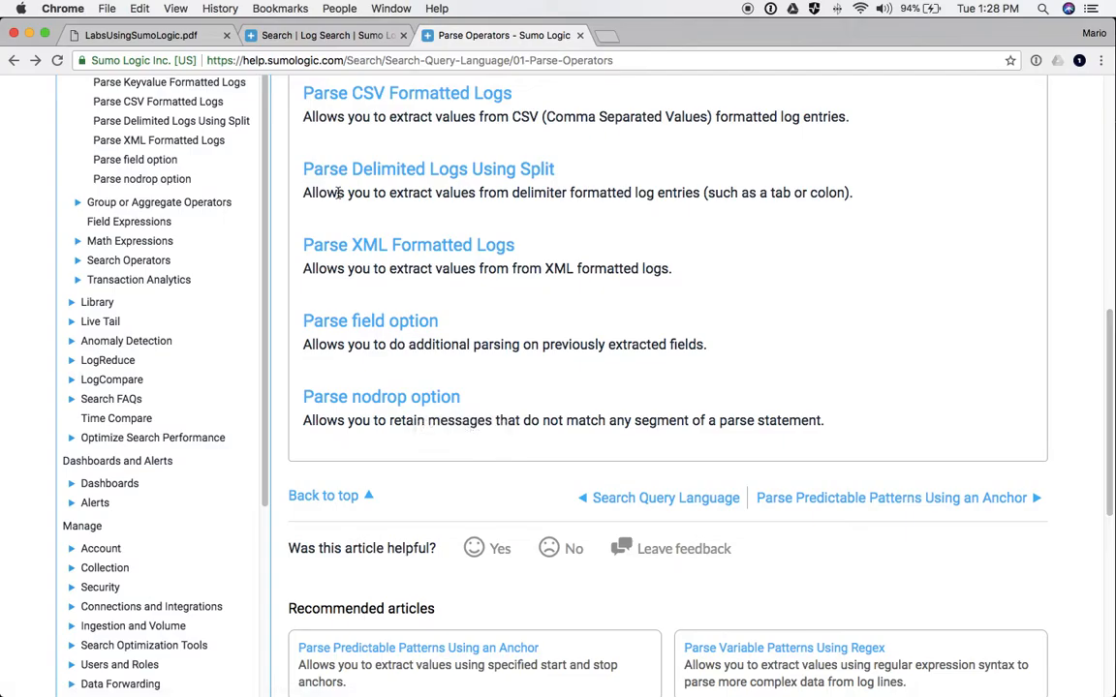
pyautogui.click(114, 35)
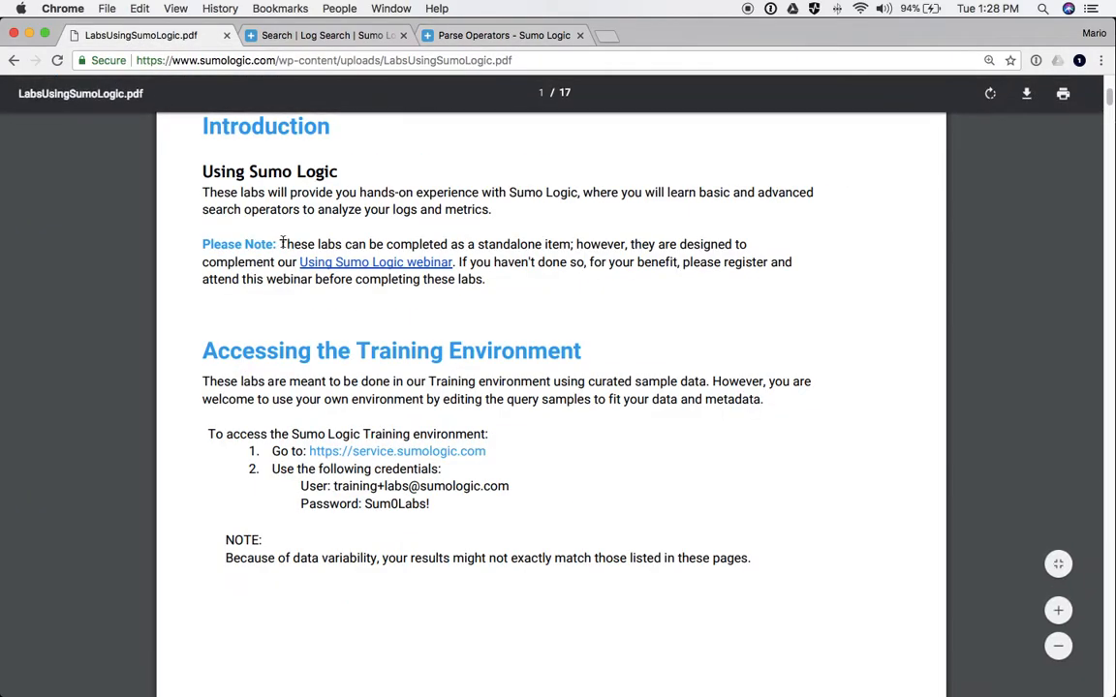
# - Copy Lab 3 step 6's four-line isBlank query from the PDF and return to Log Search
pyautogui.scroll(-20, 359, 336)
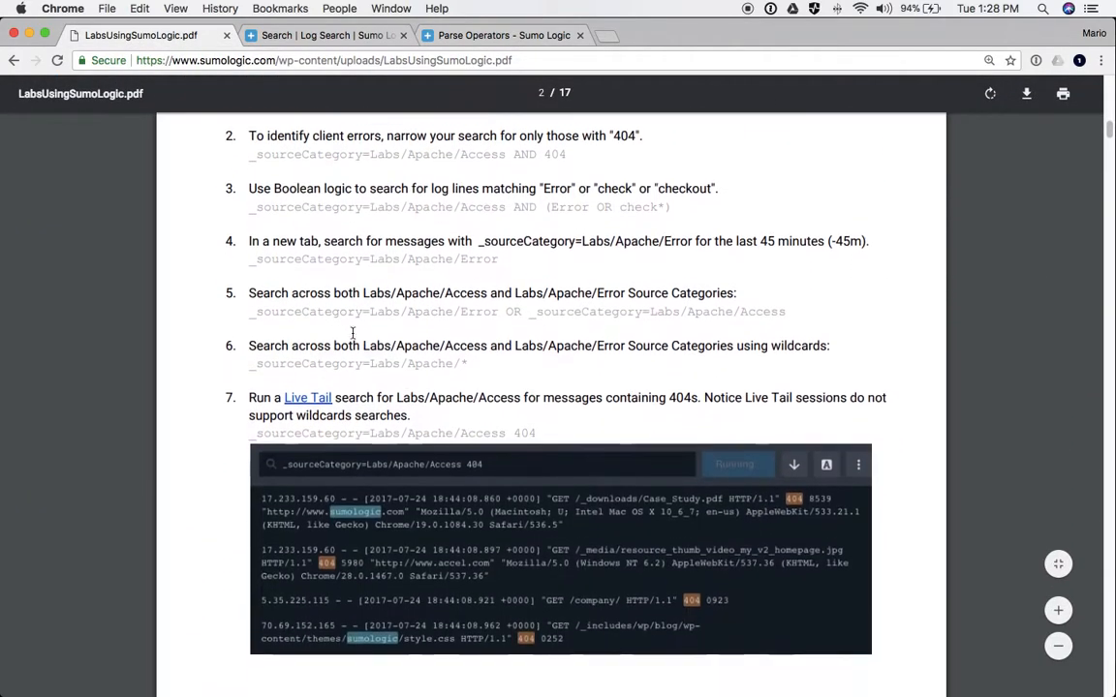
pyautogui.scroll(-15, 352, 333)
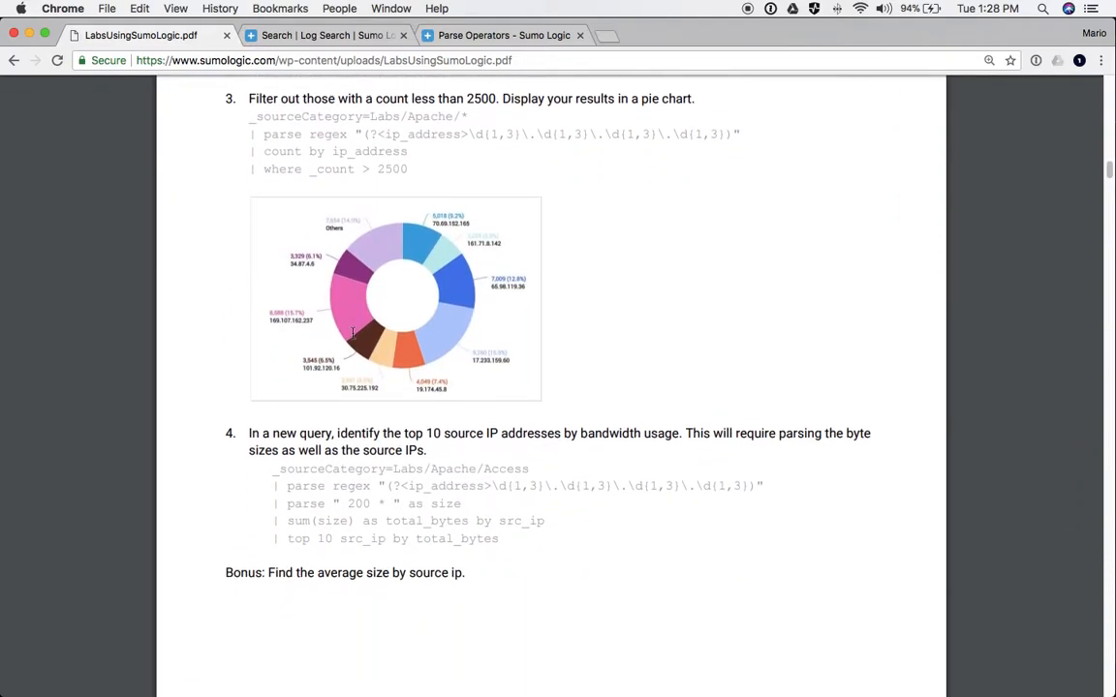
pyautogui.scroll(-10, 353, 333)
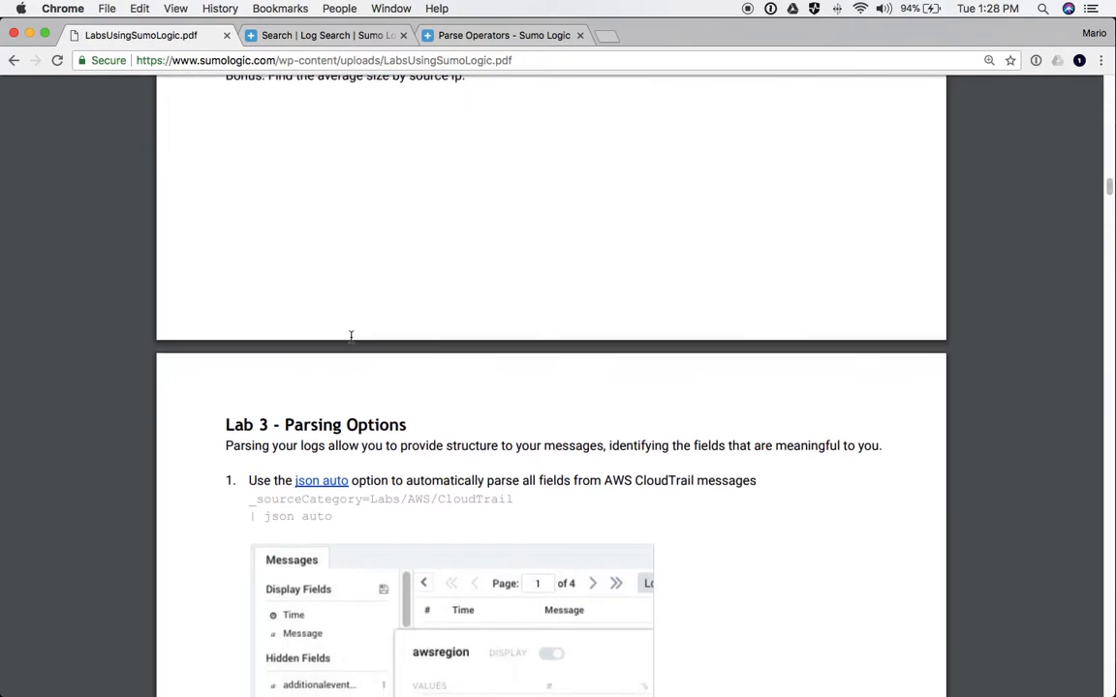
pyautogui.scroll(6, 350, 334)
pyautogui.scroll(8, 348, 354)
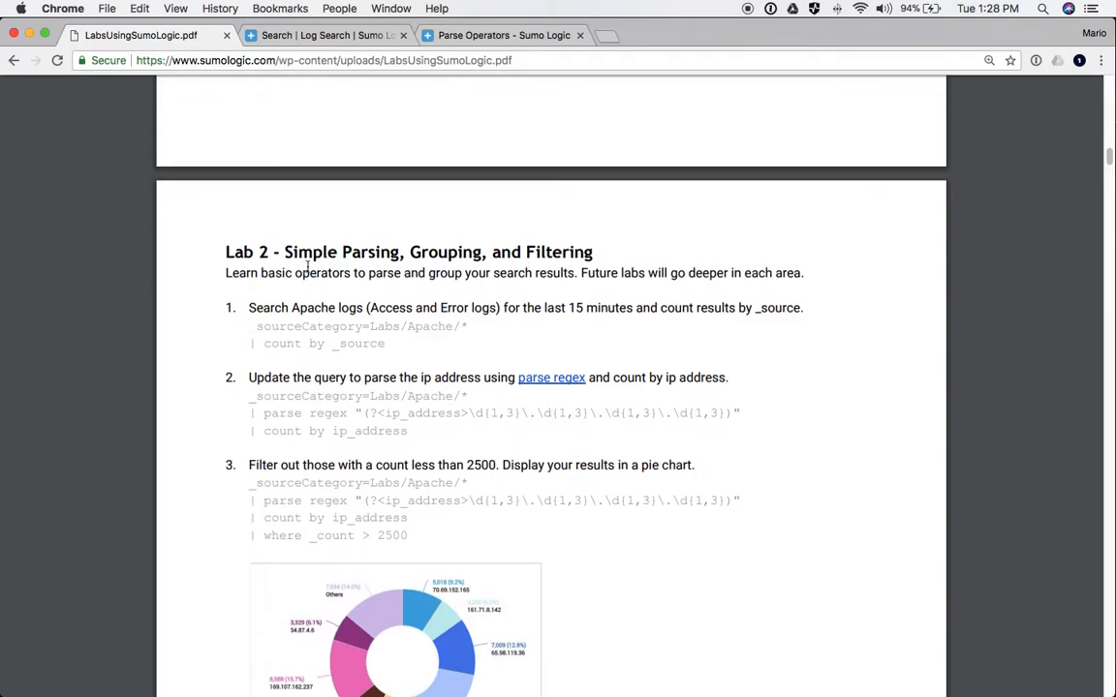
pyautogui.scroll(-12, 314, 390)
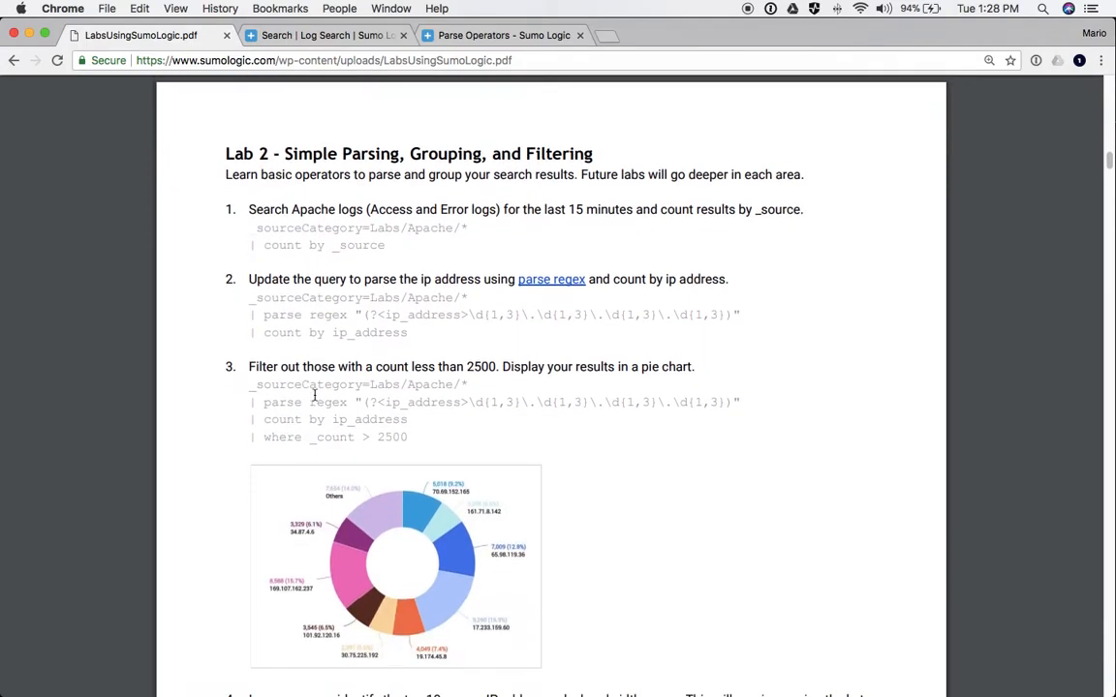
pyautogui.scroll(-5, 314, 396)
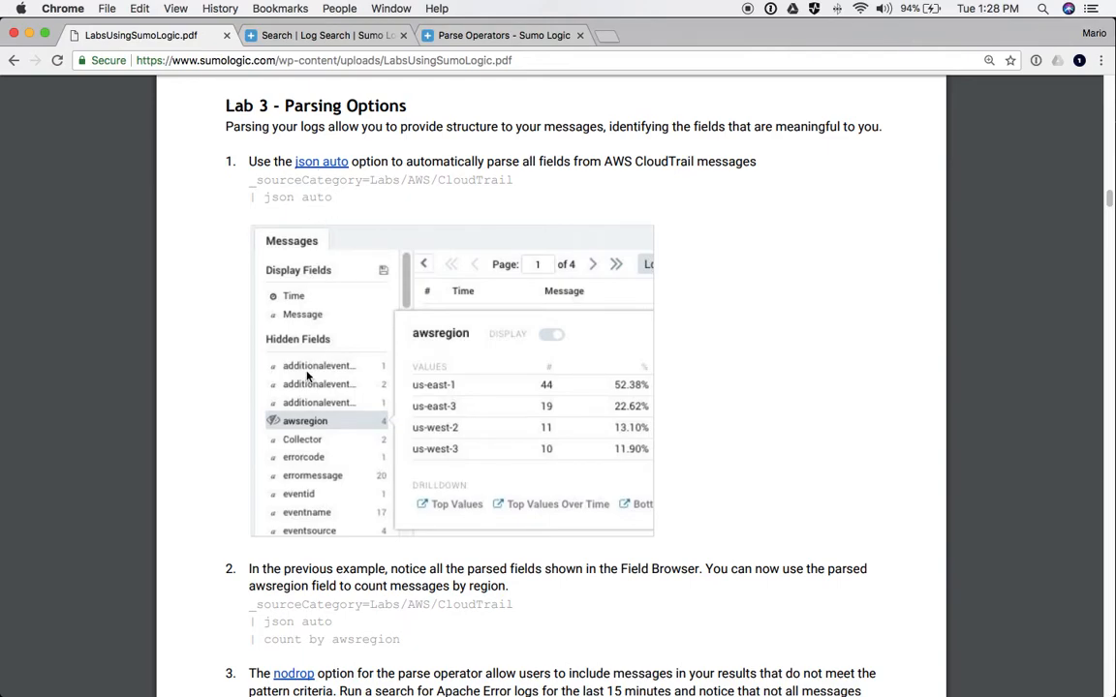
pyautogui.scroll(-8, 291, 339)
pyautogui.scroll(-10, 306, 316)
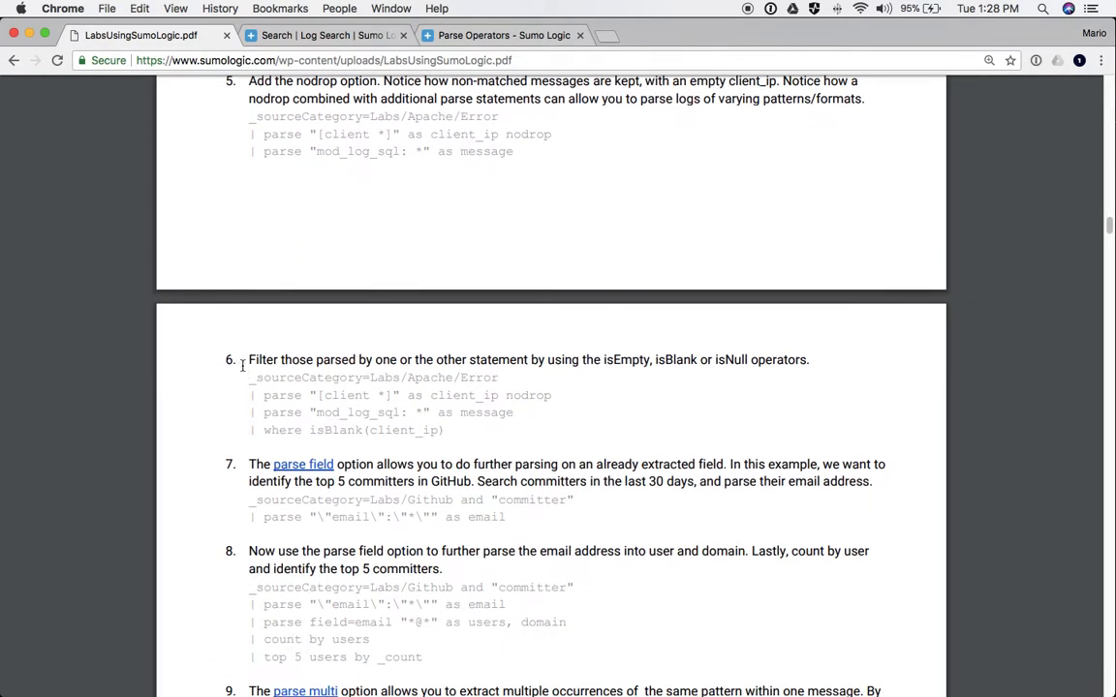
pyautogui.moveTo(245, 380); pyautogui.dragTo(447, 428)
pyautogui.press('super+c')
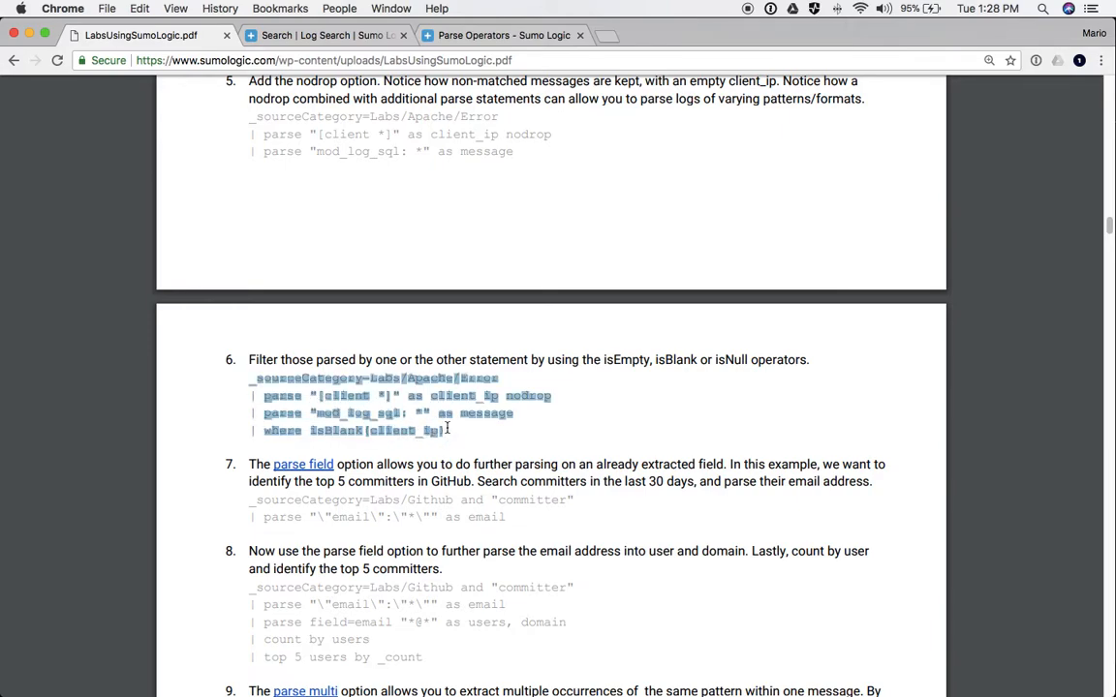
pyautogui.click(325, 36)
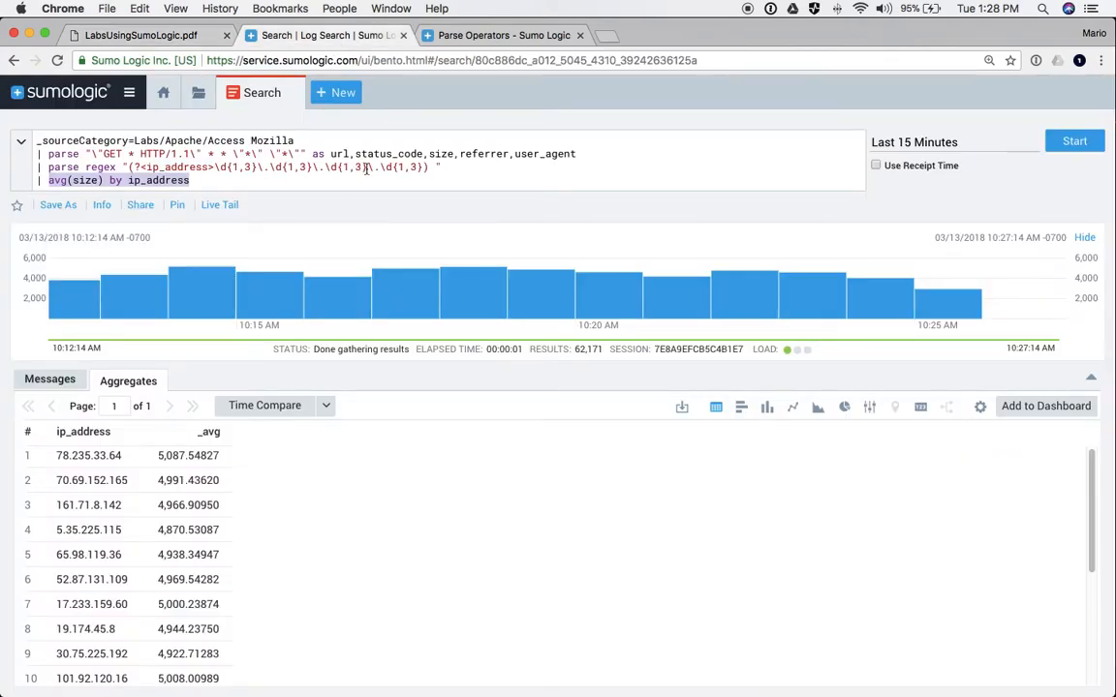
# - Start a new Log Search and paste the step 6 query
pyautogui.click(329, 93)
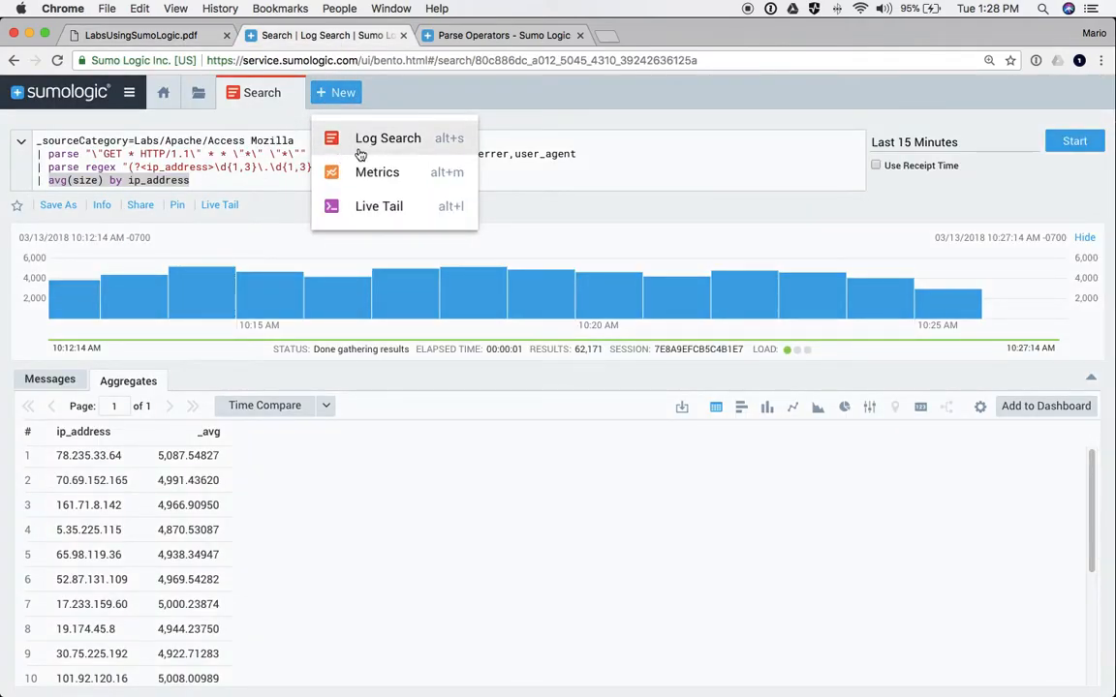
pyautogui.click(363, 145)
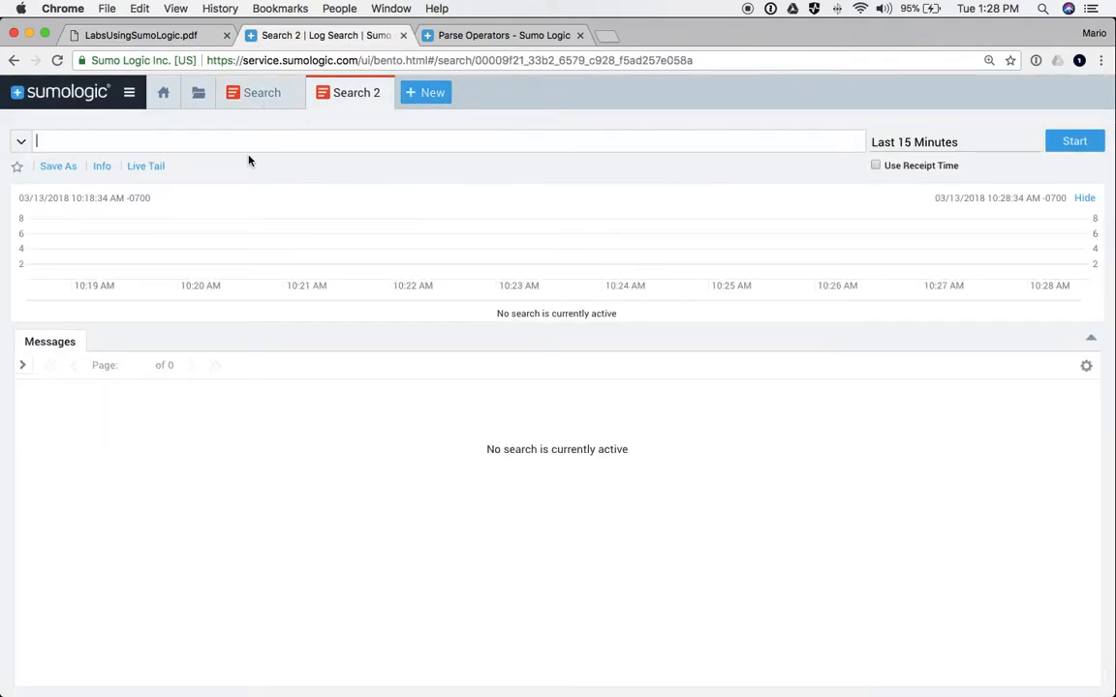
pyautogui.press('super+v')
# - Comment out the client_ip parse, mod_log_sql parse and isBlank filter lines with //, then run
pyautogui.click(35, 154)
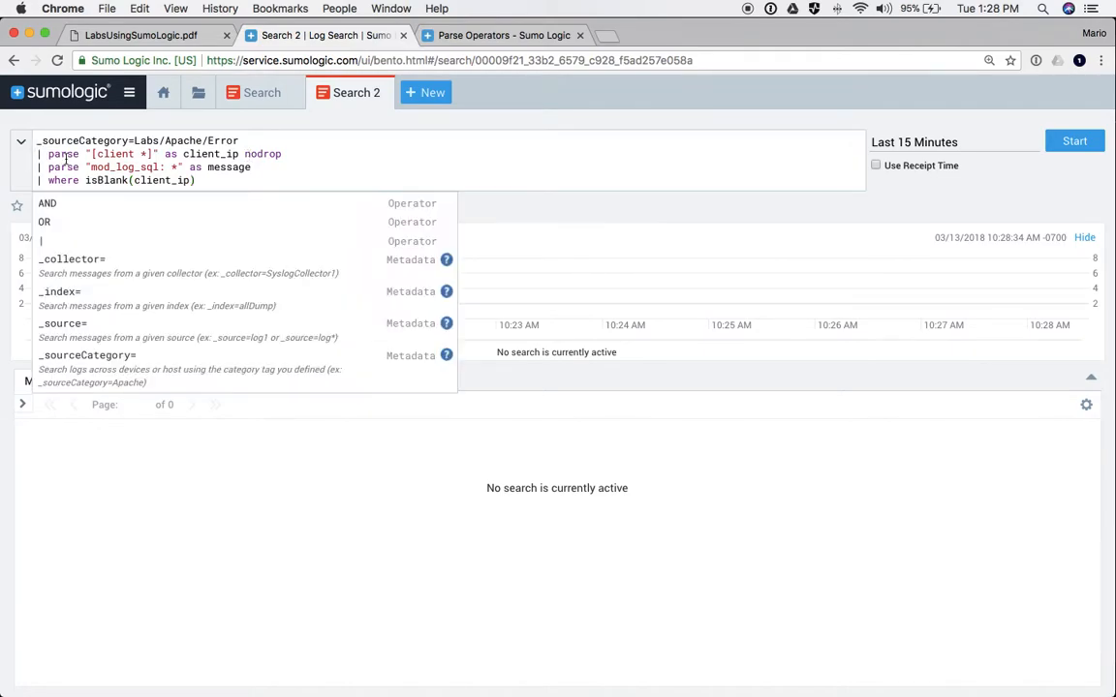
pyautogui.write('//')
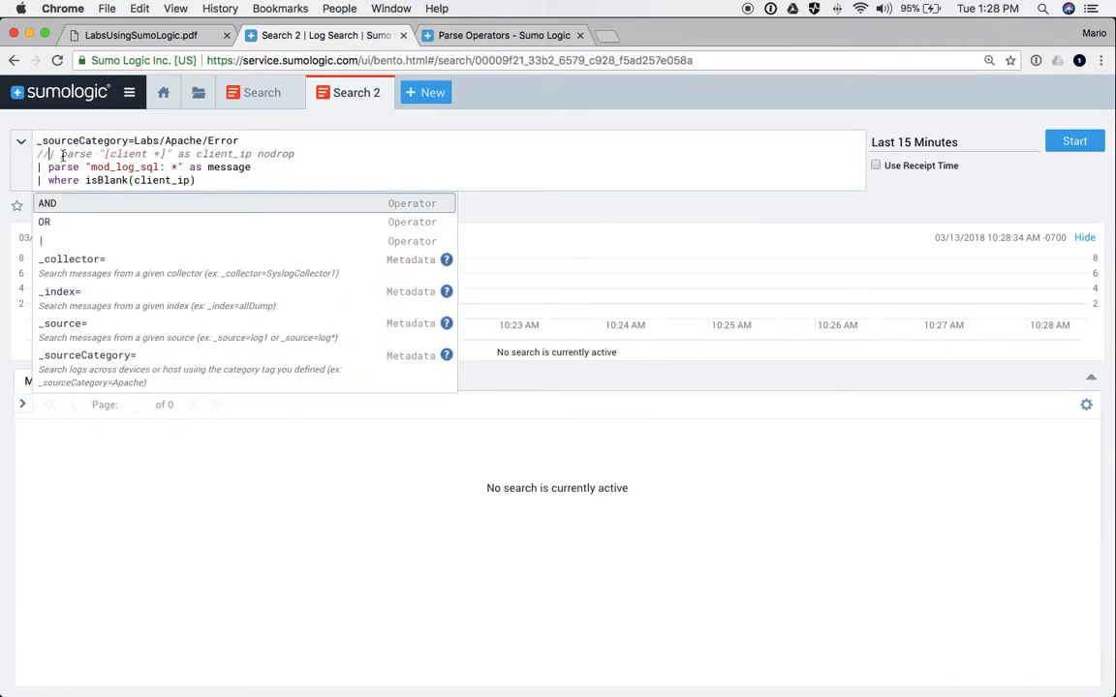
pyautogui.click(35, 166)
pyautogui.write('//')
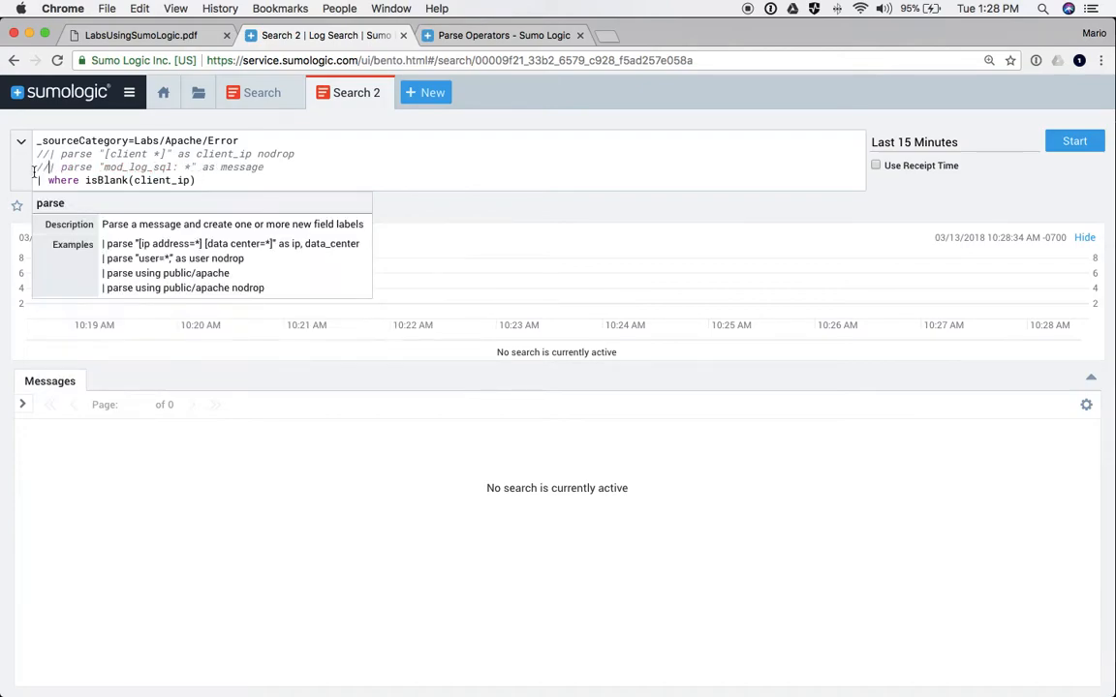
pyautogui.click(35, 181)
pyautogui.write('//')
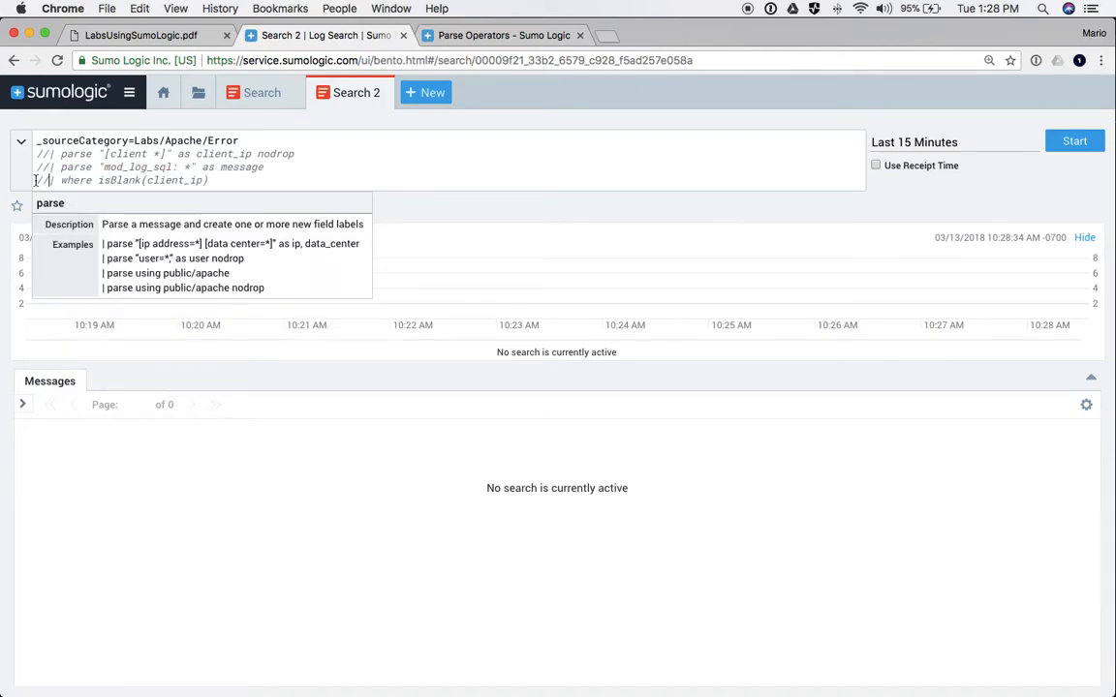
pyautogui.press('Return')
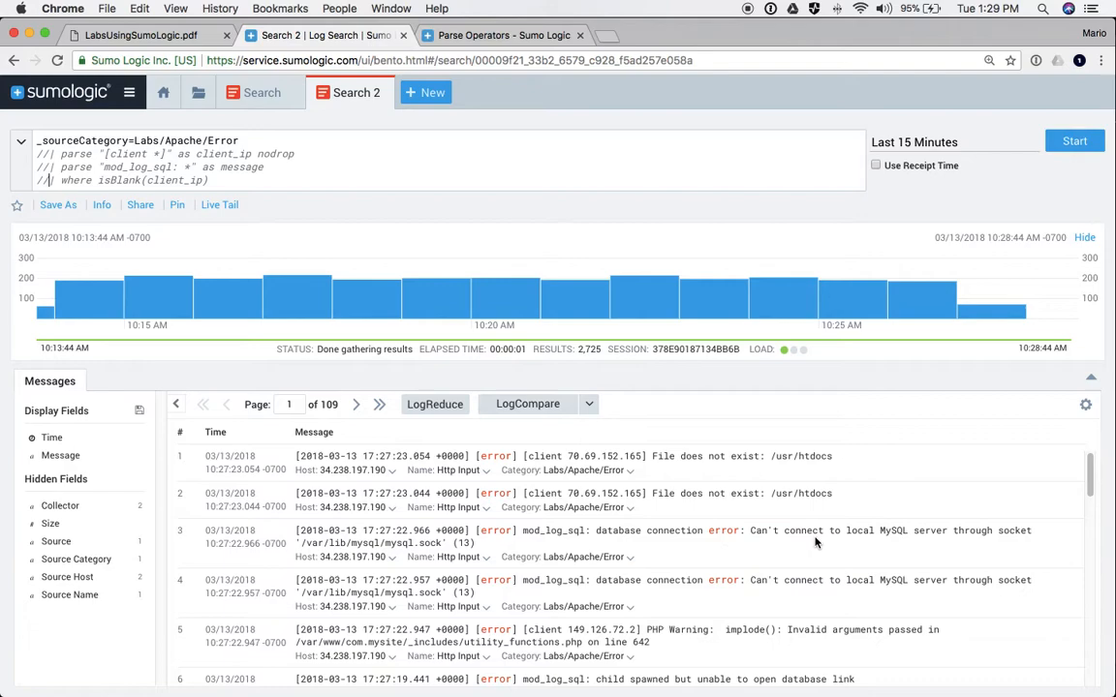
# - Uncomment the client_ip parse line and point out the client IP in the first message
pyautogui.click(50, 155)
pyautogui.press('BackSpace')
pyautogui.press('BackSpace')
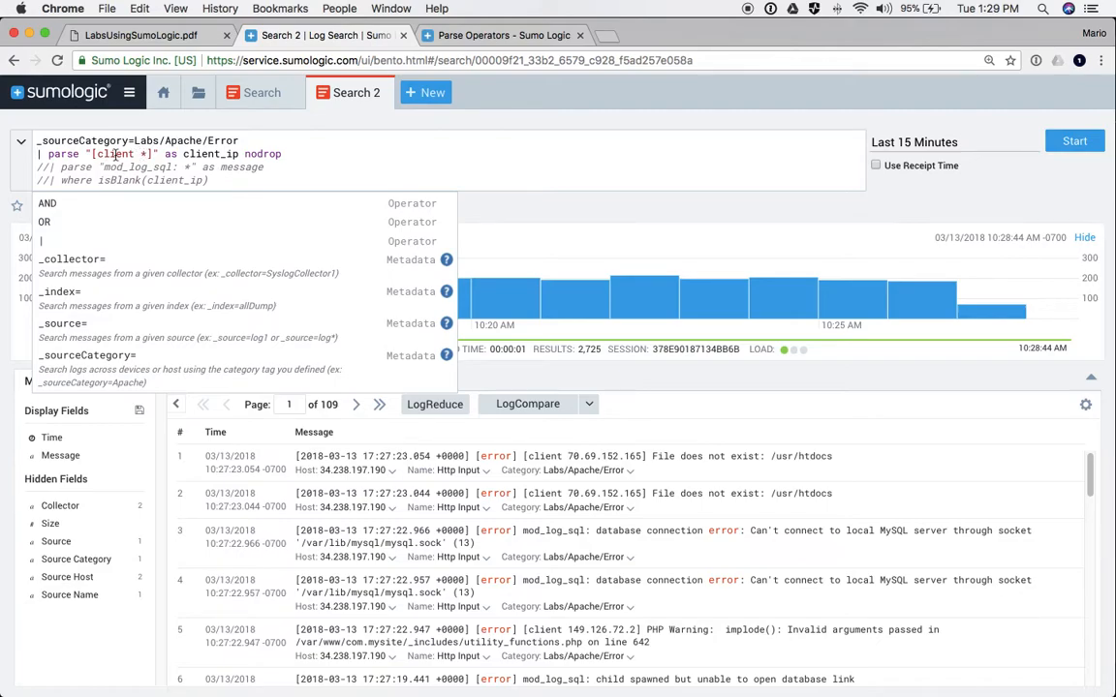
pyautogui.moveTo(92, 154); pyautogui.dragTo(150, 154)
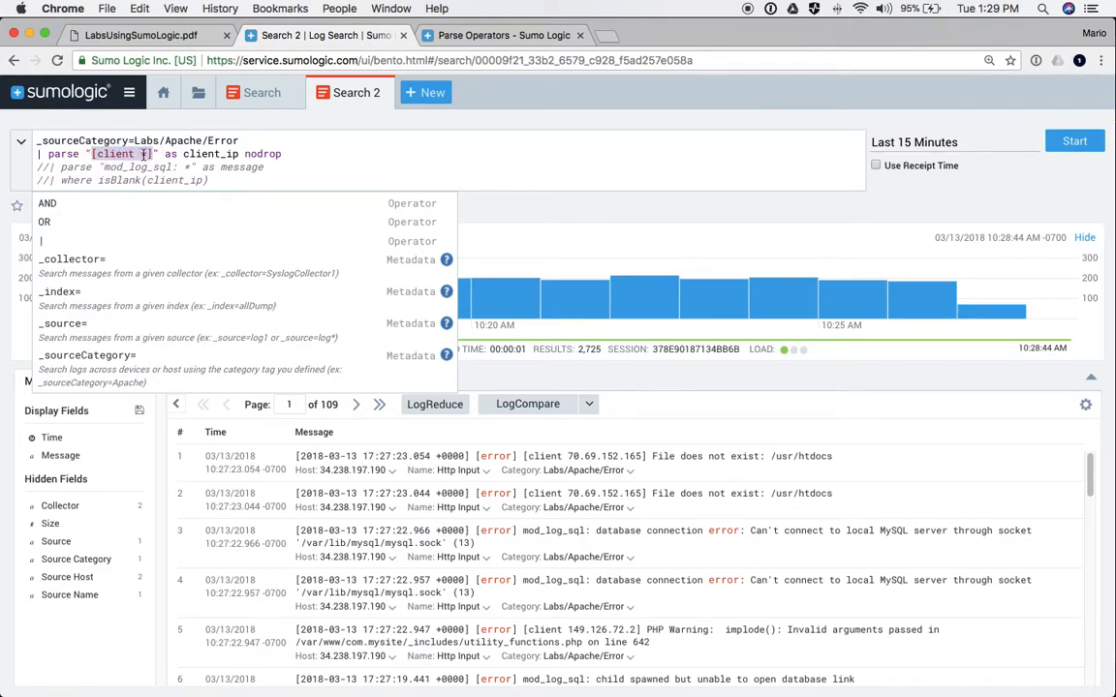
pyautogui.click(141, 154)
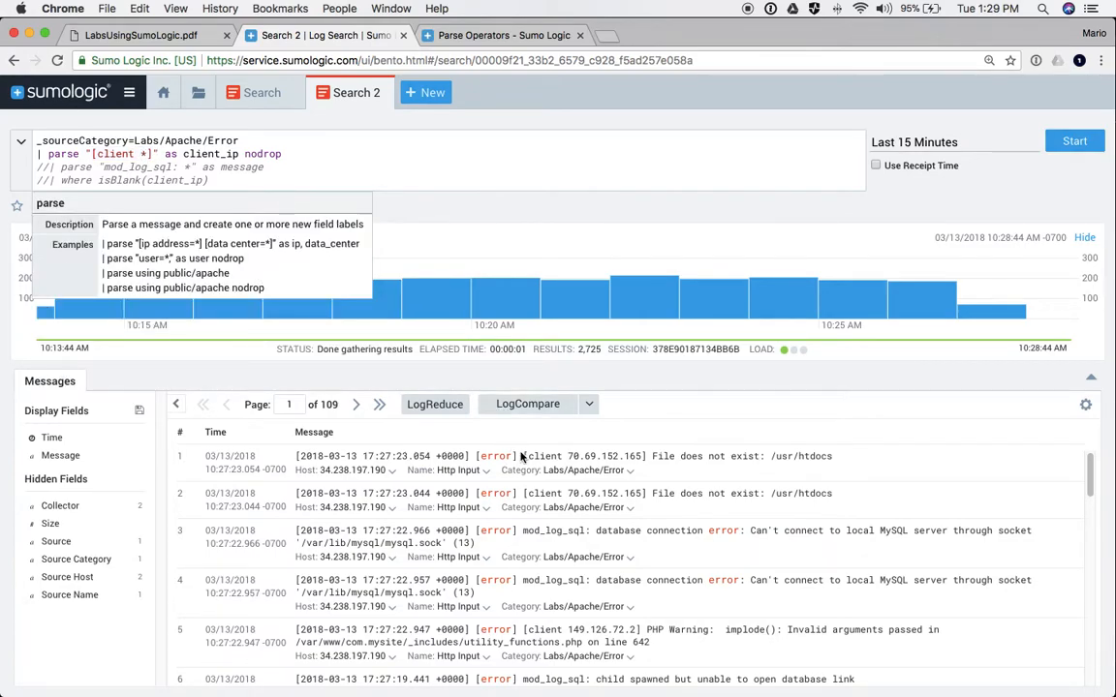
pyautogui.moveTo(524, 457); pyautogui.dragTo(626, 463)
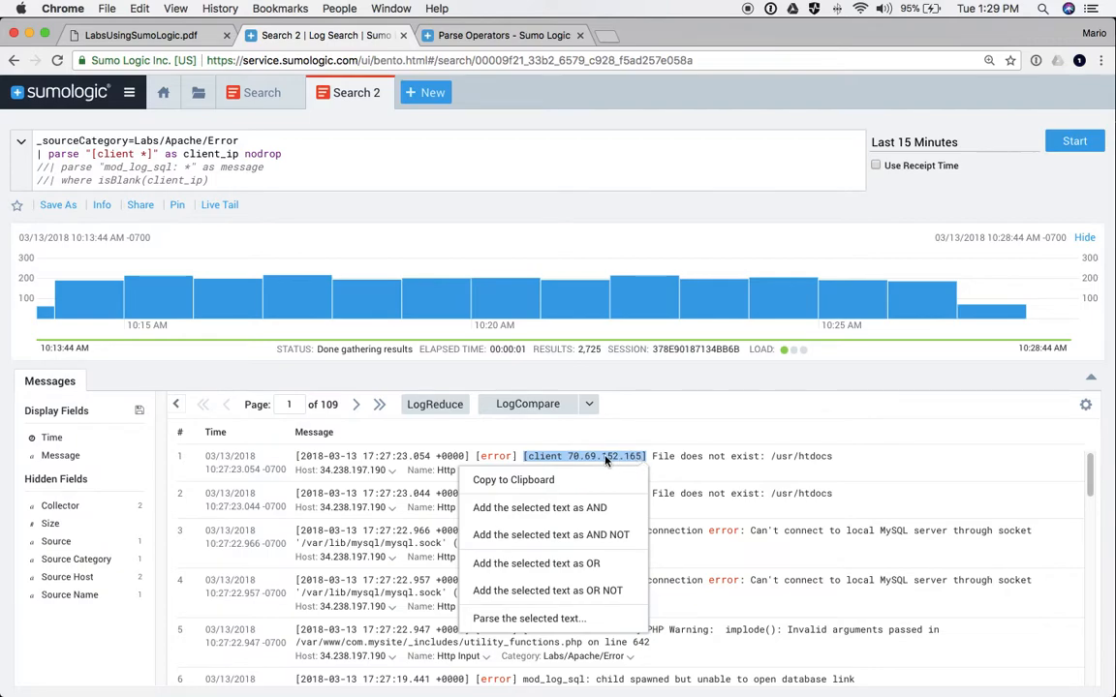
pyautogui.click(571, 459)
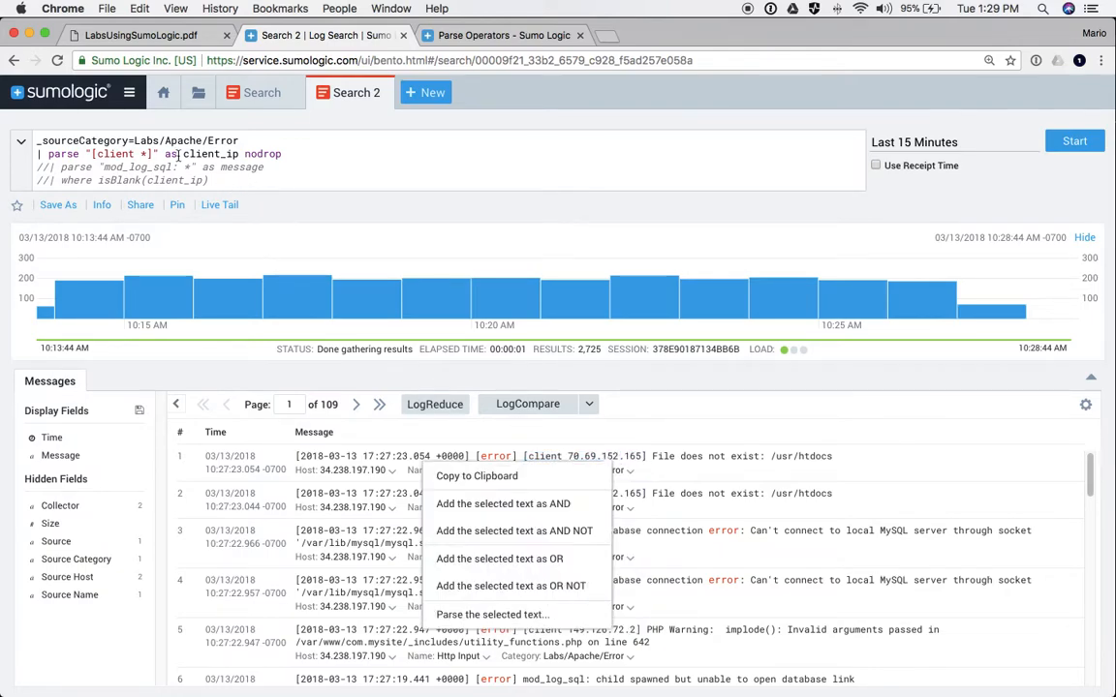
# - Run with nodrop commented out, then restore nodrop and rerun
pyautogui.click(245, 154)
pyautogui.write('//')
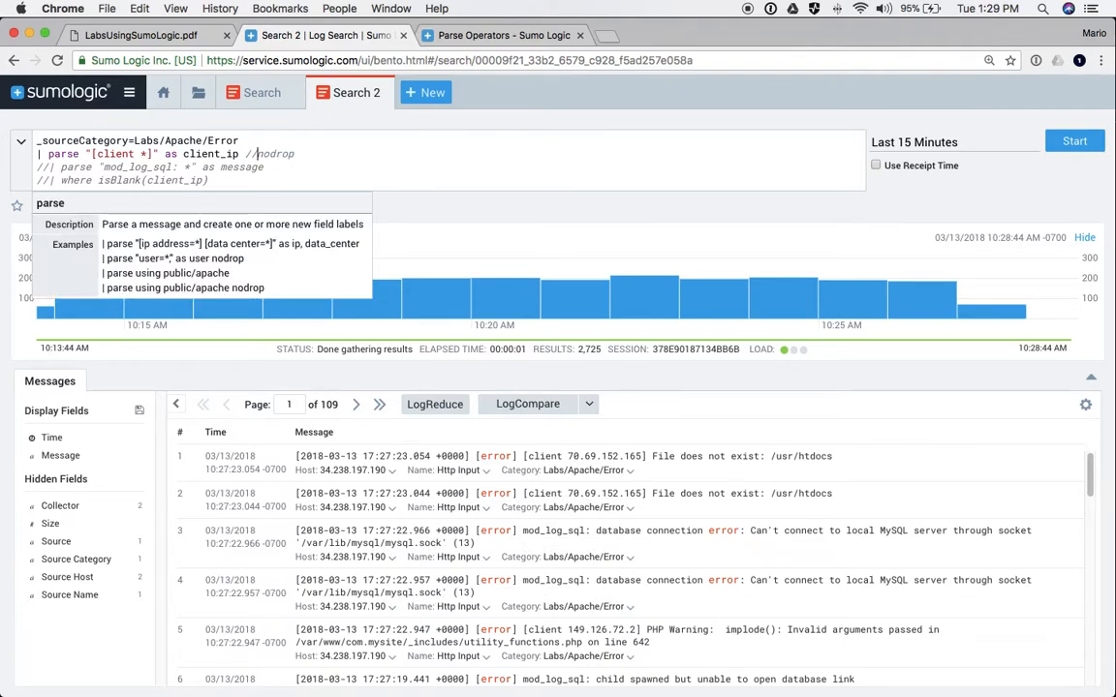
pyautogui.press('Return')
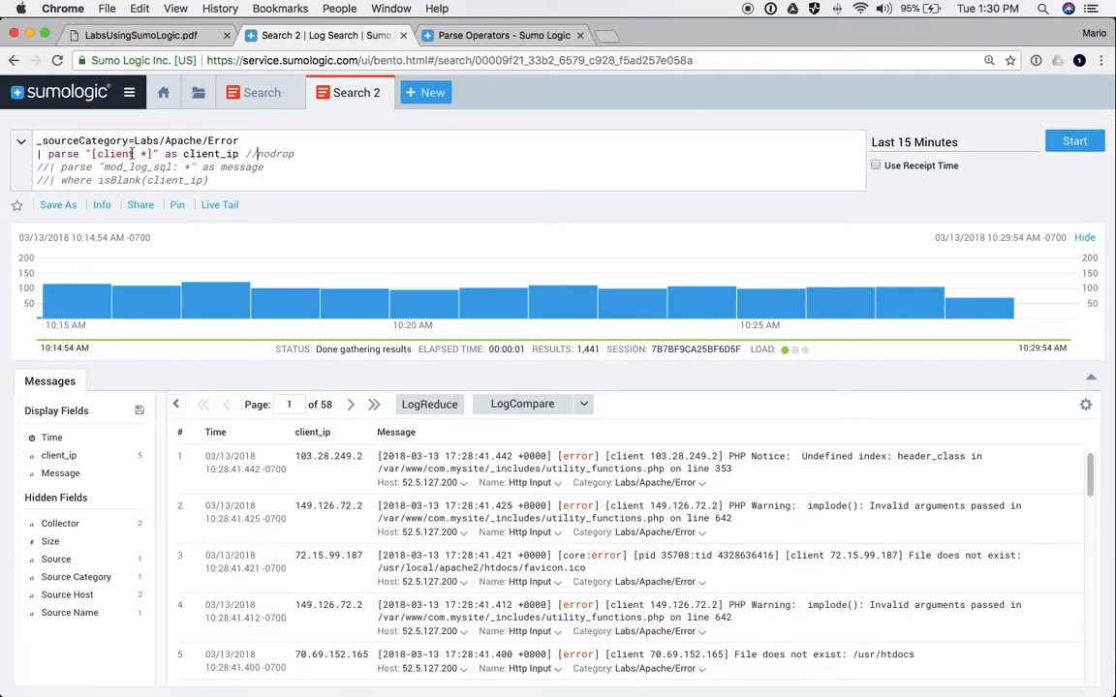
pyautogui.press('BackSpace')
pyautogui.press('BackSpace')
pyautogui.press('Return')
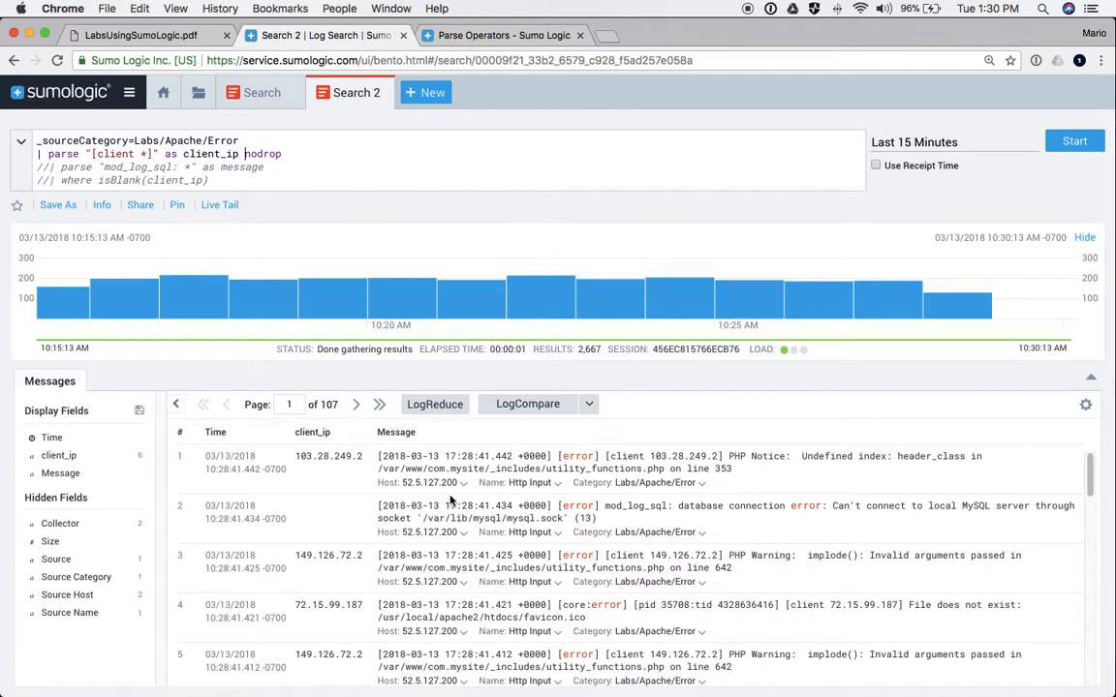
# - Uncomment the mod_log_sql message parse line and rerun the search to parse the messages
pyautogui.click(47, 167)
pyautogui.press('BackSpace')
pyautogui.press('BackSpace')
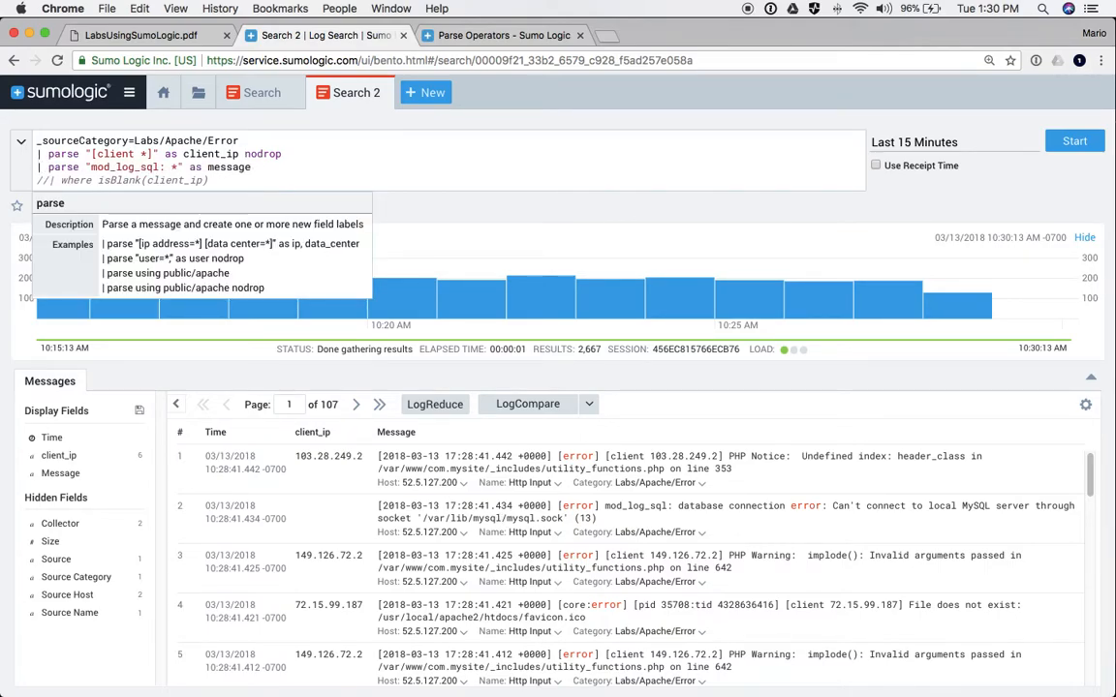
pyautogui.press('Return')
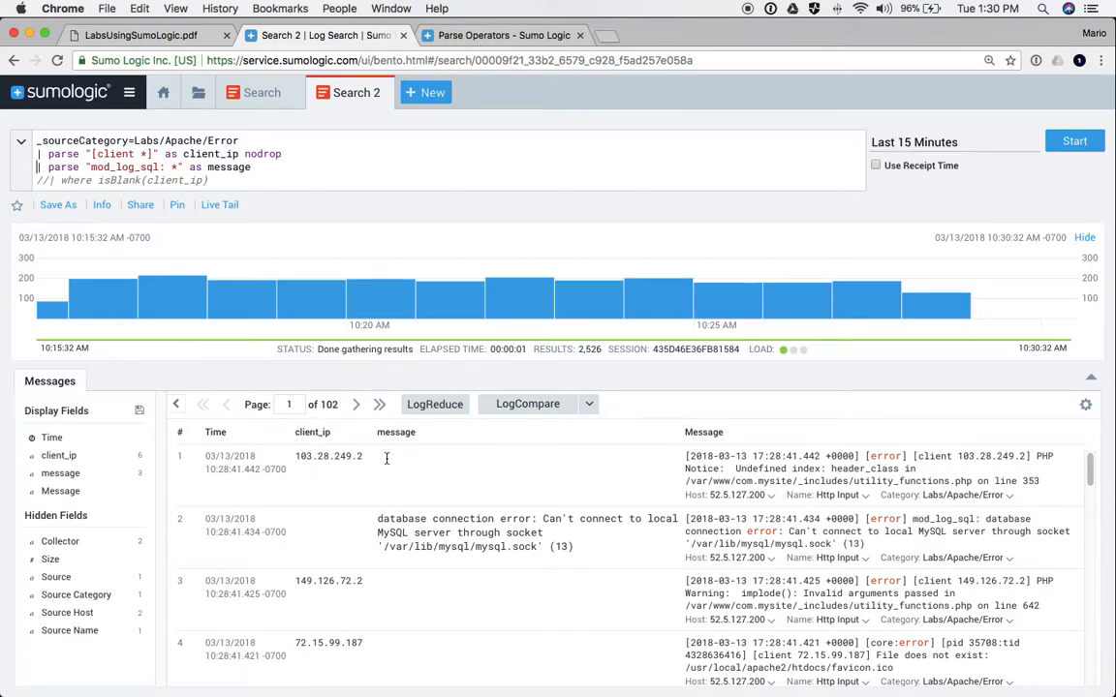
pyautogui.doubleClick(301, 457)
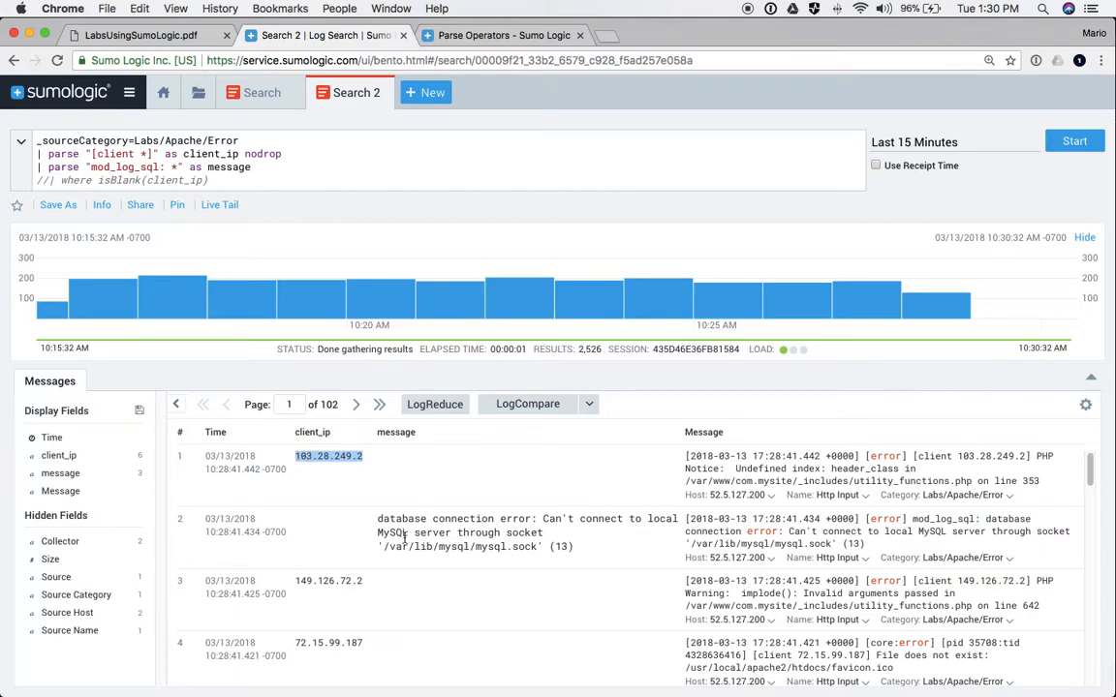
# - Enable the isBlank(client_ip) filter and rerun, leaving 1,278 errors without a client IP
pyautogui.click(55, 180)
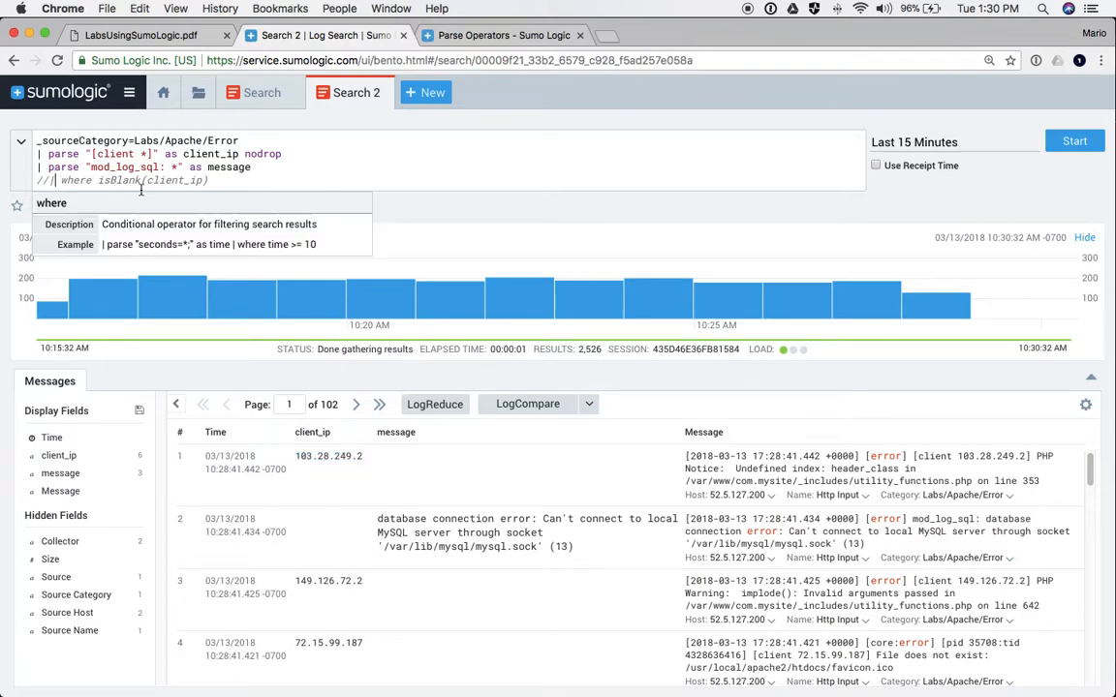
pyautogui.press('BackSpace')
pyautogui.press('BackSpace')
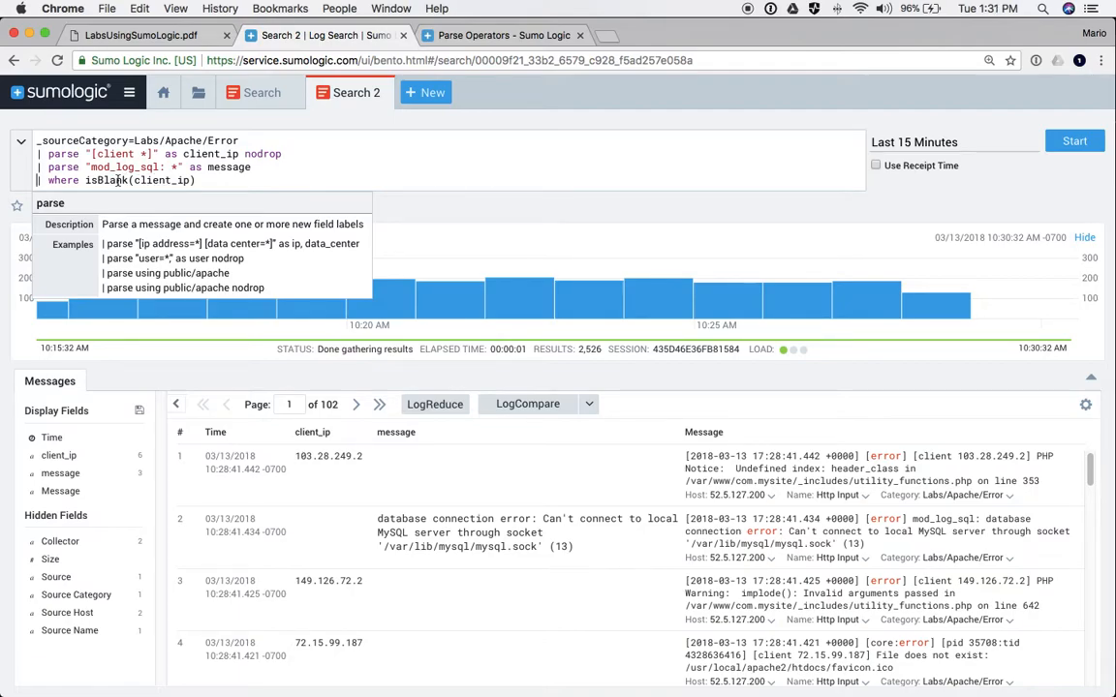
pyautogui.press('Return')
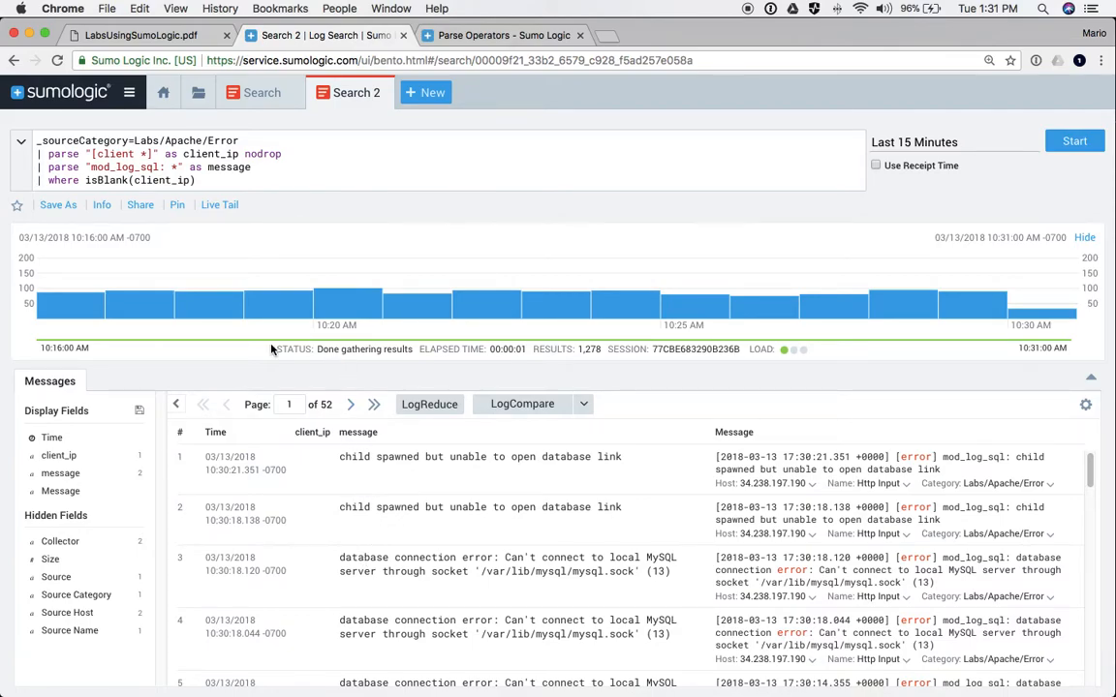
# - Copy step 8's Labs/Github committer query from the lab guide and run it in place of Search 2's query
pyautogui.click(149, 38)
pyautogui.scroll(-3, 375, 612)
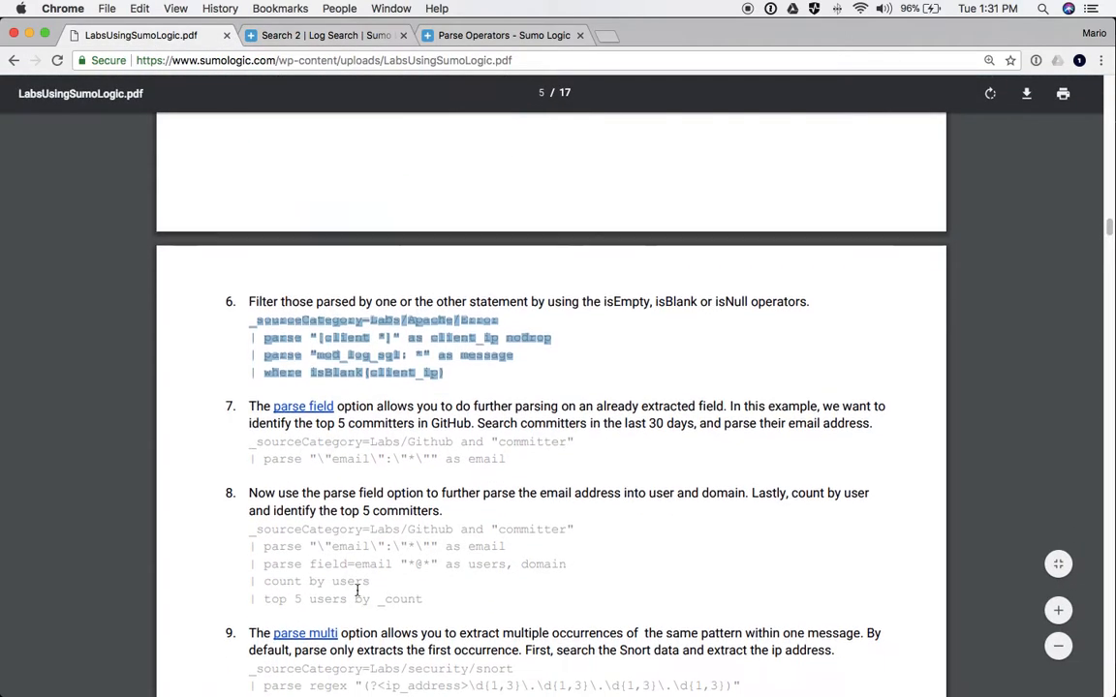
pyautogui.scroll(-1, 325, 540)
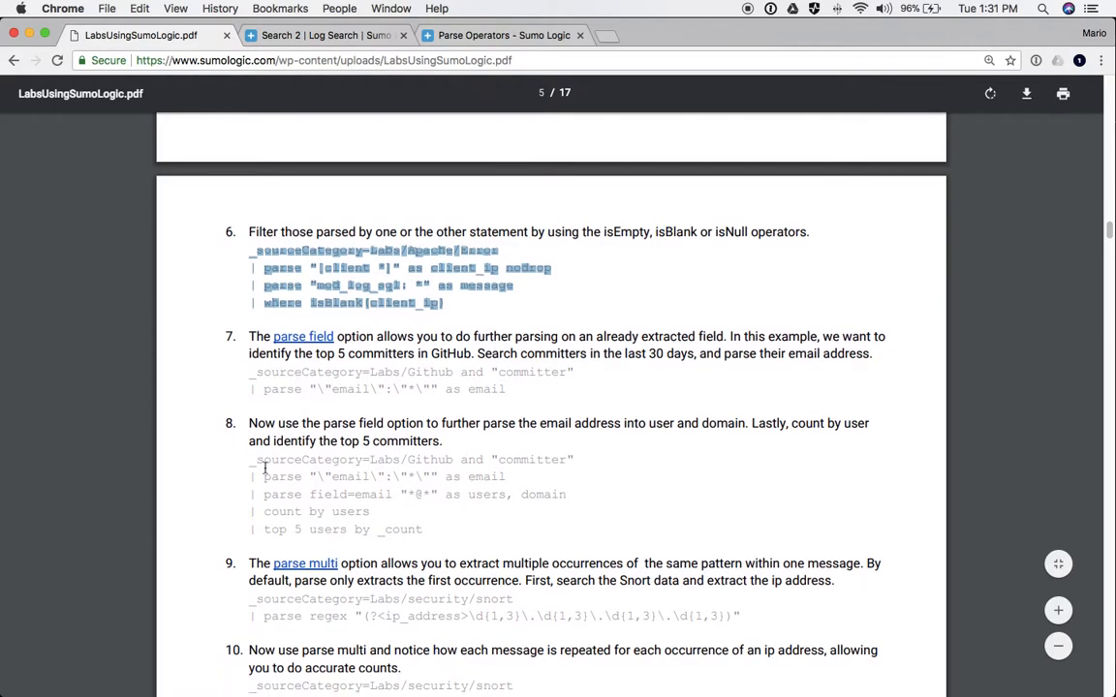
pyautogui.moveTo(248, 459); pyautogui.dragTo(441, 528)
pyautogui.press('super+c')
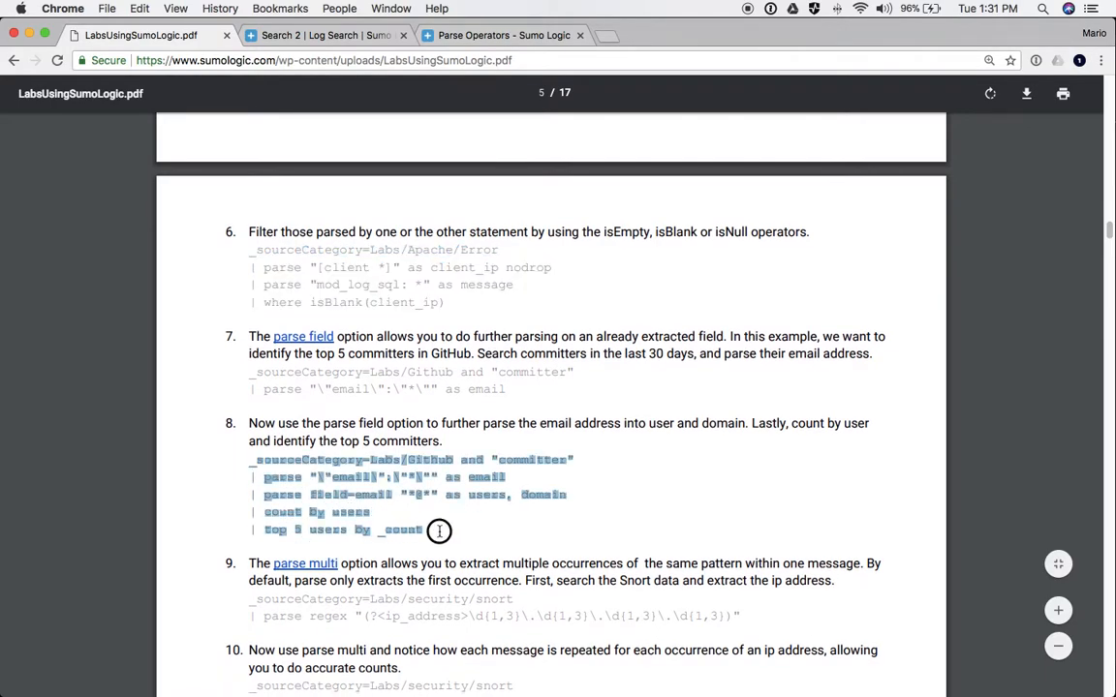
pyautogui.click(465, 35)
pyautogui.click(338, 40)
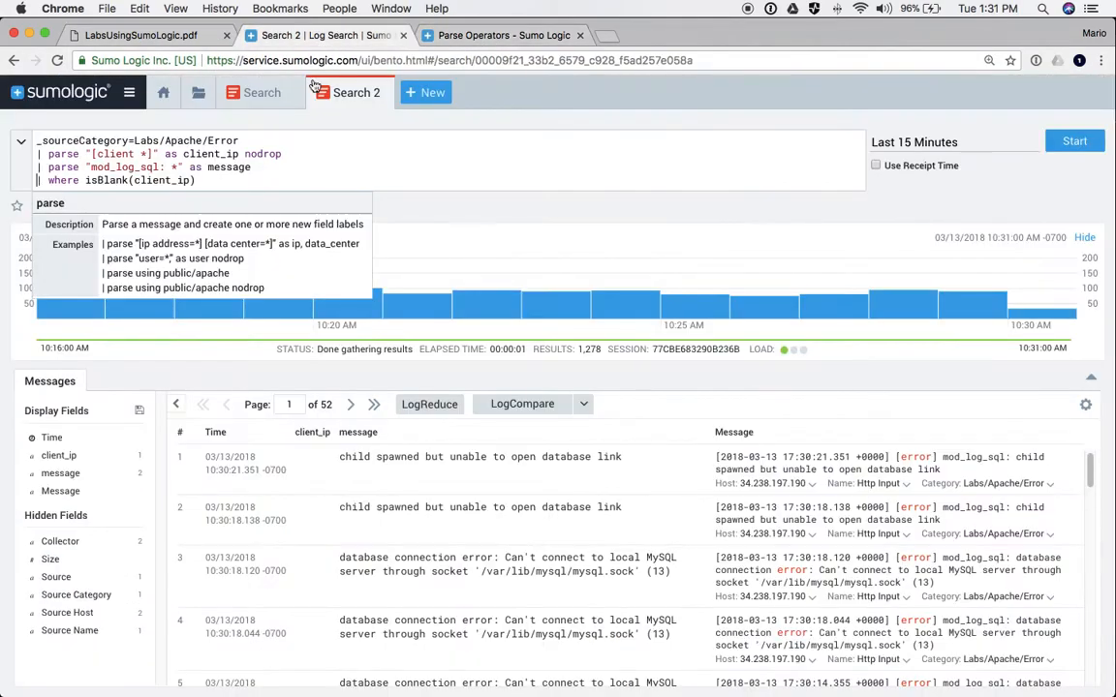
pyautogui.moveTo(206, 180); pyautogui.dragTo(35, 142)
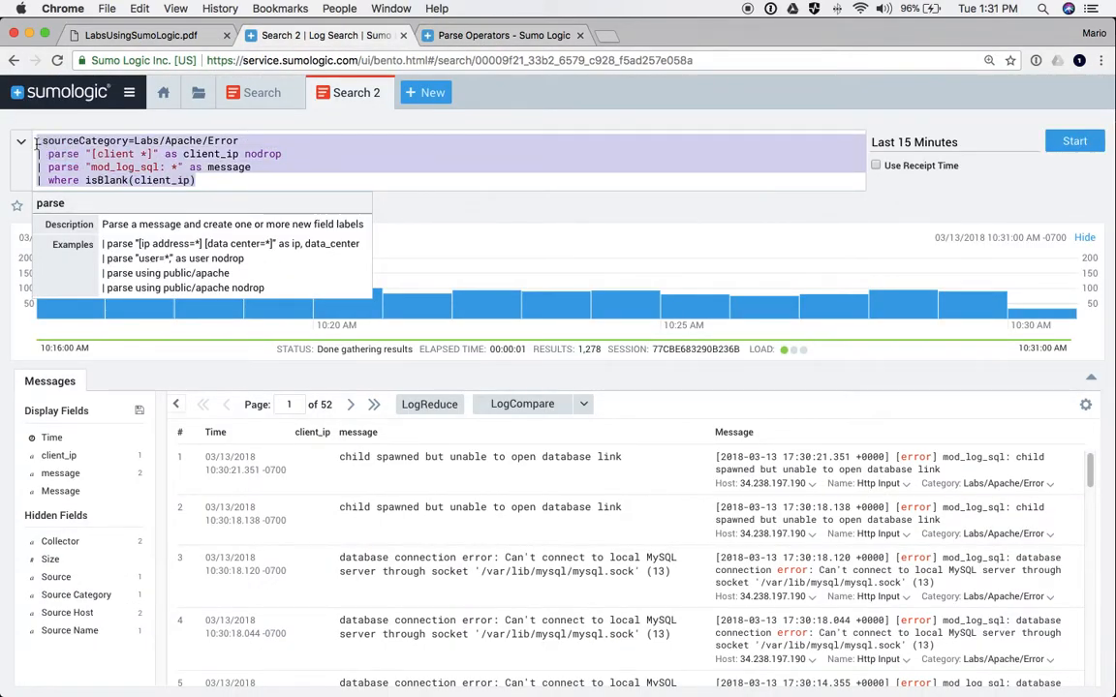
pyautogui.press('super+v')
pyautogui.press('Return')
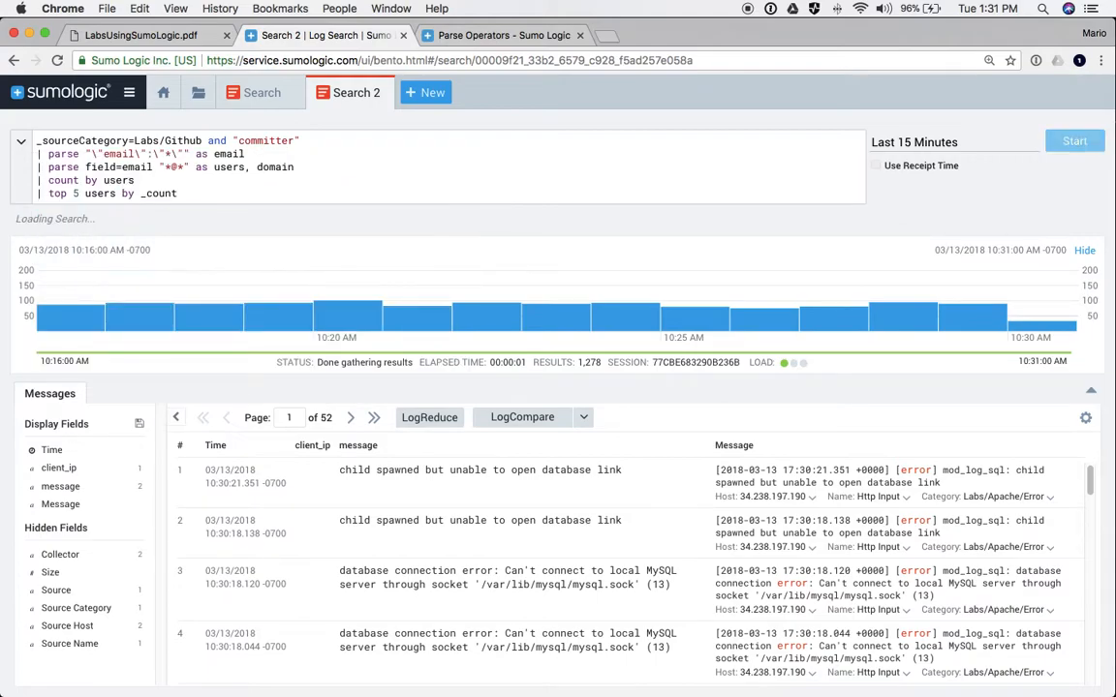
# - Comment out the parse field line of the Labs/Github committer query with //
pyautogui.doubleClick(103, 168)
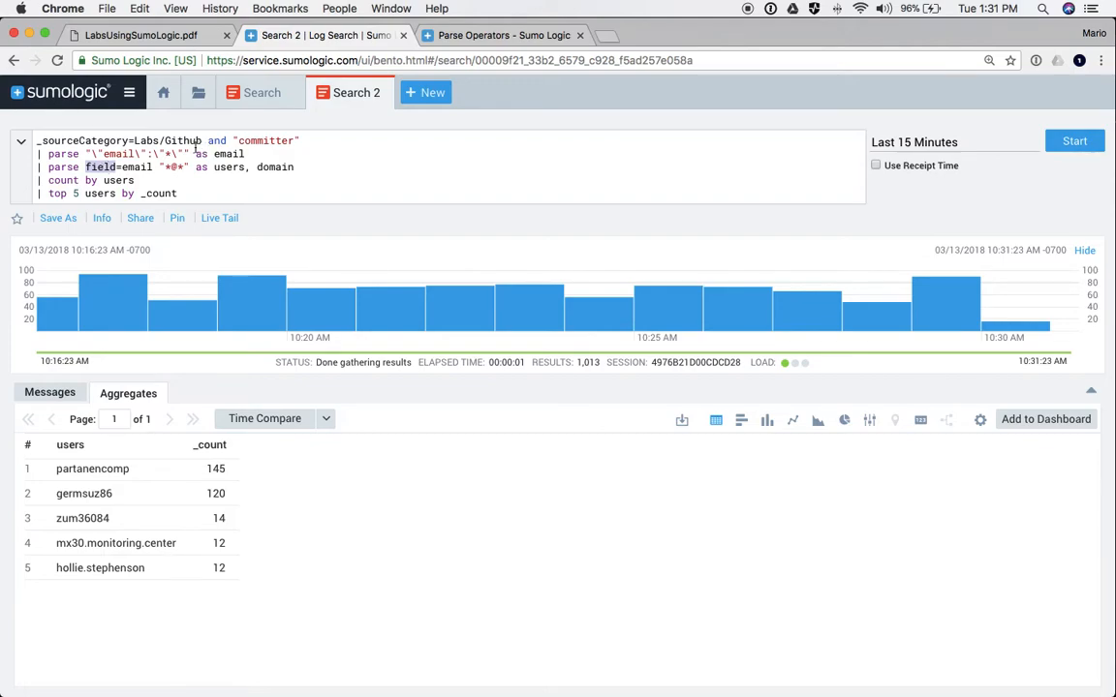
pyautogui.moveTo(37, 141); pyautogui.dragTo(213, 142)
pyautogui.doubleClick(254, 142)
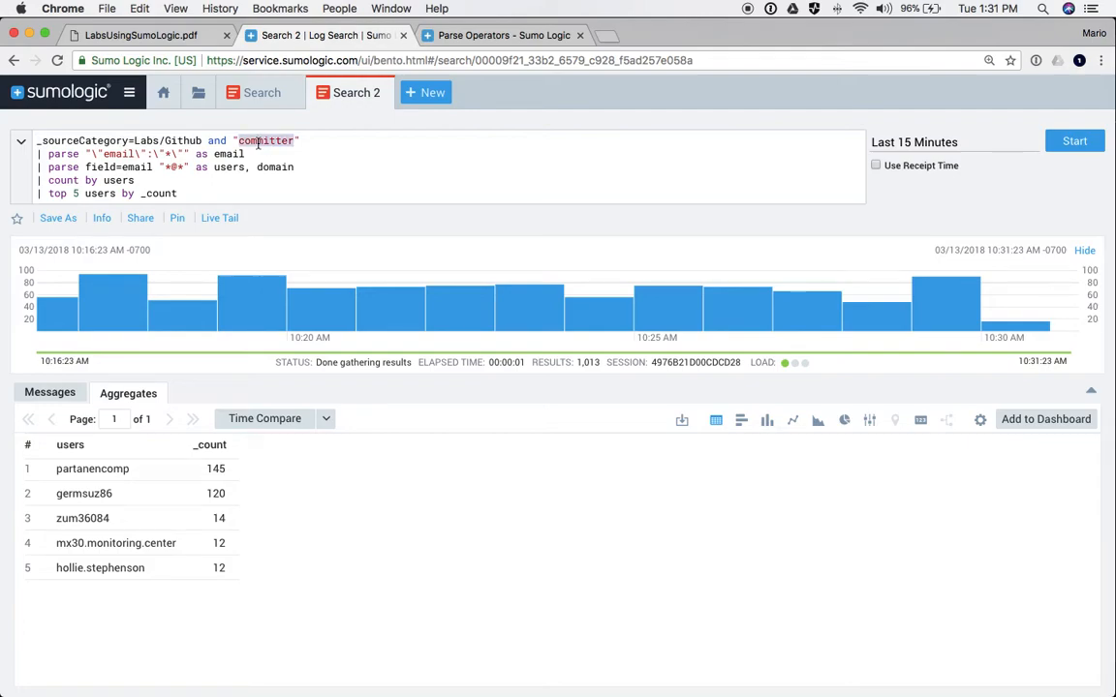
pyautogui.click(37, 153)
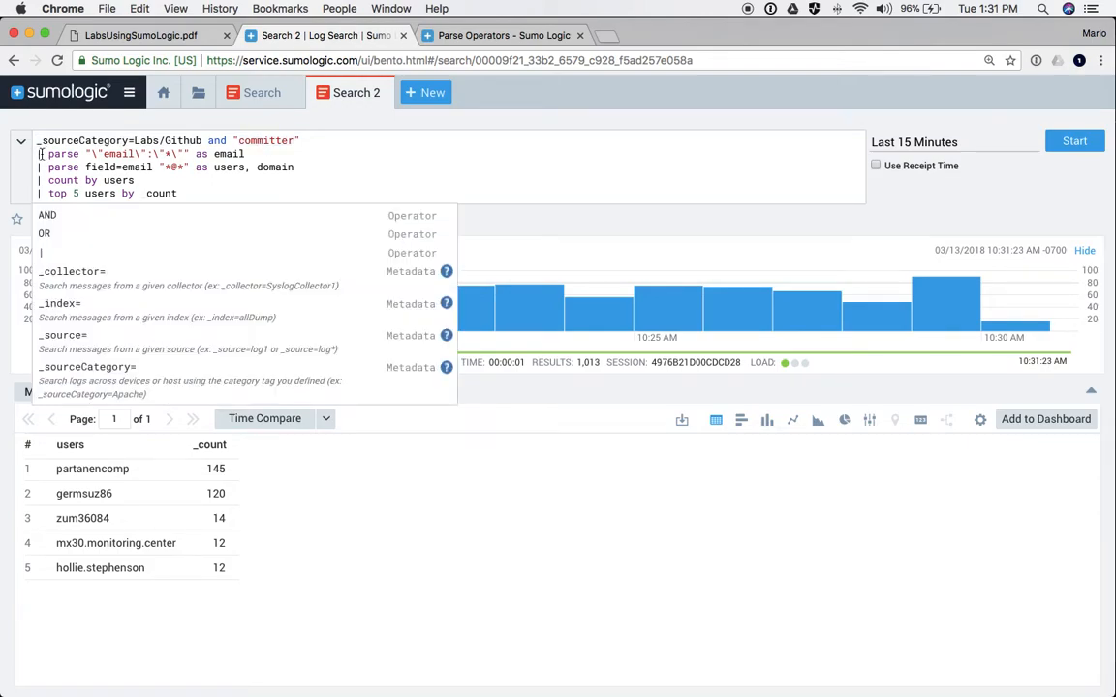
pyautogui.click(39, 166)
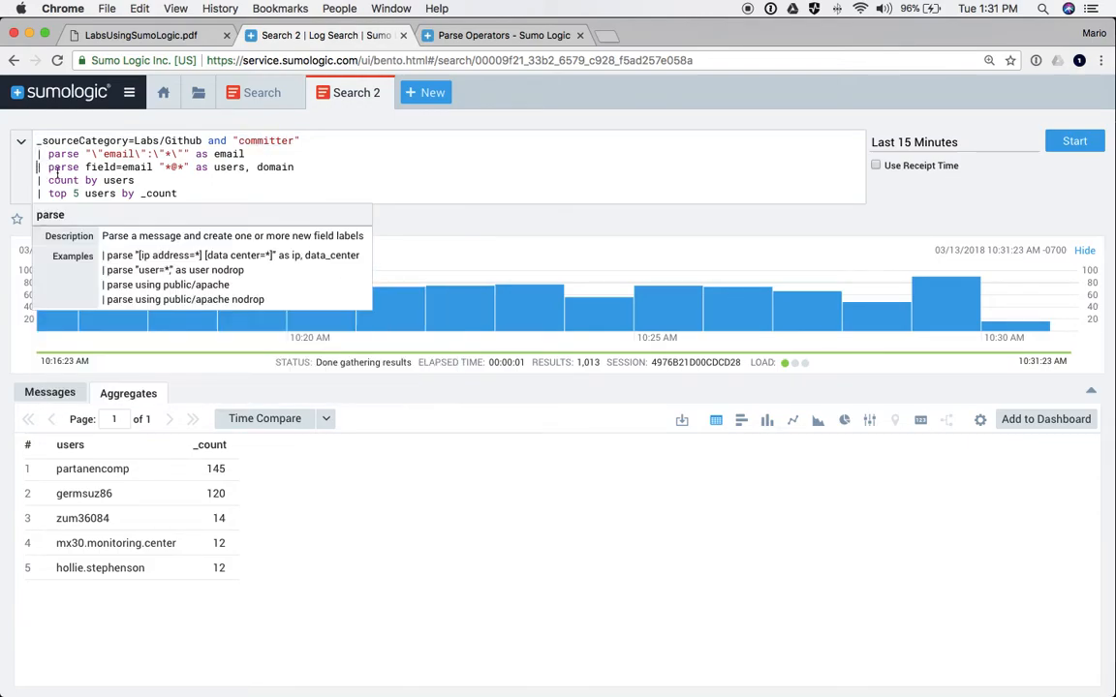
pyautogui.write('//')
# - Comment out the count by users and top 5 lines, then run with only the email parse
pyautogui.click(37, 180)
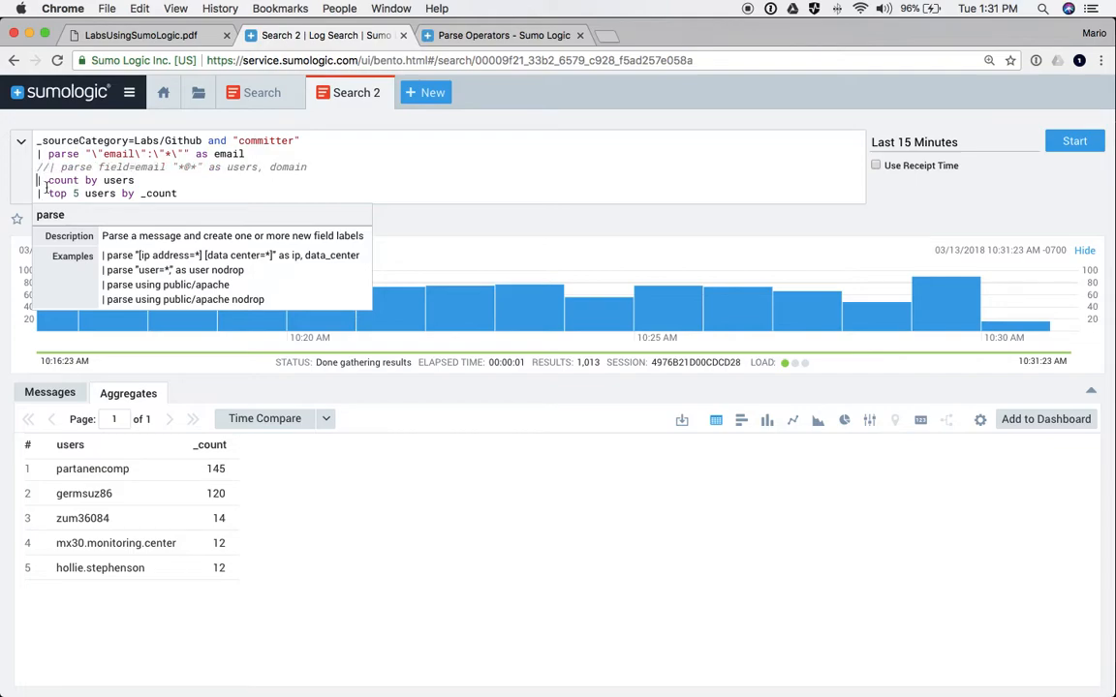
pyautogui.write('//')
pyautogui.click(37, 193)
pyautogui.write('//')
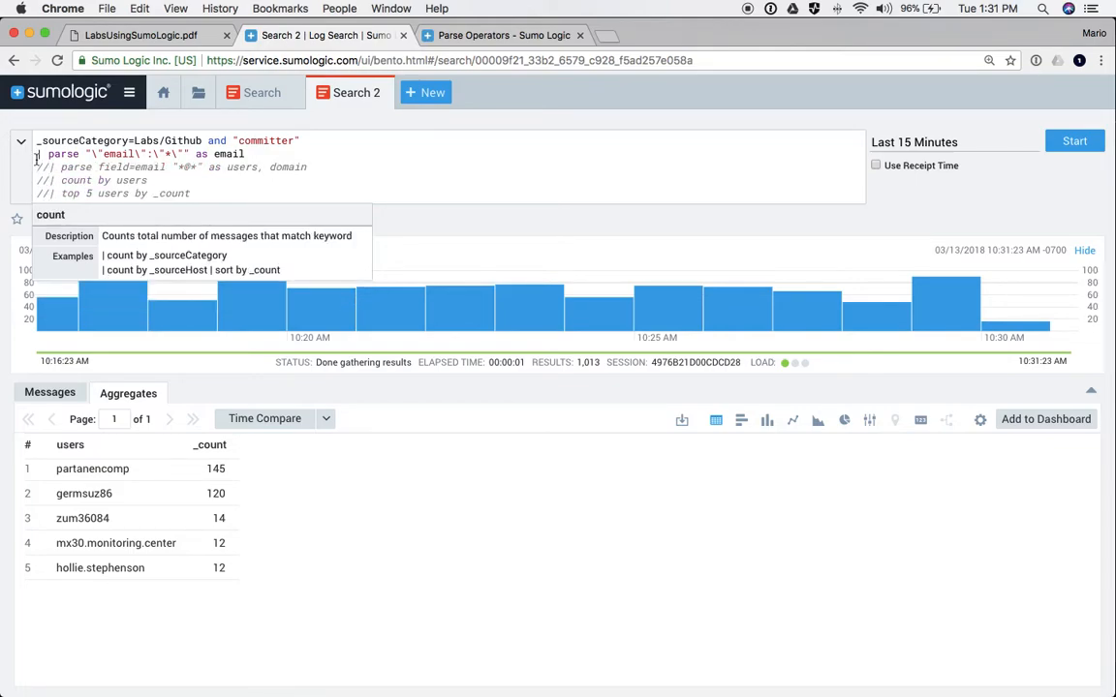
pyautogui.click(37, 158)
pyautogui.doubleClick(263, 141)
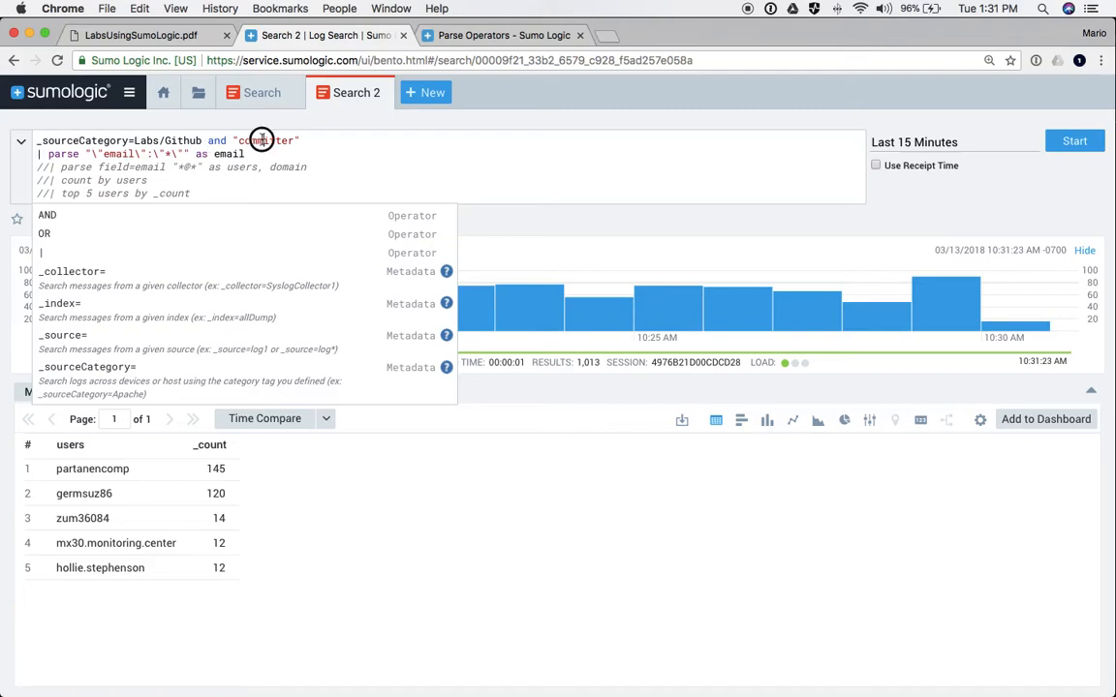
pyautogui.doubleClick(118, 154)
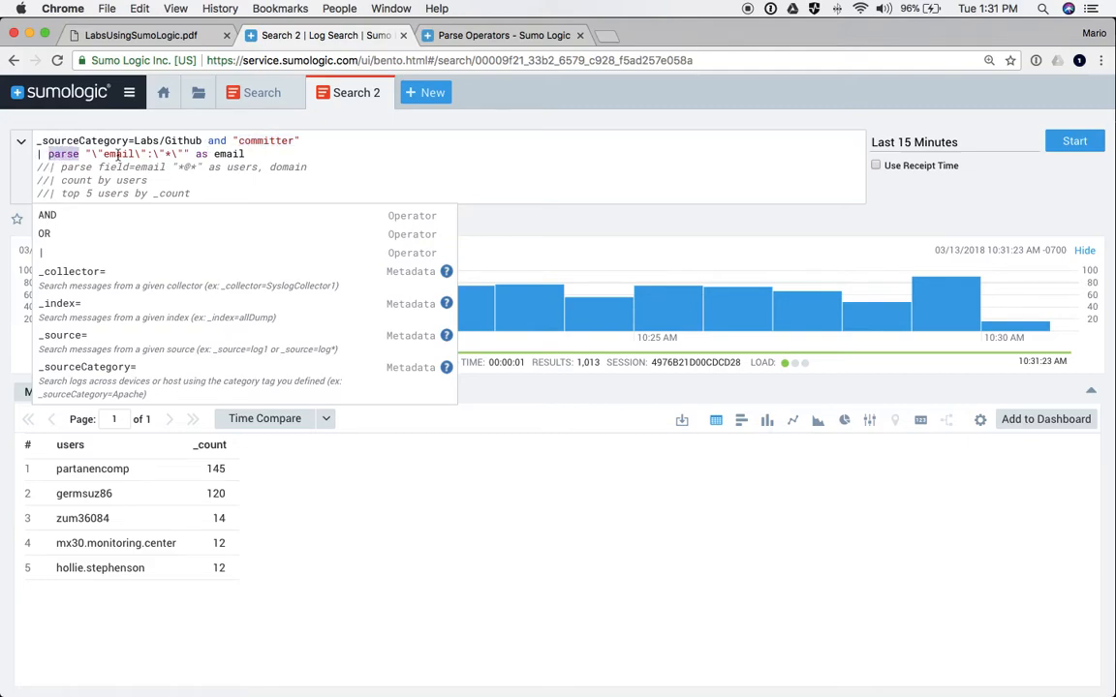
pyautogui.click(162, 153)
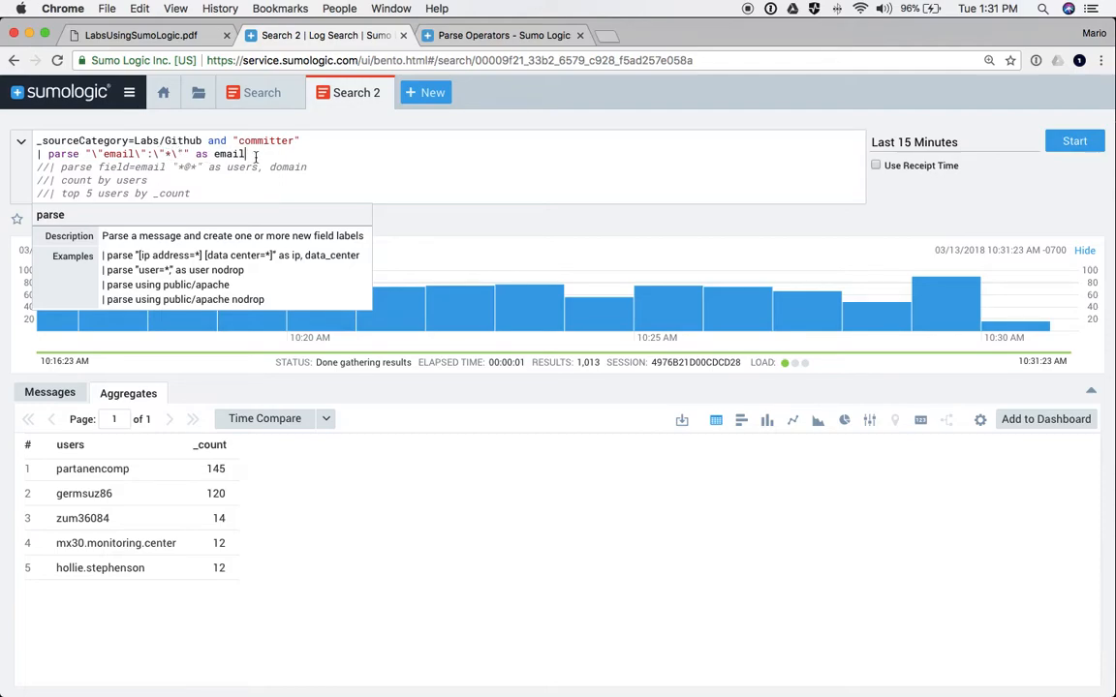
pyautogui.press('Return')
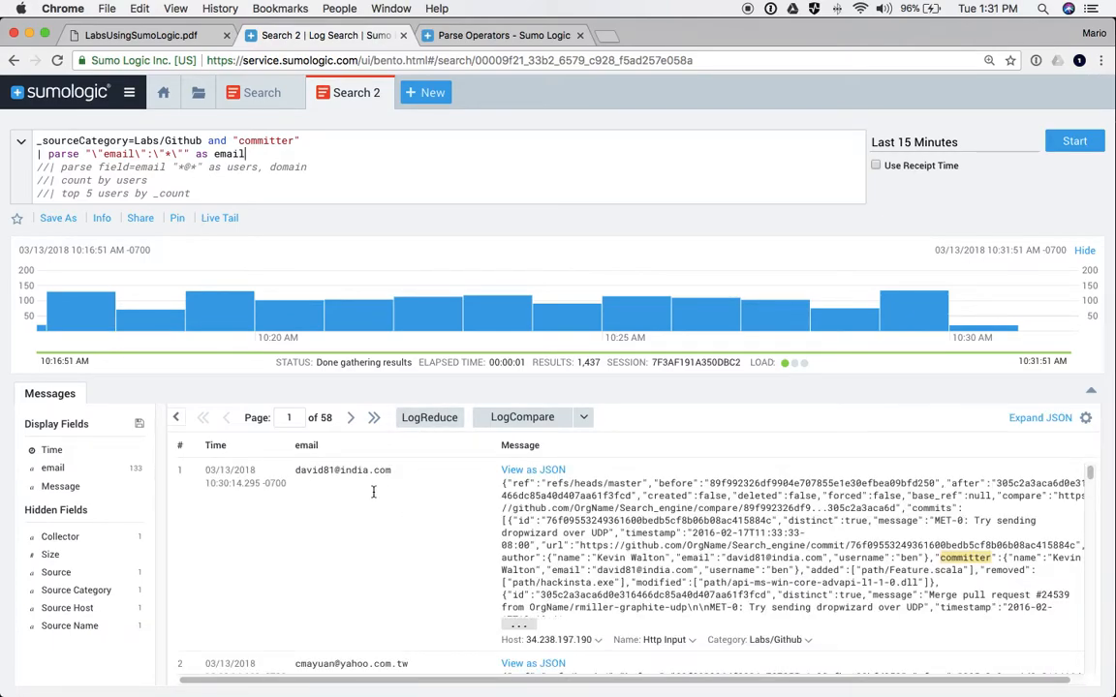
# - Copy the first row's extracted email address to the clipboard
pyautogui.moveTo(294, 469); pyautogui.dragTo(391, 471)
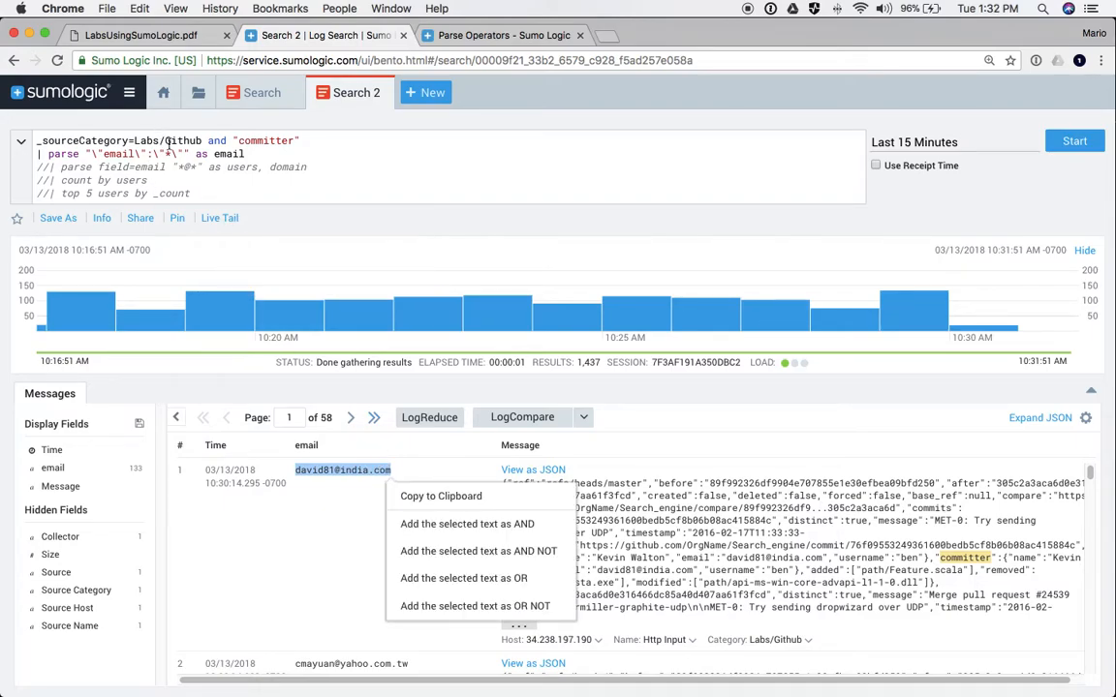
pyautogui.click(548, 496)
pyautogui.scroll(-20, 381, 557)
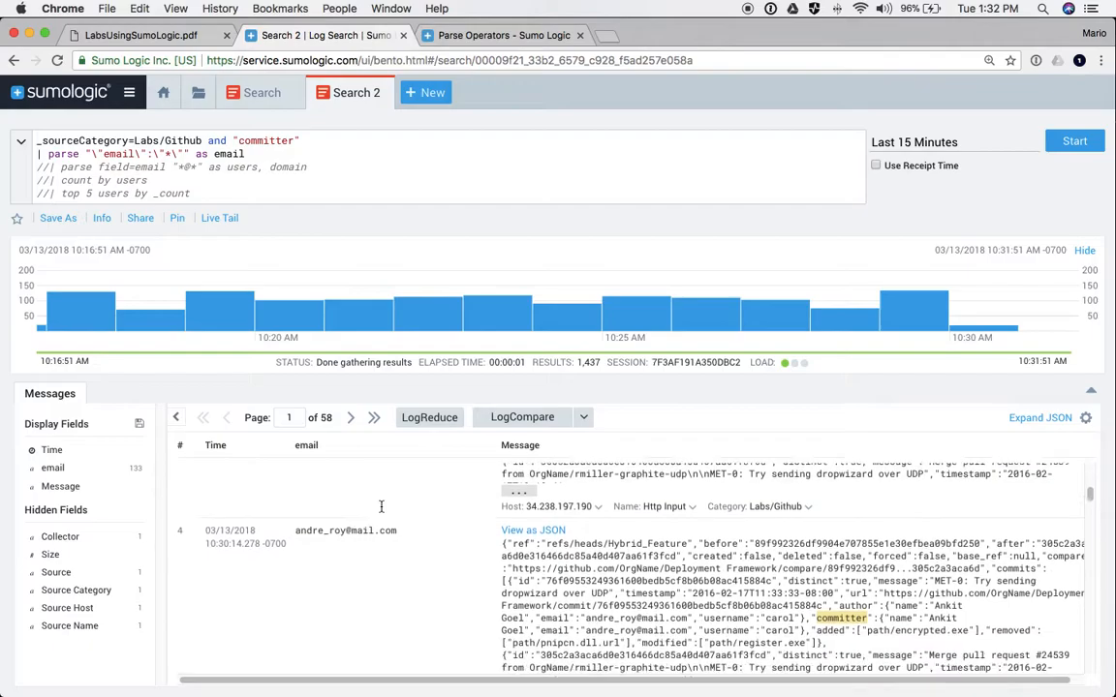
pyautogui.scroll(20, 381, 556)
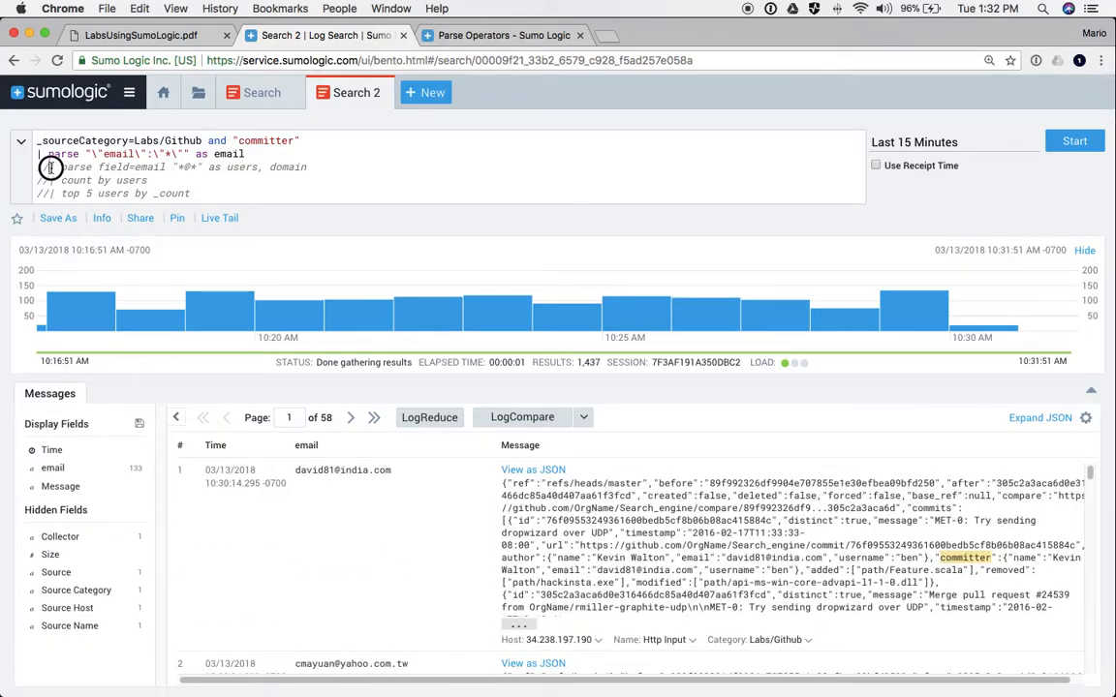
pyautogui.click(94, 169)
# - Uncomment the parse field=email *@* split line and rerun, adding users and domain columns (1,065 results)
pyautogui.press('super+slash')
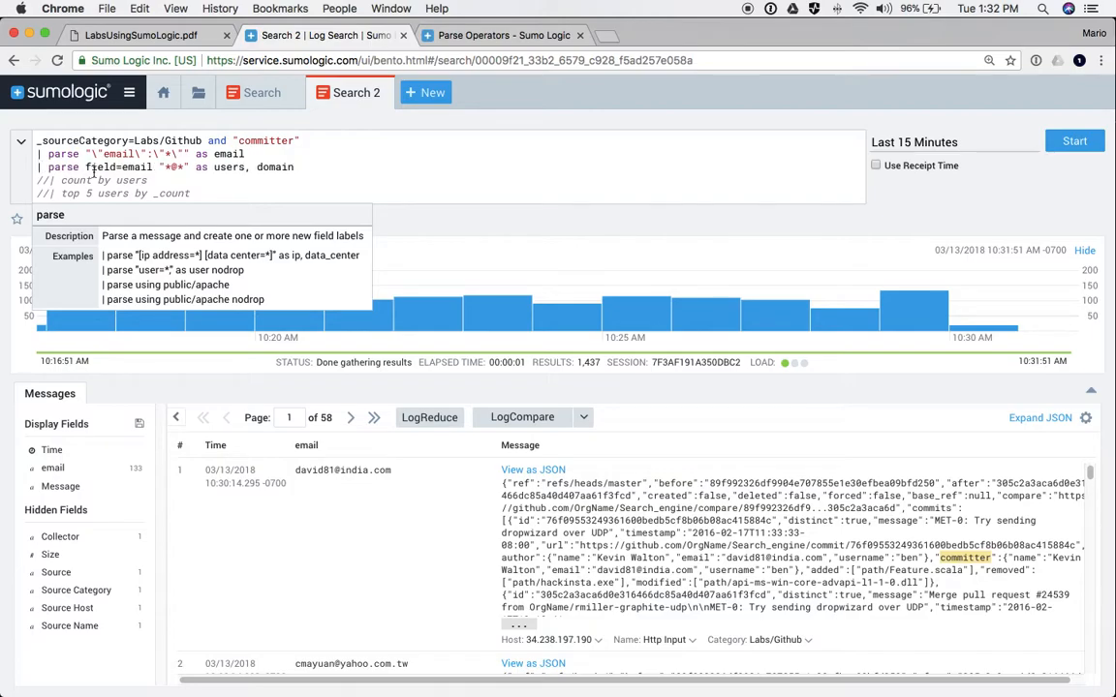
pyautogui.doubleClick(362, 469)
pyautogui.moveTo(391, 470); pyautogui.dragTo(394, 470)
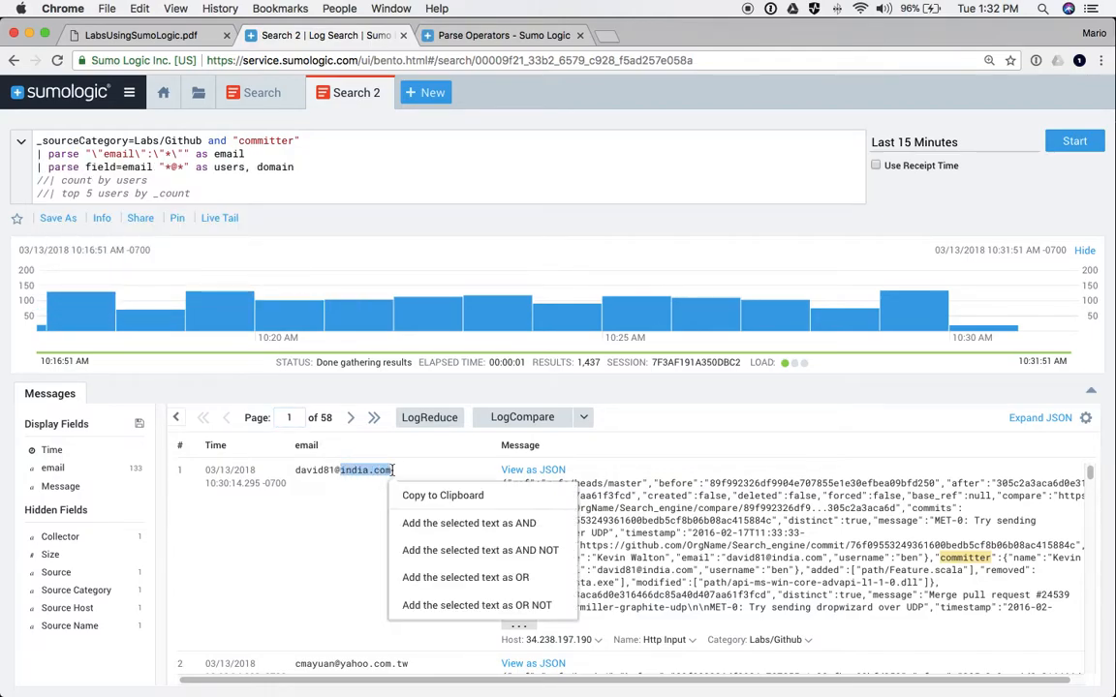
pyautogui.moveTo(297, 470); pyautogui.dragTo(341, 471)
pyautogui.click(355, 469)
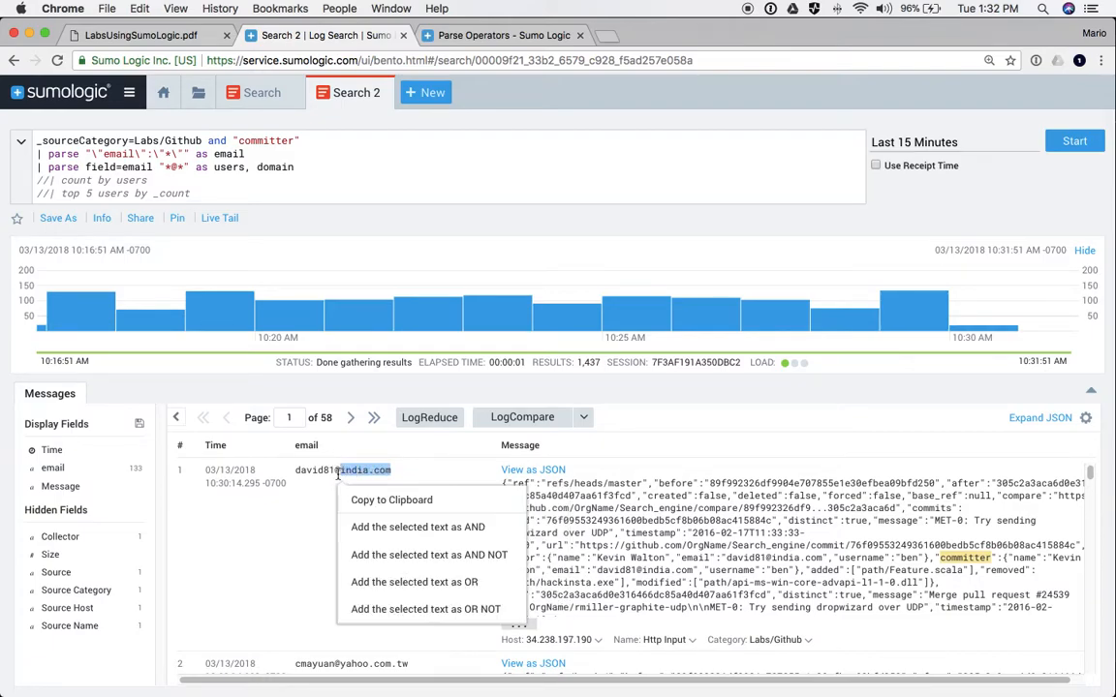
pyautogui.click(158, 166)
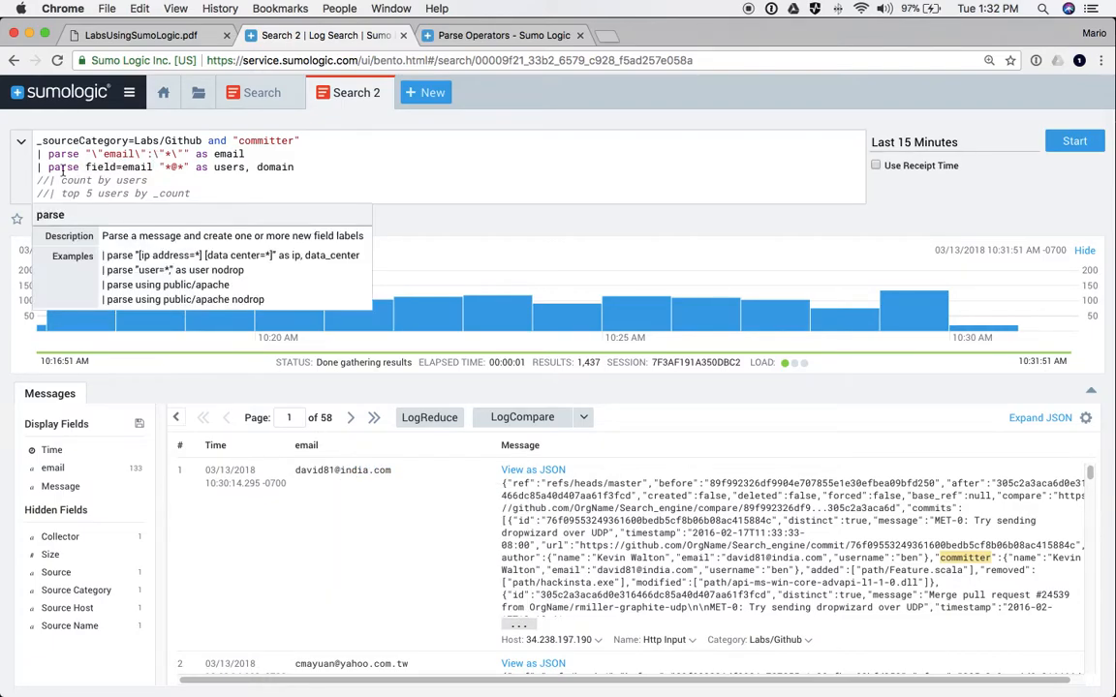
pyautogui.doubleClick(99, 166)
pyautogui.doubleClick(137, 167)
pyautogui.click(169, 167)
pyautogui.click(1074, 143)
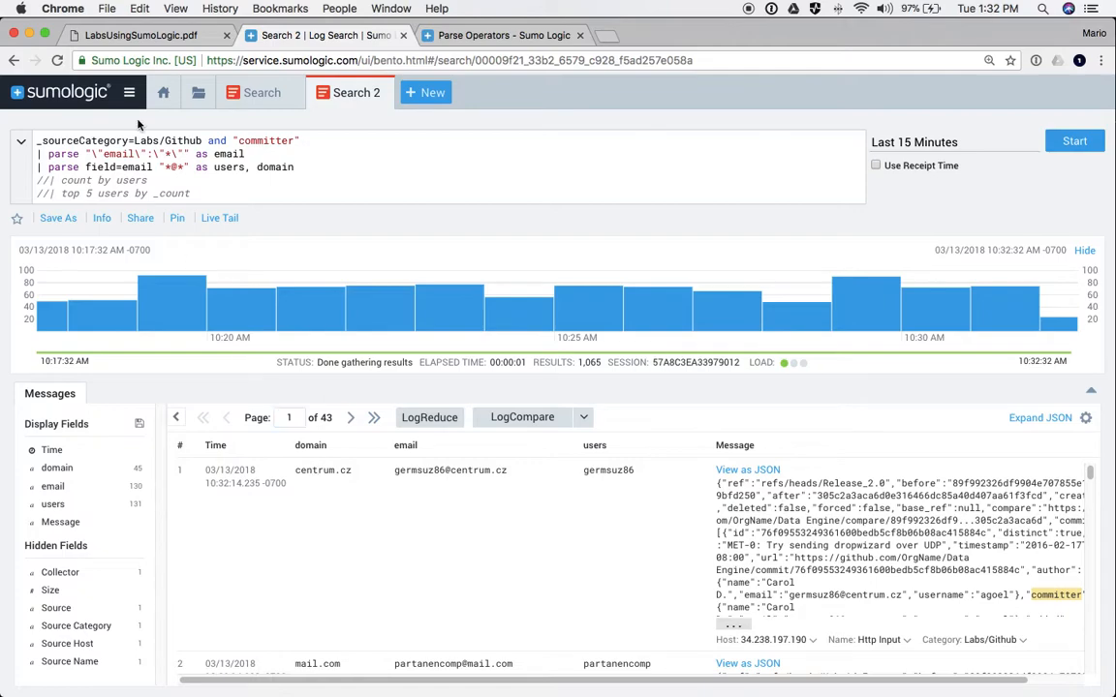
# - Add a | where domain="gmail.com" filter line and run the search
pyautogui.click(38, 180)
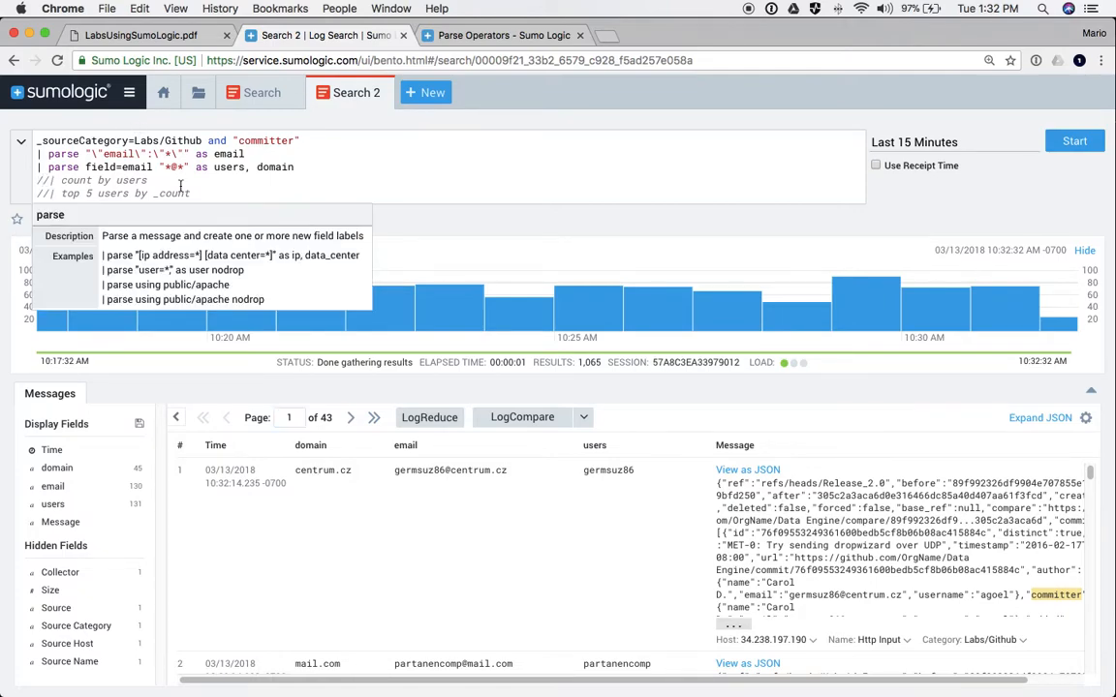
pyautogui.press('Return')
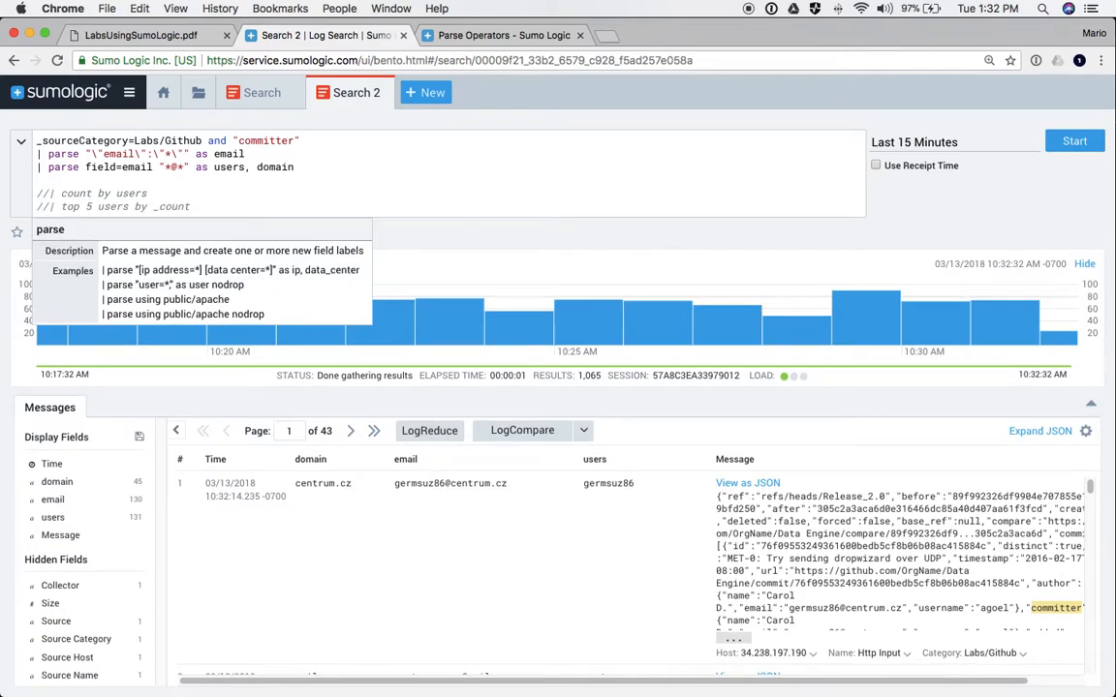
pyautogui.write('| where d')
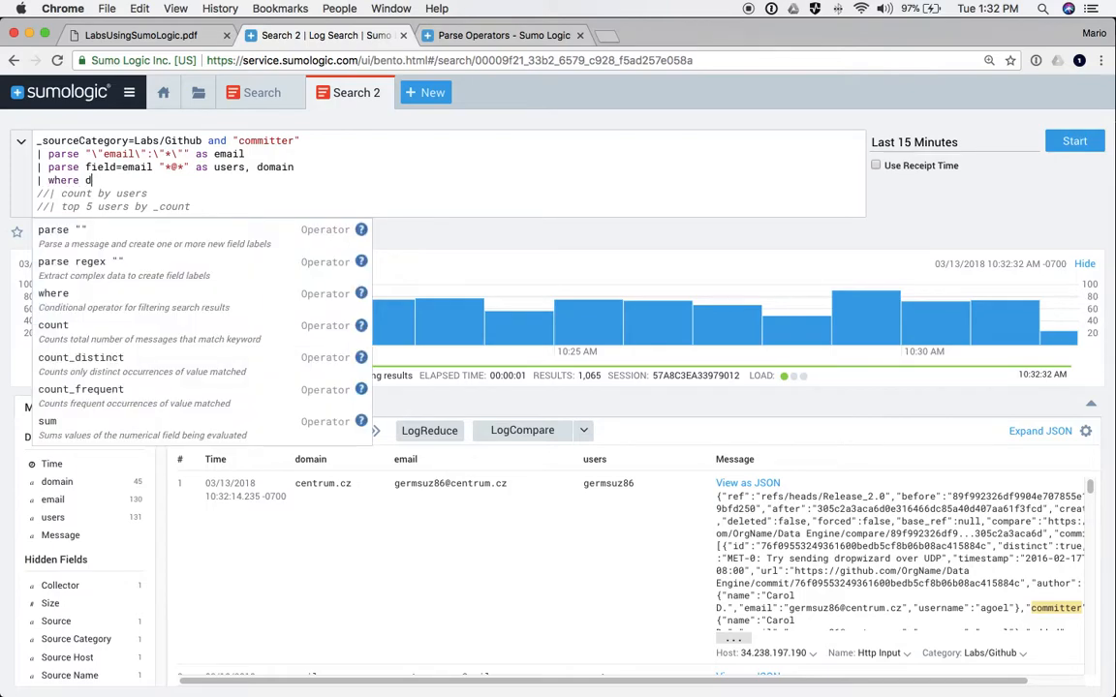
pyautogui.write('omain')
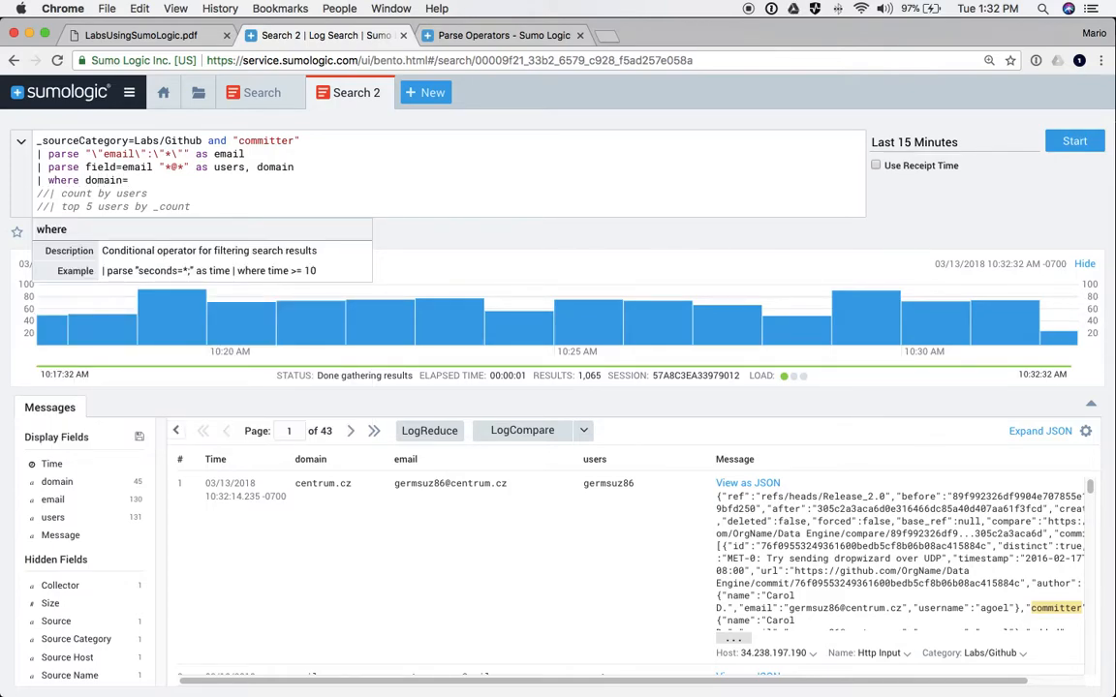
pyautogui.write('=gmail.com')
pyautogui.click(129, 180)
pyautogui.write('"')
pyautogui.click(171, 180)
pyautogui.write('"')
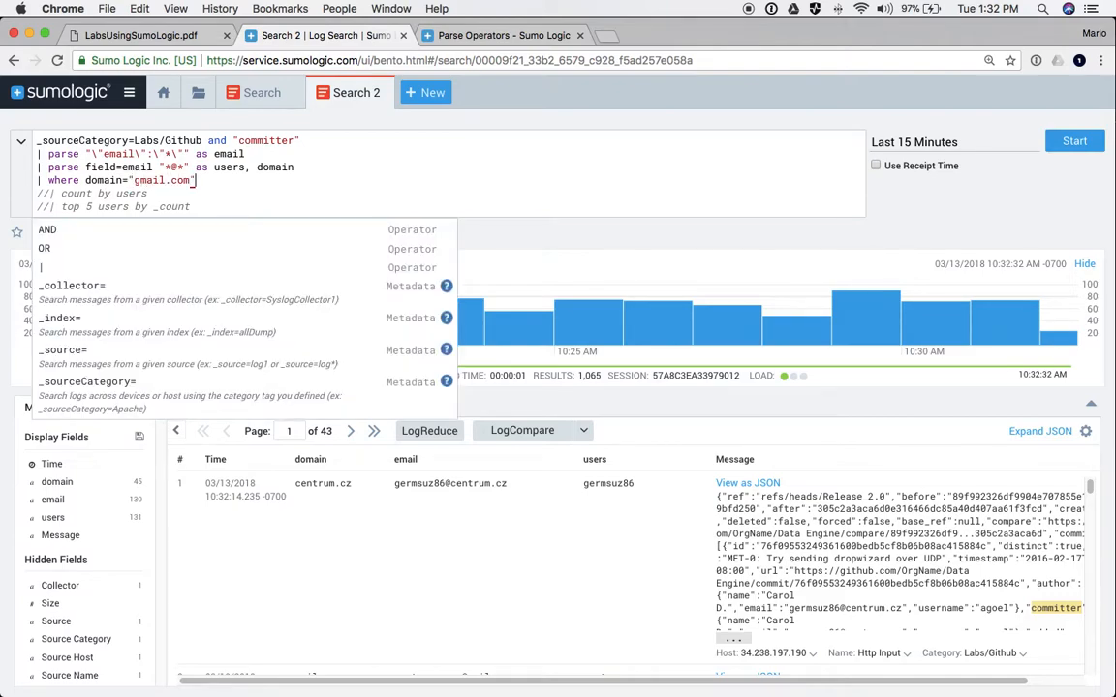
pyautogui.press('Right')
pyautogui.press('Return')
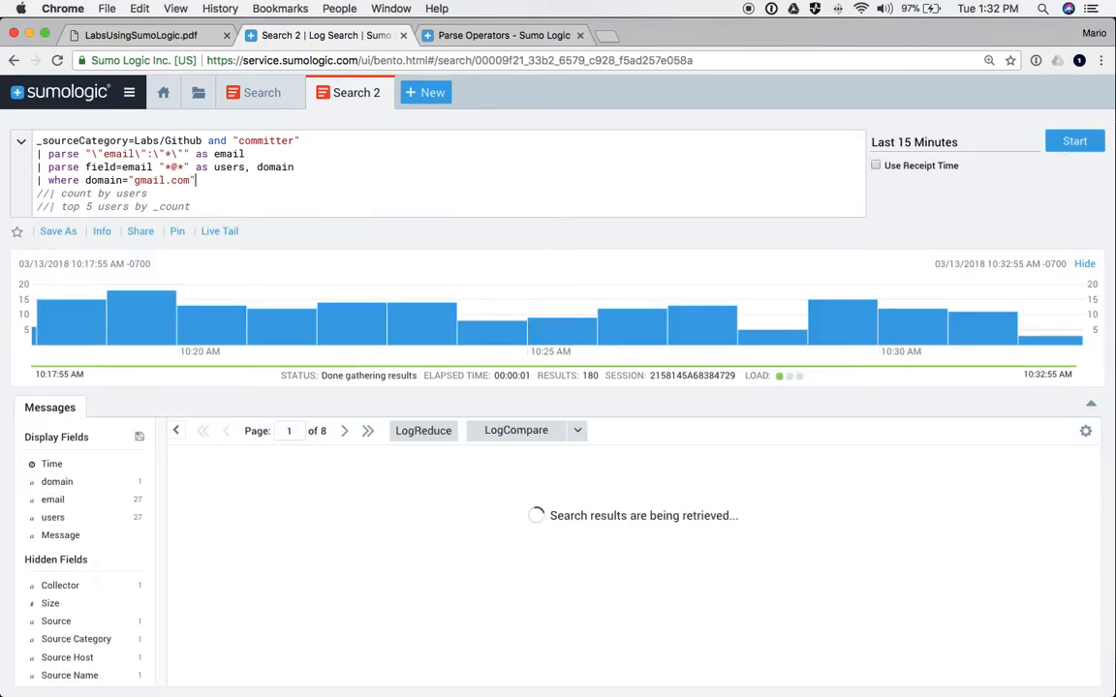
# - Re-enable the count by users line and rerun the search
pyautogui.click(48, 193)
pyautogui.press('BackSpace')
pyautogui.press('BackSpace')
pyautogui.write('|')
pyautogui.press('Return')
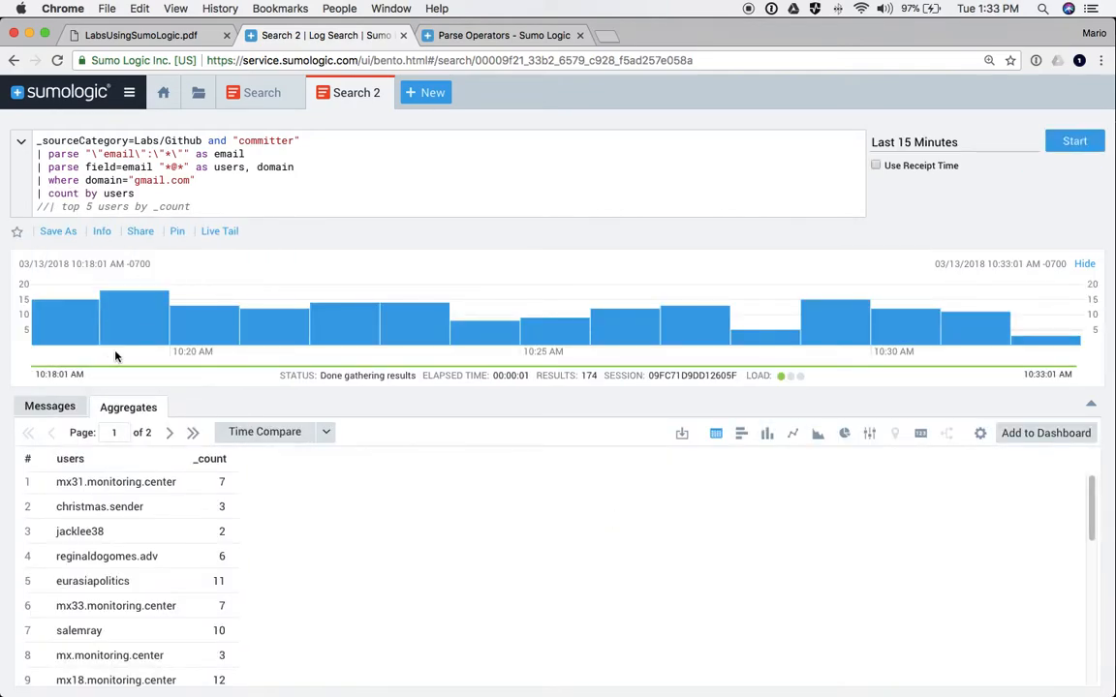
pyautogui.scroll(-10, 114, 523)
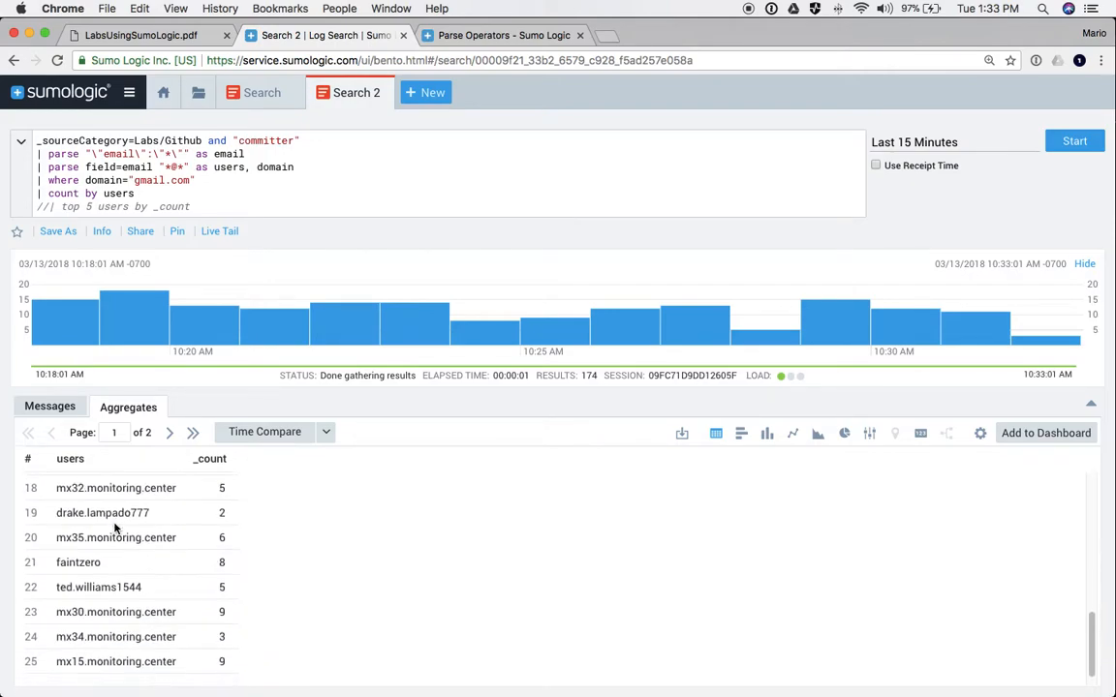
pyautogui.scroll(10, 114, 528)
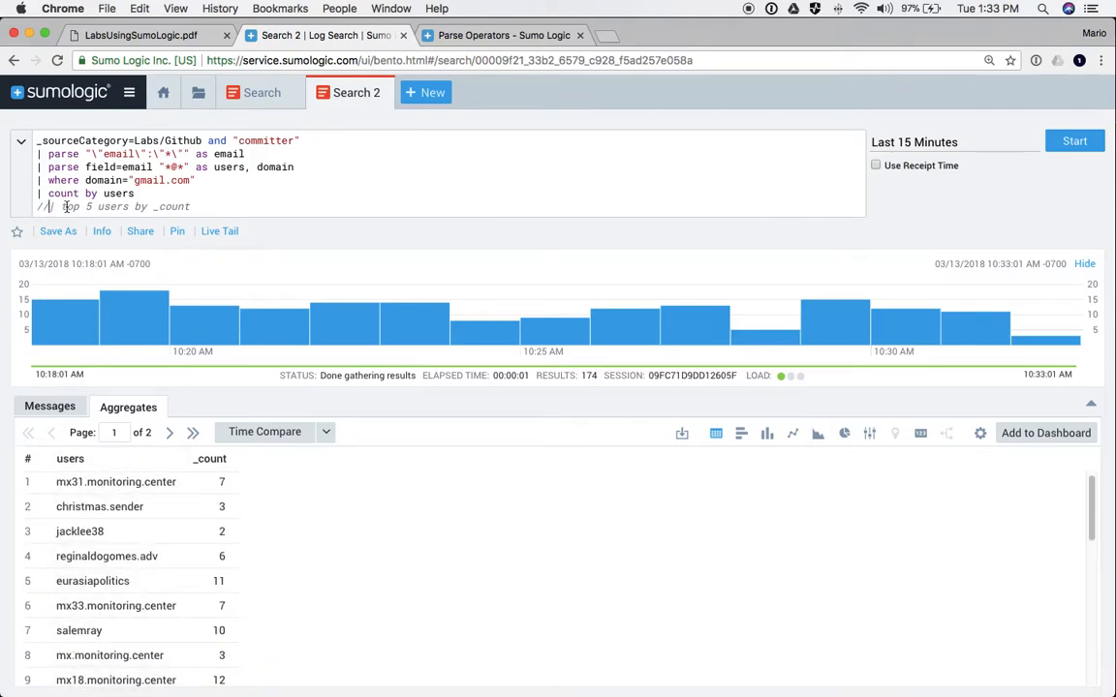
# - Uncomment the top line and change it from top 5 to top 10 users, then rerun
pyautogui.press('BackSpace')
pyautogui.press('BackSpace')
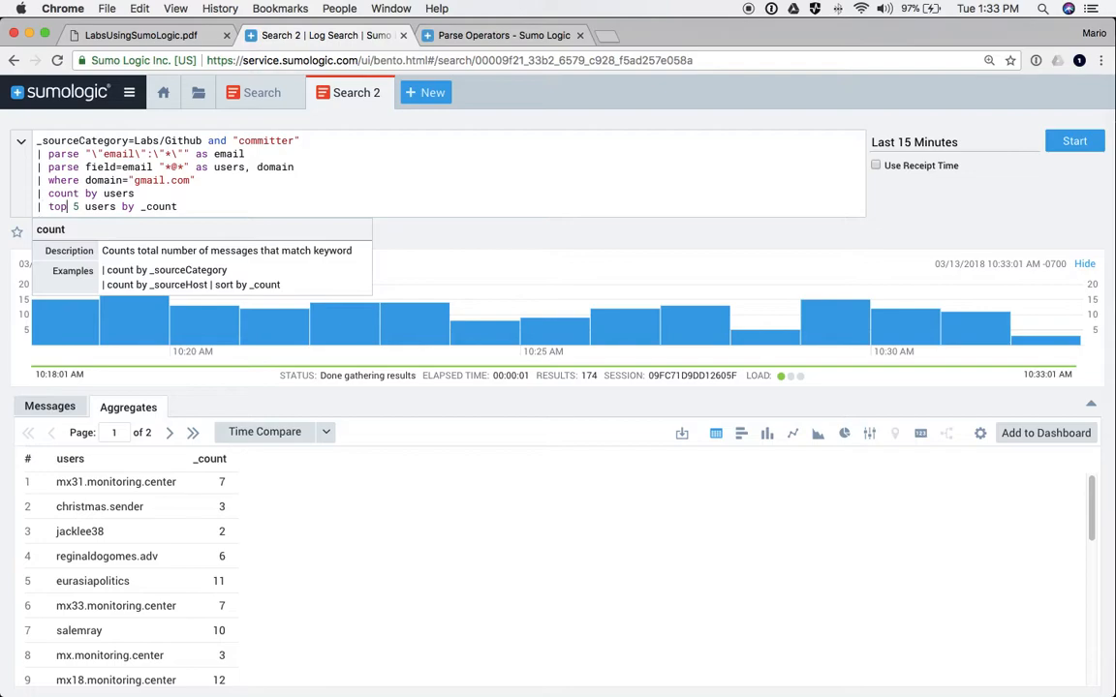
pyautogui.press('Right')
pyautogui.press('Right')
pyautogui.press('BackSpace')
pyautogui.write('10')
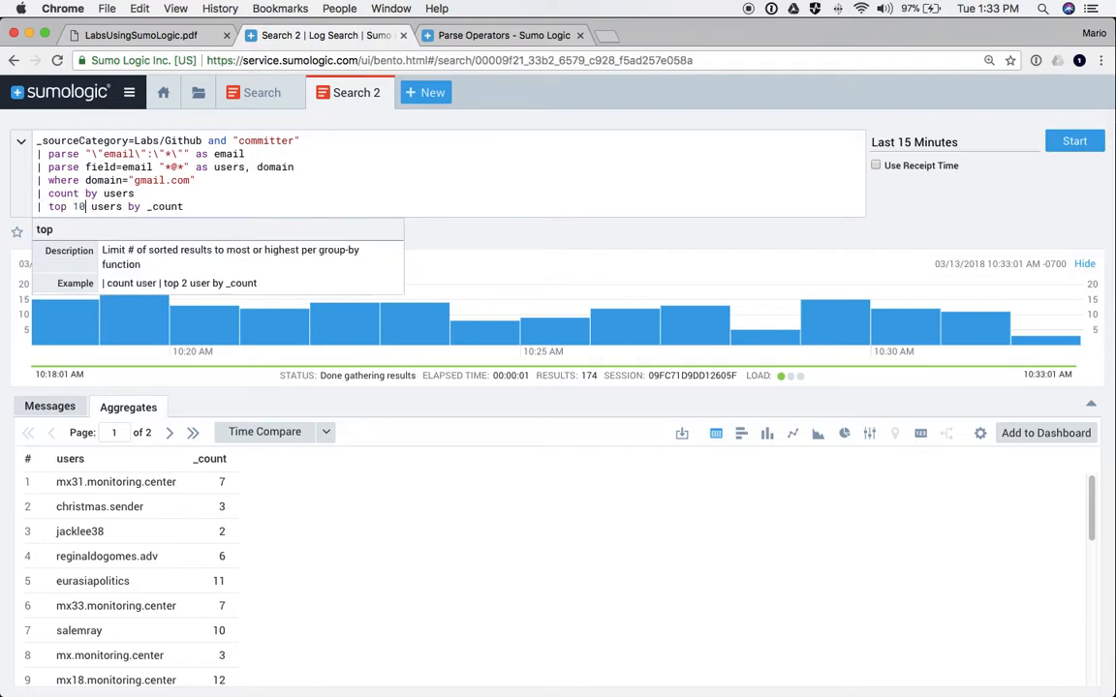
pyautogui.press('Return')
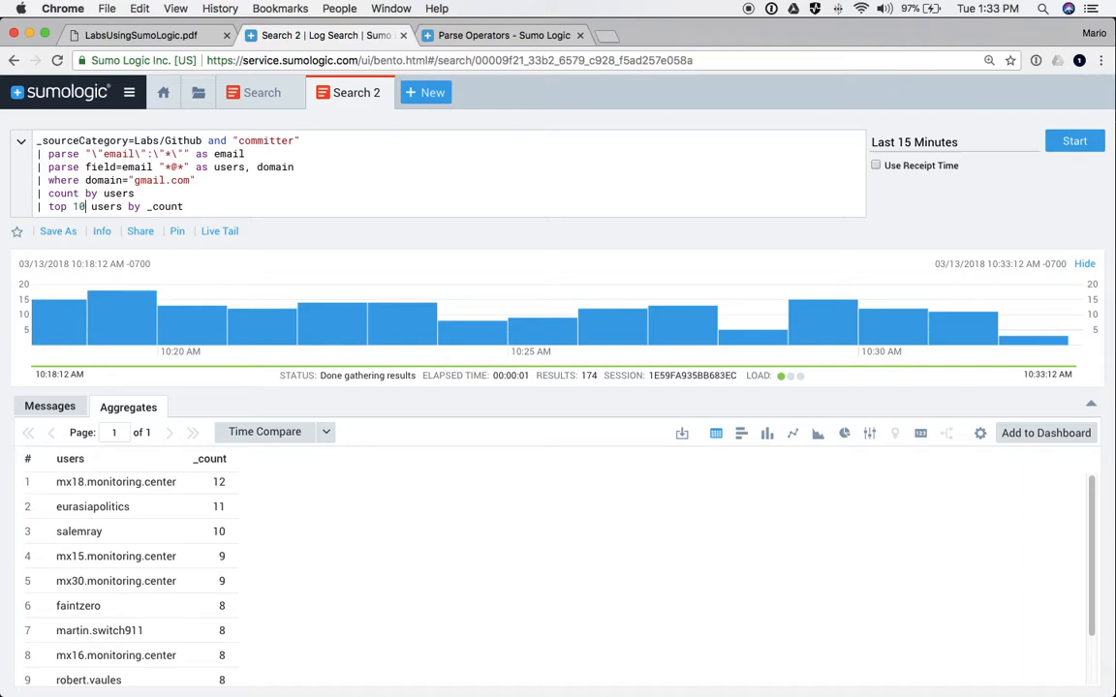
pyautogui.moveTo(33, 162); pyautogui.dragTo(305, 166)
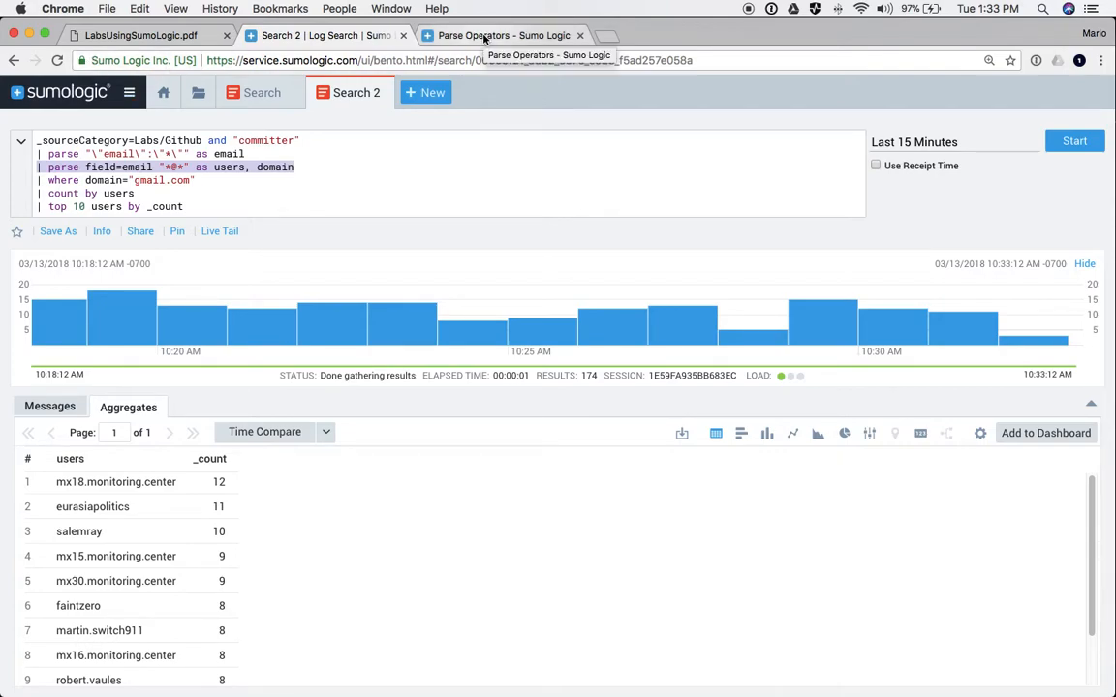
pyautogui.press('super+Tab')
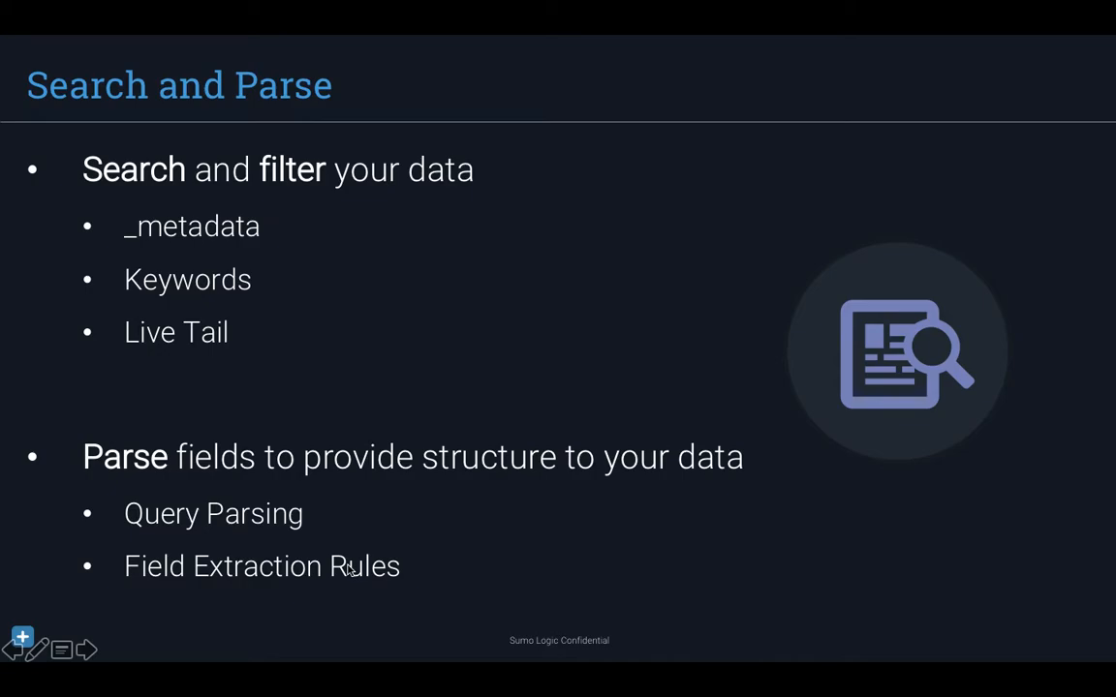
pyautogui.press('super+Tab')
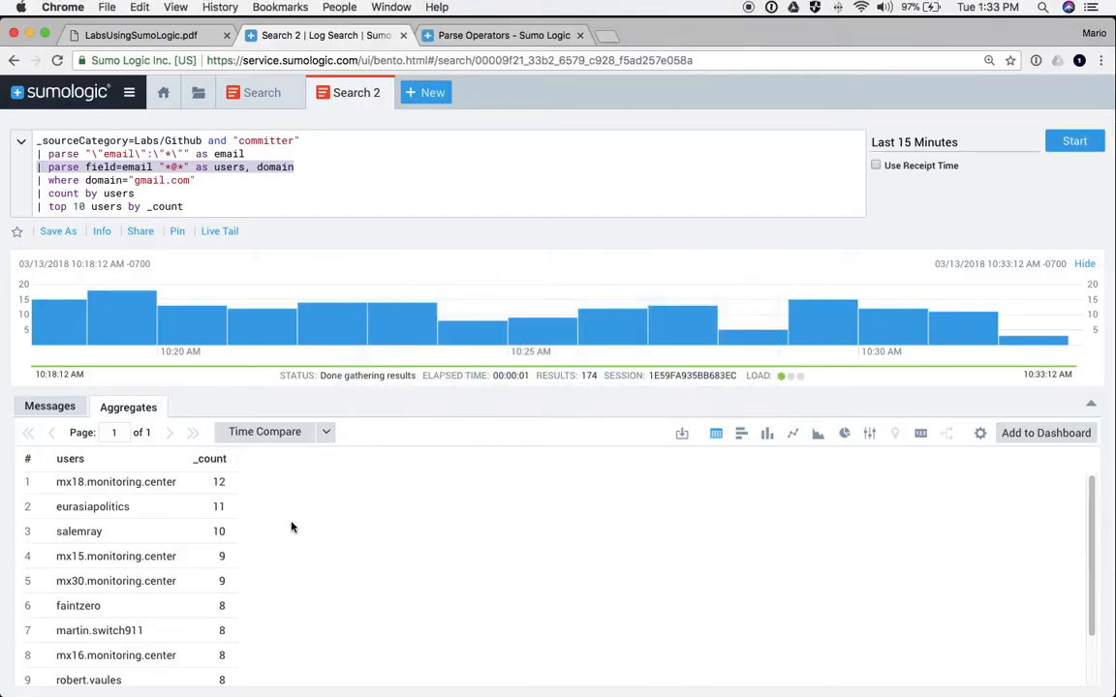
# - Open the Apache Access rule under Manage Data > Settings field extraction rules for editing
pyautogui.click(126, 95)
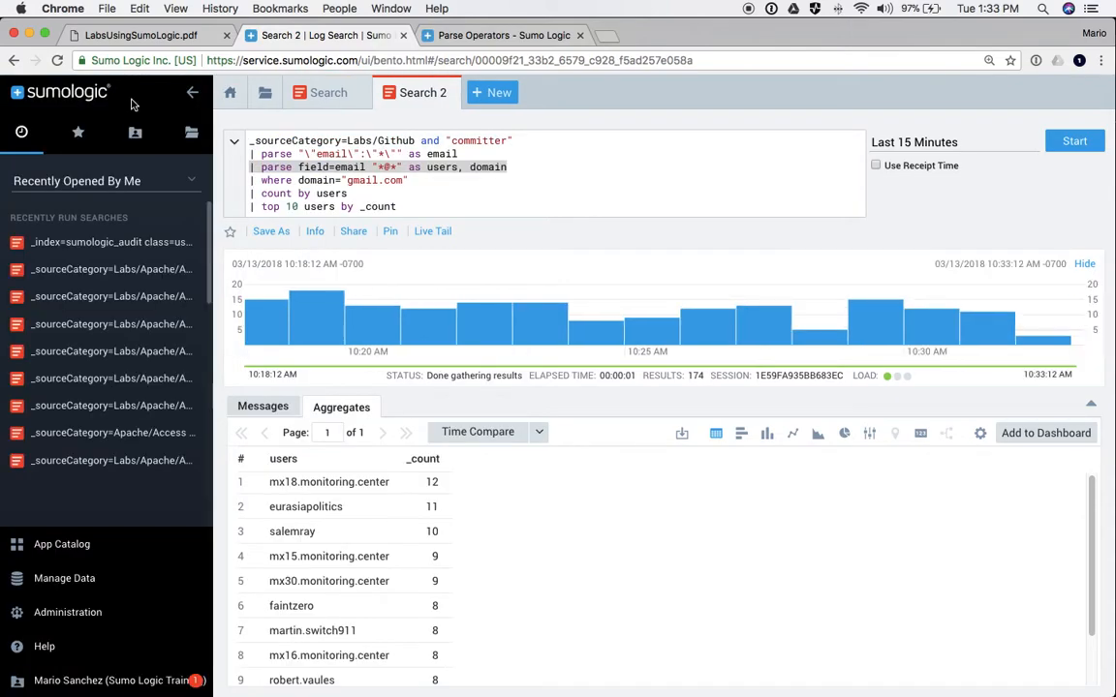
pyautogui.click(39, 612)
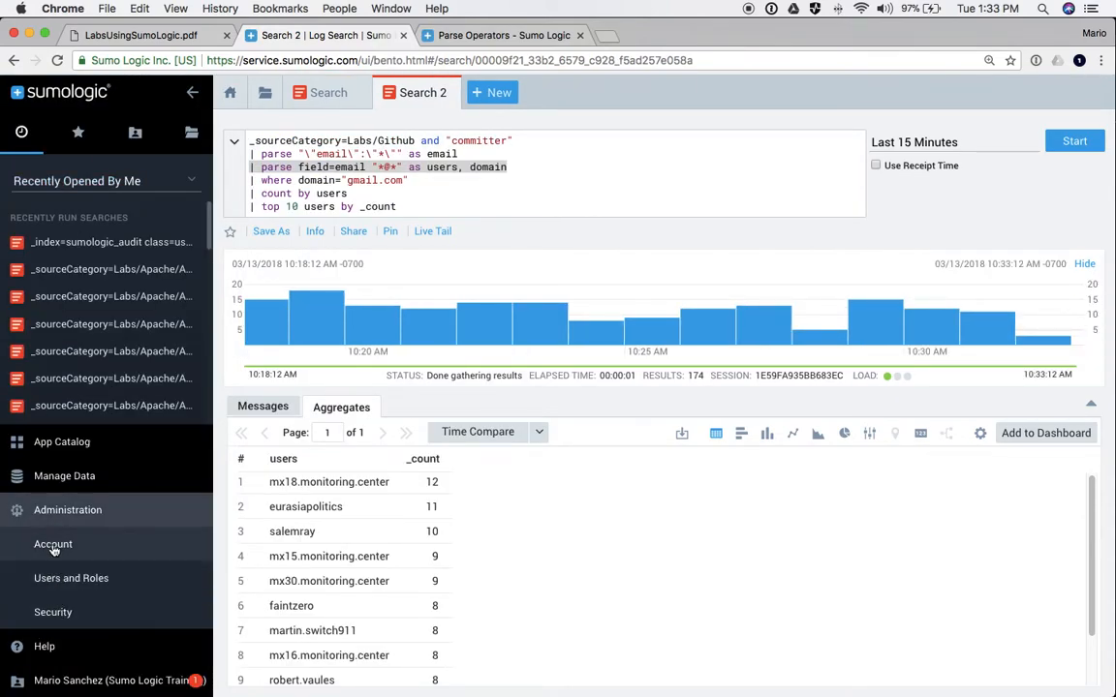
pyautogui.click(55, 476)
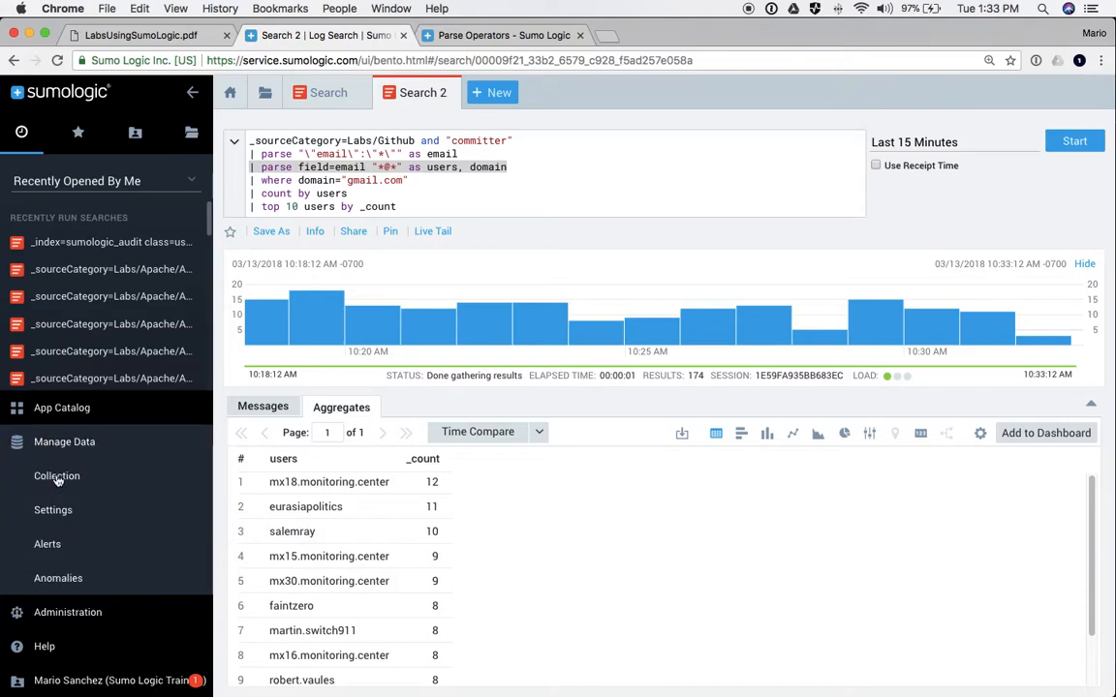
pyautogui.click(55, 514)
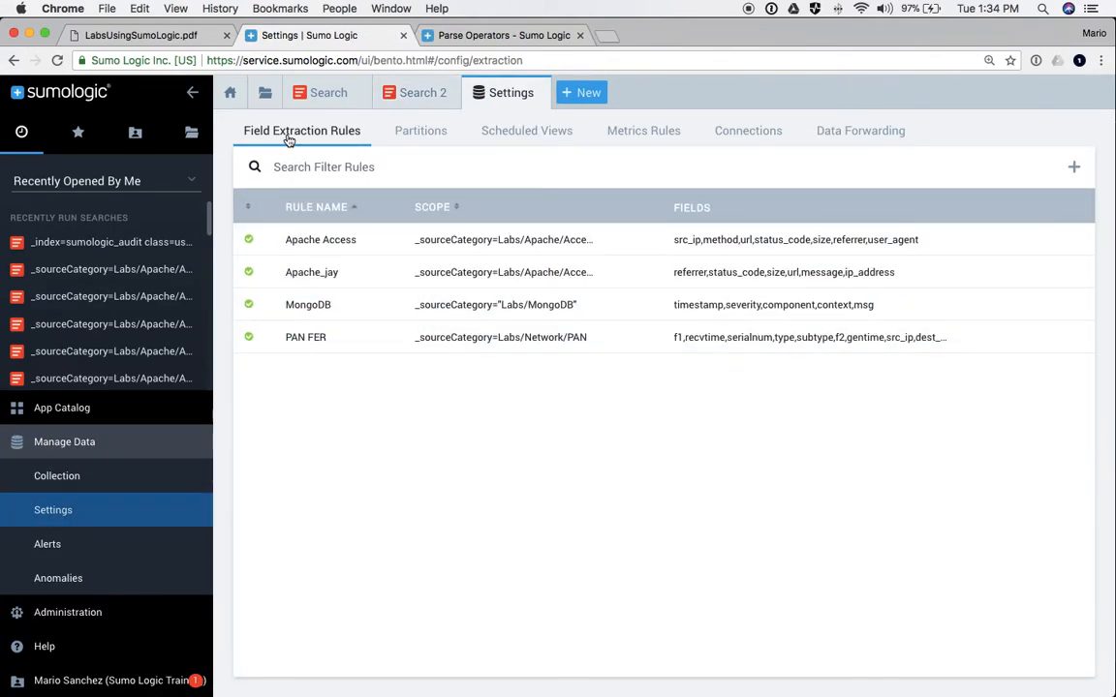
pyautogui.click(340, 247)
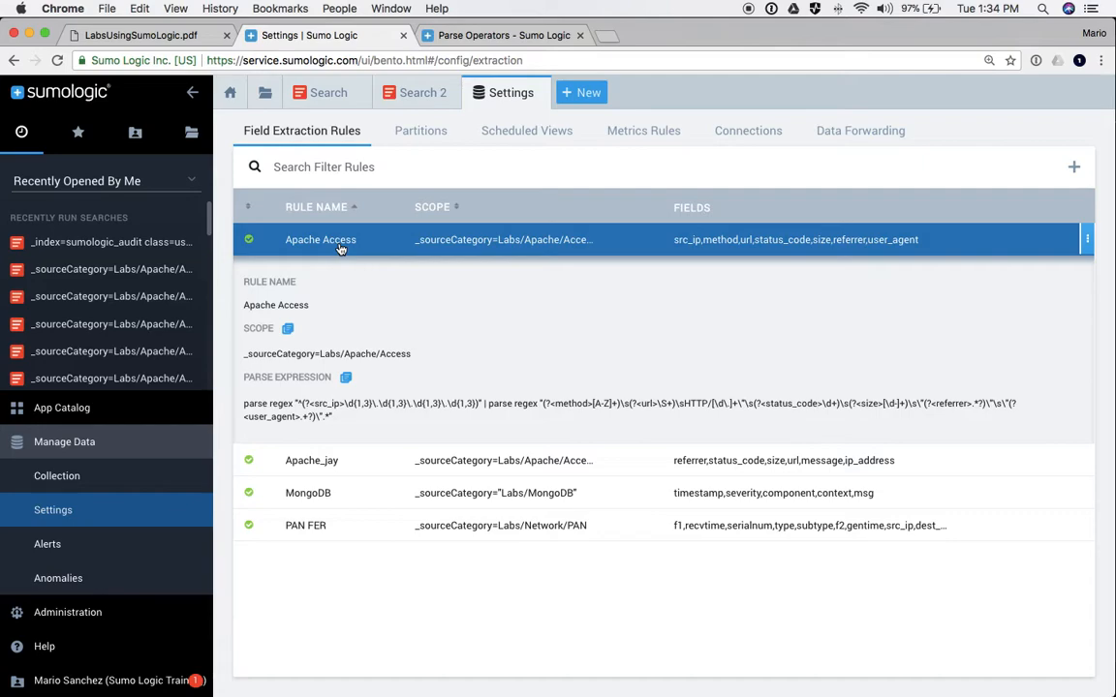
pyautogui.click(338, 249)
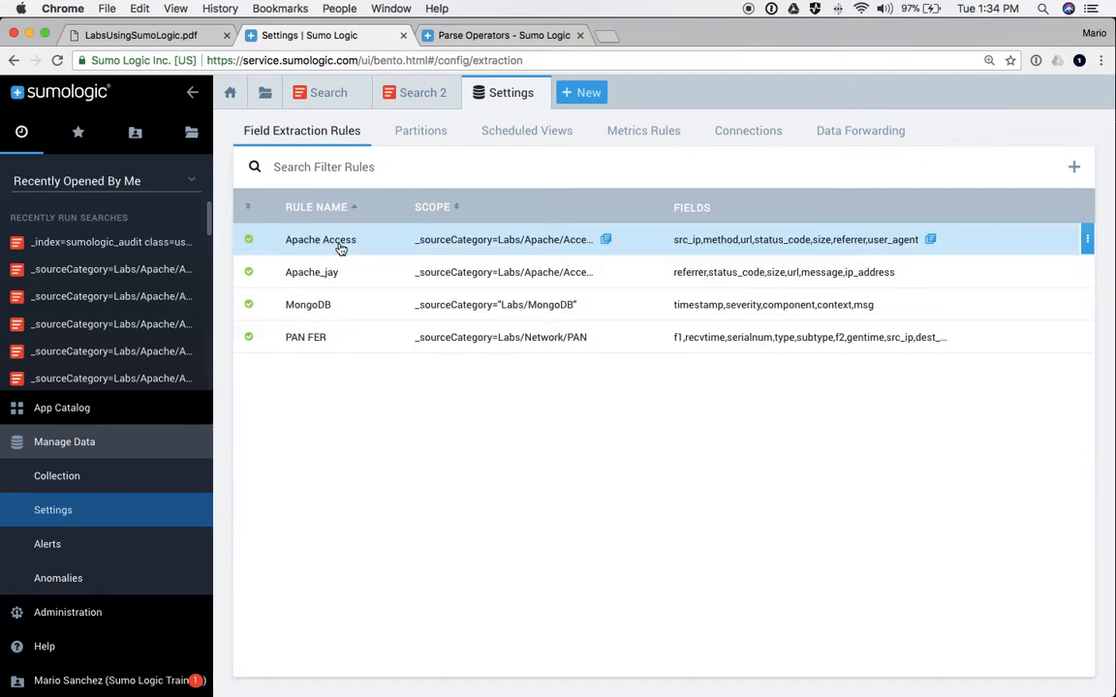
pyautogui.click(315, 232)
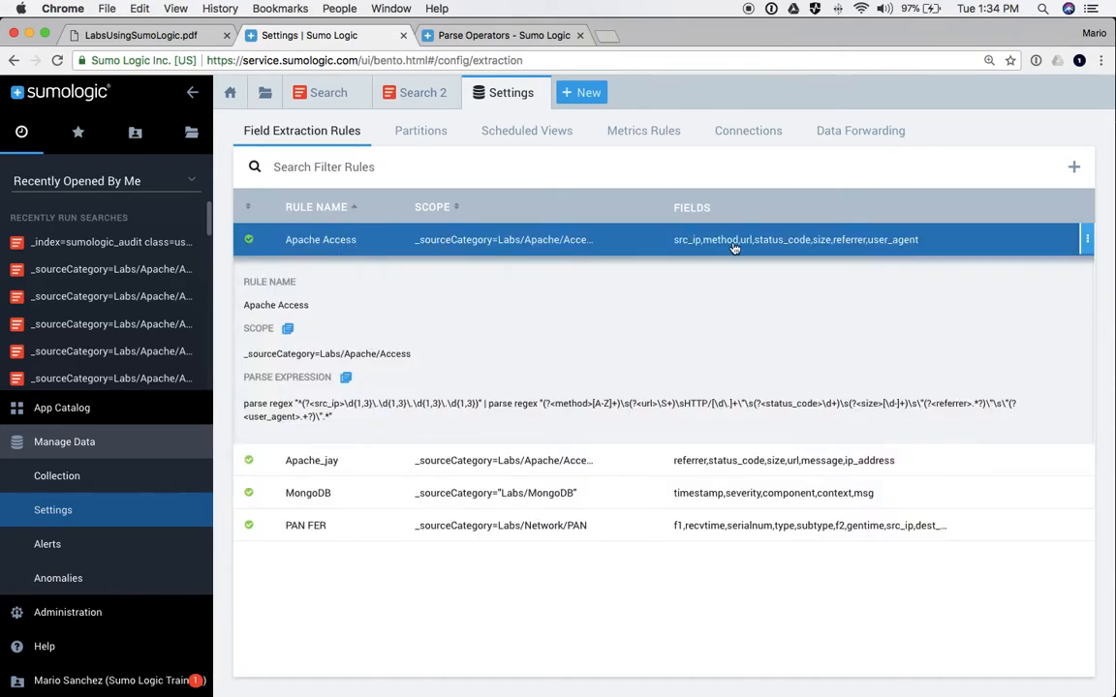
pyautogui.click(1087, 239)
pyautogui.click(1010, 280)
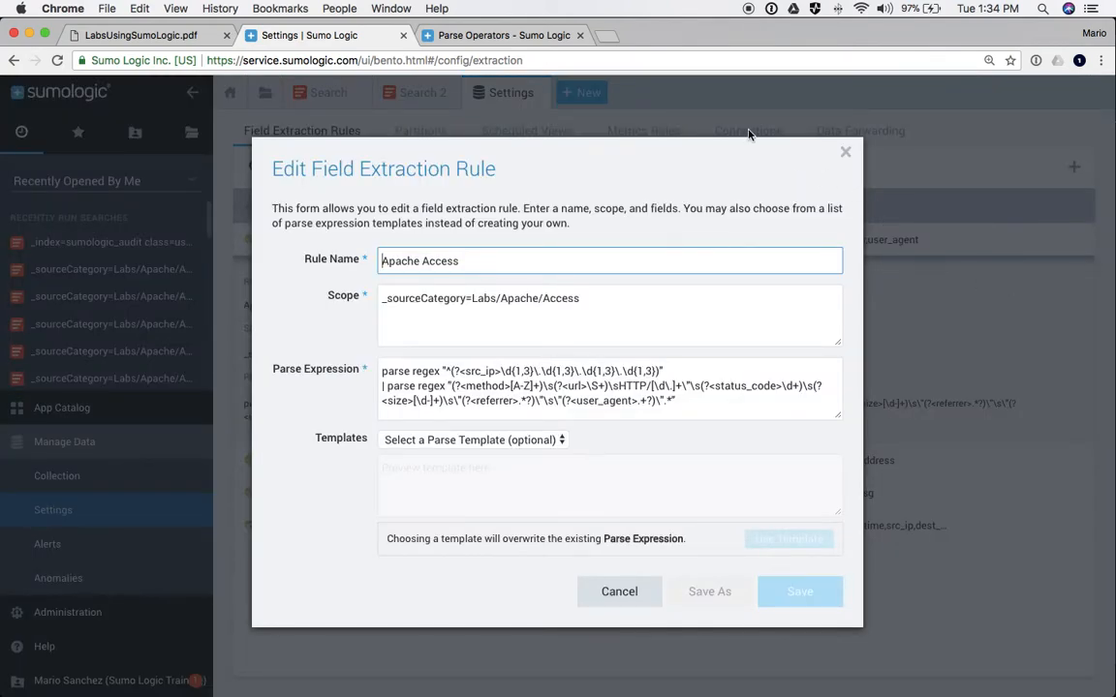
# - Review the rule's Labs/Apache/Access scope and parse expression, then cancel without saving
pyautogui.click(427, 152)
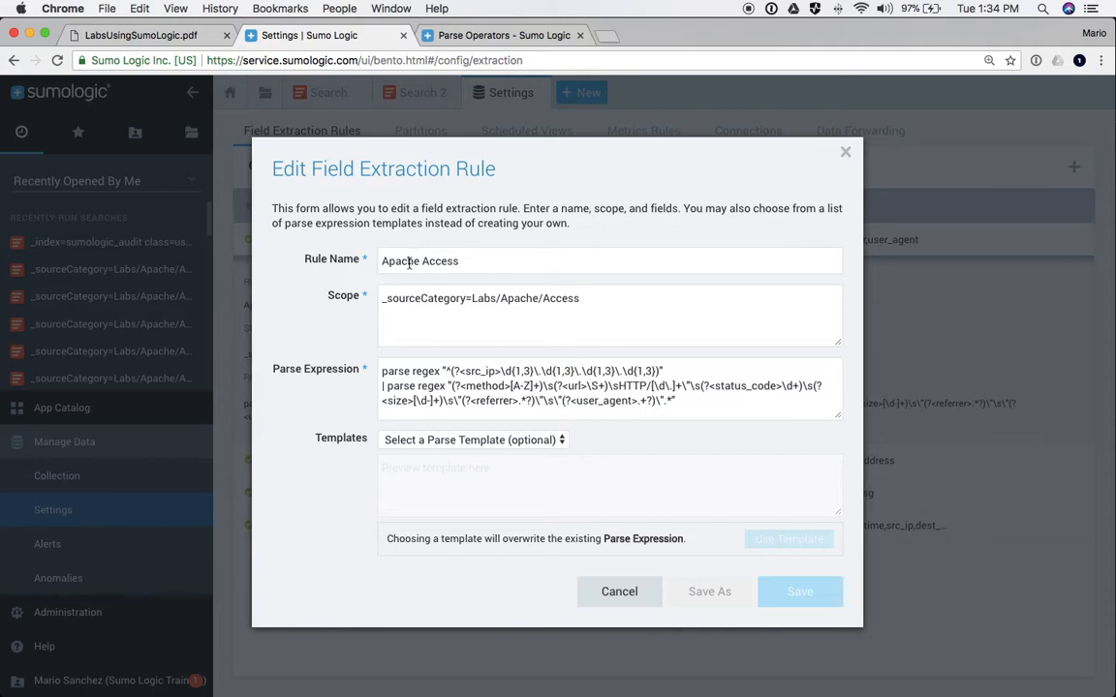
pyautogui.moveTo(381, 301); pyautogui.dragTo(583, 300)
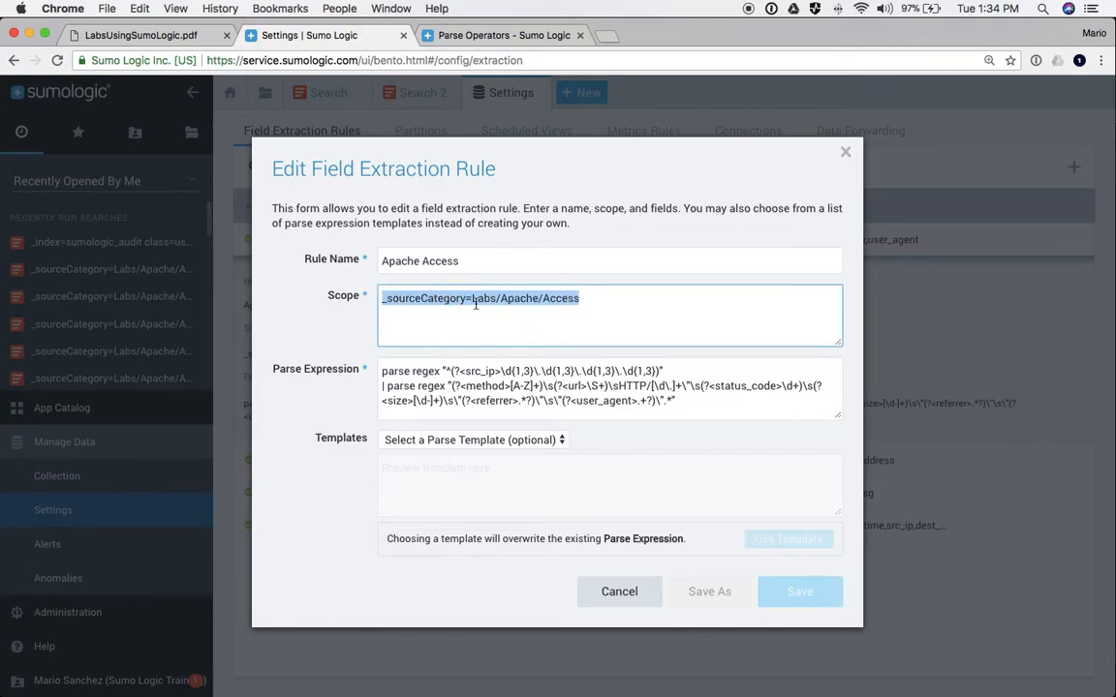
pyautogui.click(428, 300)
pyautogui.moveTo(472, 298); pyautogui.dragTo(484, 322)
pyautogui.click(378, 375)
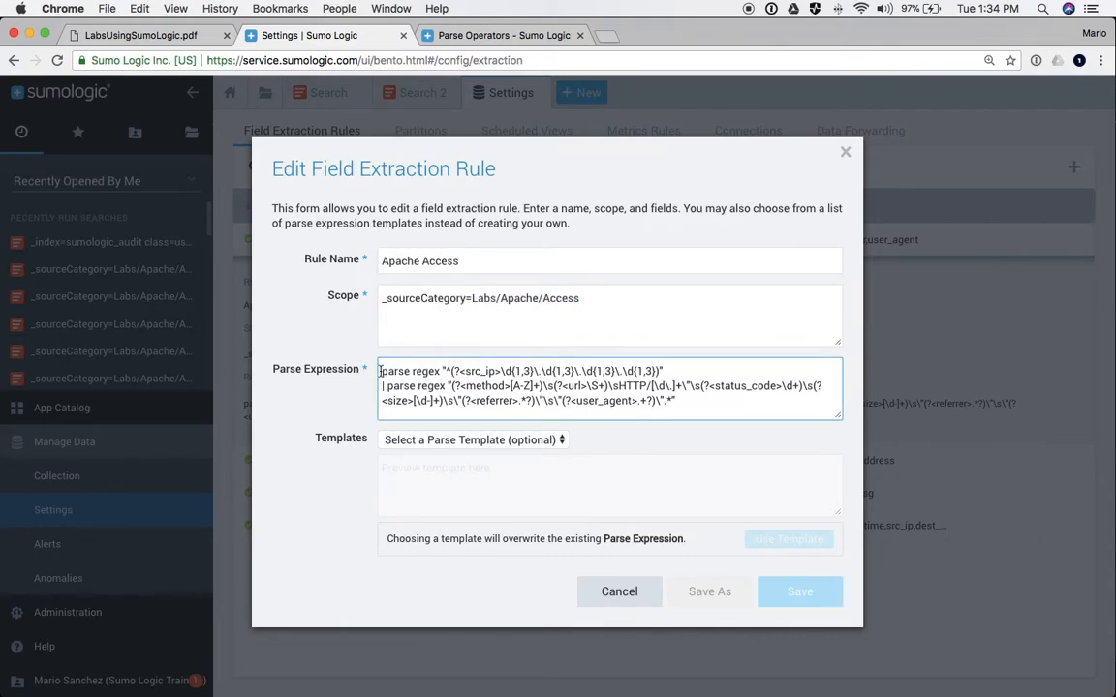
pyautogui.moveTo(378, 375); pyautogui.dragTo(681, 413)
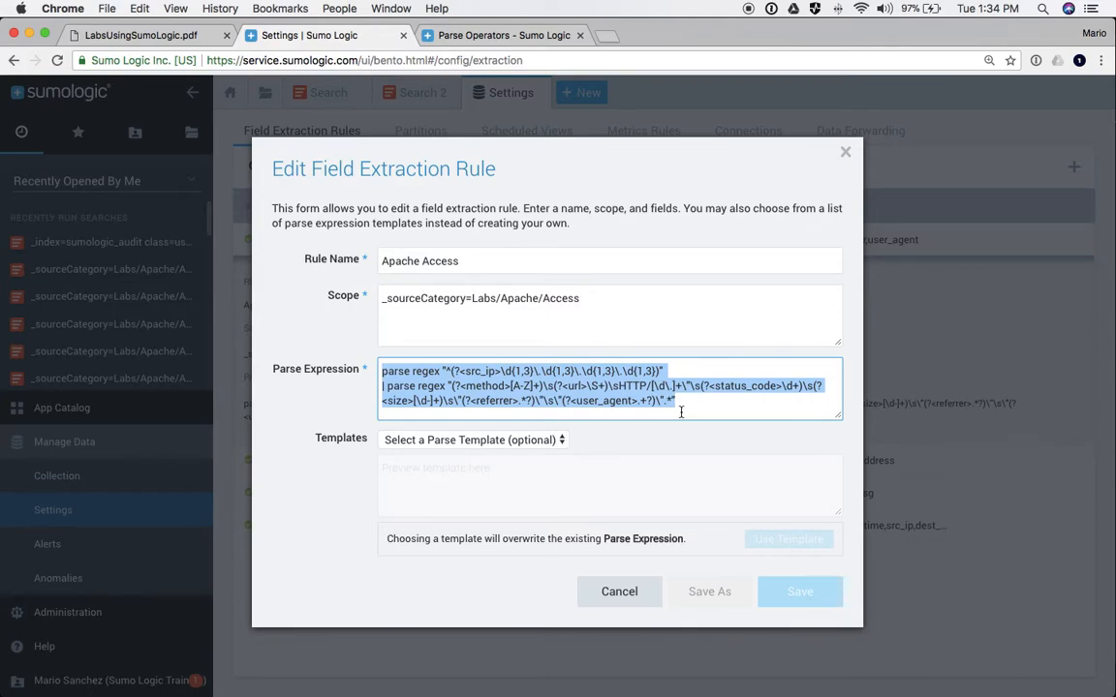
pyautogui.doubleClick(733, 386)
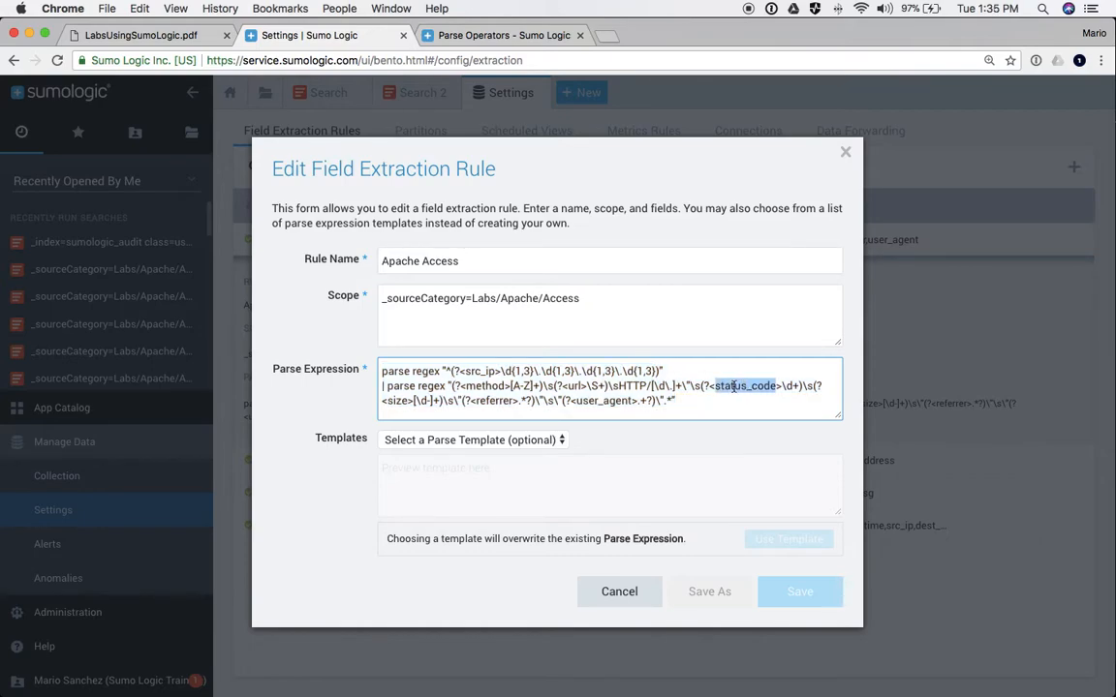
pyautogui.click(733, 385)
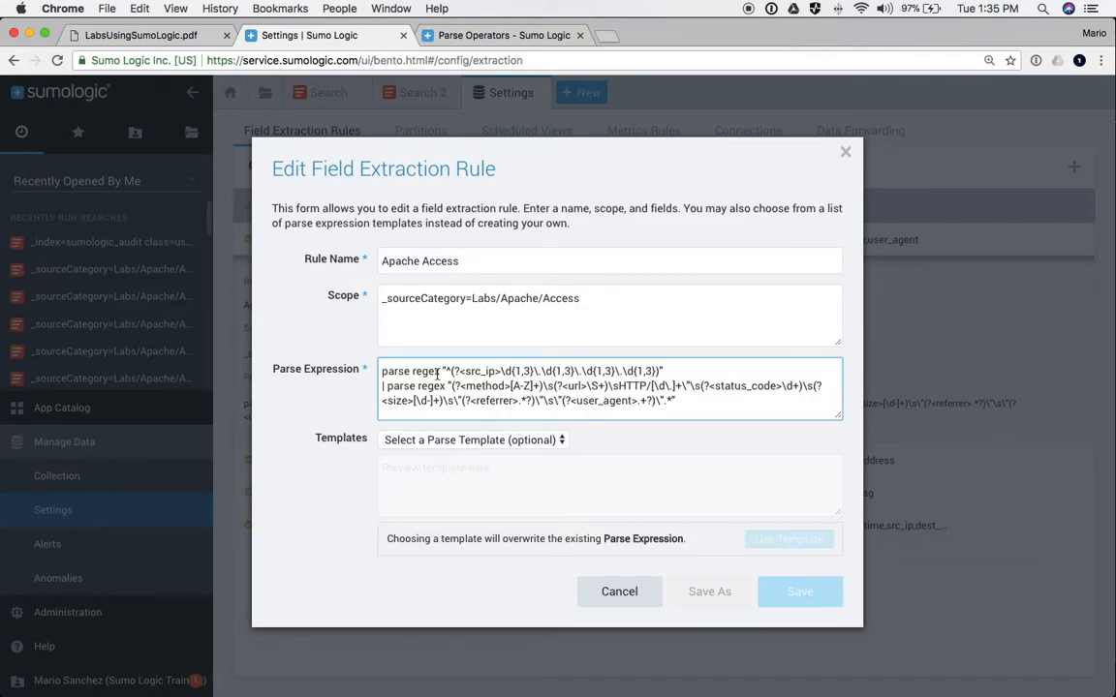
pyautogui.click(626, 594)
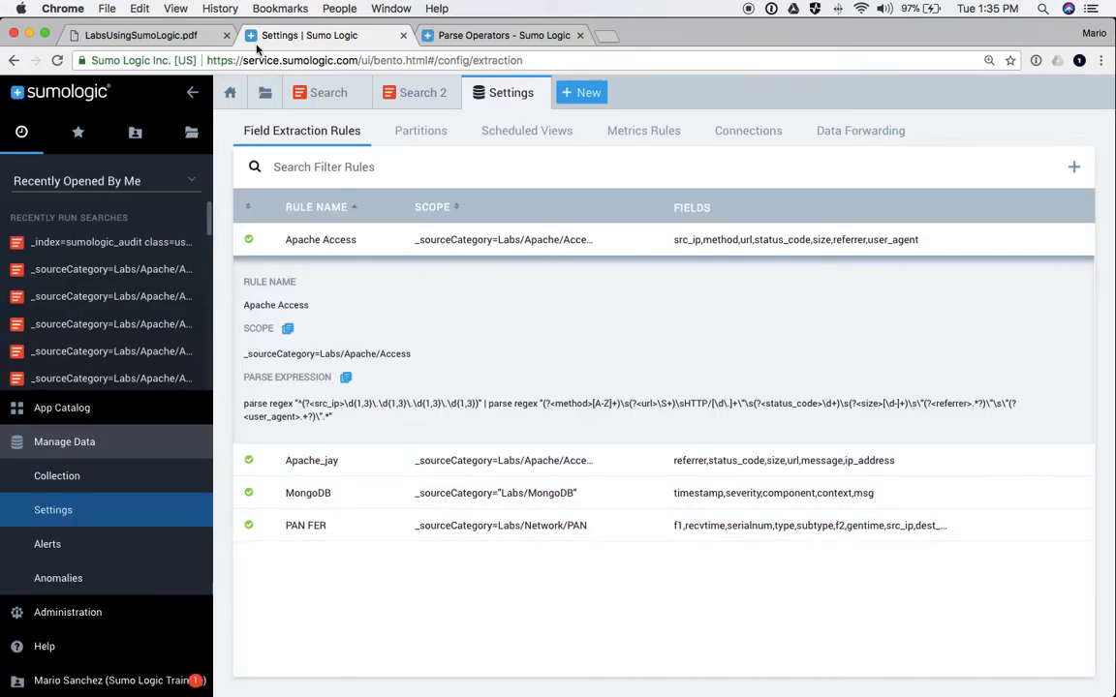
# - In the first Search tab, comment out the two parse lines and the average line, then run
pyautogui.click(320, 97)
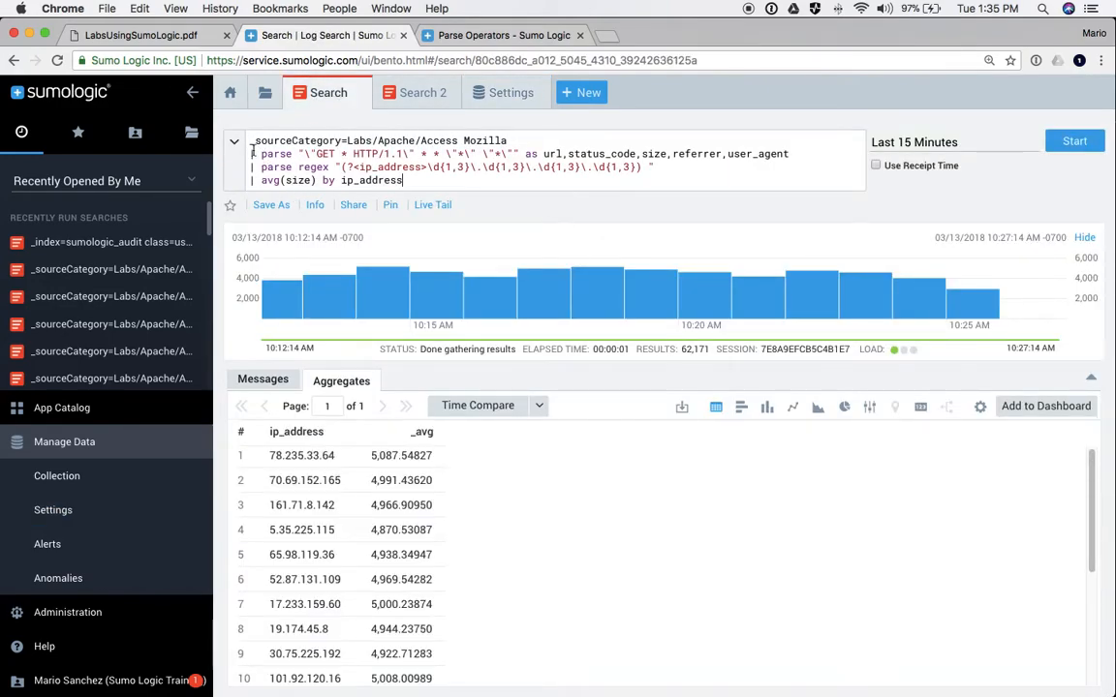
pyautogui.click(301, 180)
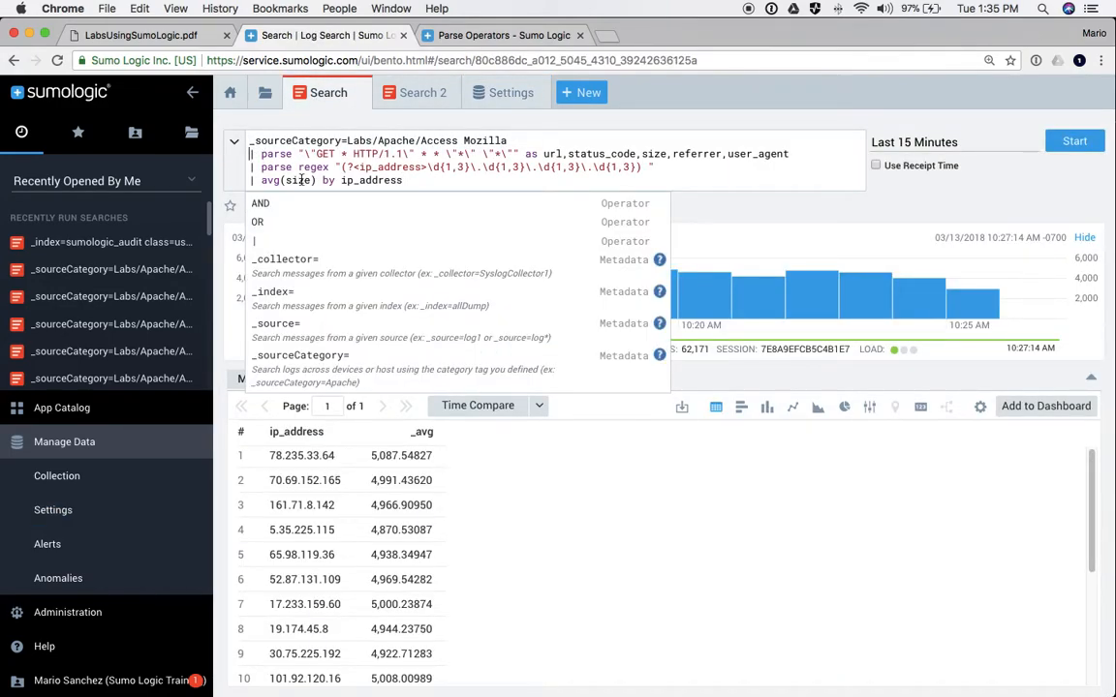
pyautogui.moveTo(221, 163); pyautogui.dragTo(223, 151)
pyautogui.press('super+slash')
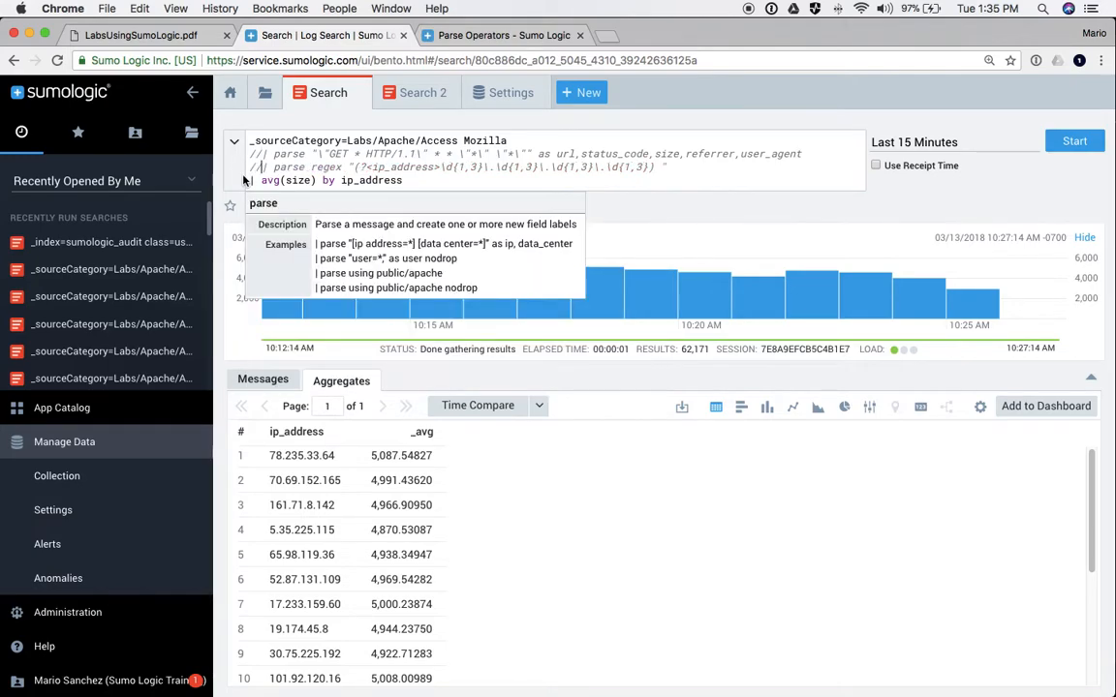
pyautogui.click(245, 180)
pyautogui.press('super+slash')
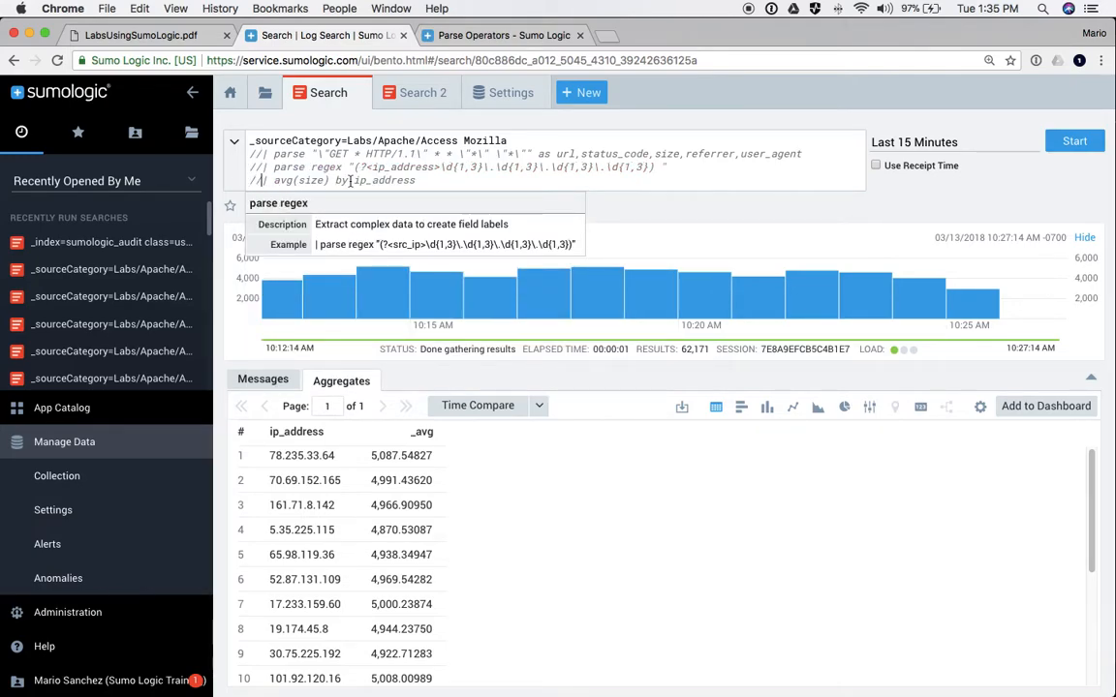
pyautogui.click(523, 142)
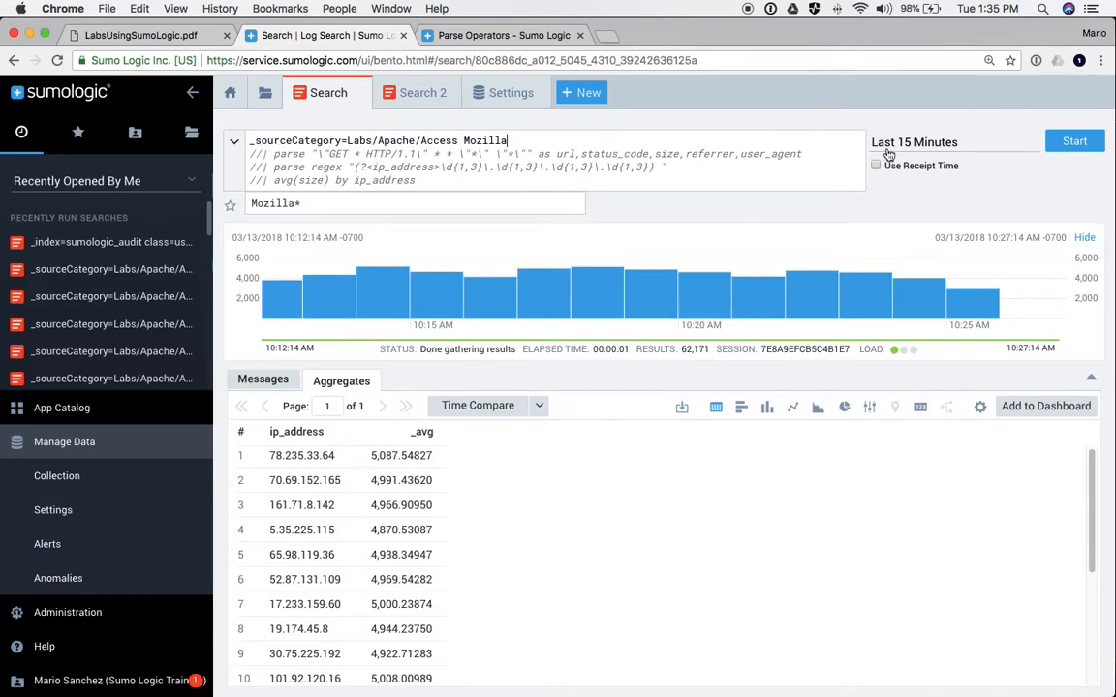
pyautogui.click(1072, 142)
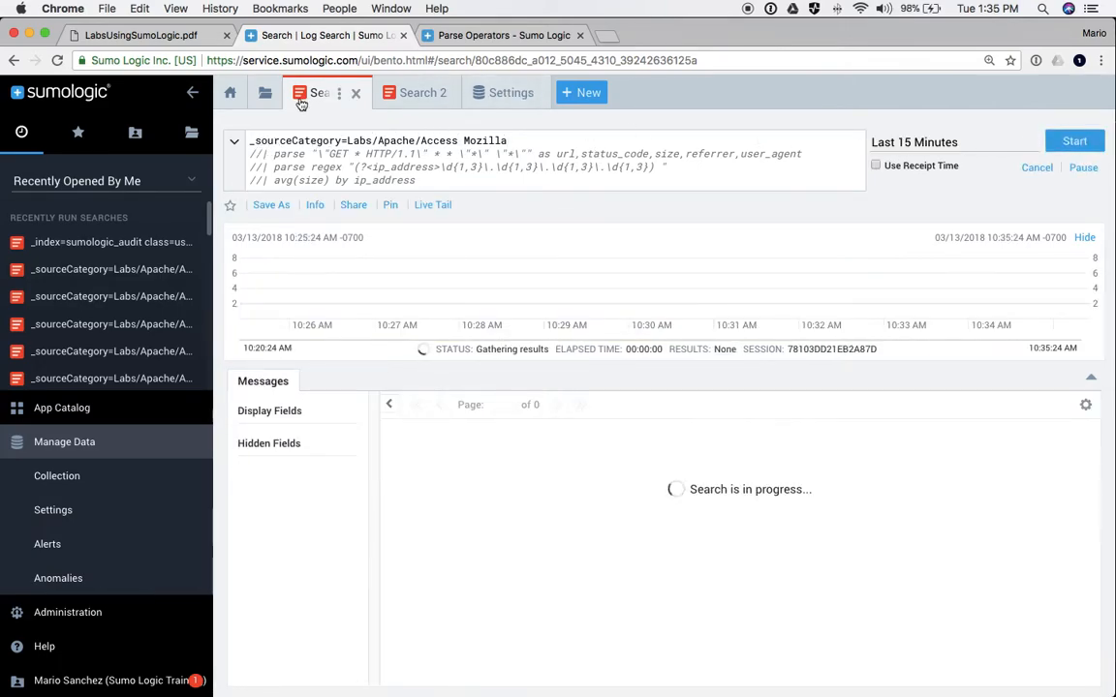
# - Collapse the navigation sidebar and scroll through the 58,520 returned messages
pyautogui.click(193, 96)
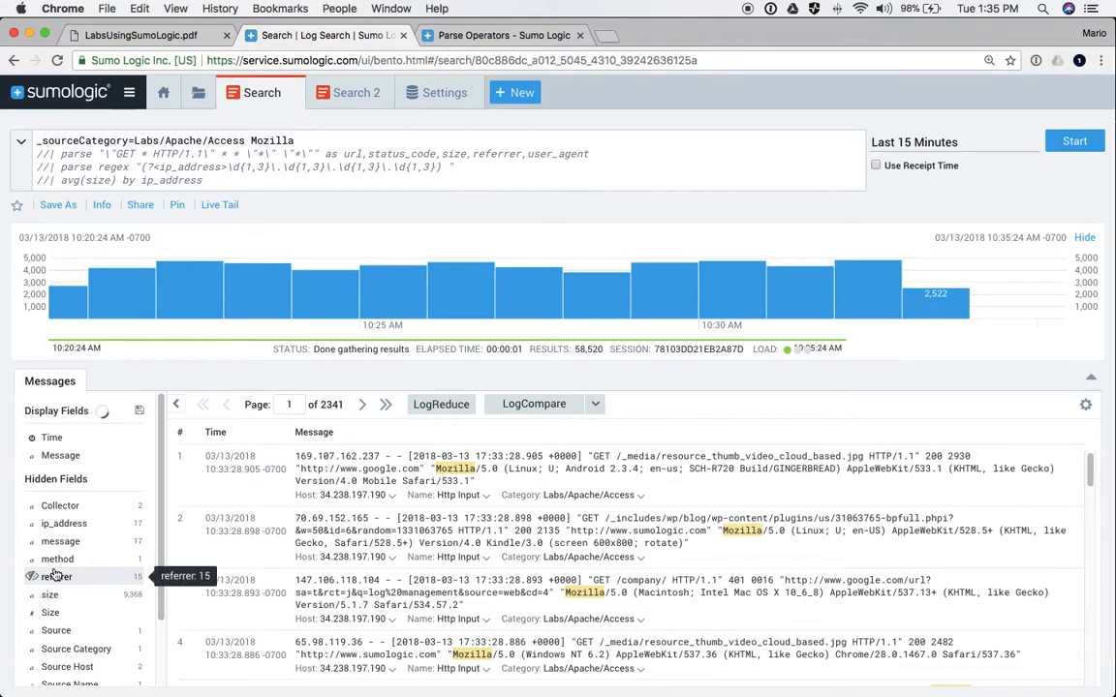
pyautogui.scroll(-2, 55, 575)
pyautogui.click(70, 467)
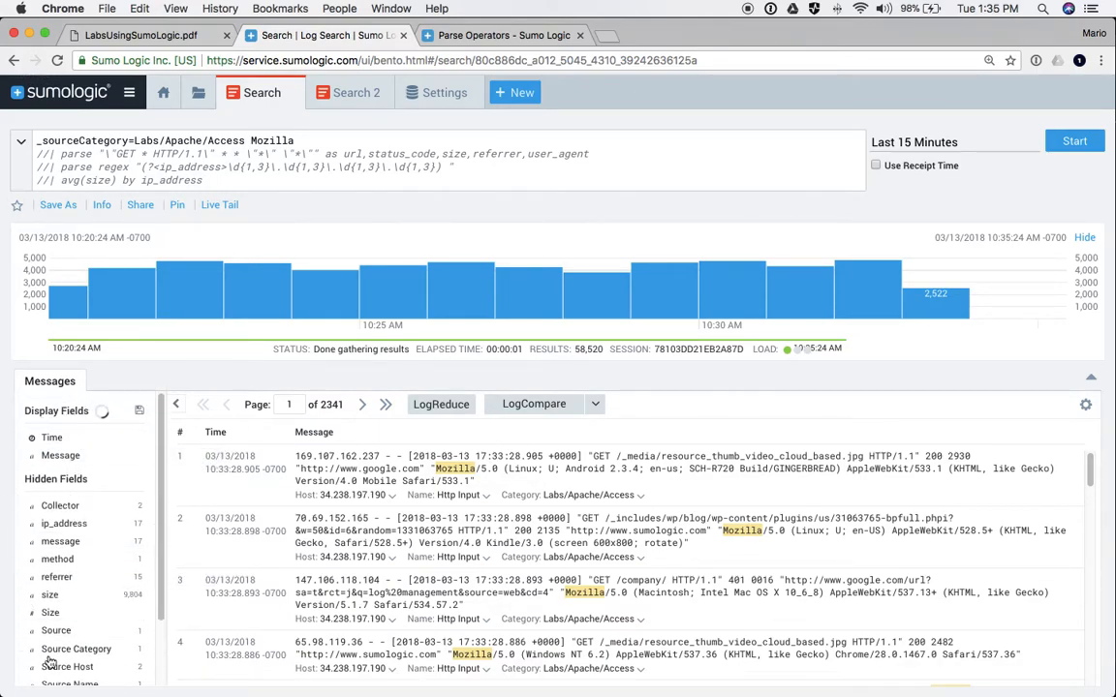
pyautogui.scroll(-1, 93, 635)
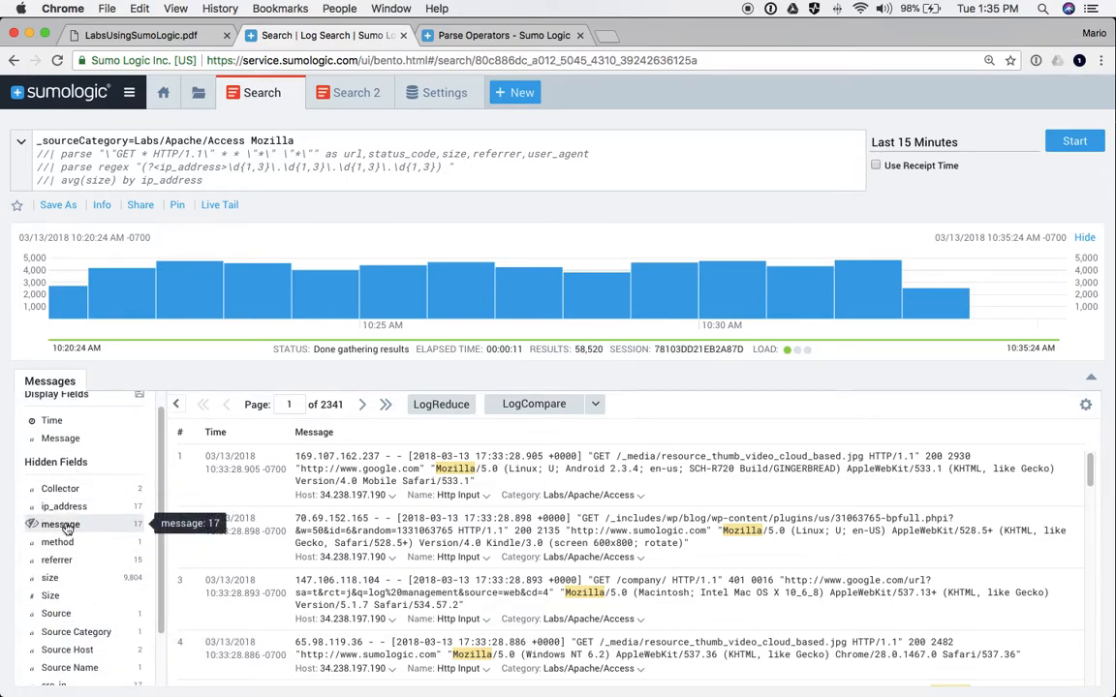
pyautogui.scroll(-3, 67, 526)
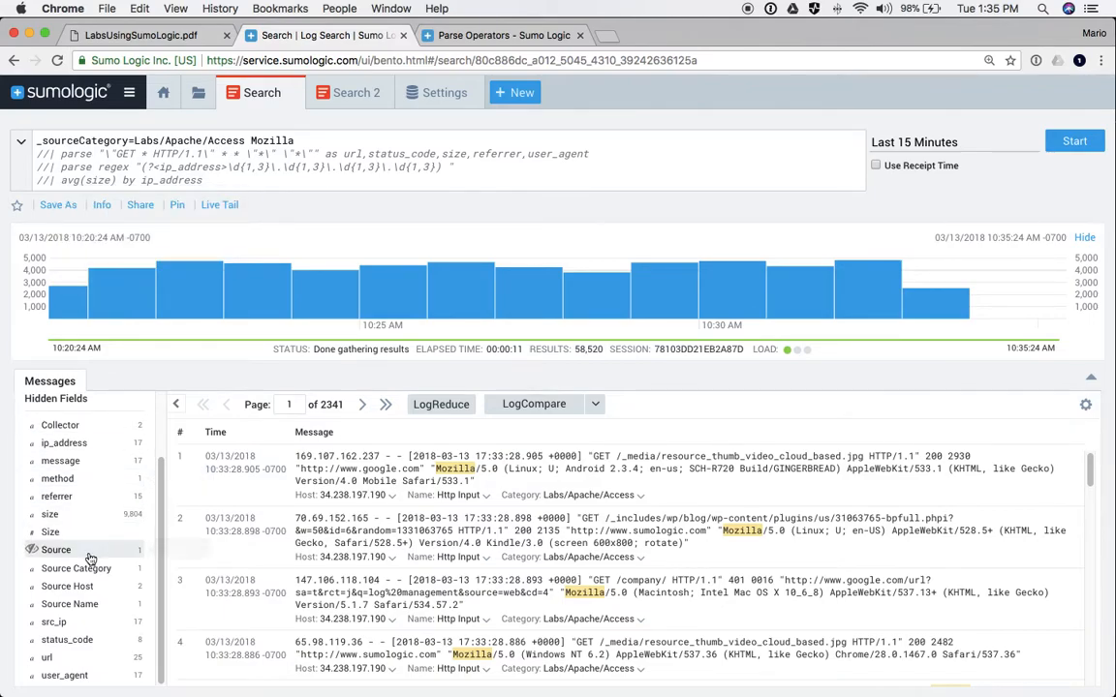
# - Change the average line to avg(size) by scr_ip, uncomment it and run
pyautogui.doubleClick(163, 181)
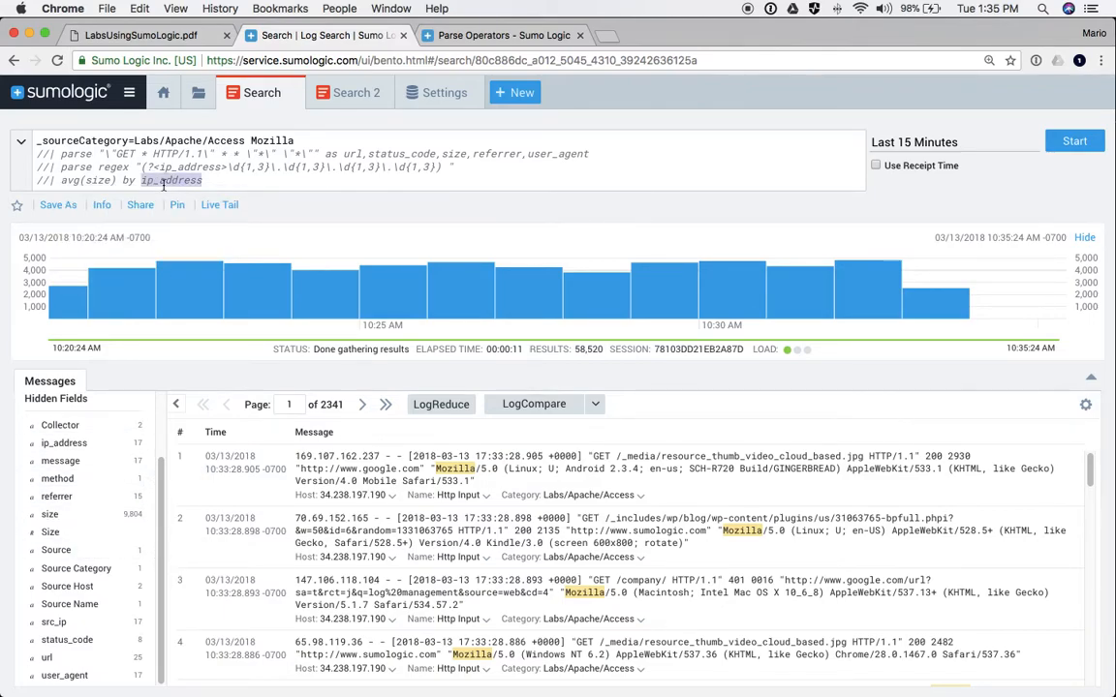
pyautogui.write('scr')
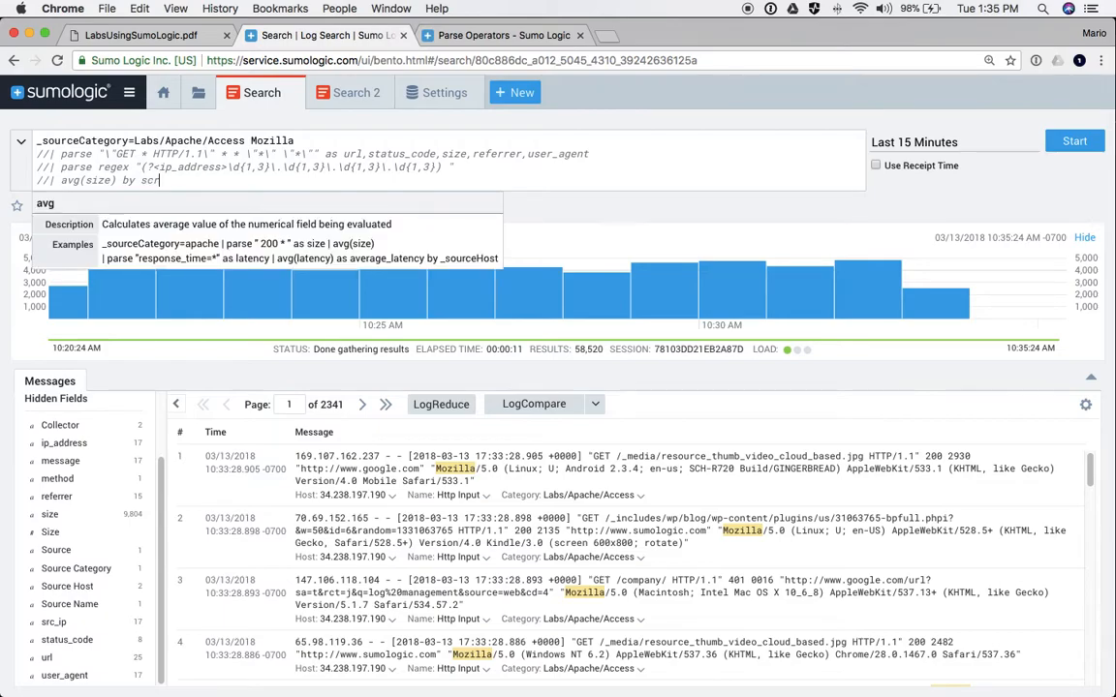
pyautogui.write('_ip')
pyautogui.click(38, 180)
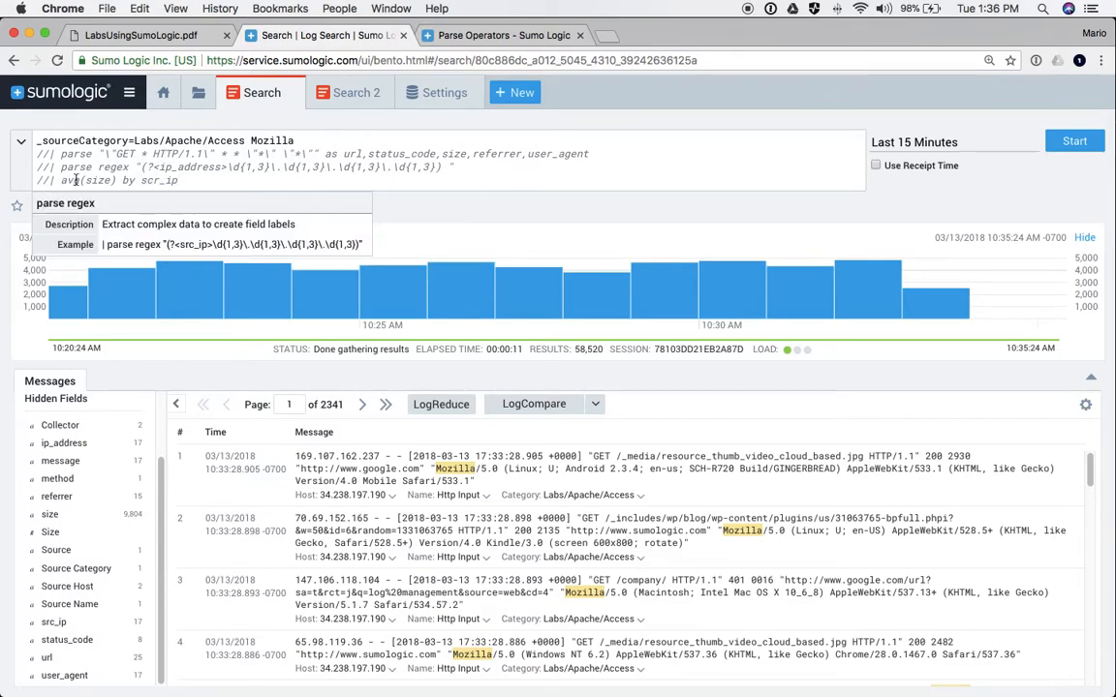
pyautogui.press('Delete')
pyautogui.press('Delete')
pyautogui.press('Return')
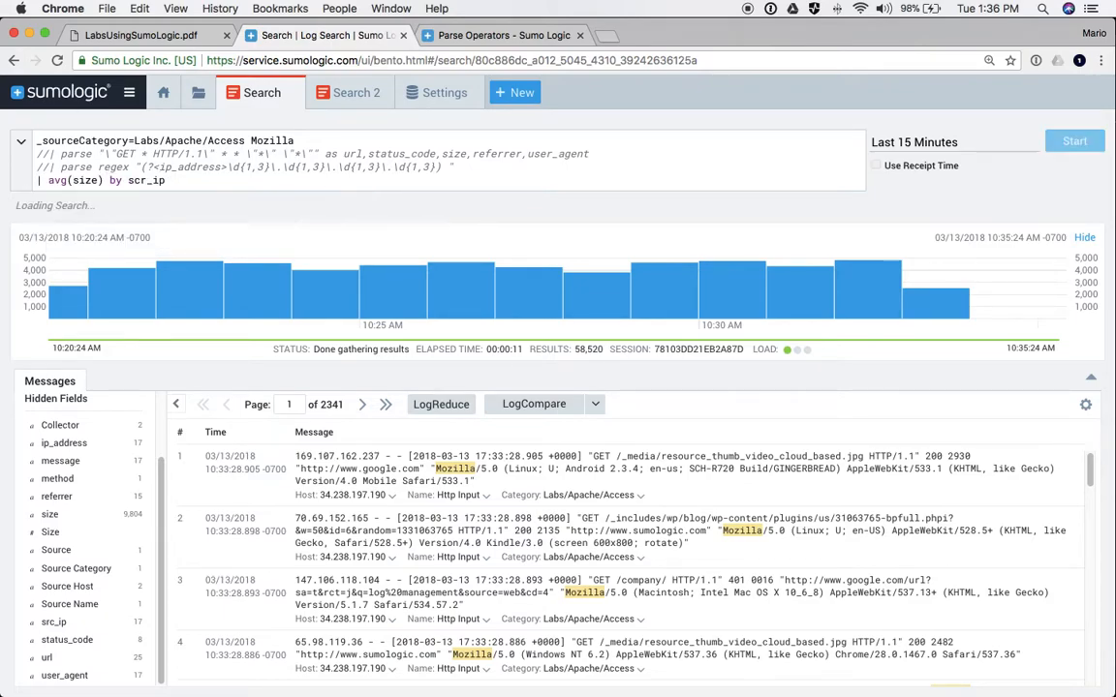
# - Correct the field name scr_ip to src_ip and rerun the average size search
pyautogui.moveTo(31, 153); pyautogui.dragTo(459, 165)
pyautogui.click(95, 180)
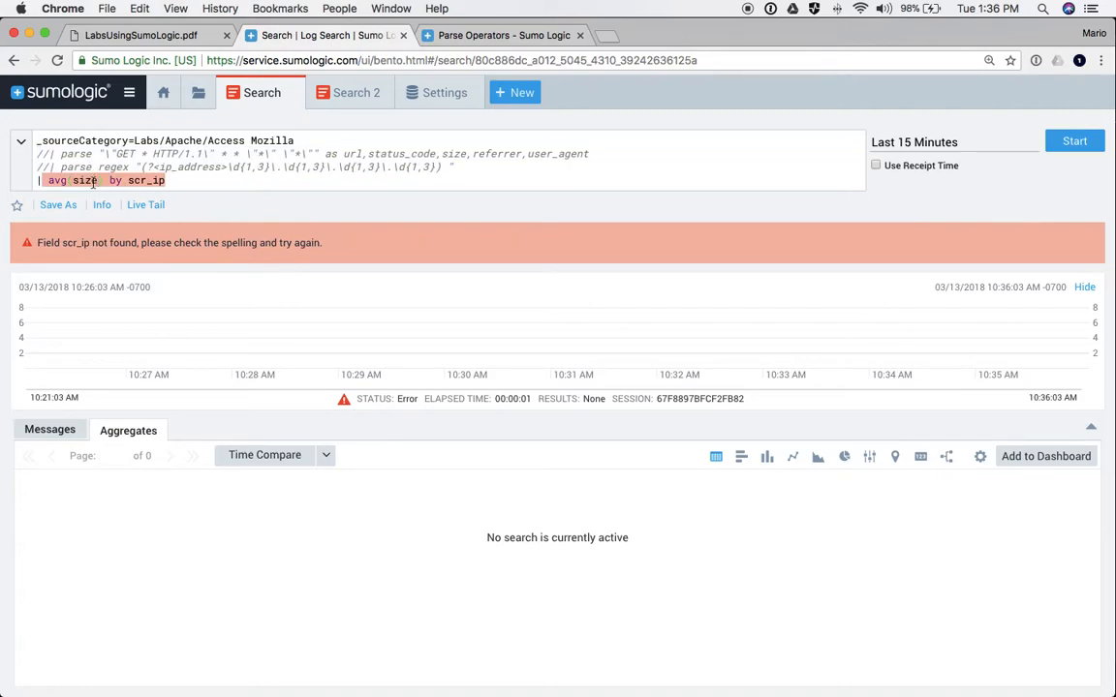
pyautogui.click(137, 181)
pyautogui.click(141, 180)
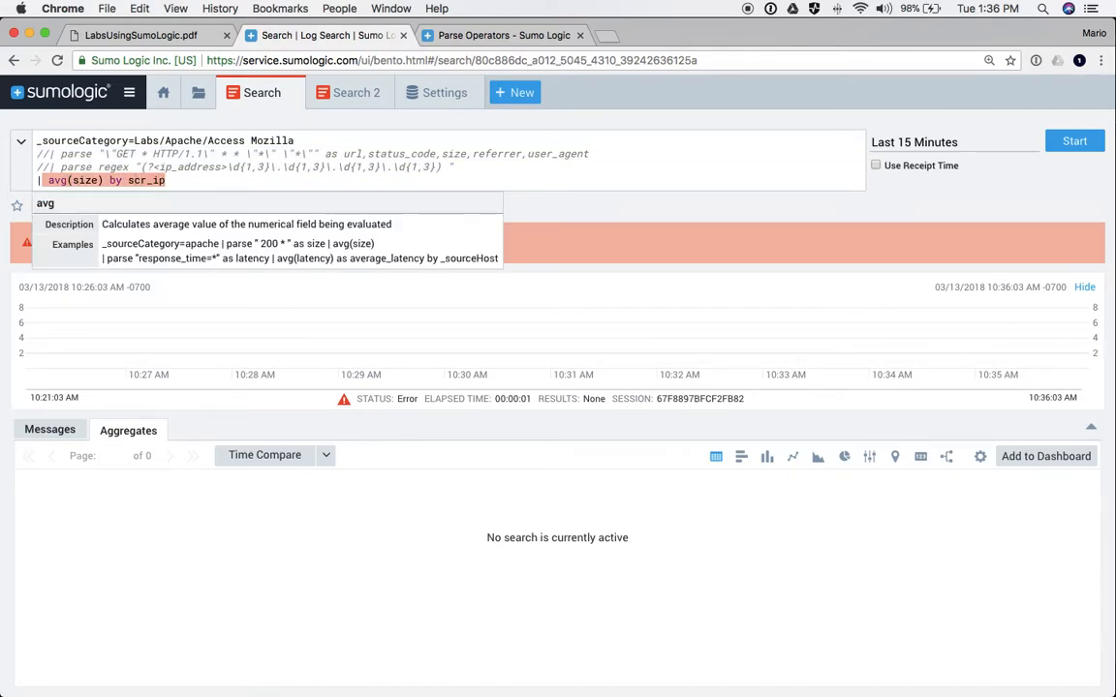
pyautogui.press('BackSpace')
pyautogui.write('c')
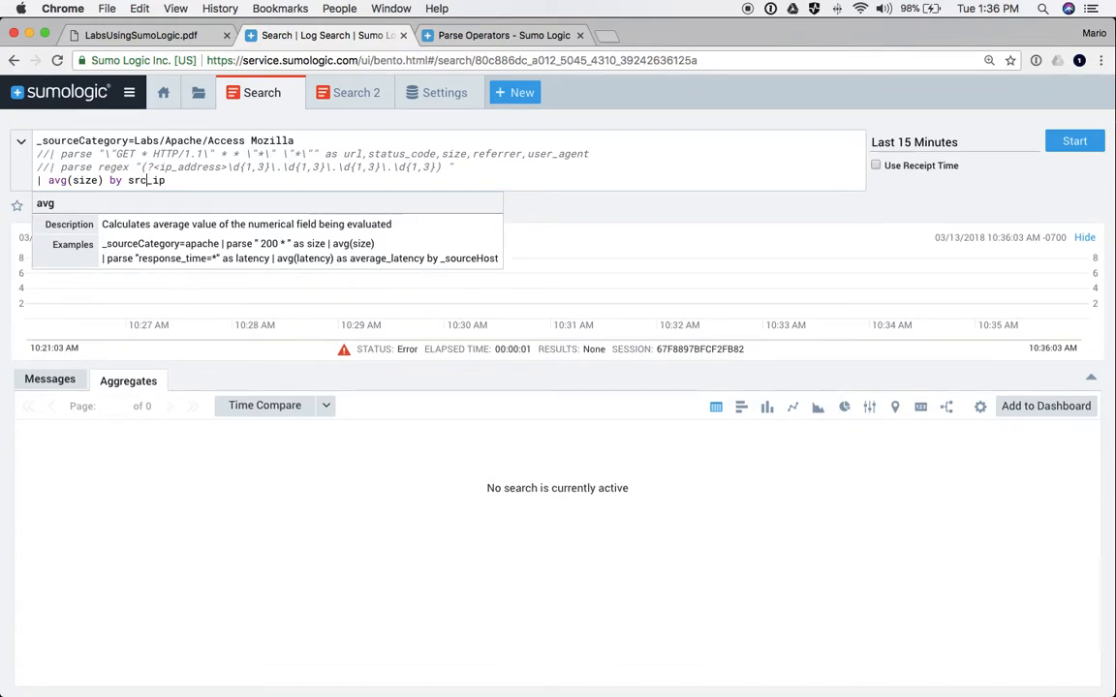
pyautogui.press('Return')
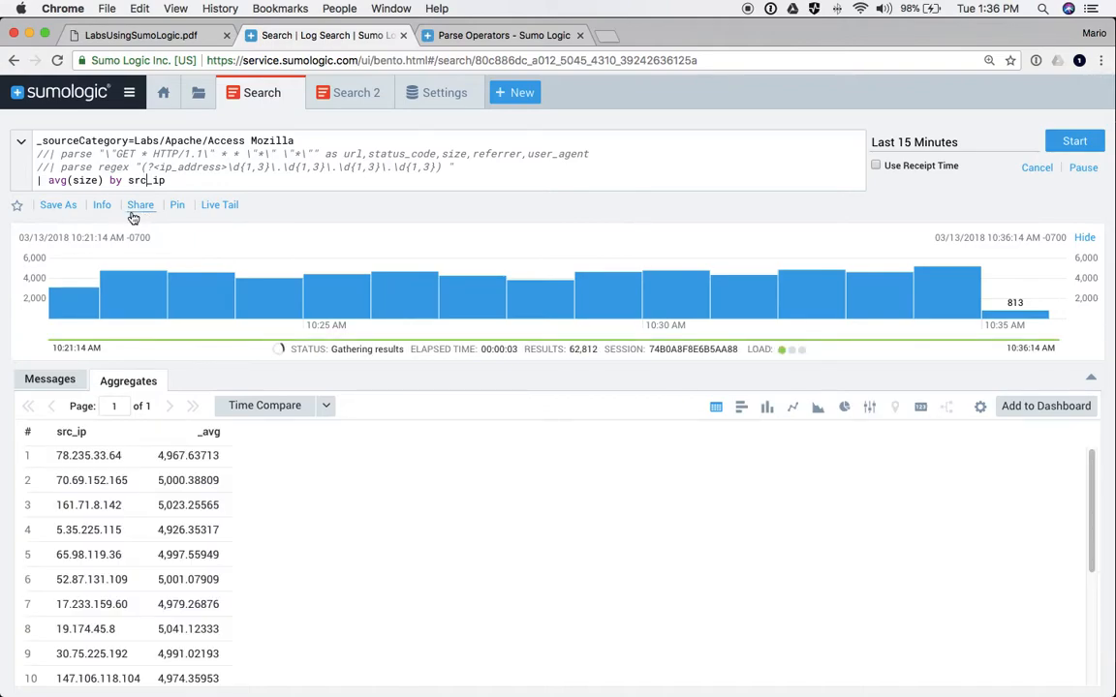
# - Delete the two commented parse lines, leaving the source filter and avg(size) by src_ip
pyautogui.moveTo(166, 180); pyautogui.dragTo(39, 180)
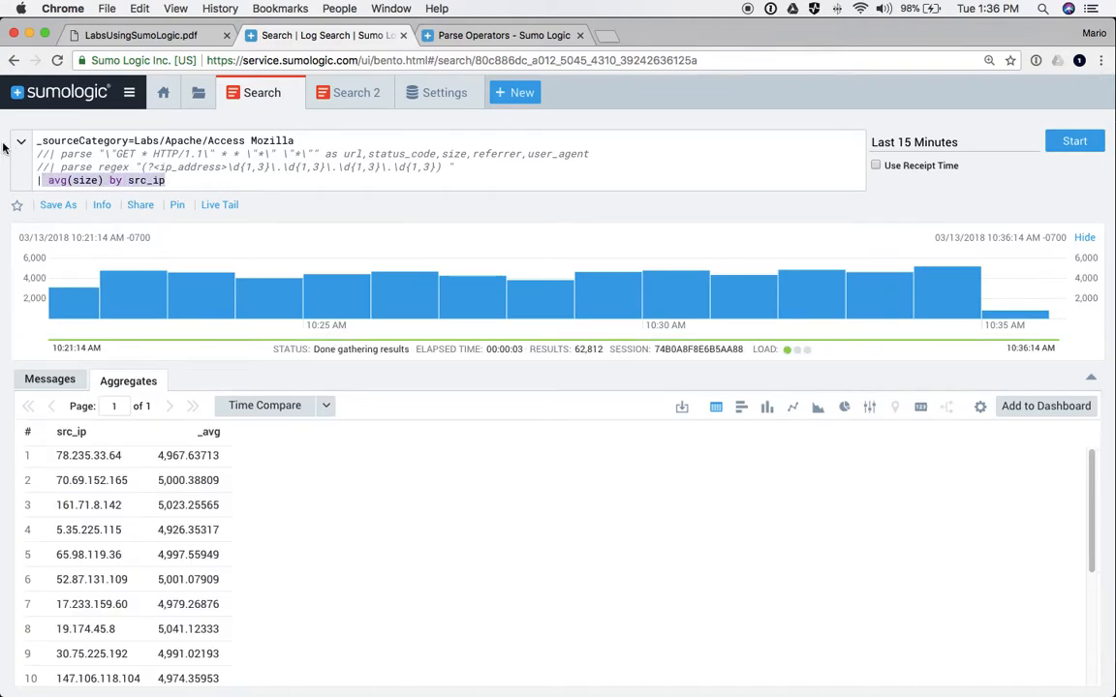
pyautogui.click(40, 166)
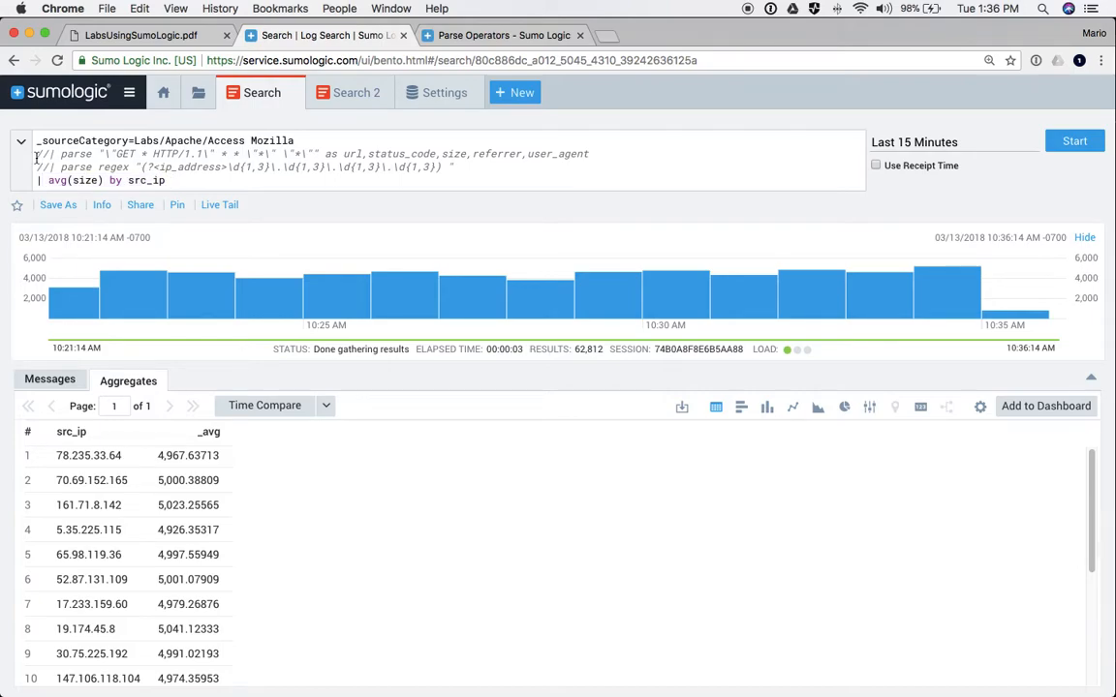
pyautogui.moveTo(35, 153); pyautogui.dragTo(472, 164)
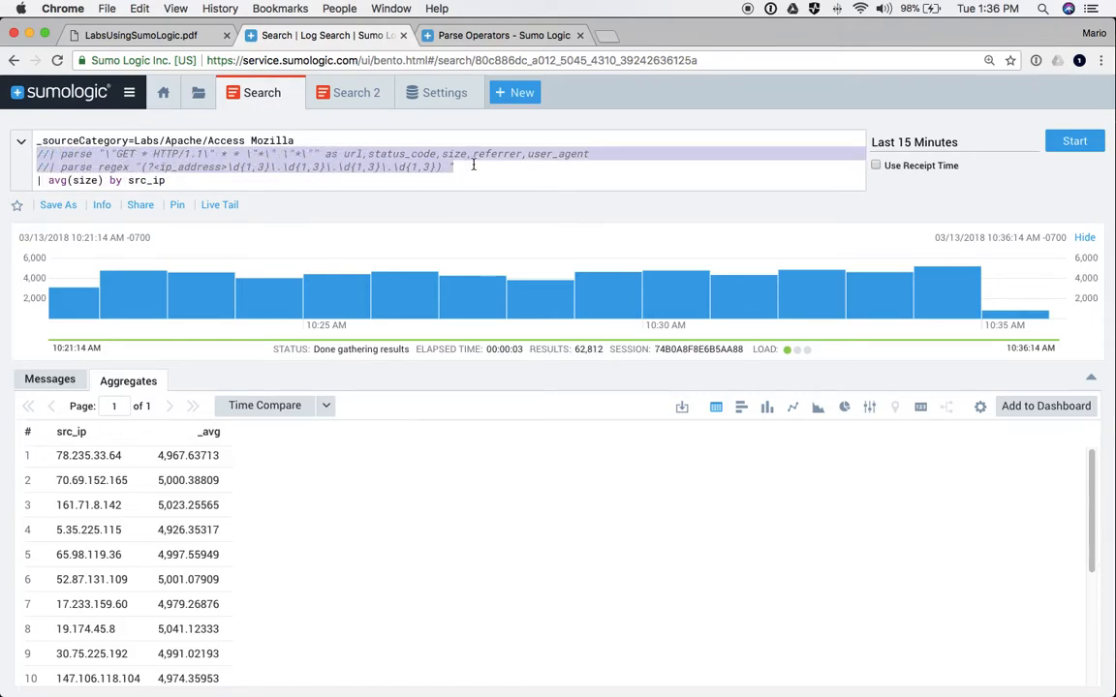
pyautogui.press('BackSpace')
pyautogui.press('BackSpace')
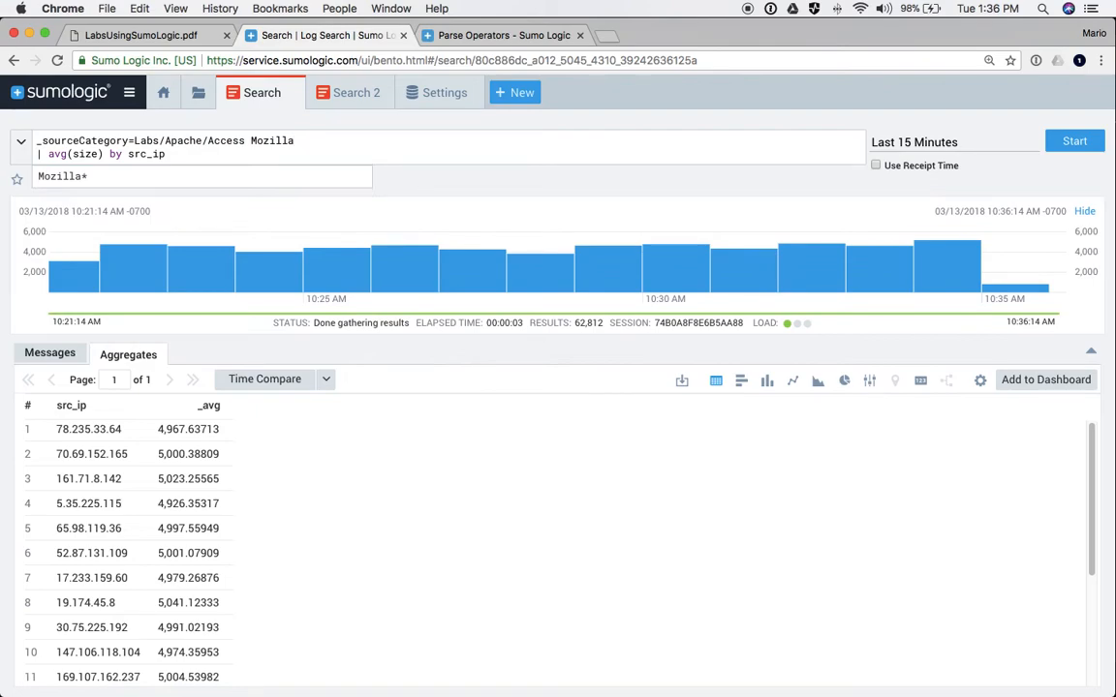
# - Replace 'avg(size) by src_ip' with 'count by status_code', fix the typo, and run the search
pyautogui.press('Right')
pyautogui.press('Right')
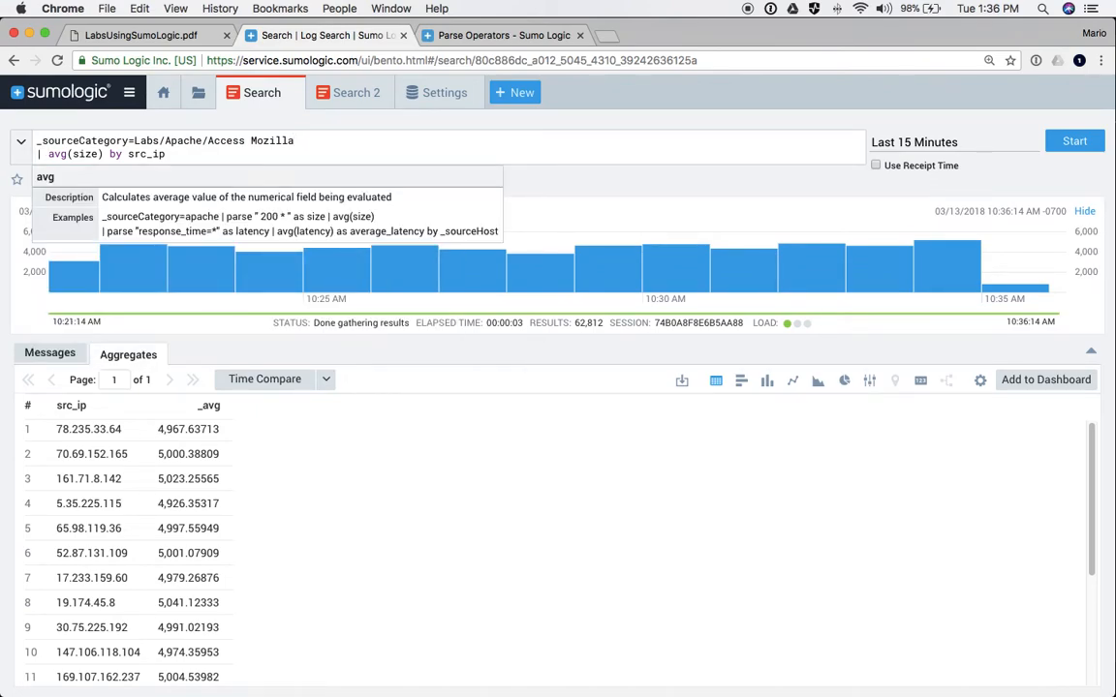
pyautogui.hotkey('shift', 'Right')
pyautogui.hotkey('shift', 'Right')
pyautogui.hotkey('shift', 'Right')
pyautogui.hotkey('shift', 'Right')
pyautogui.hotkey('shift', 'Right')
pyautogui.hotkey('shift', 'Right')
pyautogui.hotkey('shift', 'Right')
pyautogui.hotkey('shift', 'Right')
pyautogui.hotkey('shift', 'Right')
pyautogui.hotkey('shift', 'Right')
pyautogui.hotkey('shift', 'Right')
pyautogui.hotkey('shift', 'Right')
pyautogui.hotkey('shift', 'Right')
pyautogui.hotkey('shift', 'Right')
pyautogui.hotkey('shift', 'Right')
pyautogui.hotkey('shift', 'Right')
pyautogui.hotkey('shift', 'Right')
pyautogui.hotkey('shift', 'Right')
pyautogui.hotkey('shift', 'Right')
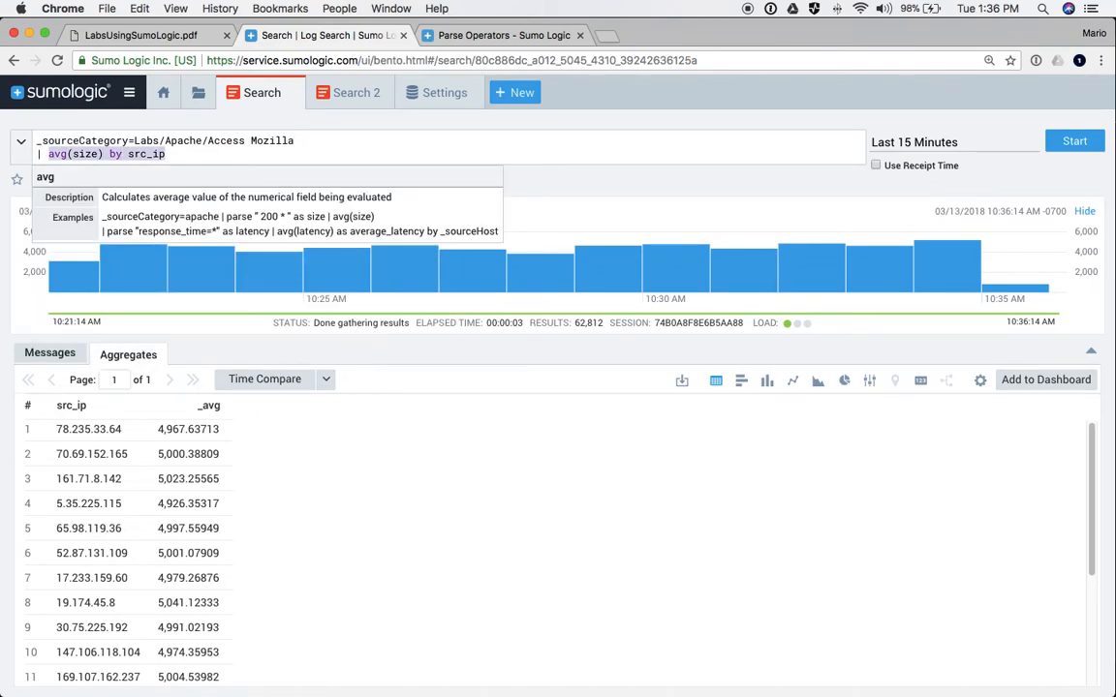
pyautogui.write('count by startus')
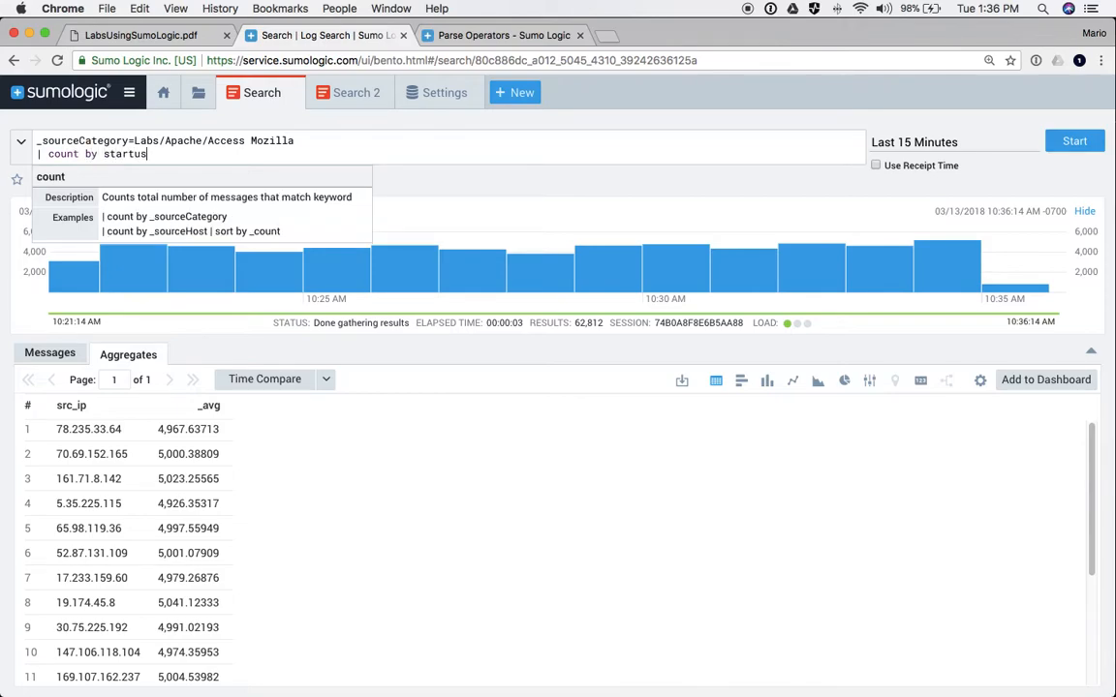
pyautogui.write('_code')
pyautogui.hotkey('alt', 'Left')
pyautogui.press('Right')
pyautogui.press('Right')
pyautogui.press('BackSpace')
pyautogui.press('Return')
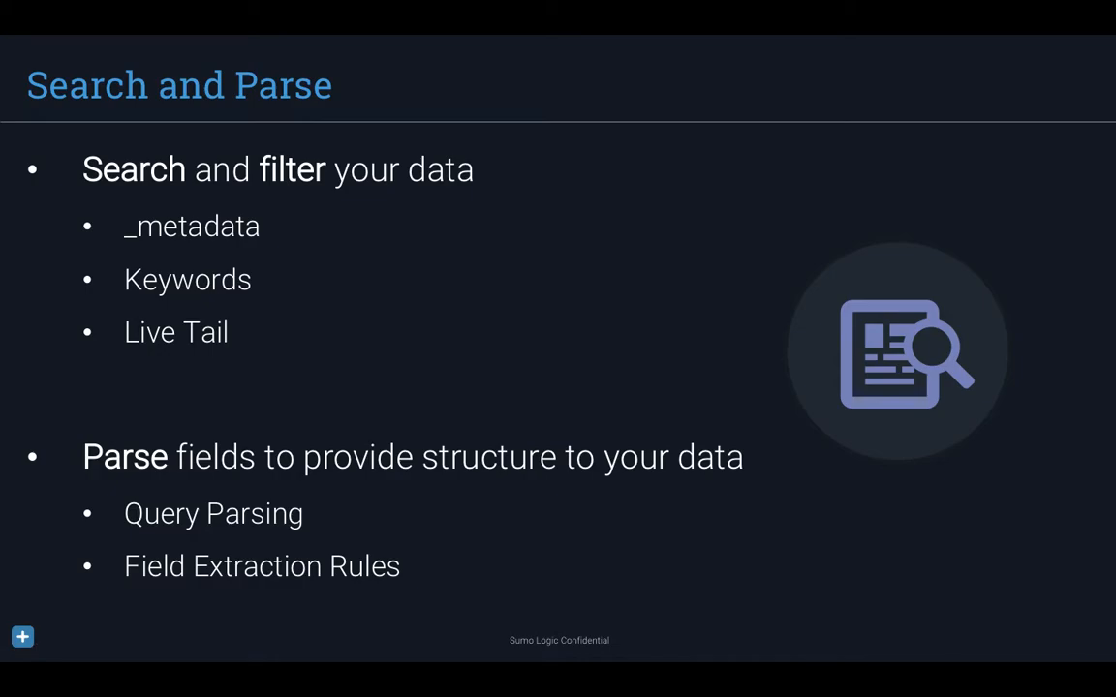
# - Advance to the Level 2 Certification: Hands-on Labs slide, then switch back to the browser
pyautogui.press('Right')
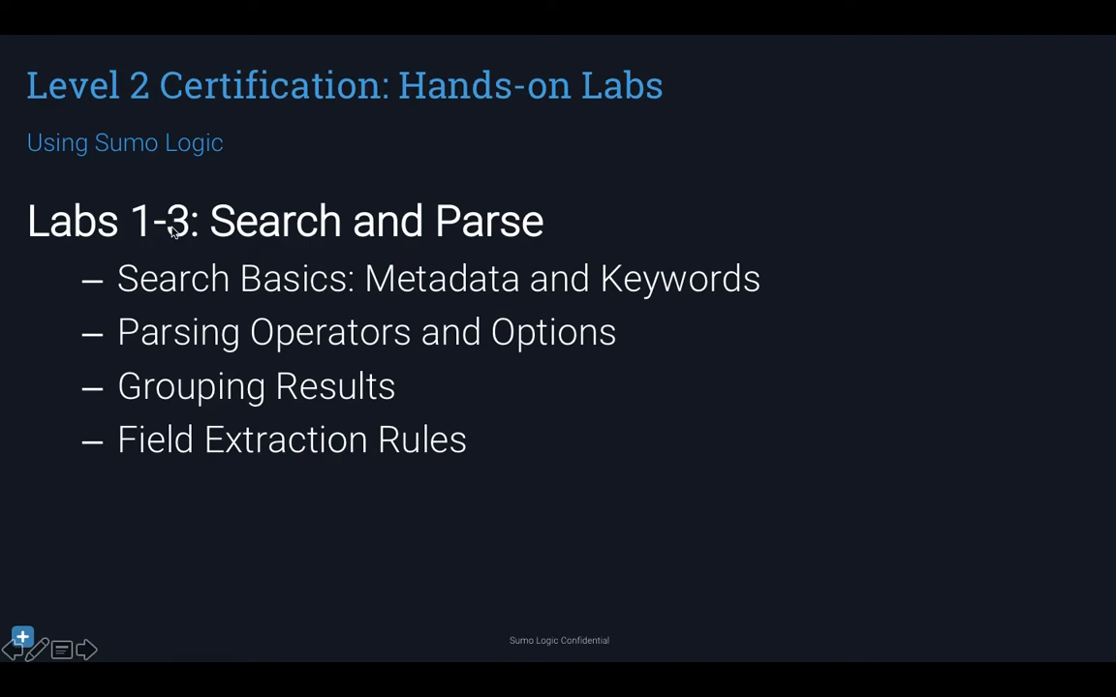
pyautogui.press('super+Tab')
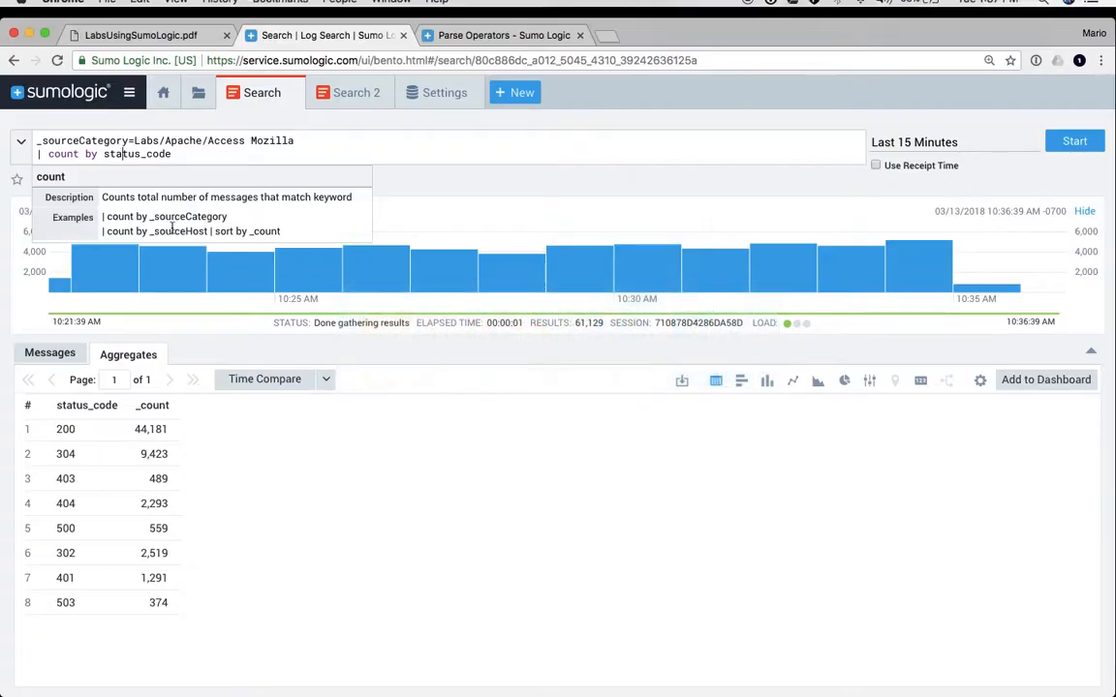
pyautogui.hotkey('ctrl', 'shift', 'Tab')
# - Scroll through Labs 2 to 5 in LabsUsingSumoLogic.pdf, then return to the Labs 1-3 slide
pyautogui.scroll(15, 256, 336)
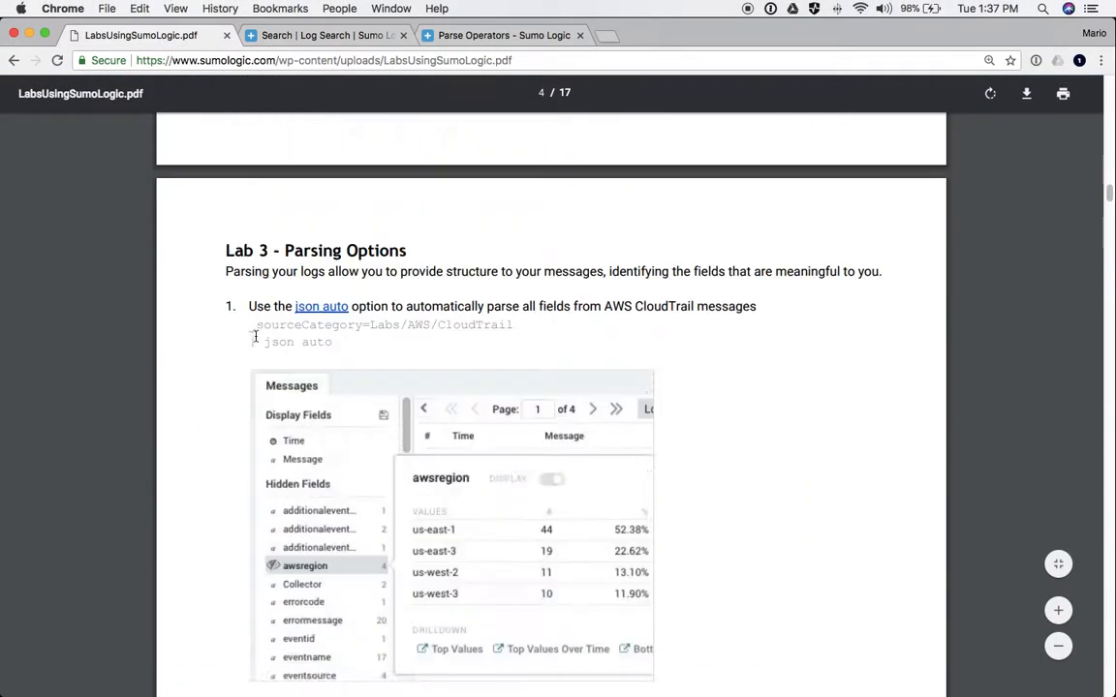
pyautogui.scroll(-5, 256, 336)
pyautogui.scroll(10, 256, 336)
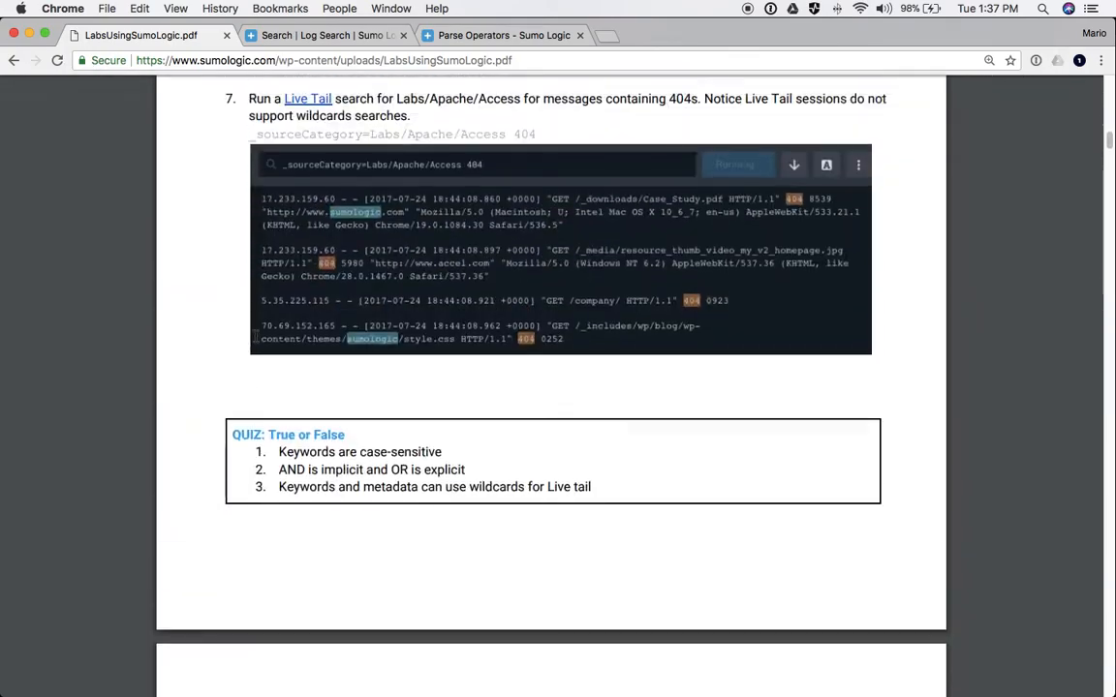
pyautogui.scroll(-1, 254, 334)
pyautogui.scroll(-10, 250, 427)
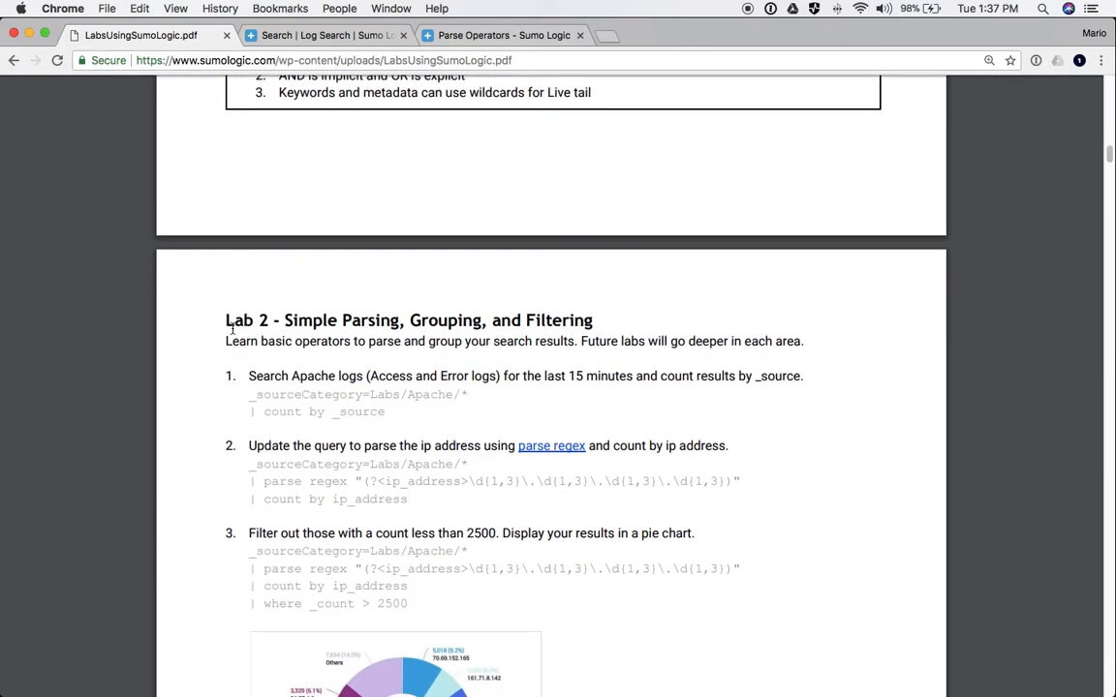
pyautogui.scroll(-10, 303, 358)
pyautogui.scroll(-5, 324, 407)
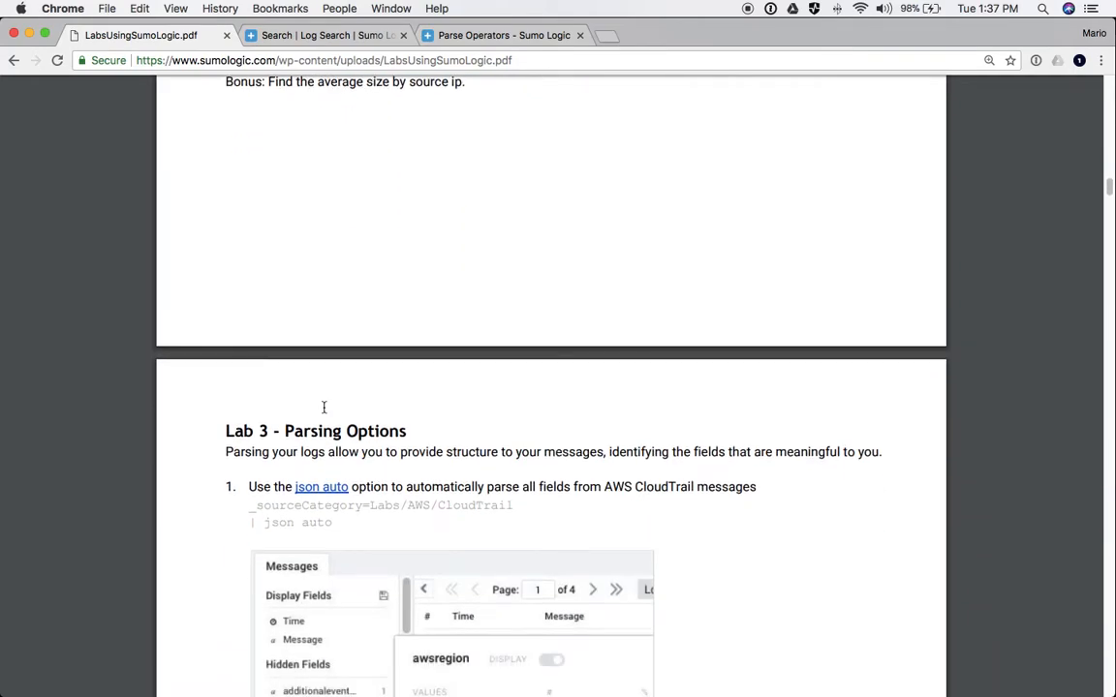
pyautogui.scroll(-20, 271, 342)
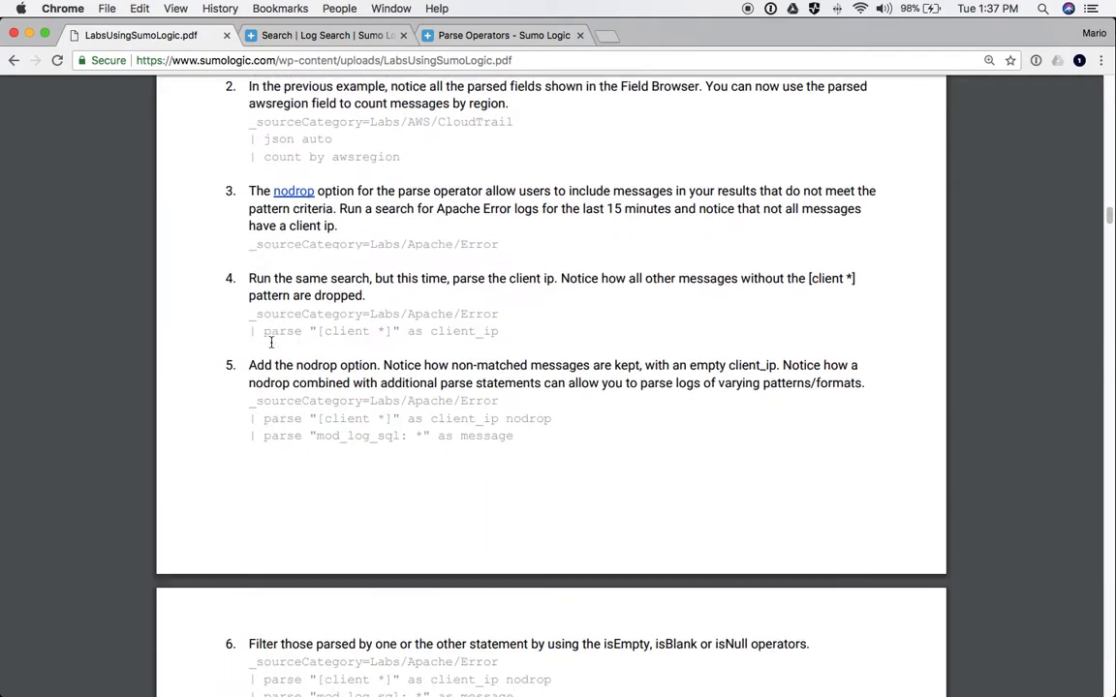
pyautogui.scroll(-8, 271, 342)
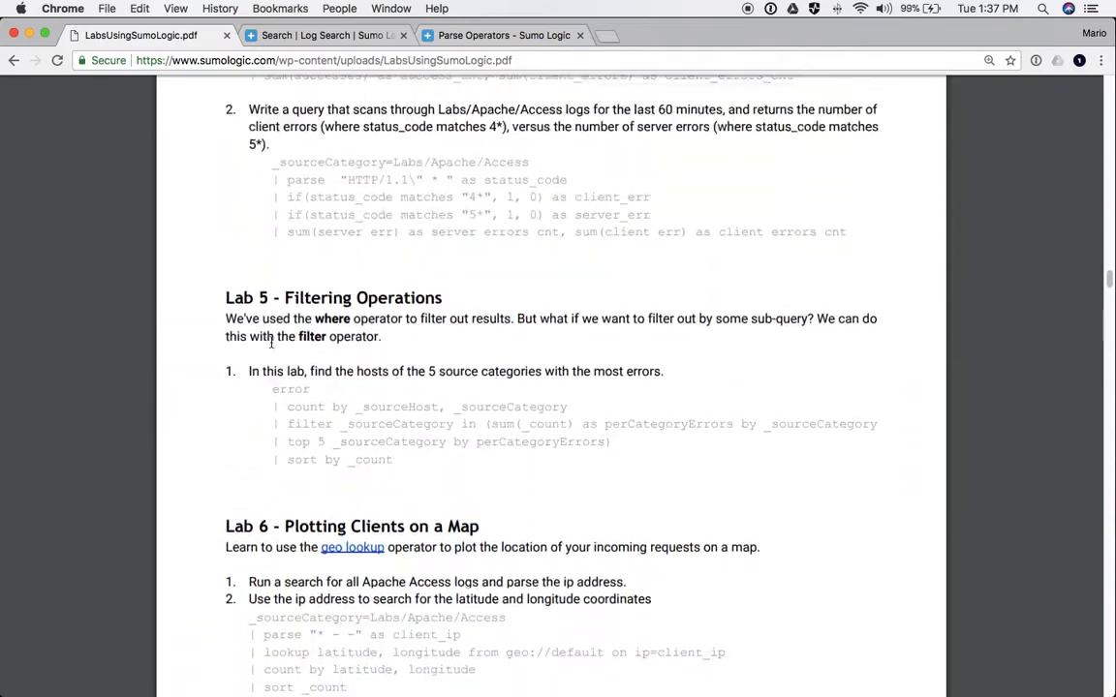
pyautogui.scroll(5, 271, 342)
pyautogui.press('super+Tab')
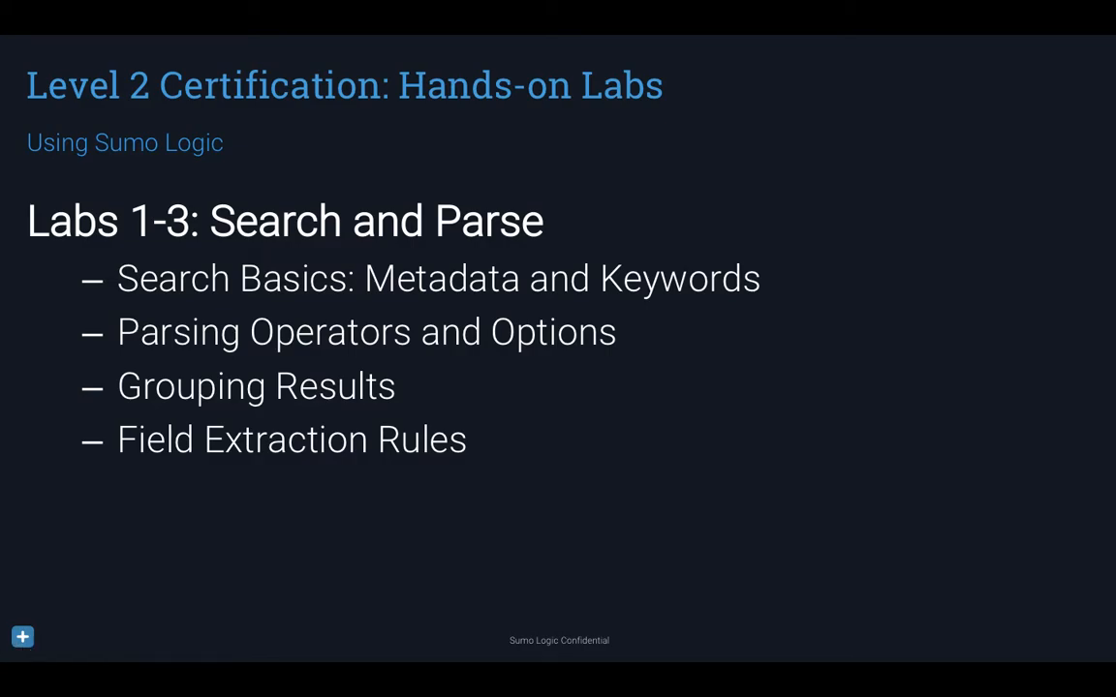
# - Advance past Simple Analytics to the Review – Query Syntax slide and reveal its example query
pyautogui.press('Right')
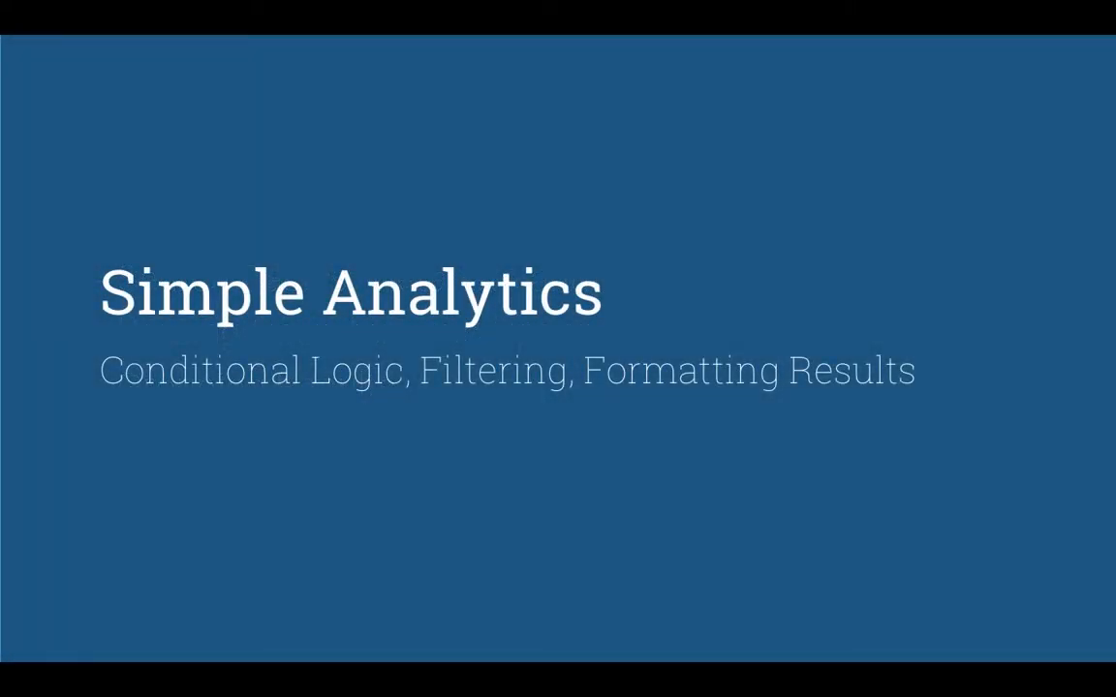
pyautogui.press('Right')
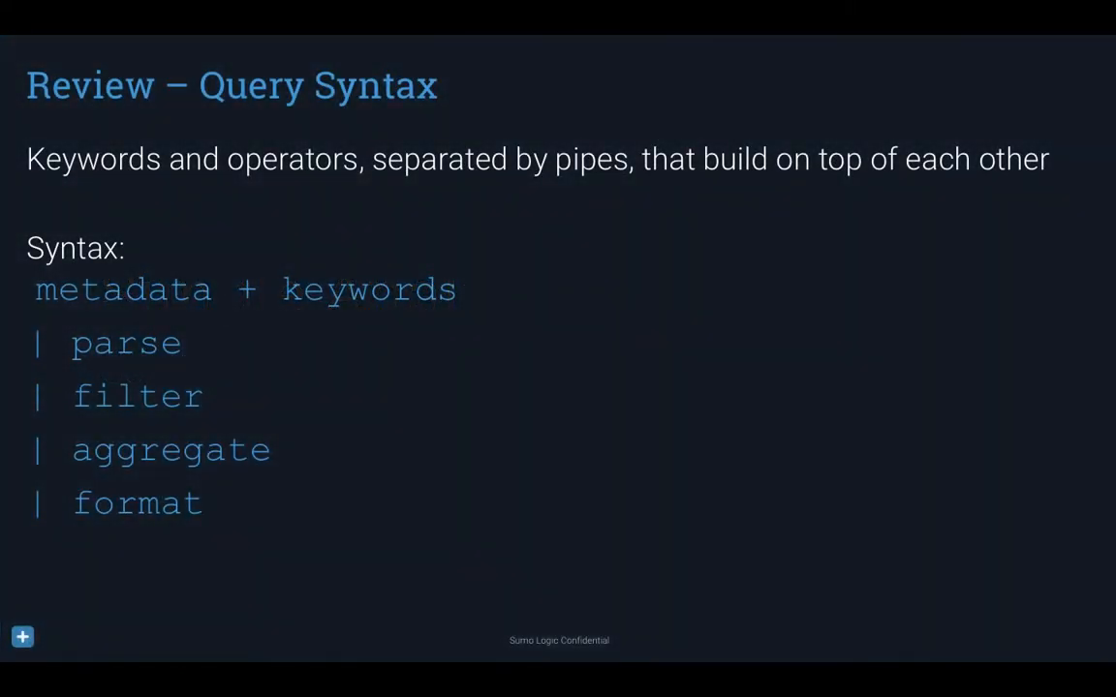
pyautogui.press('Right')
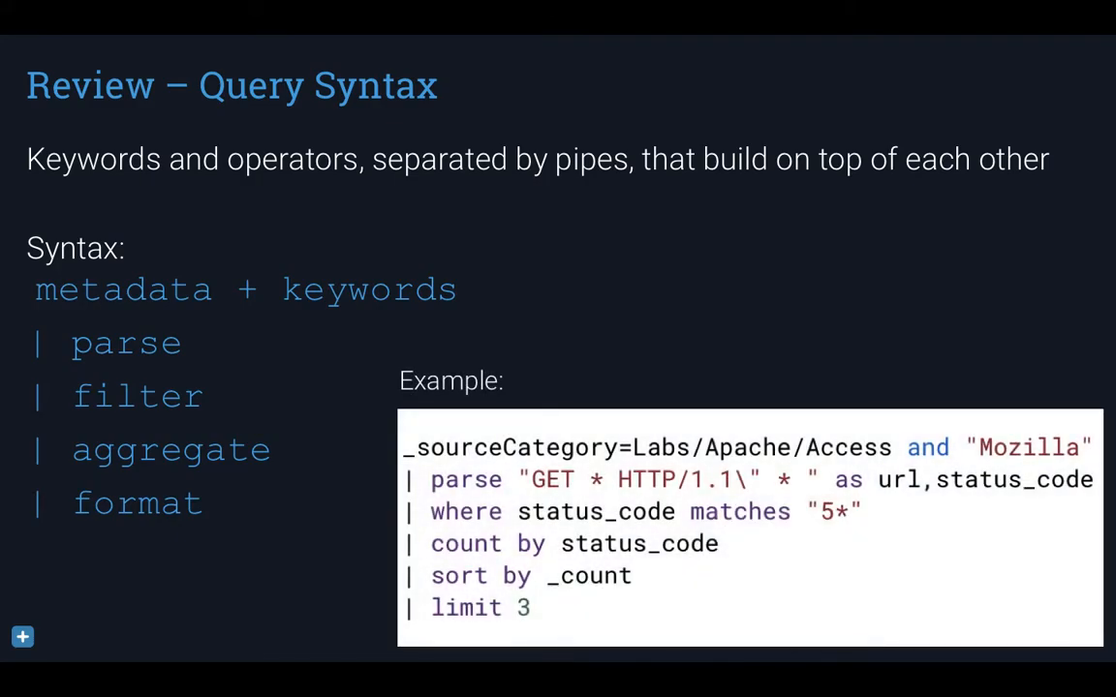
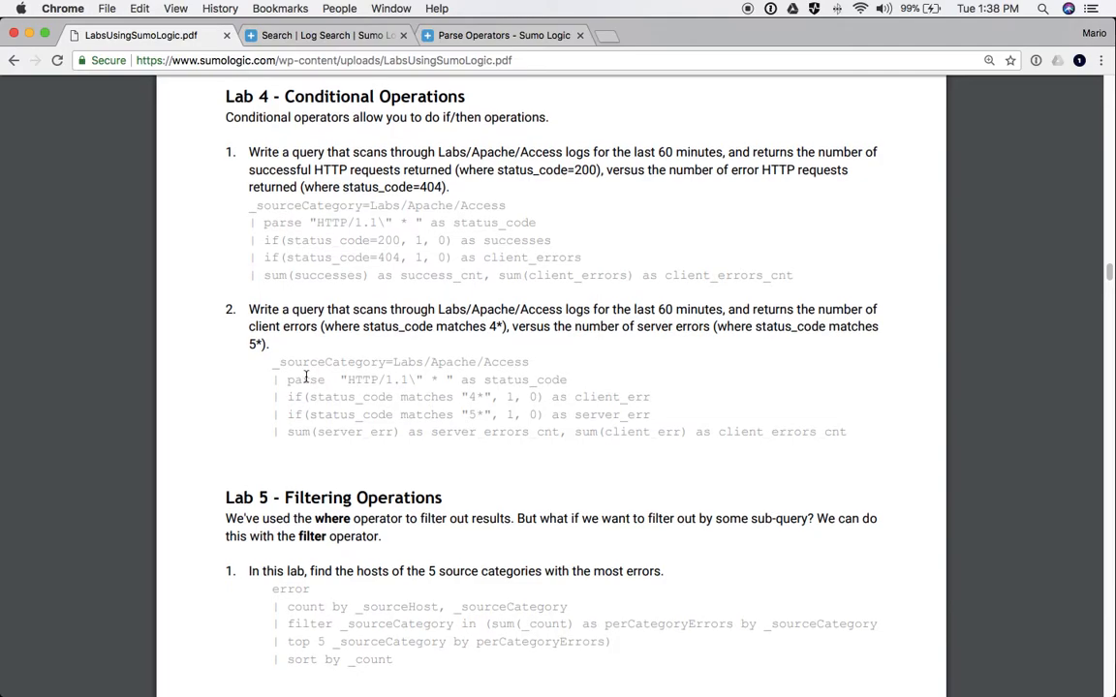
# - Copy the Lab 4 client-versus-server error query and skim ahead to Lab 8's moving-average exercise
pyautogui.moveTo(270, 370); pyautogui.dragTo(843, 428)
pyautogui.press('super+c')
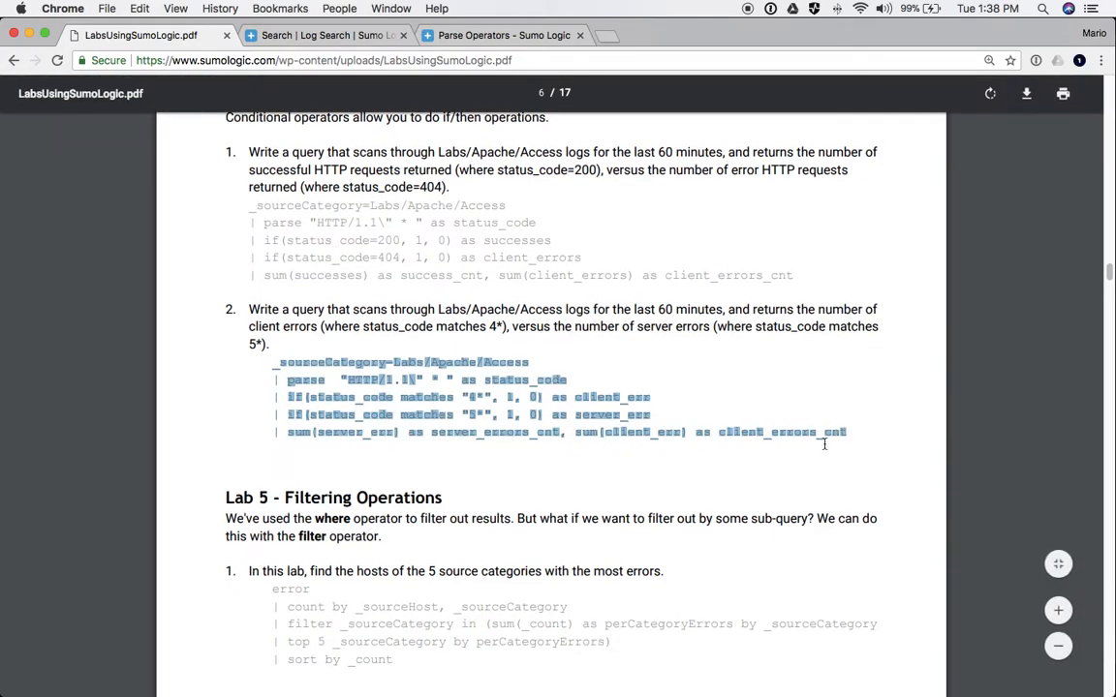
pyautogui.scroll(-5, 842, 428)
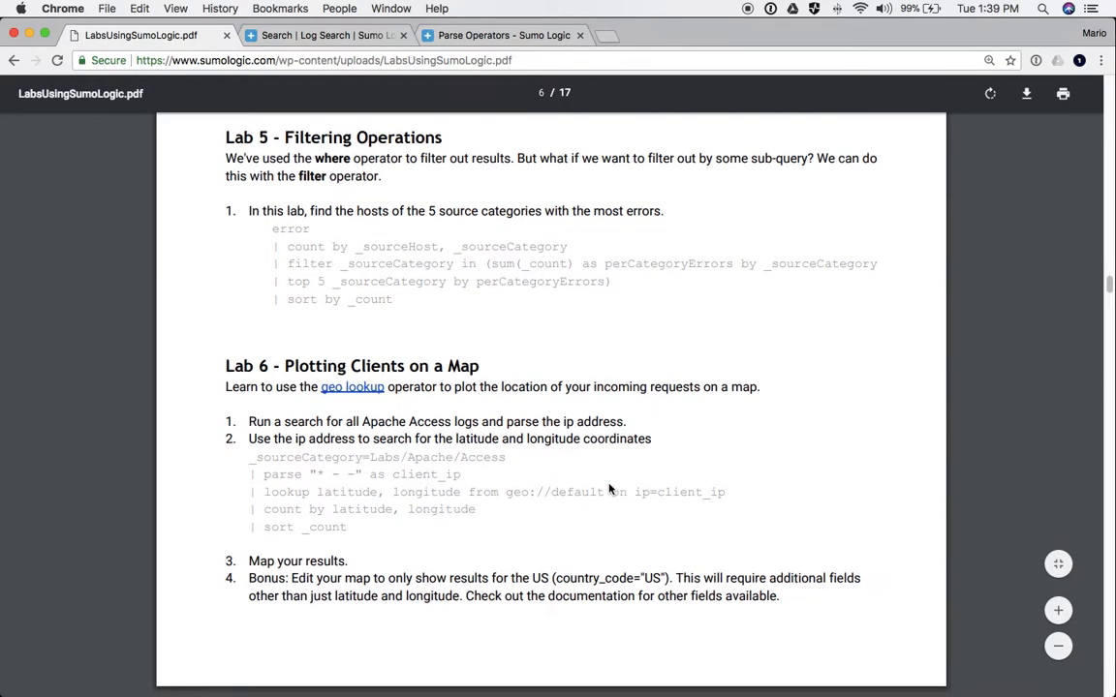
pyautogui.scroll(-7, 610, 489)
pyautogui.scroll(-8, 610, 489)
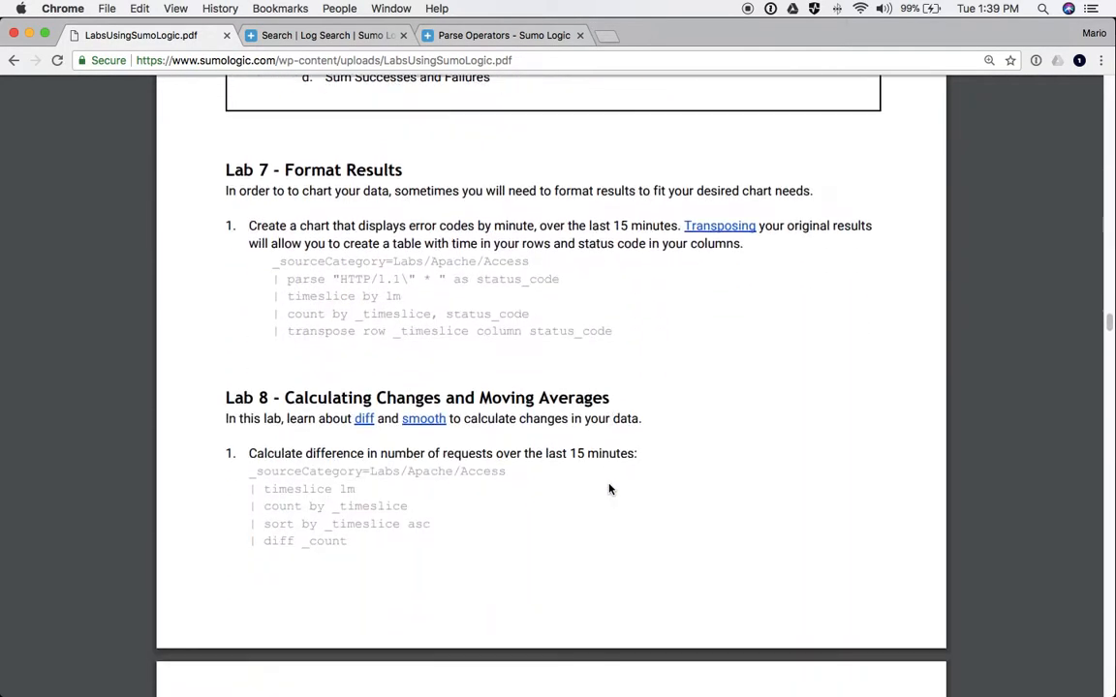
pyautogui.scroll(-4, 609, 489)
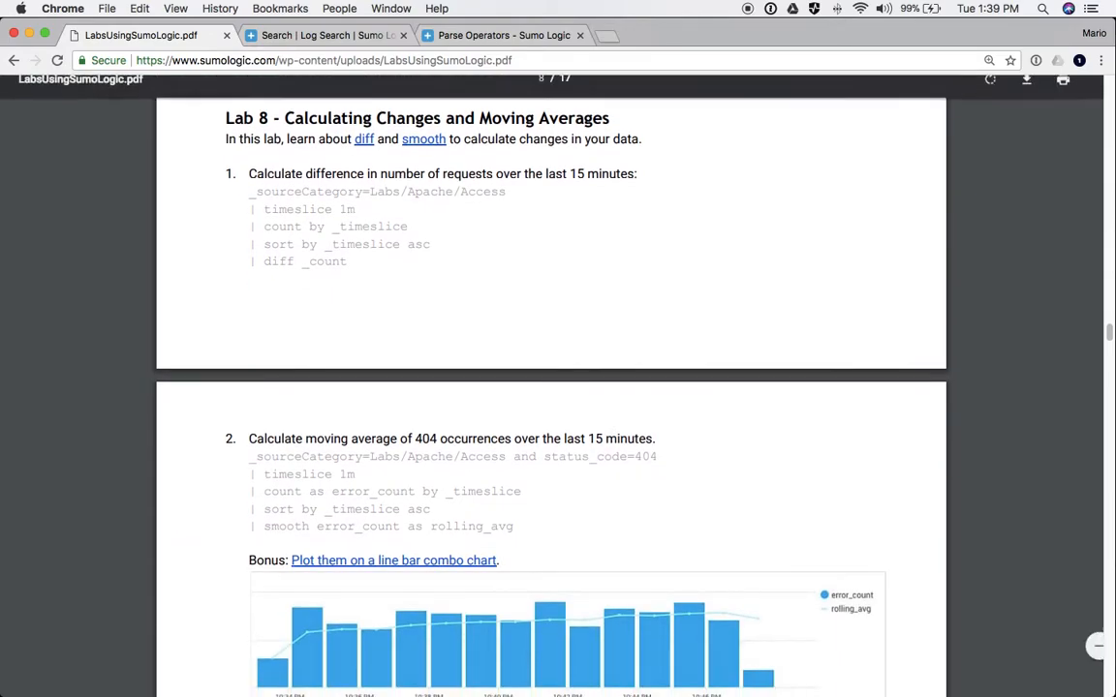
pyautogui.press('super+Tab')
pyautogui.press('super+Tab')
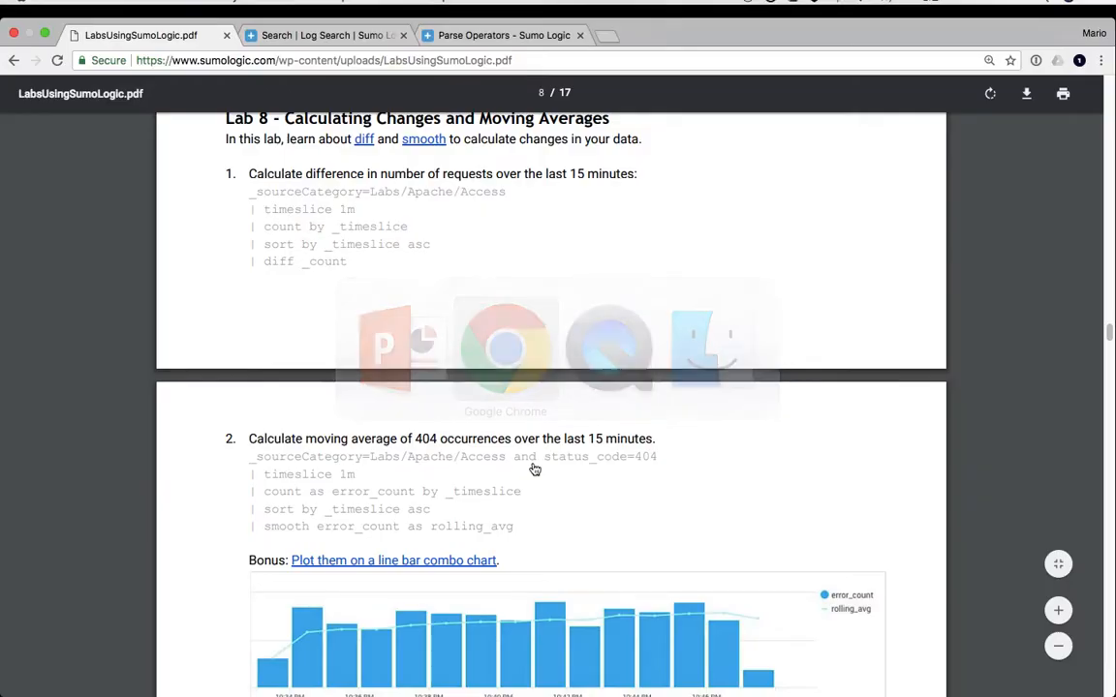
# - Paste the copied Lab 4 error query into a new Sumo Logic log search and run it
pyautogui.click(320, 36)
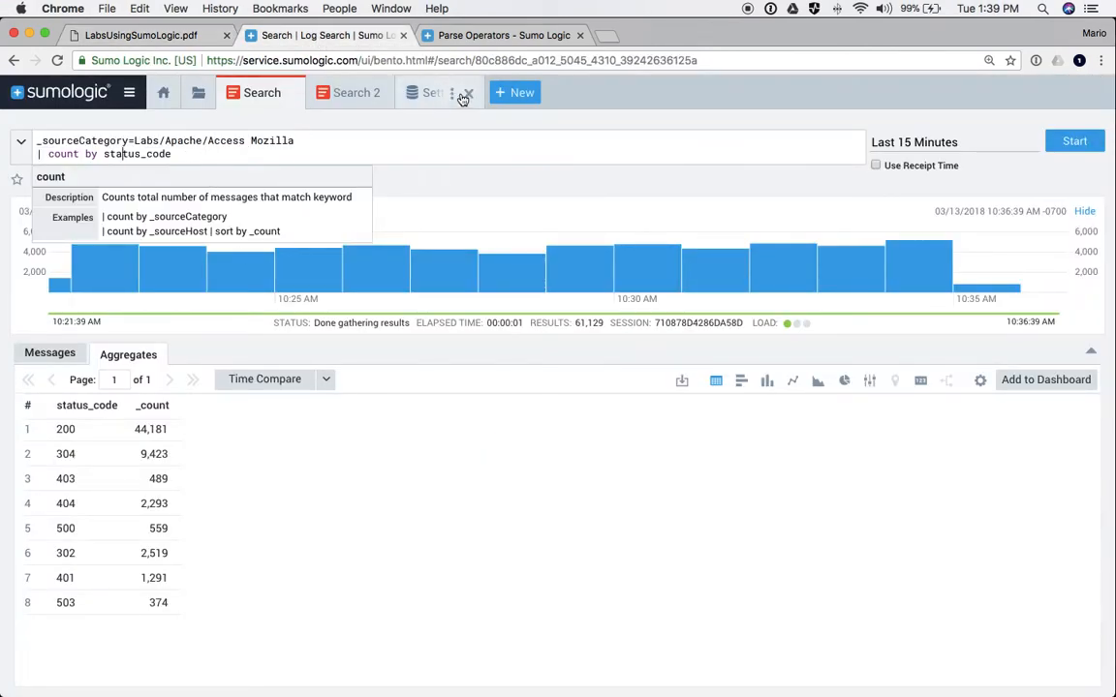
pyautogui.click(361, 92)
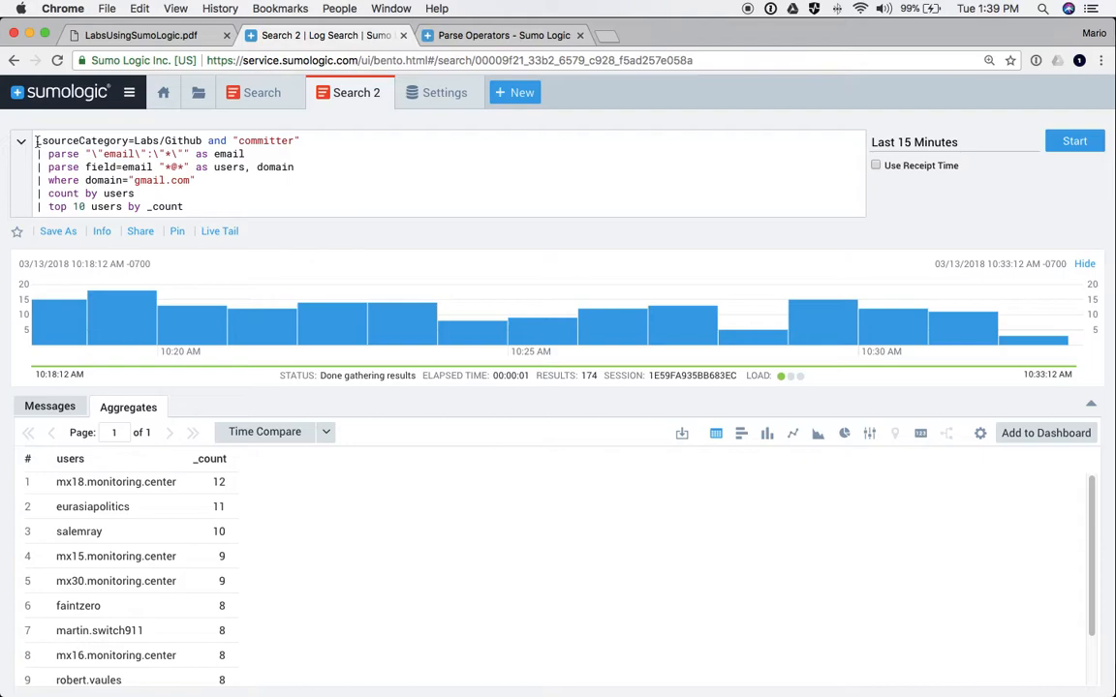
pyautogui.moveTo(34, 124); pyautogui.dragTo(189, 208)
pyautogui.click(510, 92)
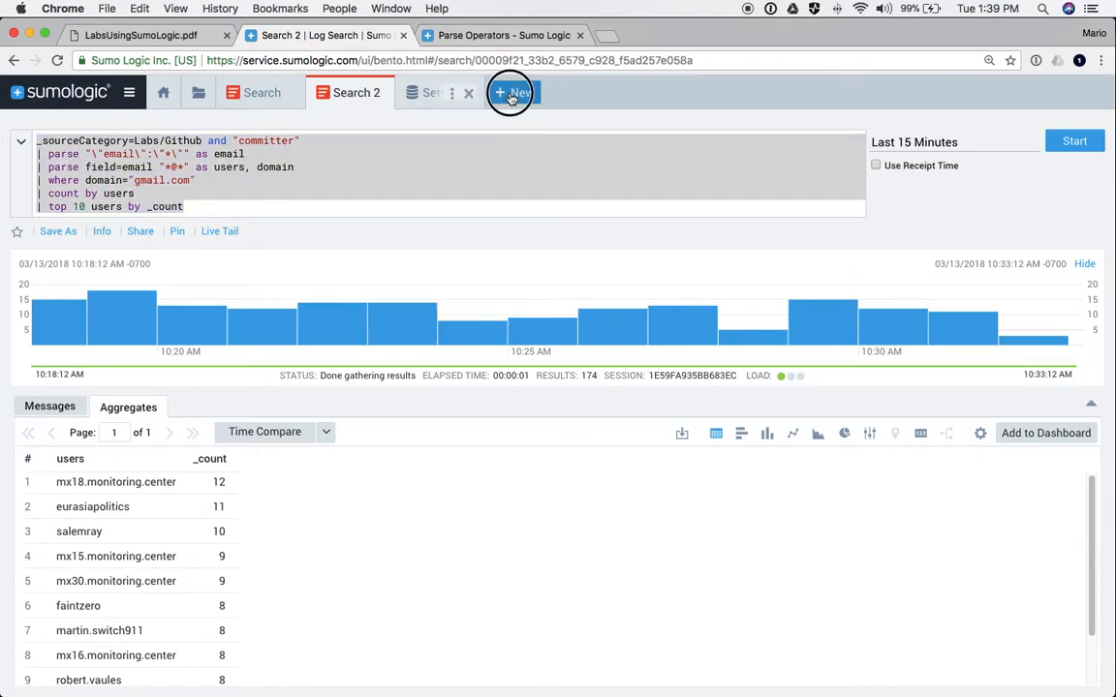
pyautogui.click(525, 140)
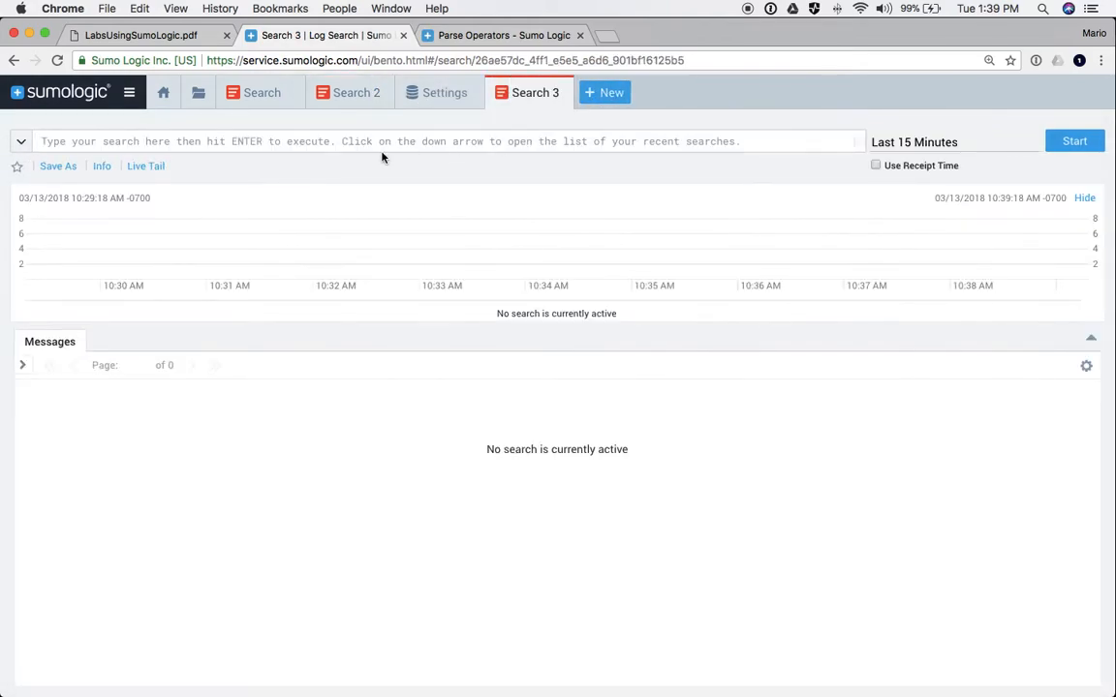
pyautogui.press('super+v')
pyautogui.press('Return')
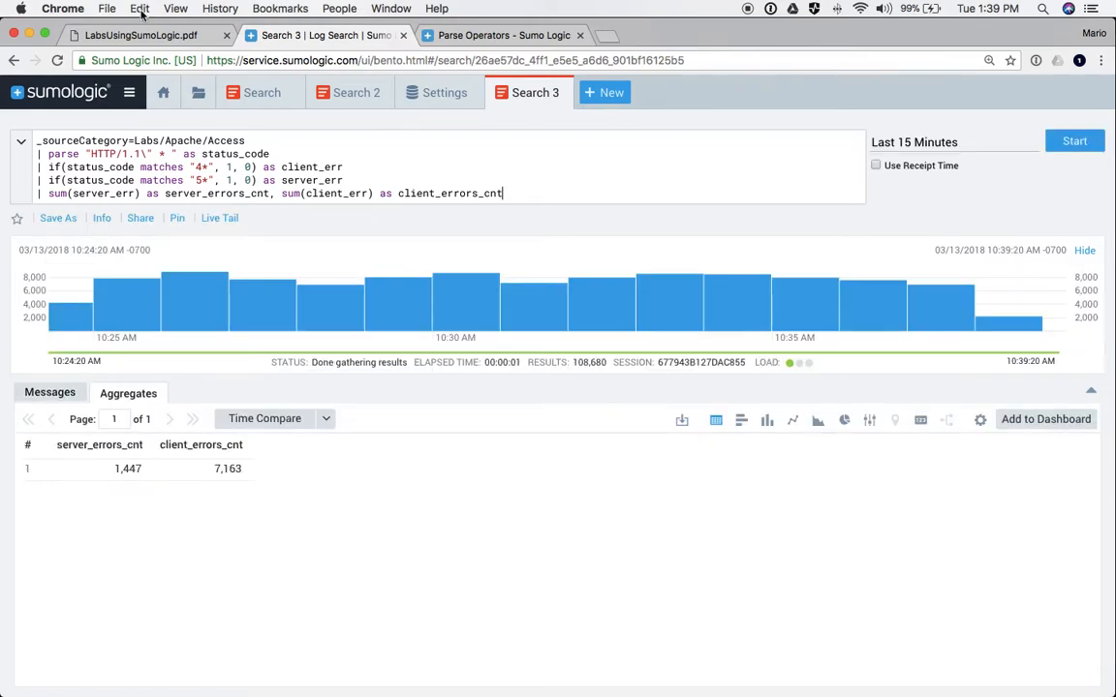
# - Delete the parse line and rerun, giving 1,087 server and 5,027 client errors
pyautogui.moveTo(244, 141); pyautogui.dragTo(272, 155)
pyautogui.press('BackSpace')
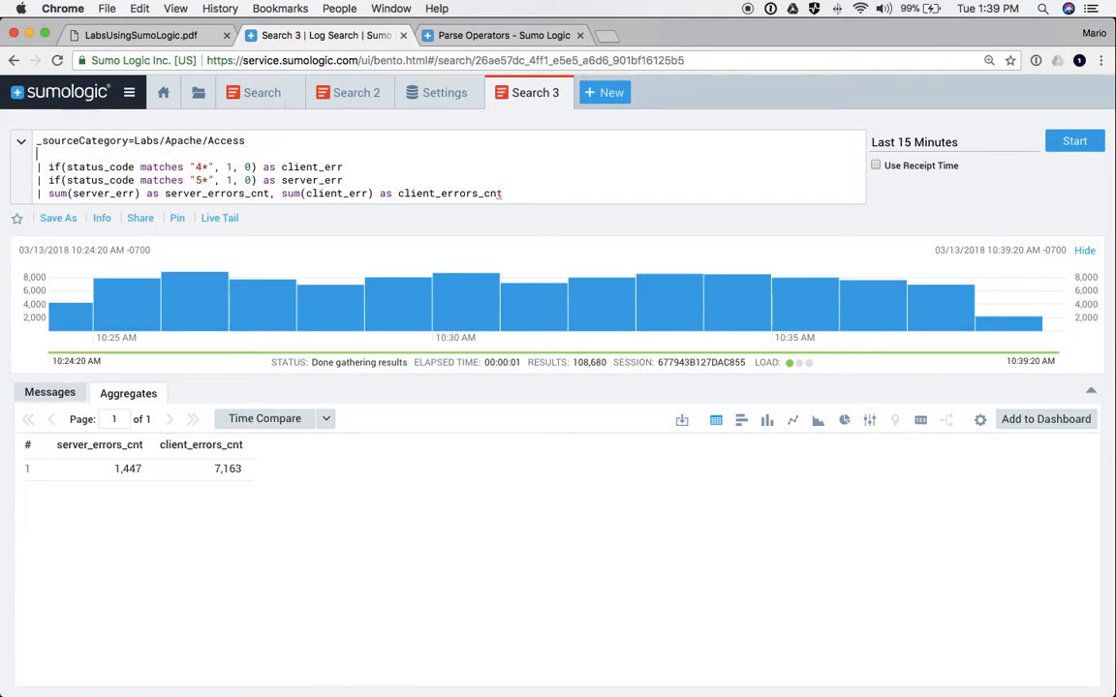
pyautogui.press('Return')
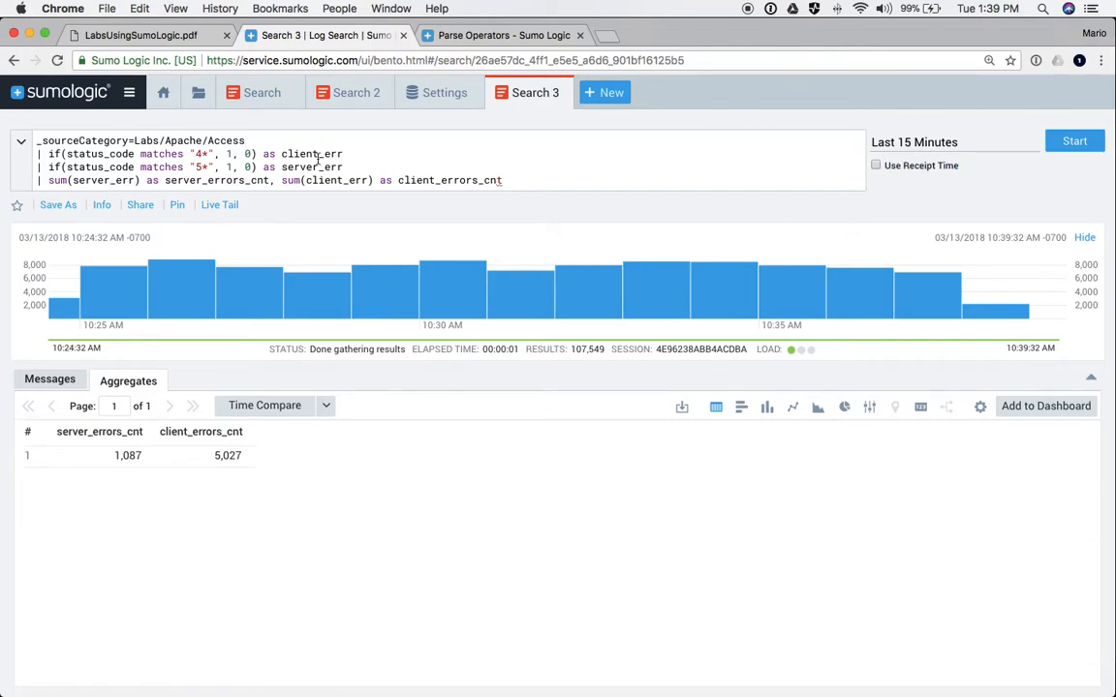
# - Walk through the query's if/matches conditions, client_err 1, 0 values, server error line and sum aggregation
pyautogui.click(66, 155)
pyautogui.doubleClick(156, 154)
pyautogui.click(135, 166)
pyautogui.doubleClick(301, 154)
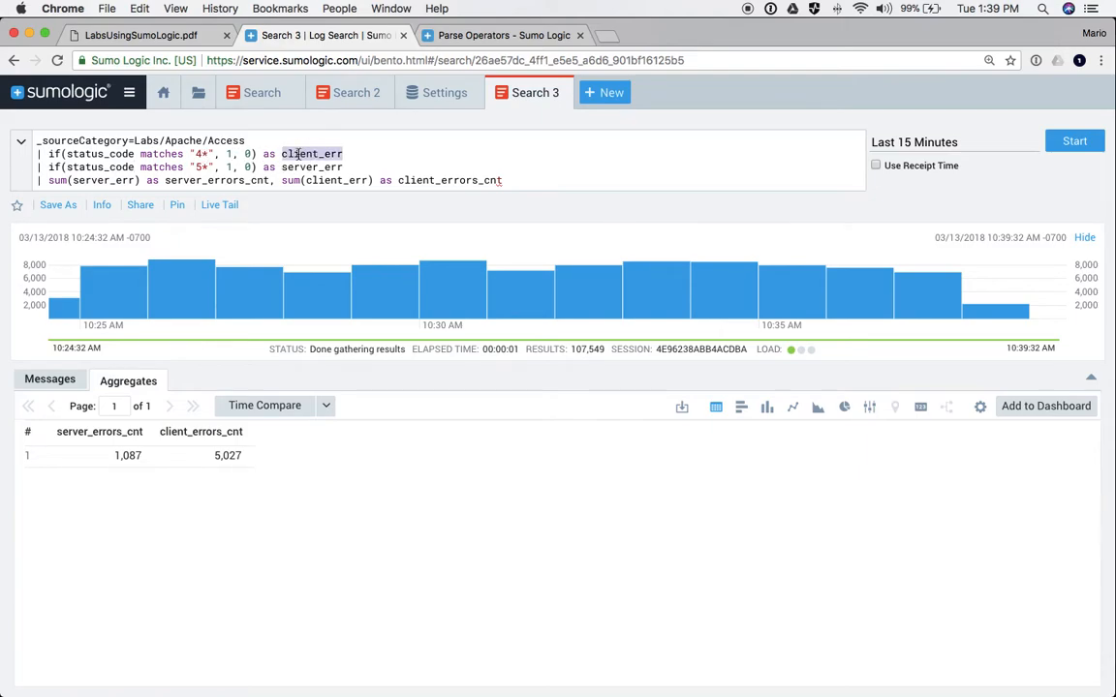
pyautogui.click(288, 154)
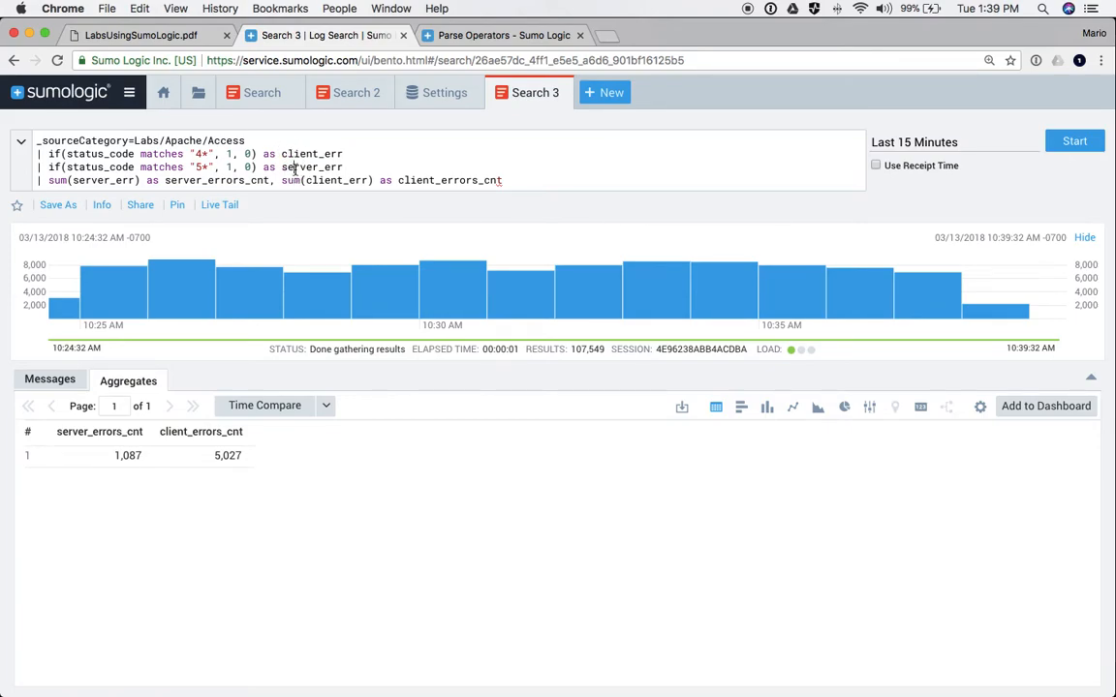
pyautogui.click(292, 153)
pyautogui.moveTo(227, 153); pyautogui.dragTo(317, 153)
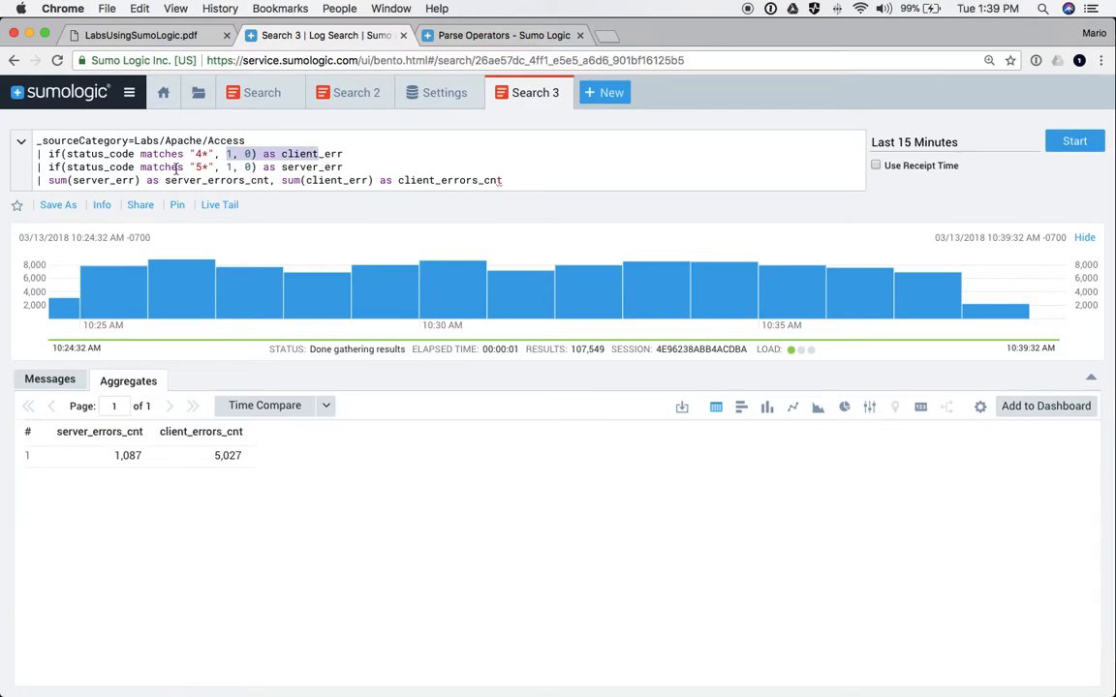
pyautogui.moveTo(50, 167); pyautogui.dragTo(346, 166)
pyautogui.click(60, 180)
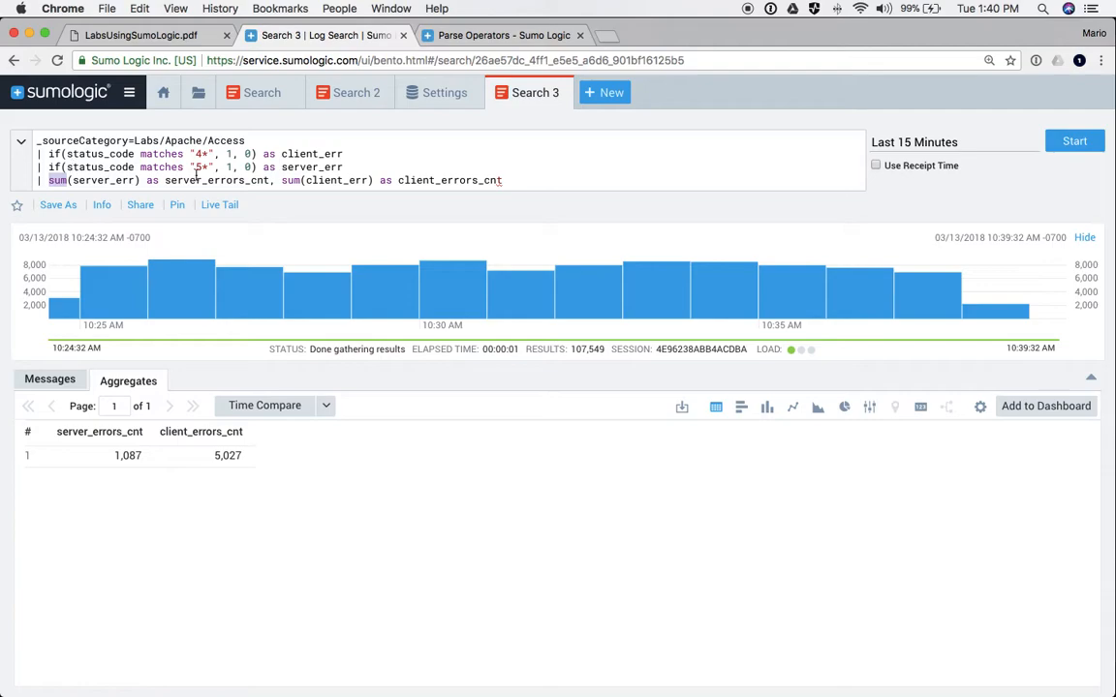
pyautogui.press('super+Tab')
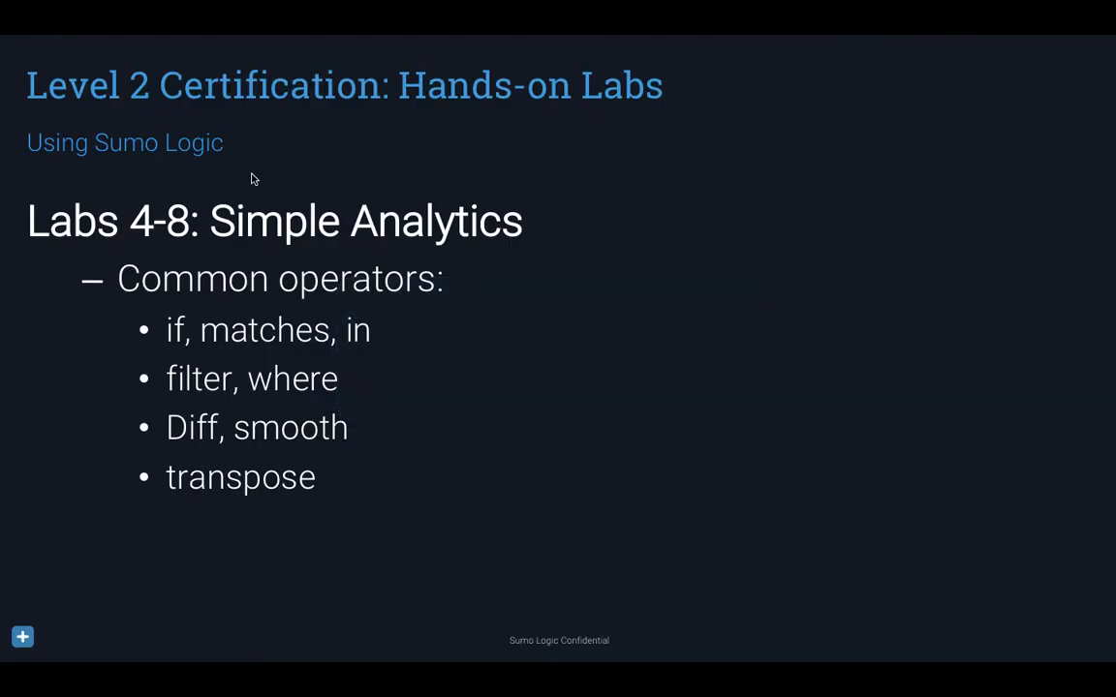
# - Step through the Advanced Analytics slides to LogReduce/LogCompare, then back to Outlier and Predict
pyautogui.press('Right')
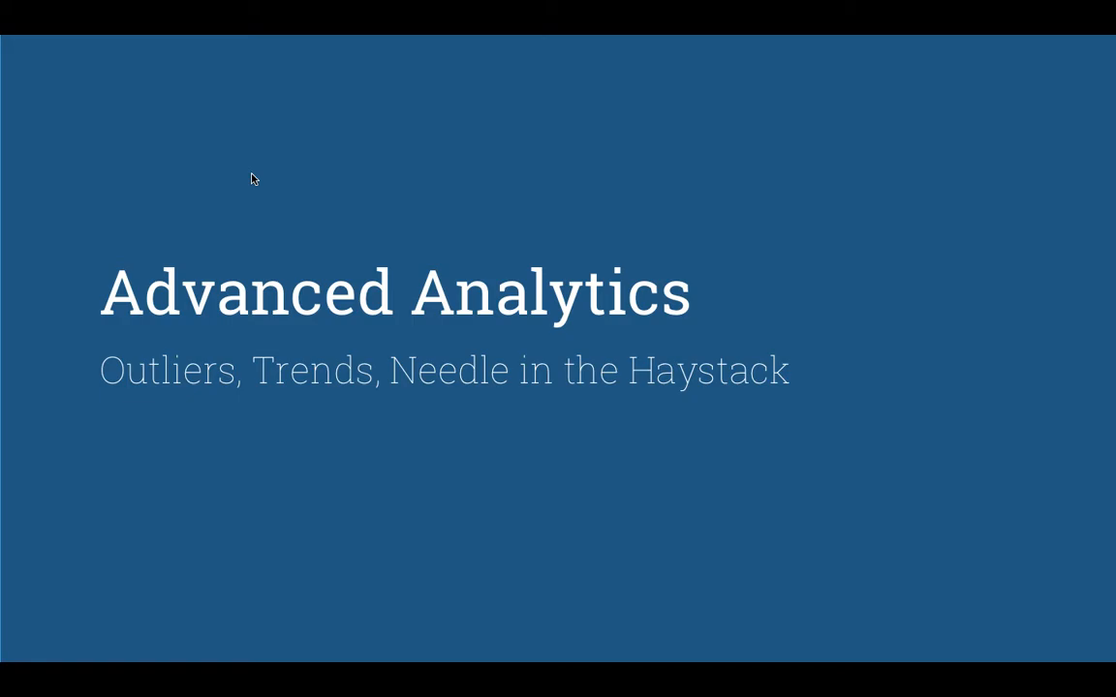
pyautogui.press('Right')
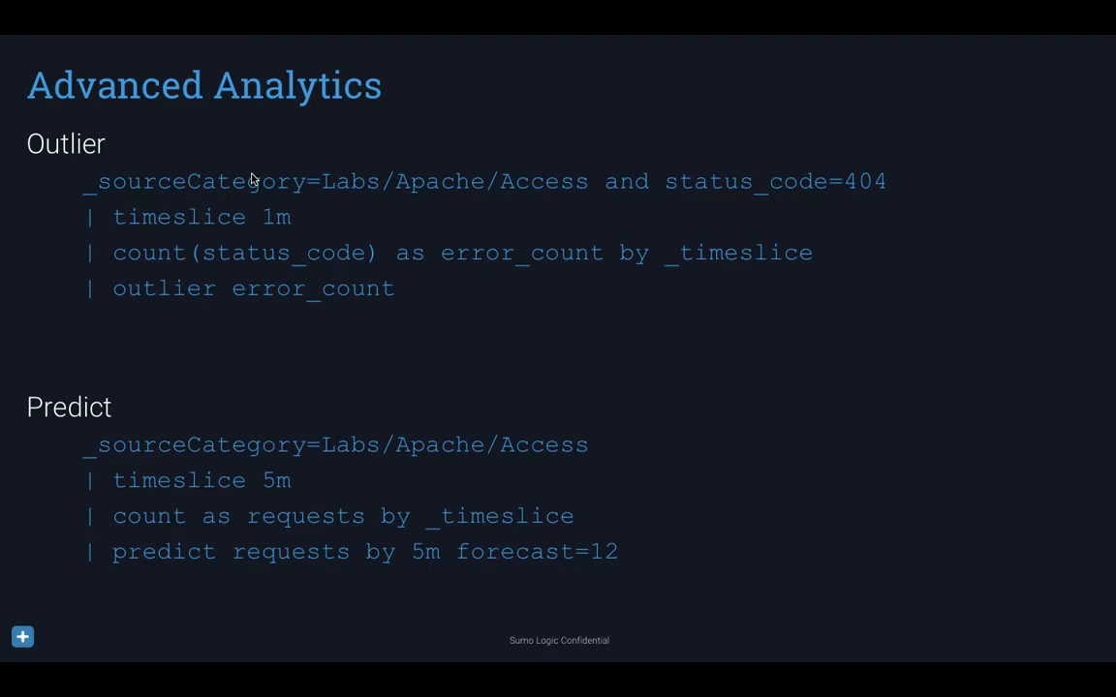
pyautogui.press('Right')
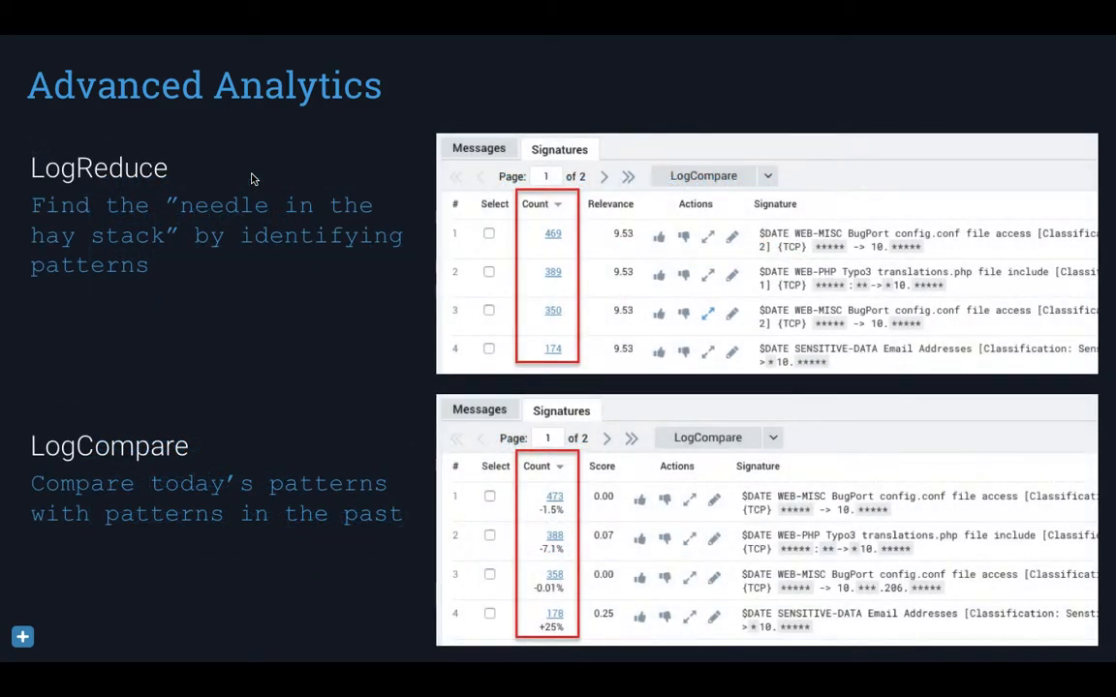
pyautogui.press('Left')
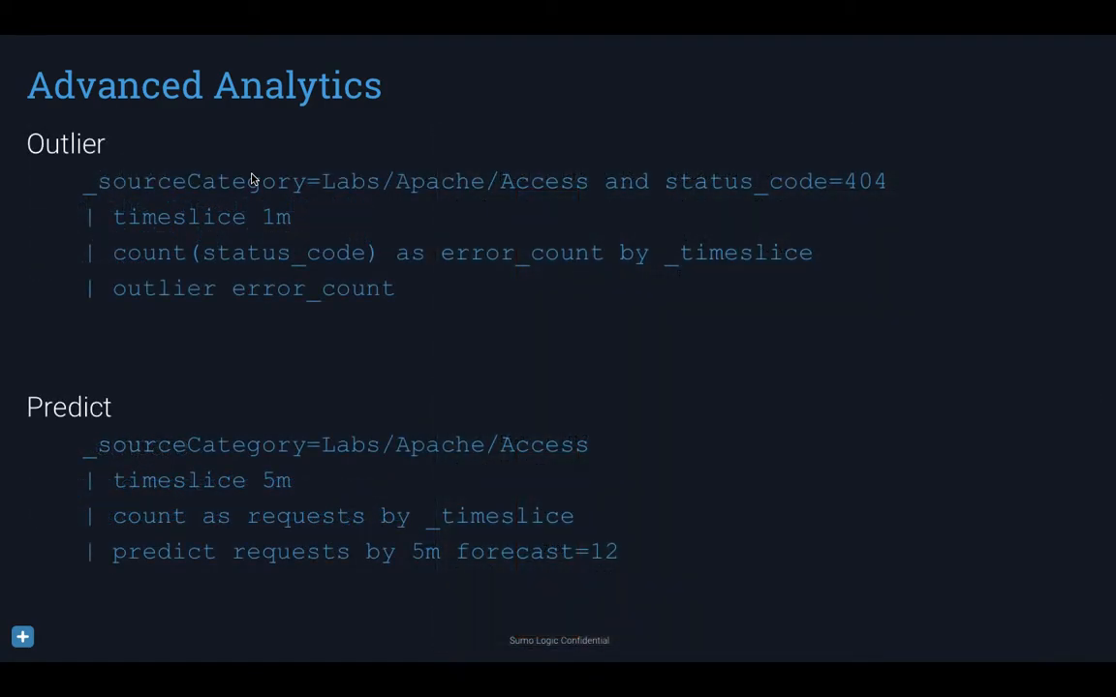
pyautogui.press('super+Tab')
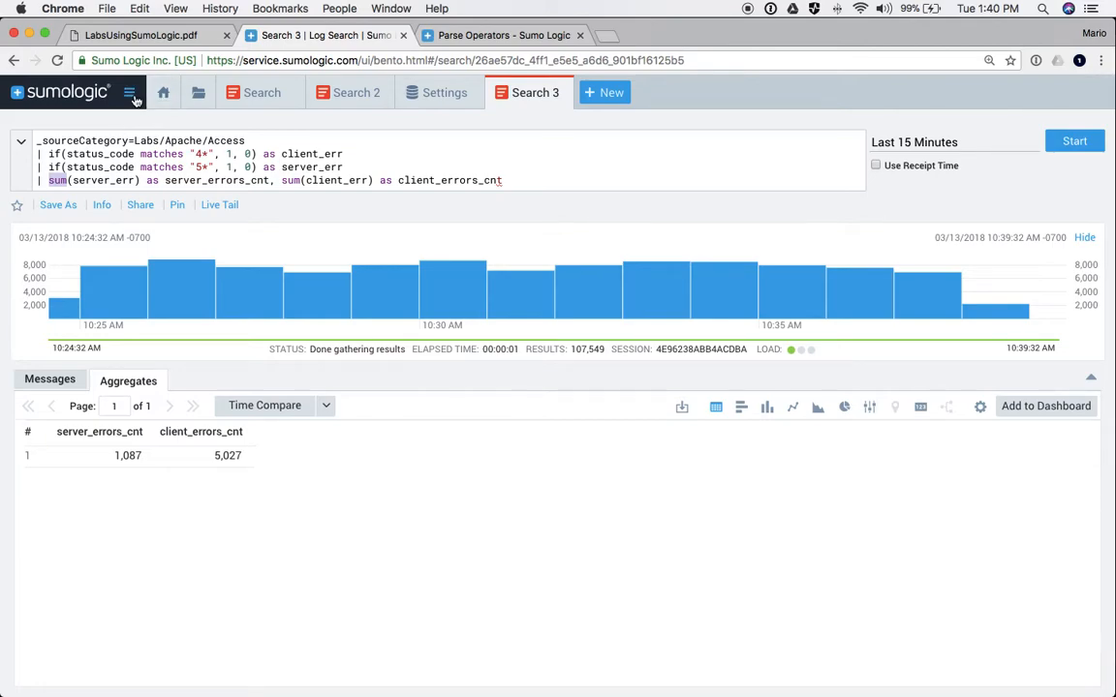
pyautogui.click(130, 94)
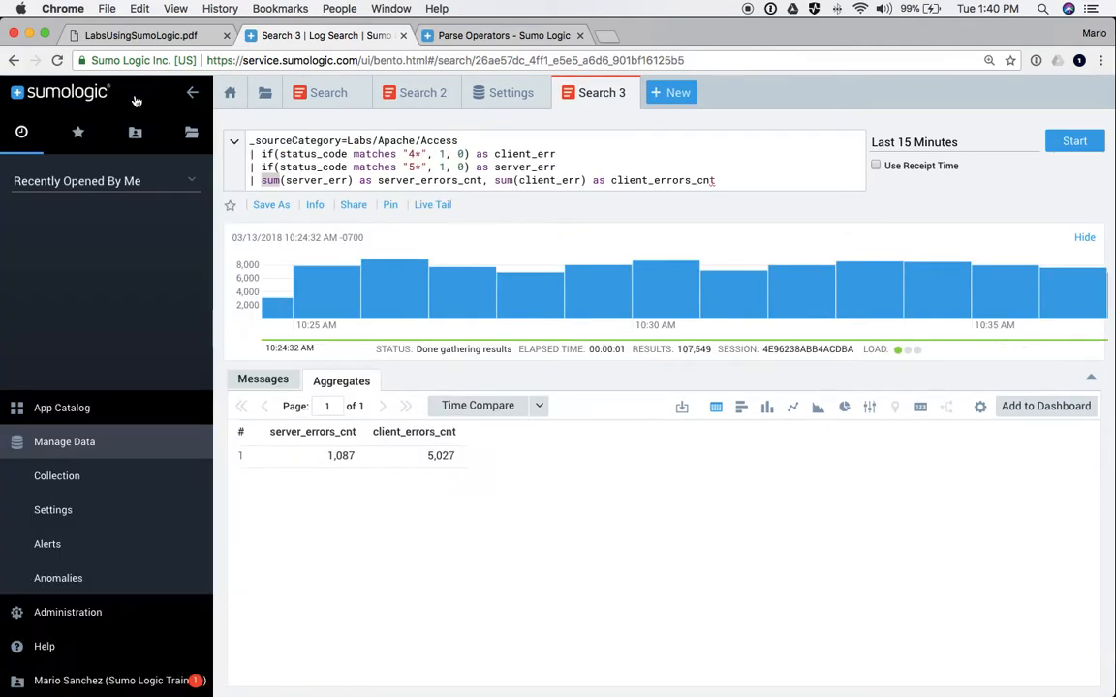
pyautogui.click(77, 140)
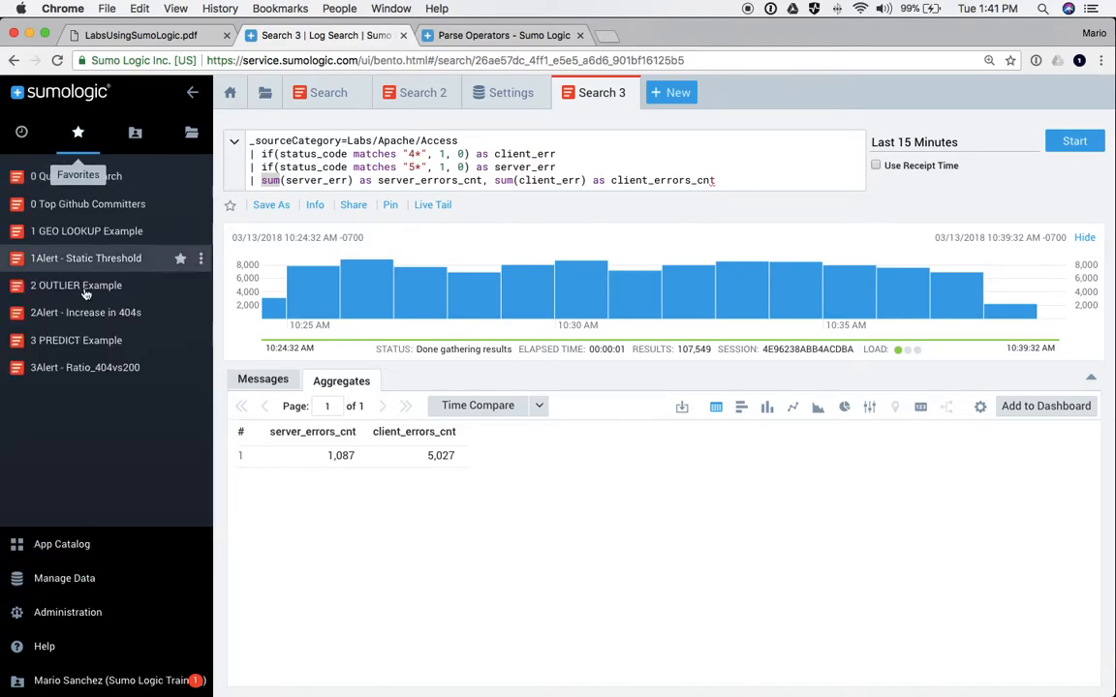
pyautogui.click(51, 288)
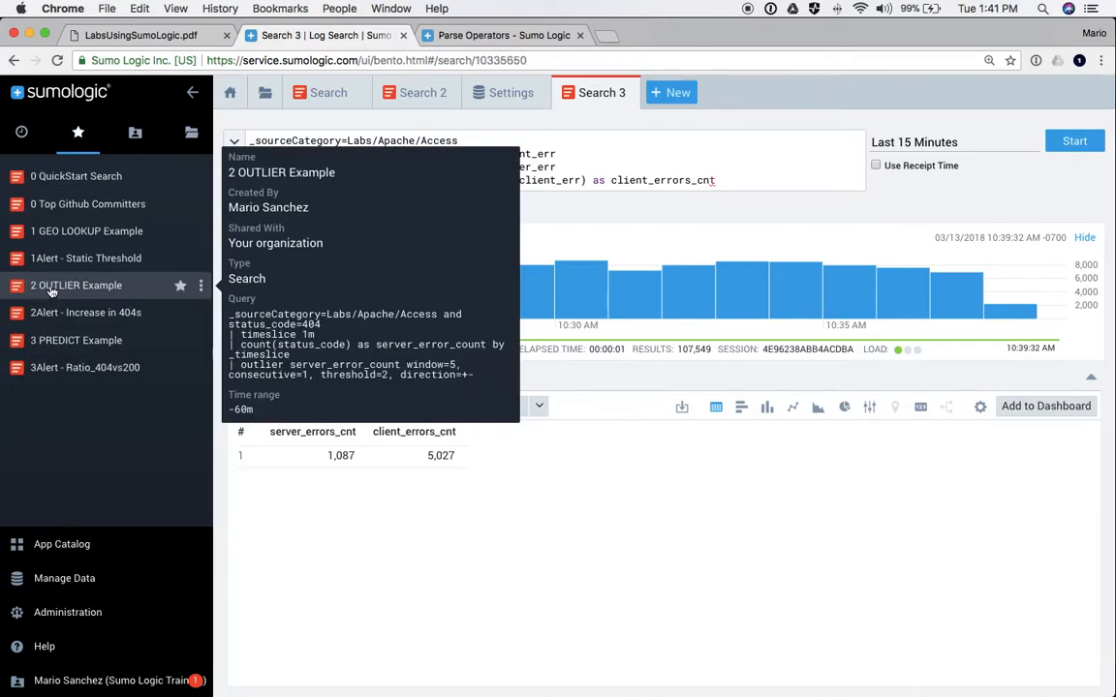
pyautogui.click(60, 344)
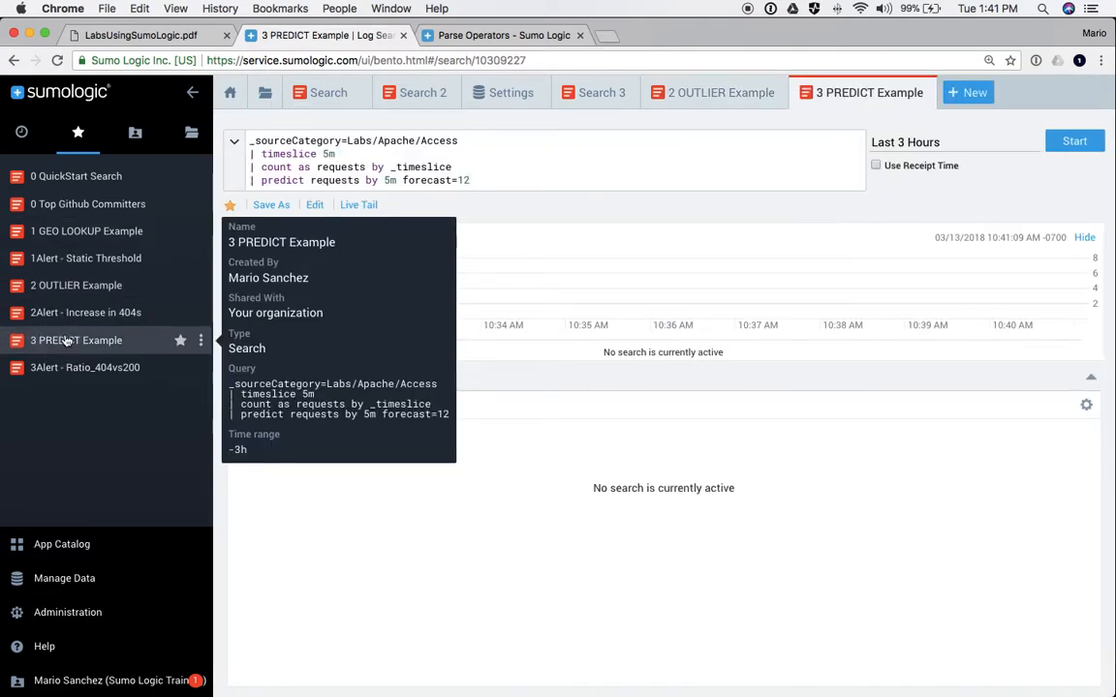
pyautogui.click(60, 233)
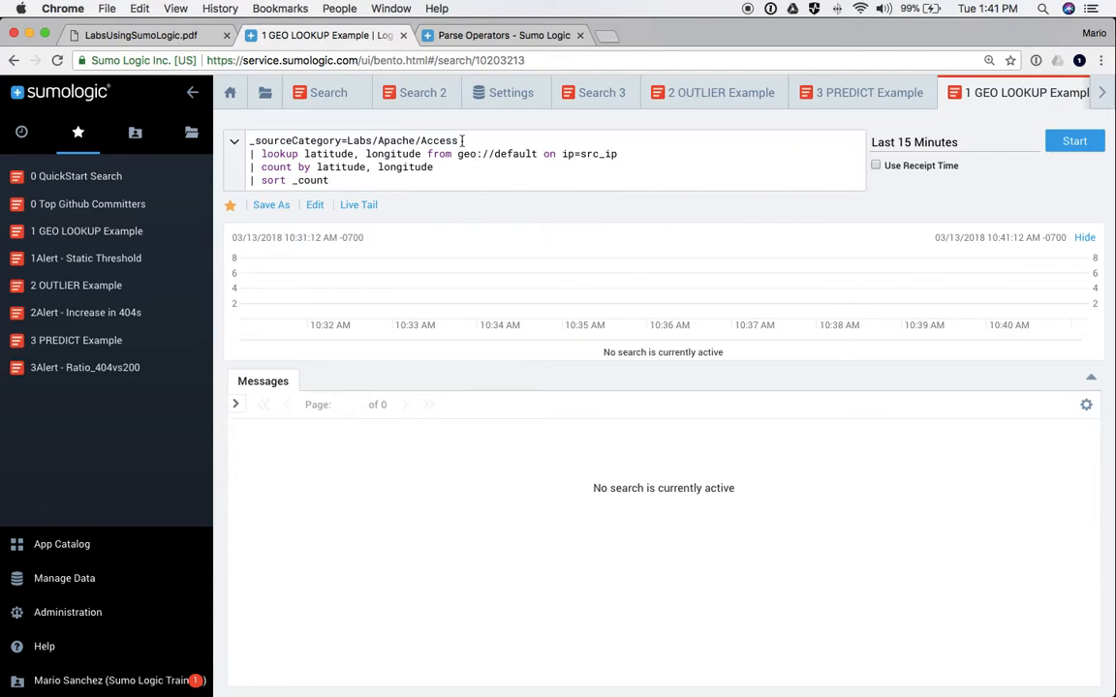
pyautogui.moveTo(459, 141); pyautogui.dragTo(248, 141)
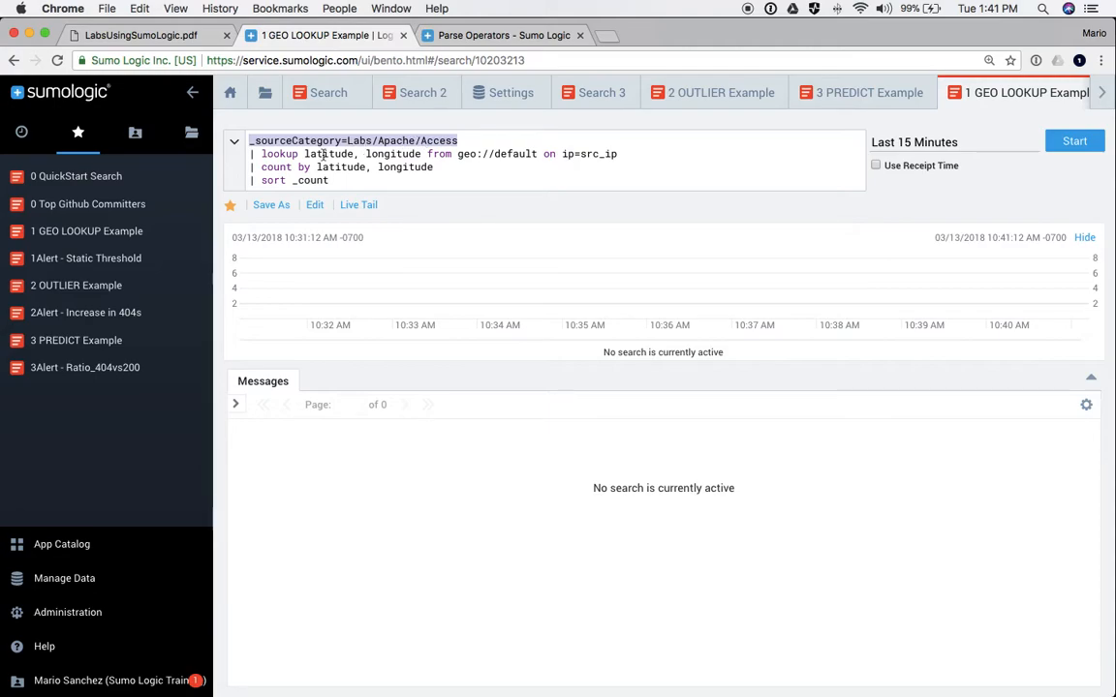
pyautogui.click(270, 155)
pyautogui.doubleClick(279, 154)
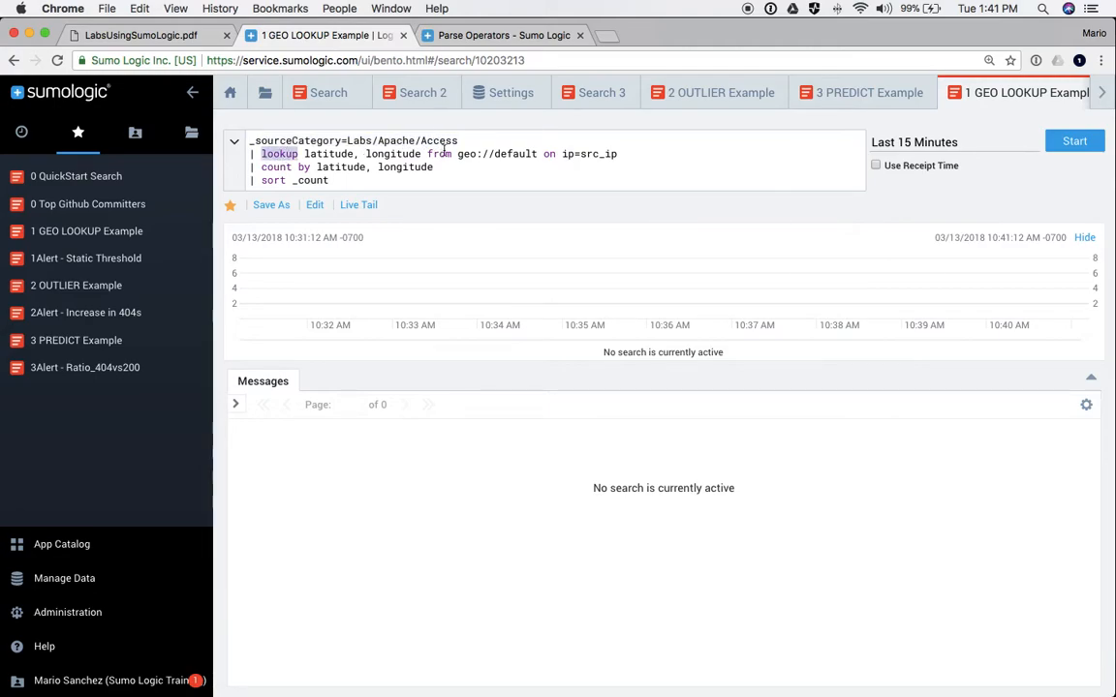
pyautogui.doubleClick(596, 155)
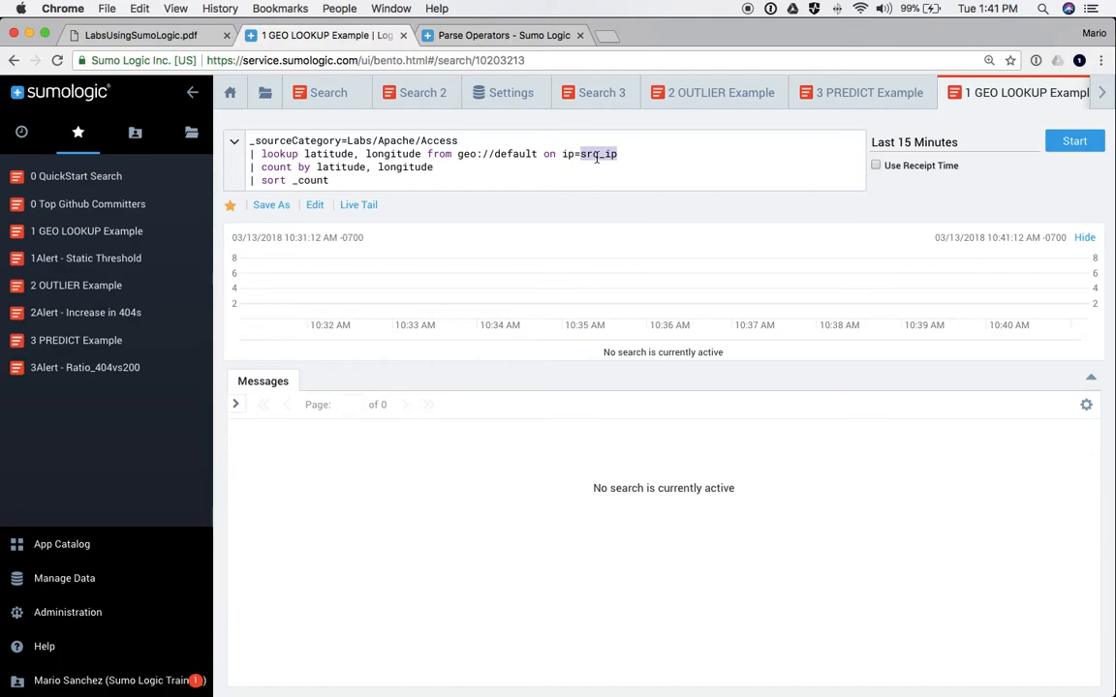
pyautogui.doubleClick(278, 155)
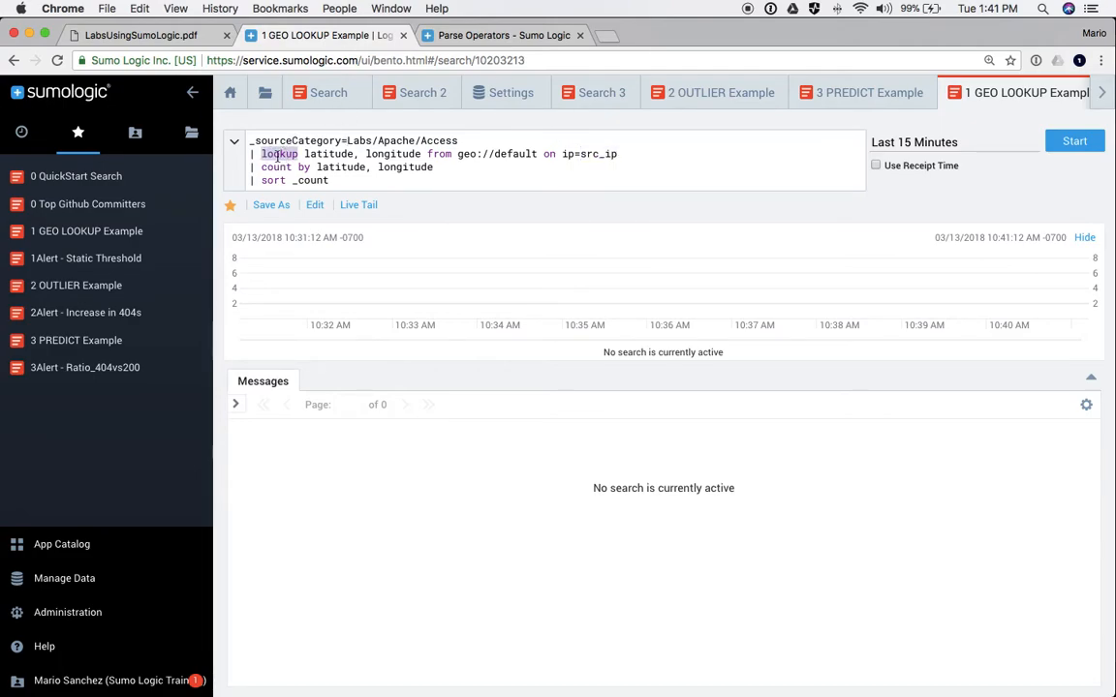
pyautogui.doubleClick(326, 154)
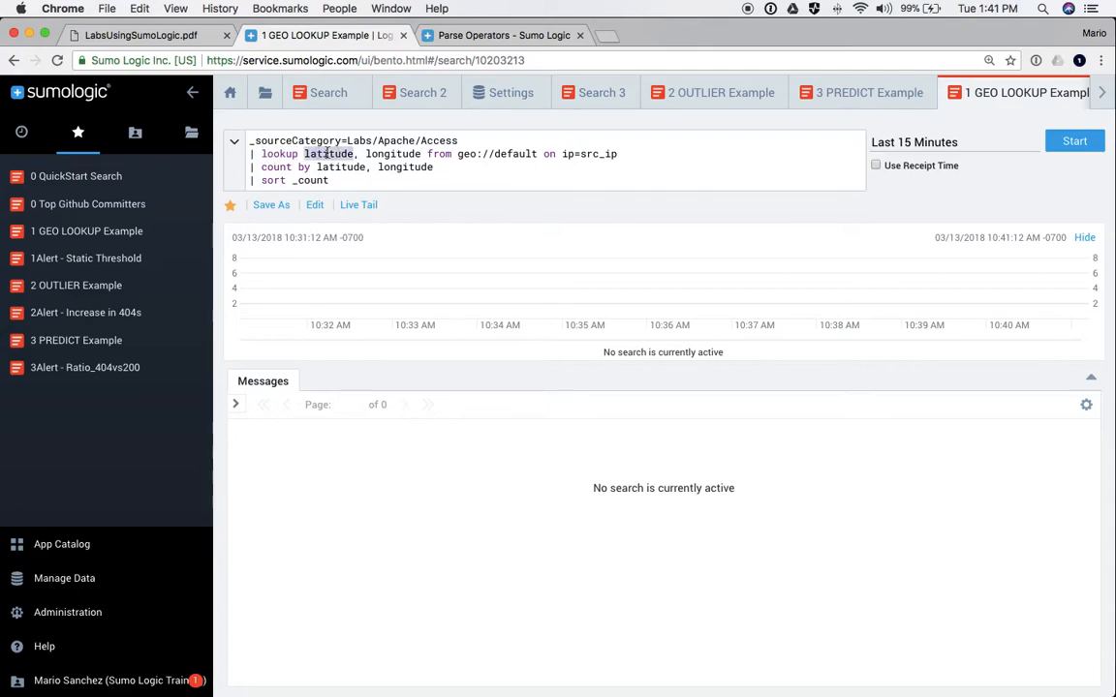
pyautogui.doubleClick(393, 154)
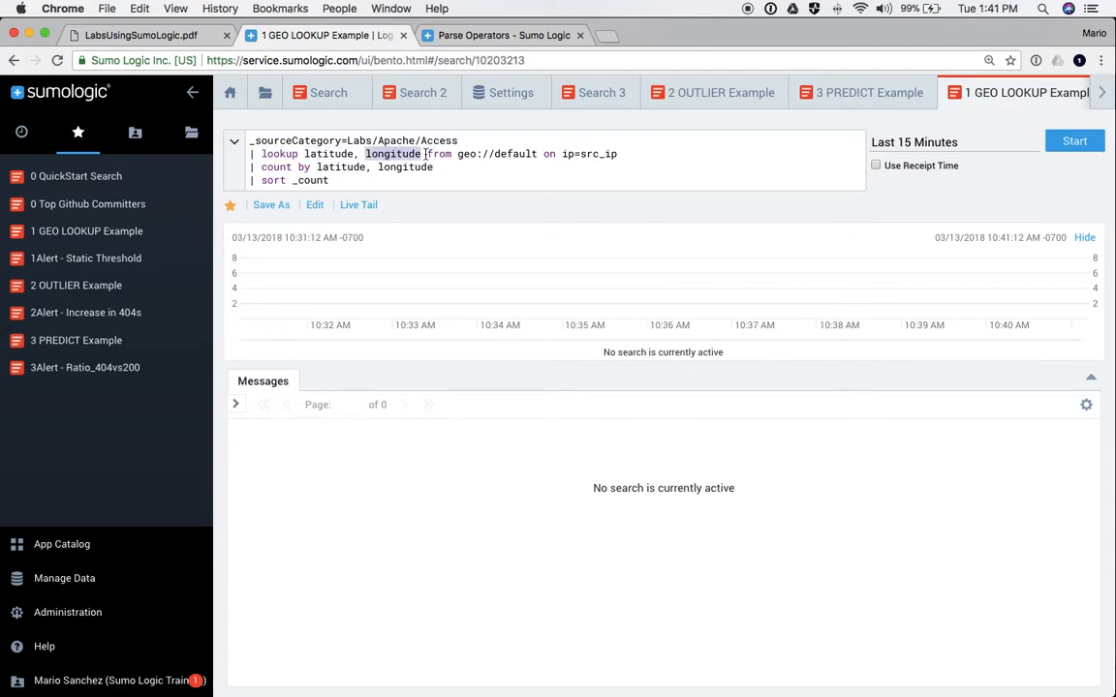
pyautogui.moveTo(427, 154); pyautogui.dragTo(538, 153)
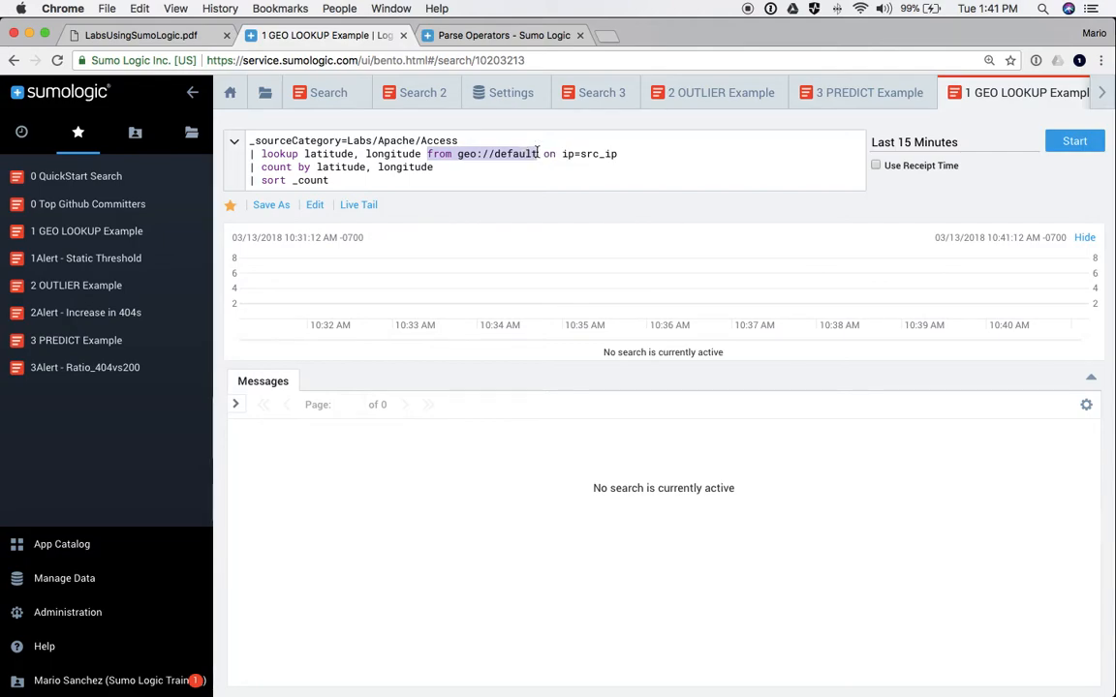
pyautogui.doubleClick(502, 155)
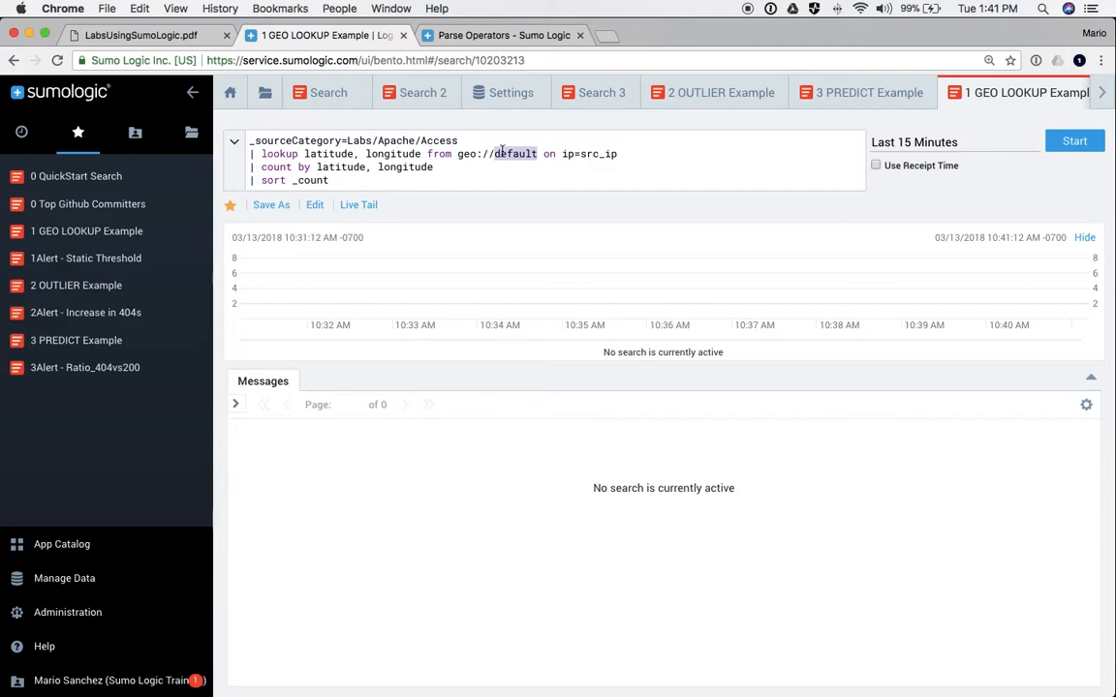
pyautogui.doubleClick(605, 154)
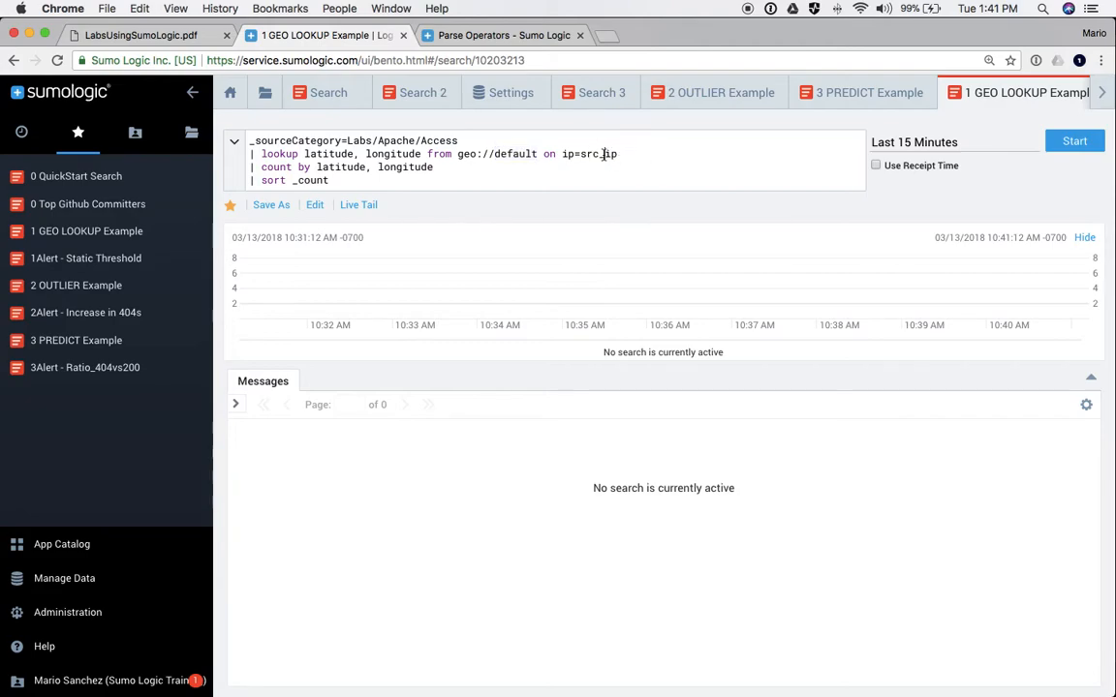
pyautogui.click(497, 35)
# - Search the Sumo Logic documentation for 'lookup'
pyautogui.scroll(10, 437, 136)
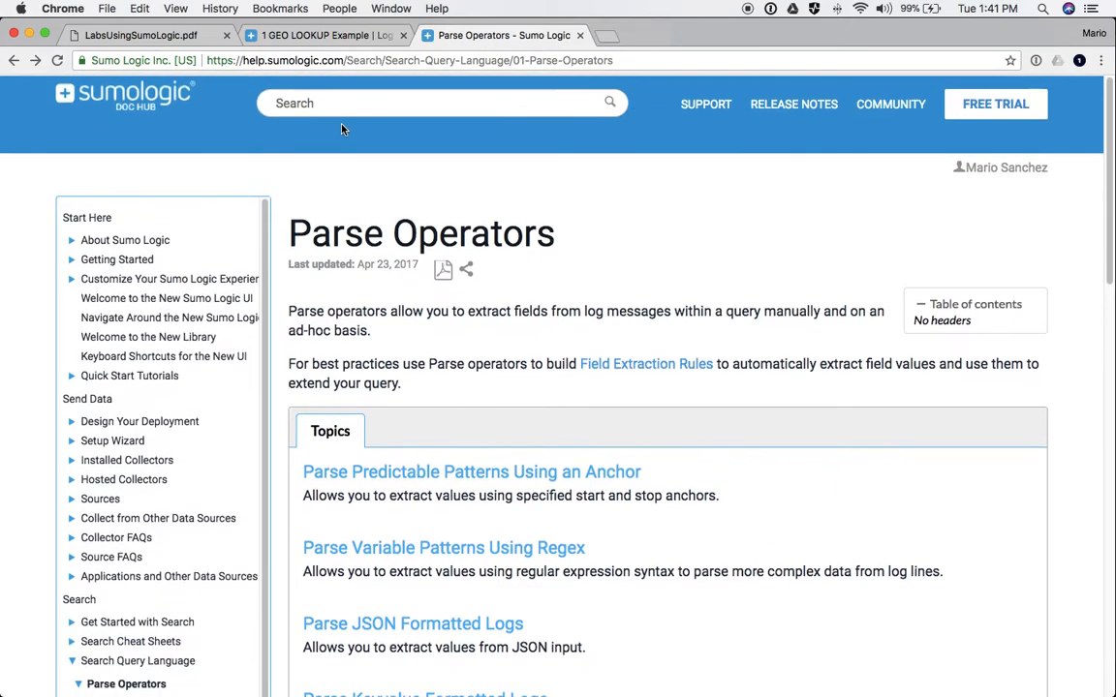
pyautogui.click(342, 110)
pyautogui.write('loo')
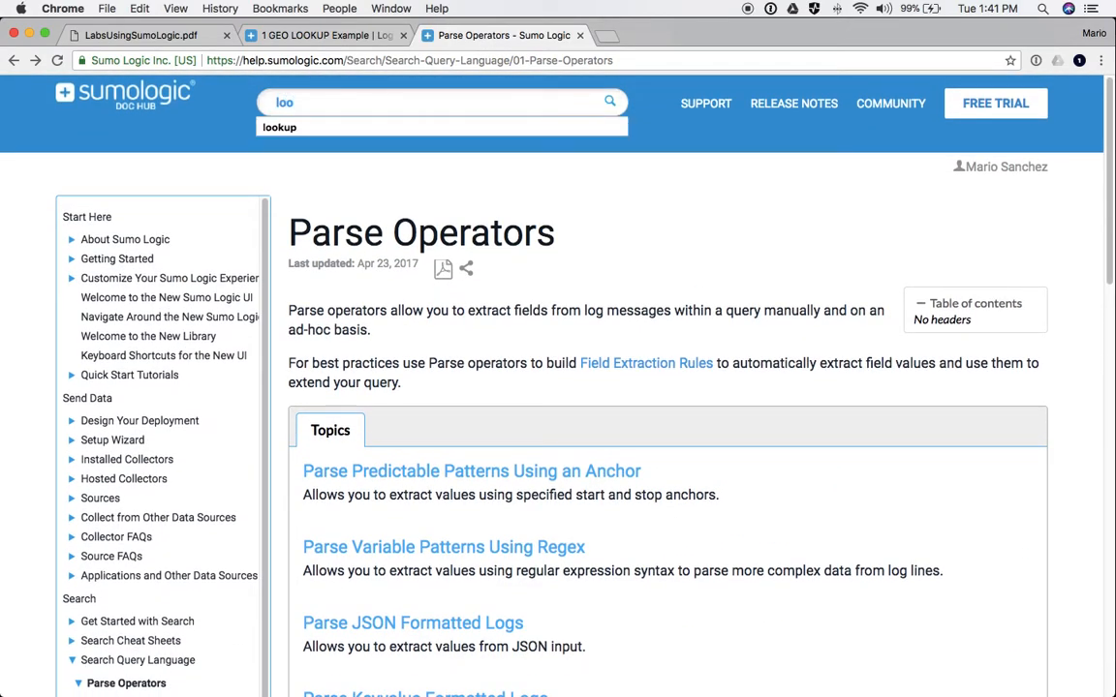
pyautogui.write('k')
pyautogui.press('Down')
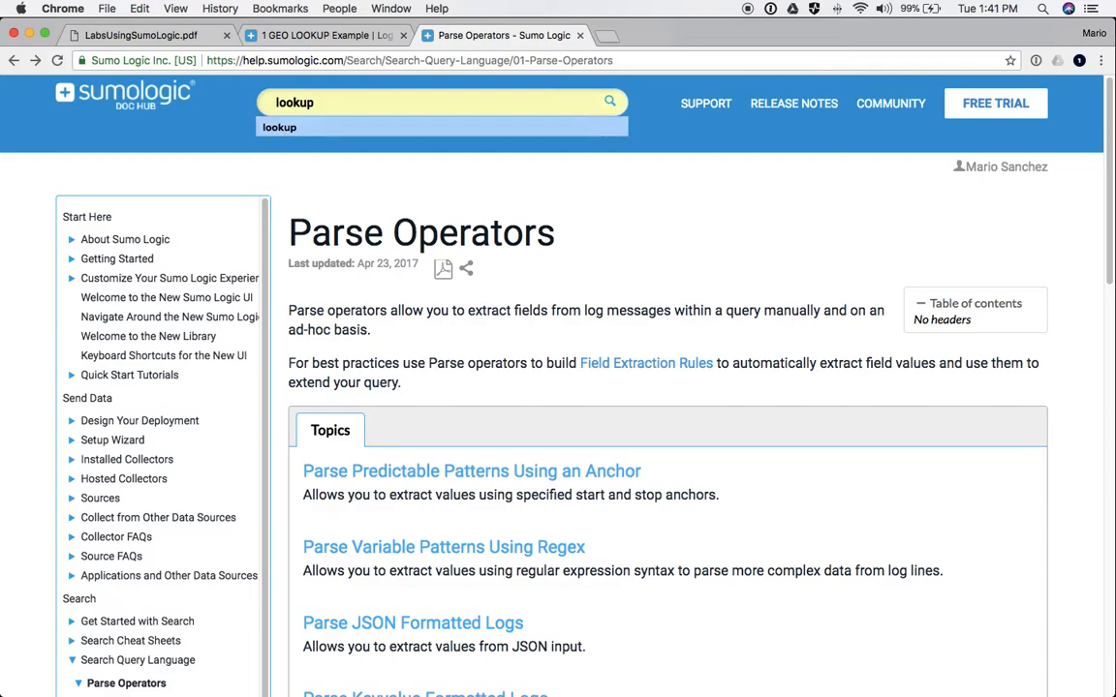
pyautogui.press('Return')
pyautogui.press('Return')
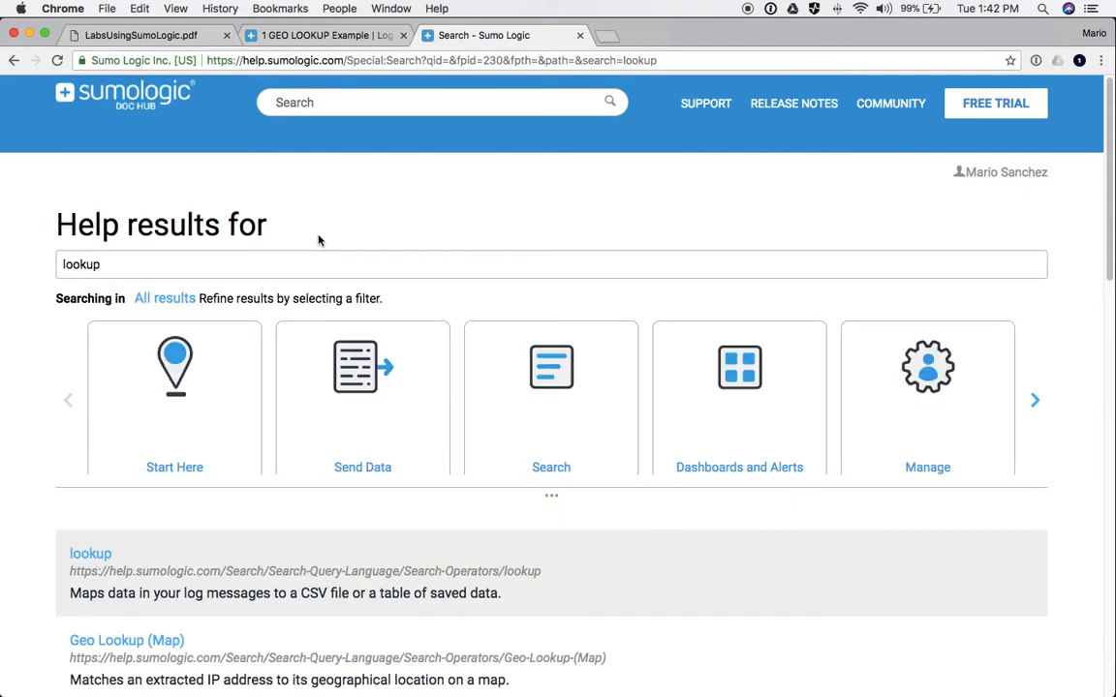
# - Open the Geo Lookup (Map) page and select the optional location fields in its example query
pyautogui.scroll(-4, 301, 274)
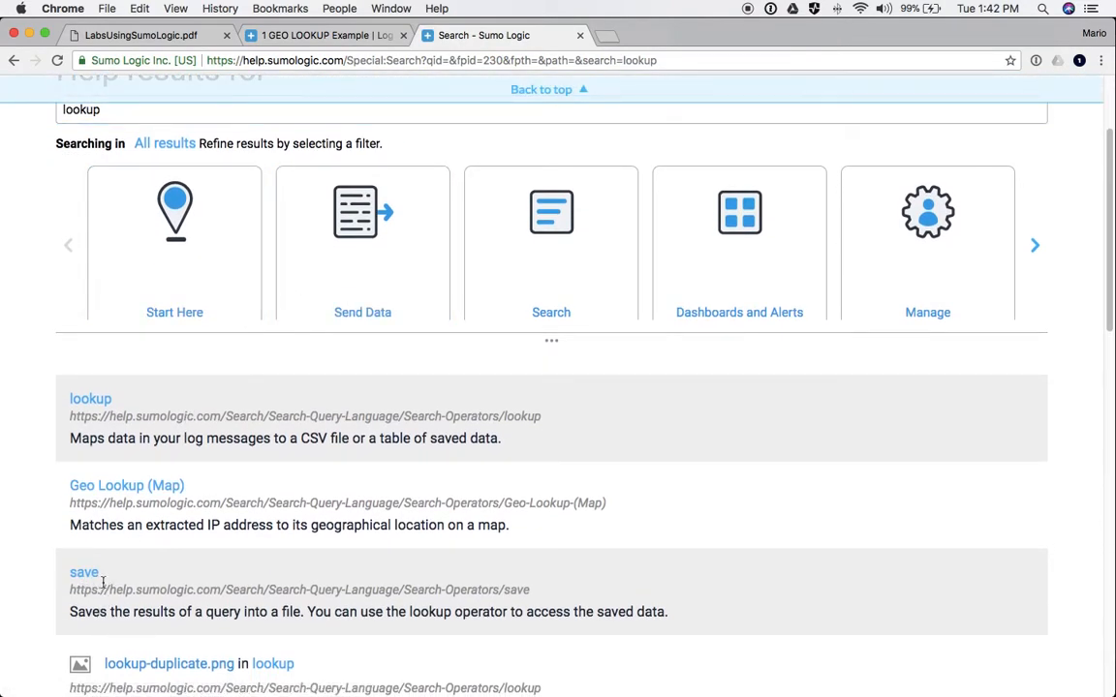
pyautogui.click(119, 495)
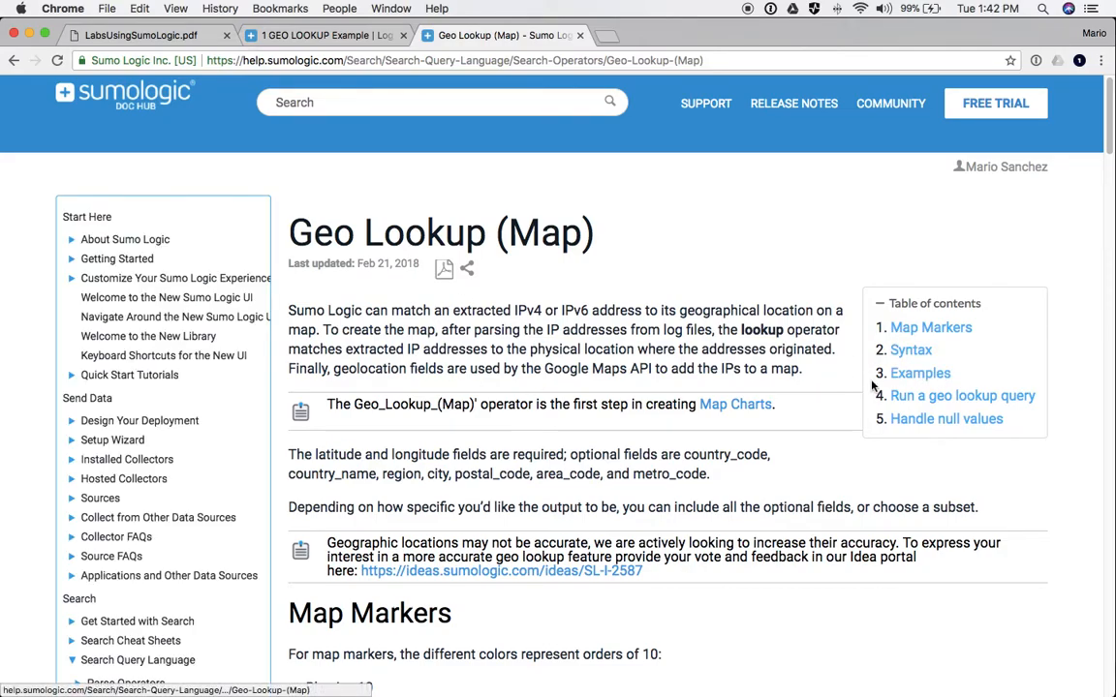
pyautogui.scroll(-10, 635, 331)
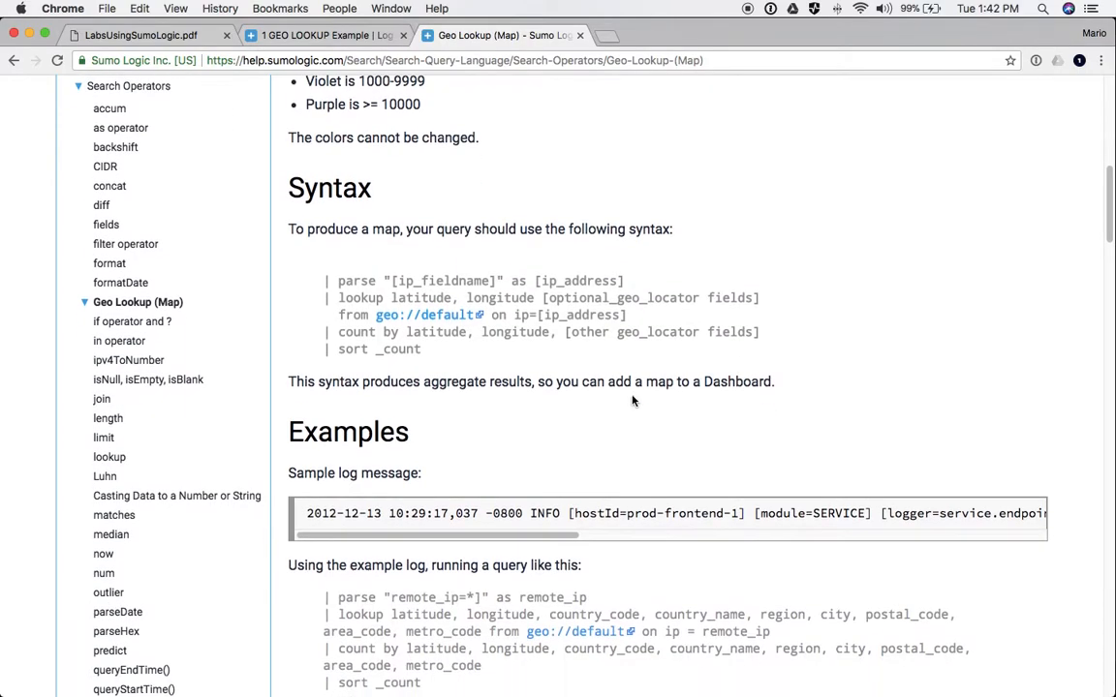
pyautogui.scroll(-5, 632, 400)
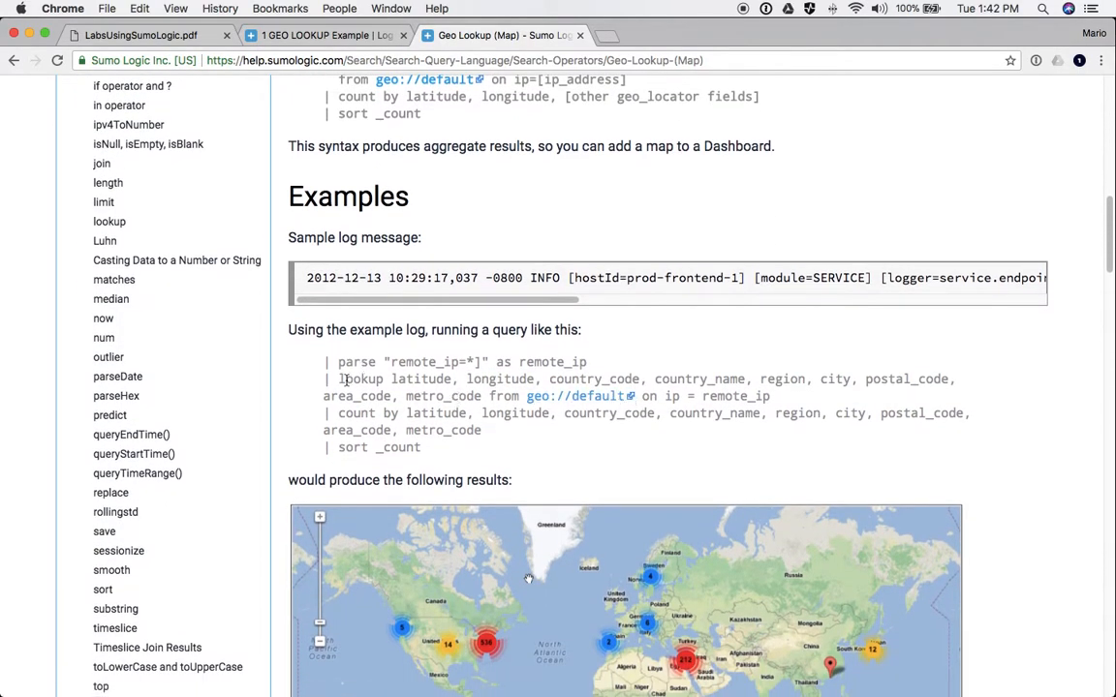
pyautogui.moveTo(341, 379); pyautogui.dragTo(620, 377)
pyautogui.click(632, 351)
pyautogui.moveTo(548, 379); pyautogui.dragTo(485, 395)
pyautogui.press('super+c')
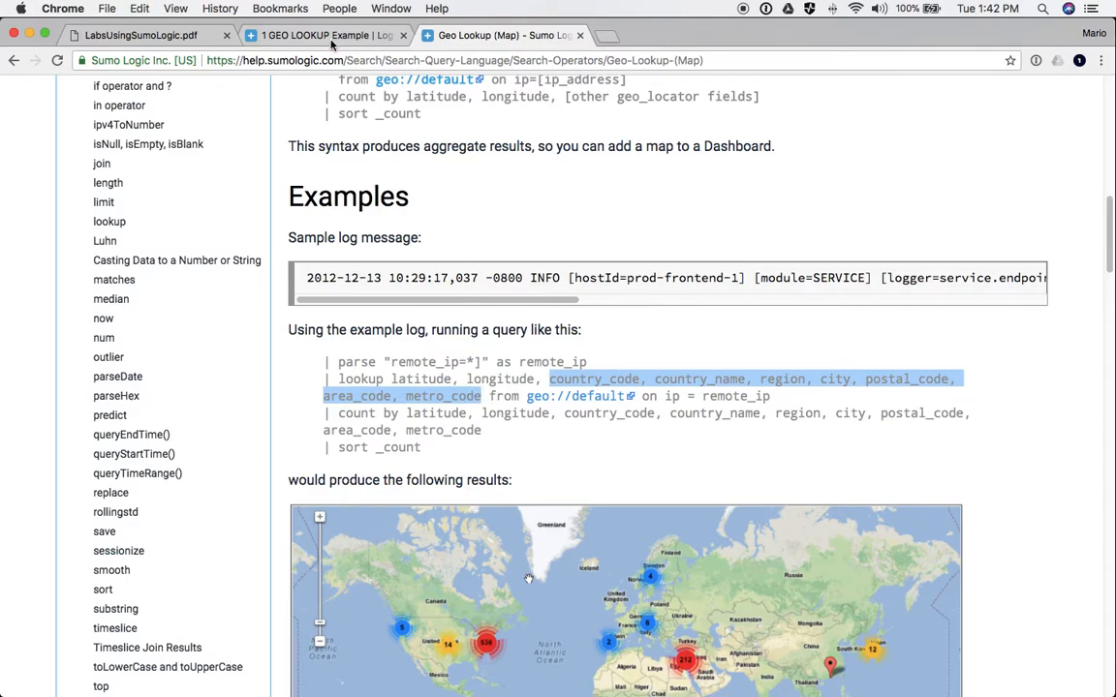
pyautogui.click(300, 37)
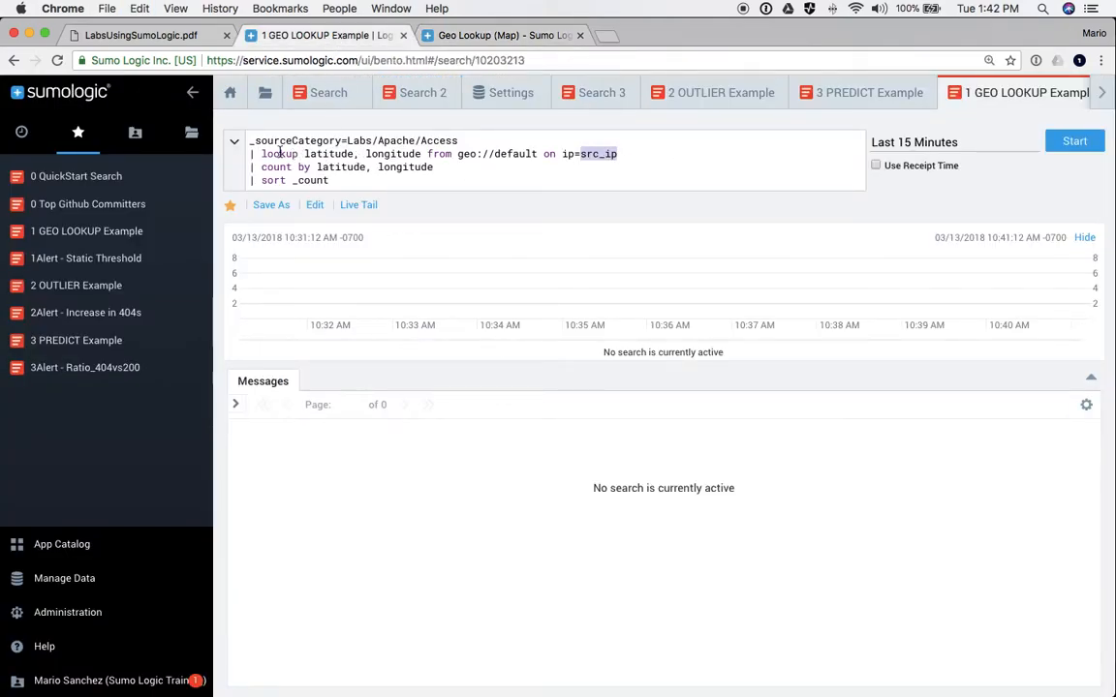
# - Paste the optional geo fields after longitude in both the lookup and count lines, then run
pyautogui.click(419, 155)
pyautogui.write(',')
pyautogui.press('super+v')
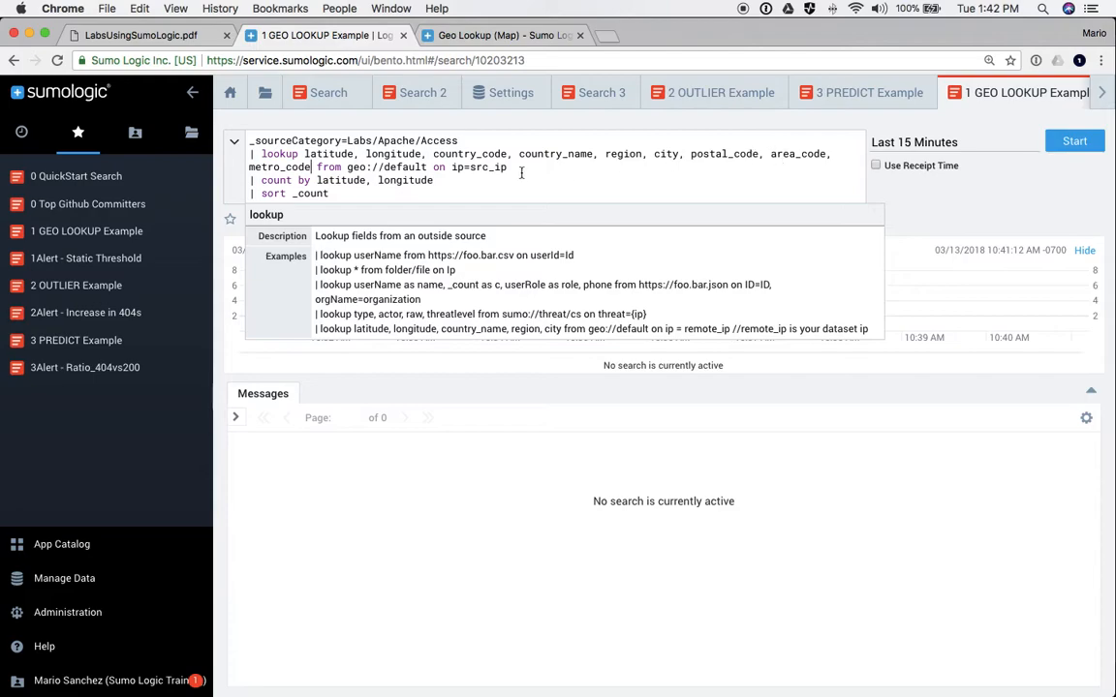
pyautogui.click(455, 179)
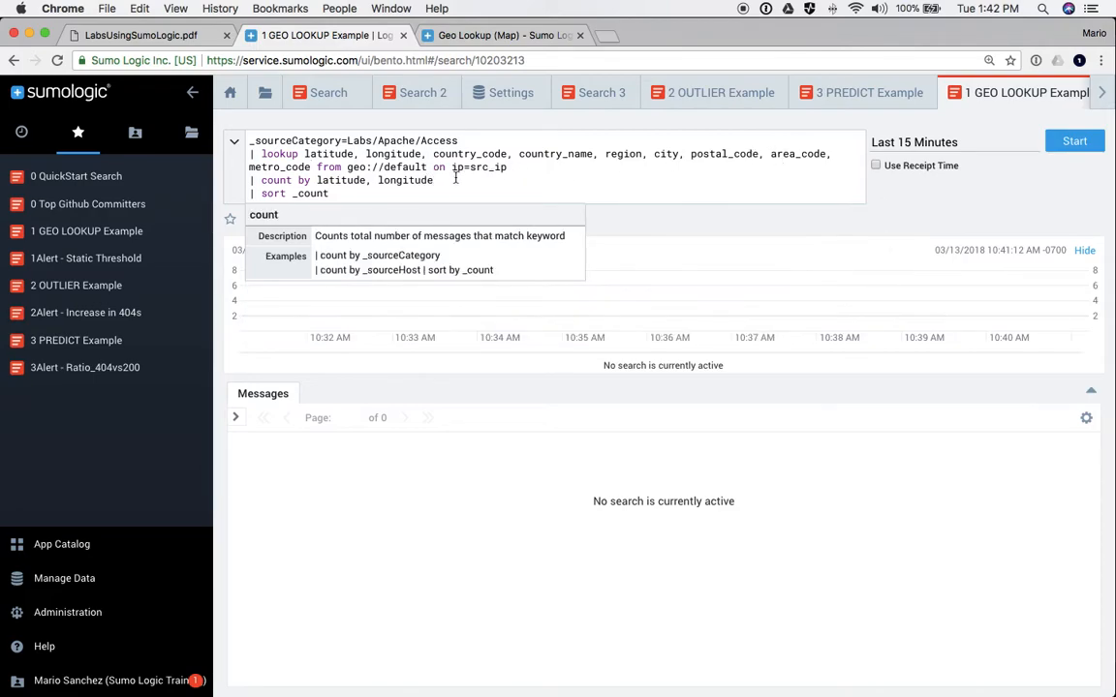
pyautogui.press('super+v')
pyautogui.press('Return')
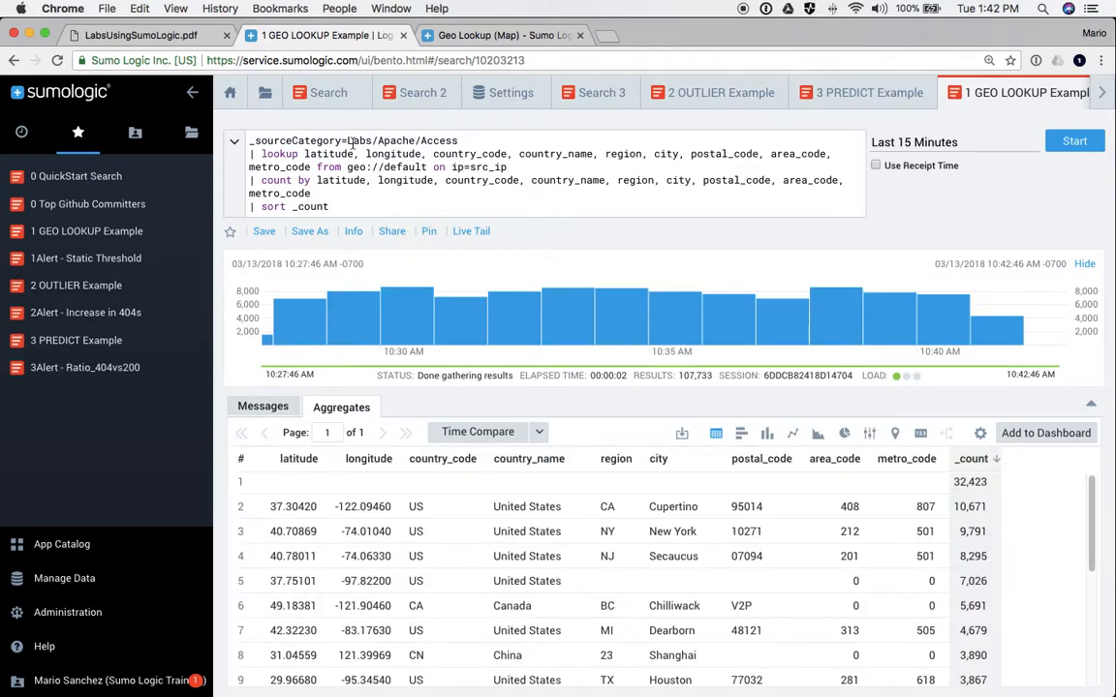
# - Review the Labs/Apache/Access source and lookup line, then scroll down to the aggregate results
pyautogui.moveTo(347, 143); pyautogui.dragTo(472, 143)
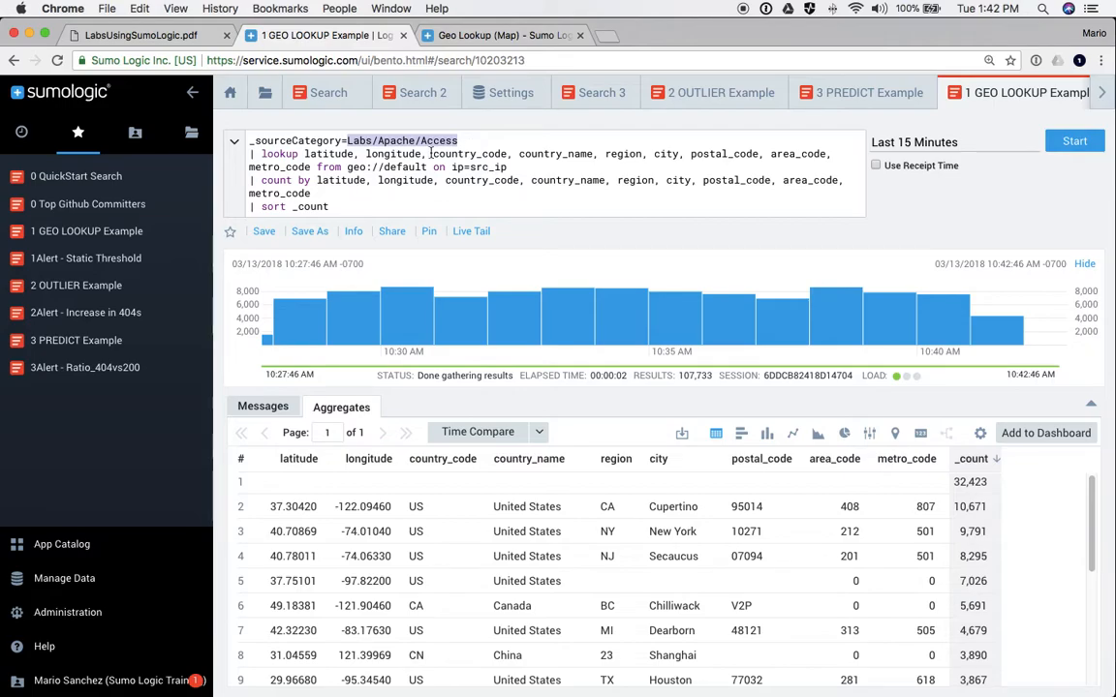
pyautogui.doubleClick(280, 153)
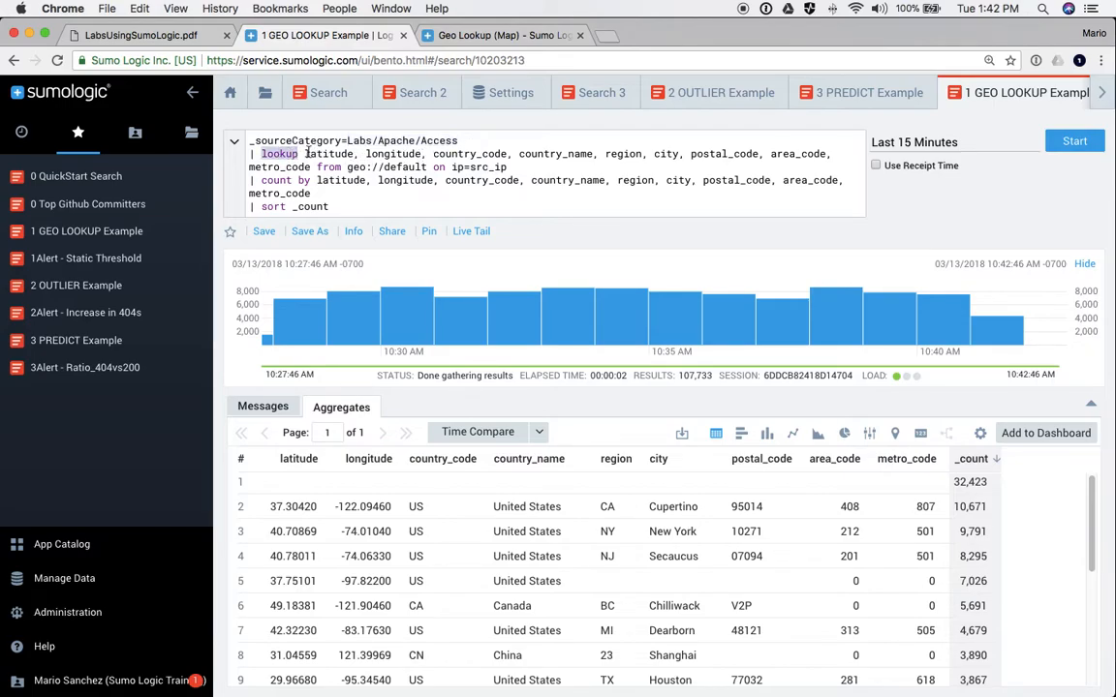
pyautogui.tripleClick(575, 157)
pyautogui.click(380, 154)
pyautogui.tripleClick(332, 160)
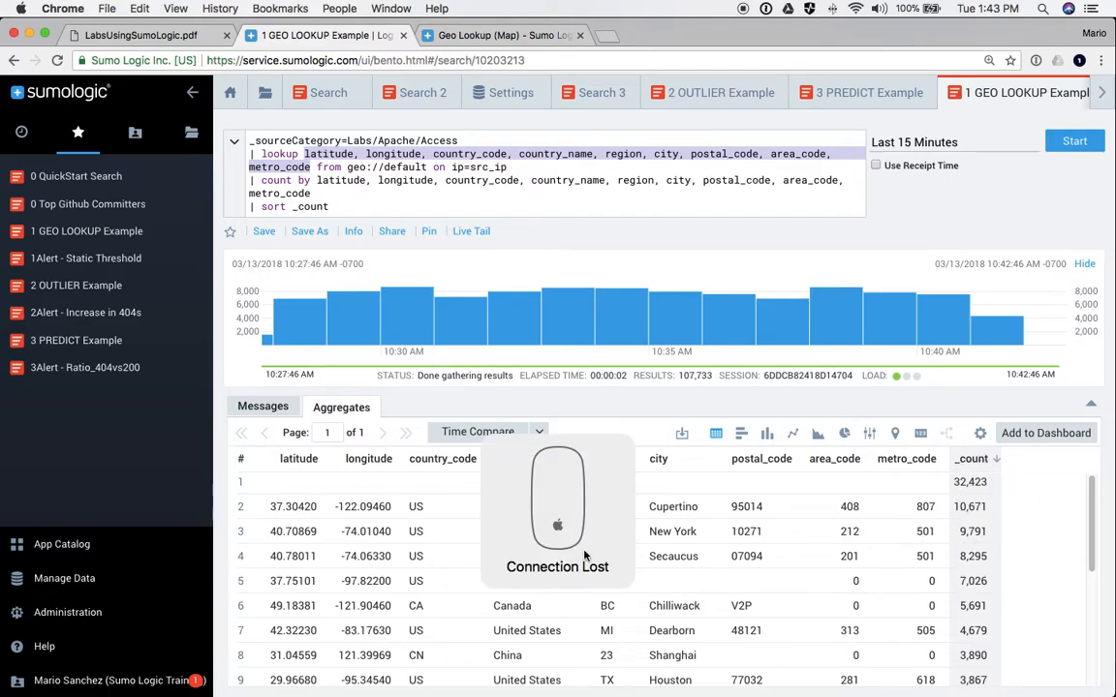
pyautogui.scroll(-5, 382, 520)
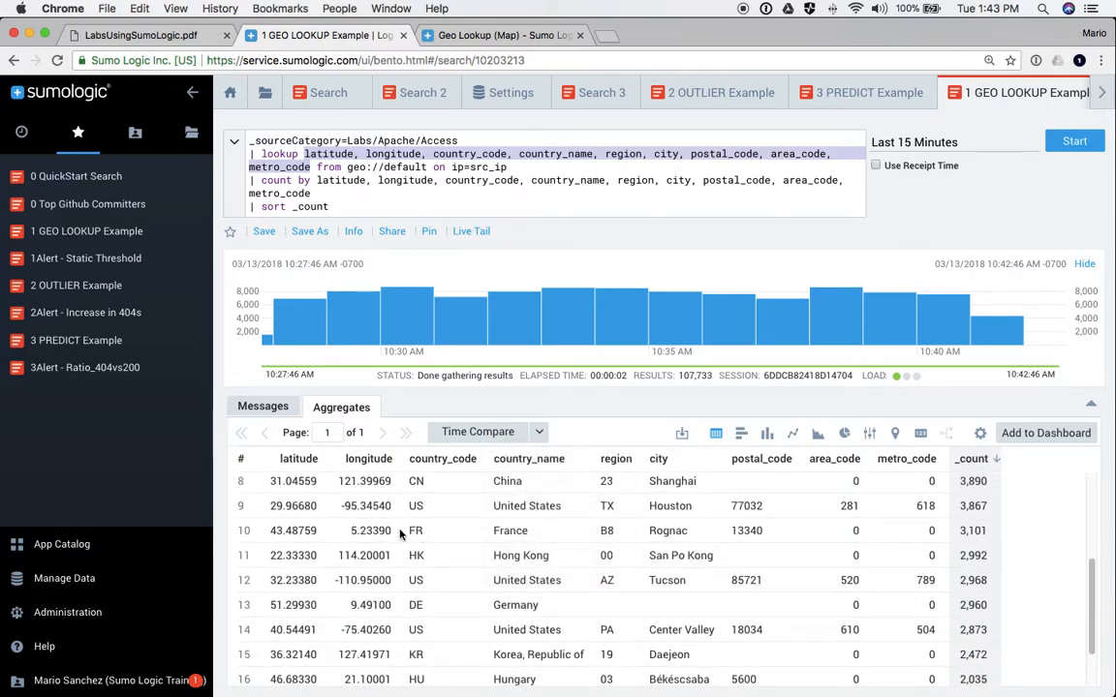
# - Show the geo lookup results on an enlarged map and pan across France, Spain, the UK and Germany
pyautogui.click(896, 436)
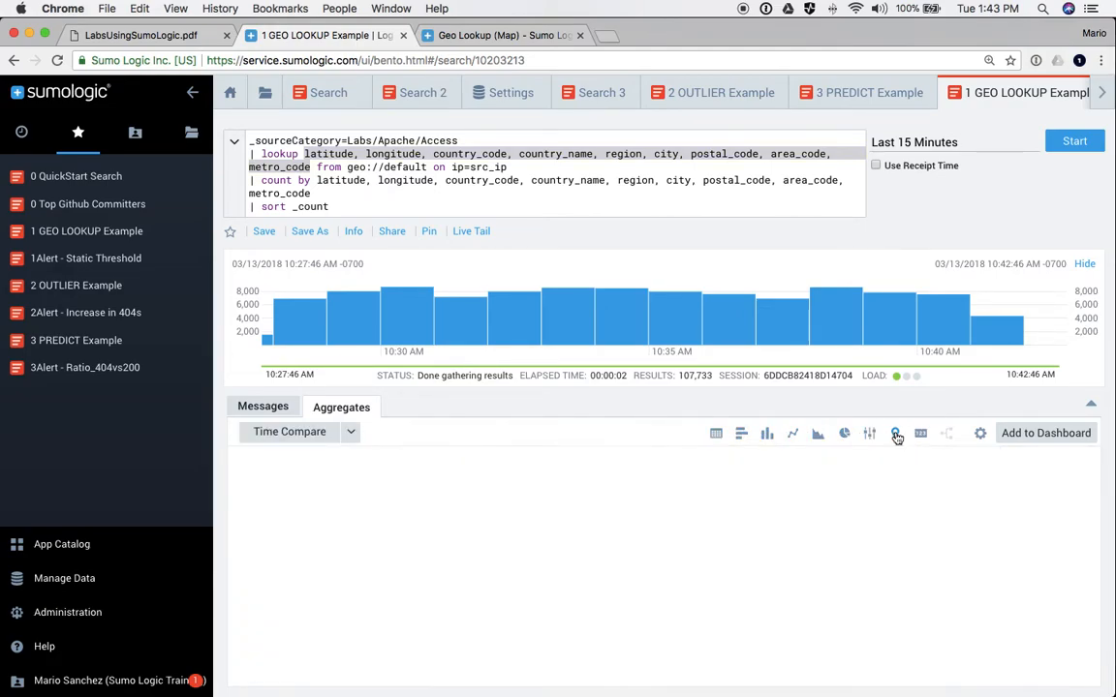
pyautogui.click(1091, 404)
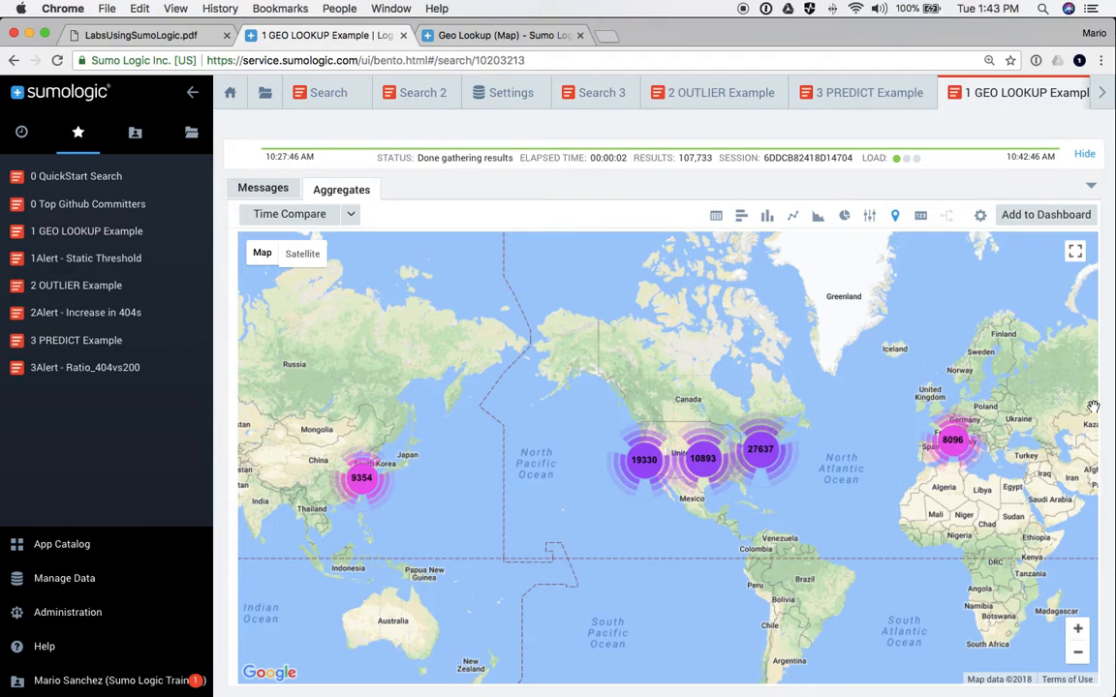
pyautogui.scroll(-1, 969, 455)
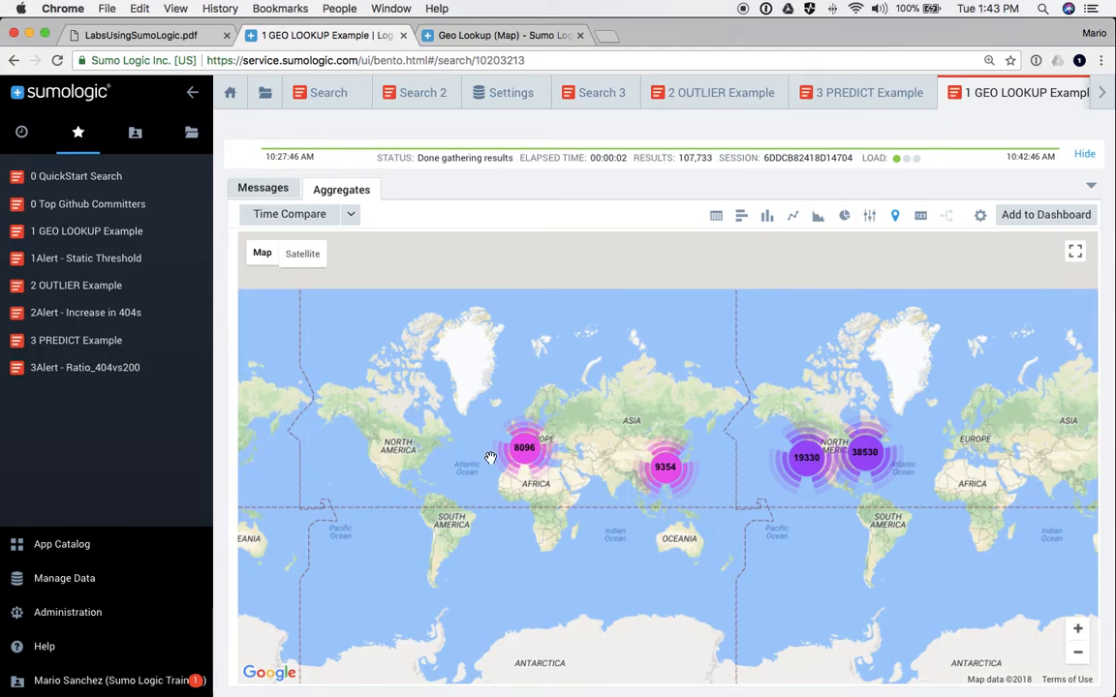
pyautogui.scroll(-1, 523, 460)
pyautogui.scroll(2, 556, 469)
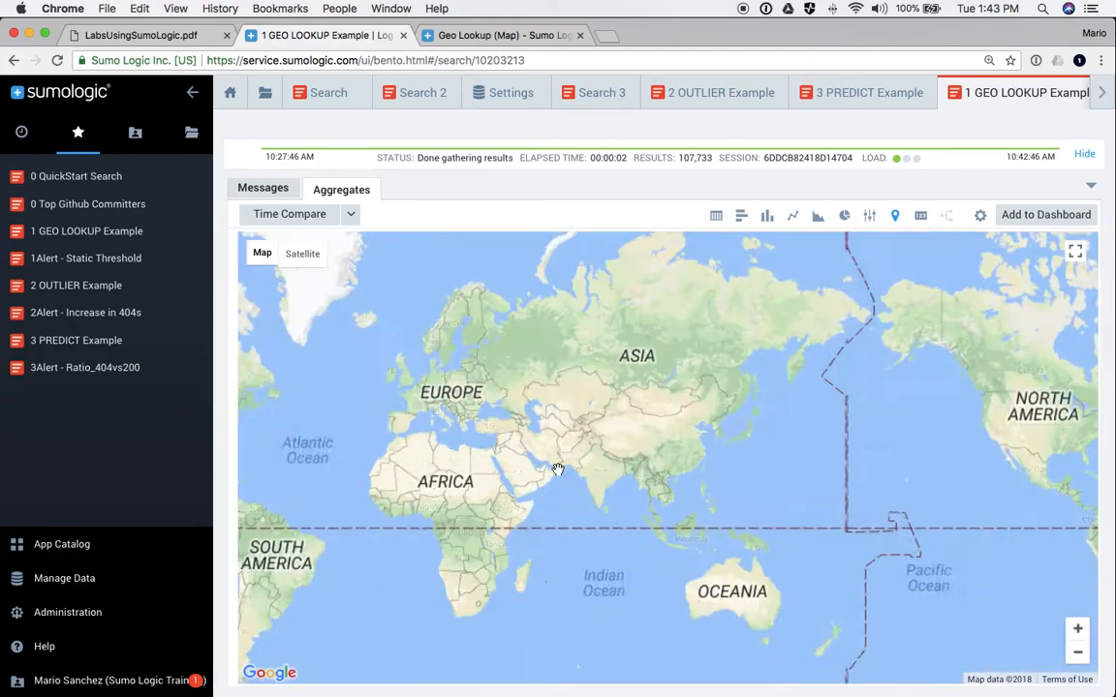
pyautogui.scroll(3, 416, 405)
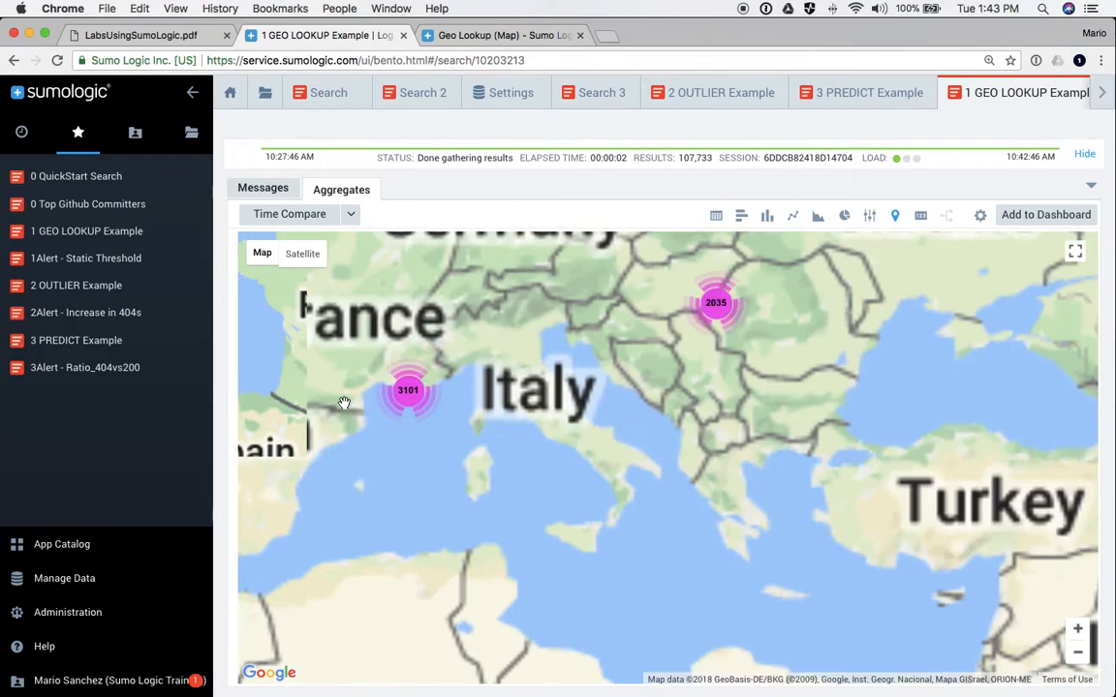
pyautogui.moveTo(344, 403); pyautogui.dragTo(523, 455)
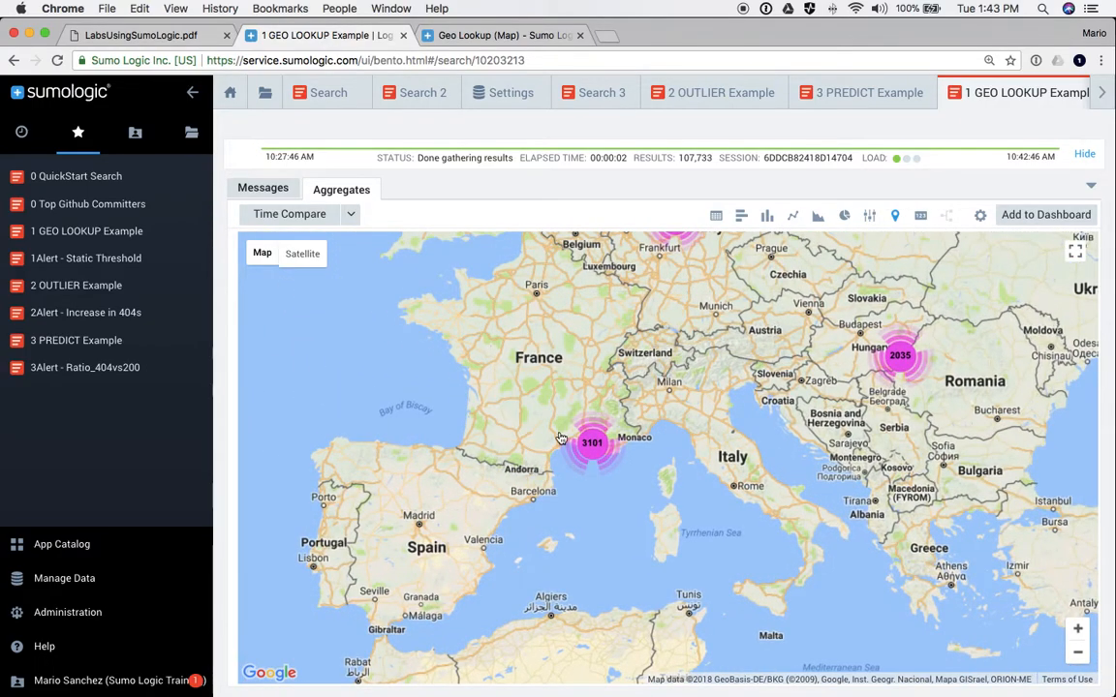
pyautogui.moveTo(491, 411); pyautogui.dragTo(573, 504)
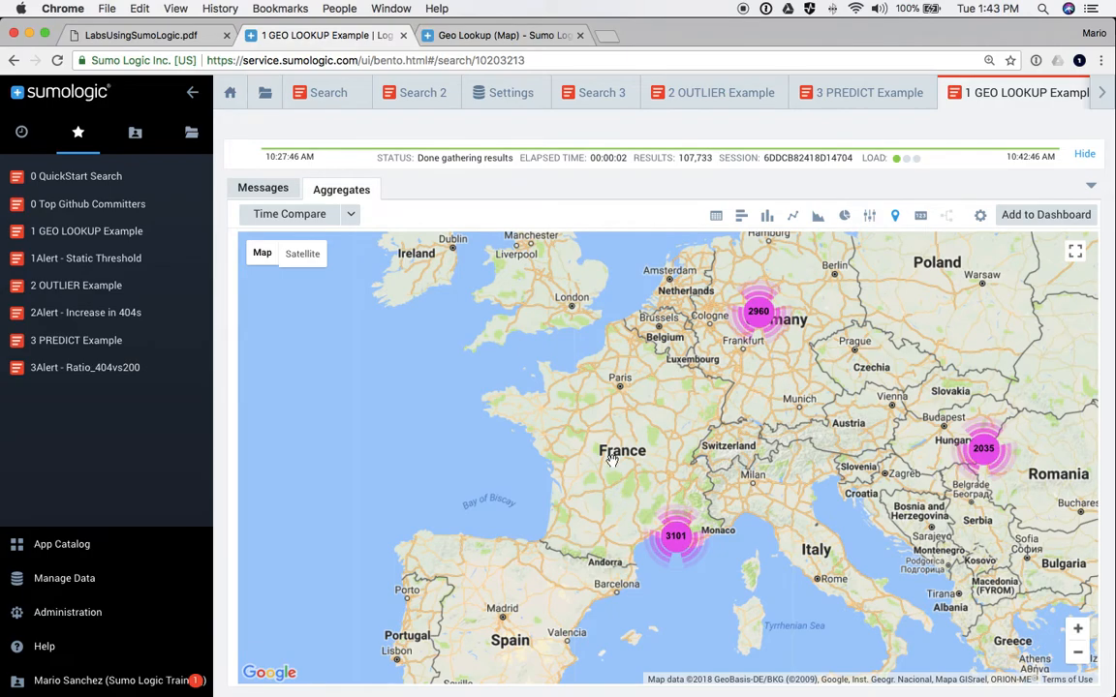
# - Back on the GEO LOOKUP search, show the query panel and the location counts as a table
pyautogui.click(586, 95)
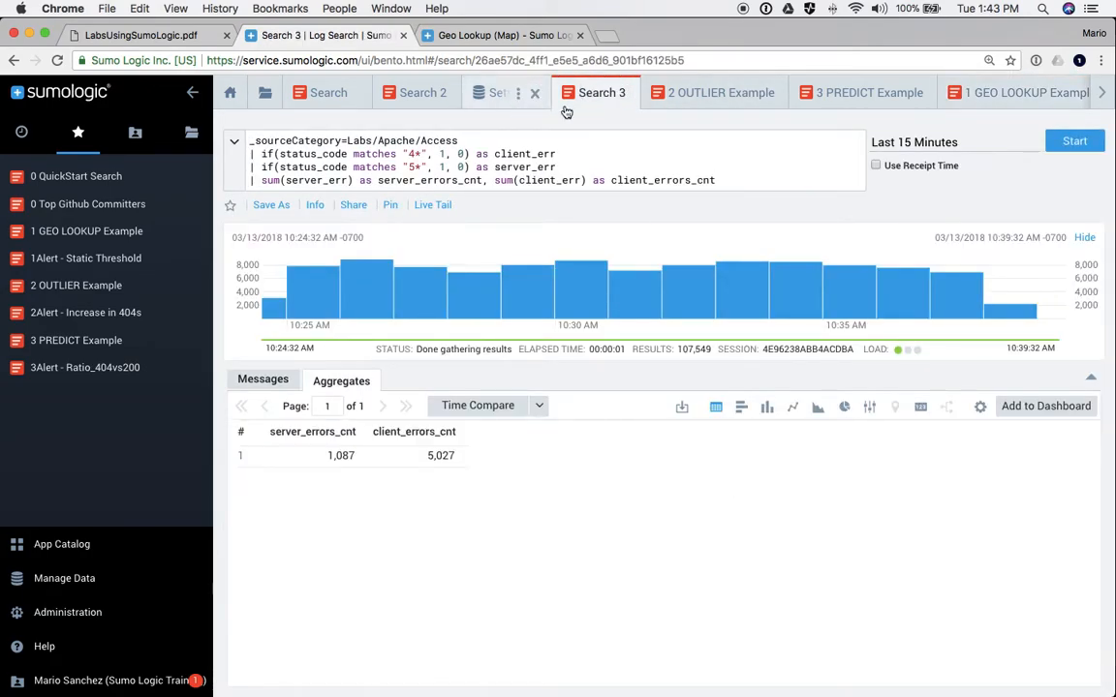
pyautogui.click(992, 92)
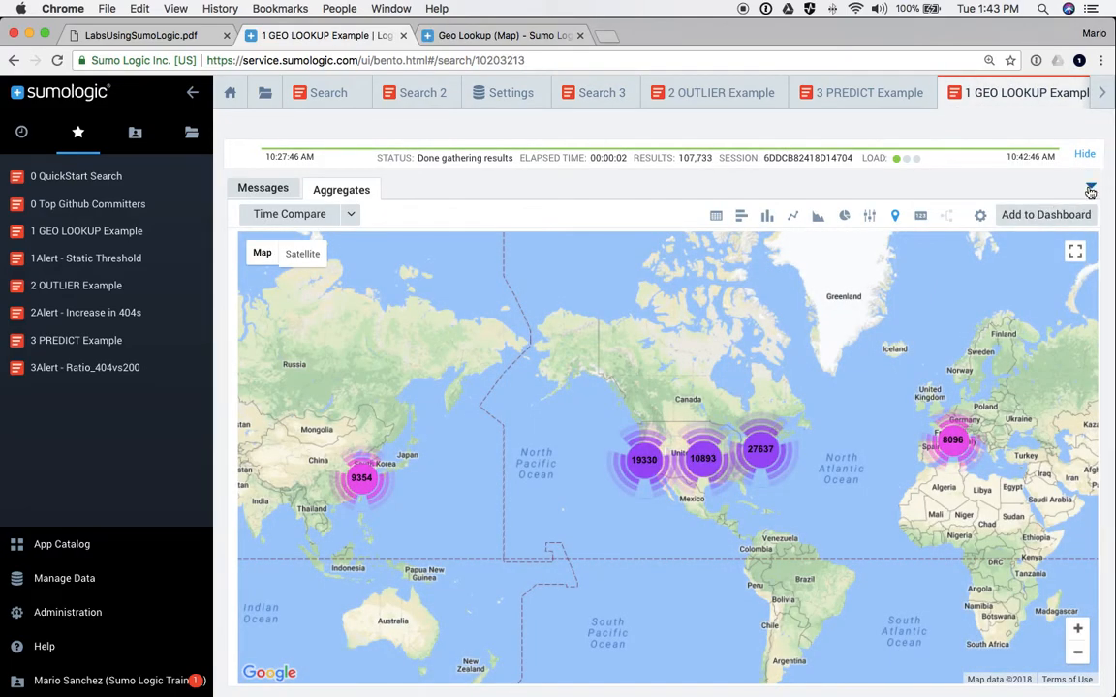
pyautogui.click(1090, 189)
pyautogui.click(717, 435)
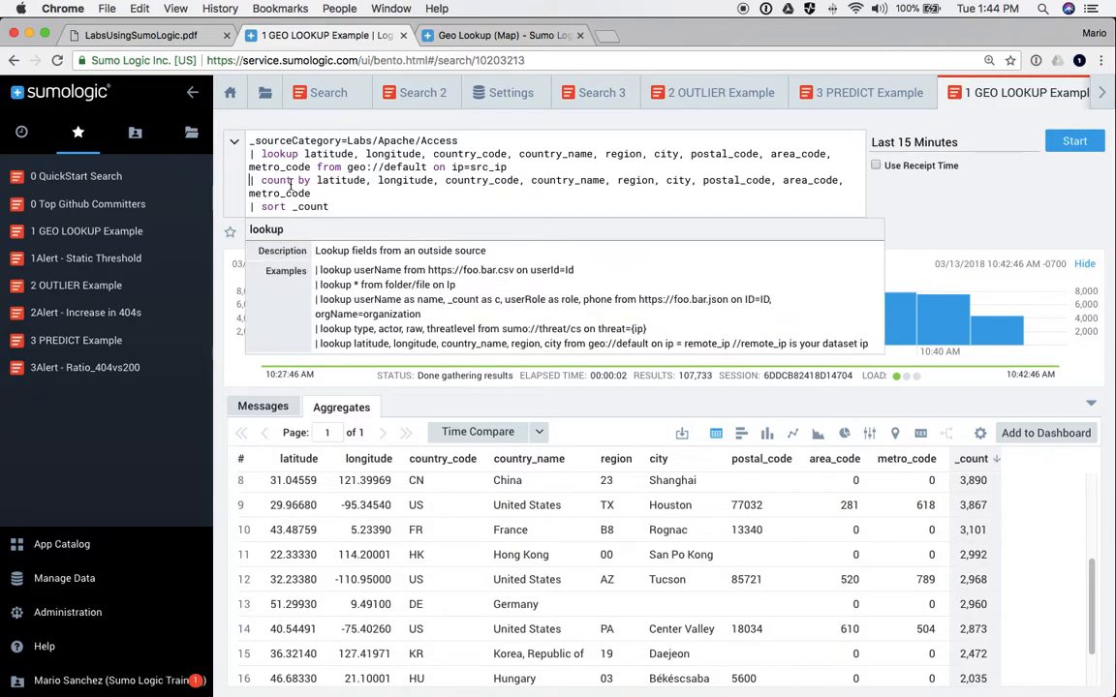
# - Add a | where country_code="FR" line before the count line and run the search
pyautogui.press('Return')
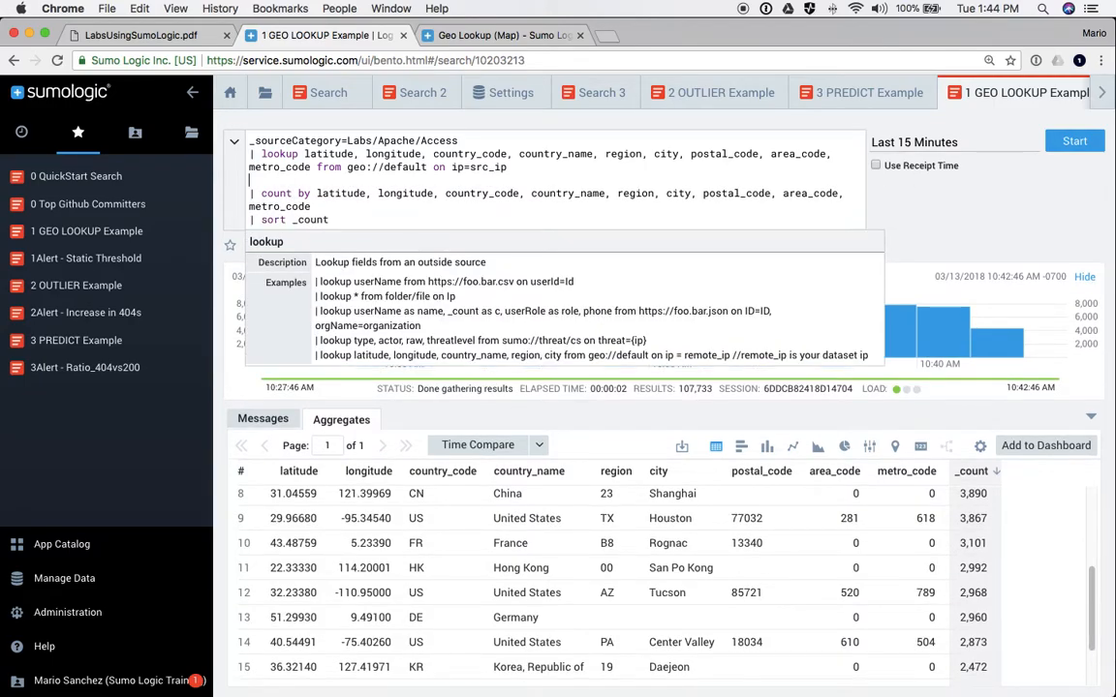
pyautogui.write('| ')
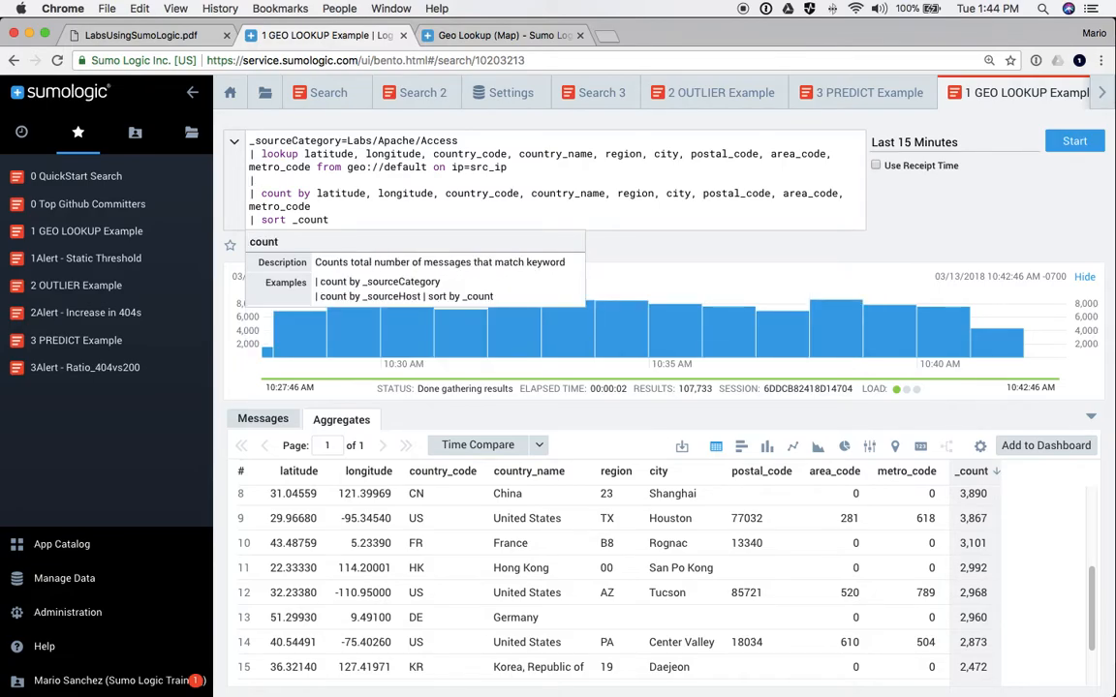
pyautogui.write('where country_code="FR')
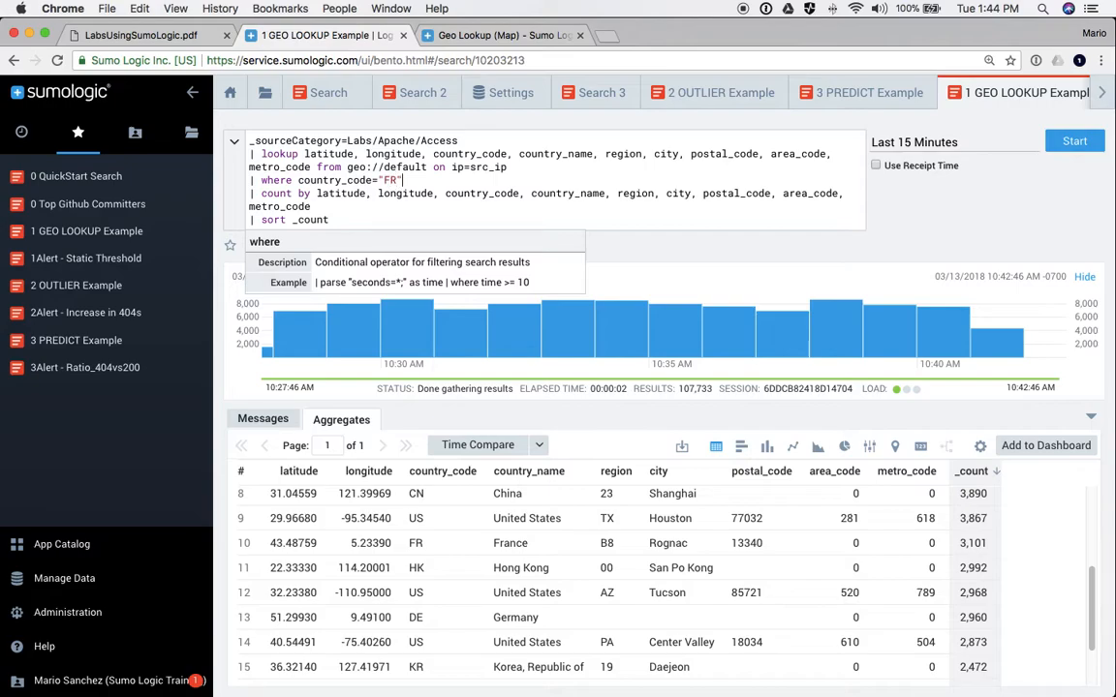
pyautogui.press('Return')
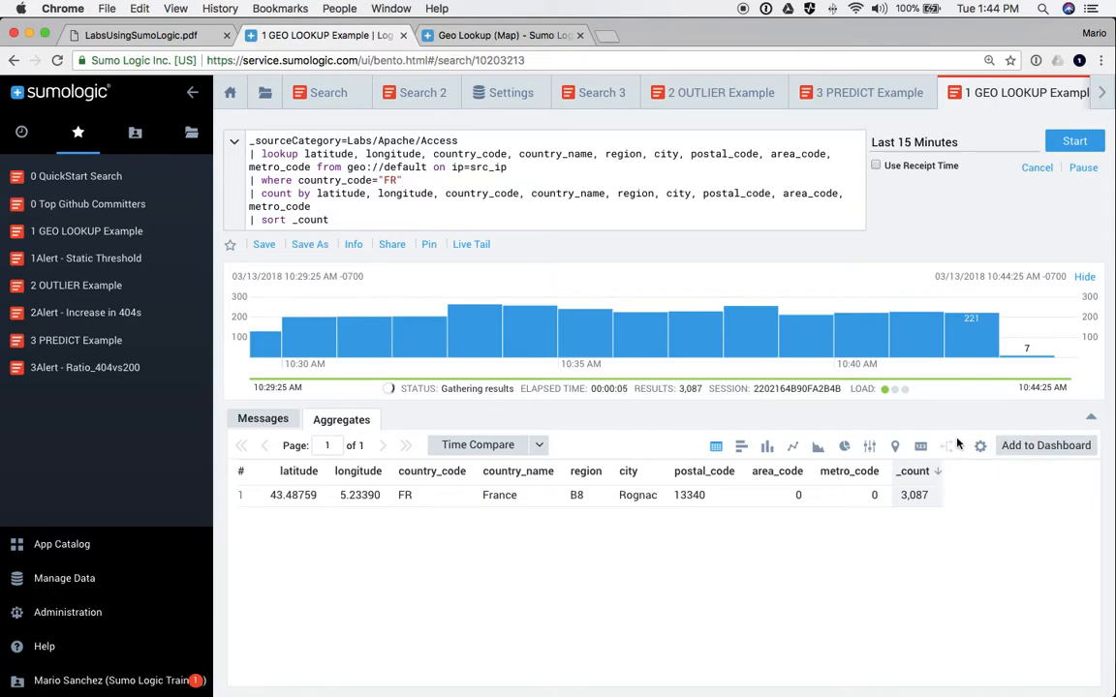
# - Map the 3,087 French results, zoomed out around the cluster near Marseille
pyautogui.click(896, 448)
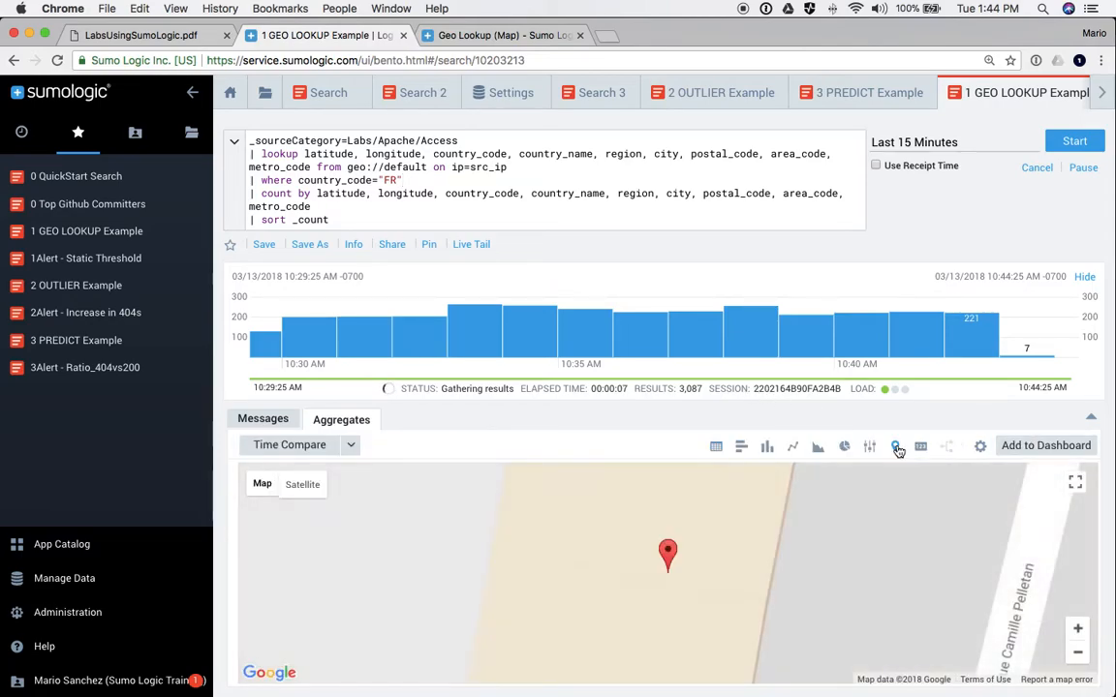
pyautogui.click(1077, 653)
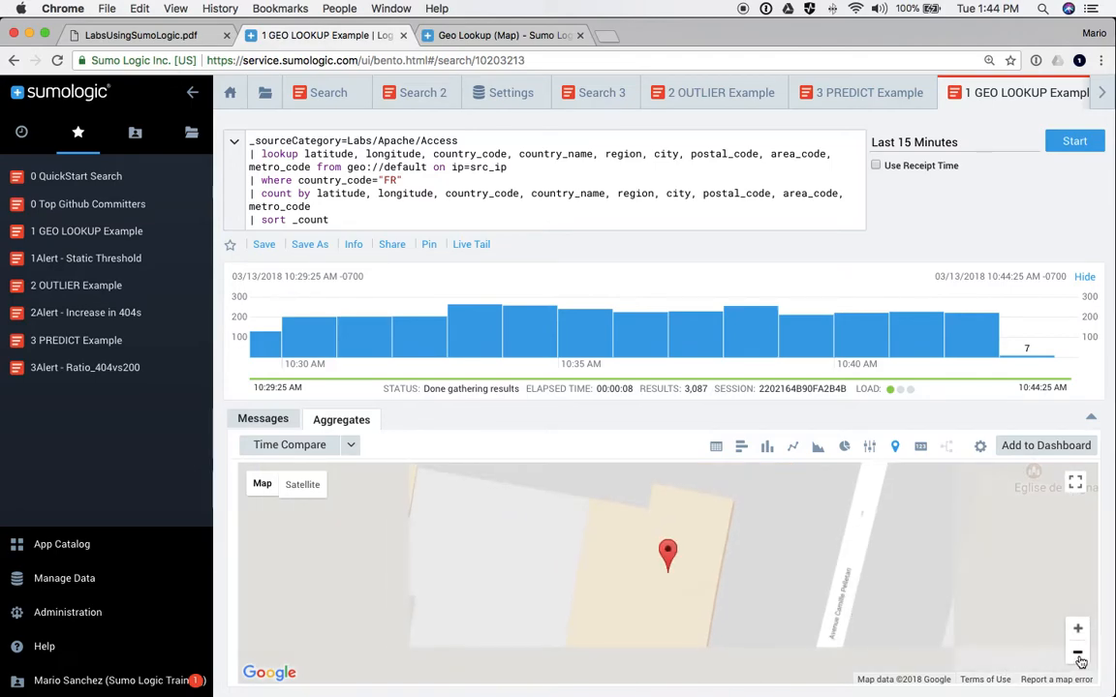
pyautogui.click(1078, 656)
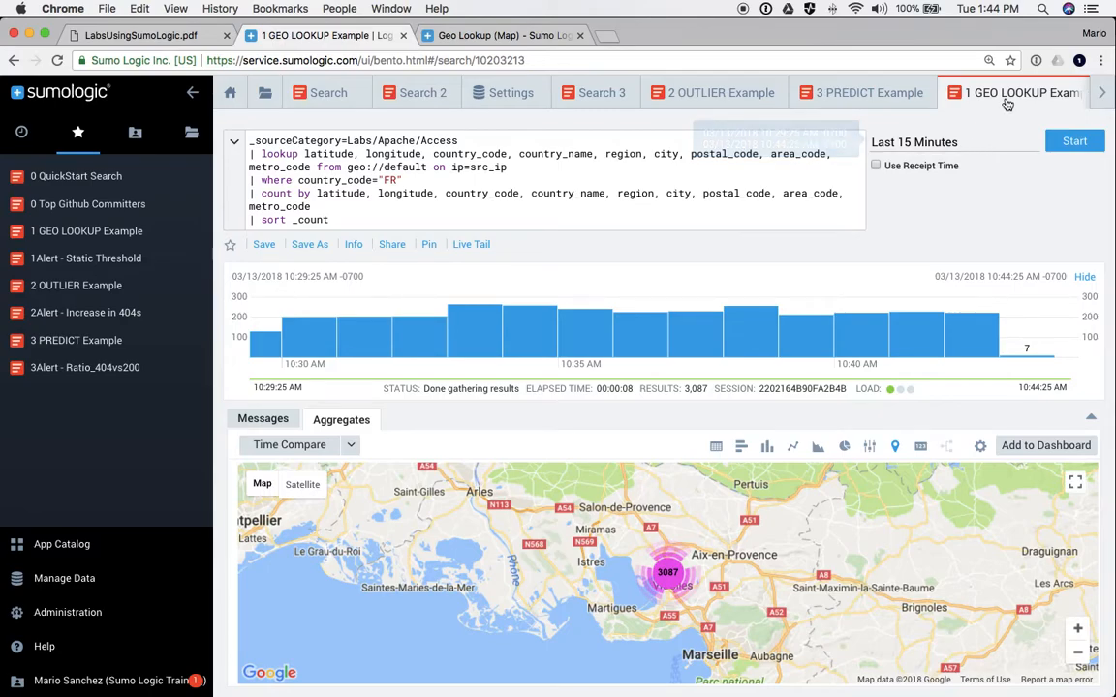
pyautogui.hscroll(2, 1005, 104)
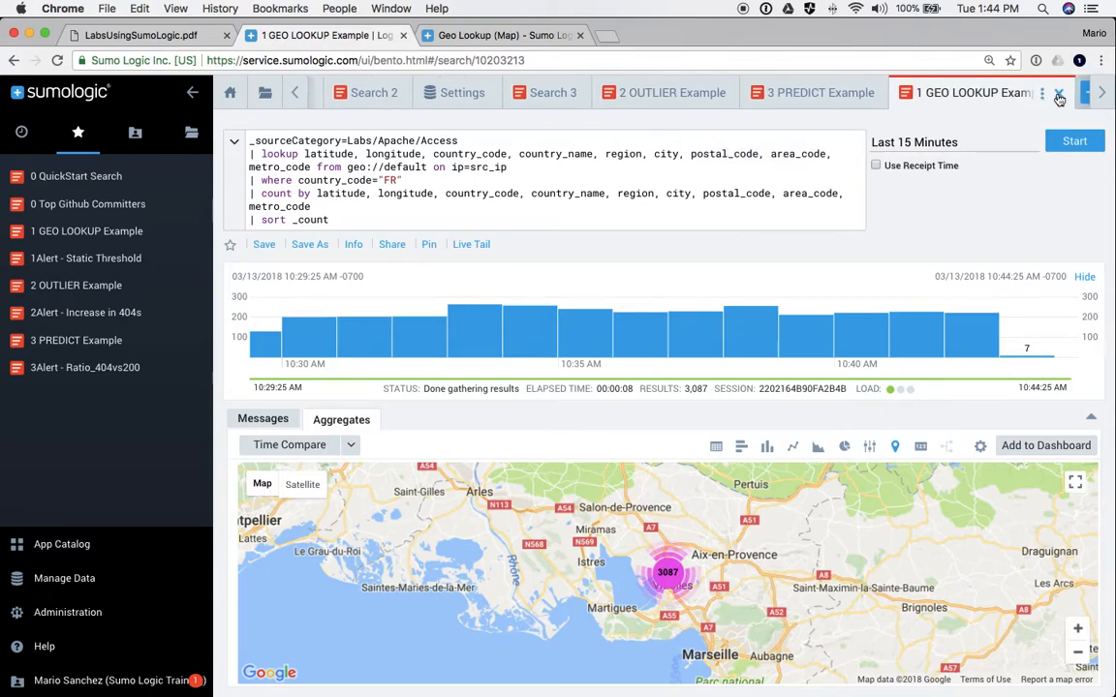
pyautogui.click(1059, 94)
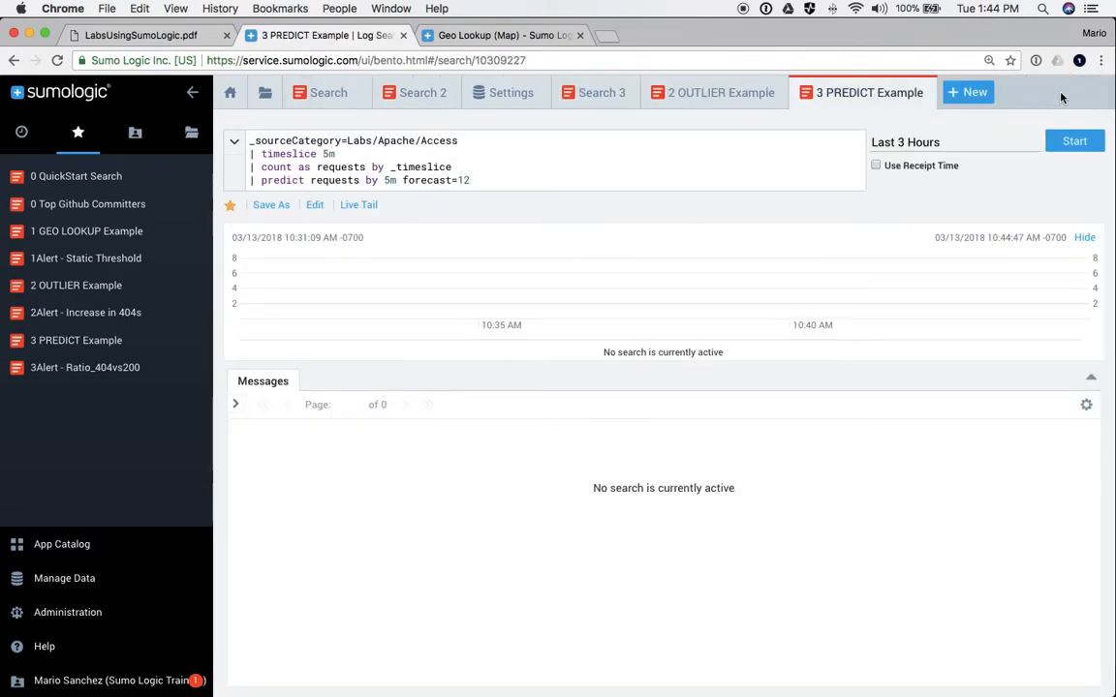
# - In the 2 OUTLIER Example, comment out the outlier, count and timeslice lines and run it
pyautogui.click(702, 98)
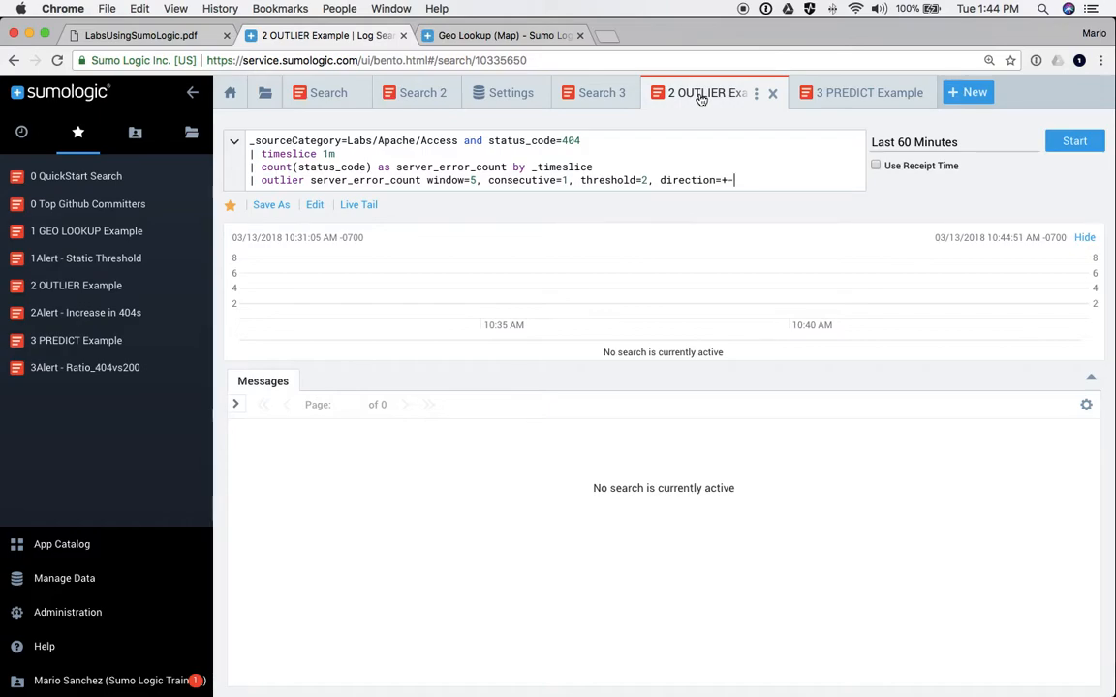
pyautogui.moveTo(262, 181)
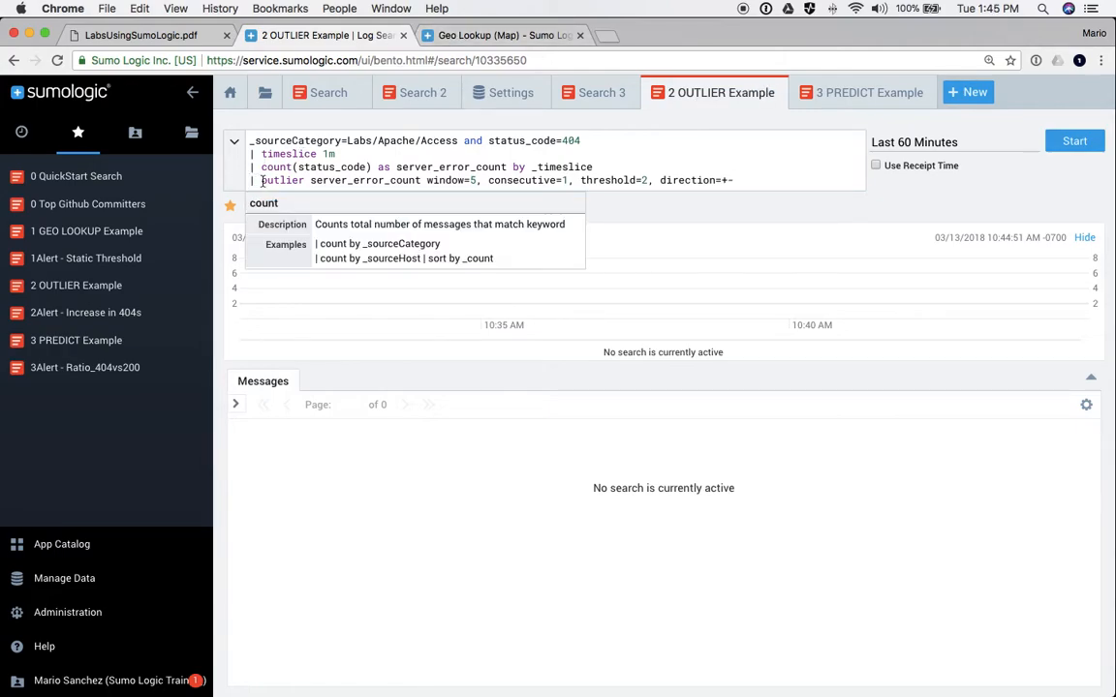
pyautogui.press('super+slash')
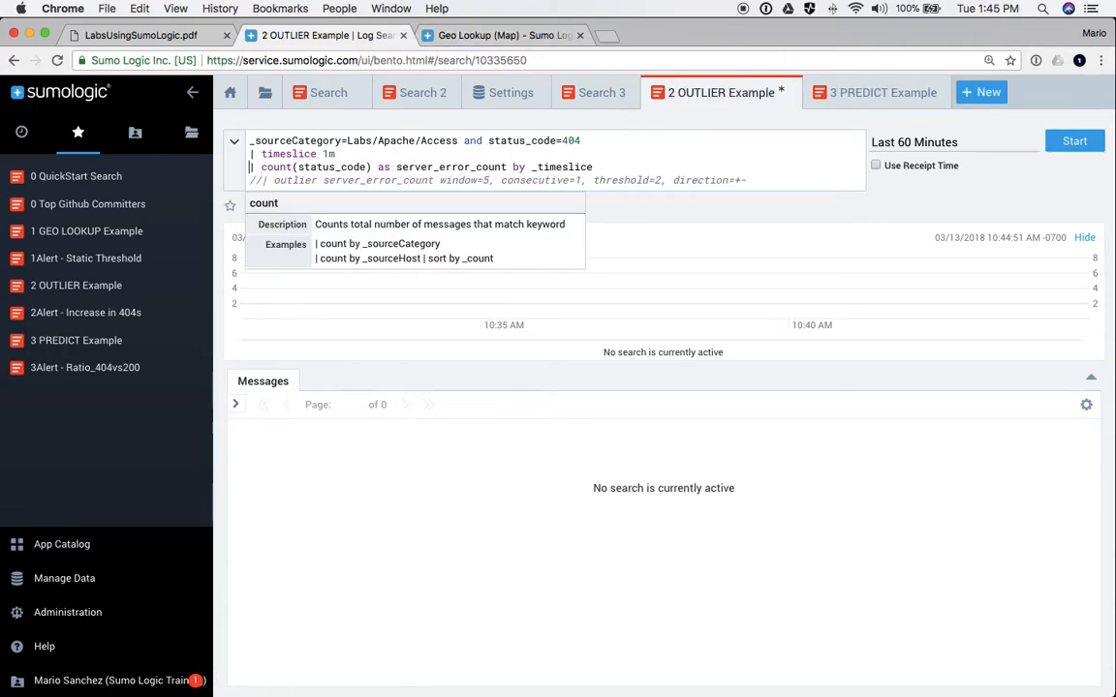
pyautogui.press('super+slash')
pyautogui.press('Up')
pyautogui.press('super+slash')
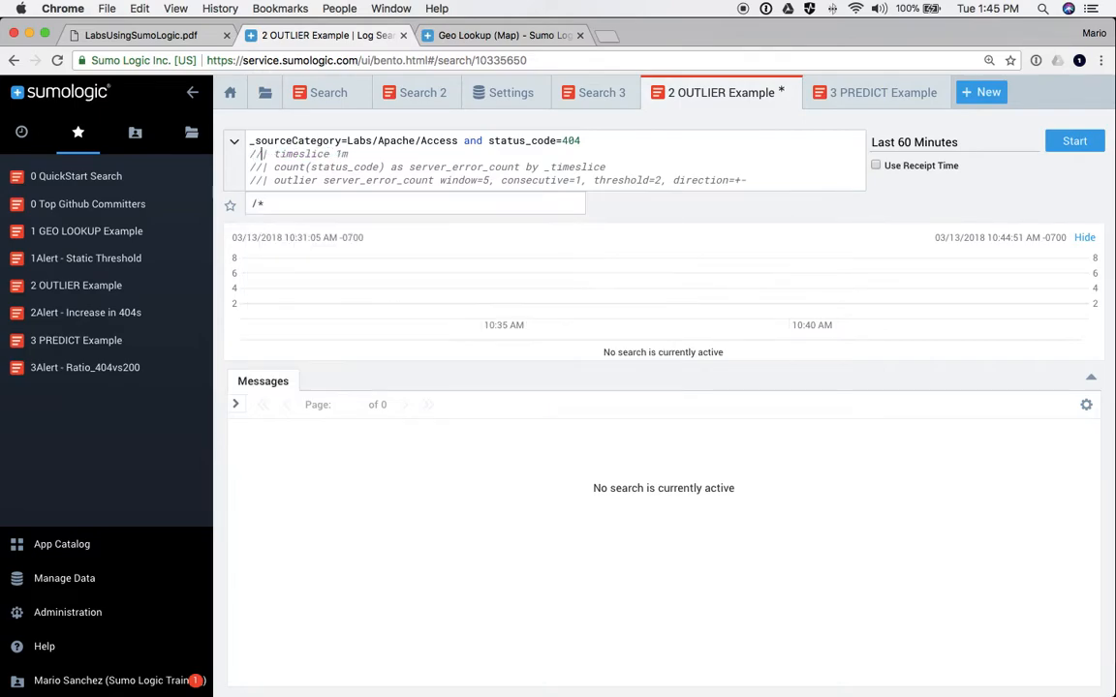
pyautogui.press('Return')
# - Highlight the status_code=404 condition and collapse the sidebar to widen the page
pyautogui.moveTo(580, 142); pyautogui.dragTo(249, 141)
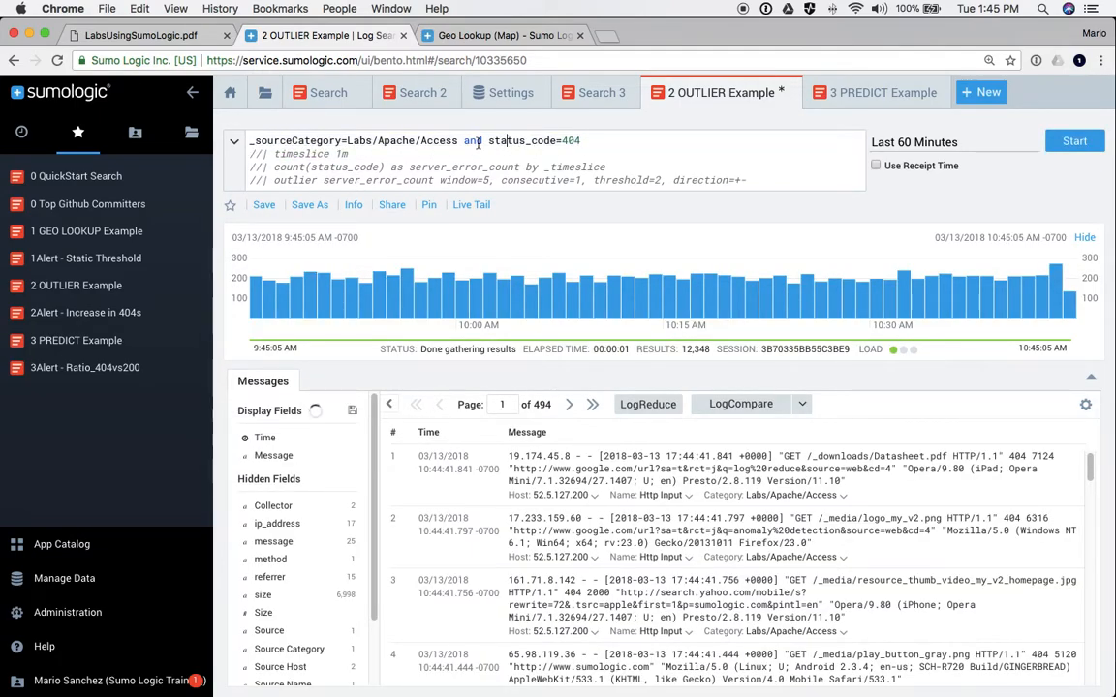
pyautogui.moveTo(488, 140); pyautogui.dragTo(584, 140)
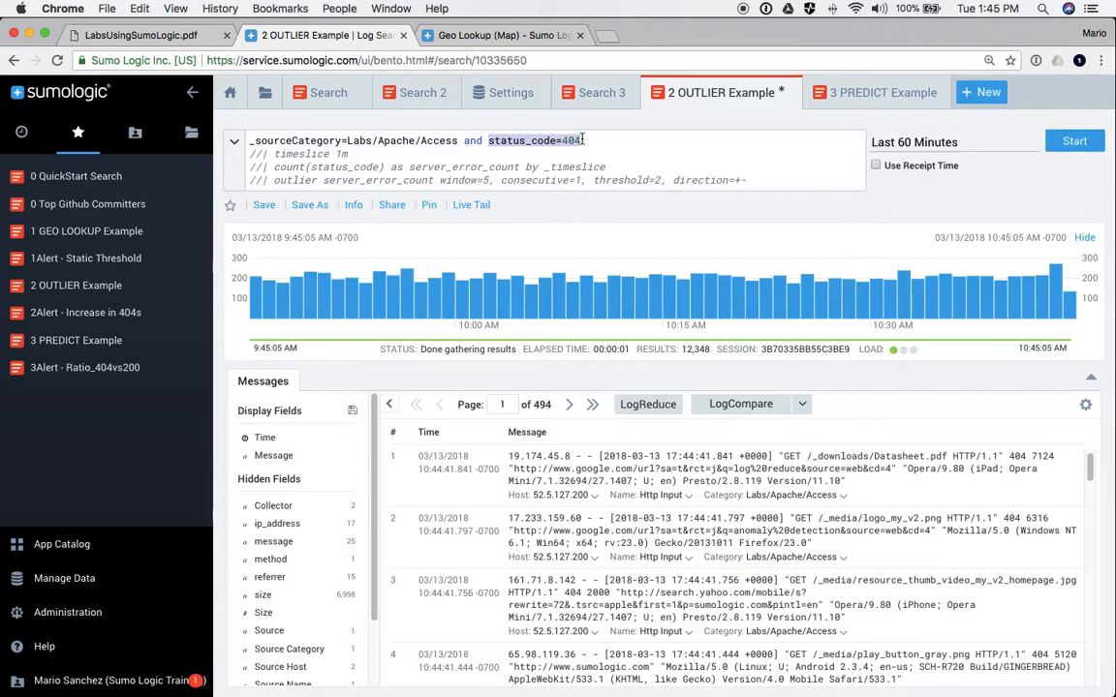
pyautogui.click(191, 92)
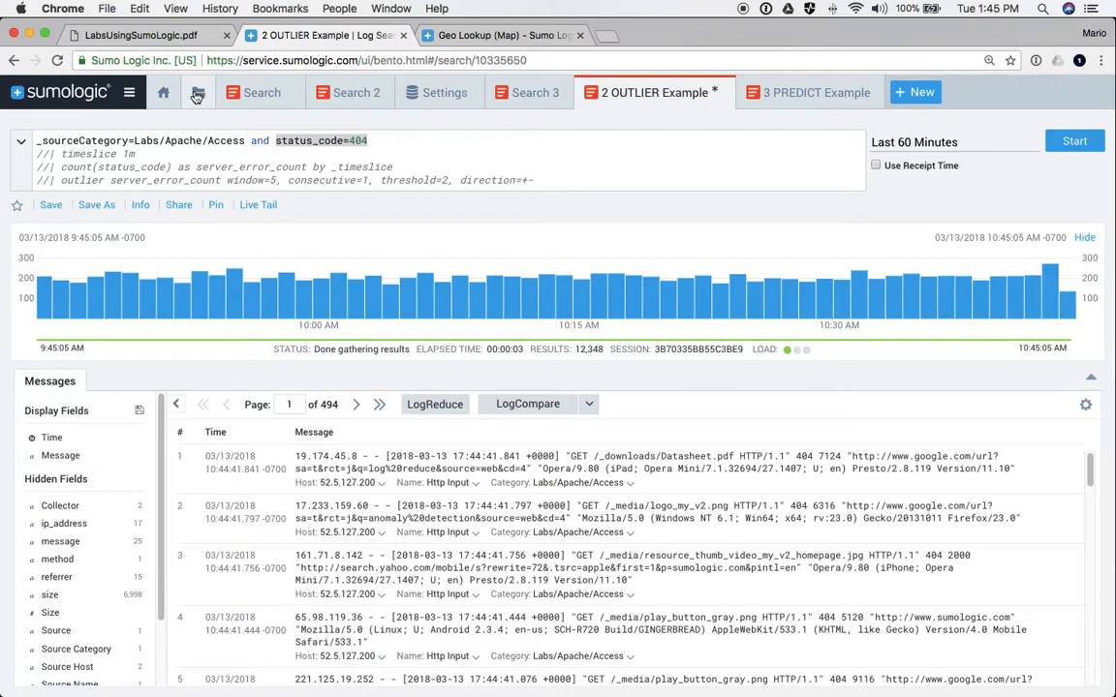
# - Uncomment the count line but comment out its by _timeslice clause, giving a server_error_count of 12,215
pyautogui.click(368, 140)
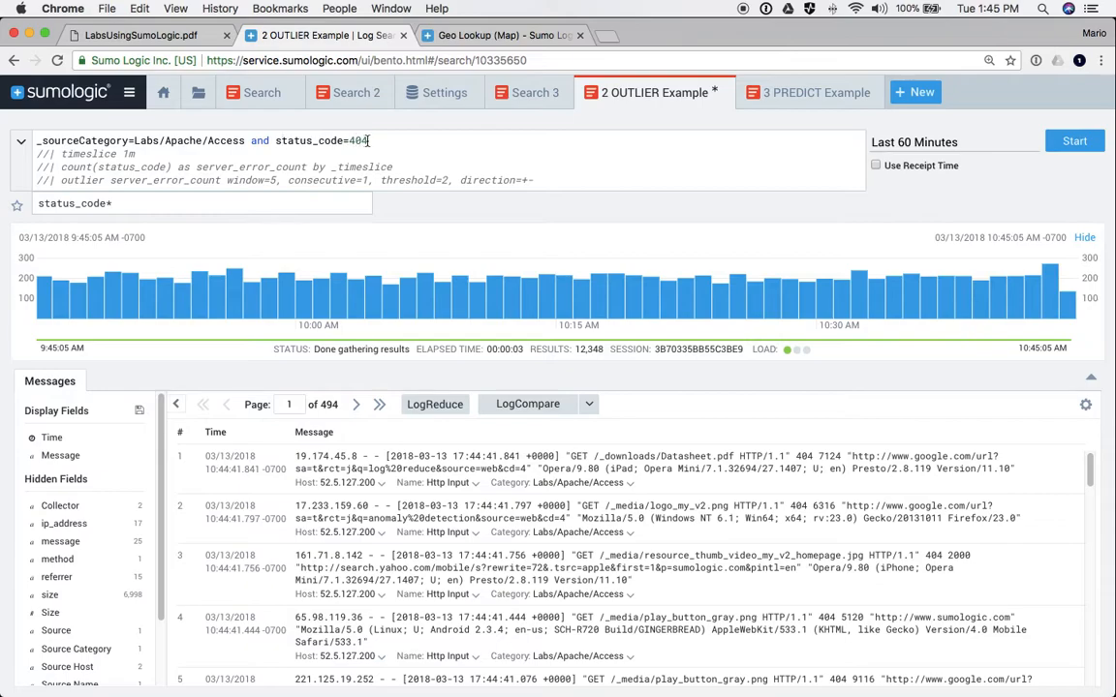
pyautogui.moveTo(368, 141); pyautogui.dragTo(27, 140)
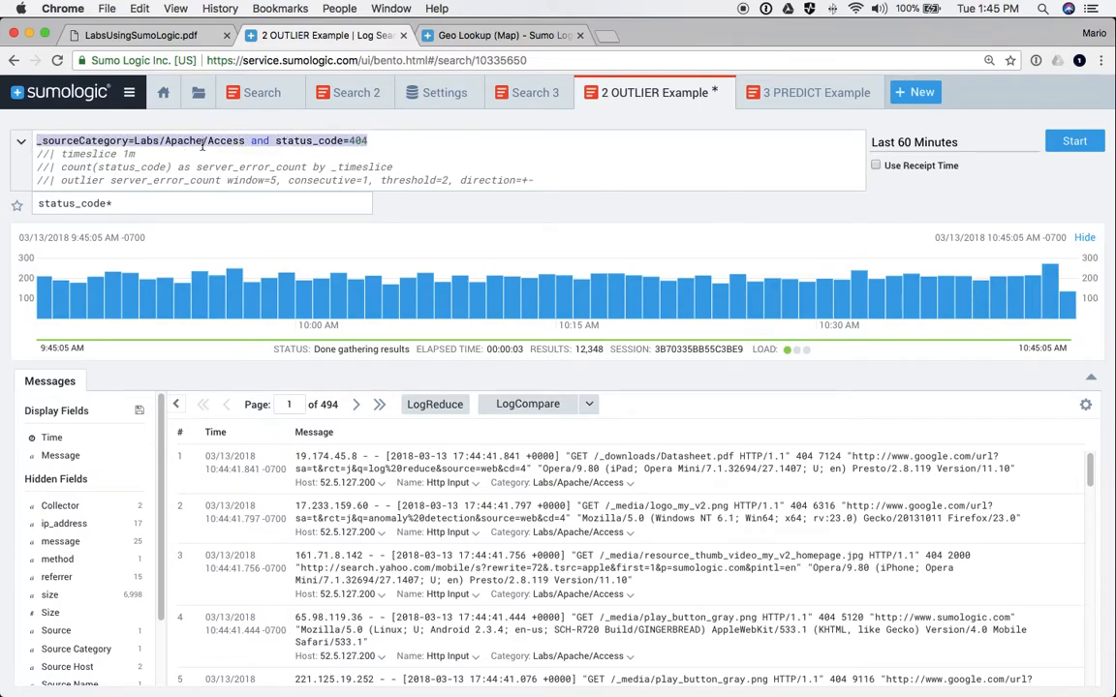
pyautogui.click(296, 140)
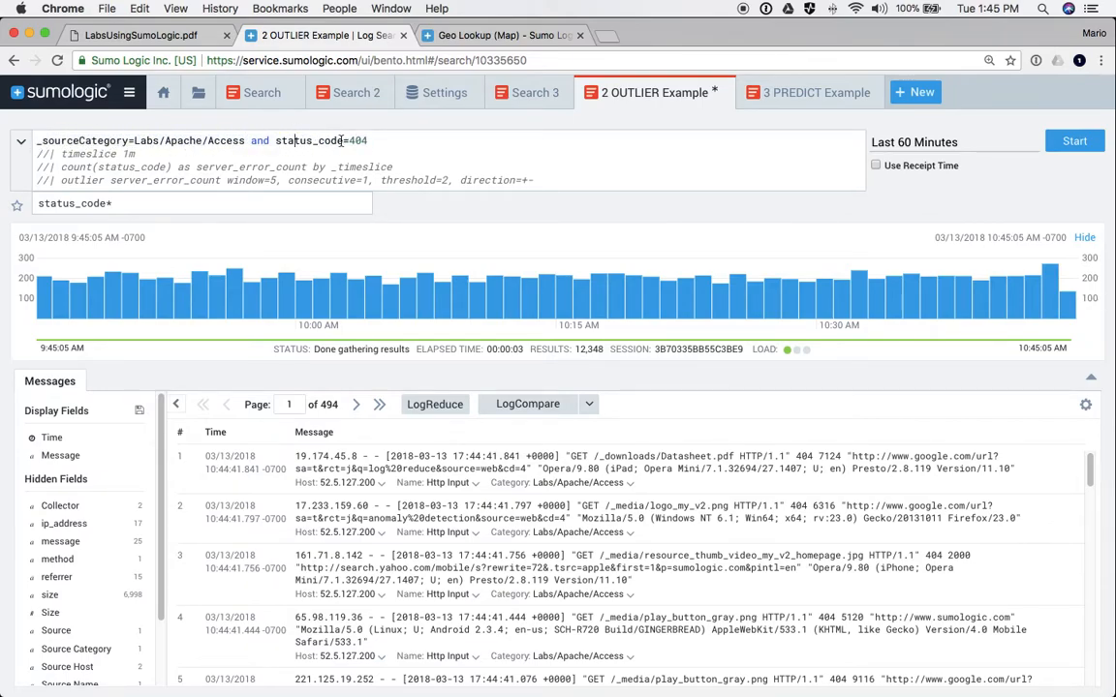
pyautogui.click(368, 140)
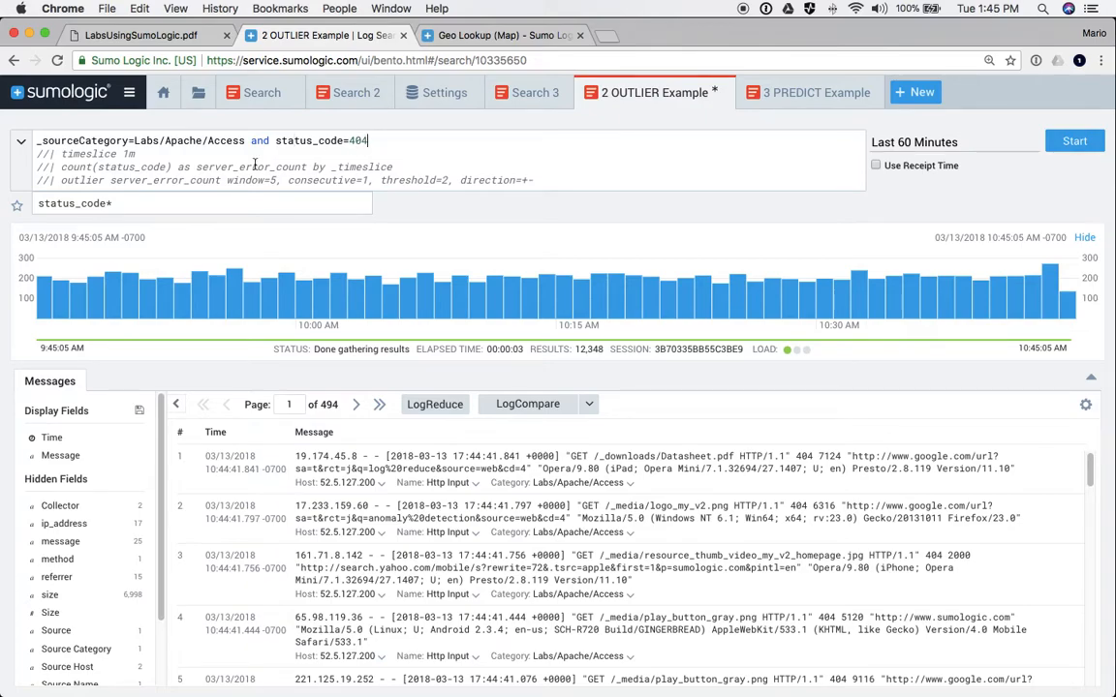
pyautogui.click(40, 167)
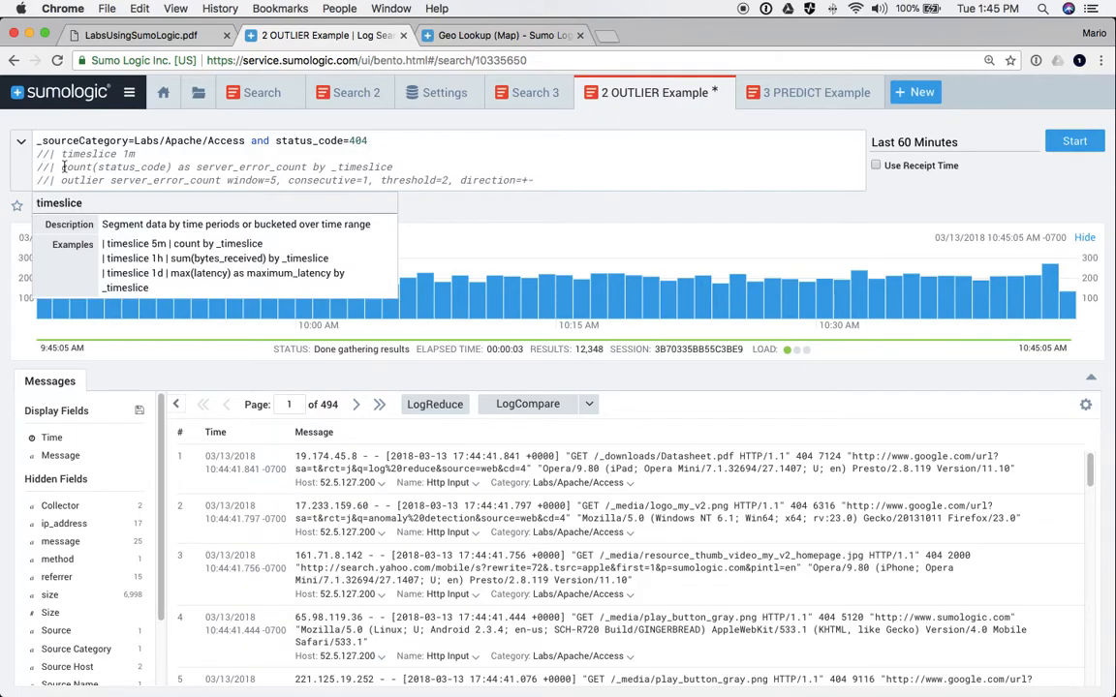
pyautogui.press('BackSpace')
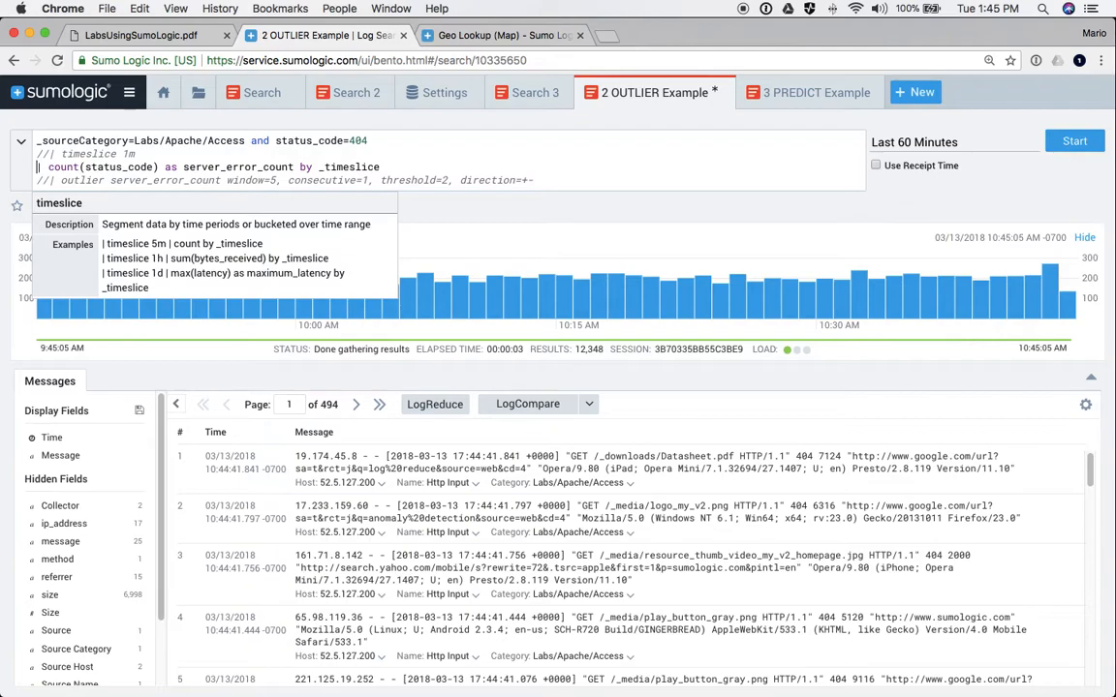
pyautogui.hotkey('alt', 'Right')
pyautogui.hotkey('alt', 'Right')
pyautogui.hotkey('alt', 'Right')
pyautogui.hotkey('alt', 'Right')
pyautogui.hotkey('alt', 'Right')
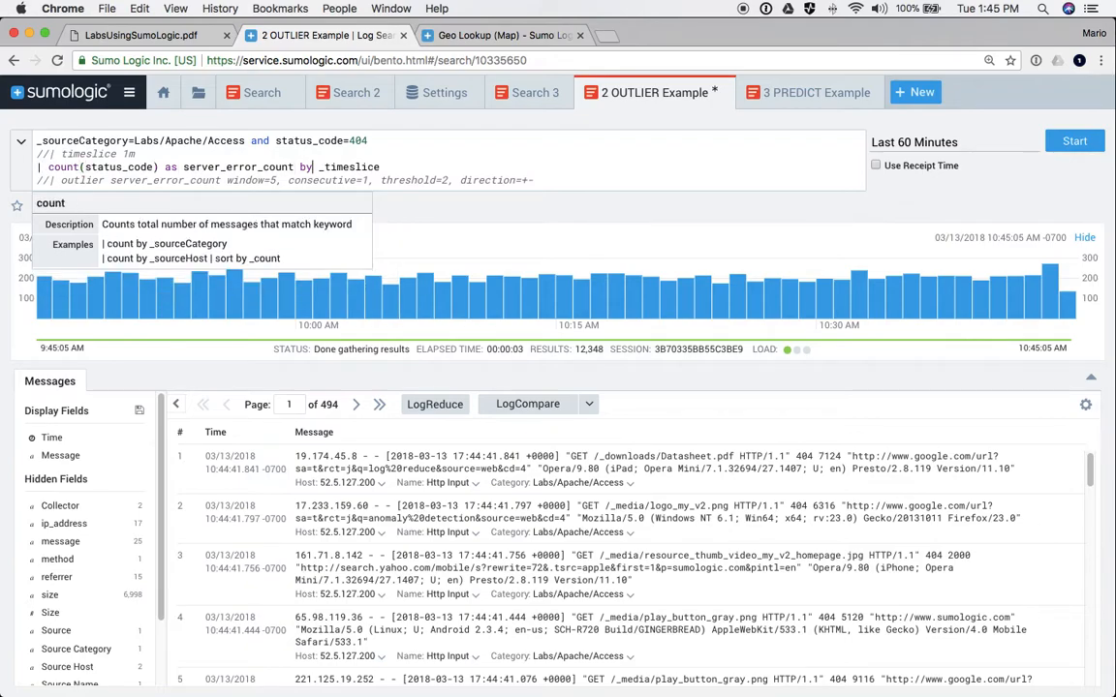
pyautogui.hotkey('alt', 'Left')
pyautogui.write('//')
pyautogui.press('Return')
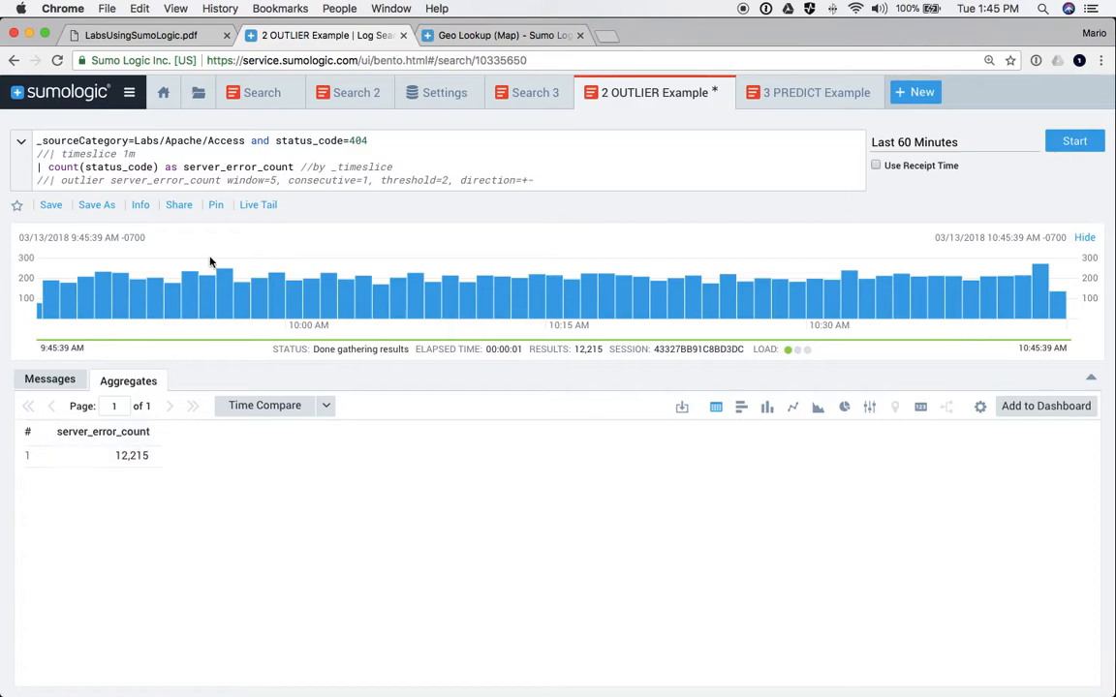
# - Point out the status_code field and server_error_count alias in the count line
pyautogui.doubleClick(109, 167)
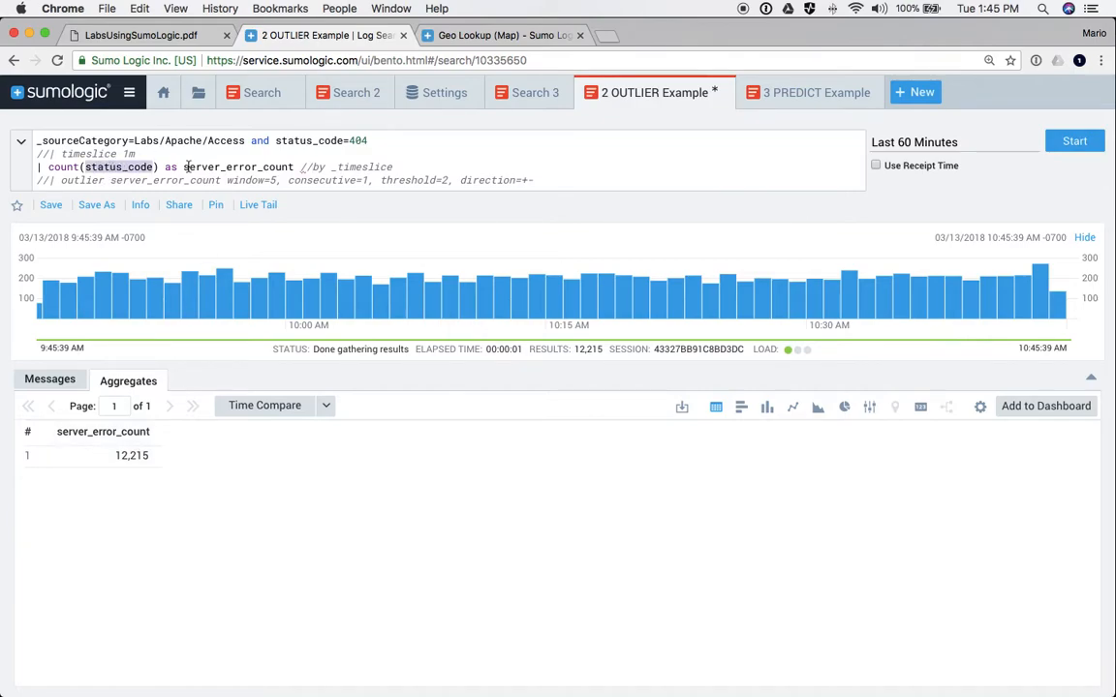
pyautogui.moveTo(163, 166); pyautogui.dragTo(292, 167)
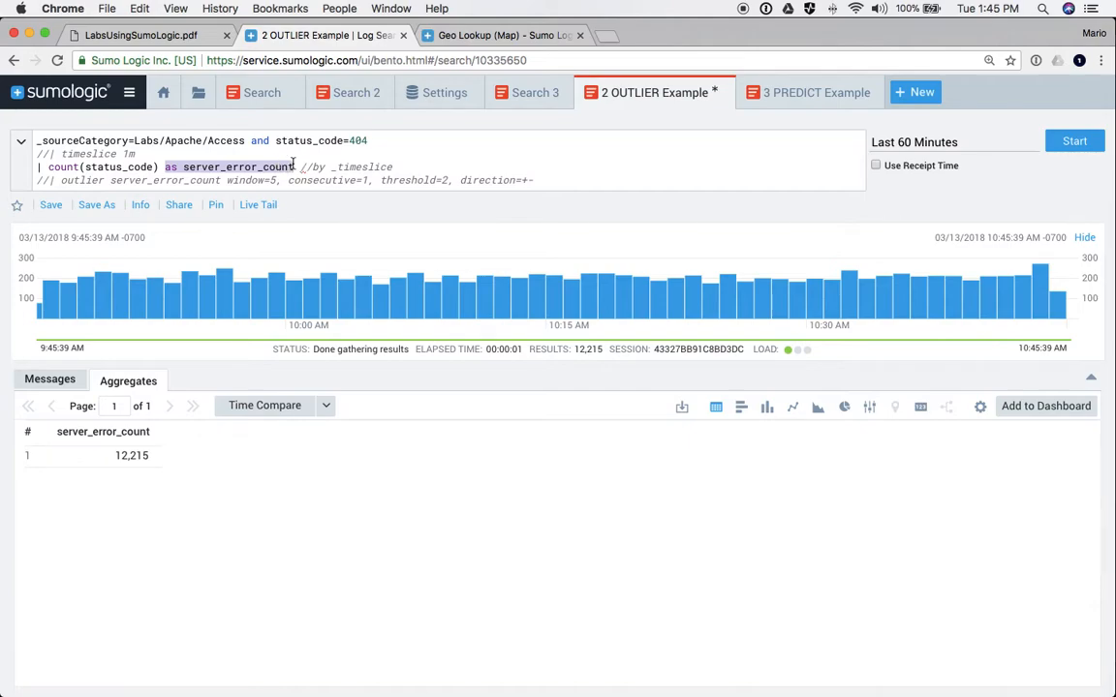
pyautogui.doubleClick(101, 167)
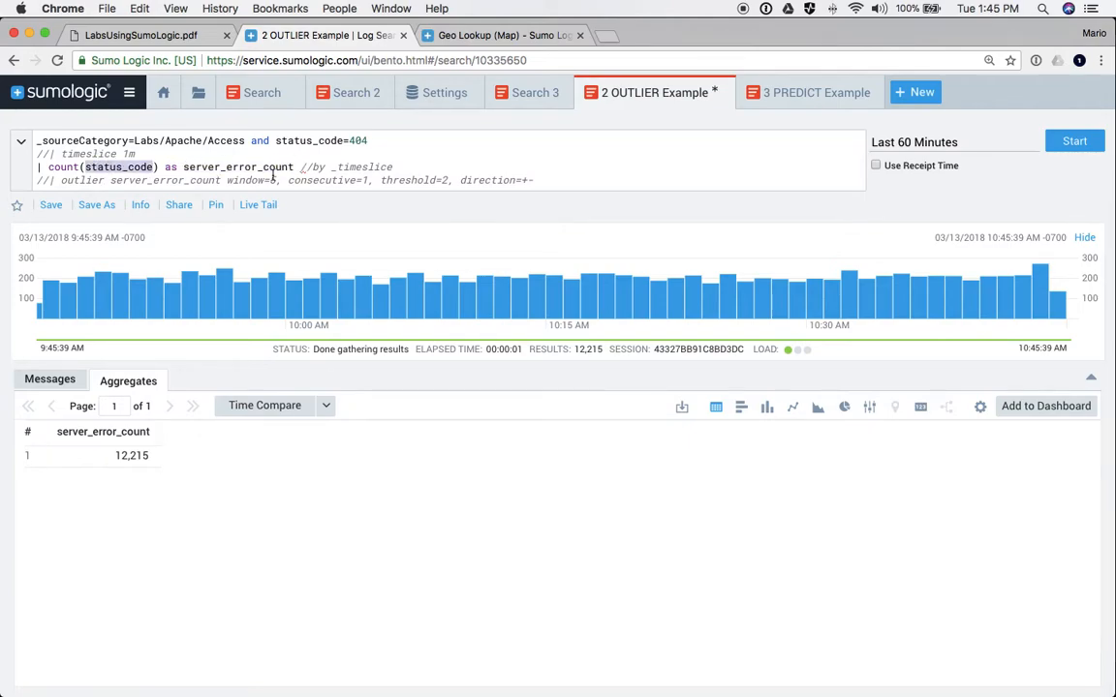
# - Restore timeslice 1m and by _timeslice, run it, and sort the per-minute counts by Time ascending
pyautogui.click(45, 153)
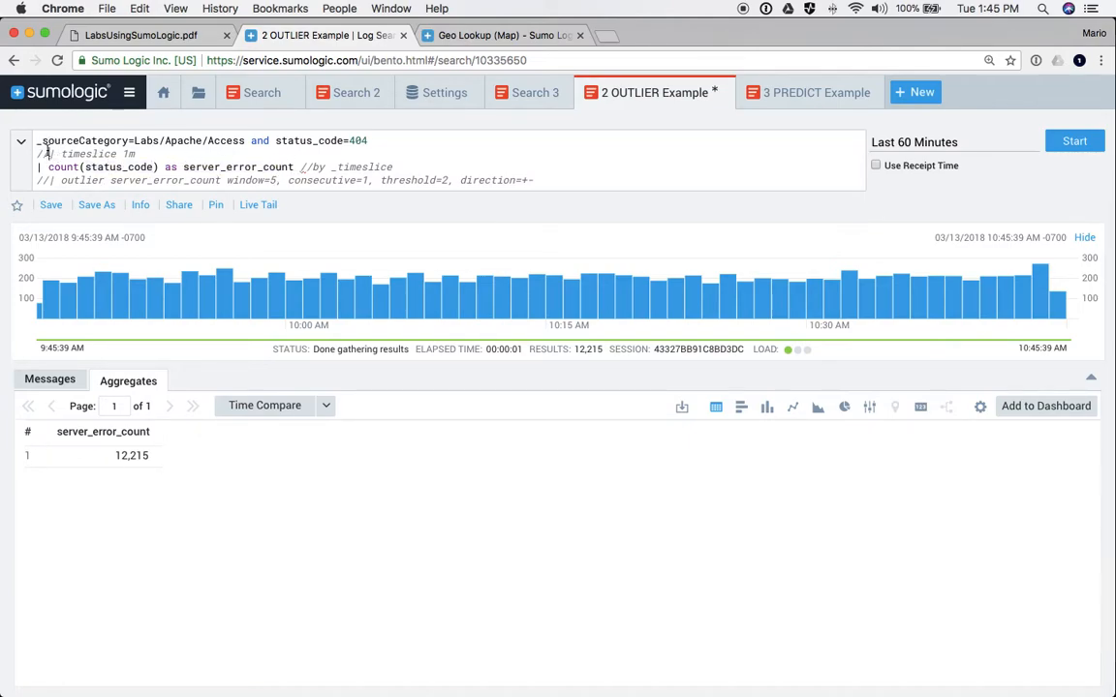
pyautogui.press('Delete')
pyautogui.press('Delete')
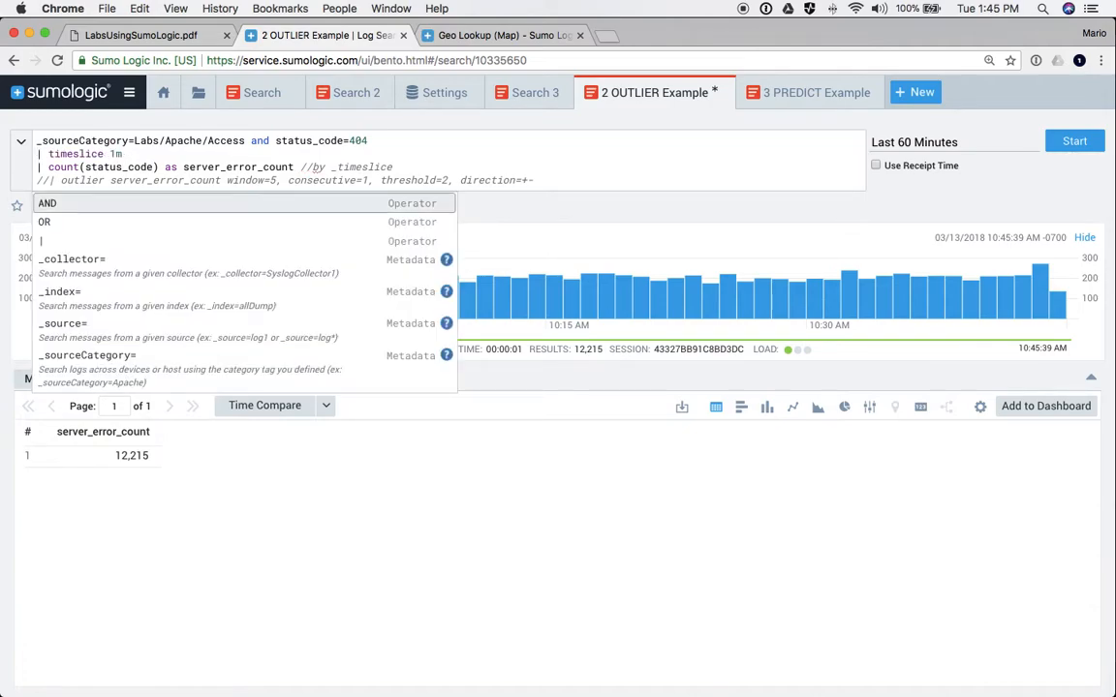
pyautogui.click(311, 167)
pyautogui.press('BackSpace')
pyautogui.press('BackSpace')
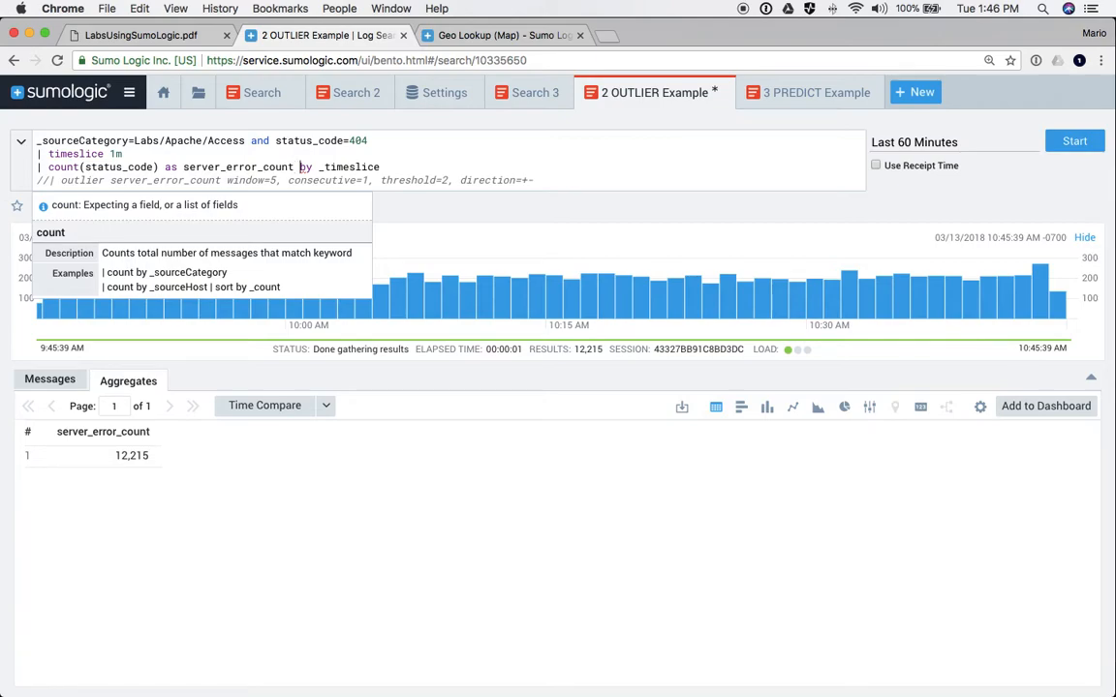
pyautogui.press('Return')
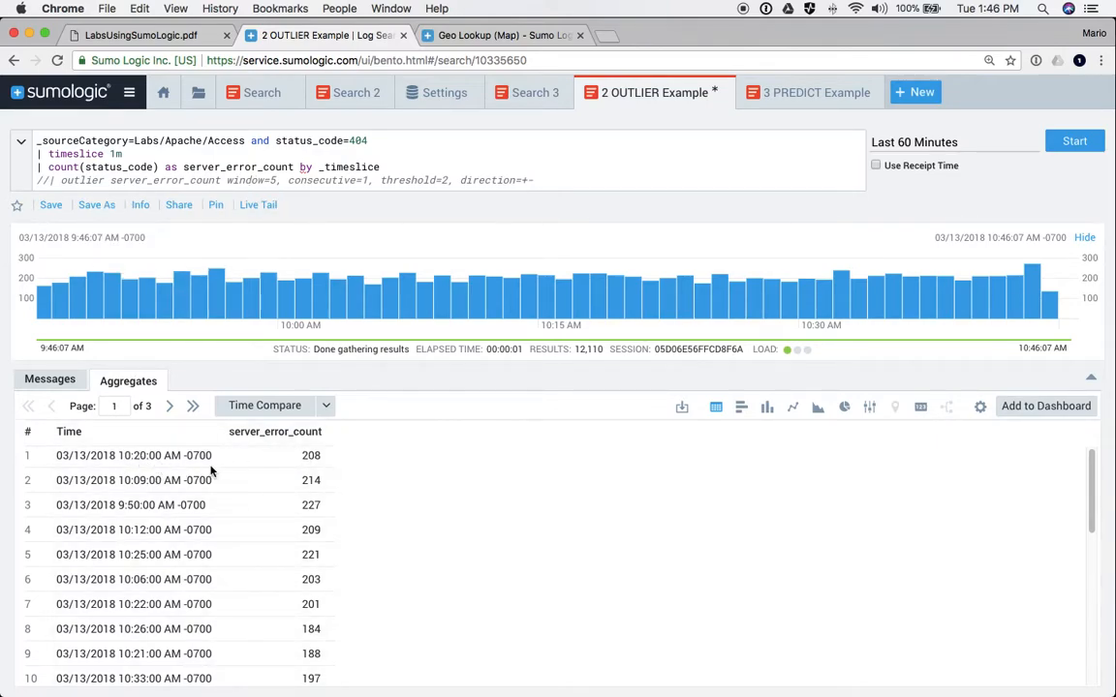
pyautogui.click(64, 438)
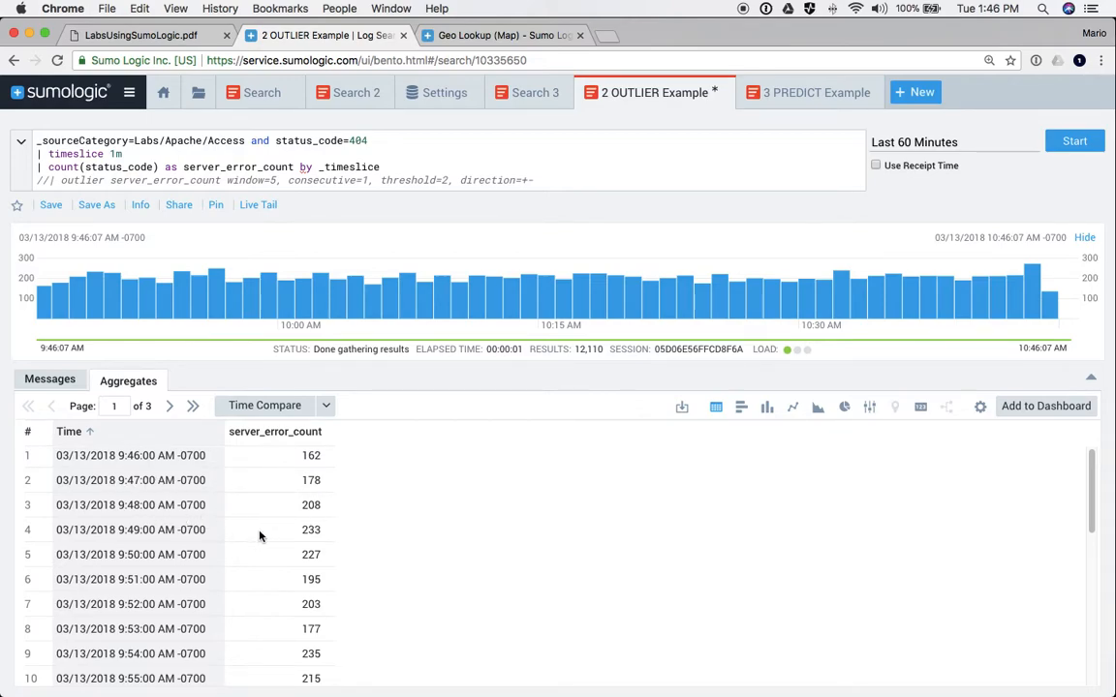
# - Review the time-sorted per-minute 404 counts from 9:46 AM, starting 162, 178, 208, 233
pyautogui.scroll(-3, 248, 555)
pyautogui.scroll(-5, 249, 555)
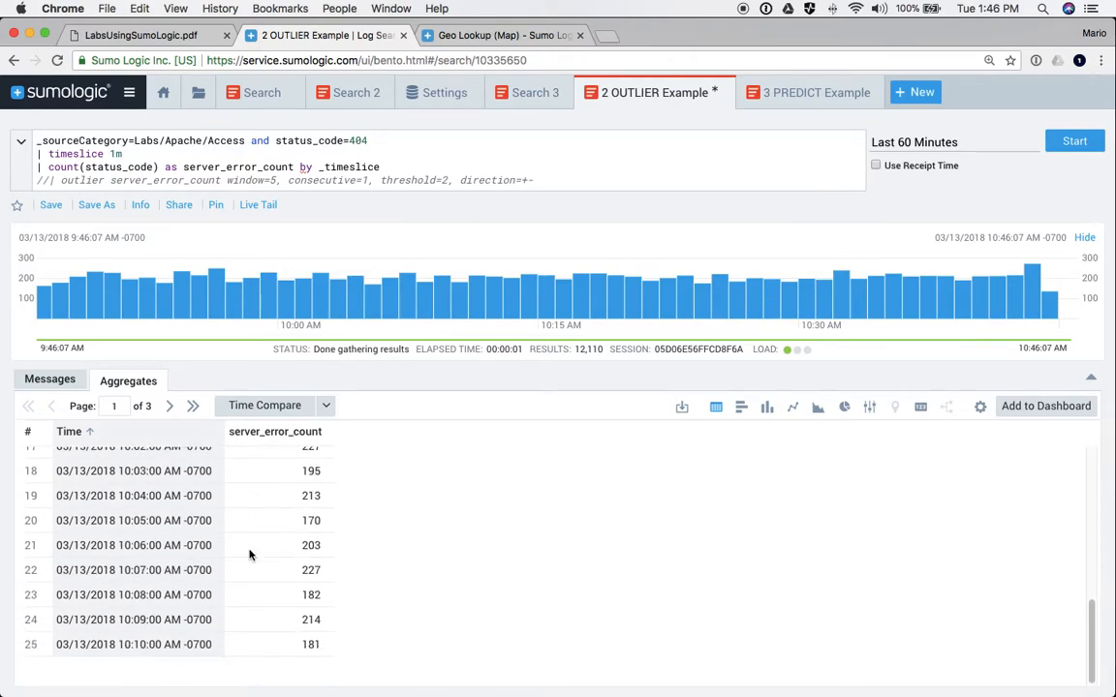
pyautogui.scroll(8, 249, 555)
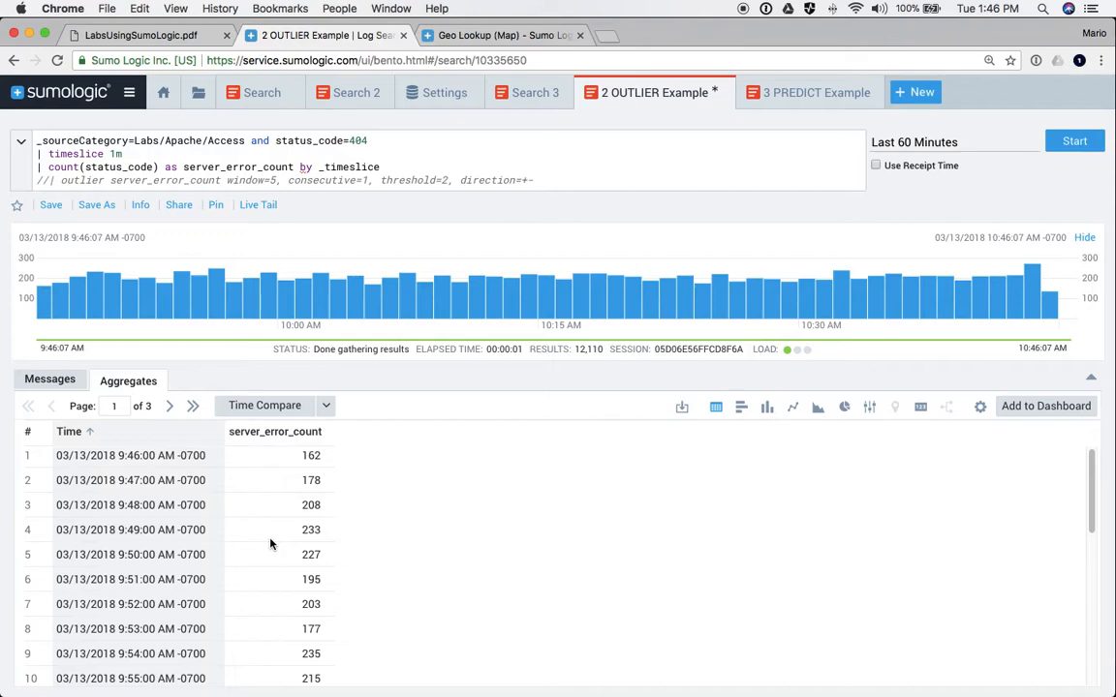
pyautogui.scroll(-5, 326, 594)
pyautogui.scroll(-3, 325, 593)
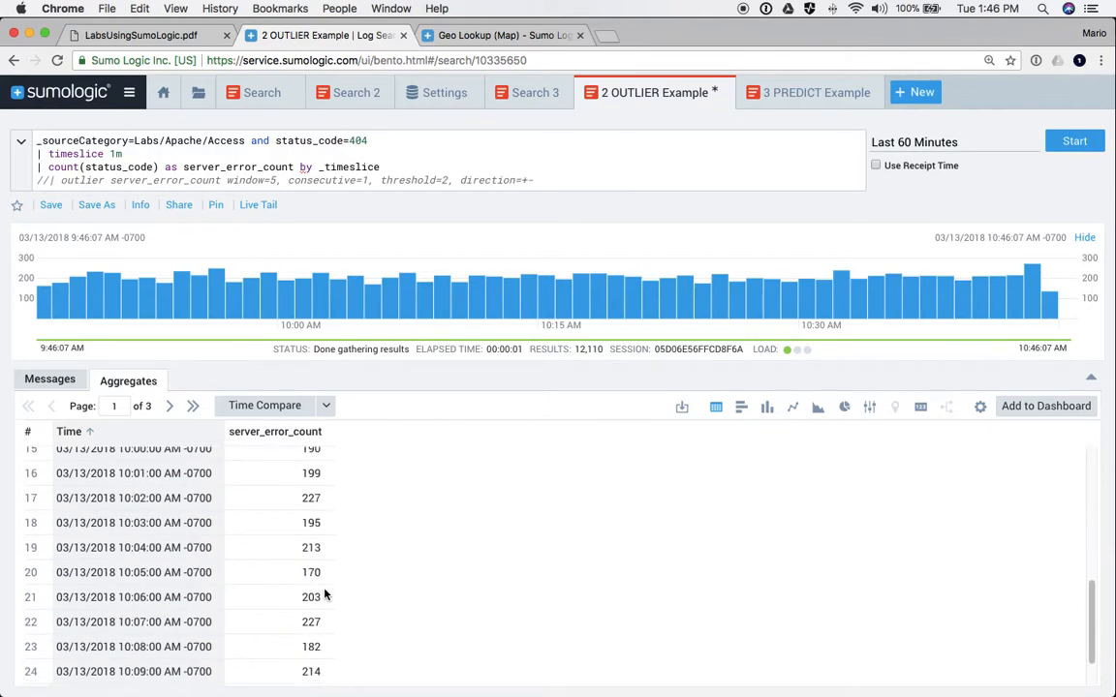
pyautogui.scroll(6, 326, 594)
pyautogui.scroll(3, 325, 593)
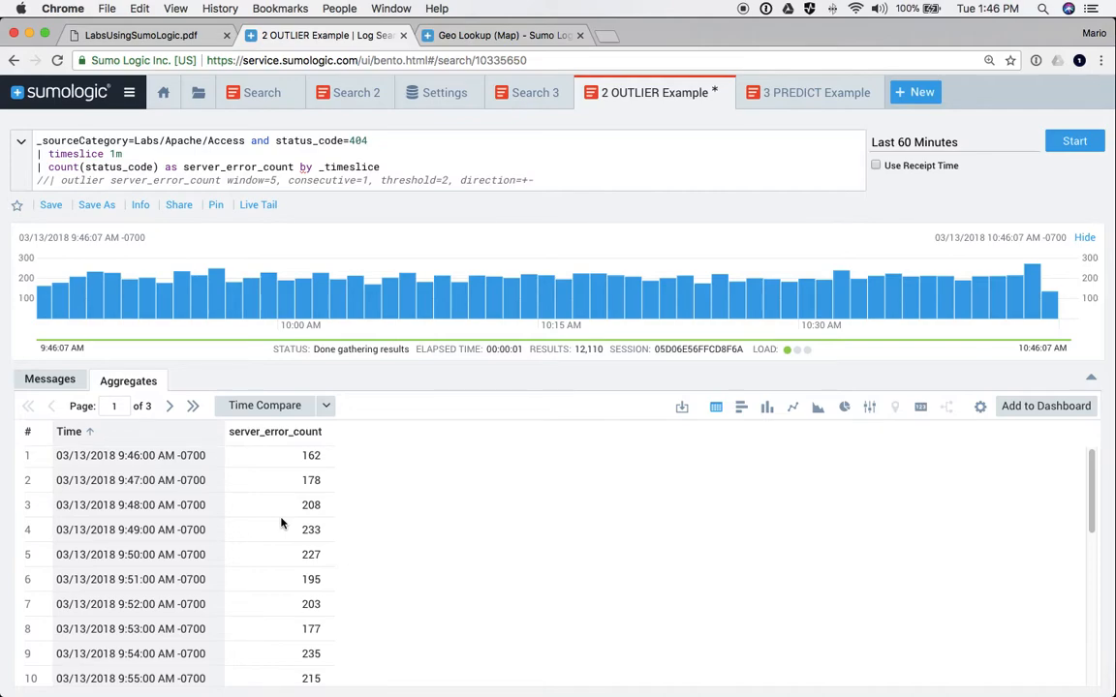
pyautogui.click(49, 183)
# - Uncomment the outlier line (window=5, threshold=2), rerun, and show results as a line chart
pyautogui.press('BackSpace')
pyautogui.press('BackSpace')
pyautogui.press('Return')
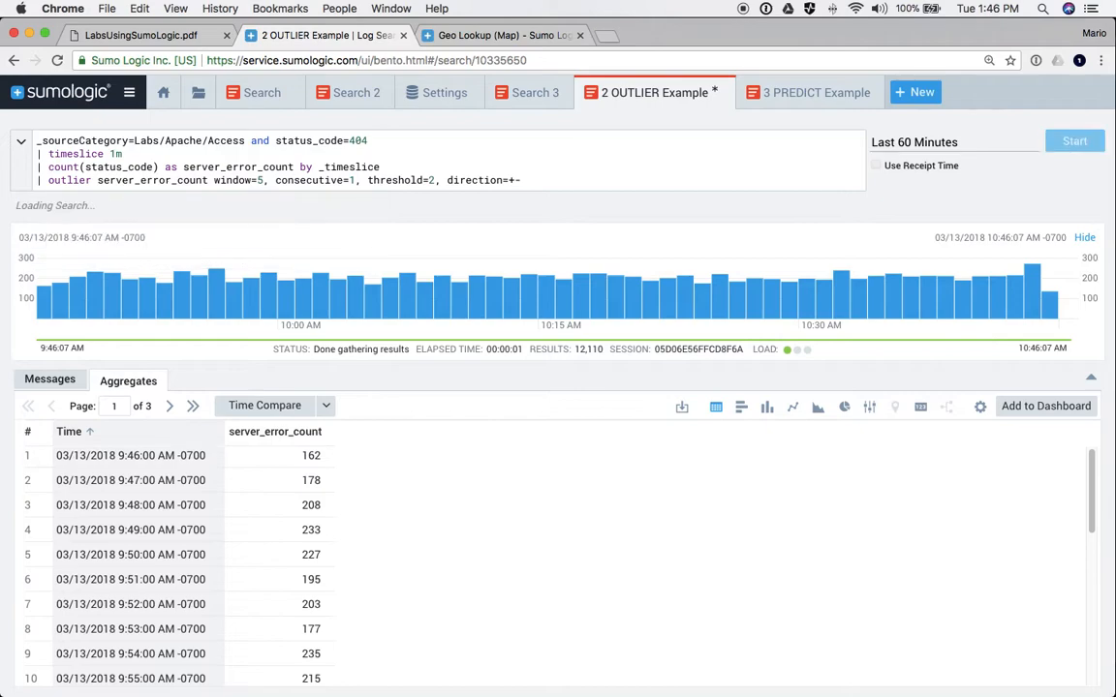
pyautogui.doubleClick(64, 180)
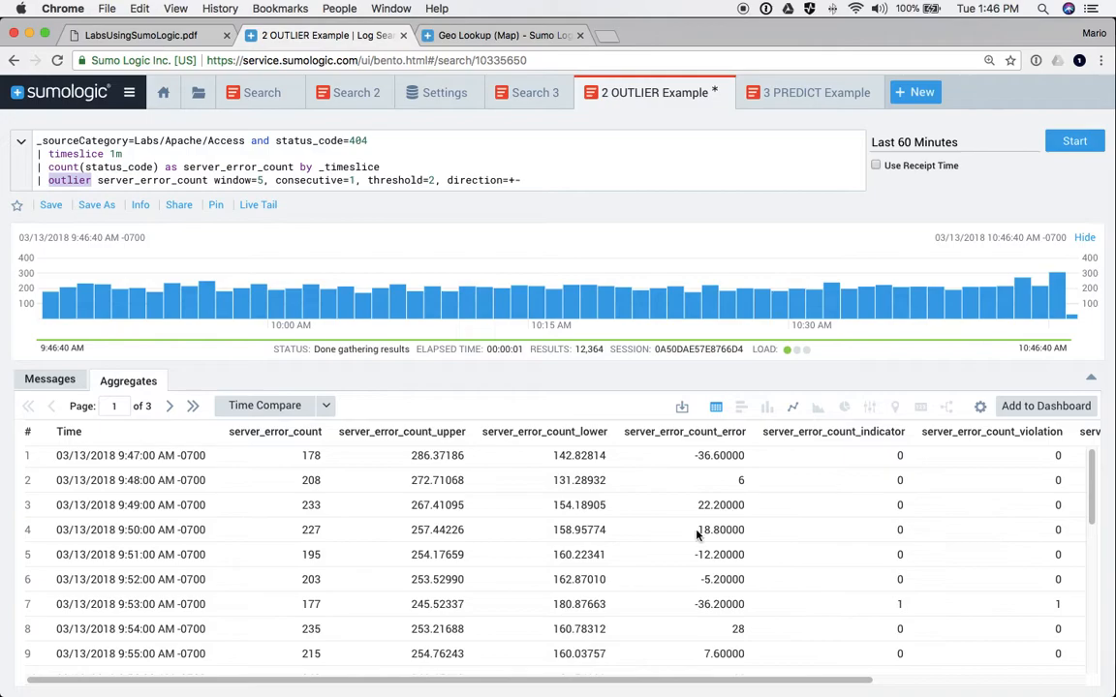
pyautogui.moveTo(838, 676); pyautogui.dragTo(1054, 675)
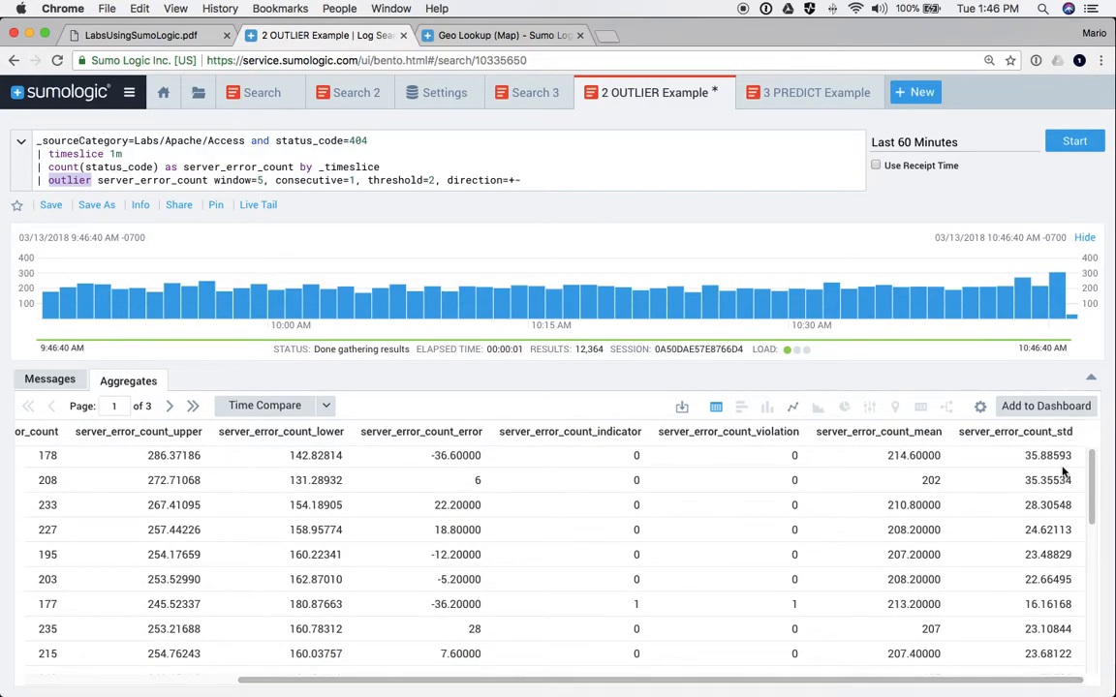
pyautogui.click(793, 408)
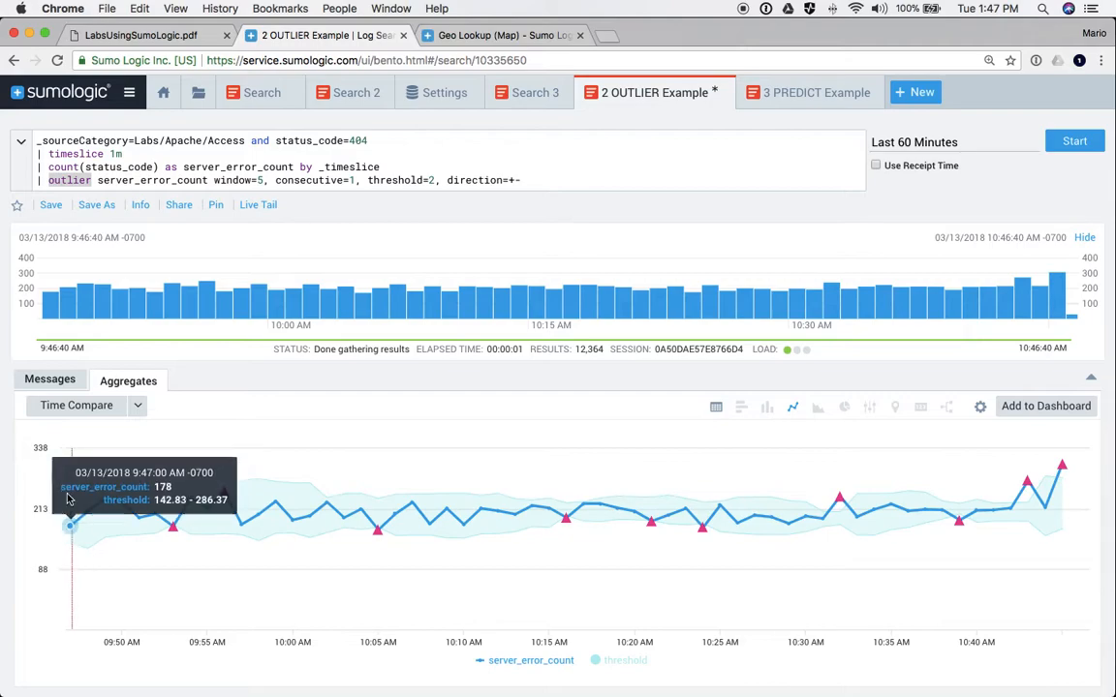
# - Change the outlier setting threshold=2 to threshold=4 and rerun the search
pyautogui.moveTo(178, 528)
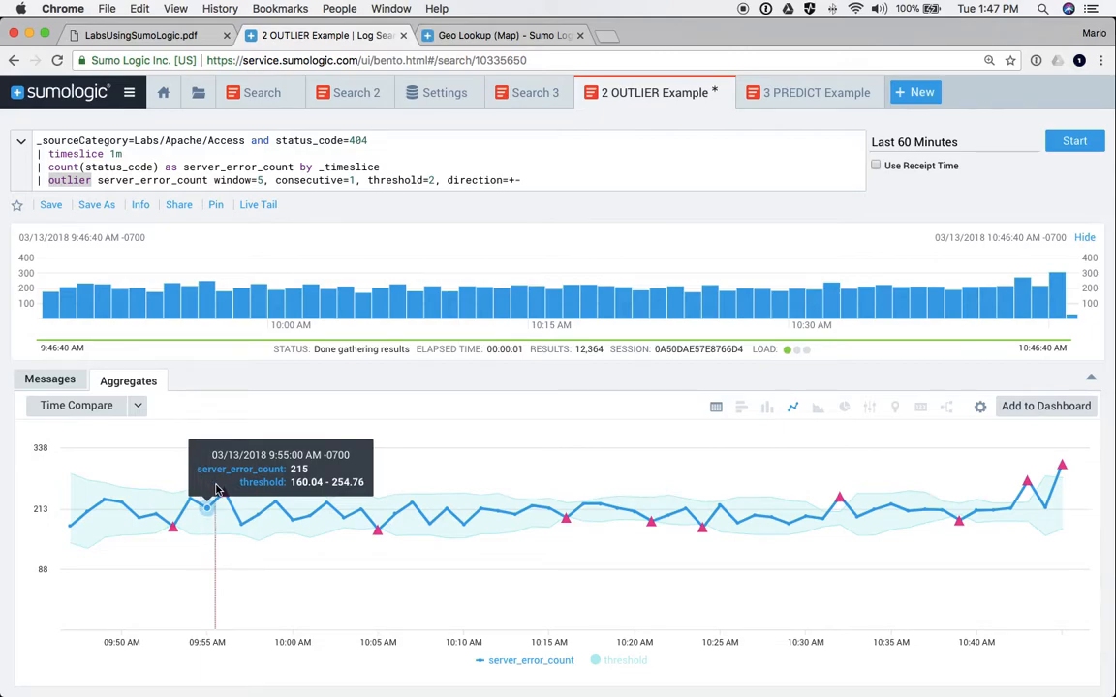
pyautogui.doubleClick(432, 180)
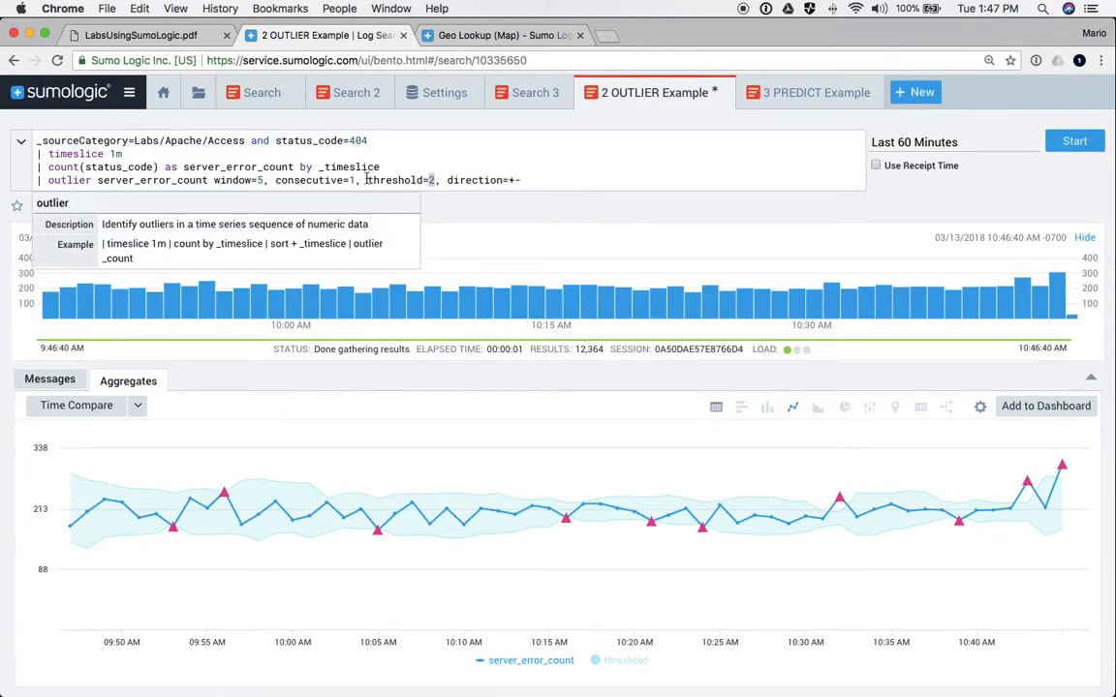
pyautogui.click(388, 178)
pyautogui.moveTo(387, 178); pyautogui.dragTo(432, 176)
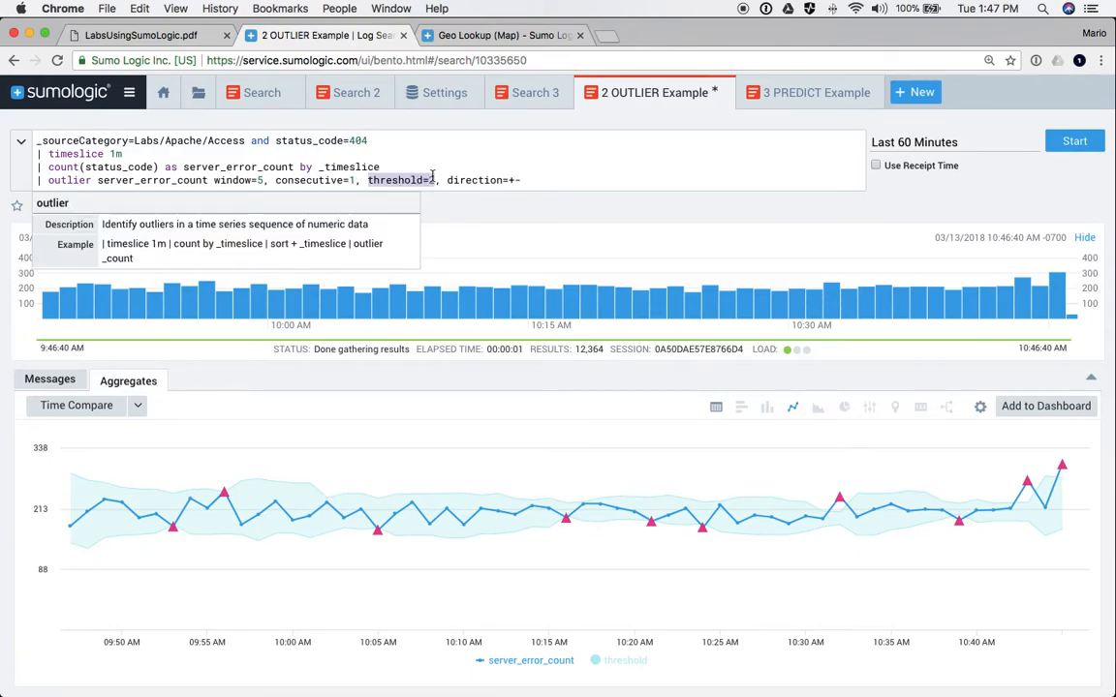
pyautogui.click(432, 179)
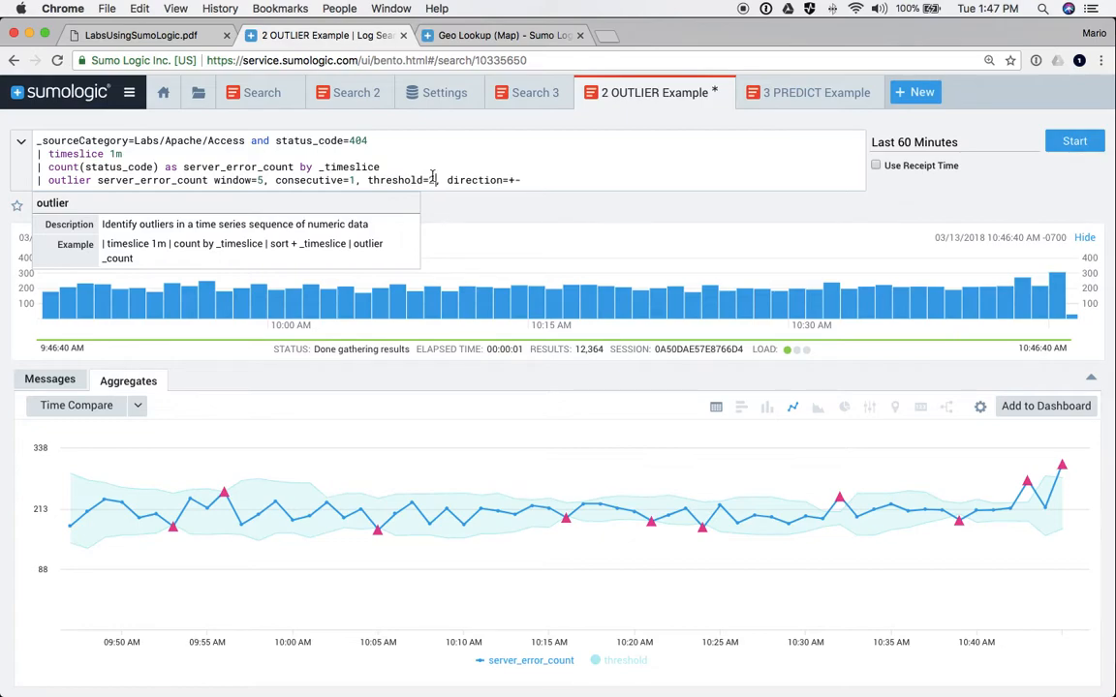
pyautogui.press('BackSpace')
pyautogui.write('4')
pyautogui.press('Return')
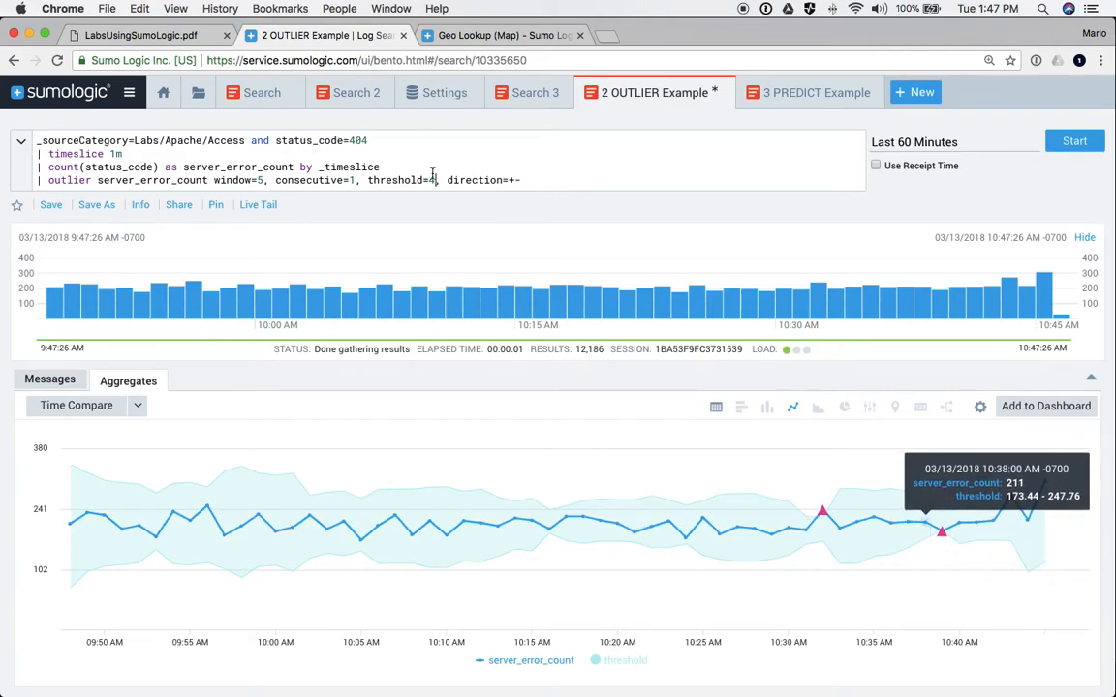
# - Change the outlier direction from +- to + and rerun the search
pyautogui.click(488, 181)
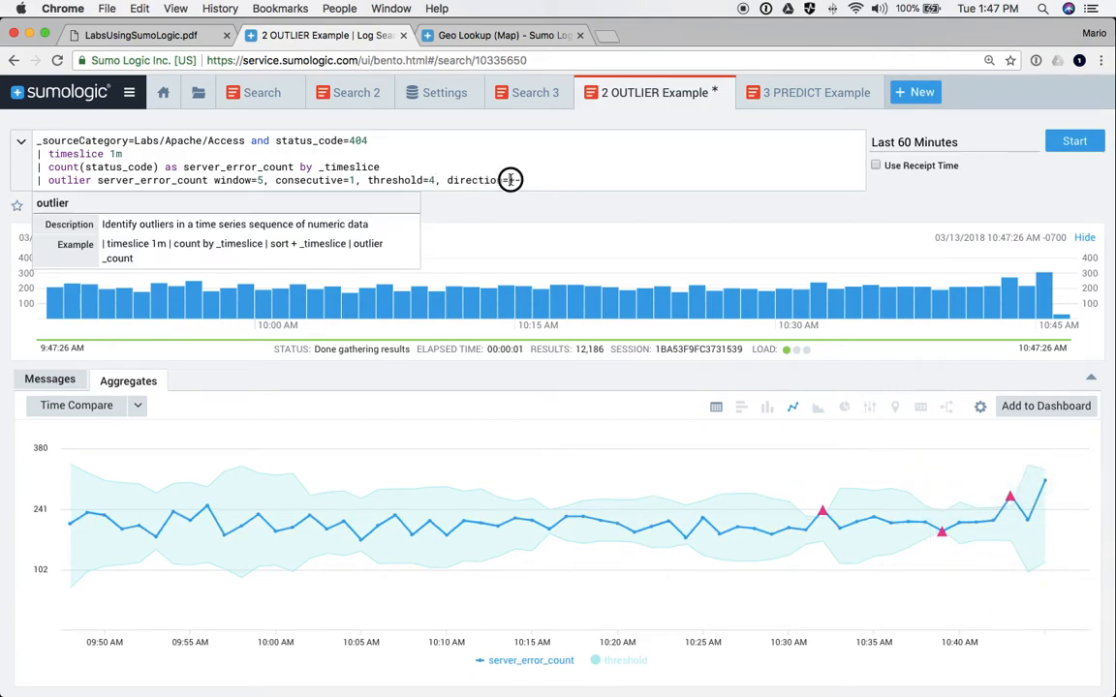
pyautogui.moveTo(509, 180); pyautogui.dragTo(524, 180)
pyautogui.write('+')
pyautogui.press('BackSpace')
pyautogui.write('+')
pyautogui.press('Return')
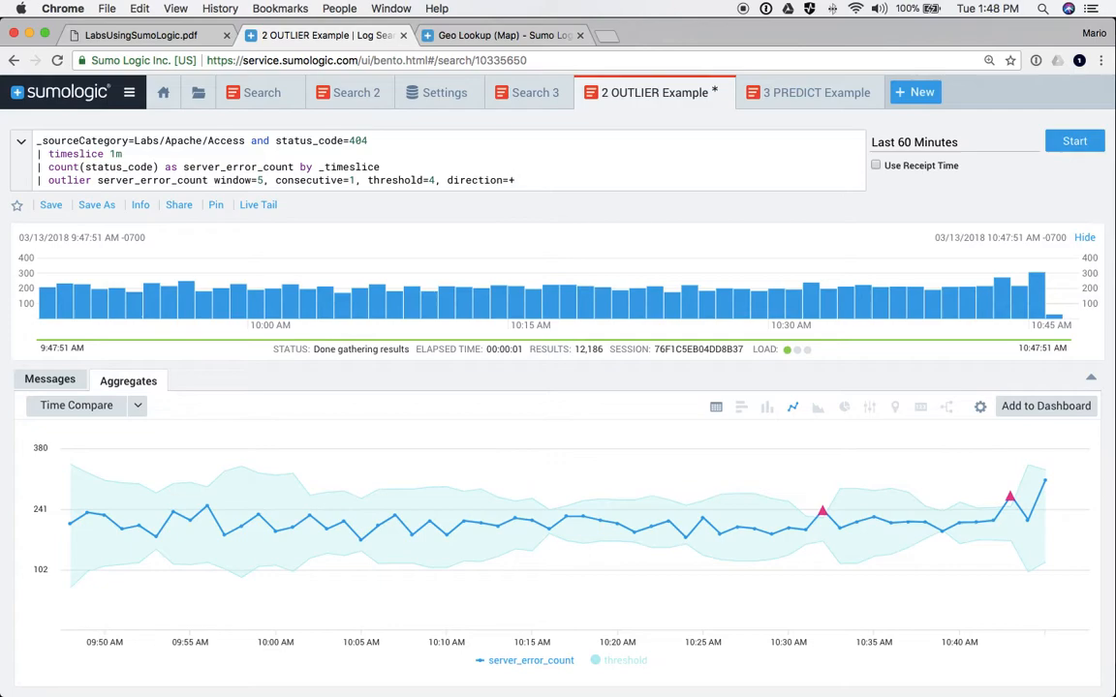
# - Point out the window=5 and consecutive=1 settings in the outlier line
pyautogui.click(216, 182)
pyautogui.moveTo(216, 182); pyautogui.dragTo(357, 180)
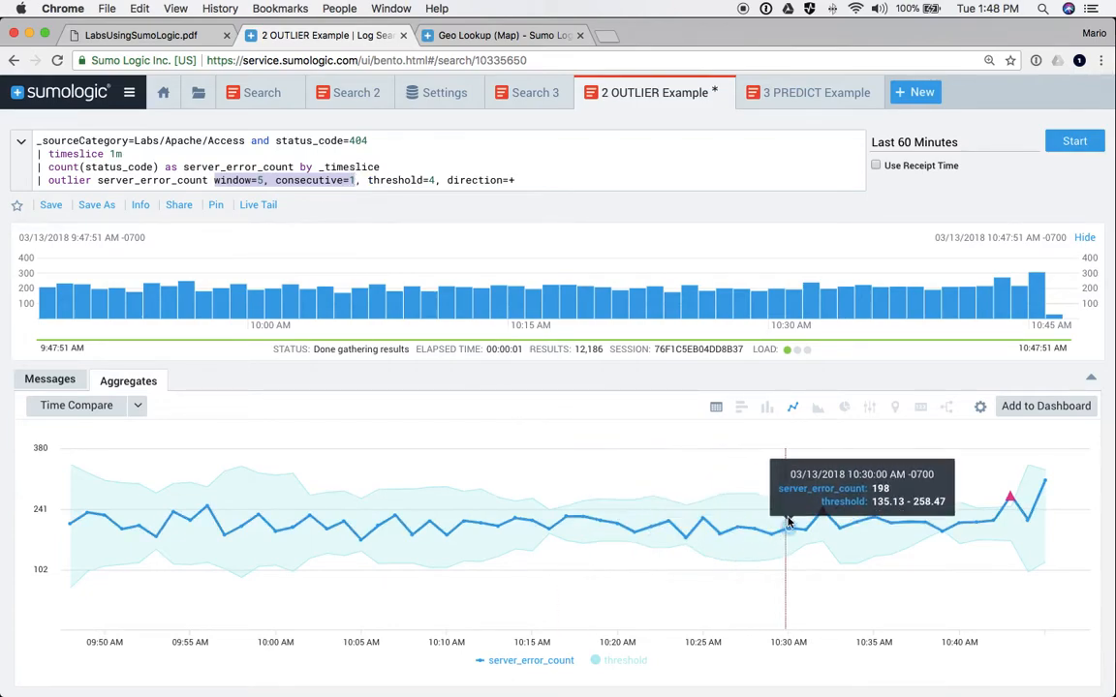
pyautogui.moveTo(822, 516)
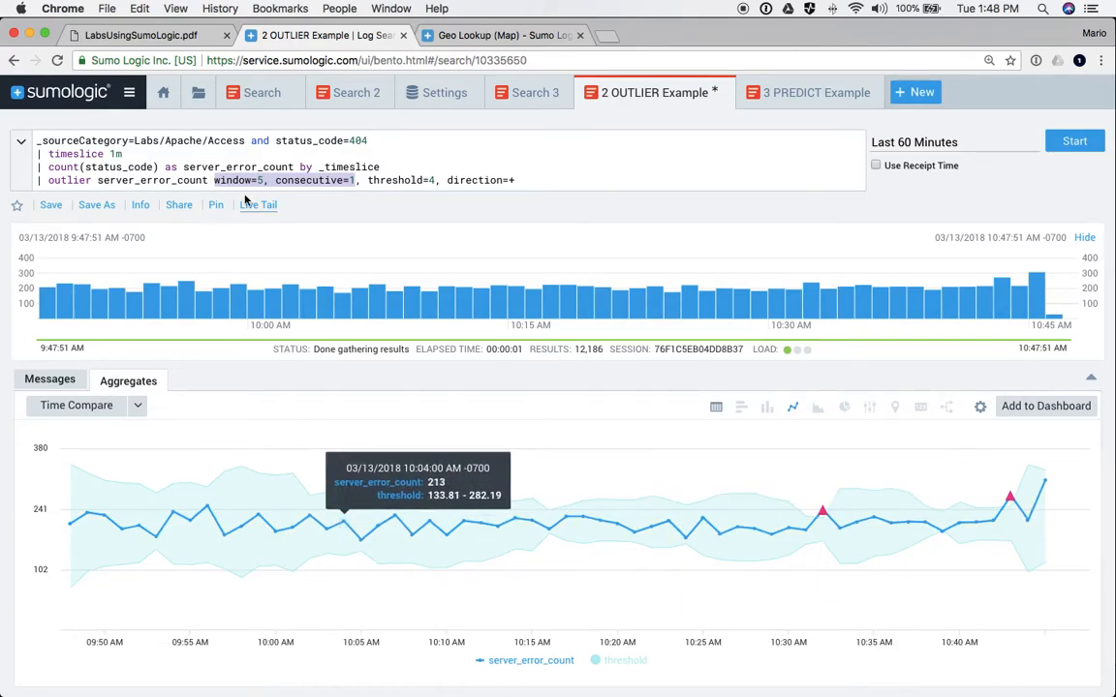
pyautogui.click(221, 167)
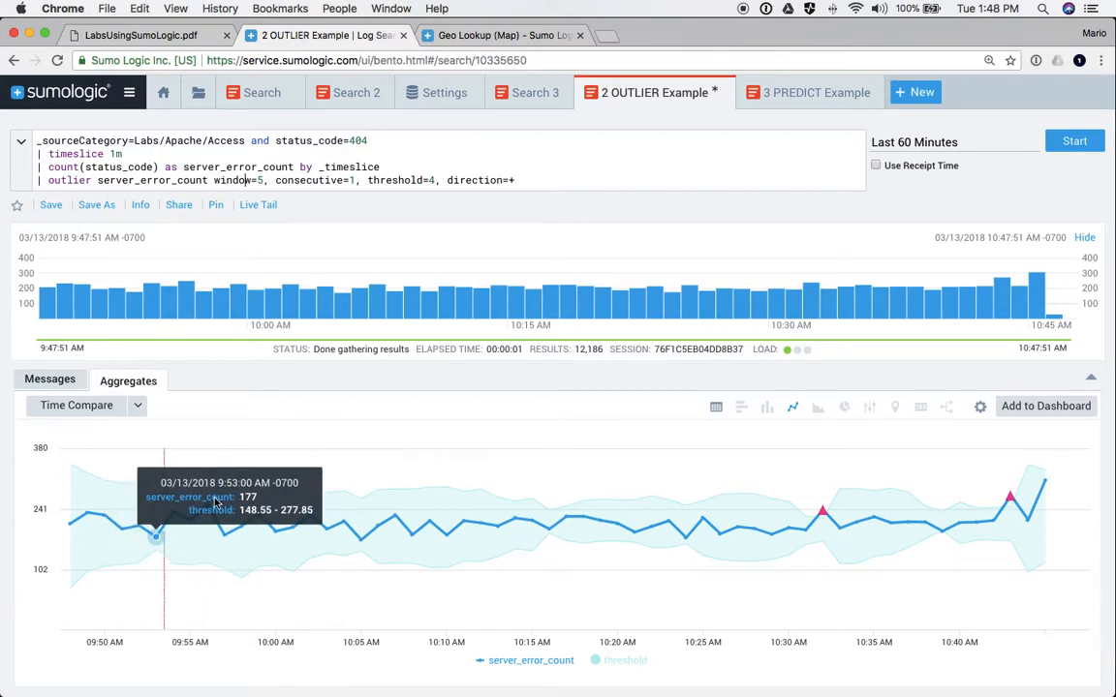
pyautogui.click(277, 181)
# - Replace window=5 with window=10 and rerun, leaving two late spikes including 307 at 10:45
pyautogui.press('BackSpace')
pyautogui.write('10')
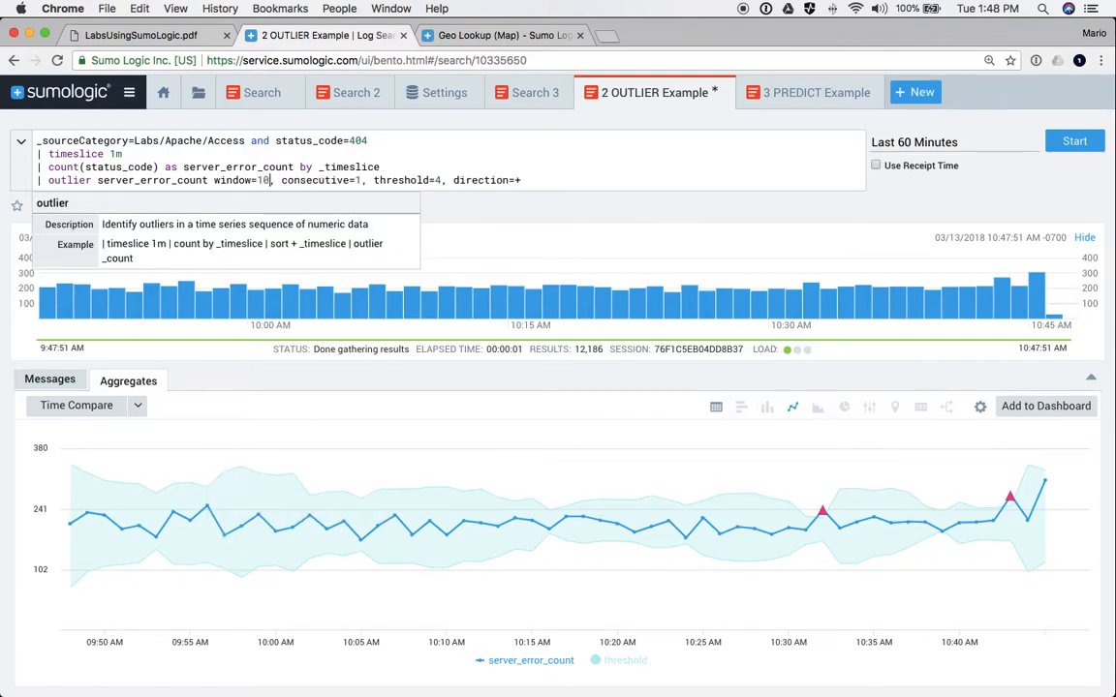
pyautogui.press('Return')
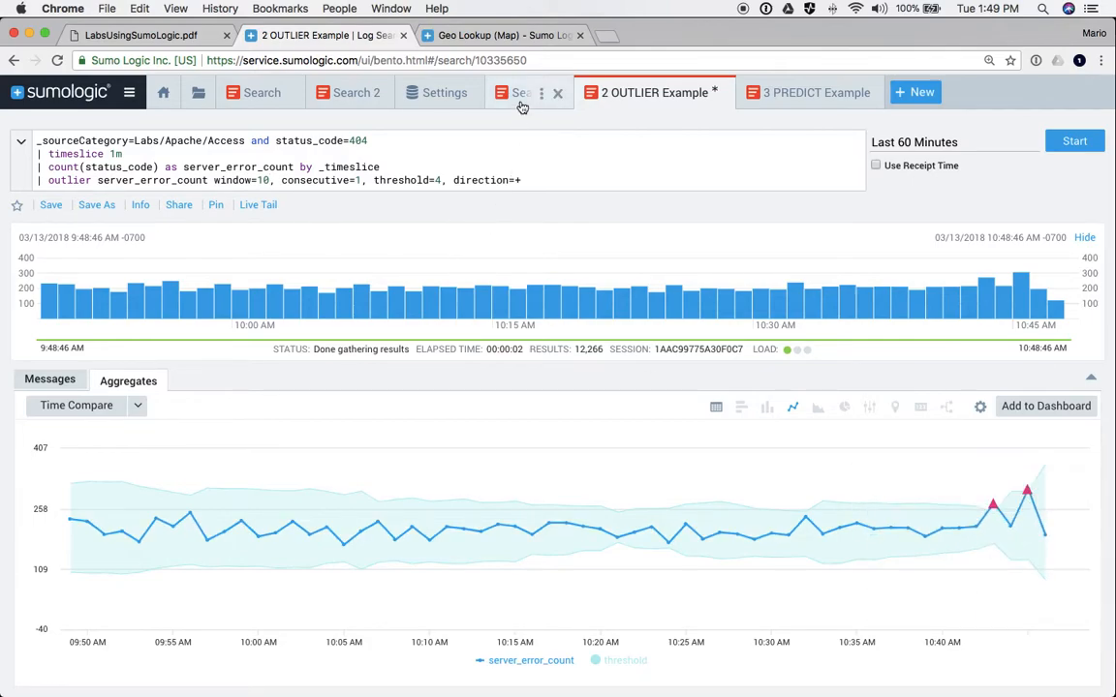
# - Run the 3 PREDICT Example search and chart its 5m forecast=12 prediction as a line chart
pyautogui.click(800, 95)
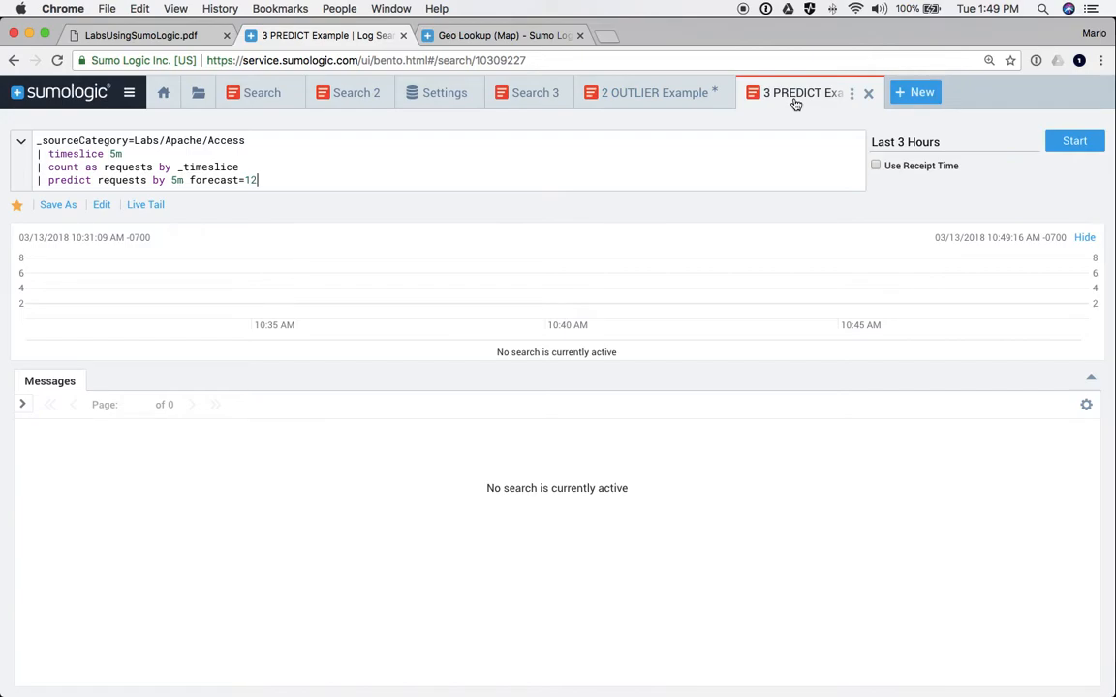
pyautogui.press('Return')
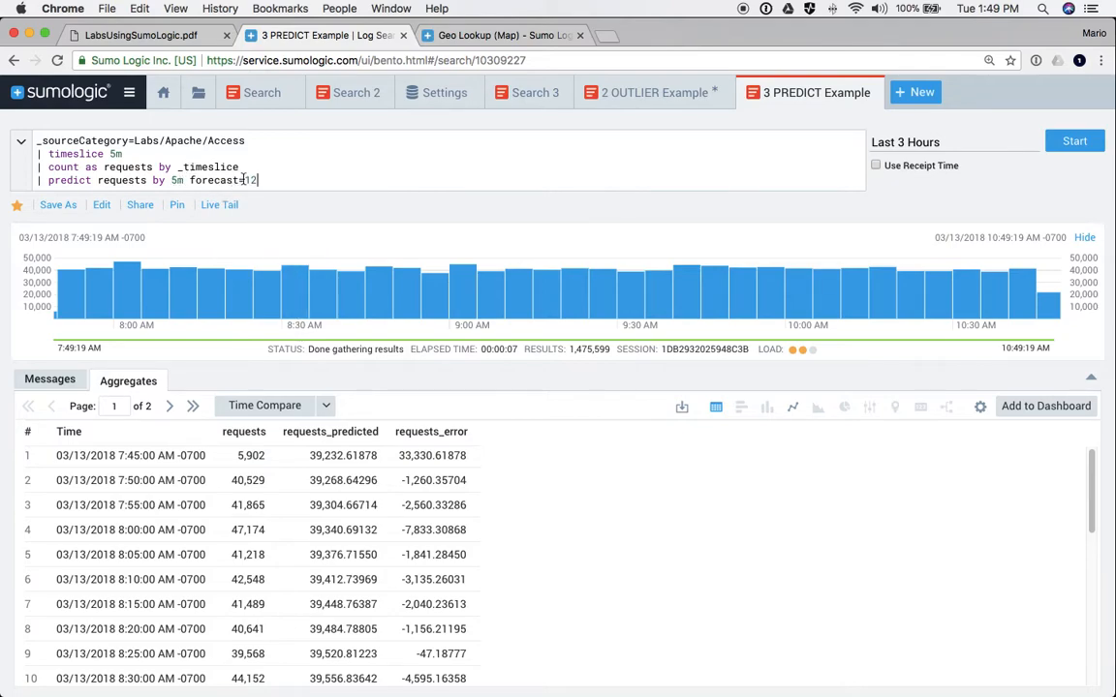
pyautogui.moveTo(244, 180); pyautogui.dragTo(270, 181)
pyautogui.moveTo(168, 180)
pyautogui.mouseDown()
pyautogui.moveTo(191, 181)
pyautogui.moveTo(171, 181)
pyautogui.mouseUp()
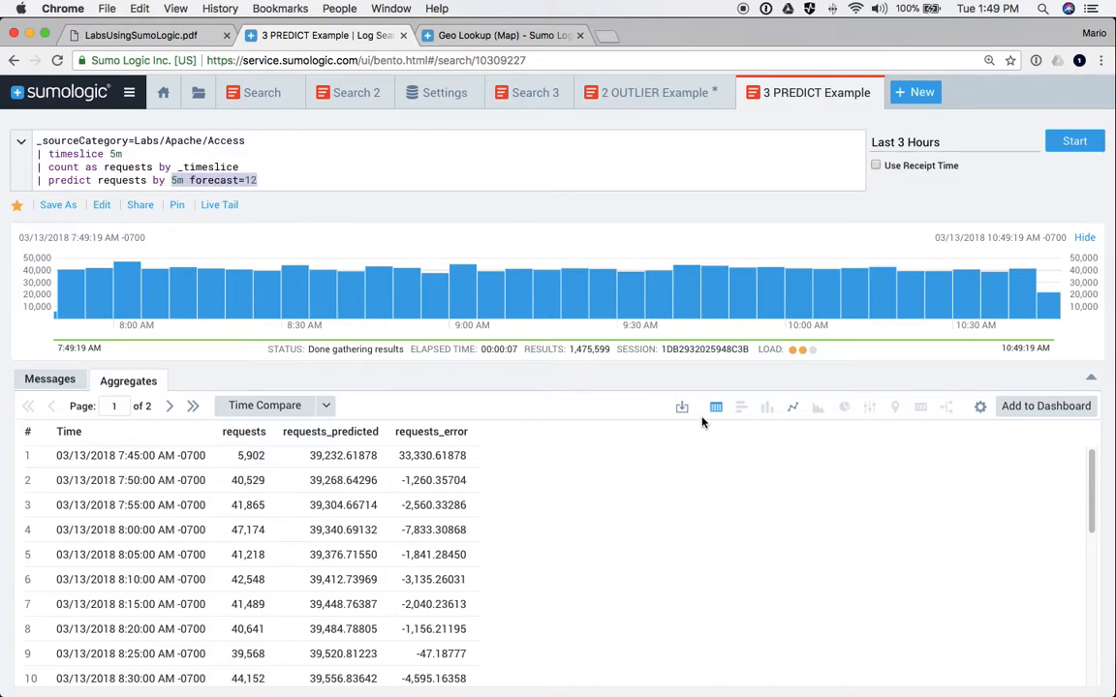
pyautogui.click(792, 408)
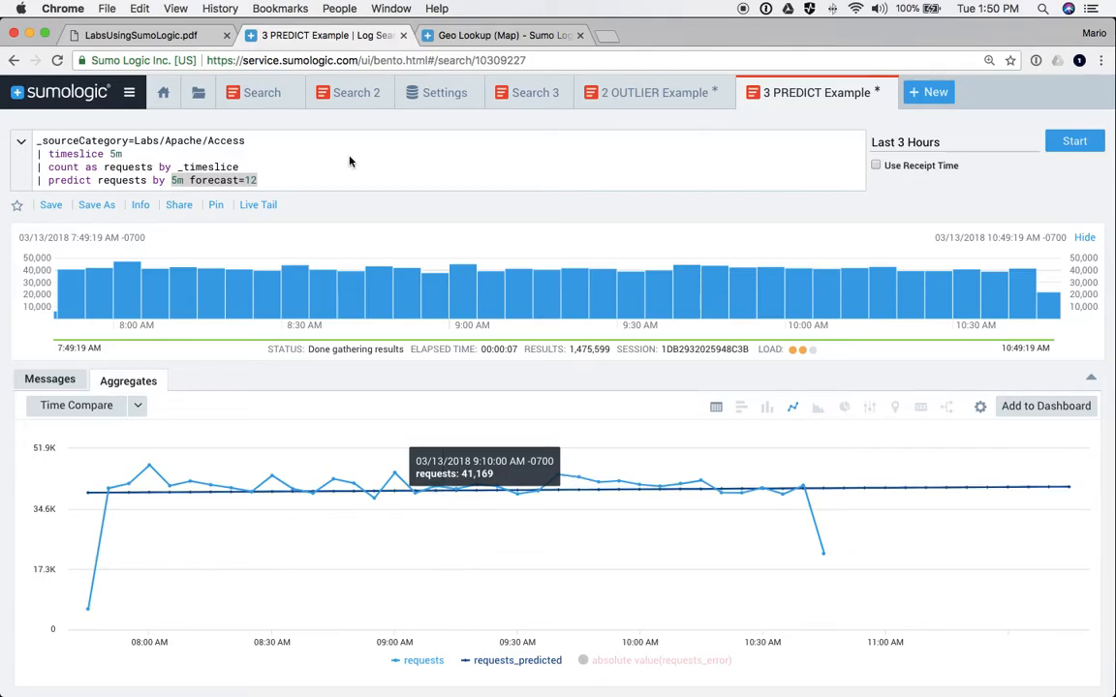
# - Search the Doc Hub for 'predict' and open the predict operator page
pyautogui.click(446, 35)
pyautogui.scroll(15, 352, 233)
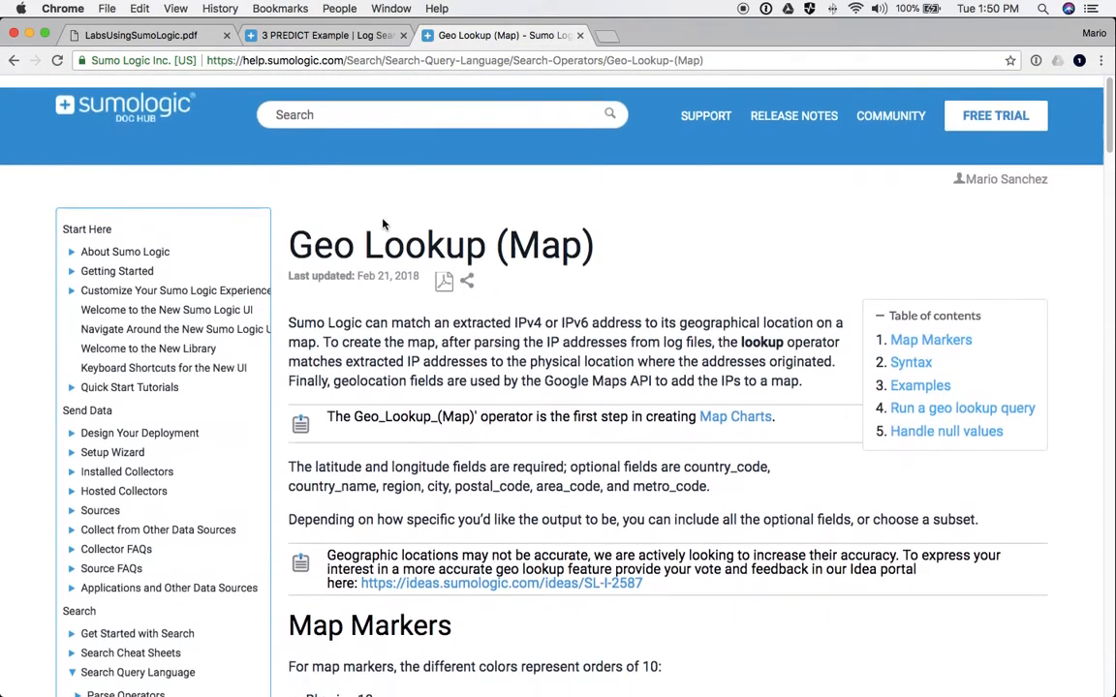
pyautogui.click(320, 103)
pyautogui.write('pred')
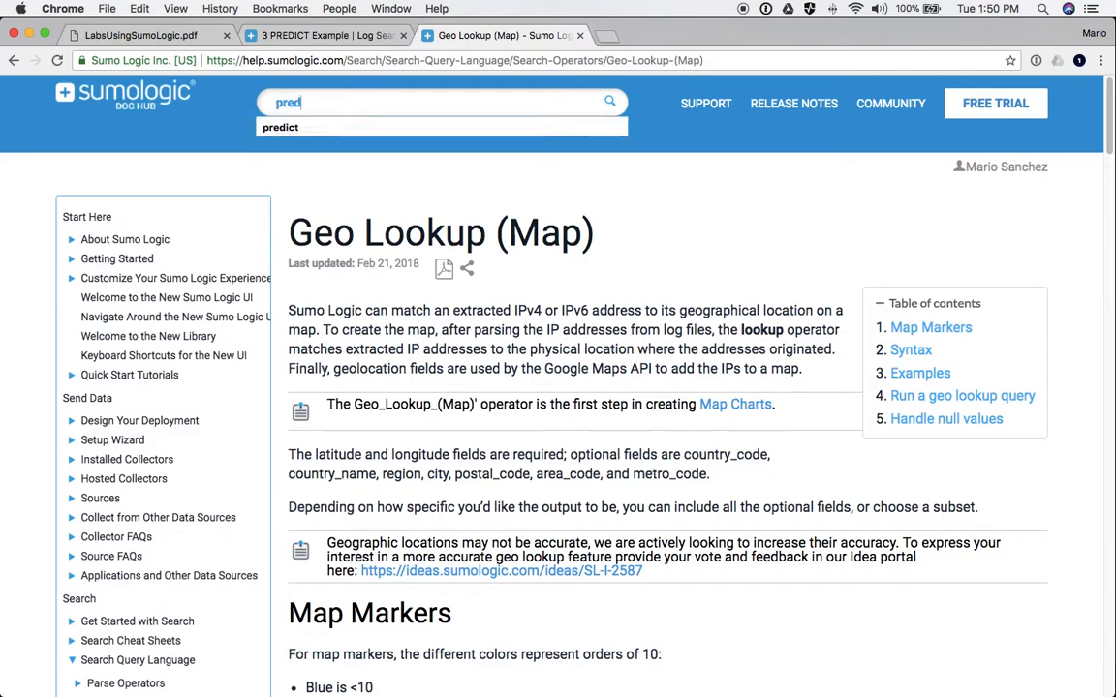
pyautogui.write('ict')
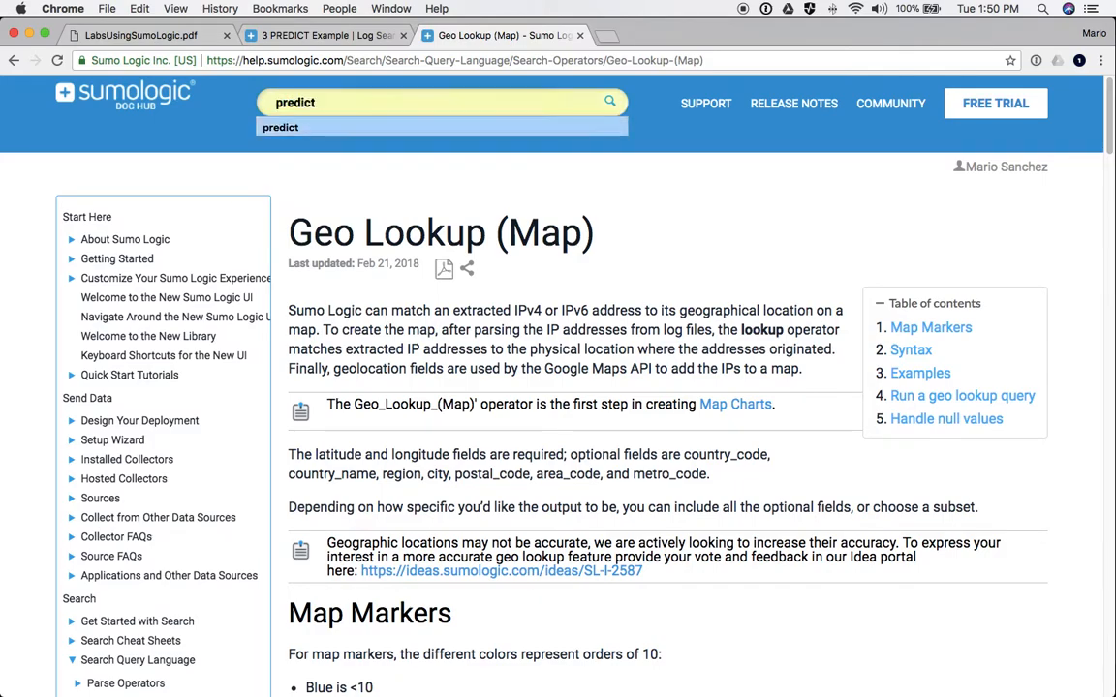
pyautogui.press('Return')
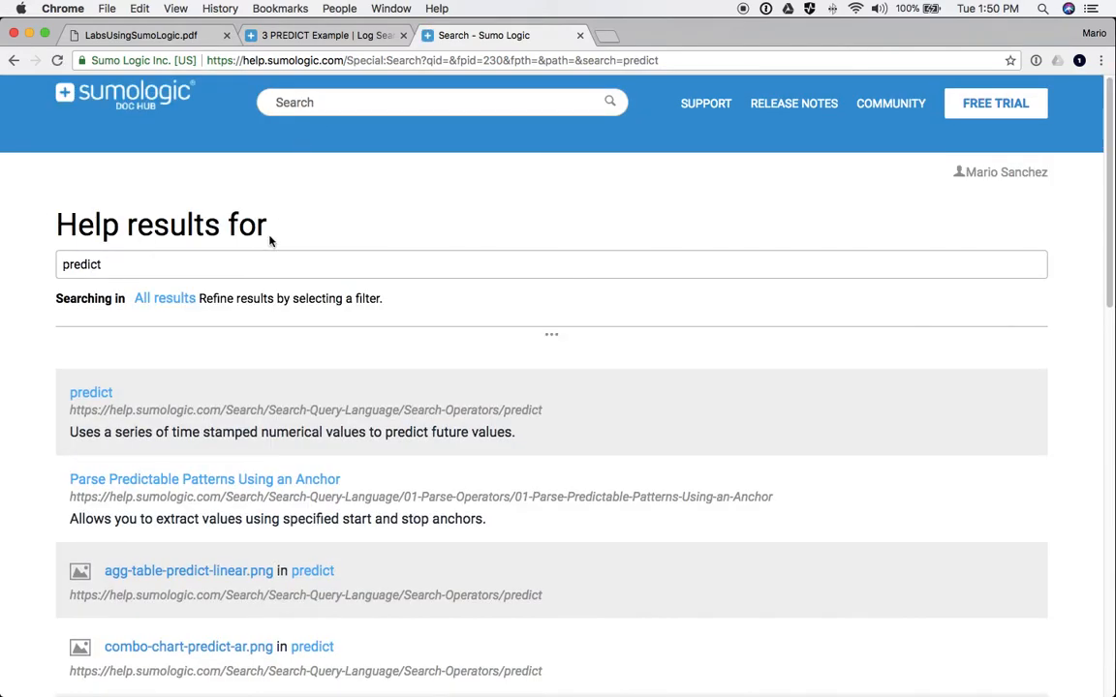
pyautogui.click(93, 551)
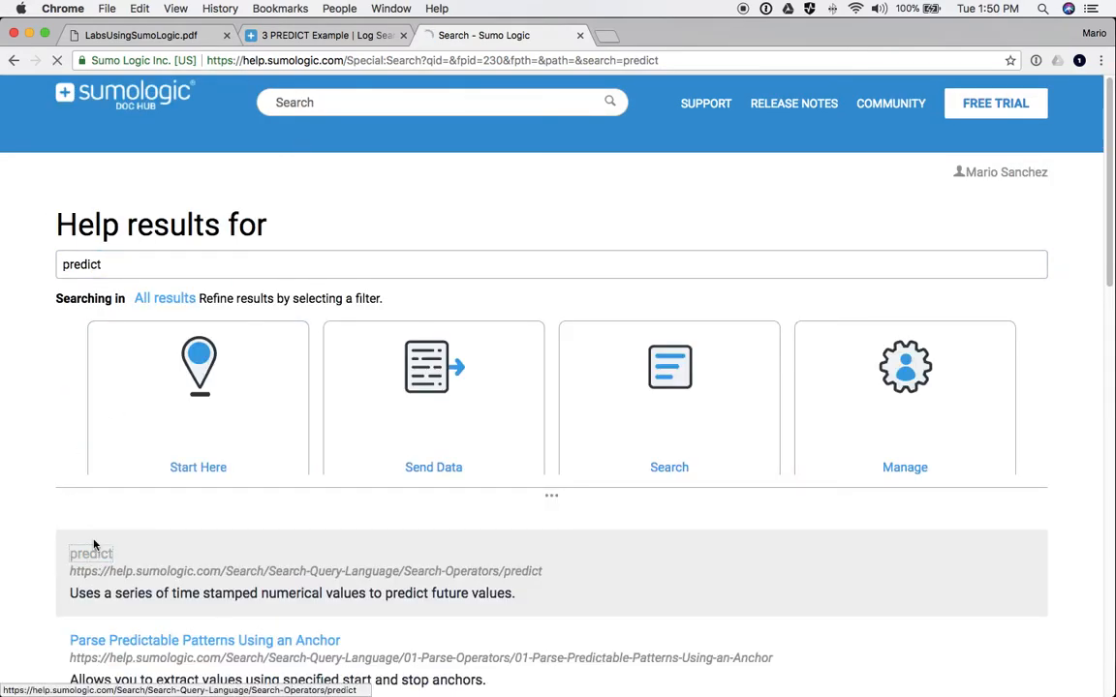
# - Scroll to the auto-regressive model section and highlight its heading
pyautogui.scroll(-3, 366, 500)
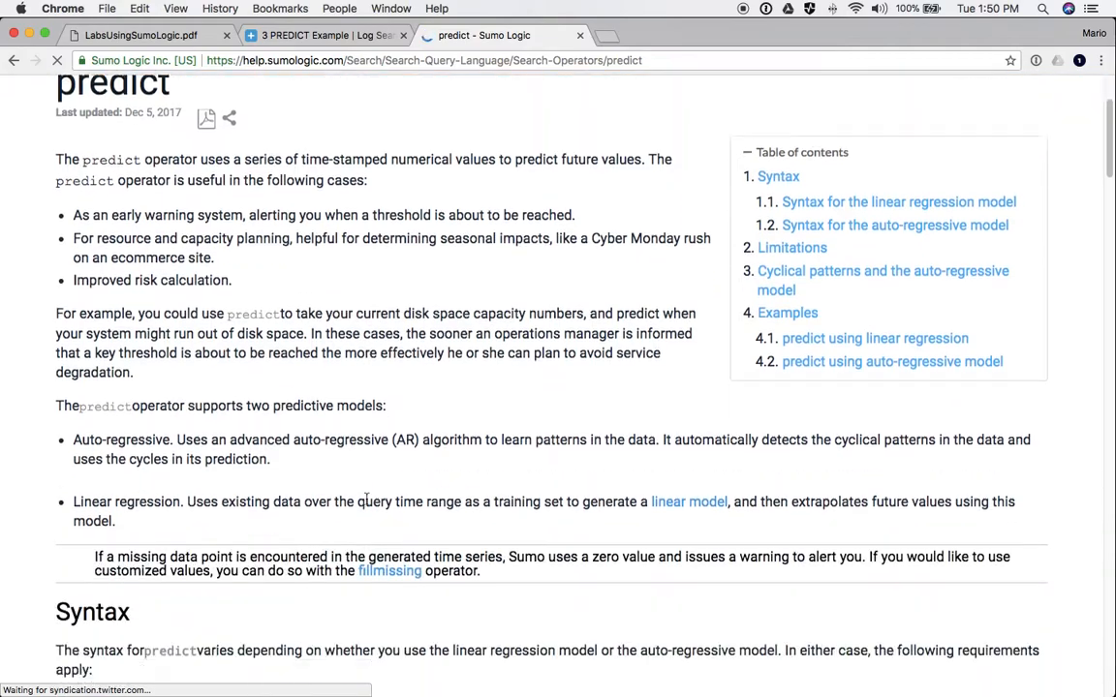
pyautogui.scroll(-15, 366, 500)
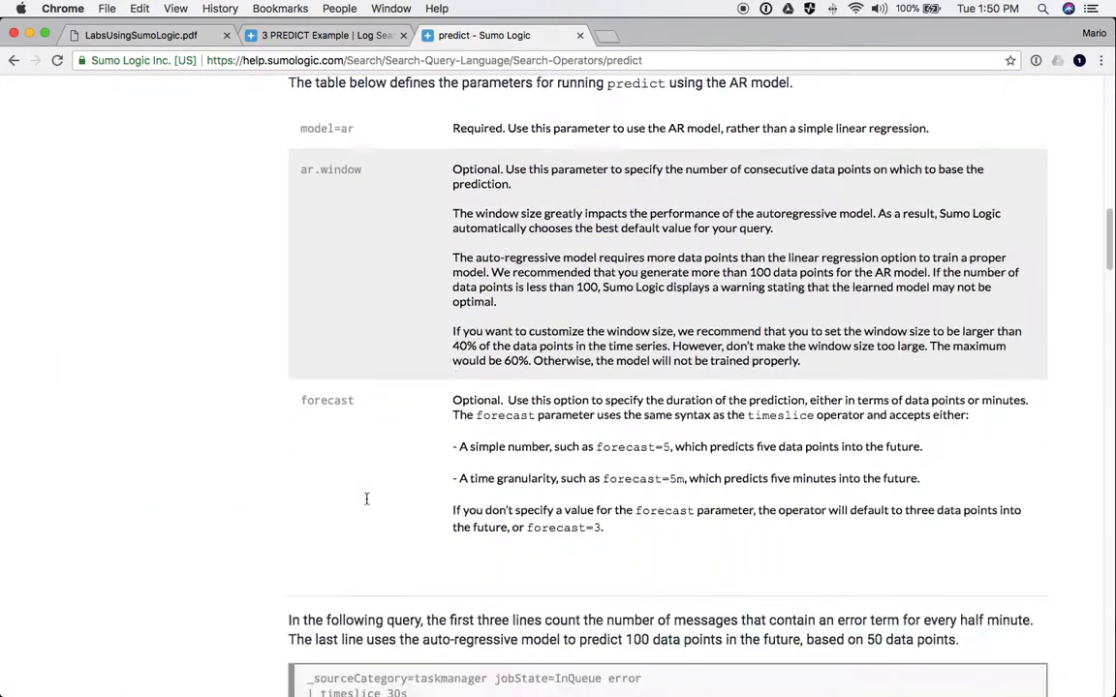
pyautogui.scroll(-20, 366, 500)
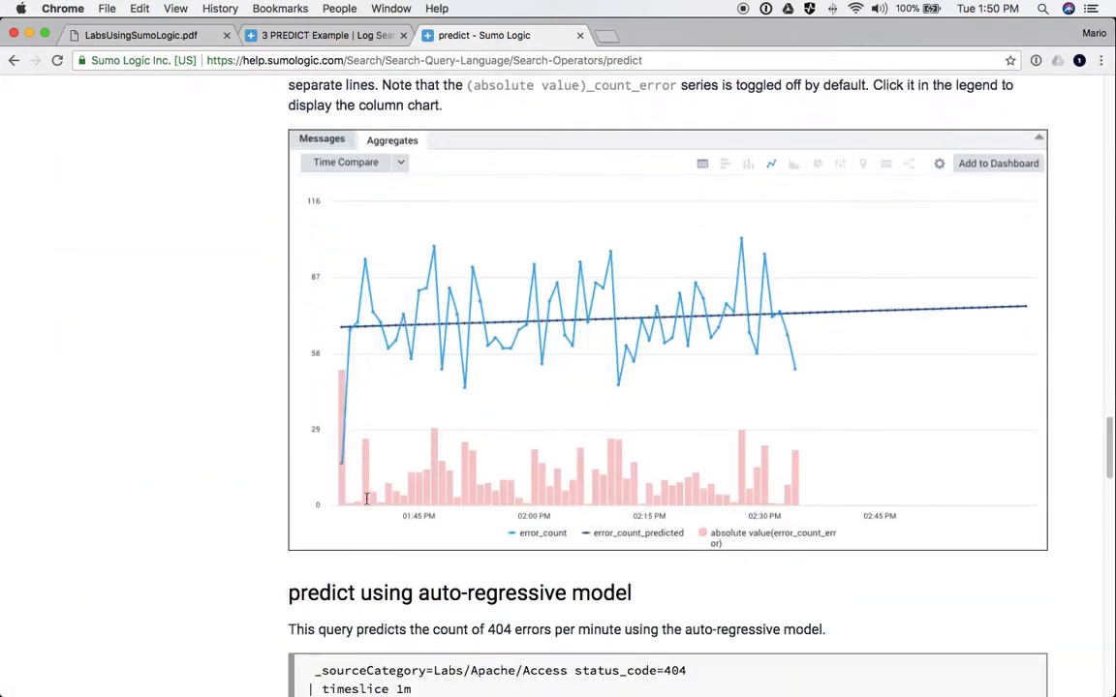
pyautogui.scroll(-1, 366, 499)
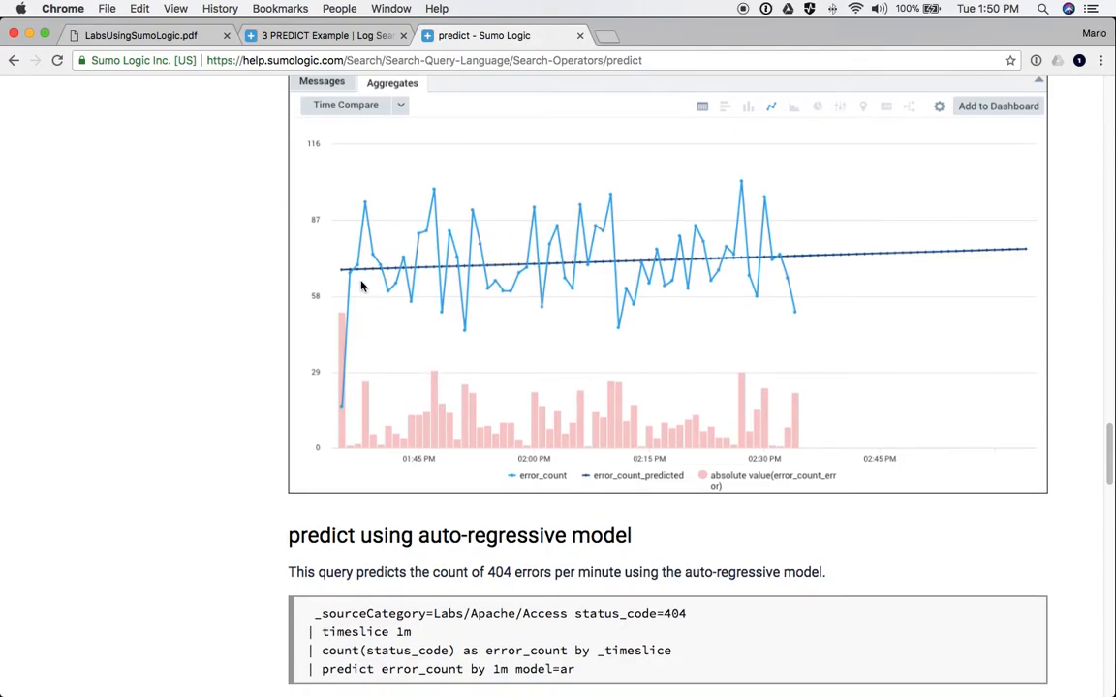
pyautogui.scroll(-10, 509, 426)
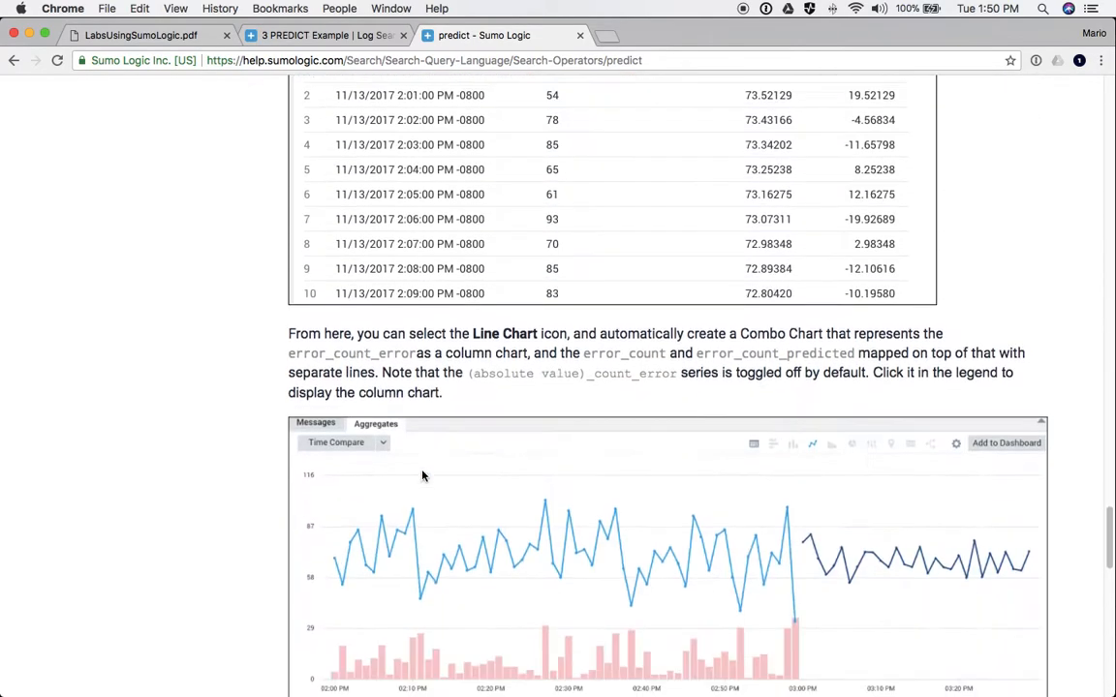
pyautogui.scroll(-5, 422, 475)
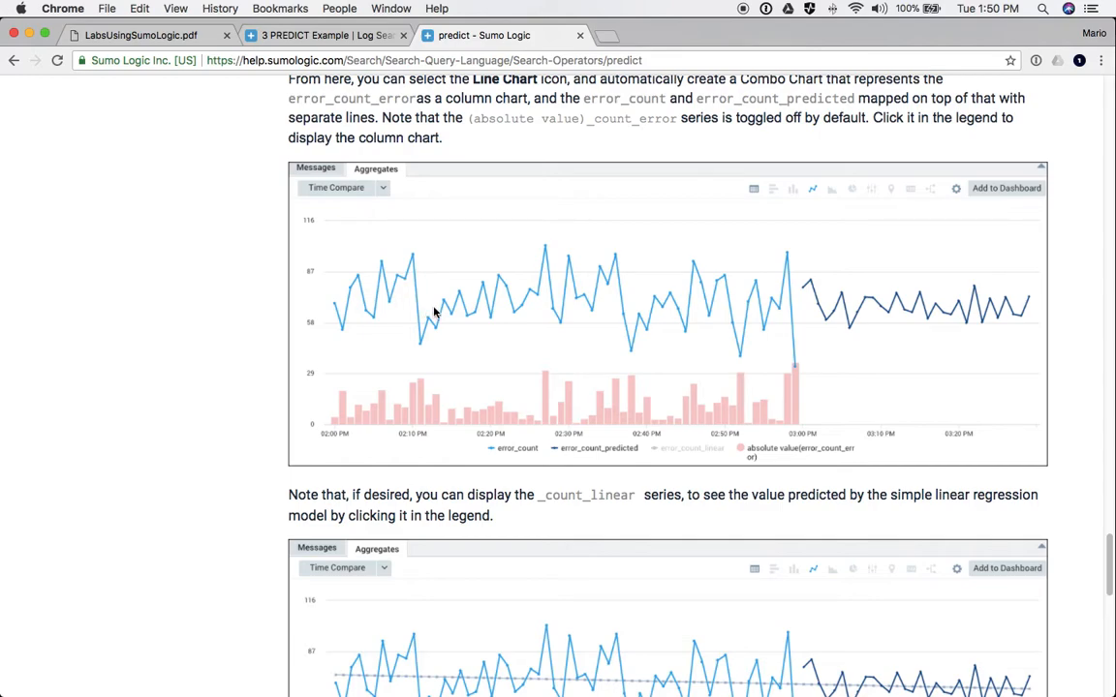
pyautogui.scroll(1, 578, 275)
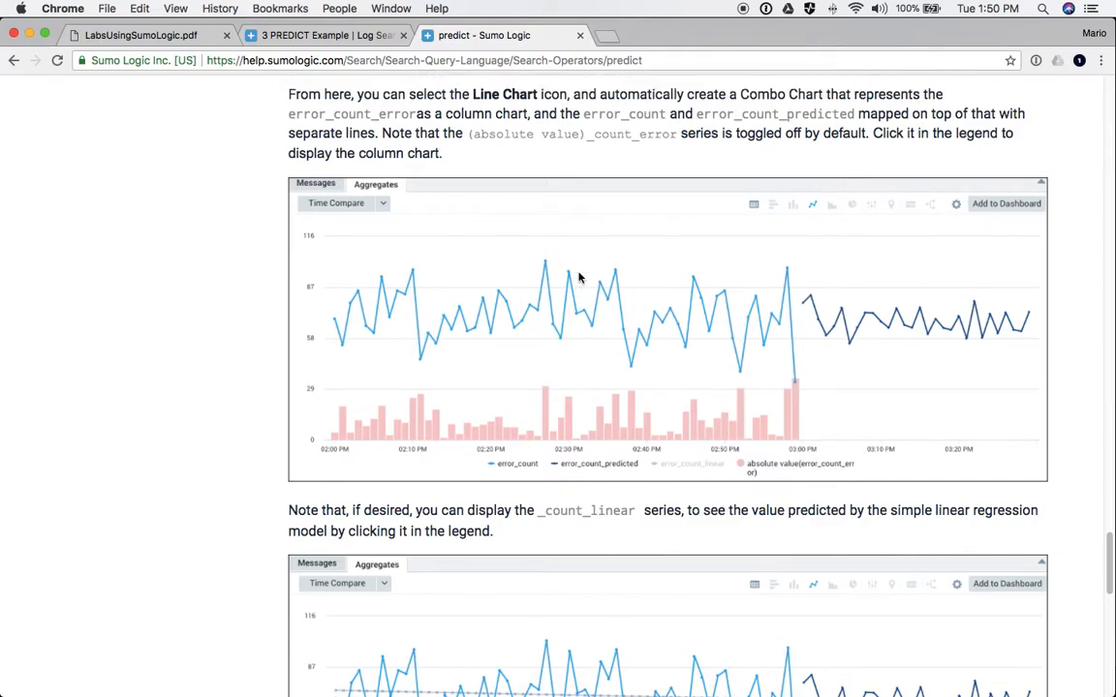
pyautogui.scroll(-6, 543, 333)
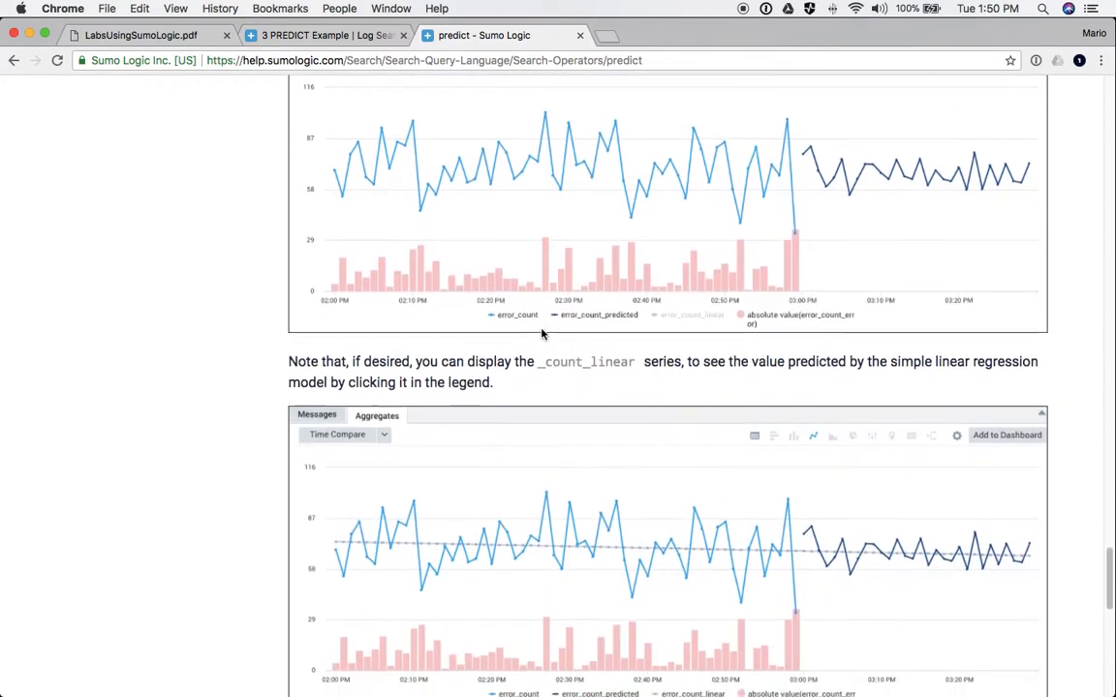
pyautogui.scroll(-5, 542, 333)
pyautogui.scroll(20, 543, 333)
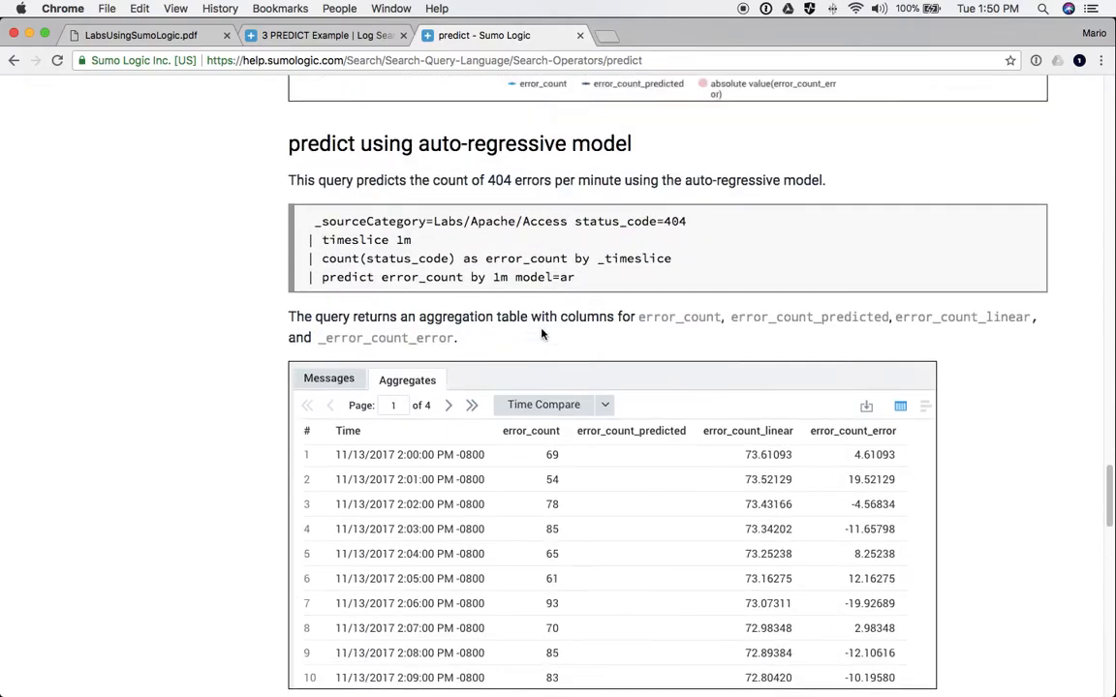
pyautogui.moveTo(406, 404); pyautogui.dragTo(637, 408)
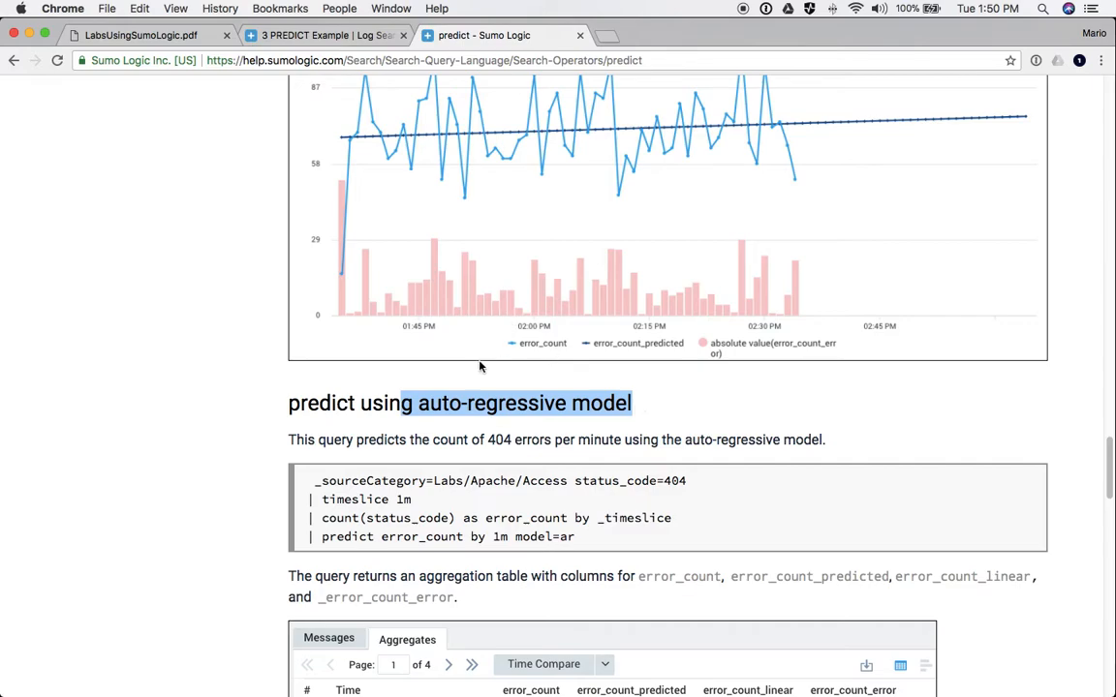
pyautogui.click(317, 35)
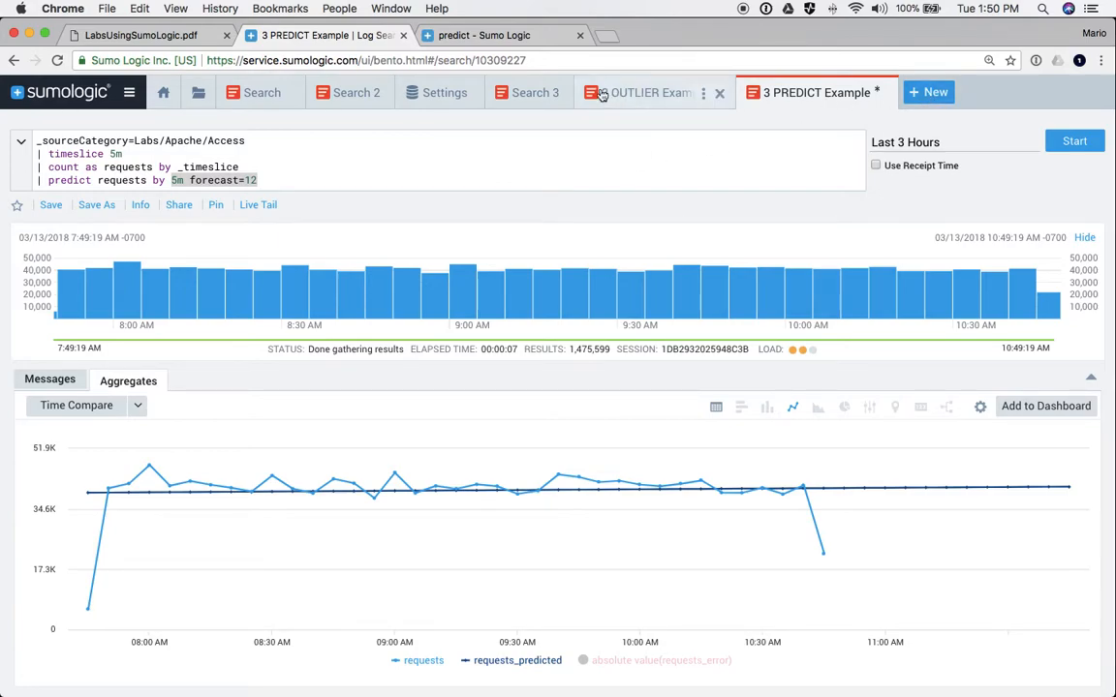
# - Close the Settings page and the Search 3 search
pyautogui.rightClick(528, 95)
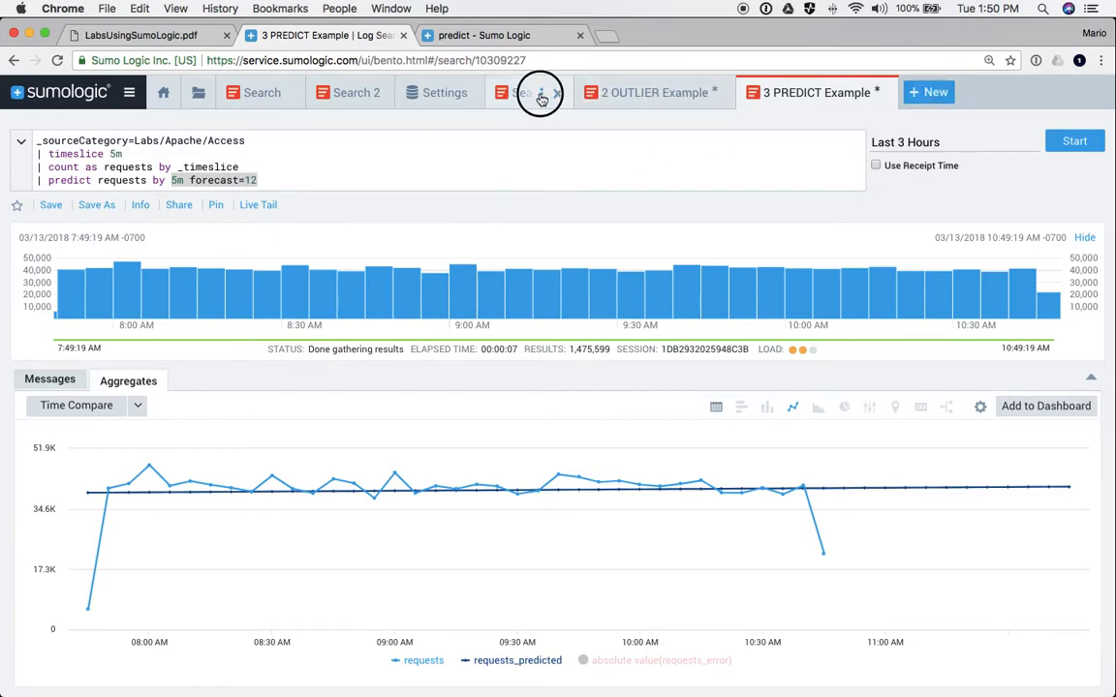
pyautogui.click(416, 92)
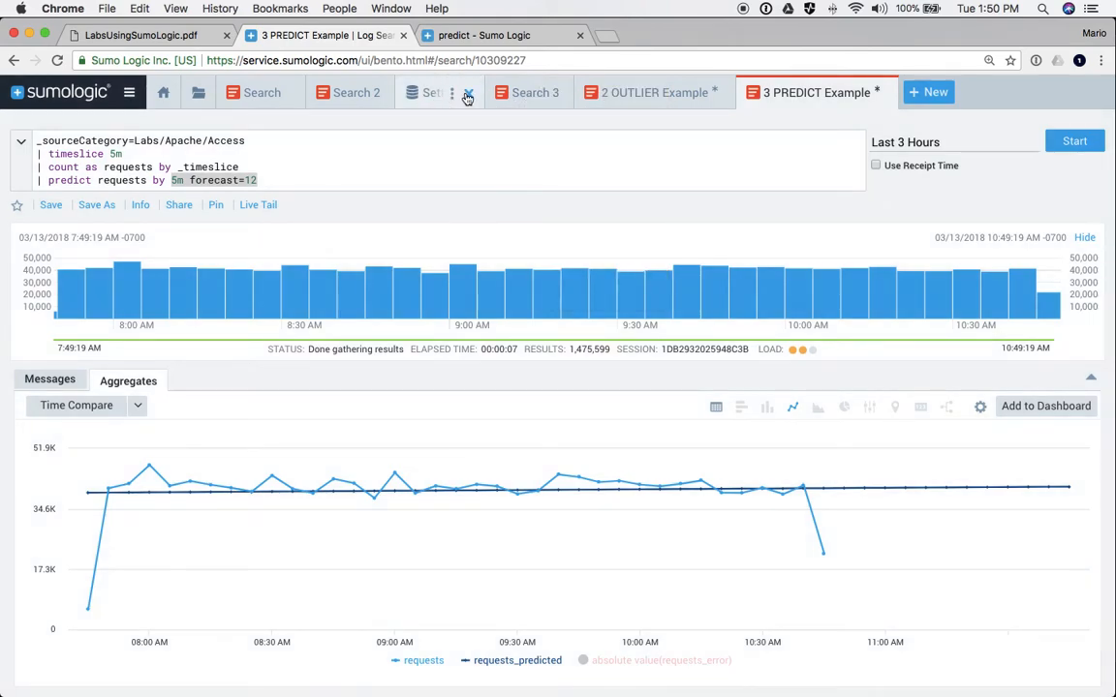
pyautogui.click(466, 94)
pyautogui.click(339, 94)
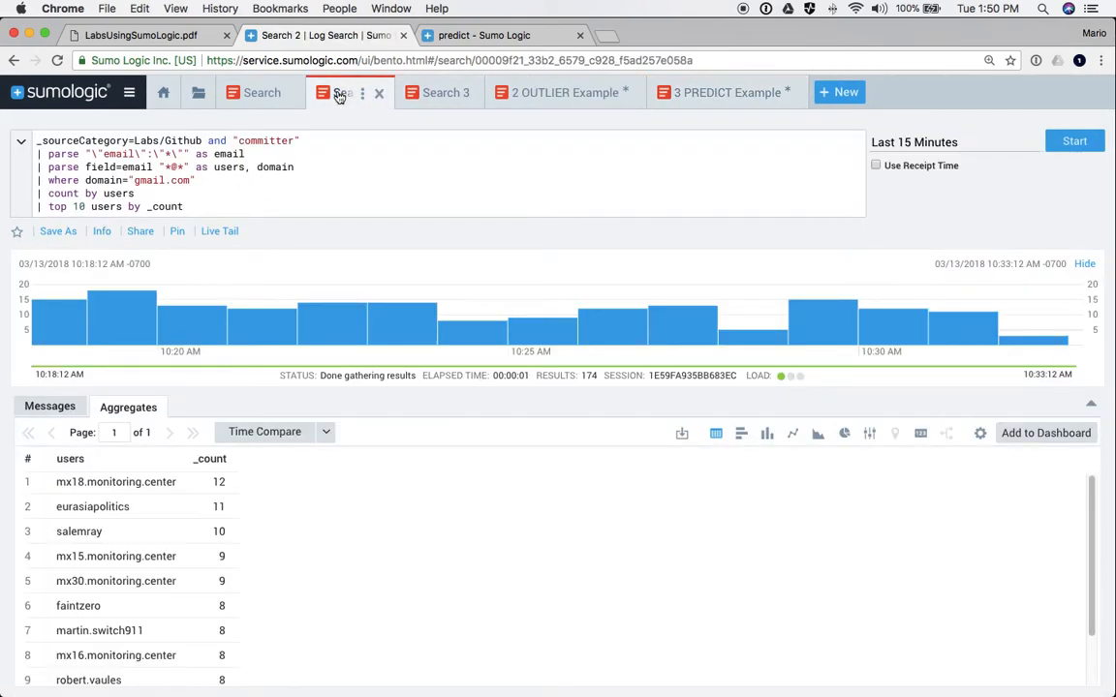
pyautogui.click(436, 93)
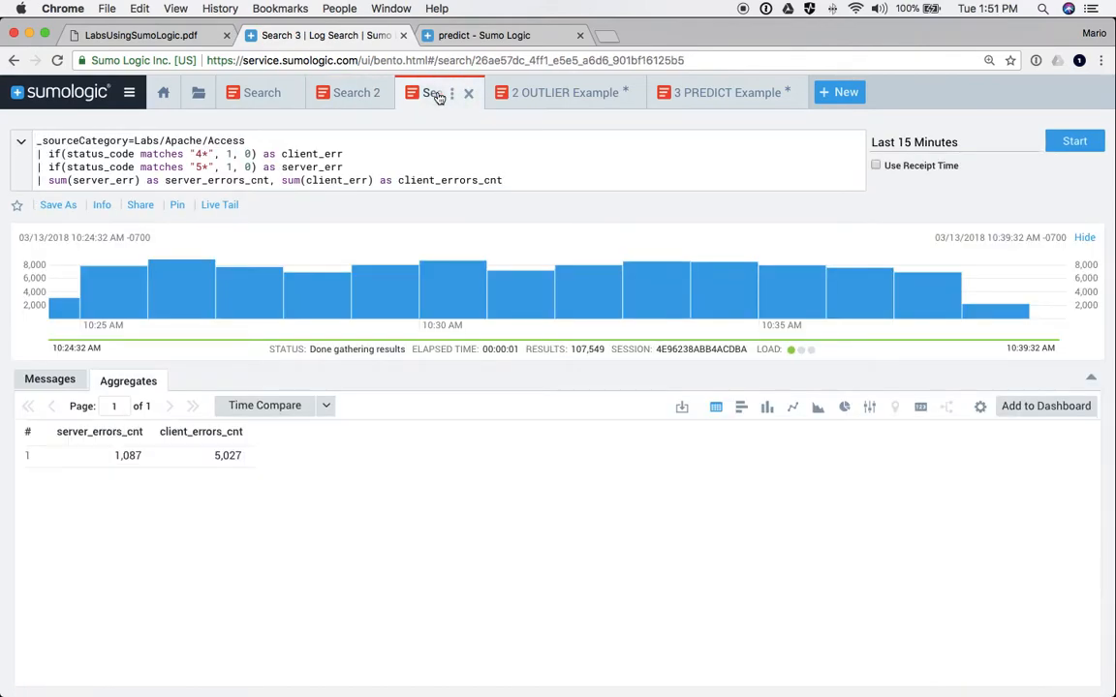
pyautogui.click(467, 93)
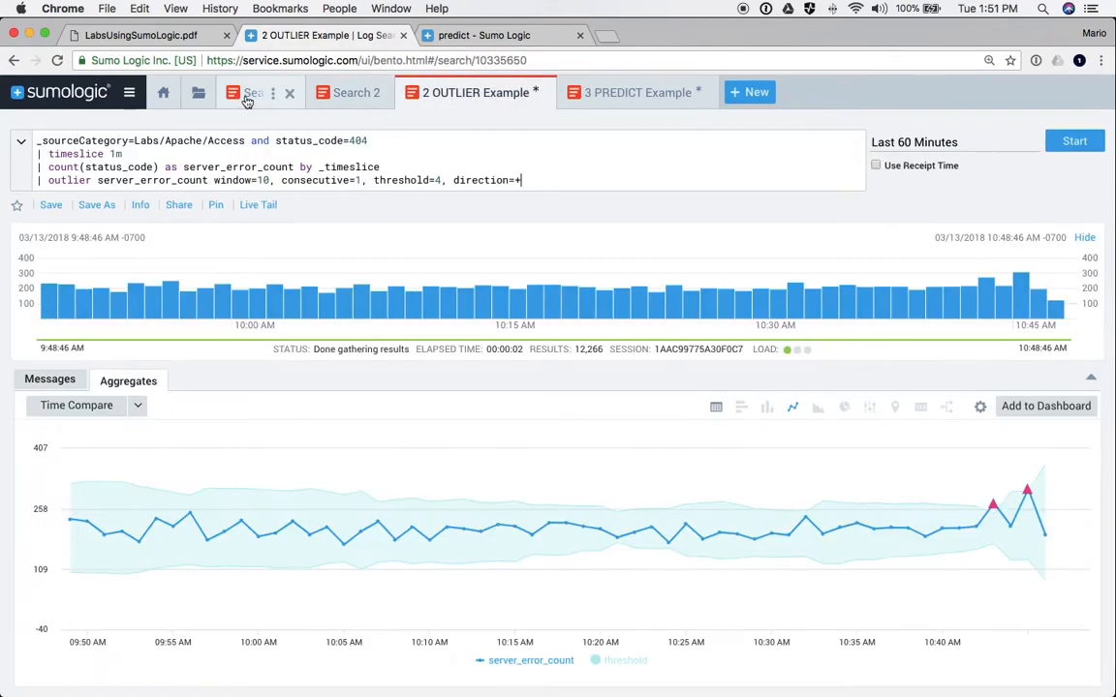
# - Close the first Search tab and start a new empty log search
pyautogui.click(247, 97)
pyautogui.click(288, 94)
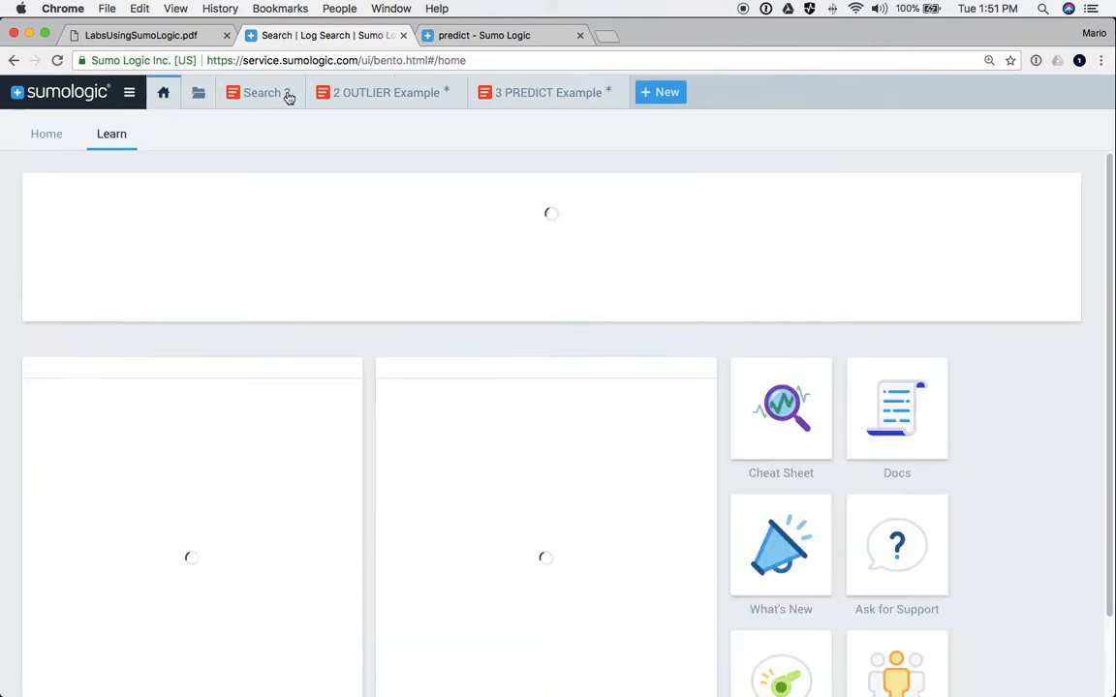
pyautogui.click(652, 94)
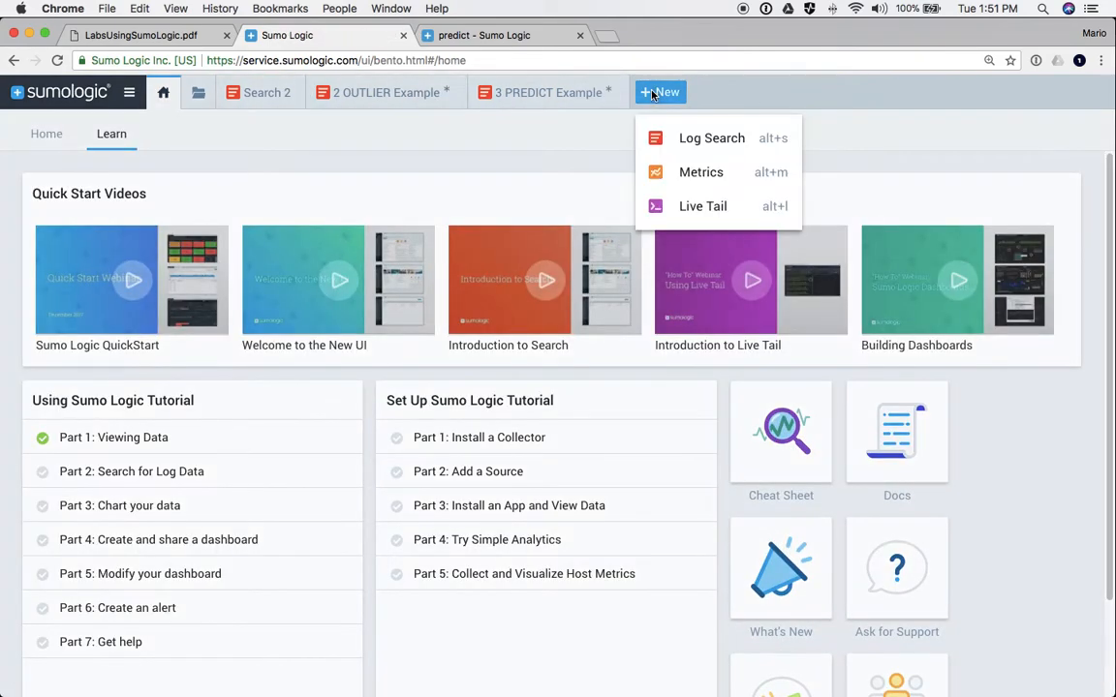
pyautogui.click(689, 141)
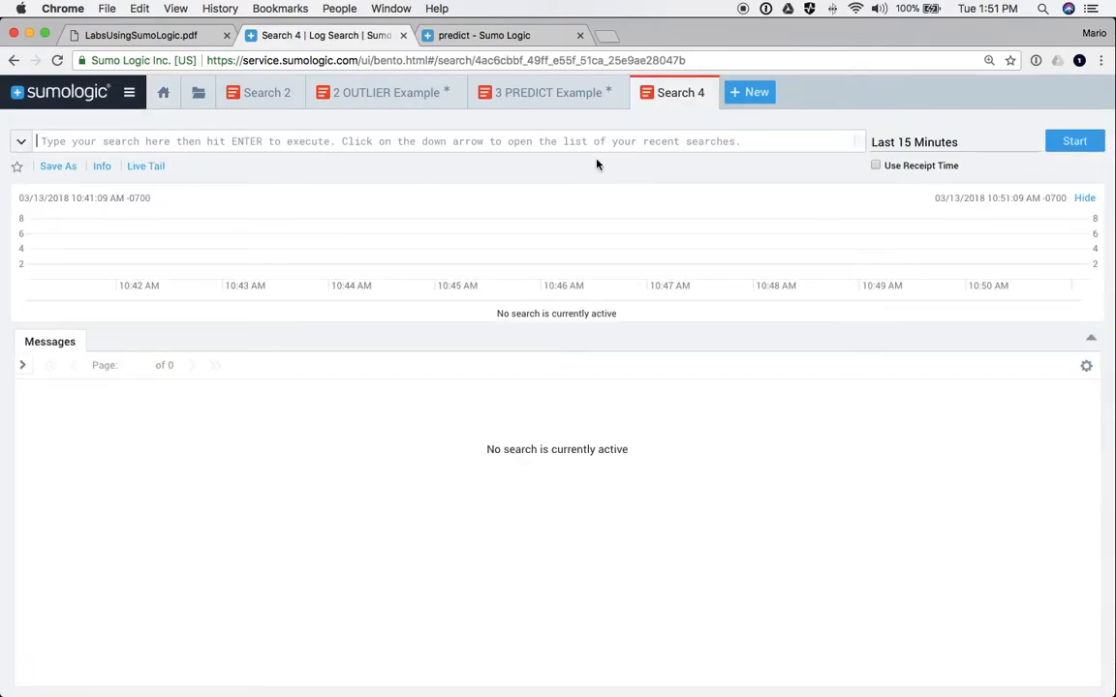
# - Run a search for _sourceCategory=*security* to find security logs
pyautogui.write('_')
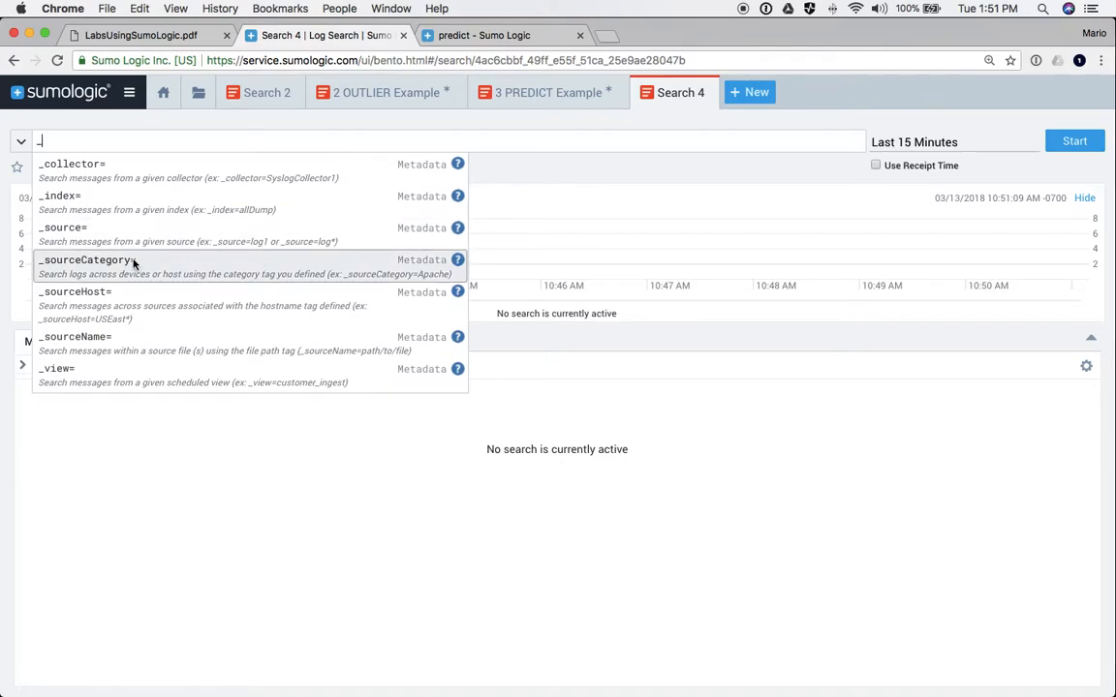
pyautogui.click(85, 261)
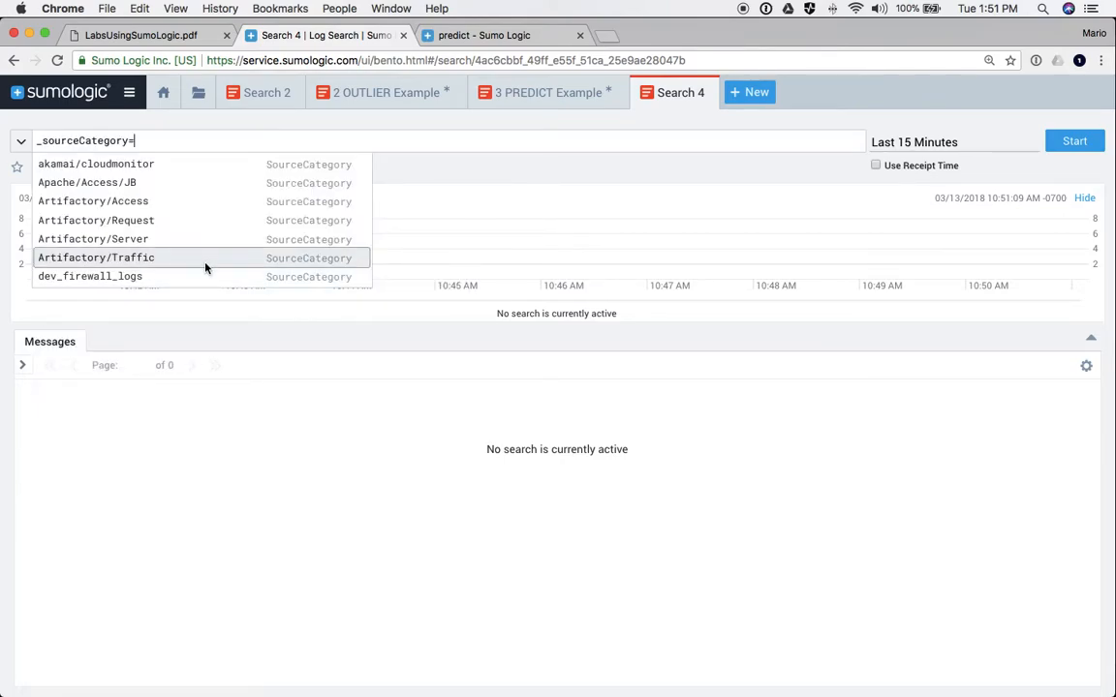
pyautogui.write('*security')
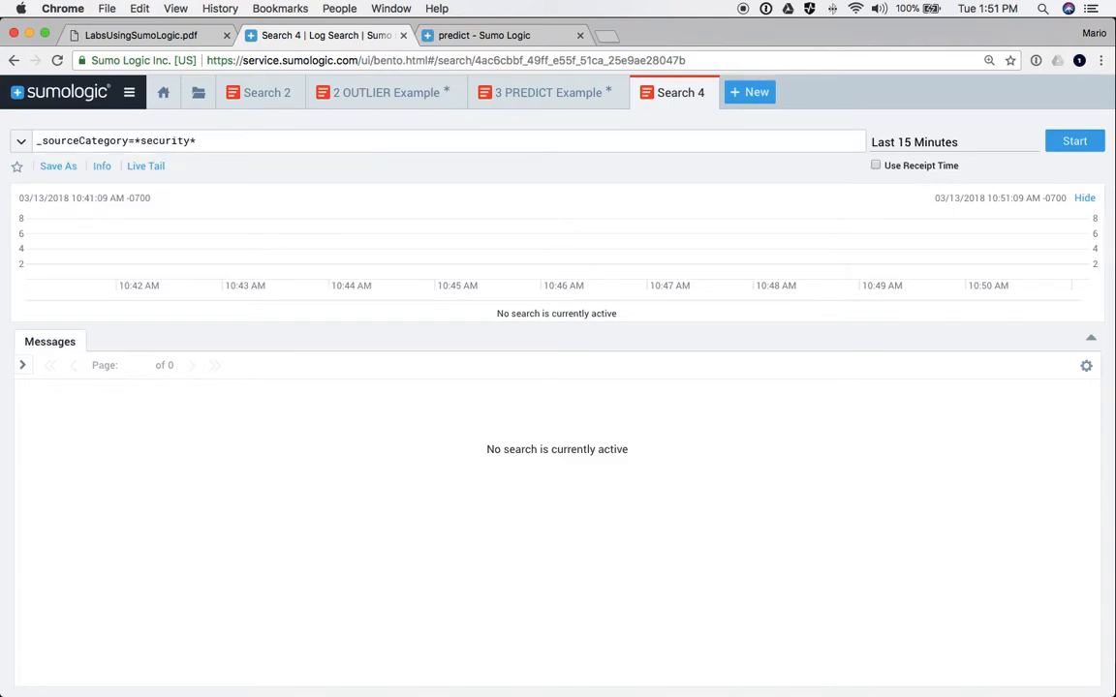
pyautogui.write('*')
pyautogui.press('Return')
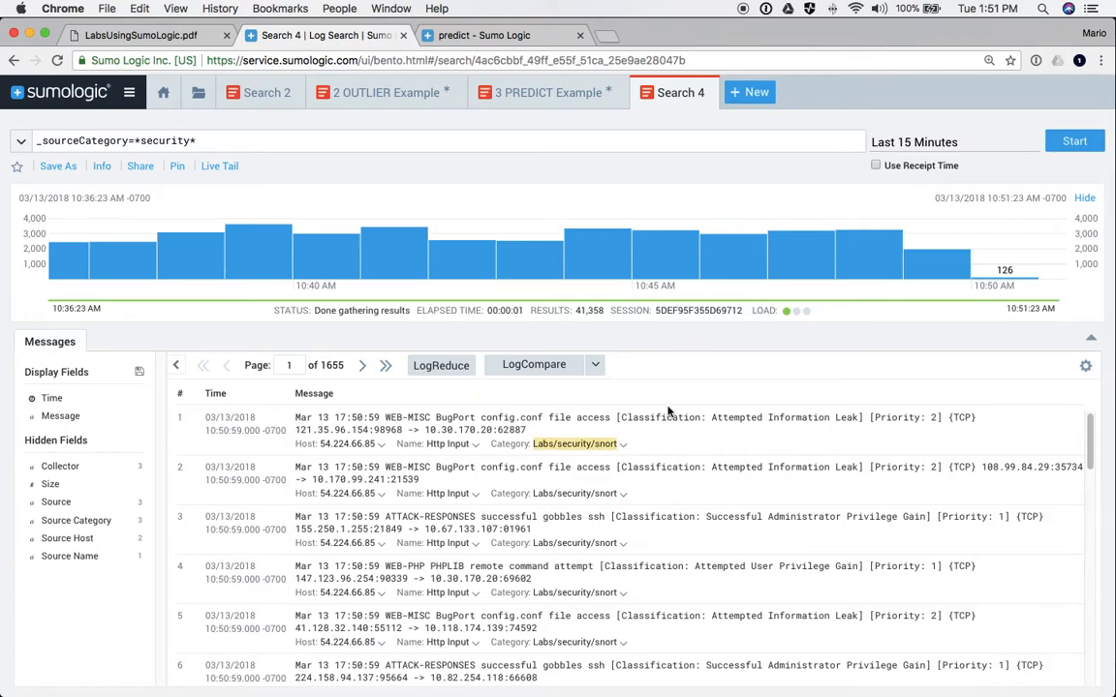
# - Narrow the query to _sourceCategory=*security/snort and rerun, returning 1,541 messages
pyautogui.click(197, 141)
pyautogui.press('BackSpace')
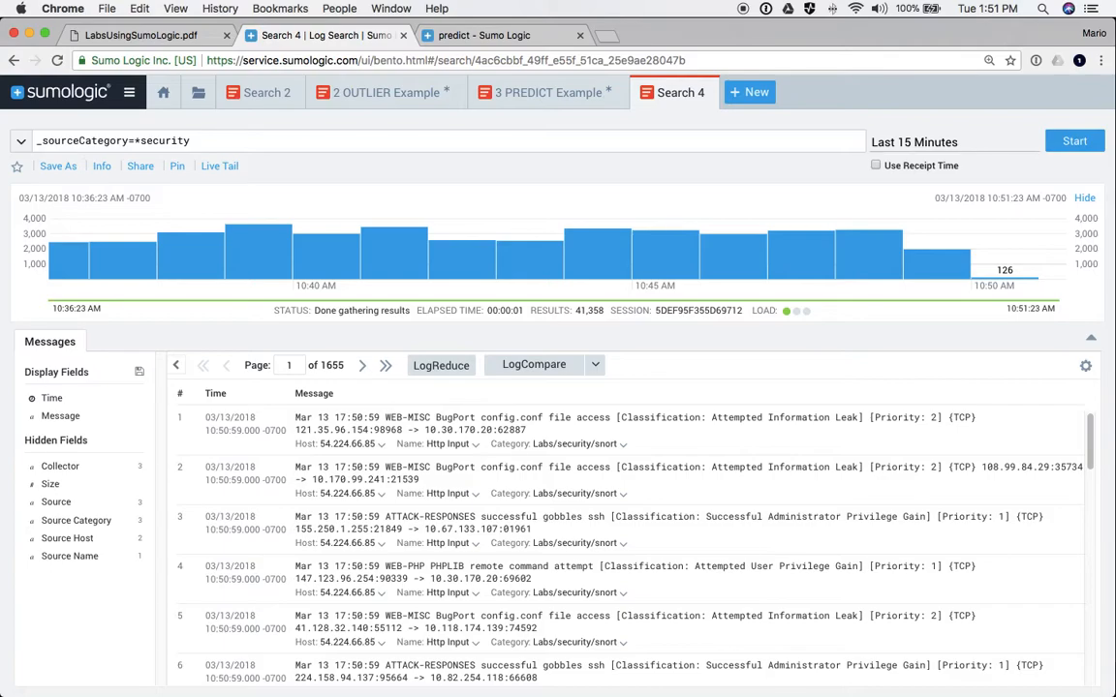
pyautogui.write('/snort')
pyautogui.press('Return')
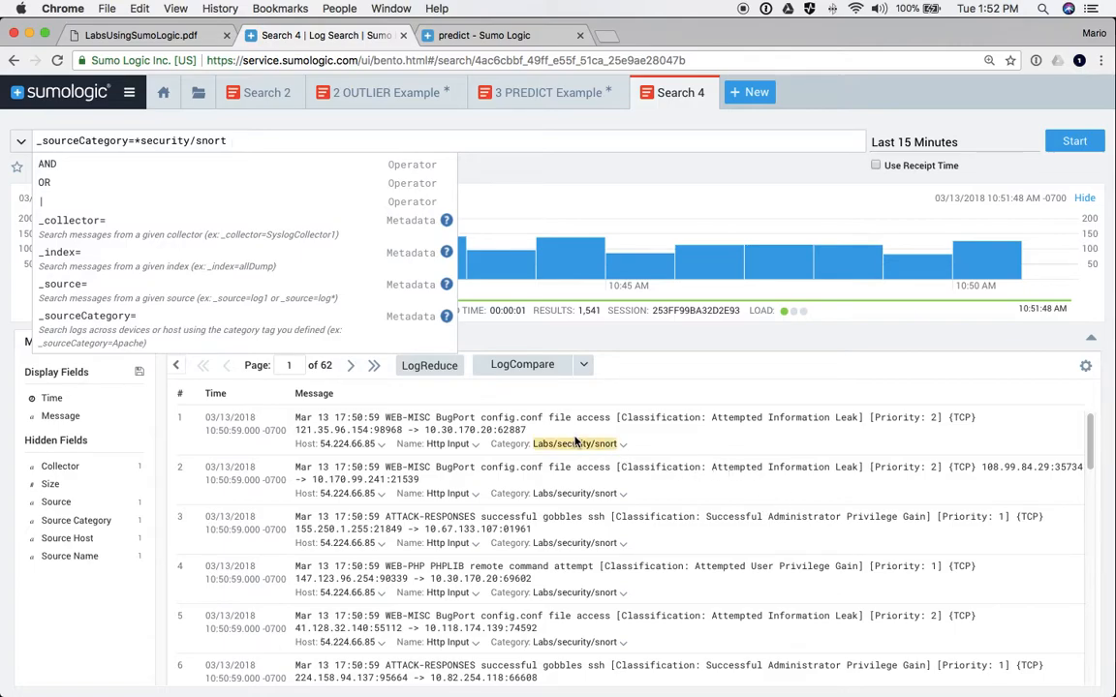
pyautogui.write('"')
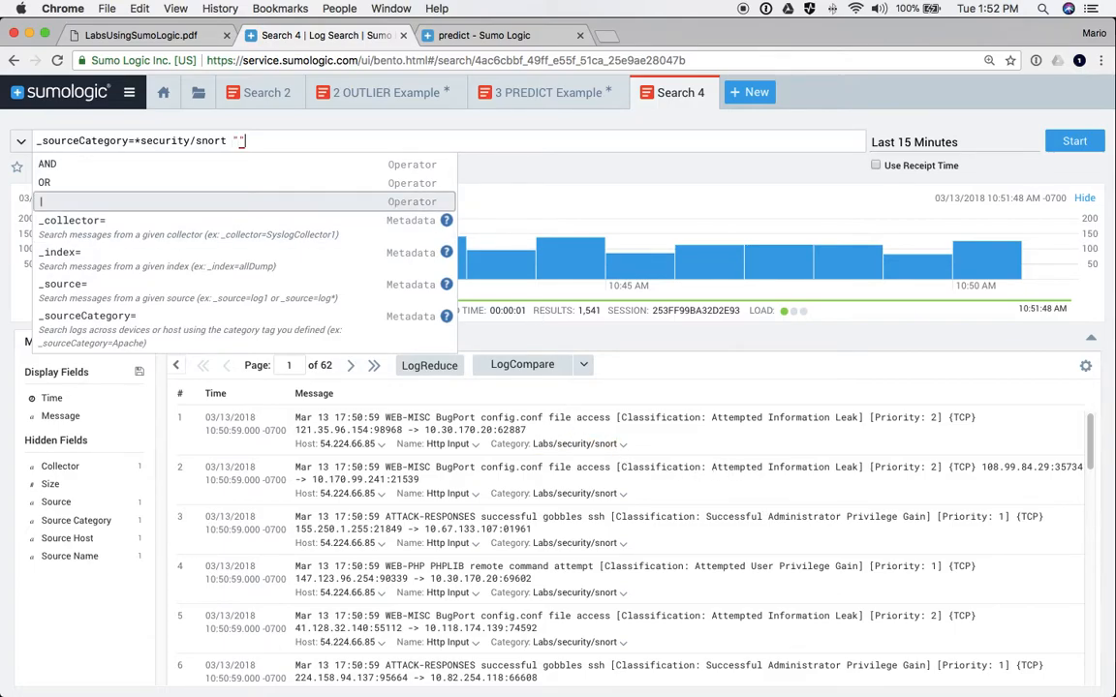
pyautogui.write('information leak')
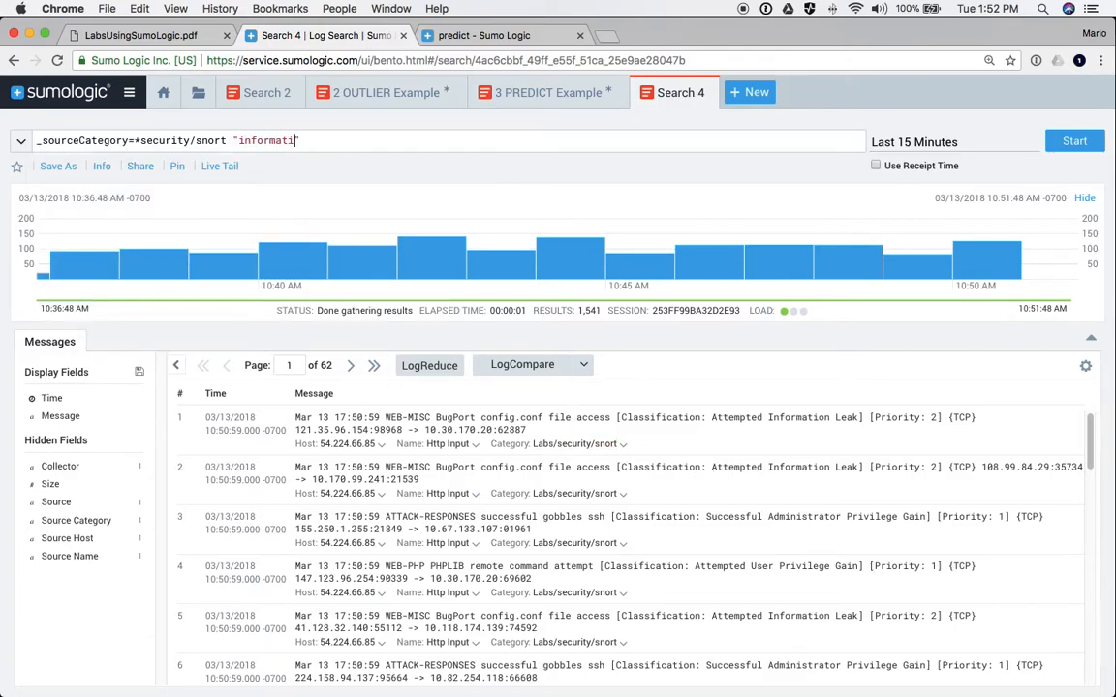
# - Run the "information leak" keyword search, then the "web attack" keyword search
pyautogui.press('Return')
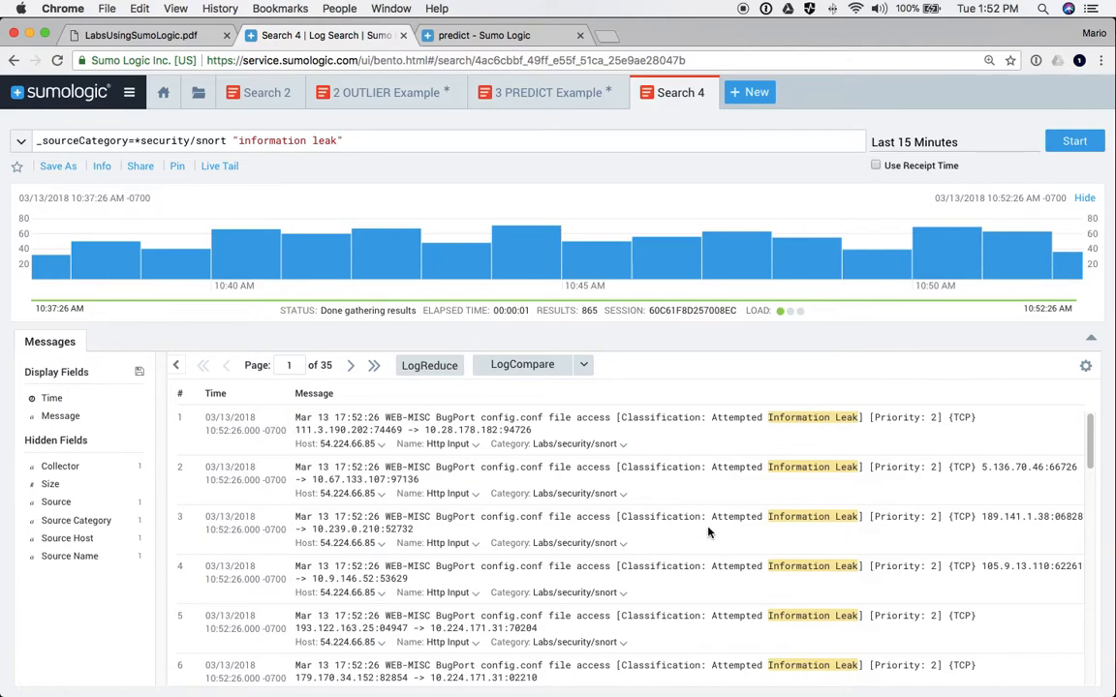
pyautogui.moveTo(357, 140); pyautogui.dragTo(242, 142)
pyautogui.write('we')
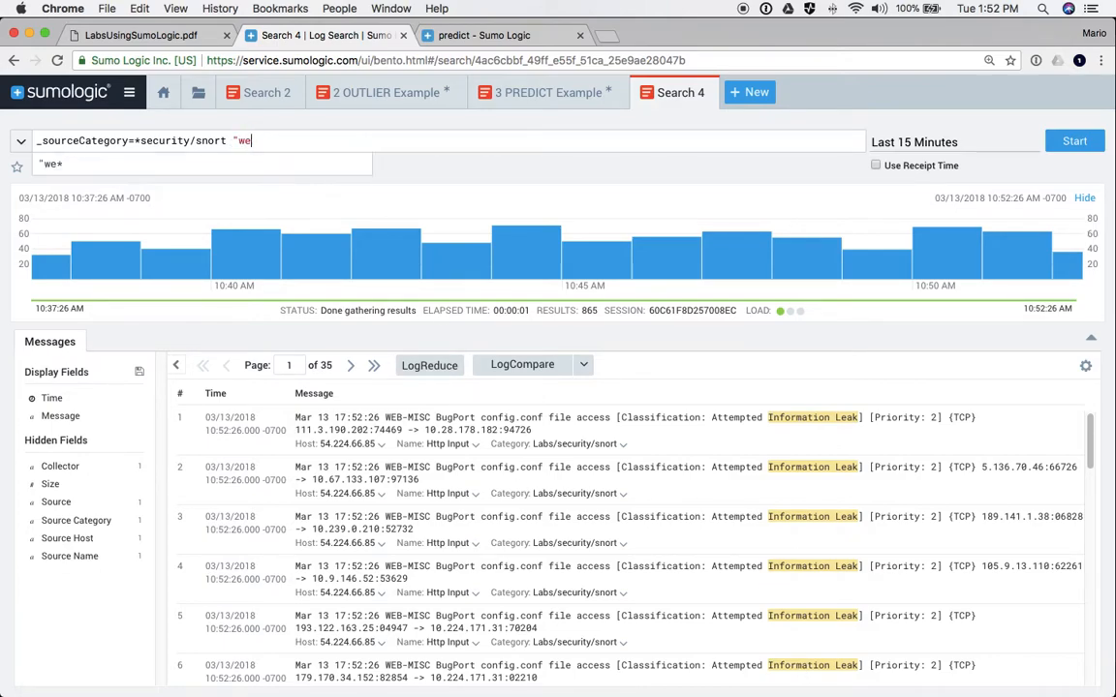
pyautogui.write('b attacks')
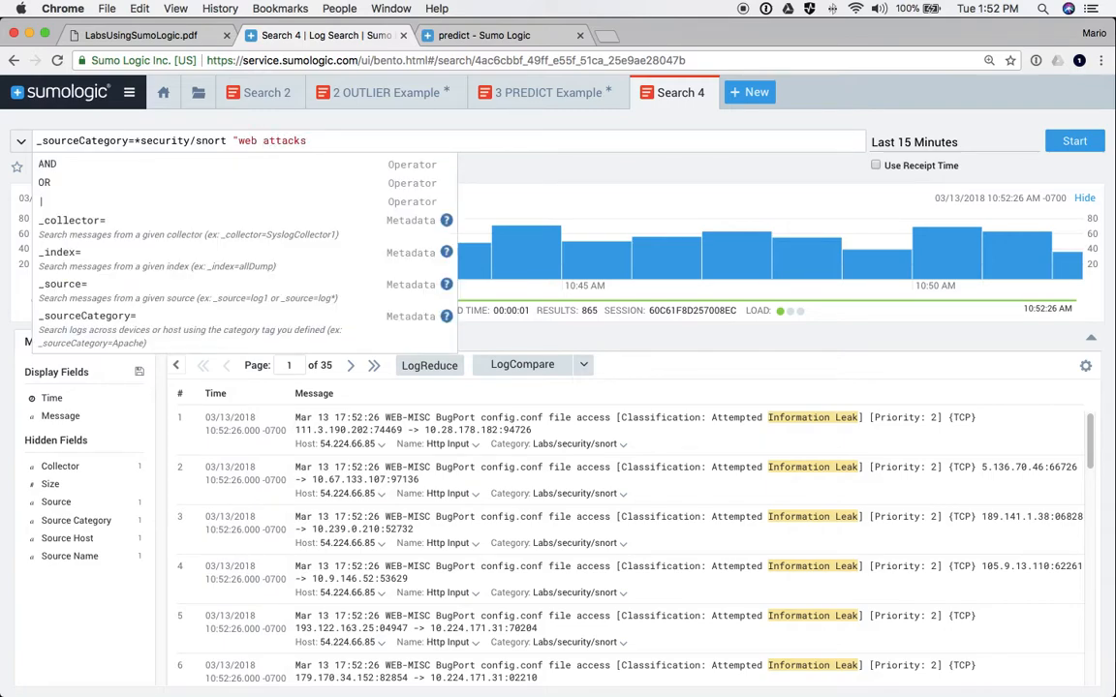
pyautogui.press('BackSpace')
pyautogui.write('"')
pyautogui.press('Return')
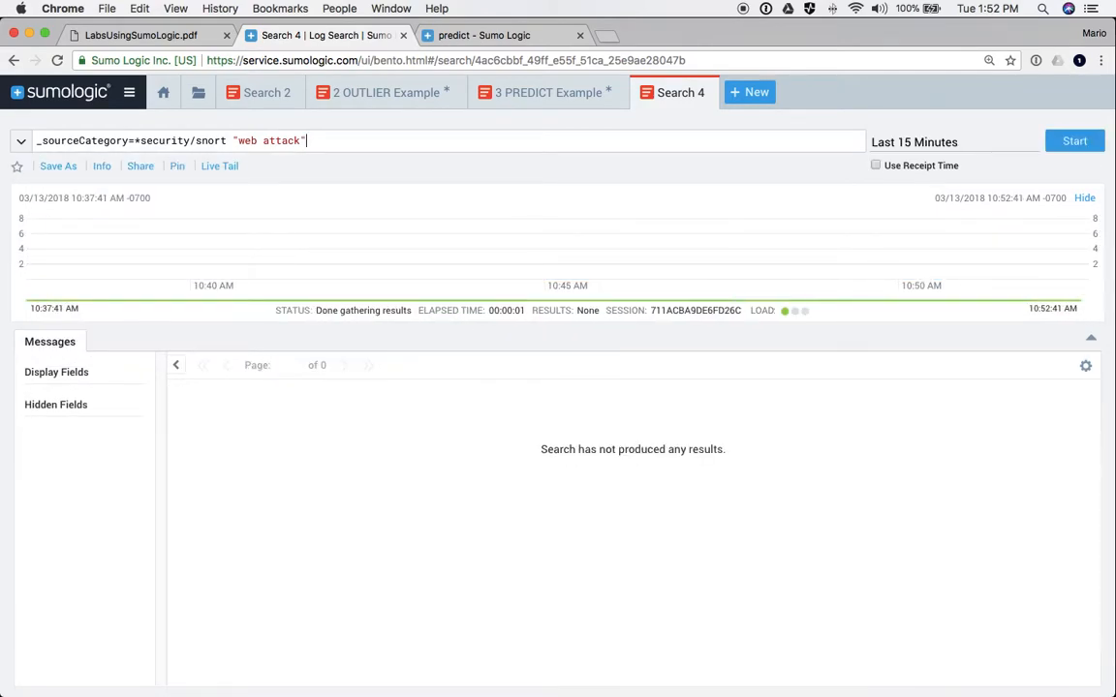
# - Remove the keyword and rerun the plain snort search, now returning 1,633 messages
pyautogui.press('BackSpace')
pyautogui.press('BackSpace')
pyautogui.press('BackSpace')
pyautogui.press('BackSpace')
pyautogui.press('BackSpace')
pyautogui.press('BackSpace')
pyautogui.press('BackSpace')
pyautogui.press('BackSpace')
pyautogui.press('BackSpace')
pyautogui.press('BackSpace')
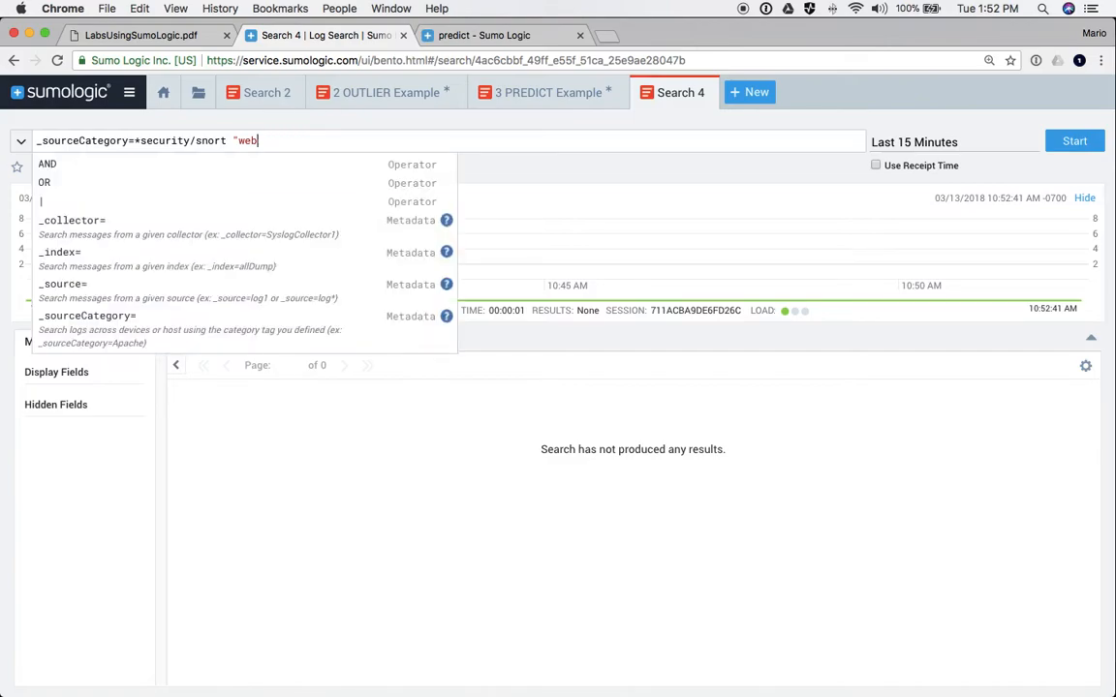
pyautogui.press('BackSpace')
pyautogui.press('BackSpace')
pyautogui.press('Escape')
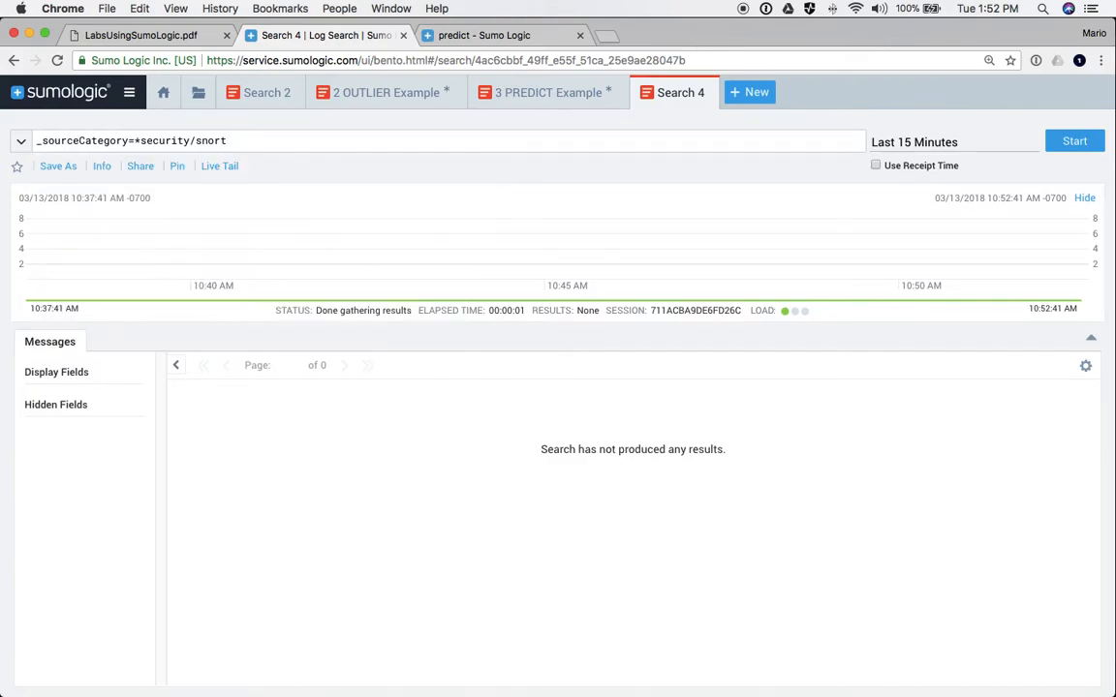
pyautogui.press('Return')
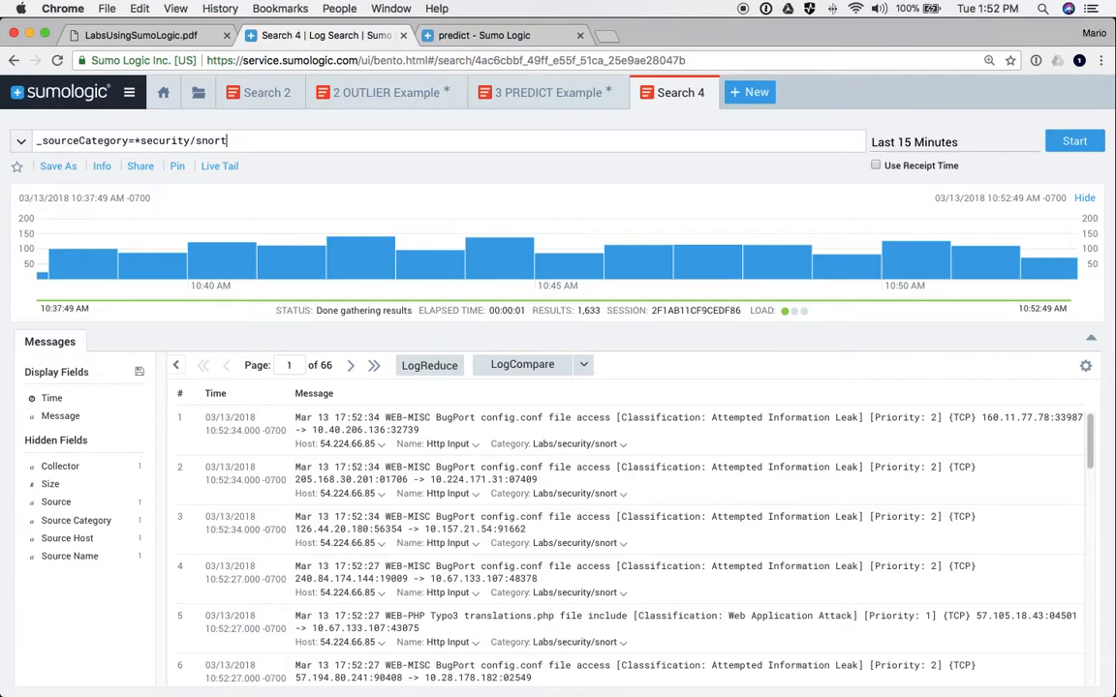
pyautogui.click(429, 366)
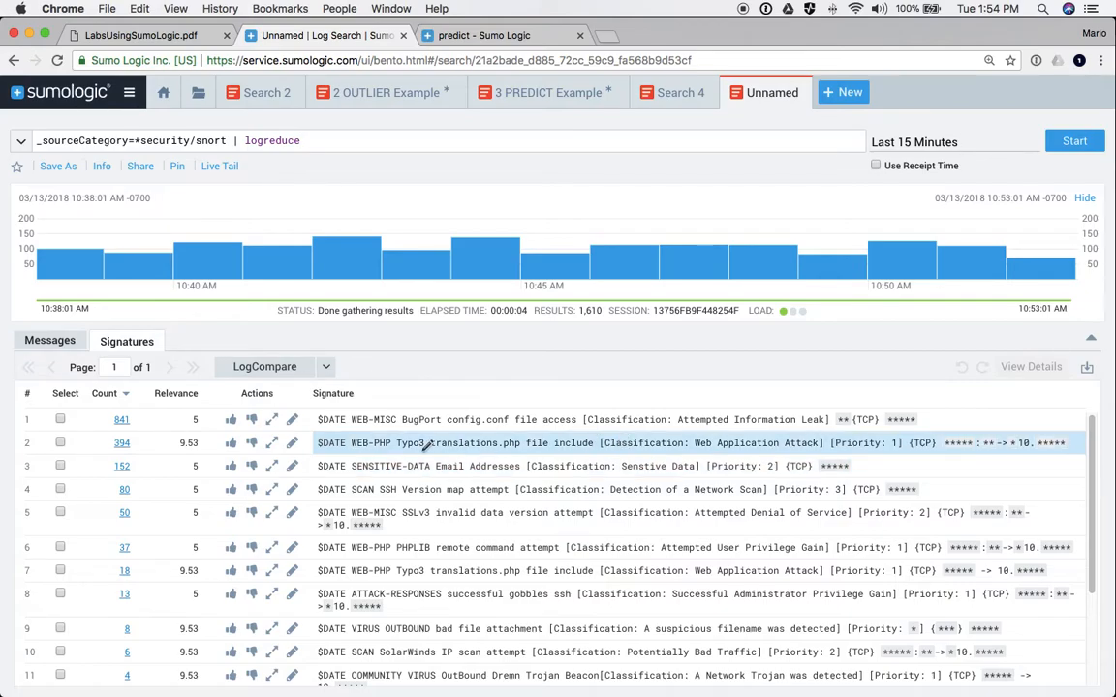
# - Sort the LogReduce signatures by count, smallest first
pyautogui.click(126, 395)
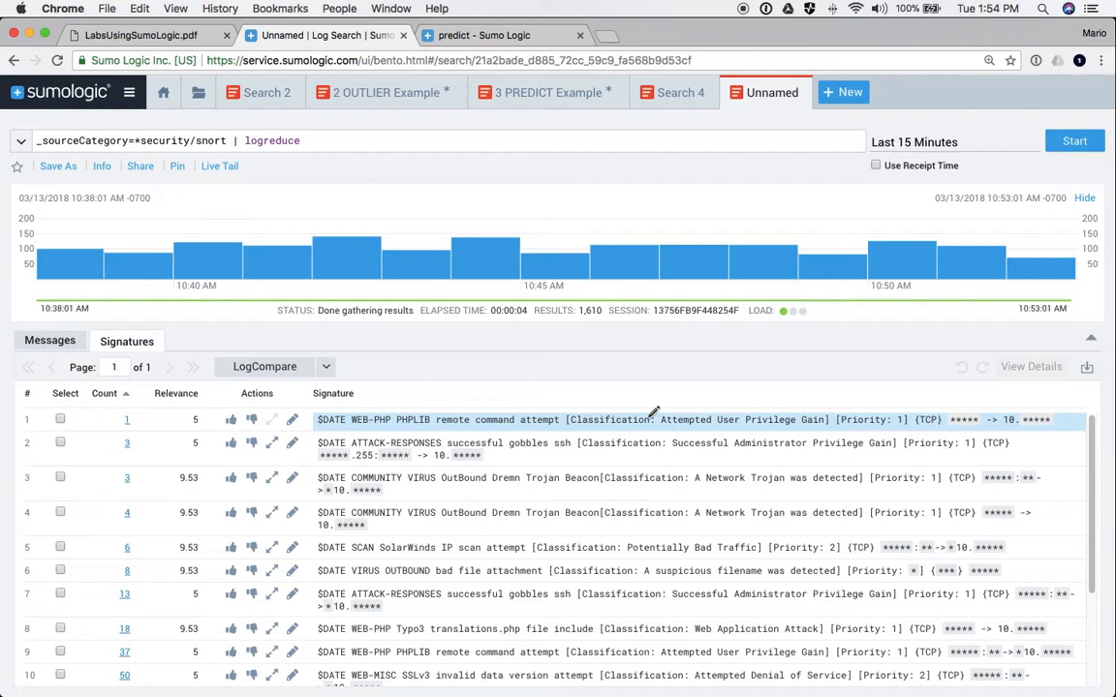
# - Open the single message behind the rarest signature, the PHPLIB remote command attempt
pyautogui.click(128, 422)
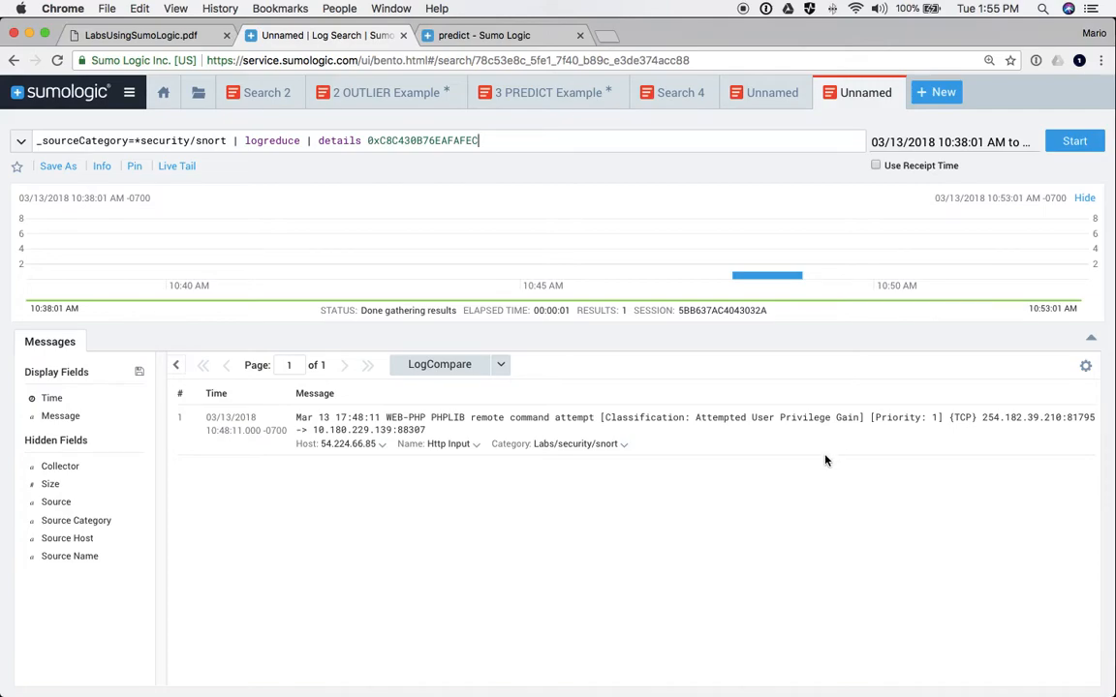
# - Show host 54.224.66.85's surrounding messages within +/- 1 minute of the event
pyautogui.click(623, 447)
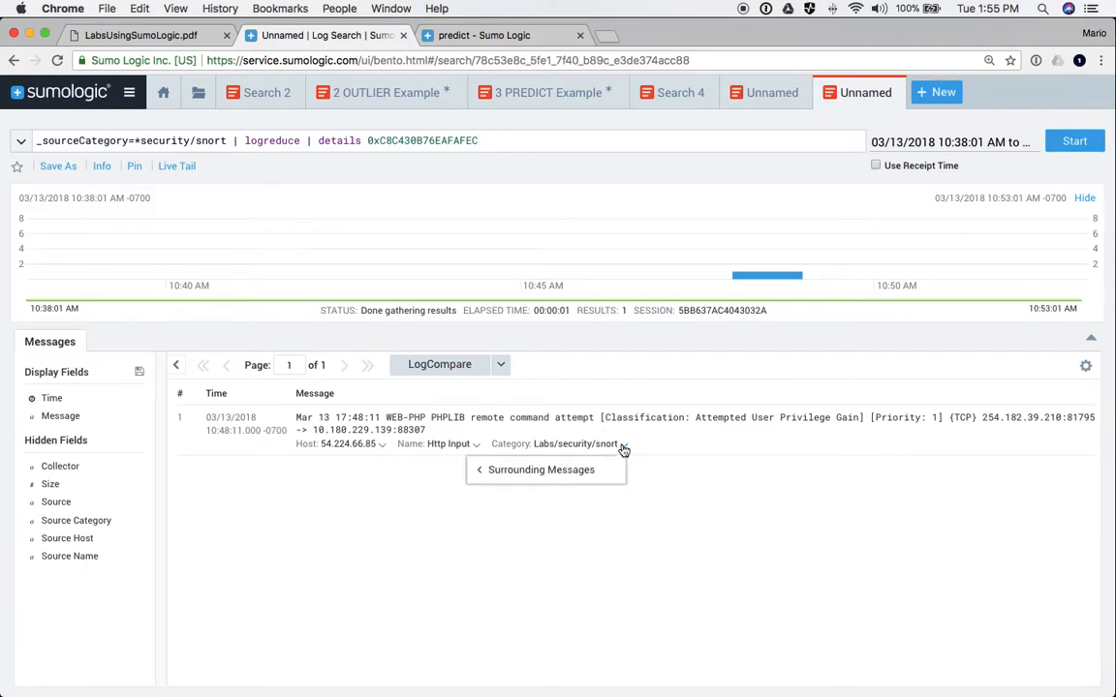
pyautogui.moveTo(542, 471)
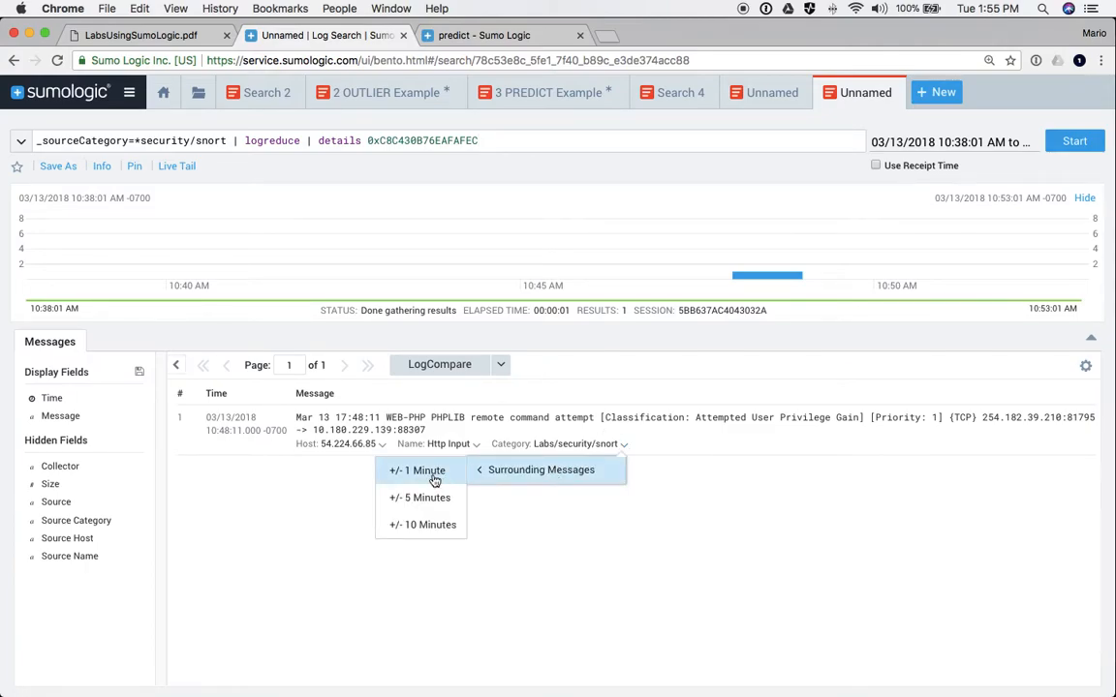
pyautogui.click(382, 447)
pyautogui.moveTo(403, 466)
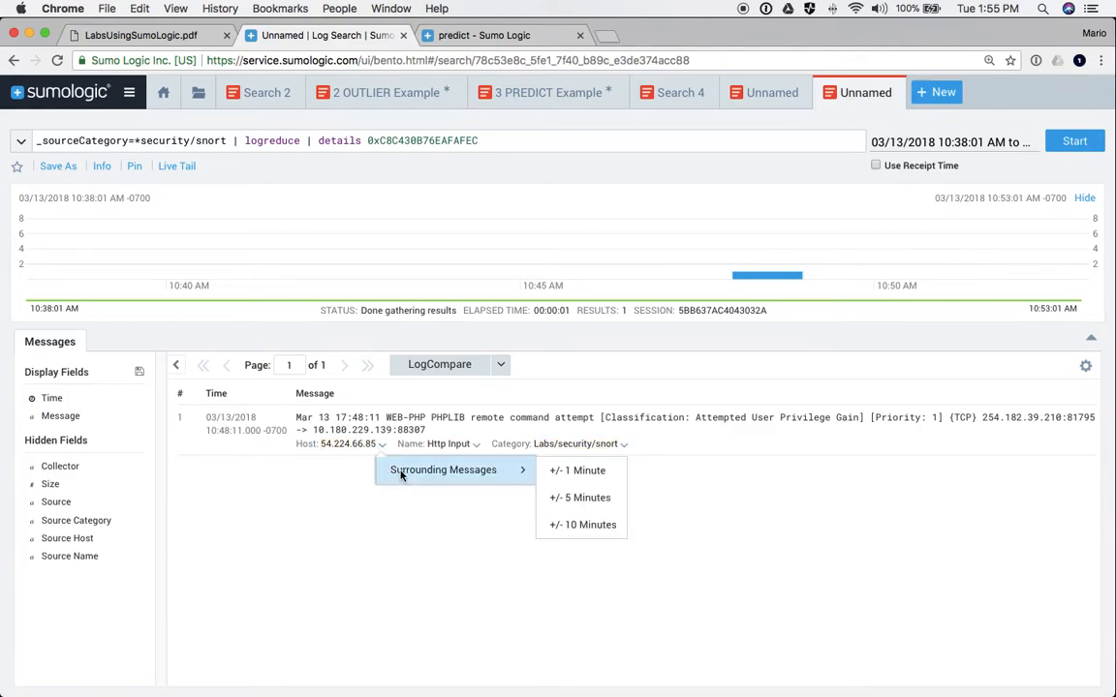
pyautogui.click(579, 470)
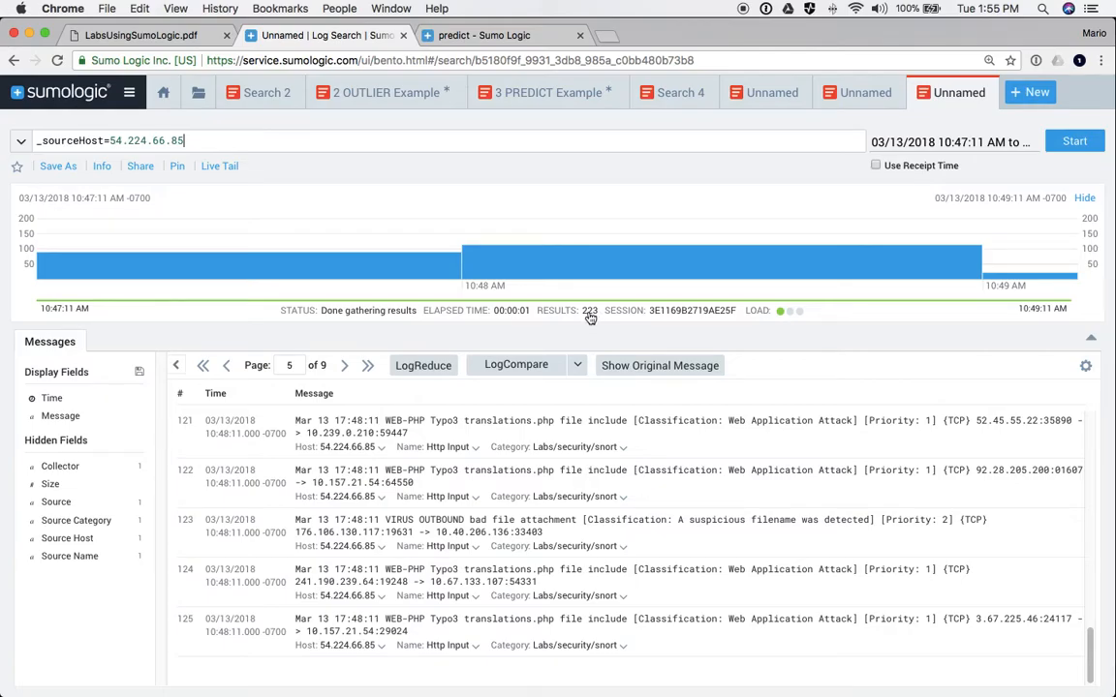
# - Scroll through the 223 surrounding Snort messages from 10:47–10:49 AM
pyautogui.scroll(10, 407, 446)
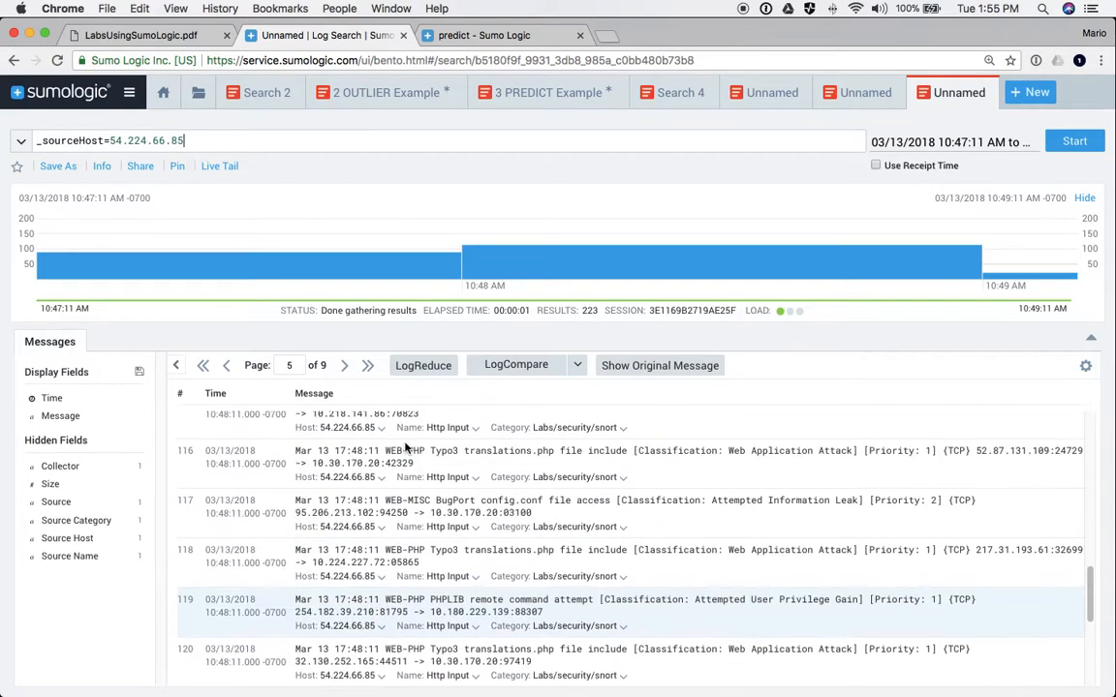
pyautogui.scroll(3, 407, 446)
pyautogui.scroll(-10, 406, 446)
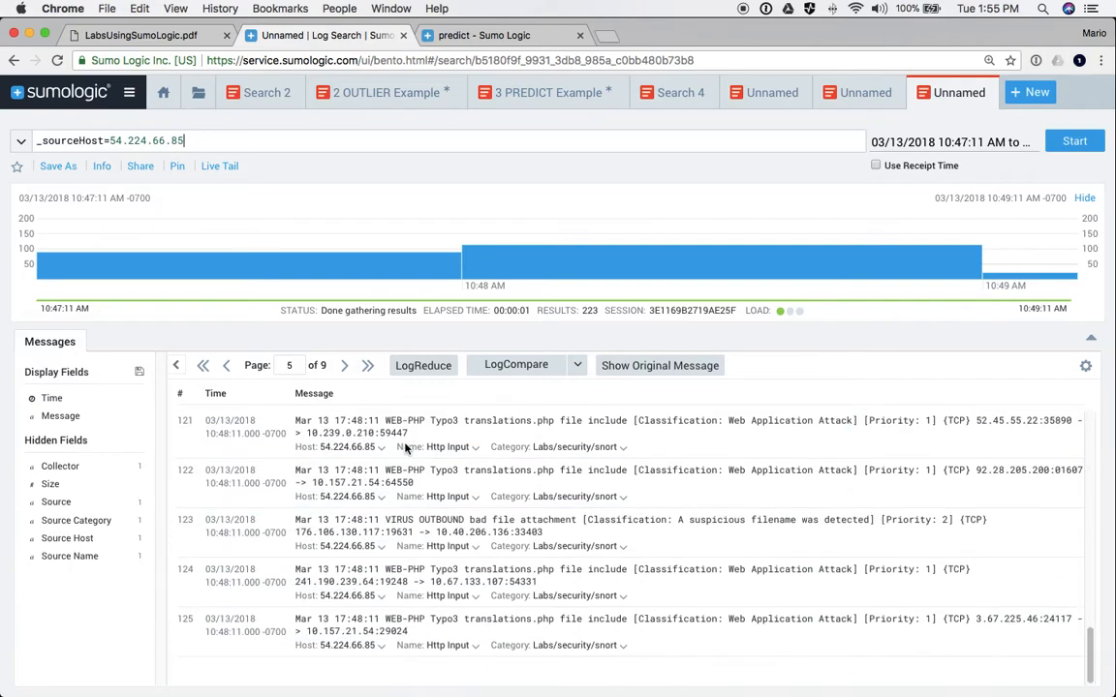
pyautogui.scroll(3, 407, 449)
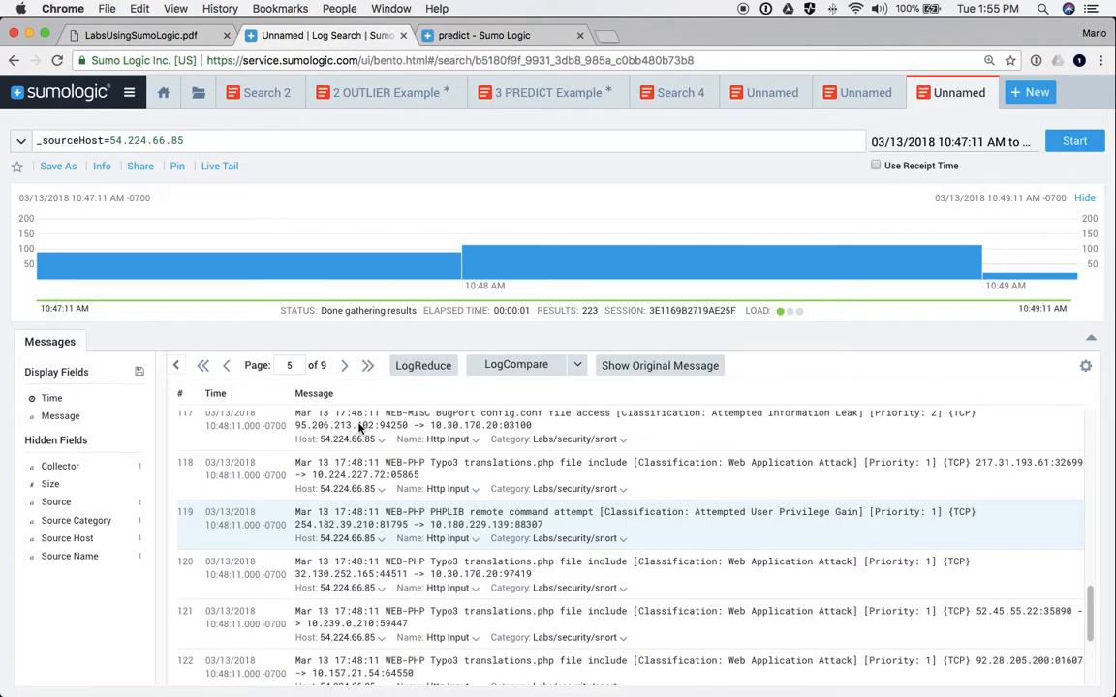
pyautogui.scroll(-3, 334, 518)
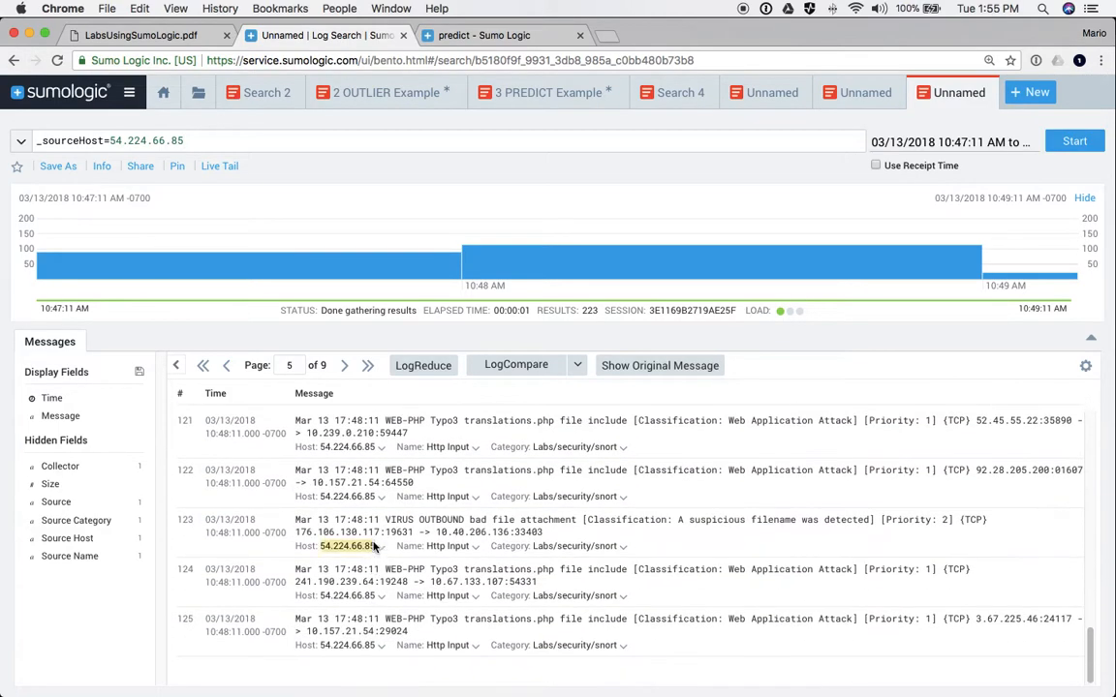
pyautogui.scroll(10, 383, 562)
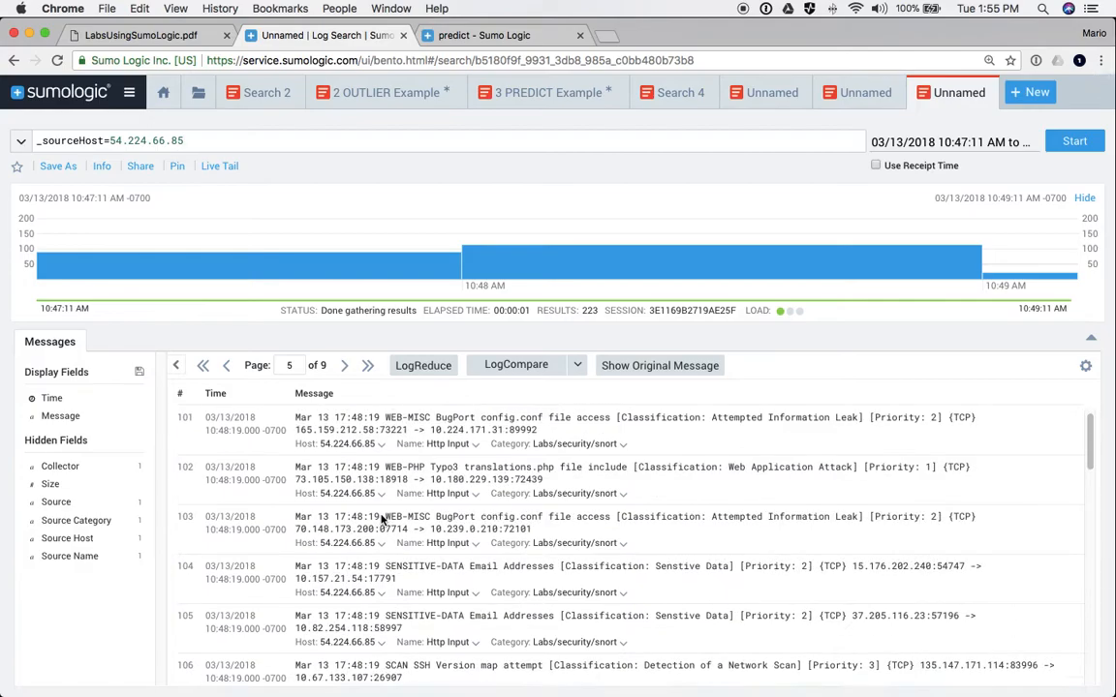
pyautogui.scroll(-5, 383, 521)
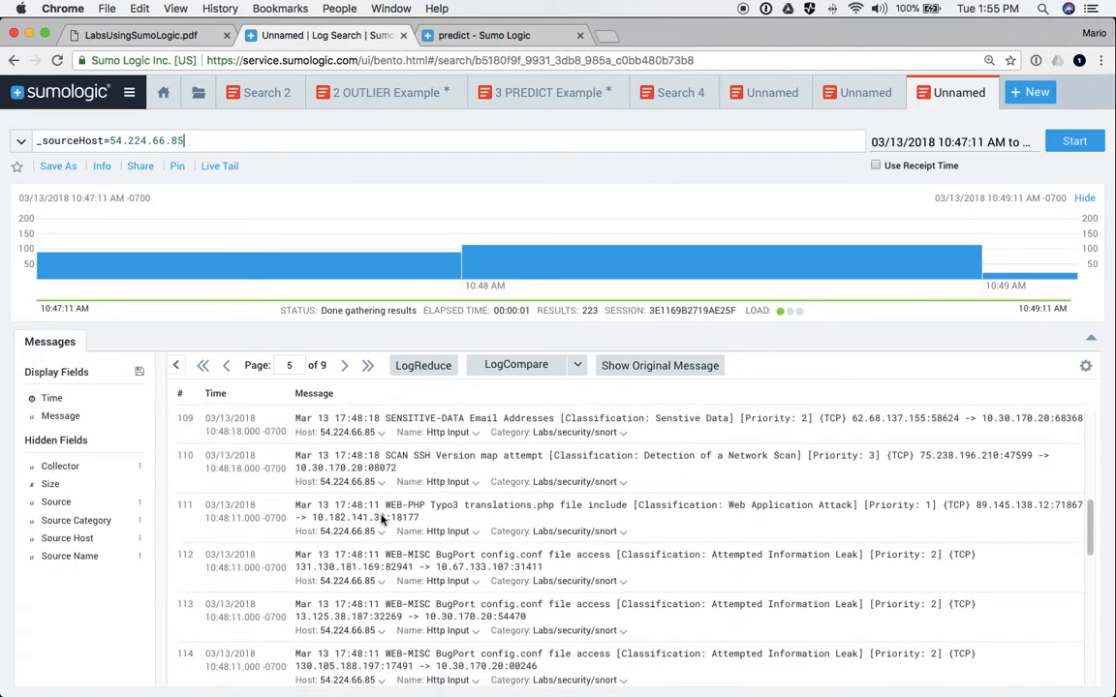
pyautogui.scroll(-1, 384, 521)
pyautogui.scroll(6, 383, 521)
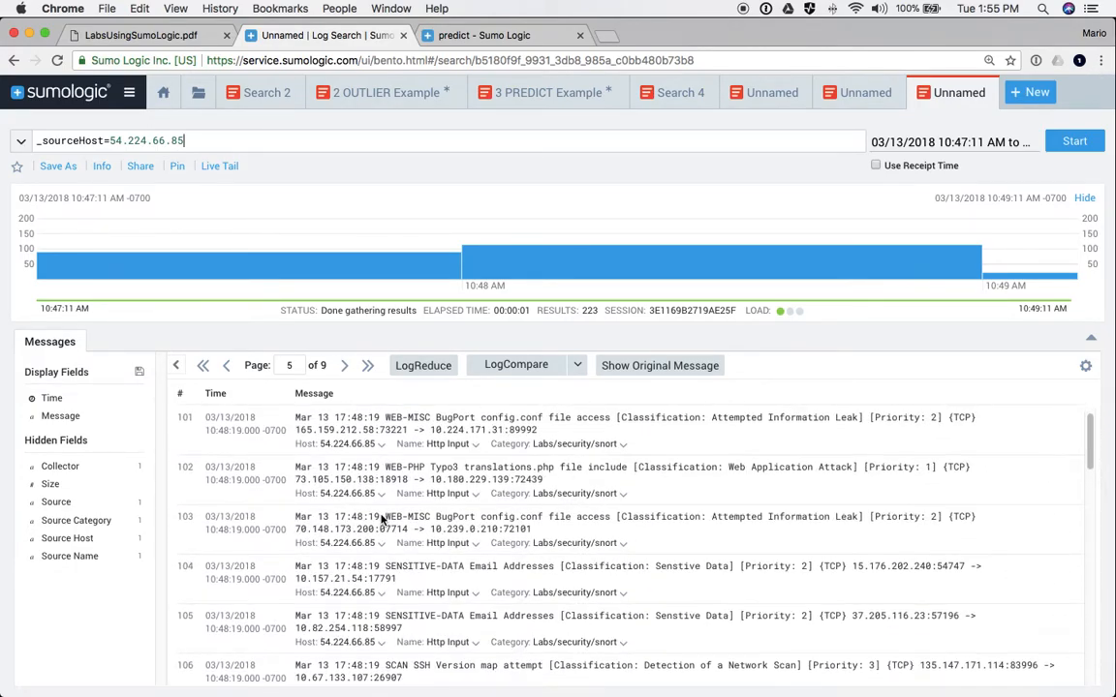
pyautogui.scroll(-3, 384, 521)
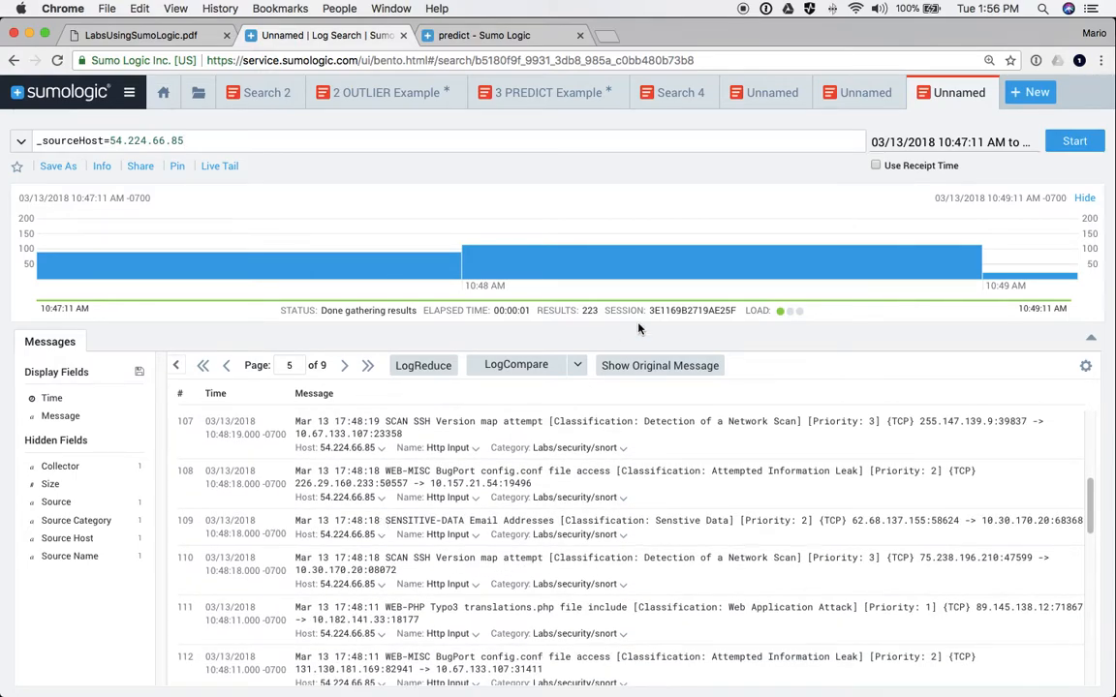
# - Close the three extra searches, then run a 24-hour LogCompare on Search 4's snort results
pyautogui.click(889, 92)
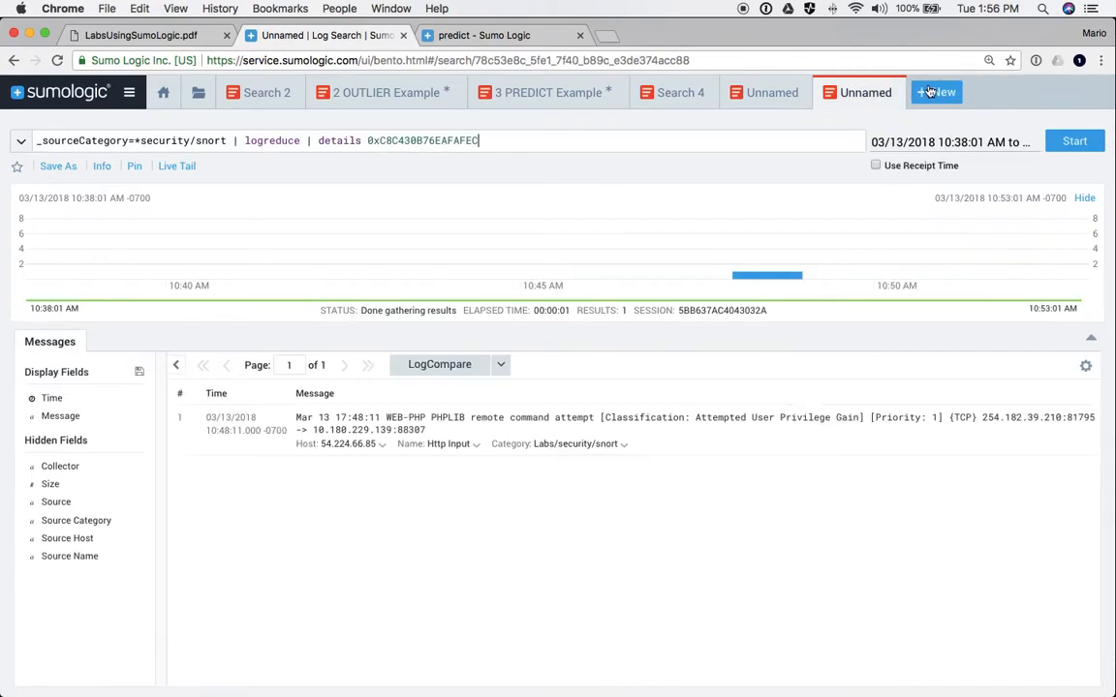
pyautogui.click(889, 92)
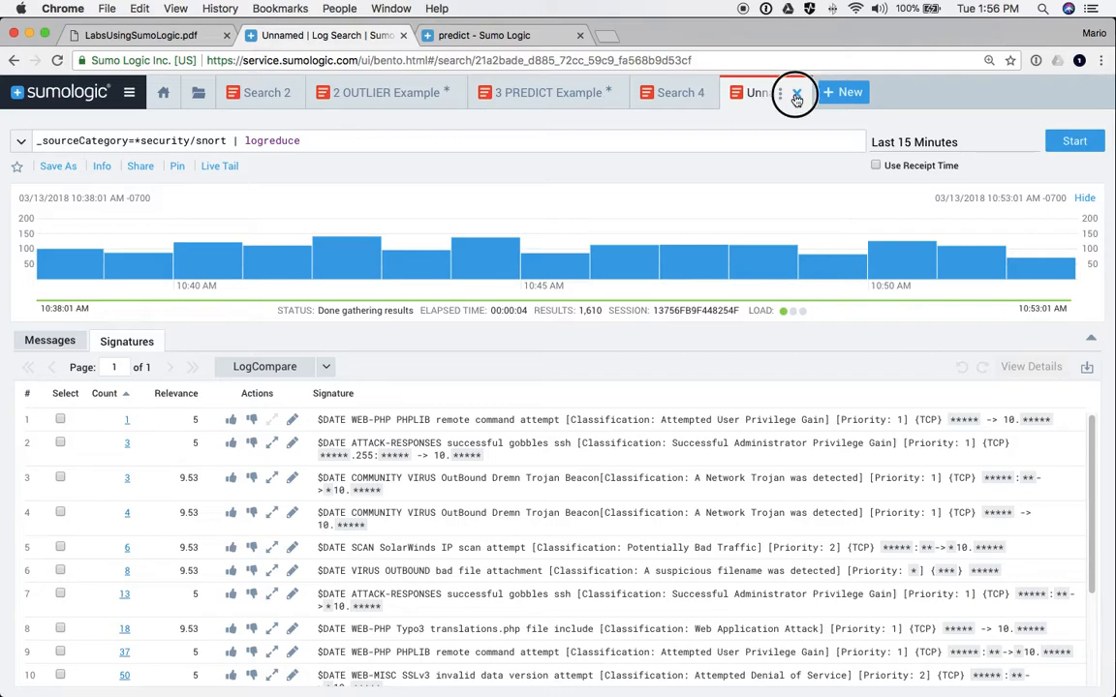
pyautogui.click(791, 94)
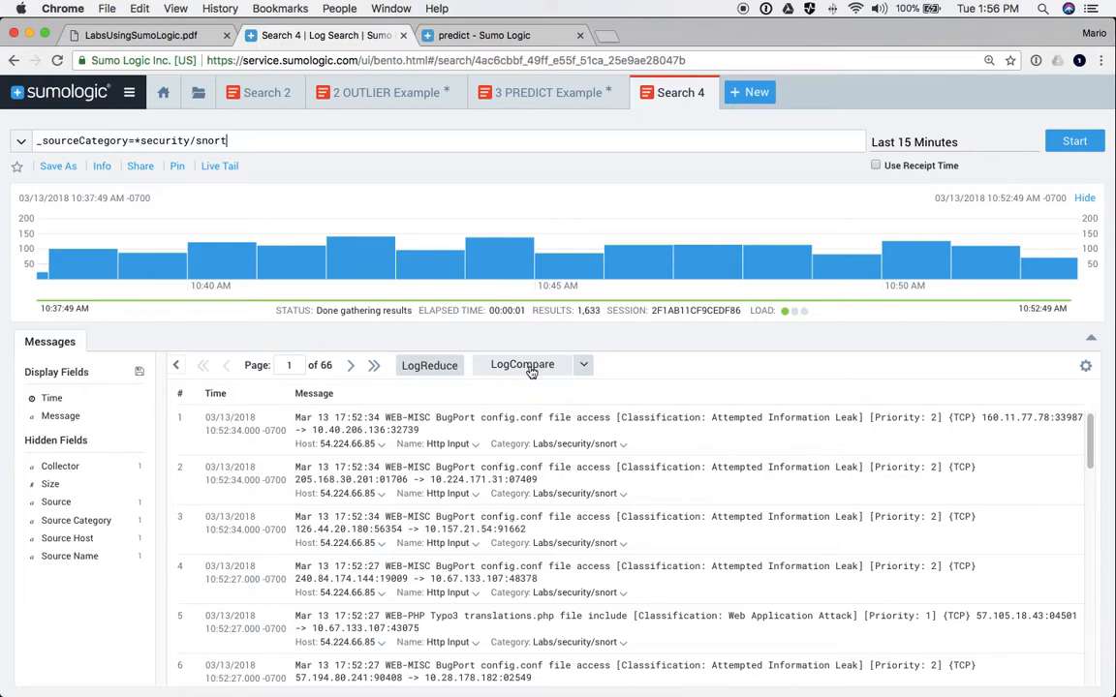
pyautogui.click(582, 365)
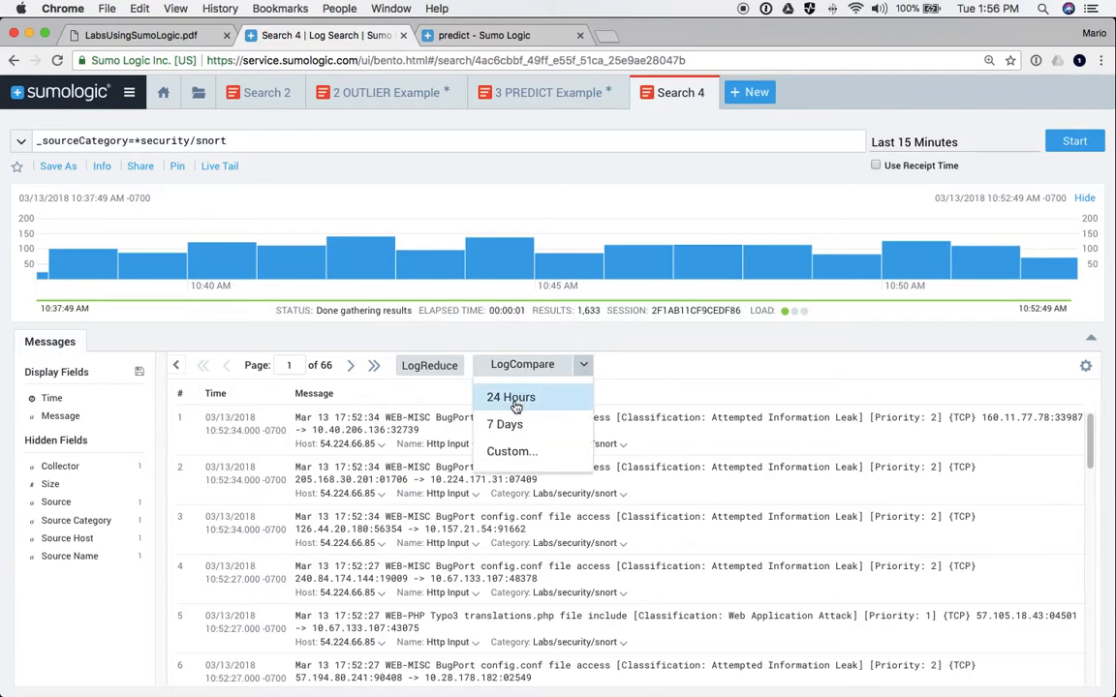
pyautogui.click(512, 398)
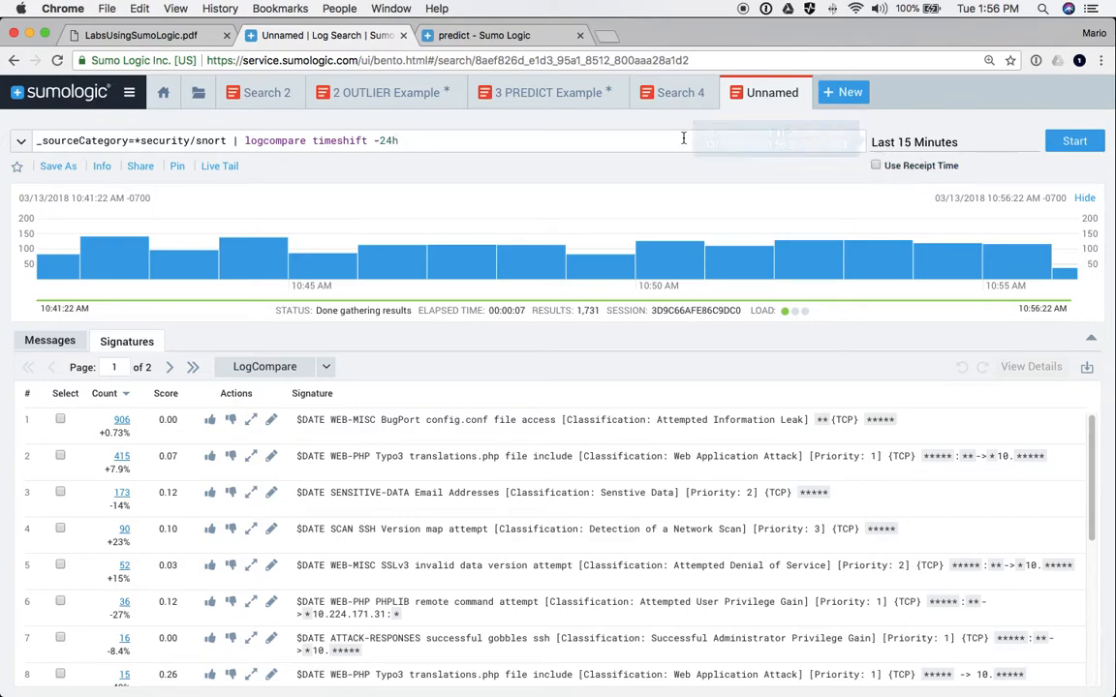
# - Highlight the -24h timeshift in the query and review the signatures' percent count changes
pyautogui.moveTo(404, 141); pyautogui.dragTo(374, 140)
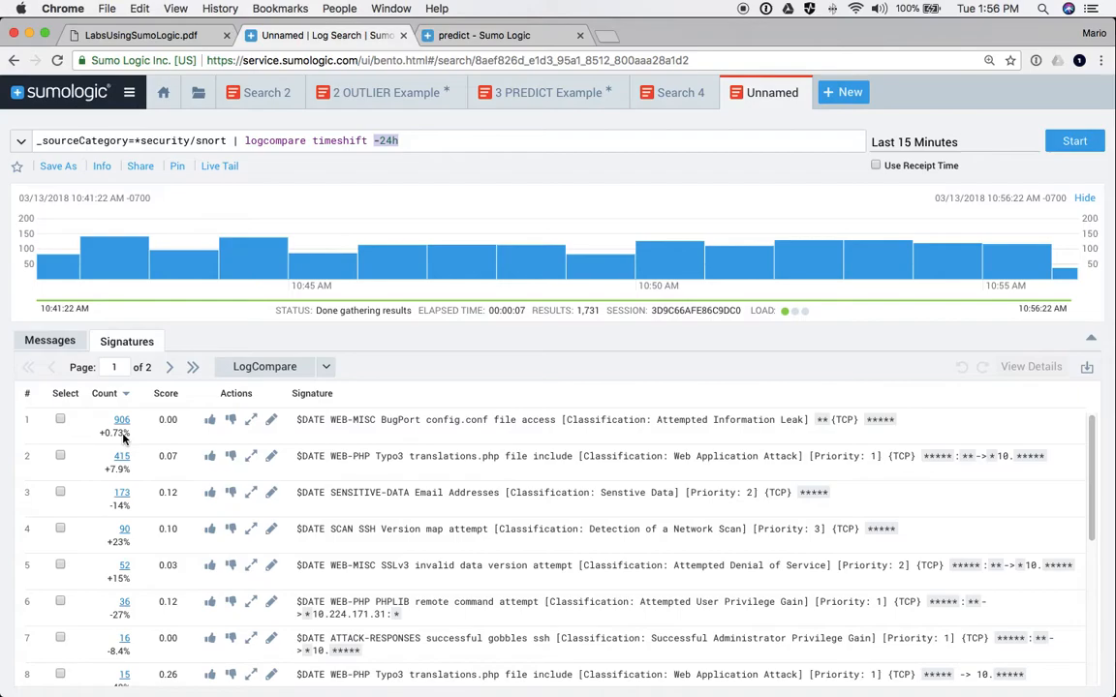
pyautogui.scroll(-1, 143, 518)
pyautogui.scroll(-3, 143, 518)
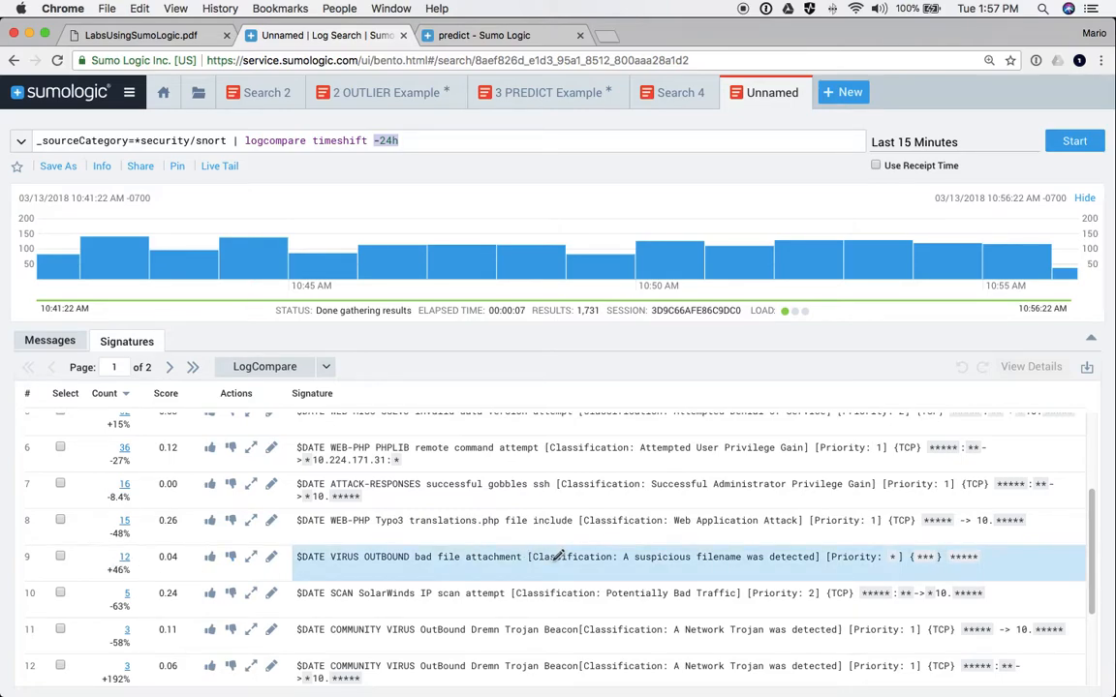
# - Go to page 2 of the LogCompare signatures, where the SolarWinds IP scan is marked gone
pyautogui.scroll(-3, 547, 513)
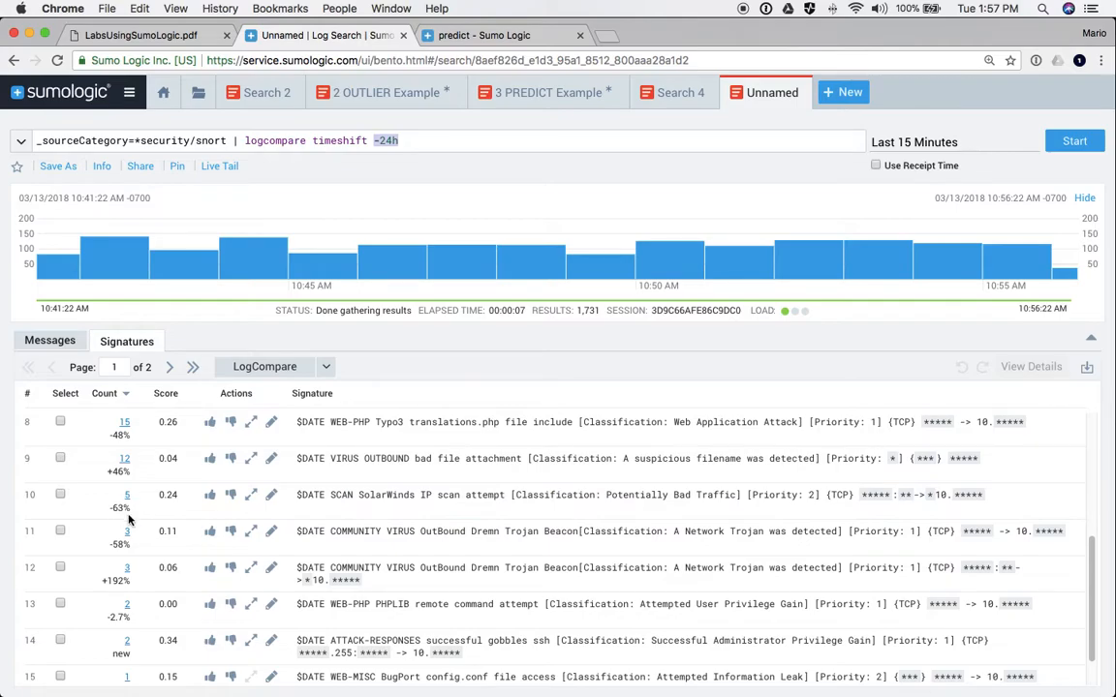
pyautogui.scroll(-1, 161, 534)
pyautogui.scroll(-2, 161, 538)
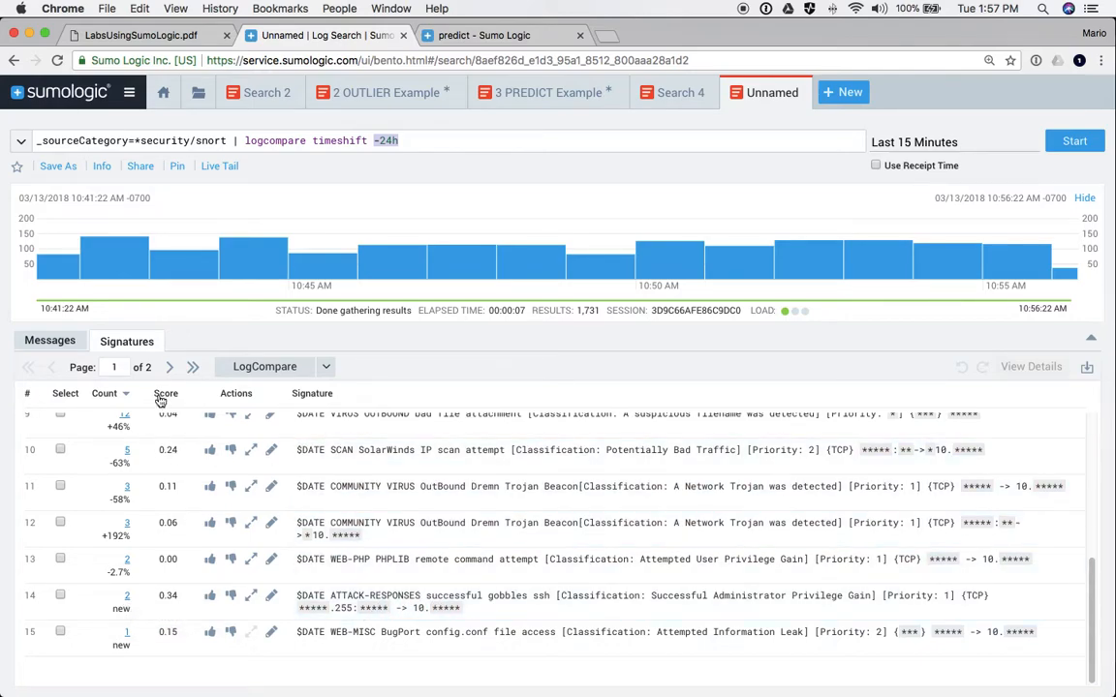
pyautogui.click(170, 367)
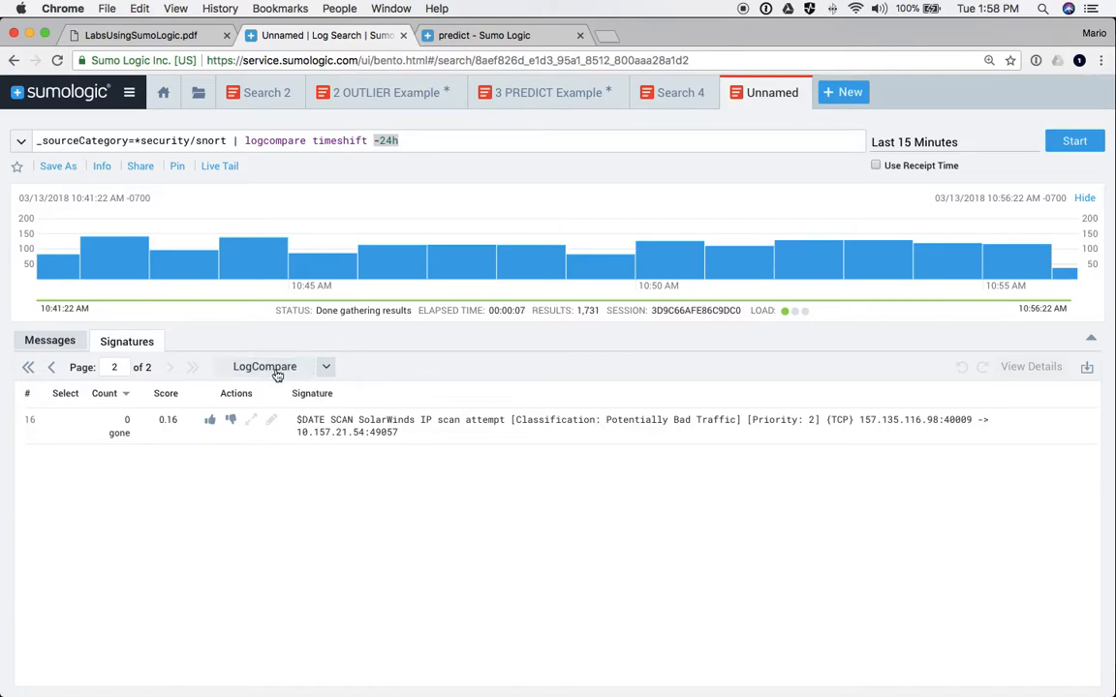
pyautogui.click(325, 369)
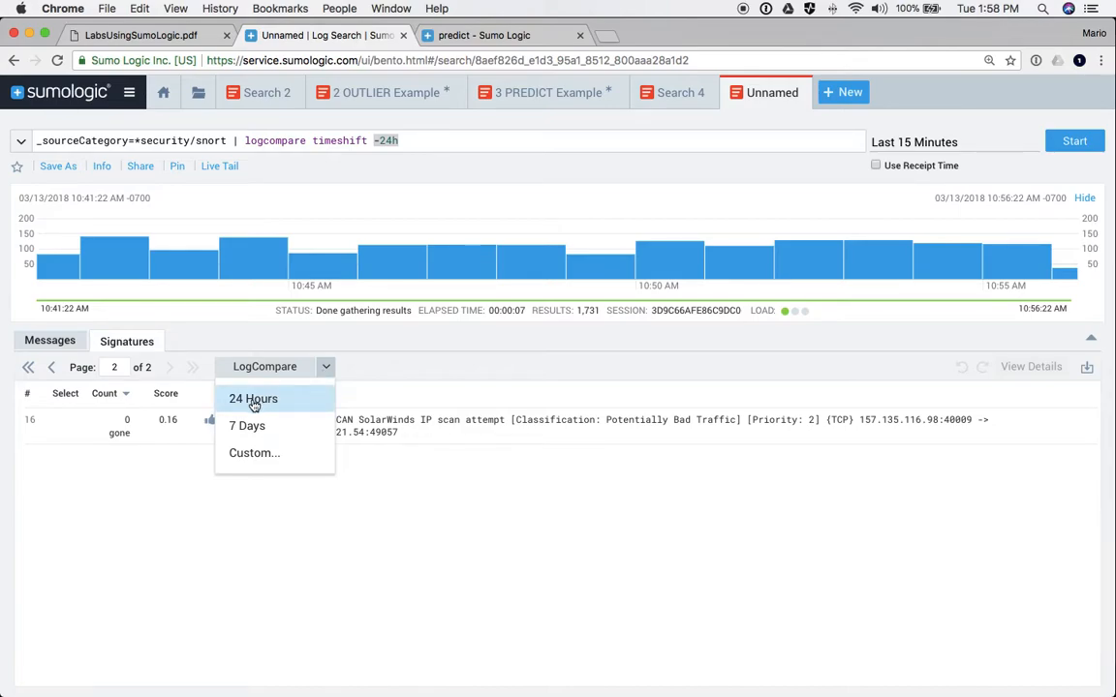
pyautogui.click(254, 455)
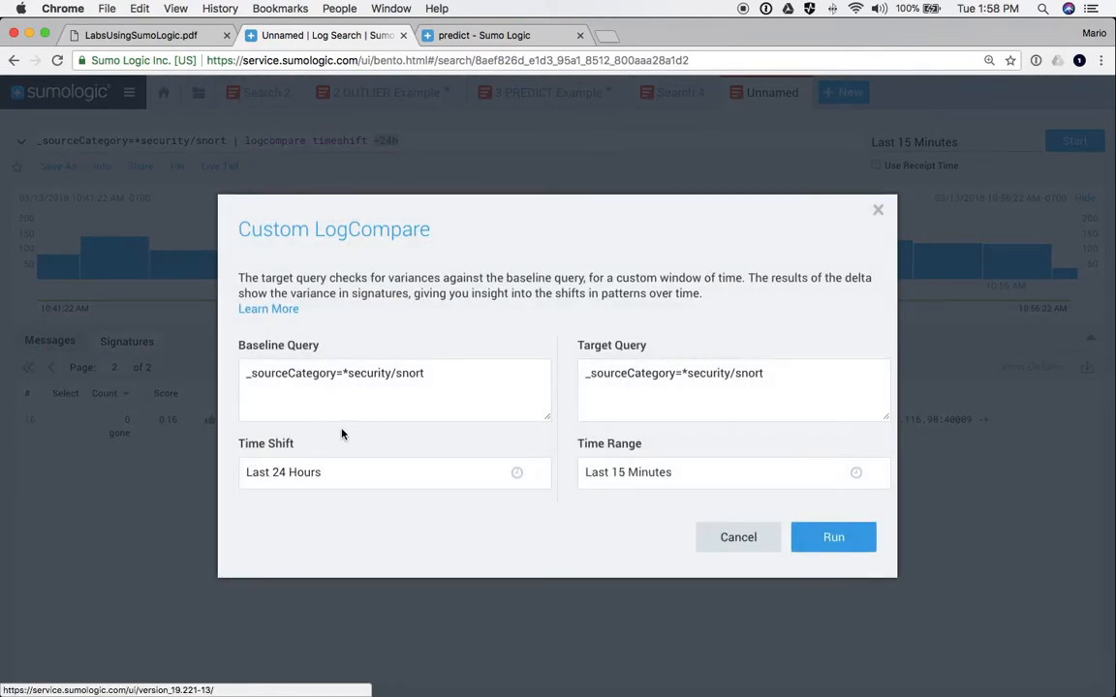
pyautogui.click(615, 375)
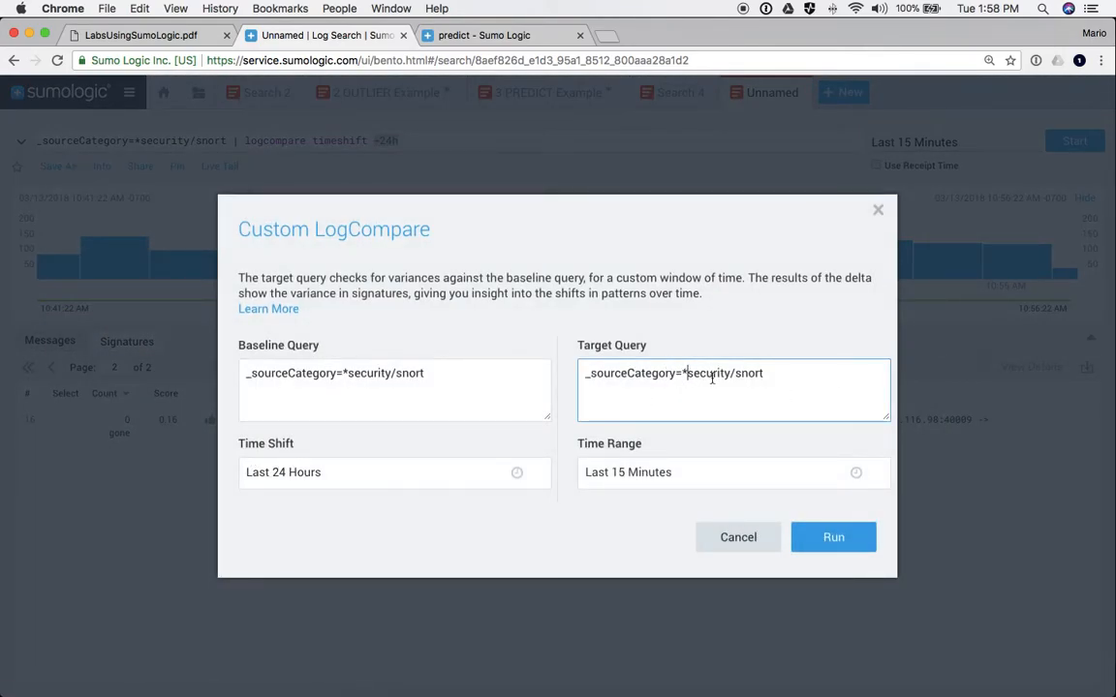
pyautogui.press('BackSpace')
pyautogui.write('/dev')
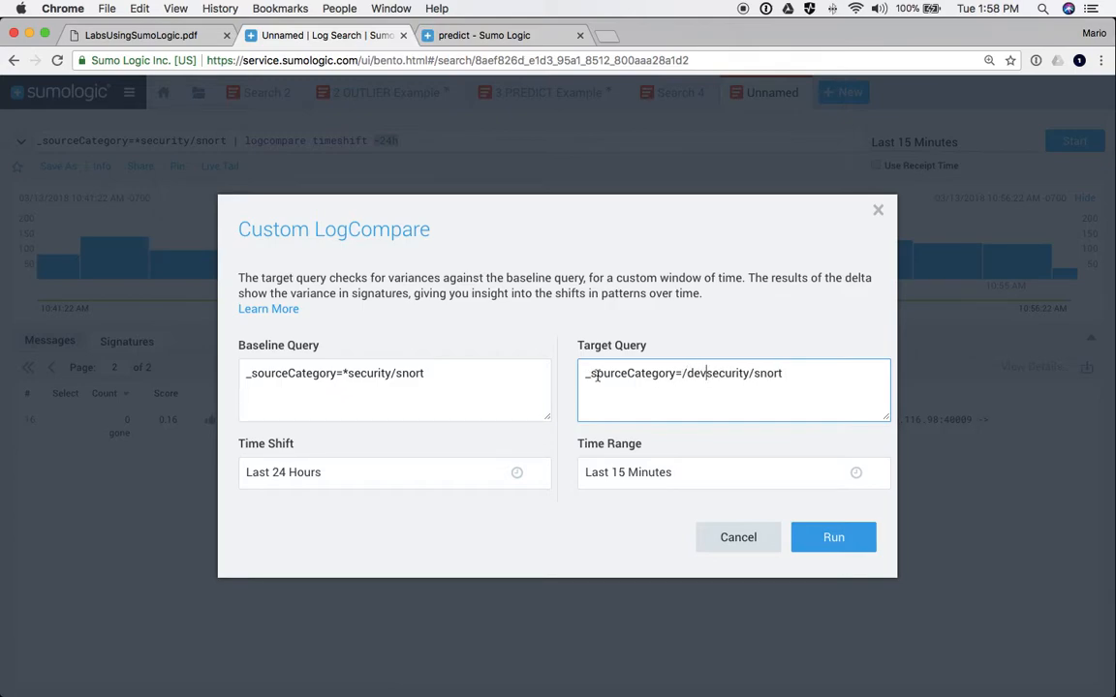
pyautogui.write('/')
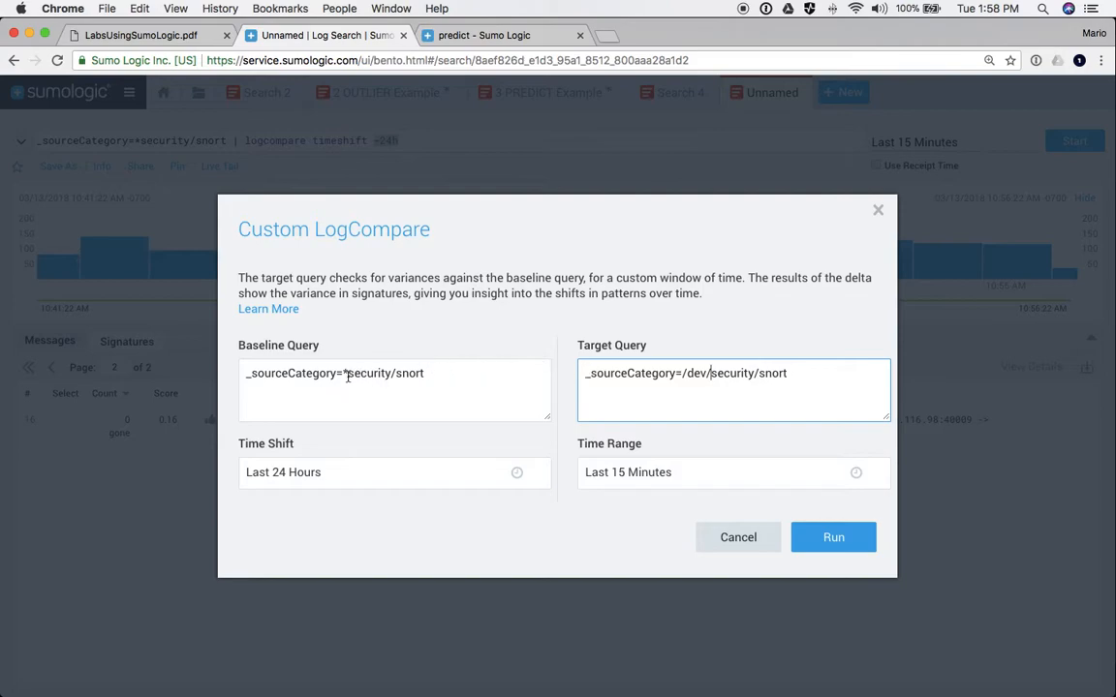
pyautogui.click(348, 374)
pyautogui.press('BackSpace')
pyautogui.write('/prod/')
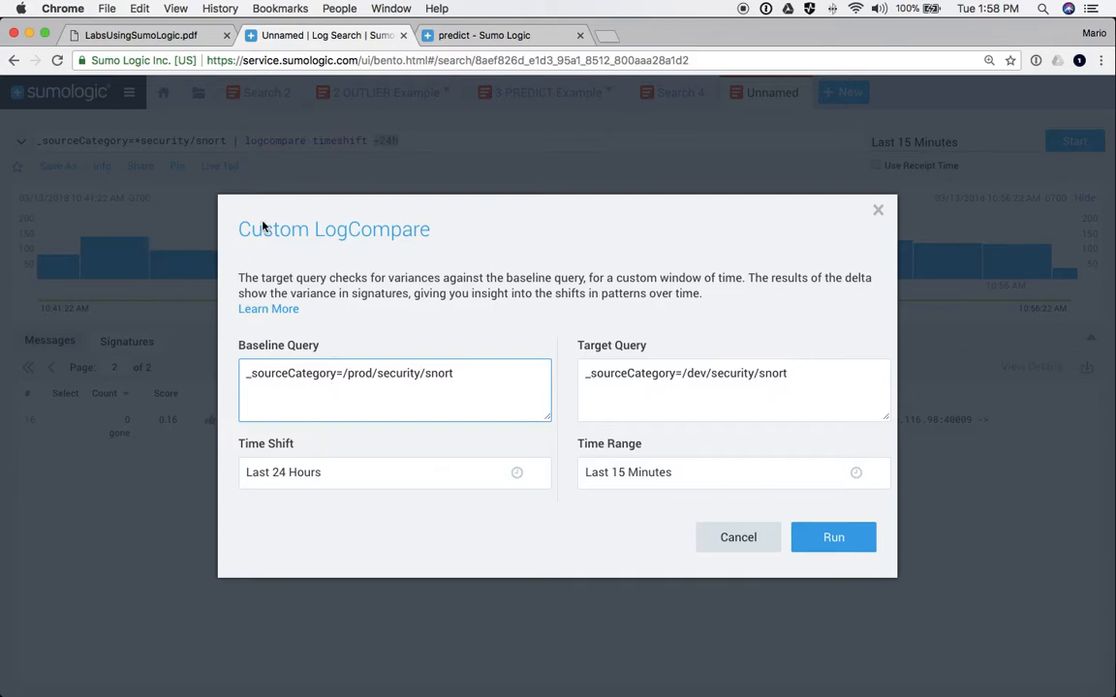
pyautogui.moveTo(431, 230); pyautogui.dragTo(242, 229)
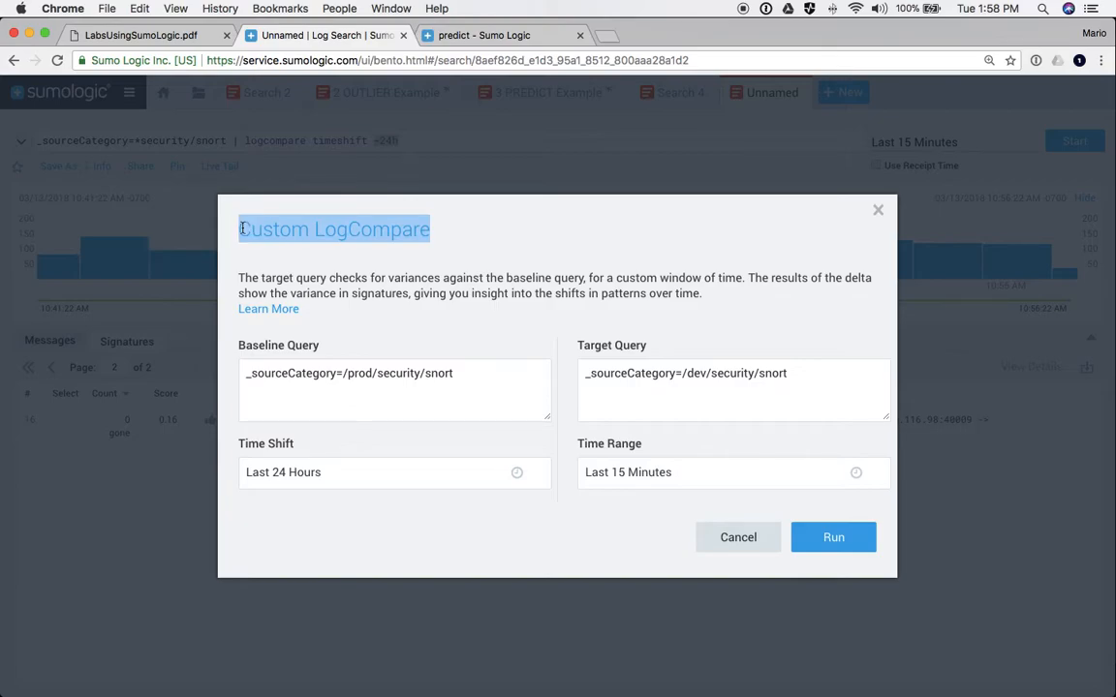
pyautogui.click(748, 541)
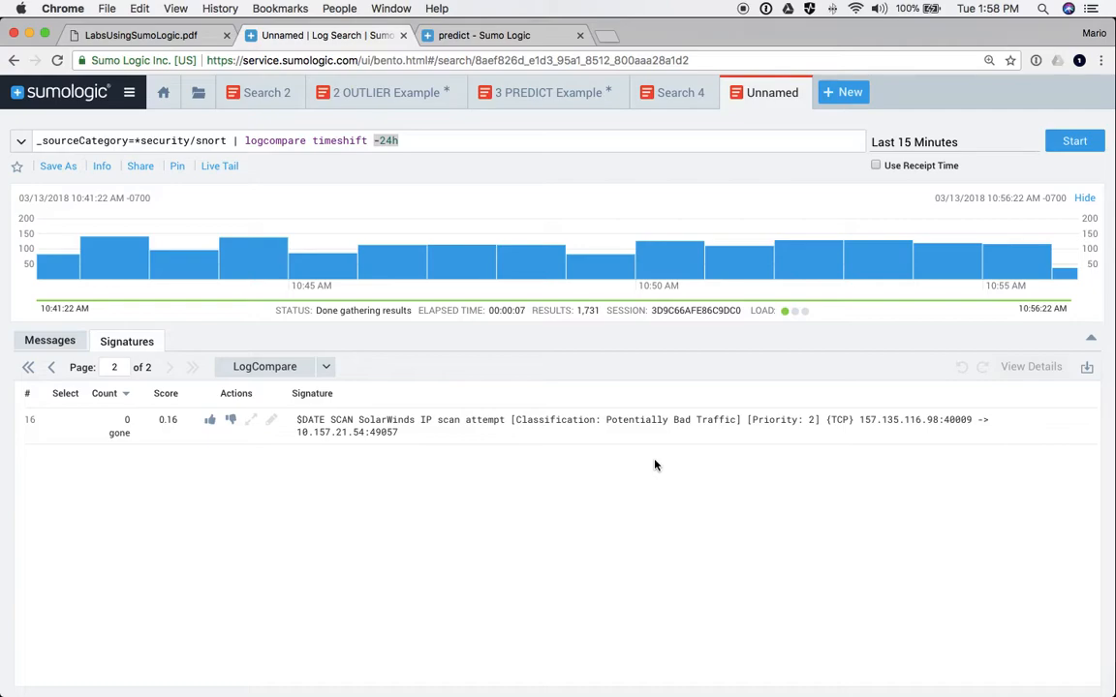
# - Advance the presentation two slides to the Labs 9-13 hands-on overview, then return to Chrome
pyautogui.press('super+Tab')
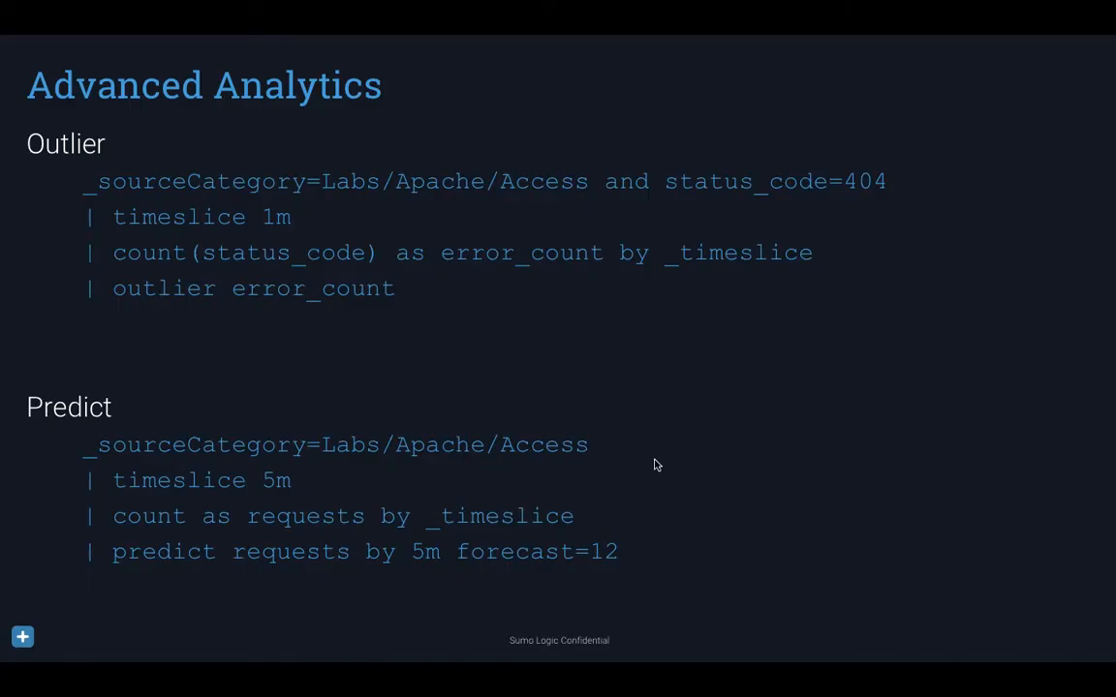
pyautogui.press('Right')
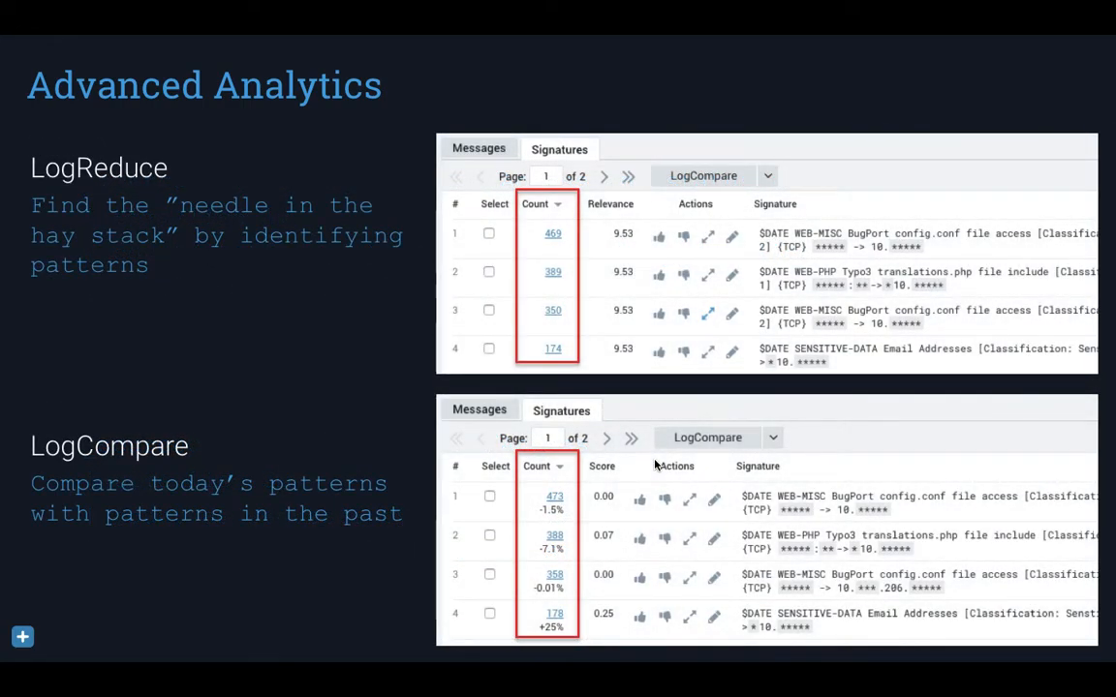
pyautogui.press('Right')
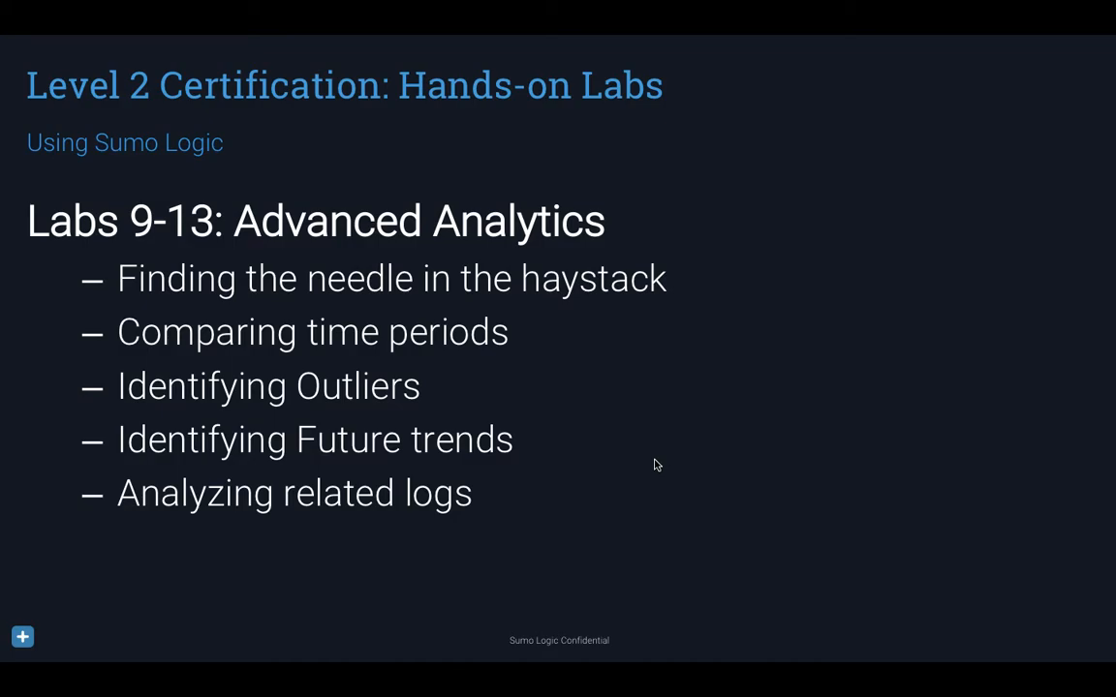
pyautogui.press('super+Tab')
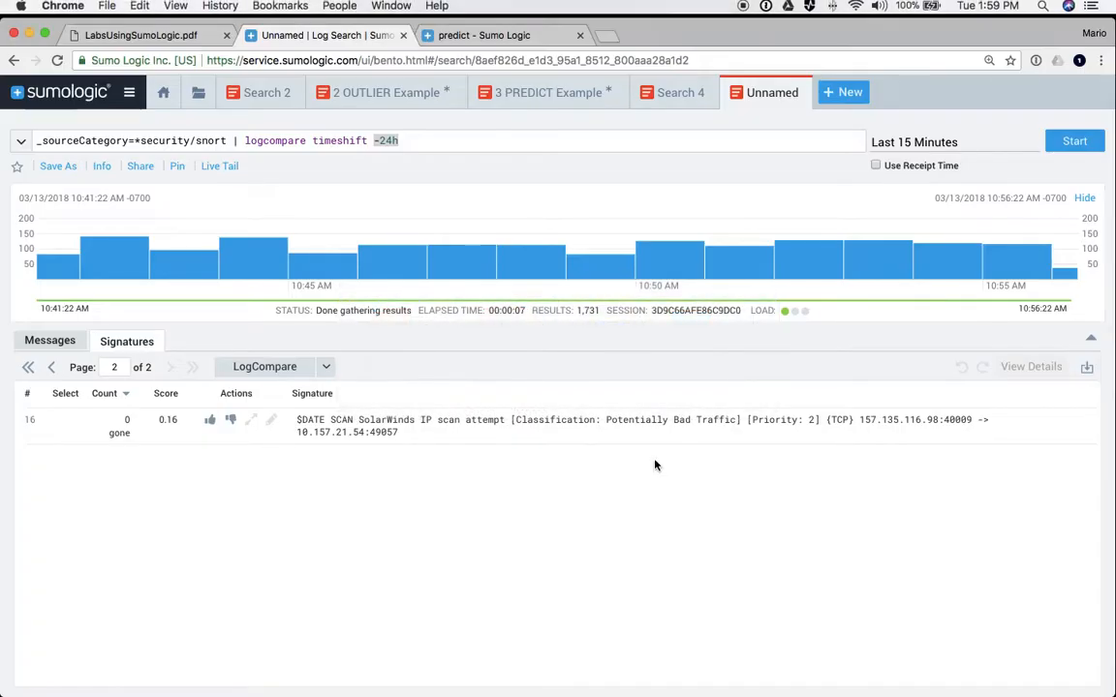
# - Bring up the LabsUsingSumoLogic.pdf guide and scroll to Lab 14 – Metric Basics
pyautogui.click(132, 39)
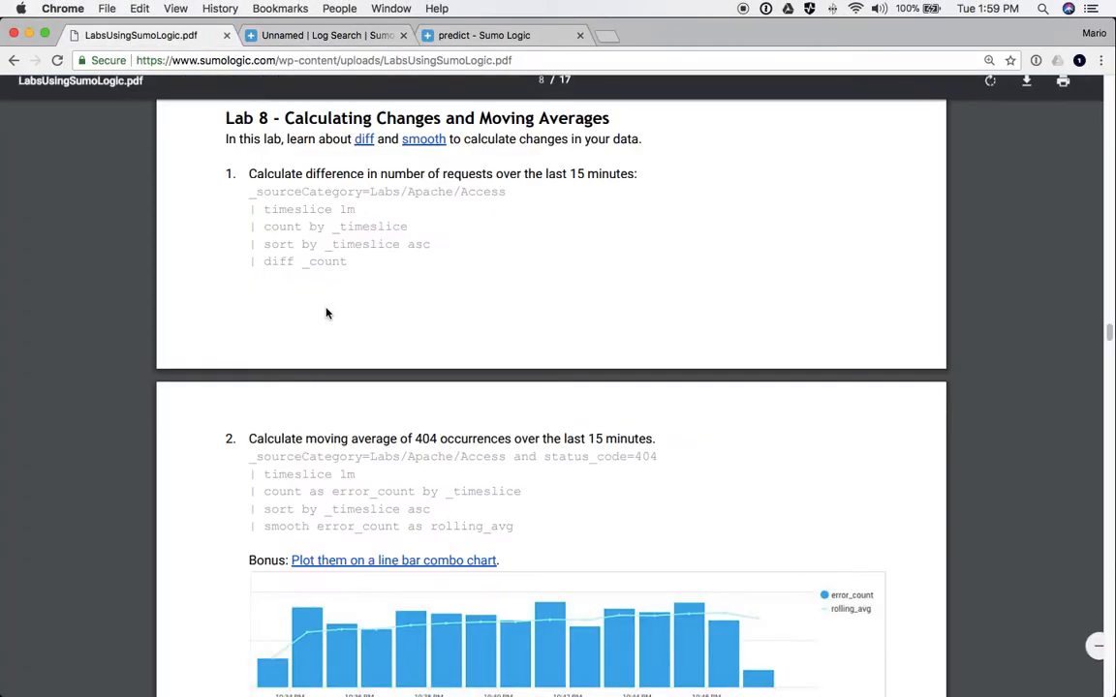
pyautogui.scroll(-10, 404, 428)
pyautogui.scroll(-5, 394, 474)
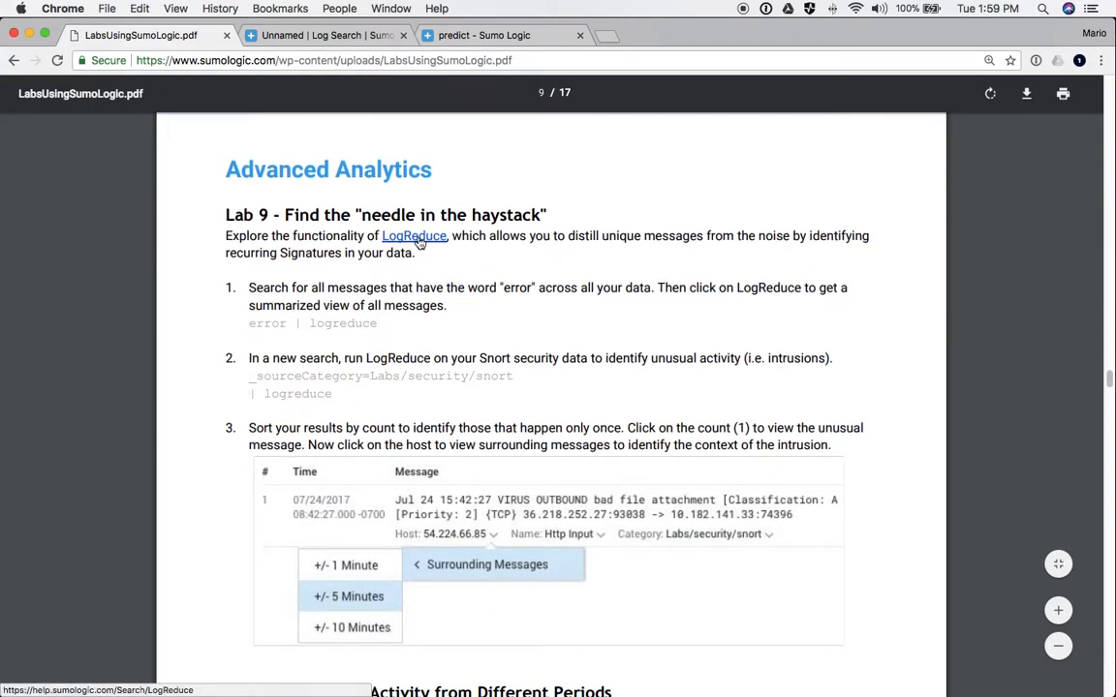
pyautogui.scroll(-10, 383, 232)
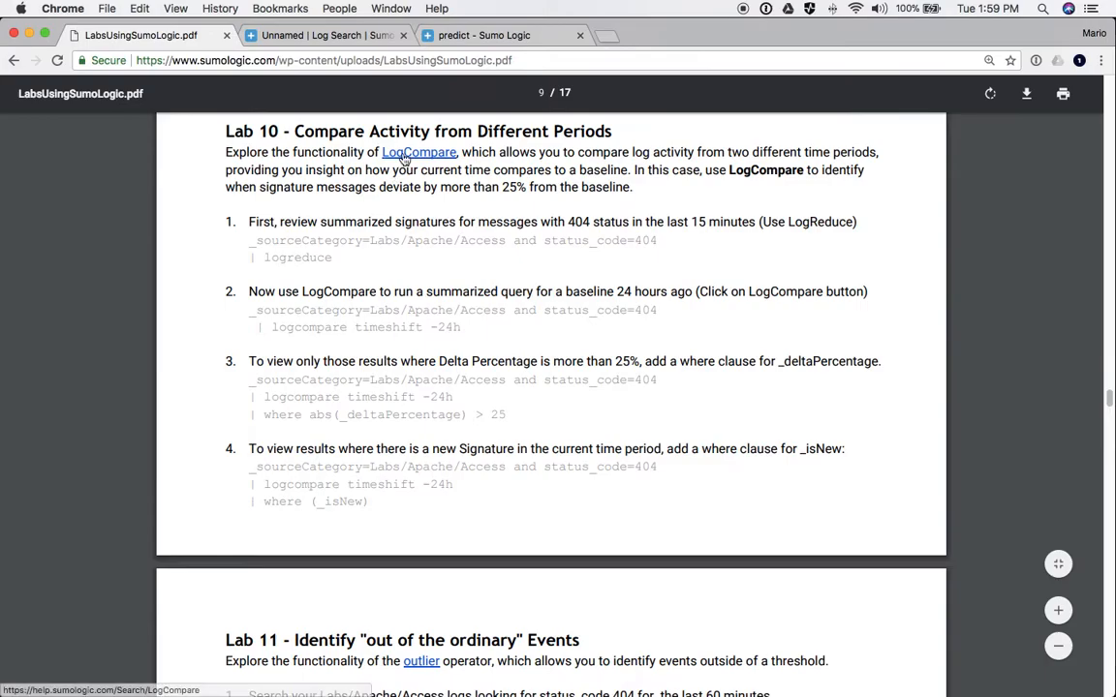
pyautogui.scroll(-10, 397, 271)
pyautogui.scroll(-15, 408, 335)
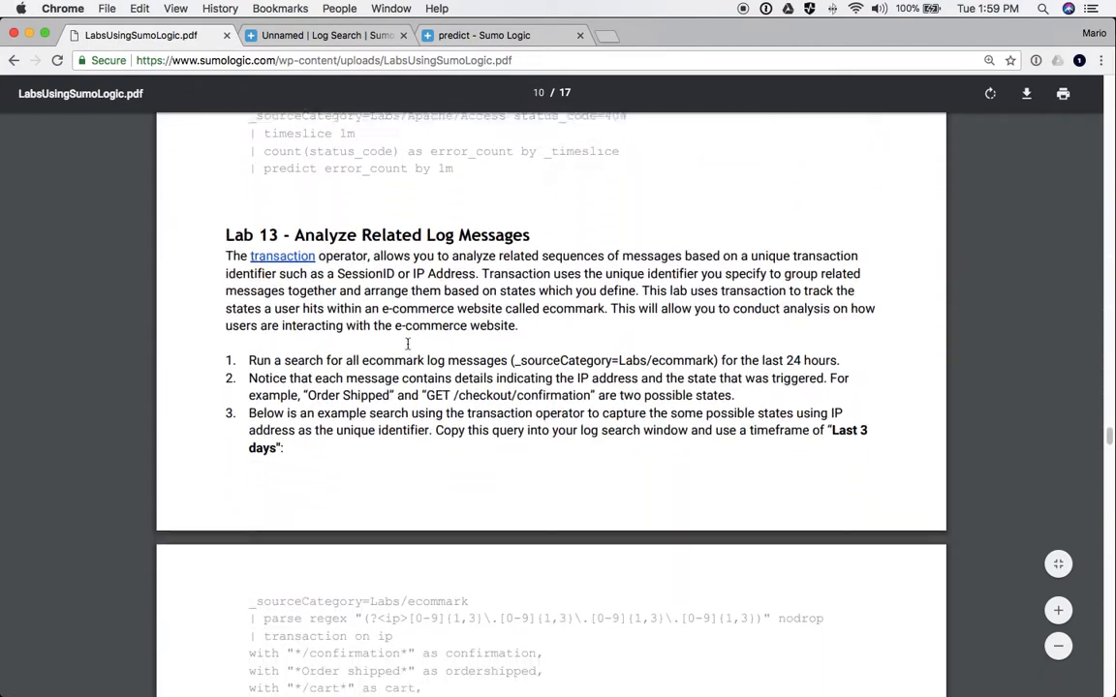
pyautogui.scroll(1, 310, 221)
pyautogui.scroll(-18, 310, 442)
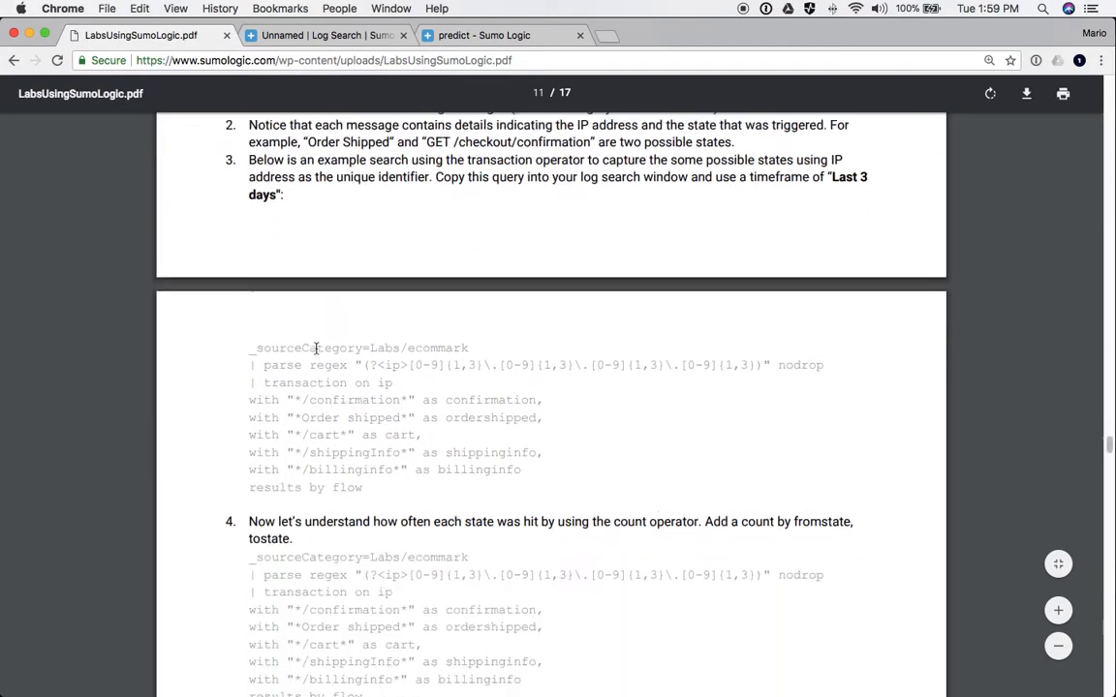
pyautogui.scroll(-10, 310, 442)
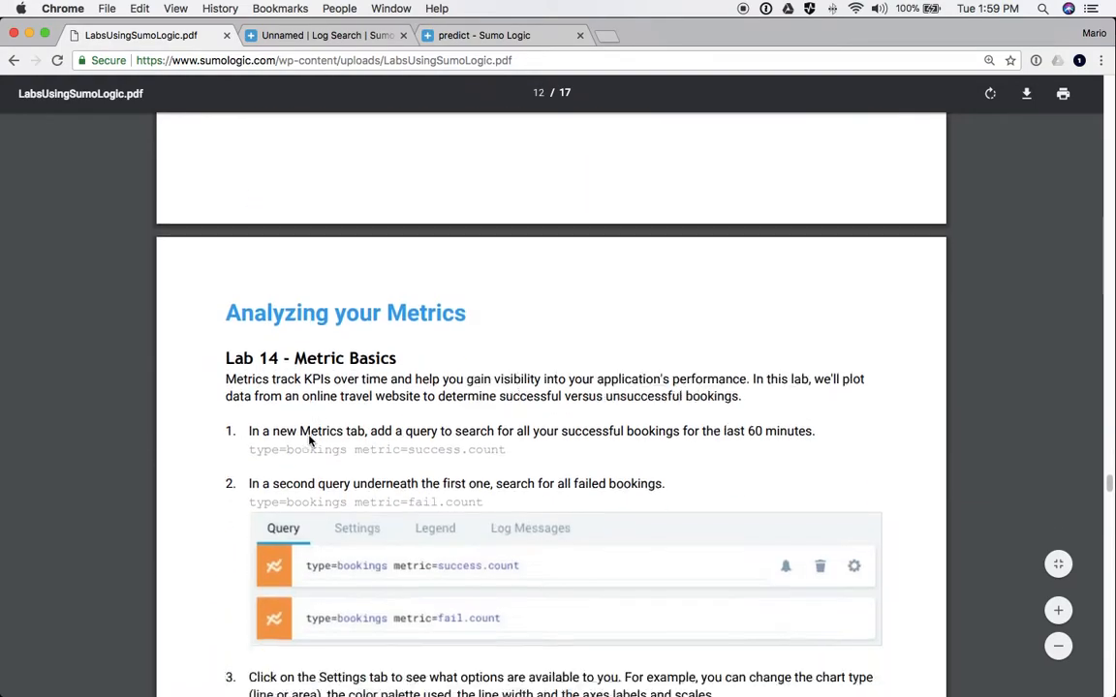
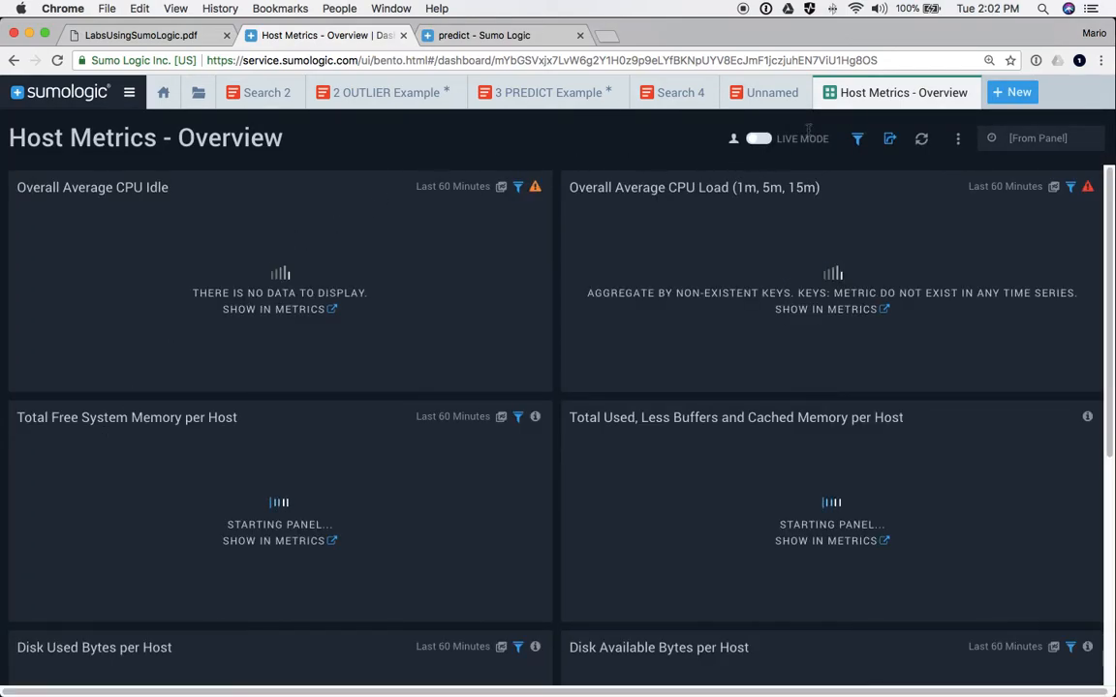
# - Close the empty Host Metrics - Overview dashboard and browse Library to Personal › Apps › Host Metrics - Training Server
pyautogui.click(966, 94)
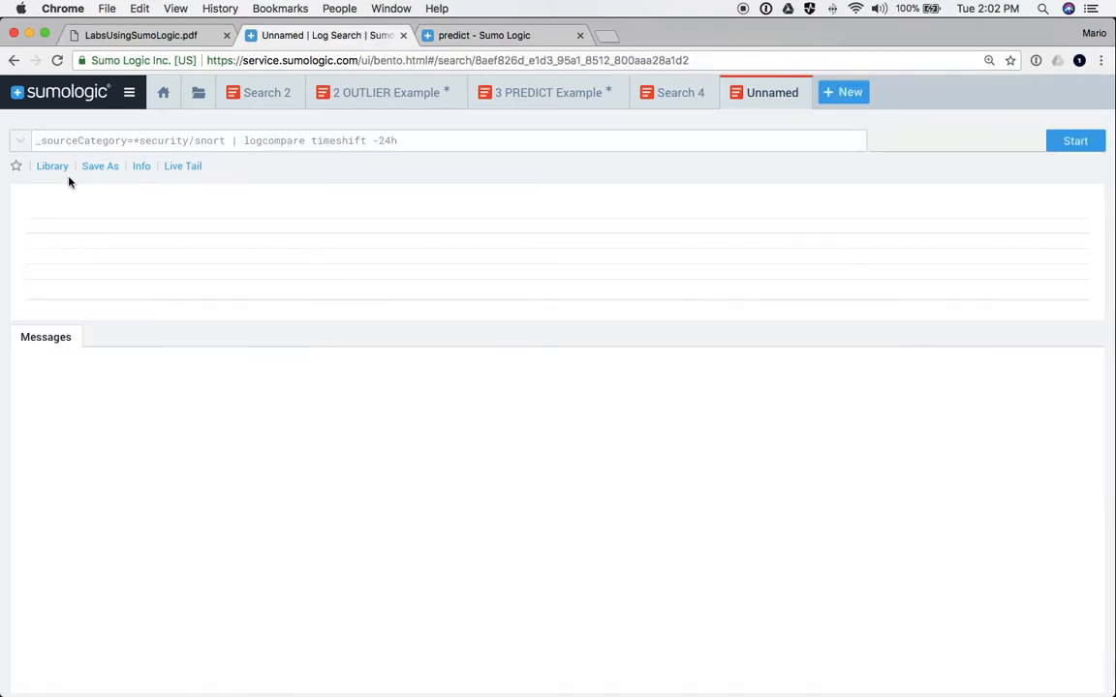
pyautogui.click(163, 95)
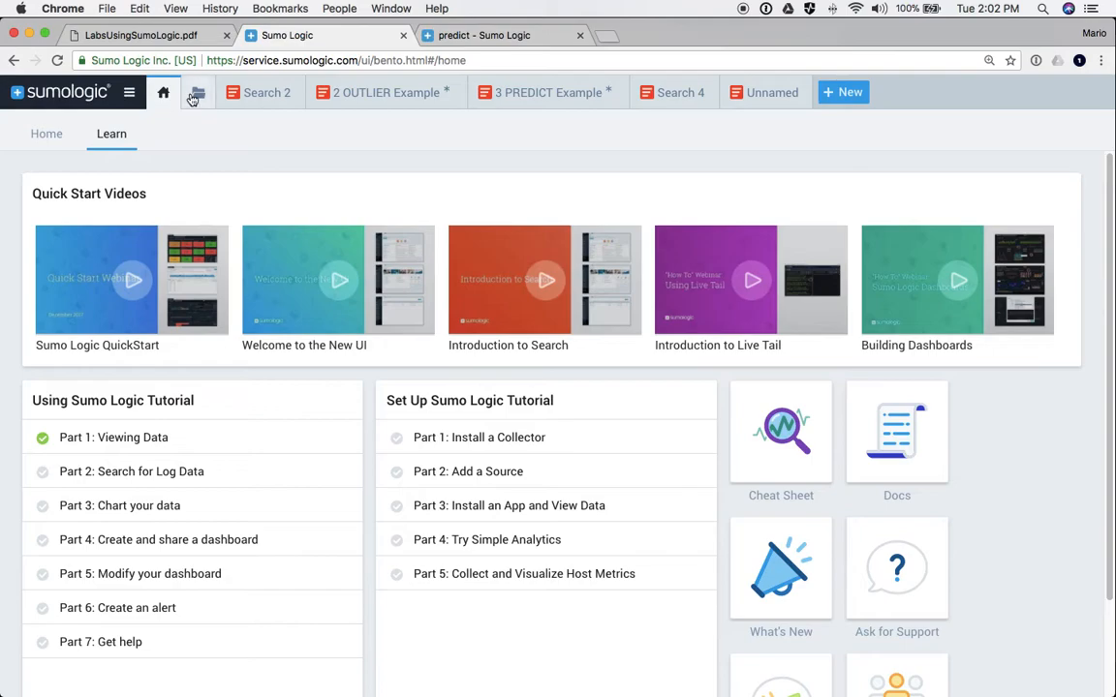
pyautogui.click(196, 95)
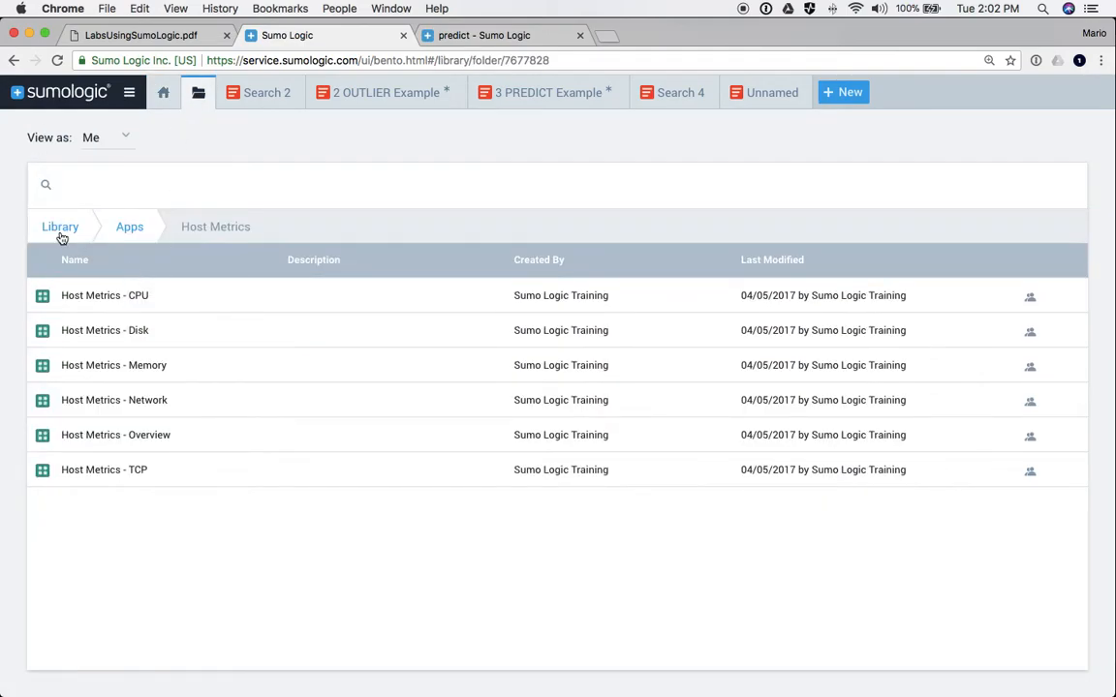
pyautogui.click(60, 231)
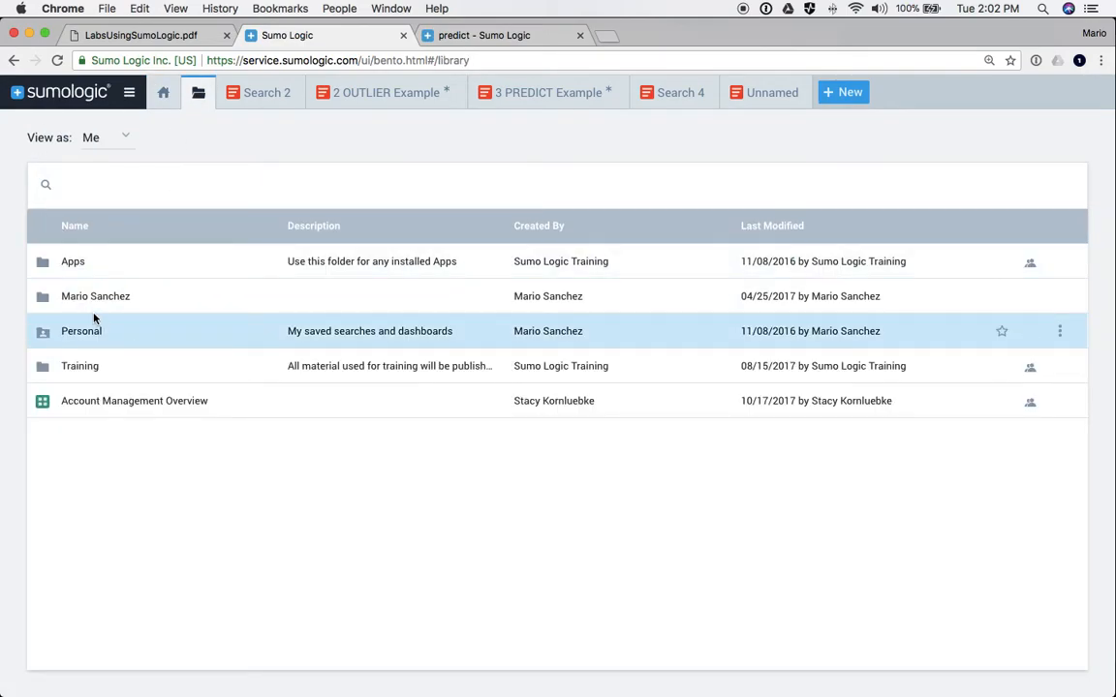
pyautogui.click(81, 332)
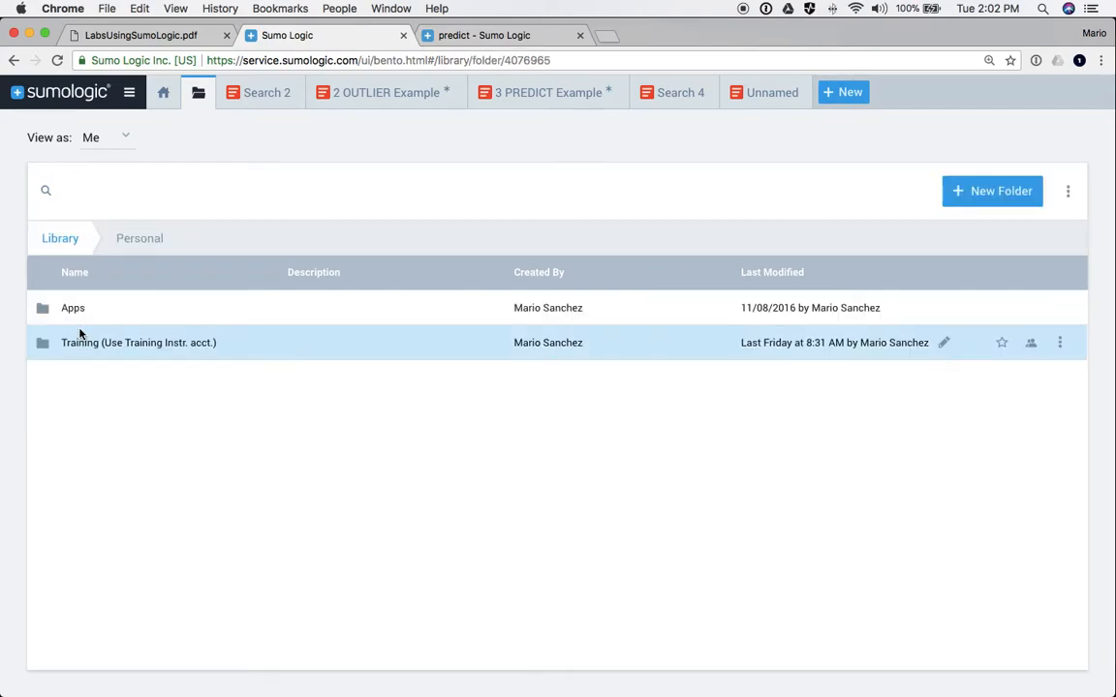
pyautogui.click(76, 308)
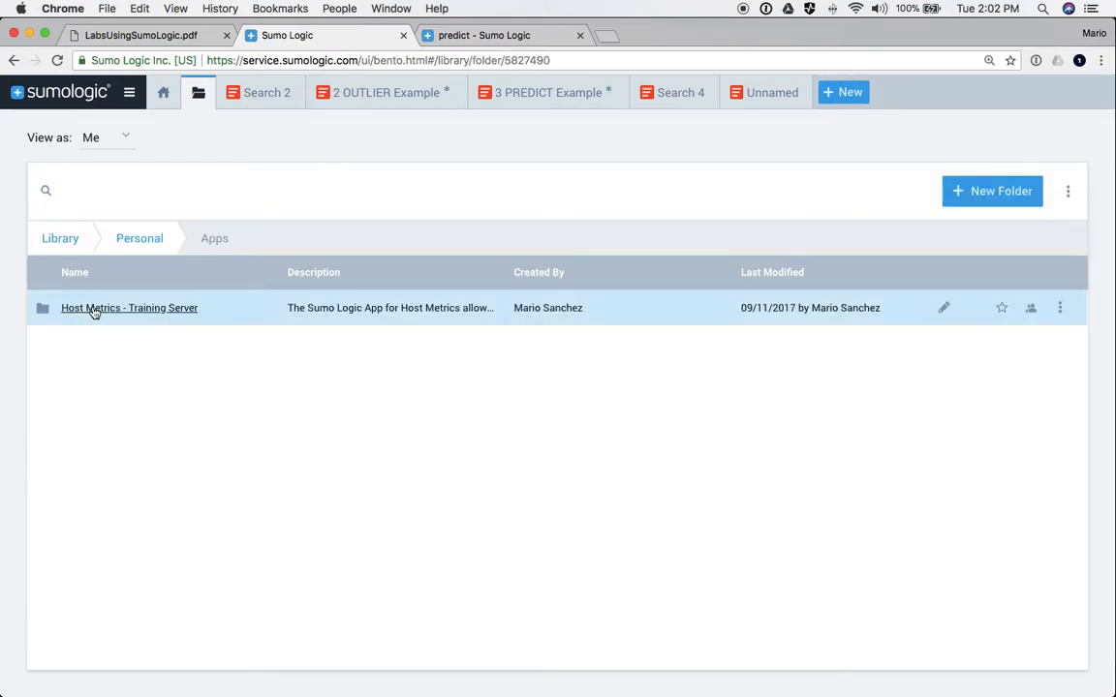
pyautogui.click(93, 309)
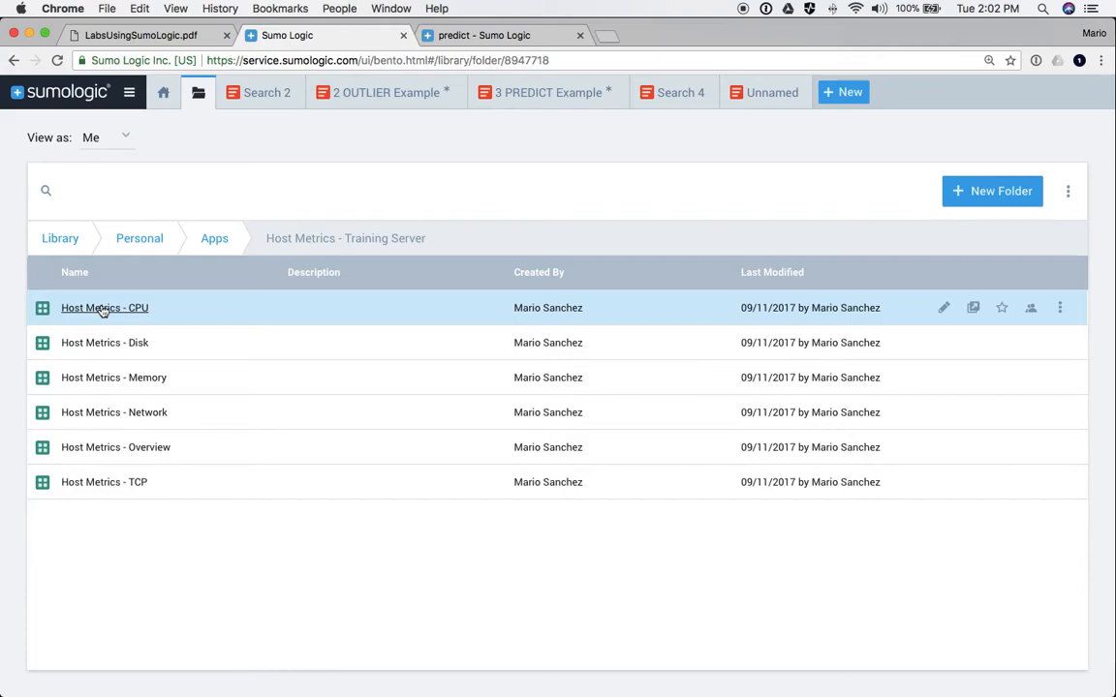
# - Open the Training Server's Host Metrics - Overview dashboard and review its CPU, memory, disk and network charts
pyautogui.click(95, 448)
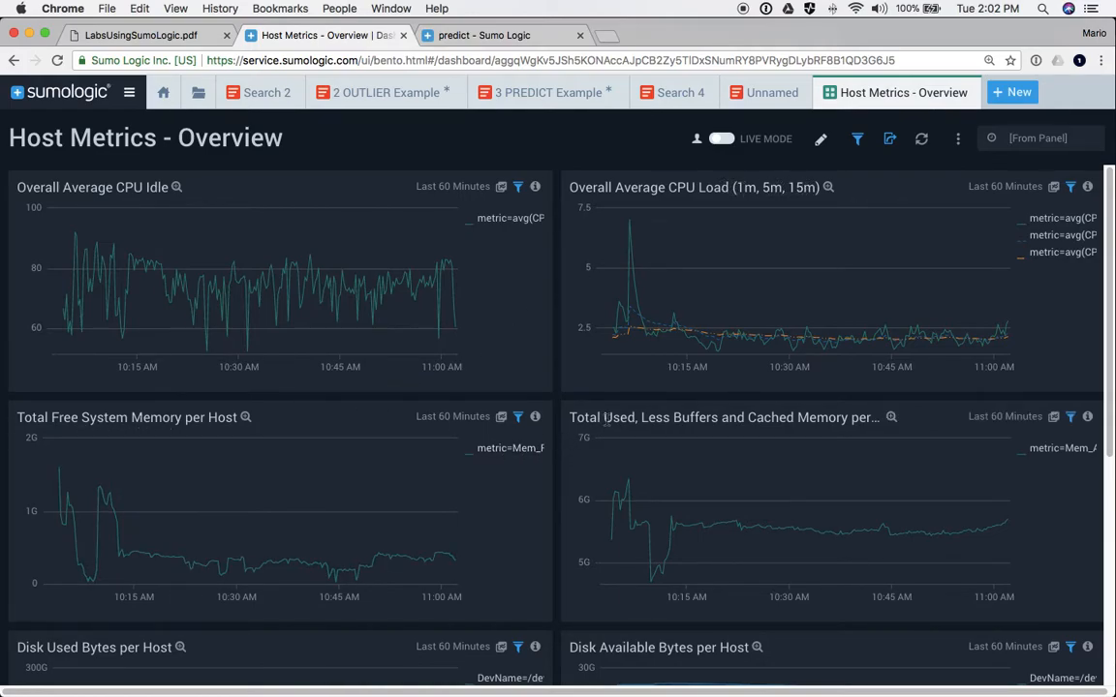
pyautogui.scroll(-5, 753, 474)
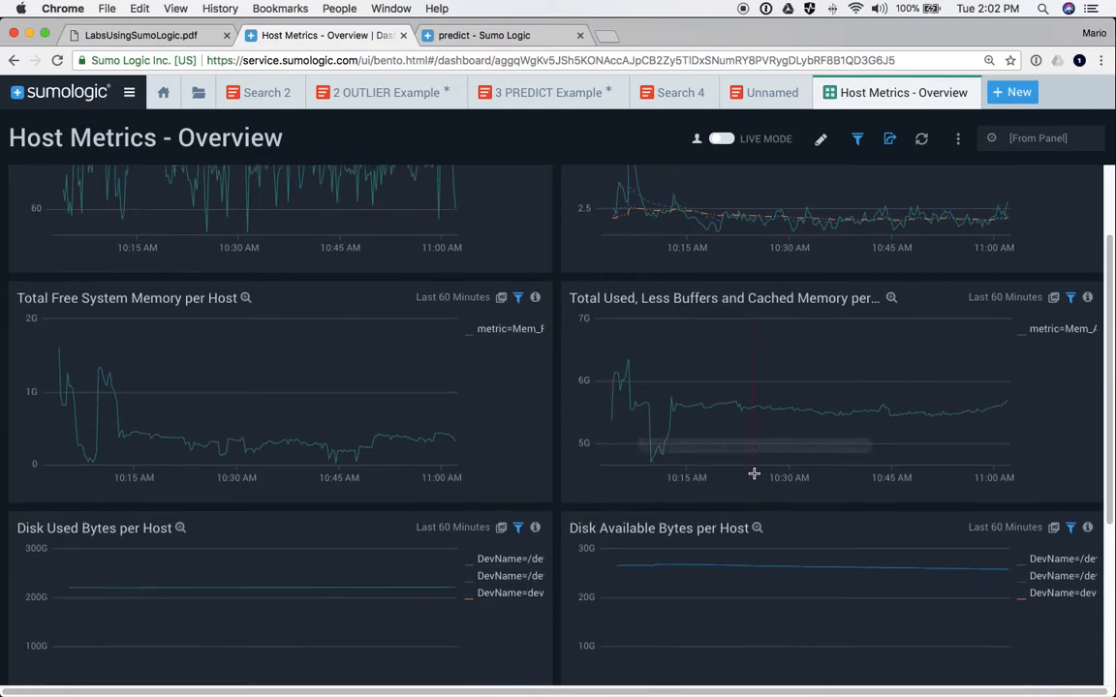
pyautogui.scroll(-2, 155, 479)
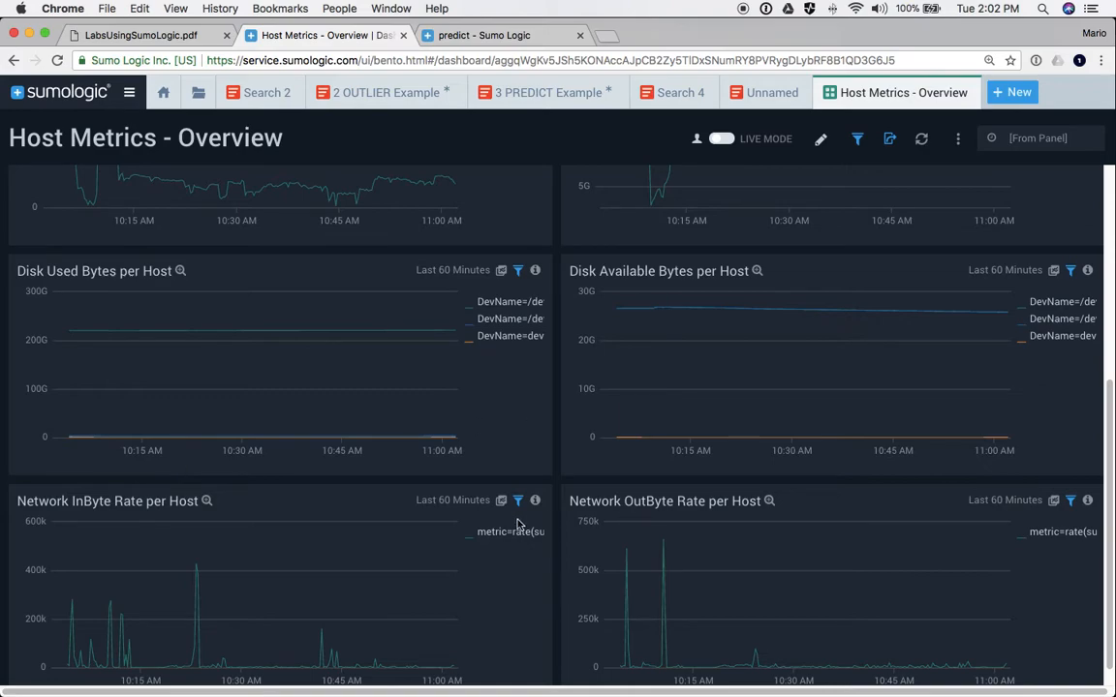
pyautogui.scroll(-1, 474, 524)
pyautogui.scroll(8, 306, 498)
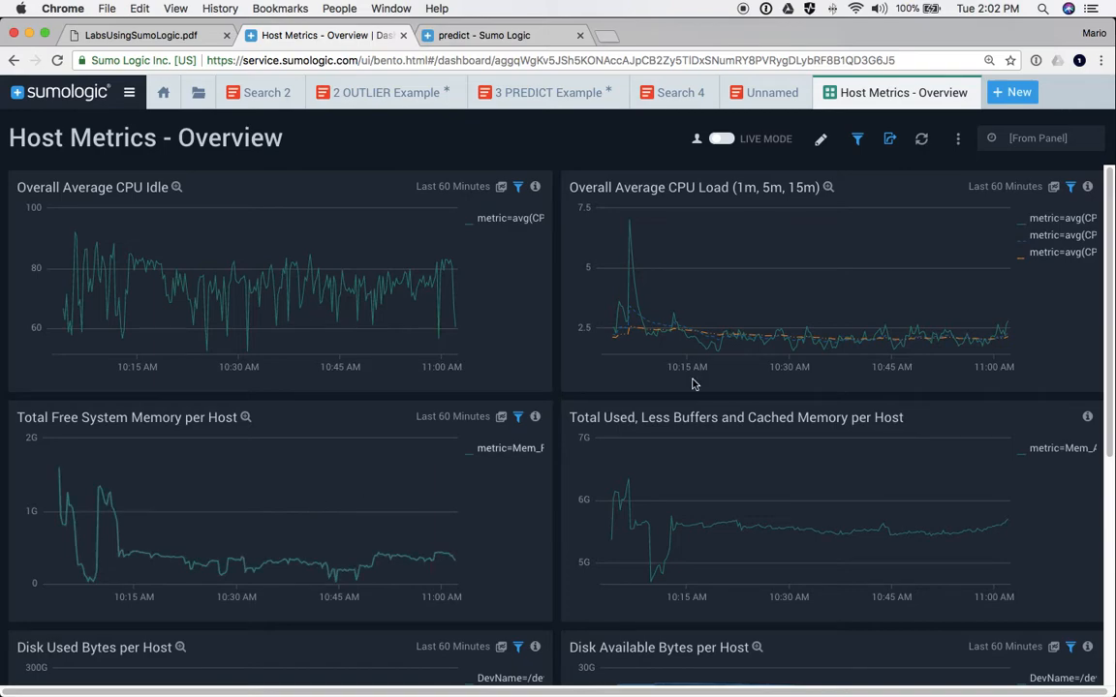
pyautogui.moveTo(653, 282)
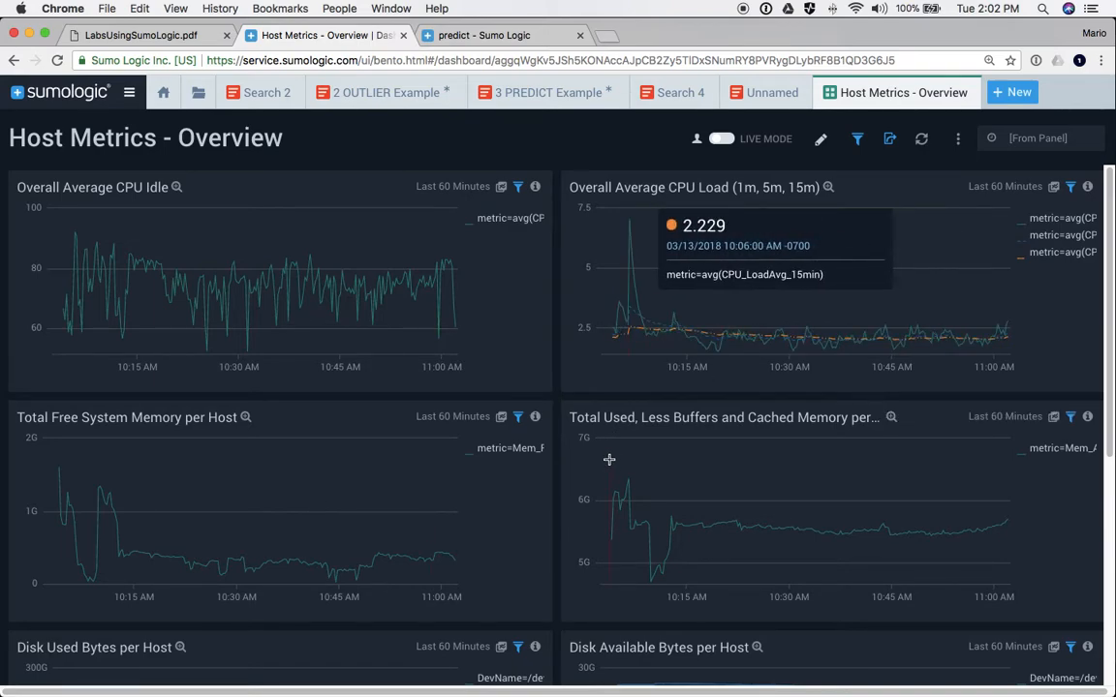
pyautogui.moveTo(615, 513)
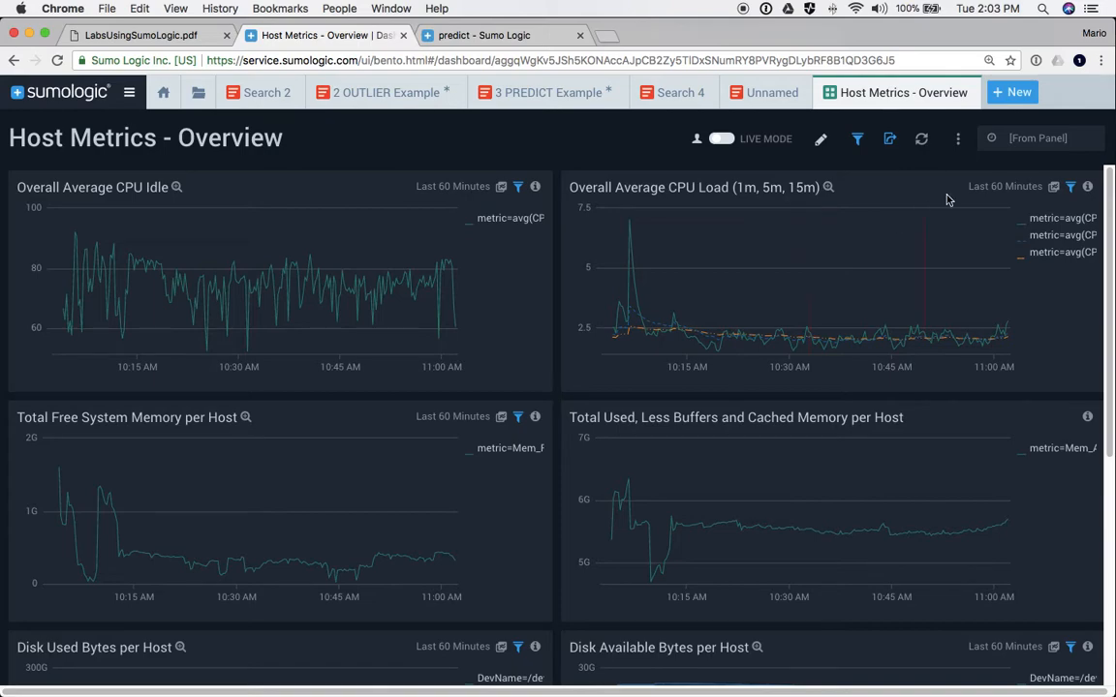
# - Open the Overall Average CPU Load panel in Metrics and highlight its _contentType=HostMetrics and metric=CPU_LoadAvg_1min selectors
pyautogui.click(1055, 188)
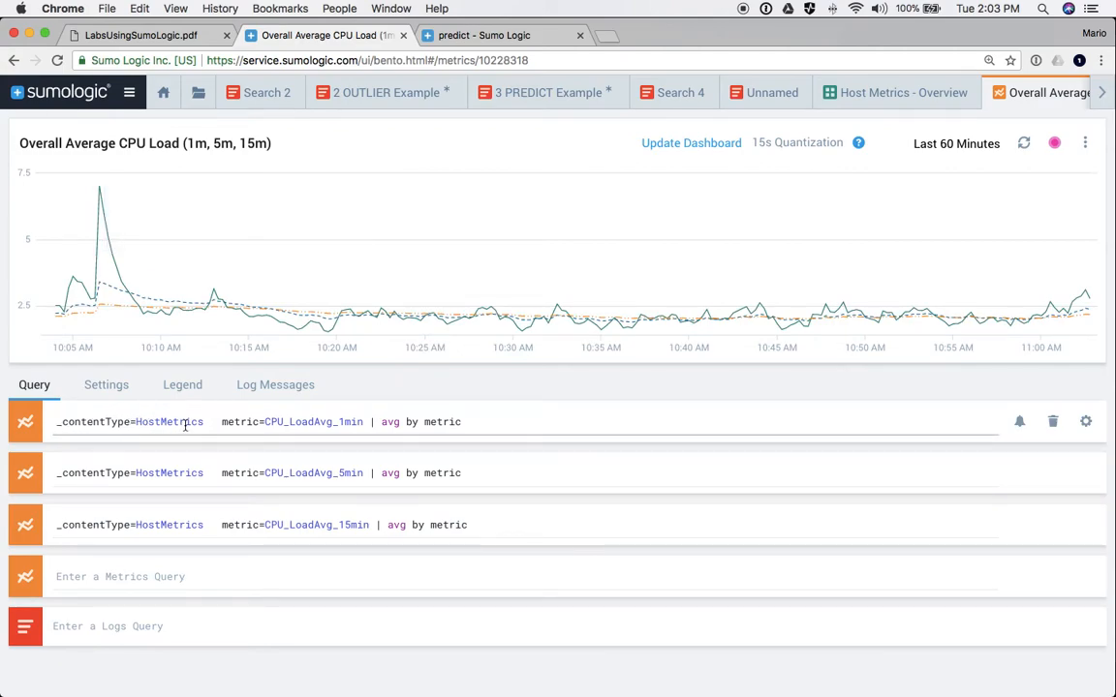
pyautogui.moveTo(206, 423); pyautogui.dragTo(58, 423)
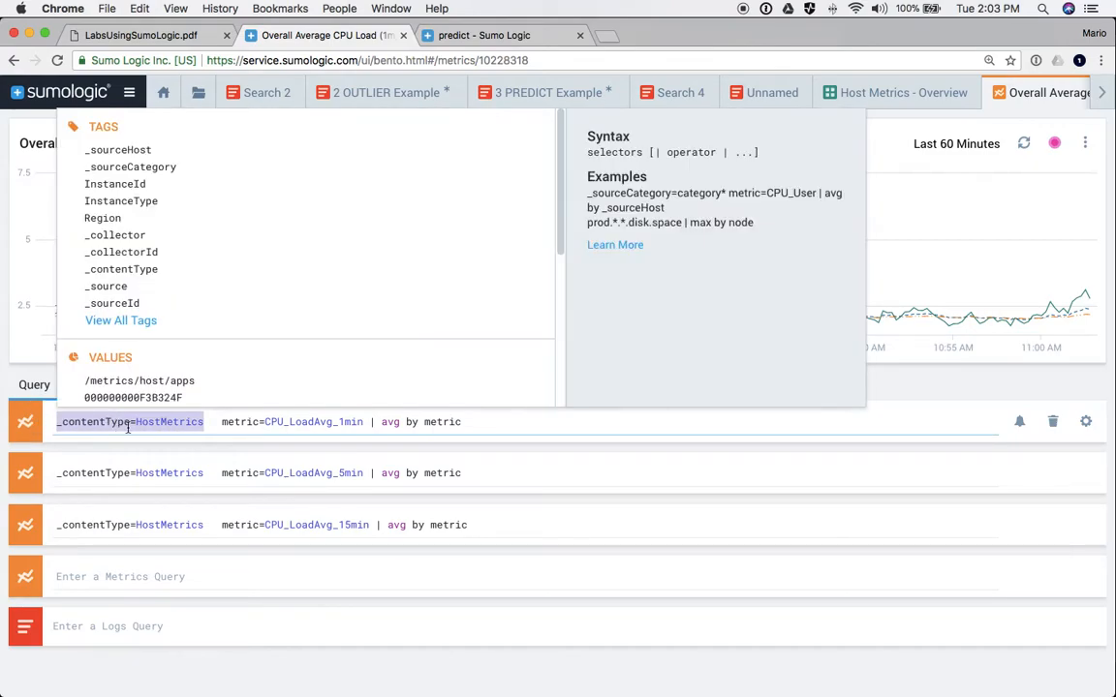
pyautogui.click(200, 423)
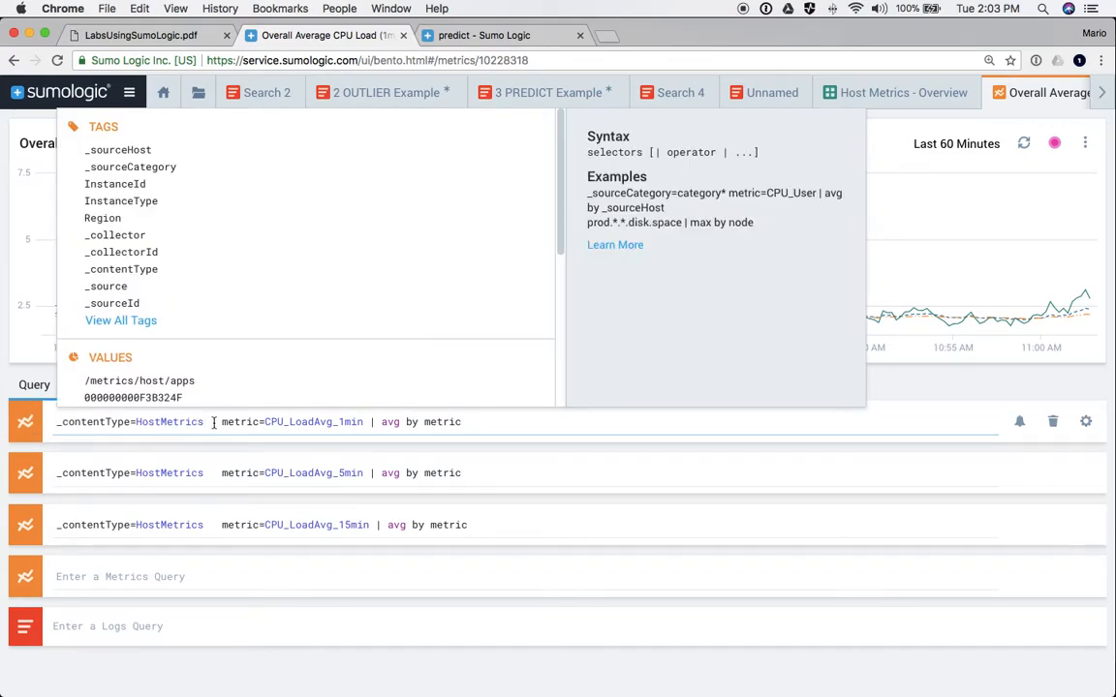
pyautogui.moveTo(222, 423); pyautogui.dragTo(364, 424)
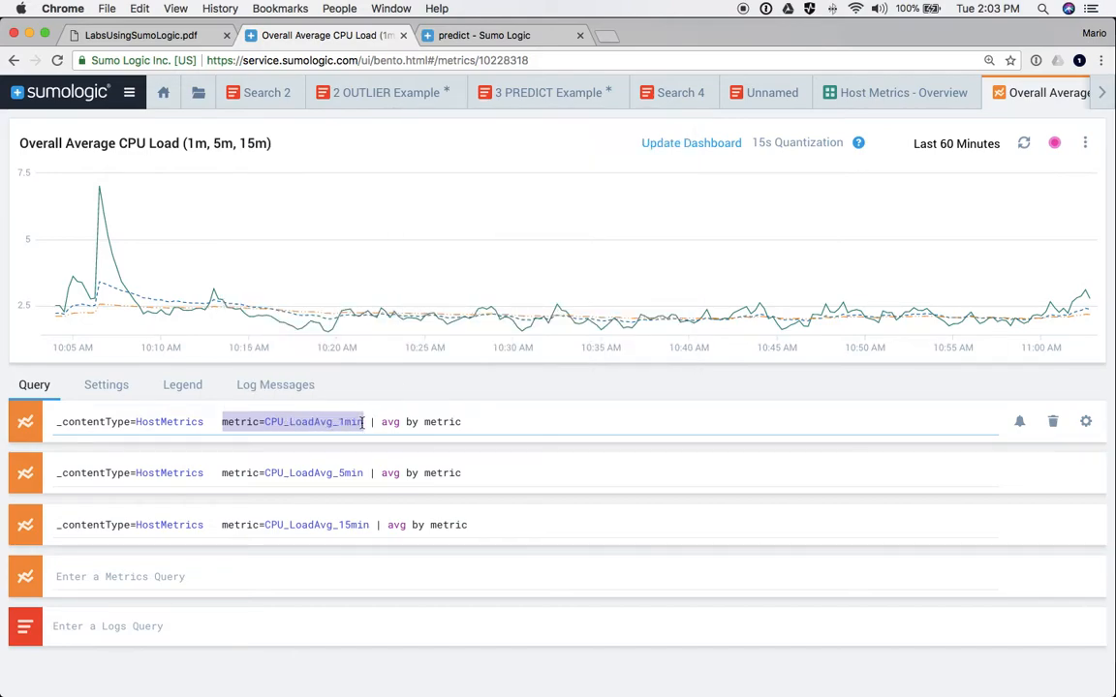
pyautogui.click(371, 424)
# - Highlight the avg by metric aggregation, move through the second CPU load query, and open the New menu
pyautogui.click(397, 421)
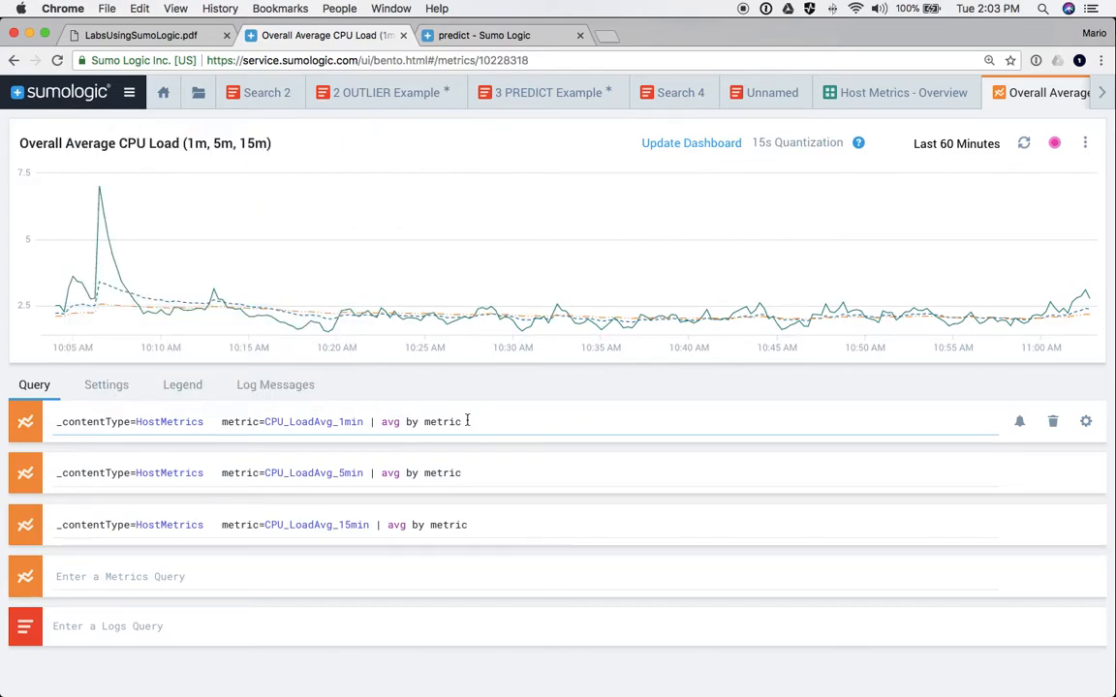
pyautogui.moveTo(467, 422); pyautogui.dragTo(383, 423)
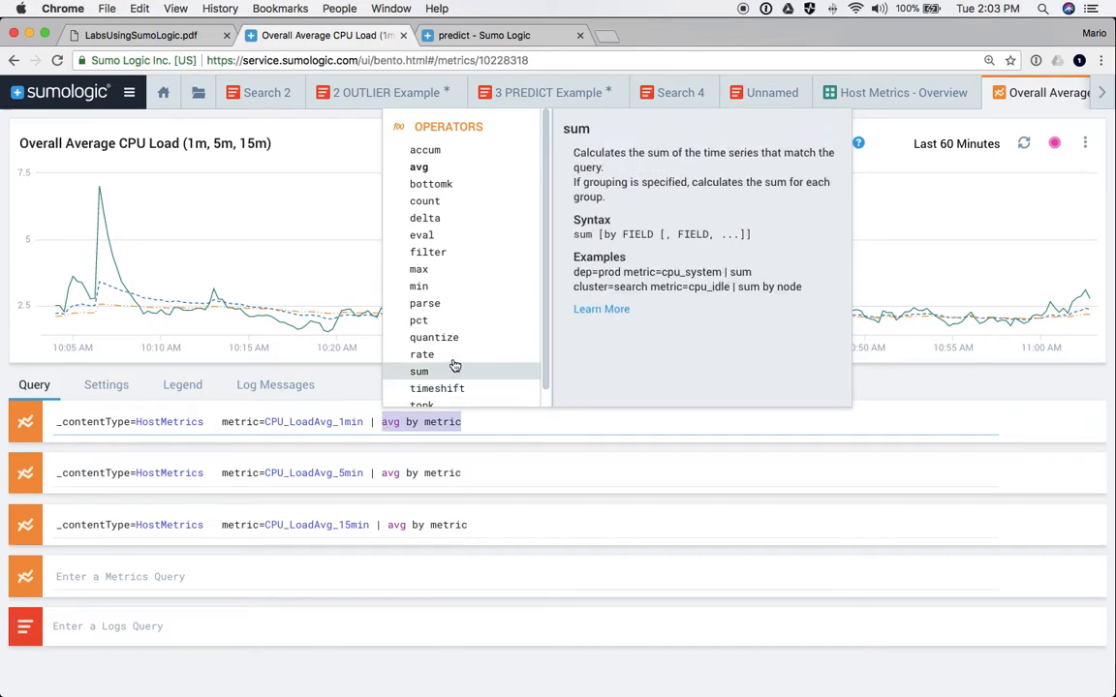
pyautogui.scroll(-1, 446, 360)
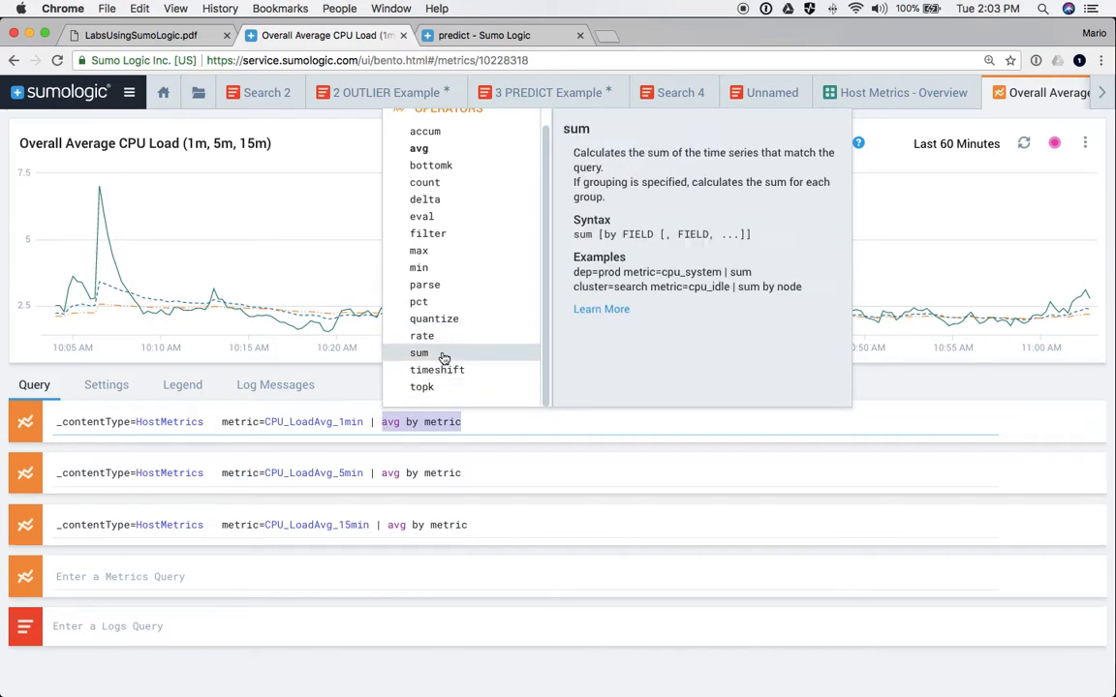
pyautogui.click(487, 426)
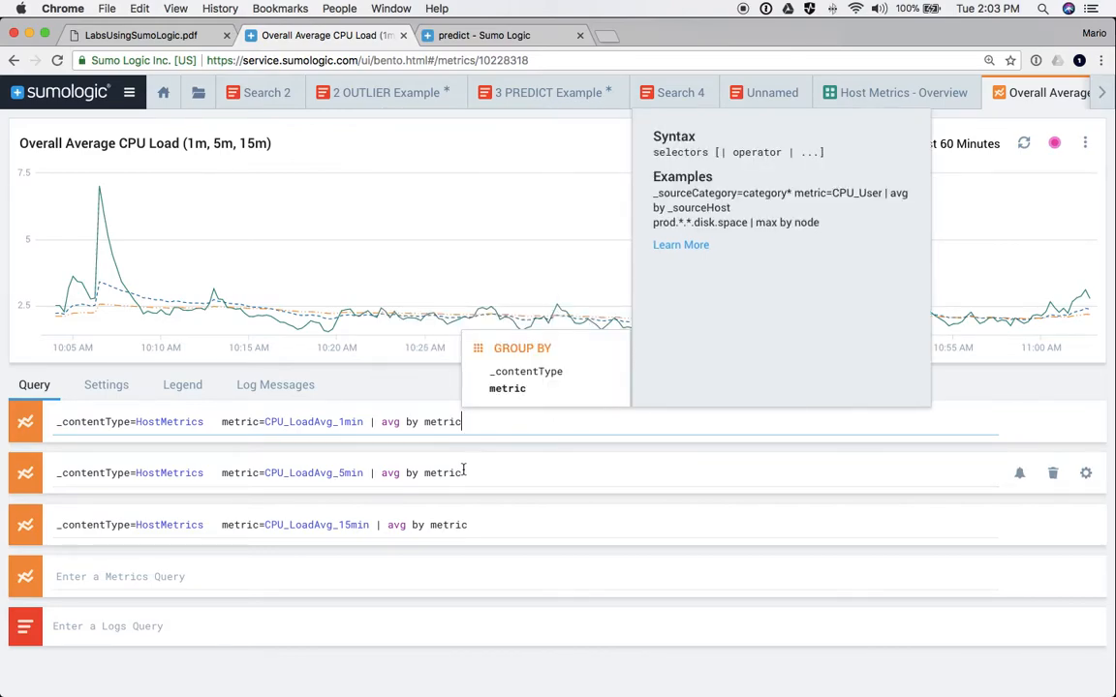
pyautogui.click(470, 473)
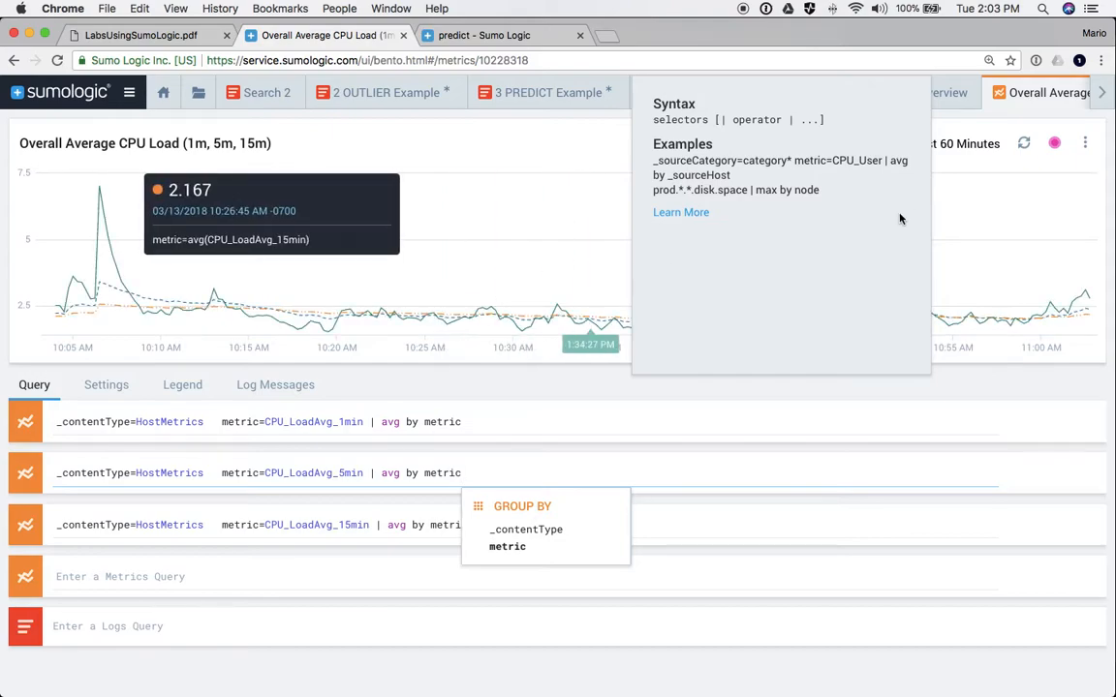
pyautogui.hscroll(2, 1026, 107)
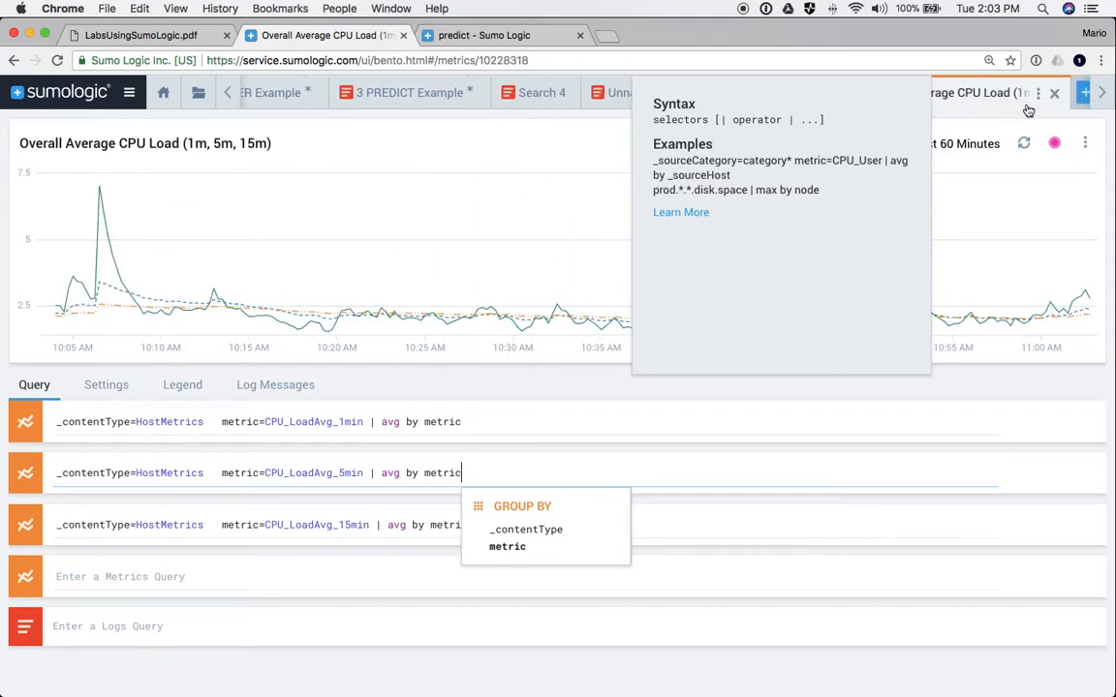
pyautogui.click(1077, 93)
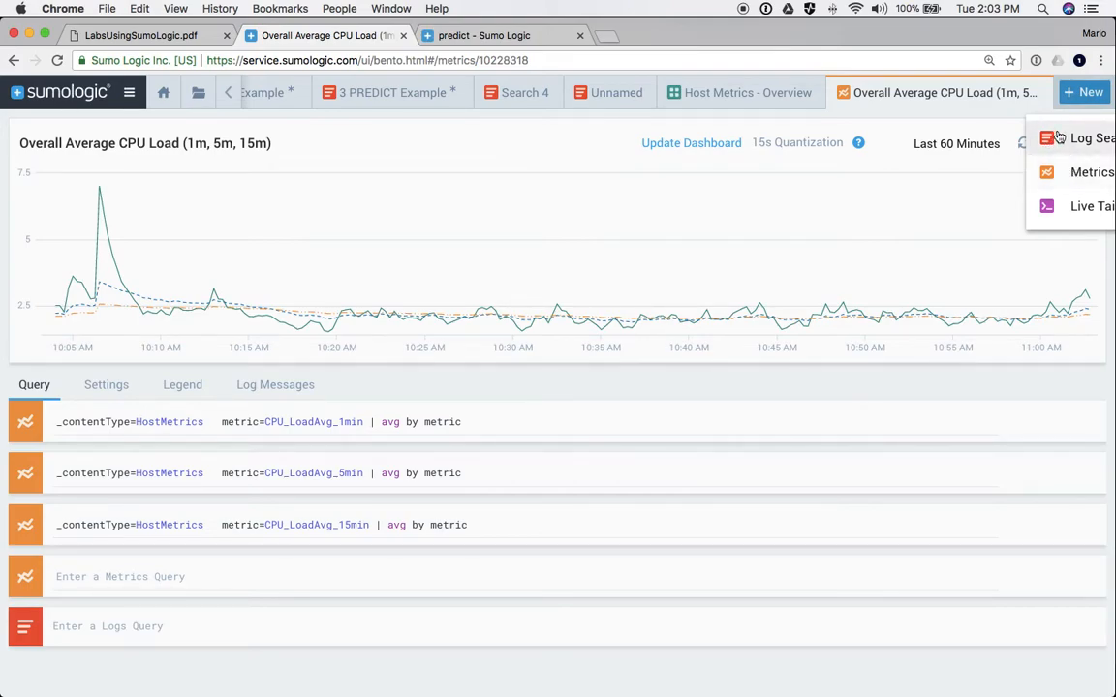
# - Create a new Metrics search running type=bookings metric=success.count, then start a second query row
pyautogui.click(1077, 180)
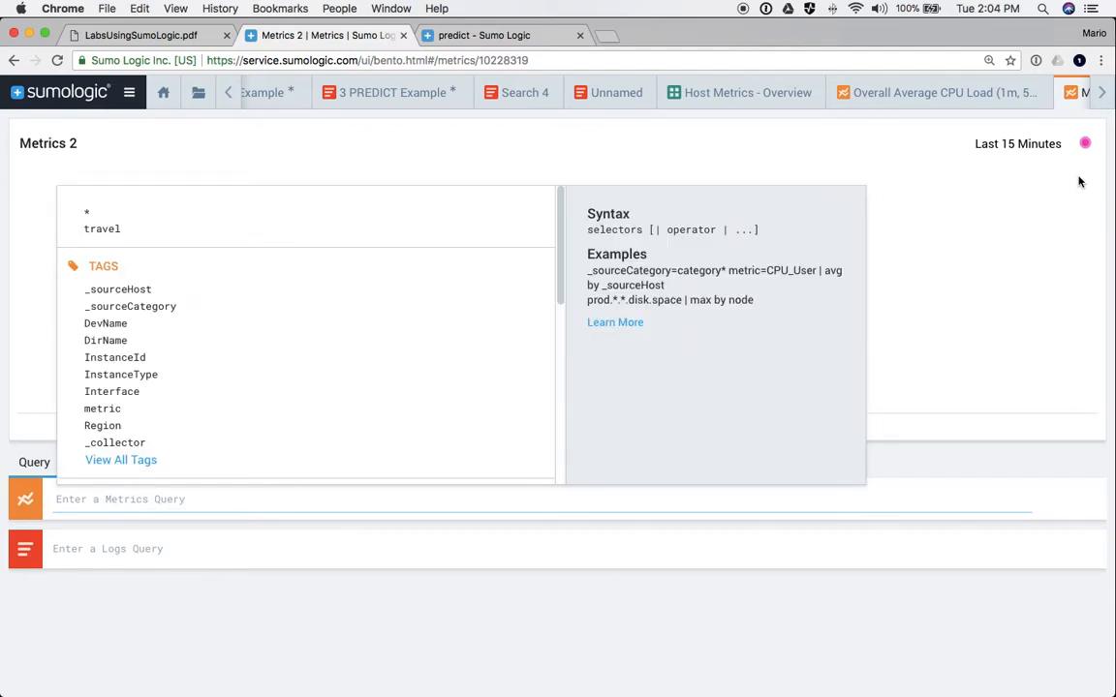
pyautogui.click(344, 550)
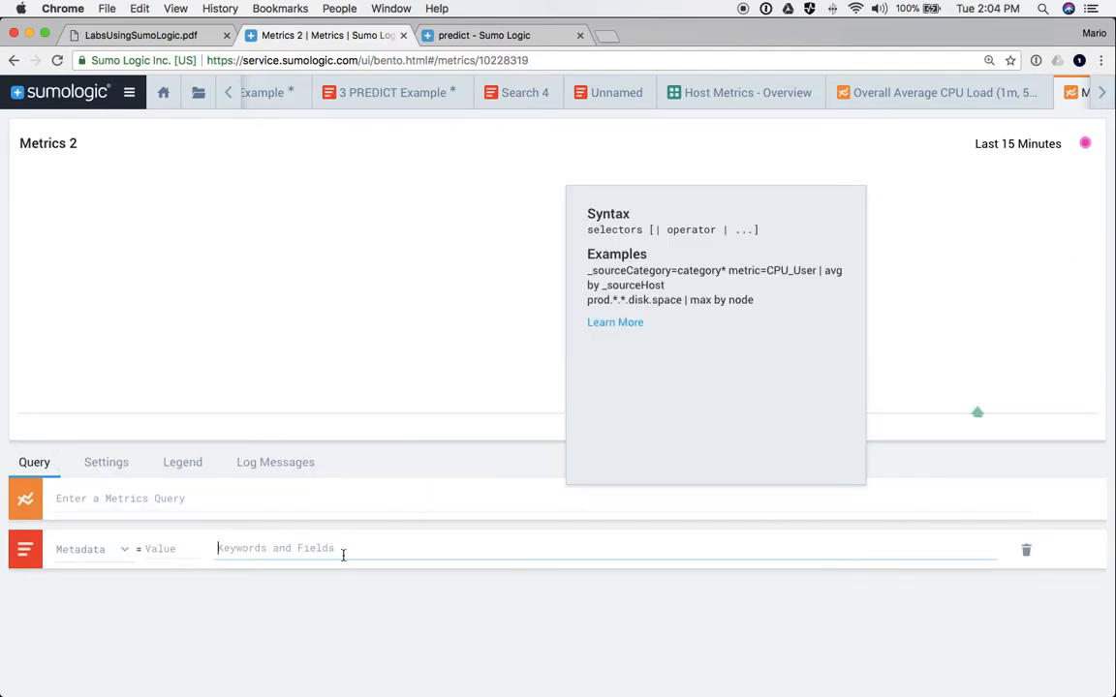
pyautogui.click(118, 496)
pyautogui.click(111, 497)
pyautogui.write('type=bookings metric=success.count')
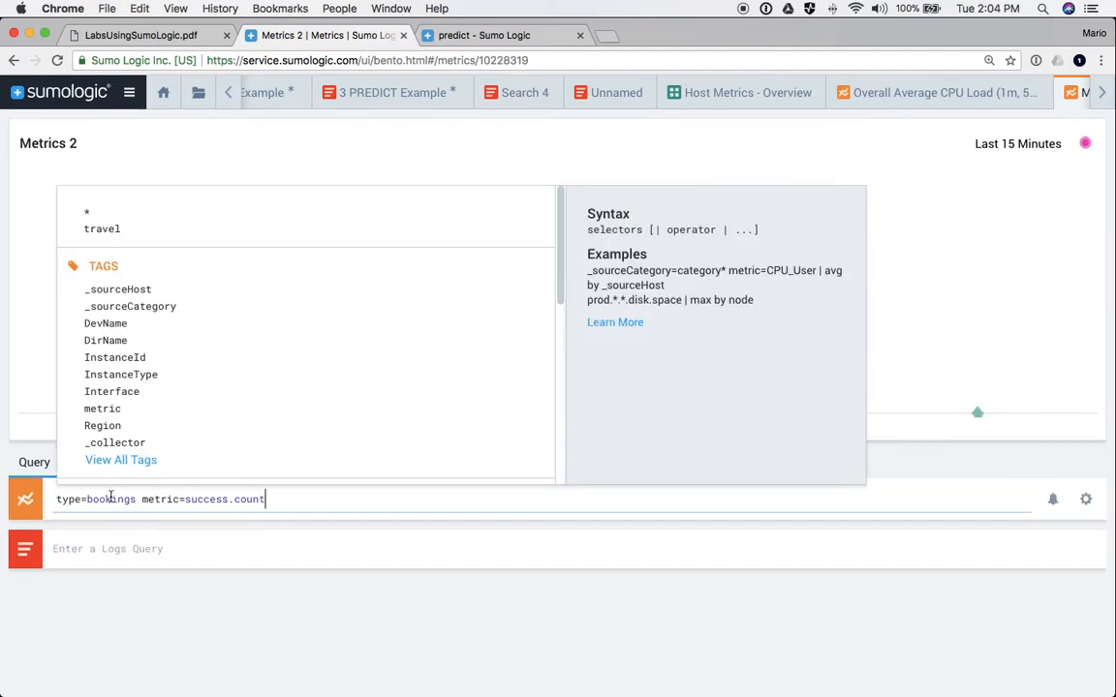
pyautogui.press('Return')
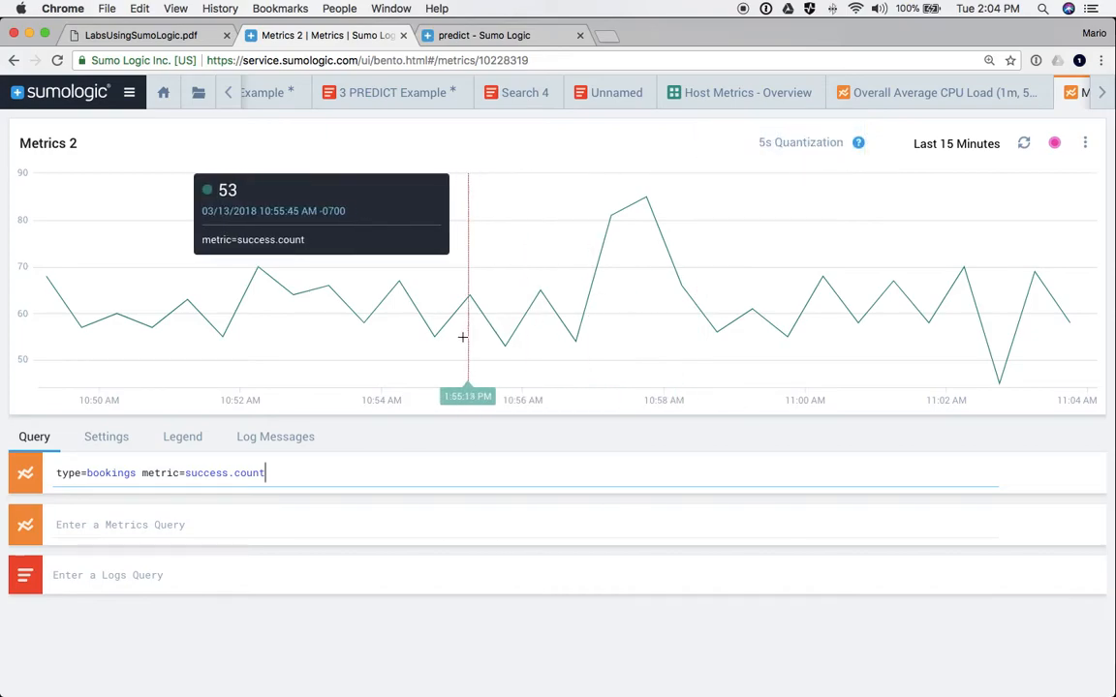
pyautogui.click(114, 521)
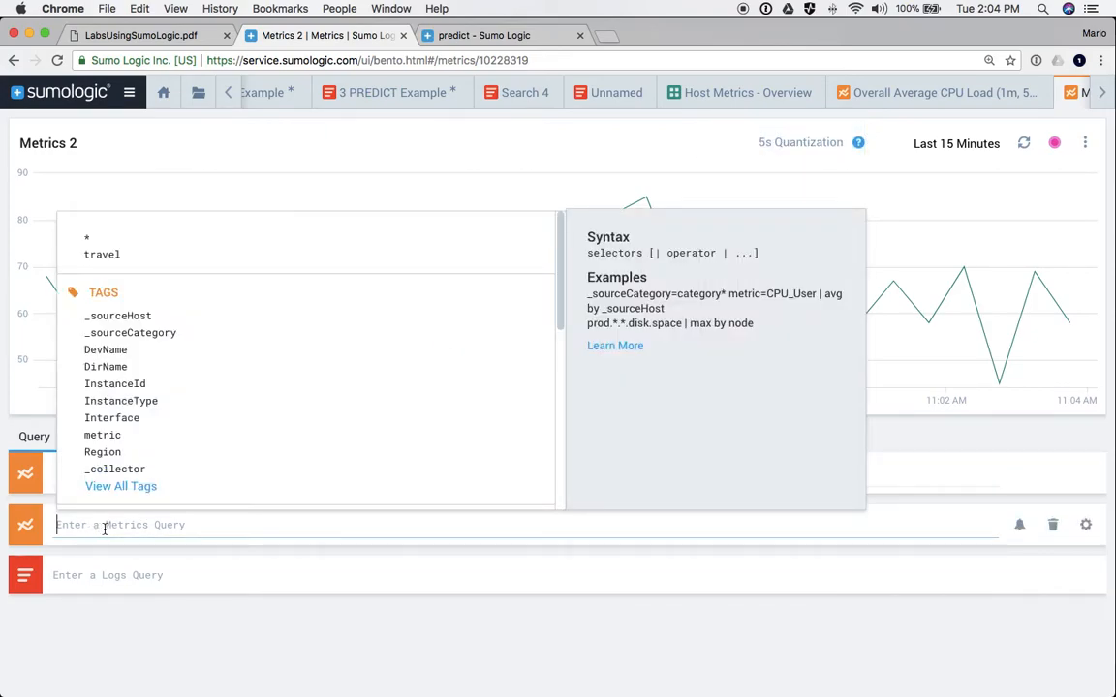
# - Build the second query as type=bookings metric=fail.count and run both queries
pyautogui.write('typ')
pyautogui.press('Return')
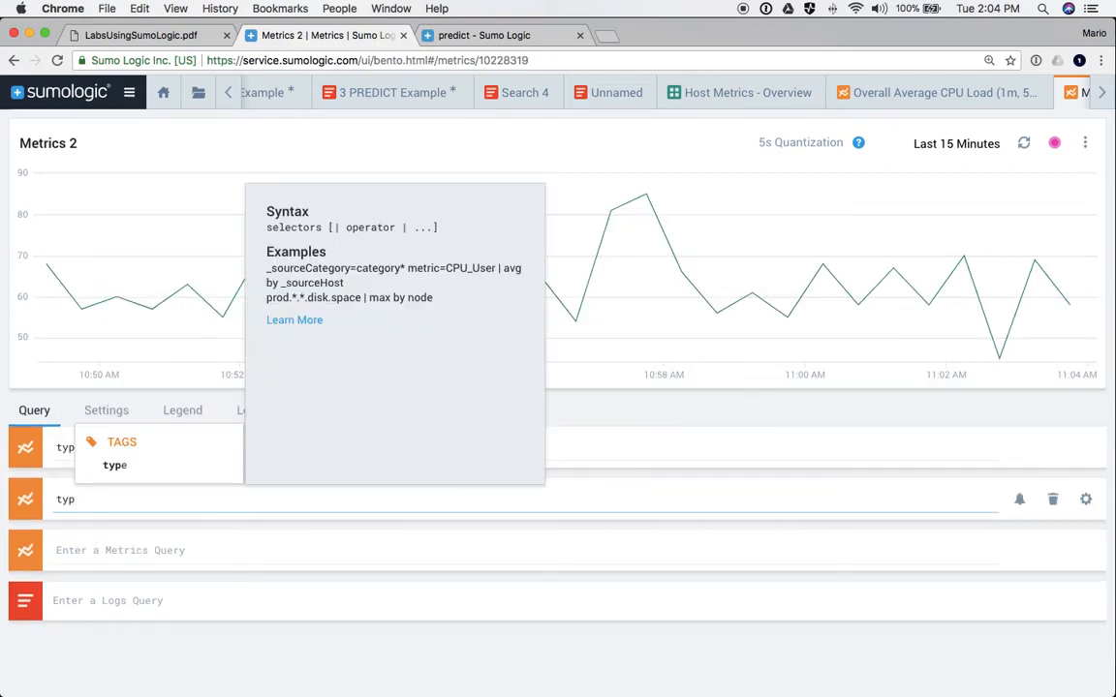
pyautogui.click(115, 468)
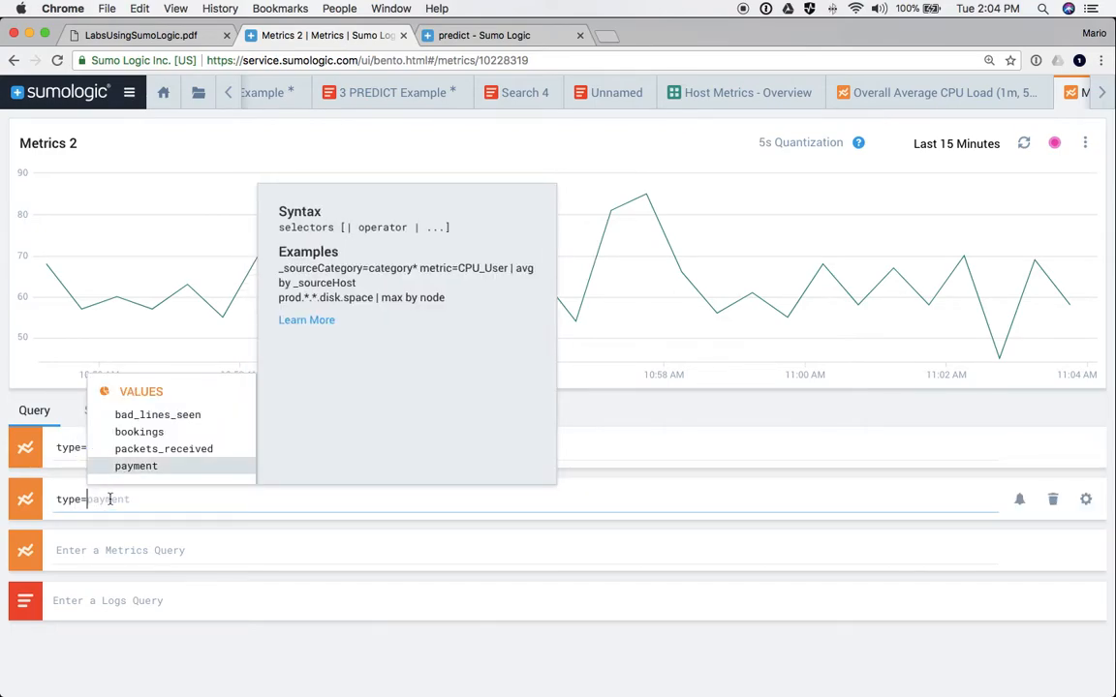
pyautogui.click(118, 432)
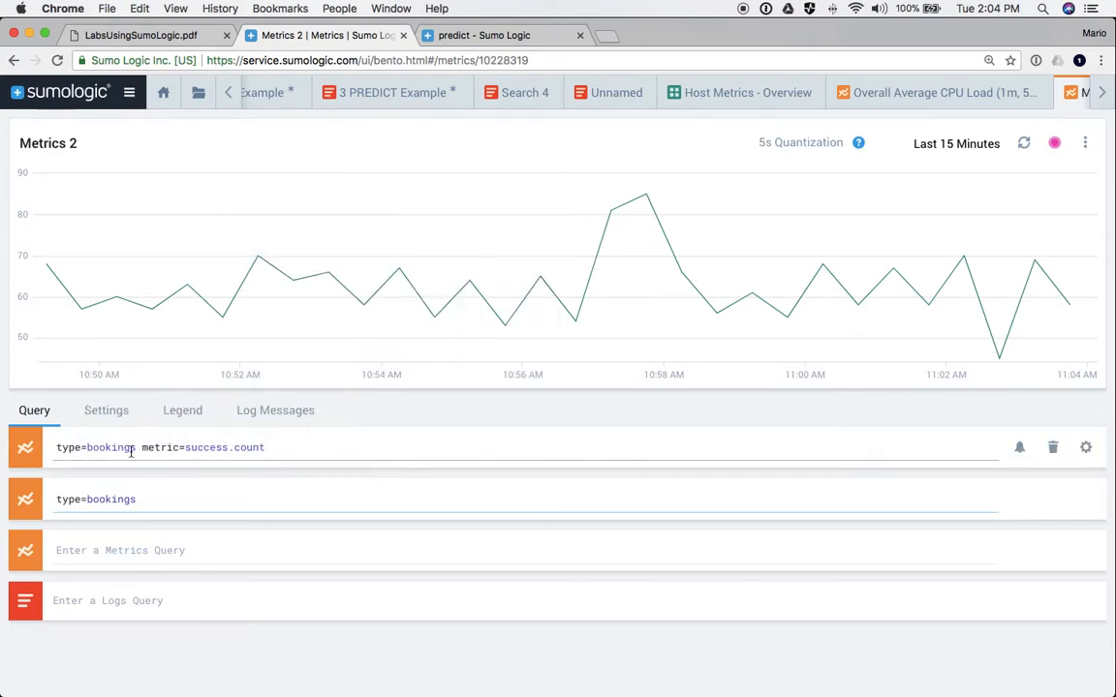
pyautogui.write('me')
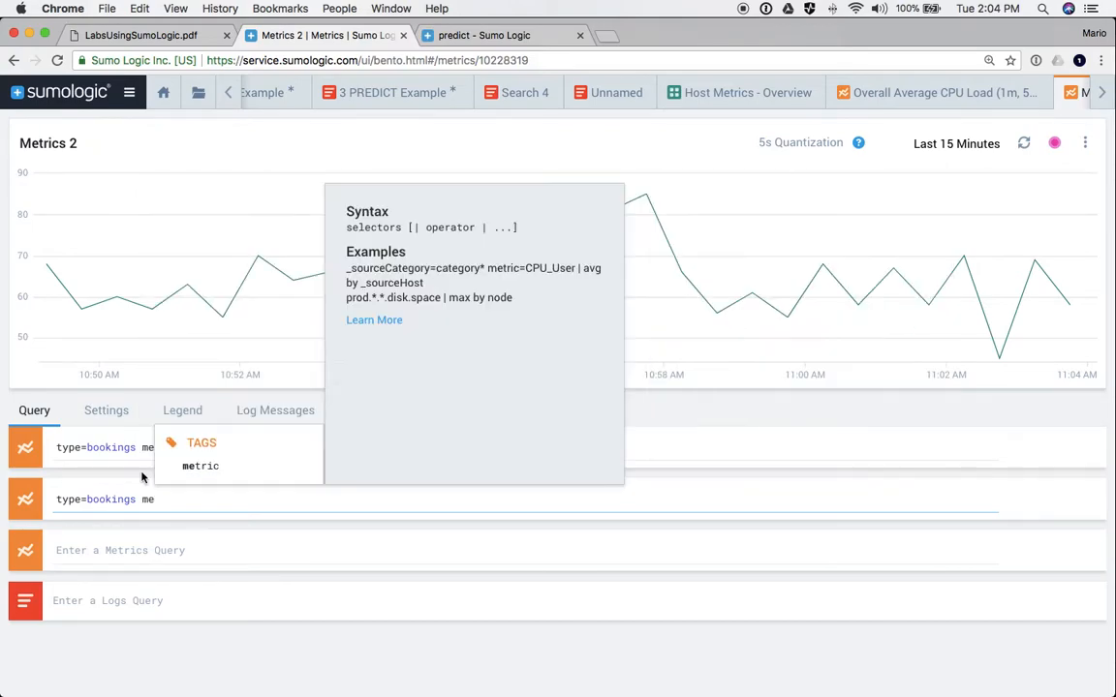
pyautogui.click(190, 468)
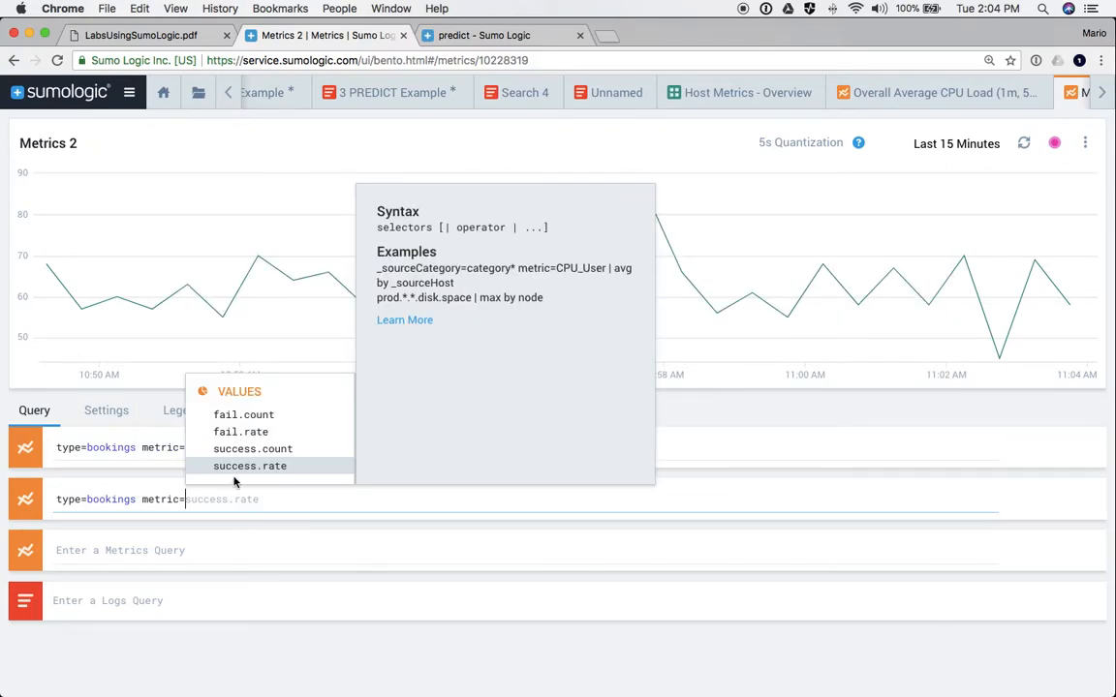
pyautogui.click(234, 415)
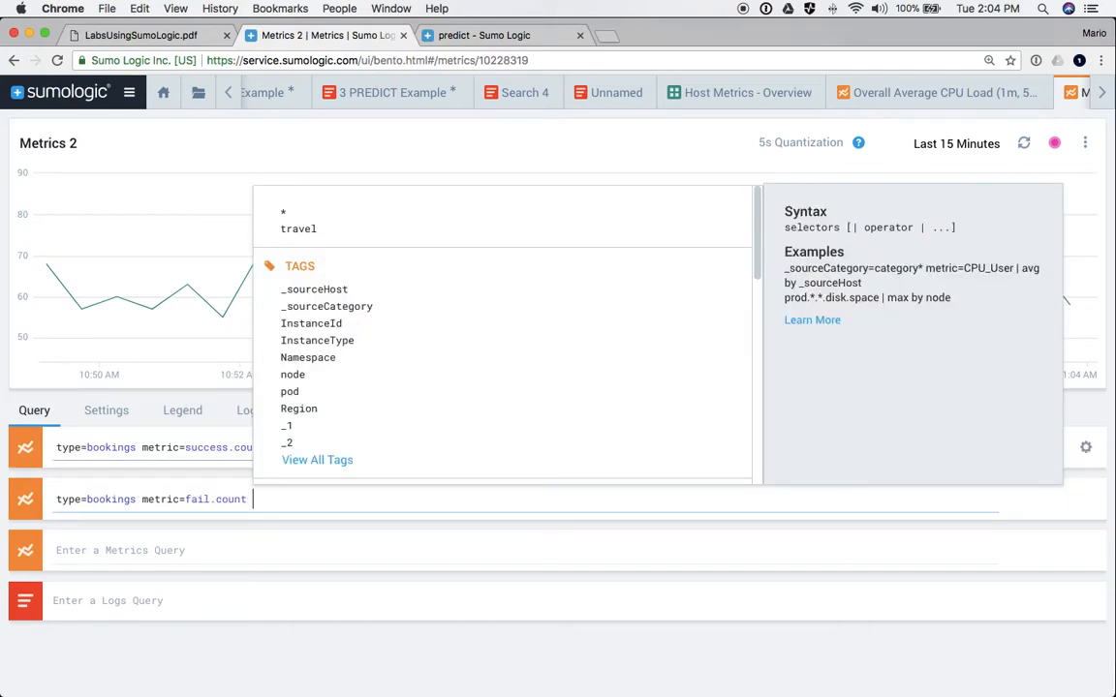
pyautogui.press('Return')
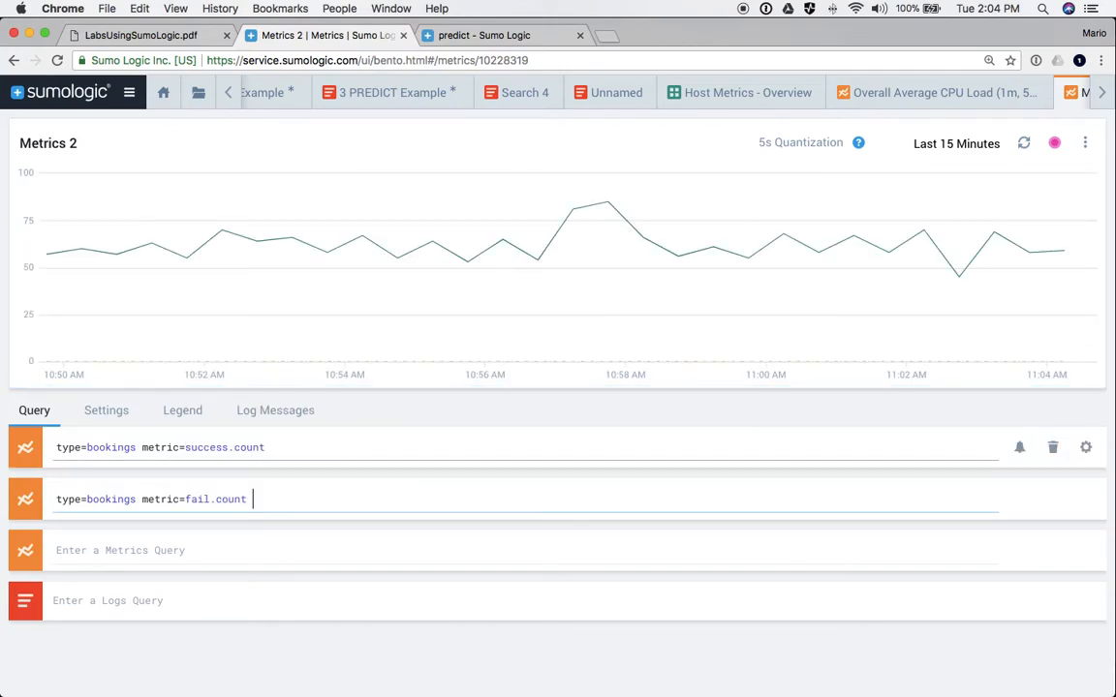
# - Toggle the fail.count and success.count series off and back on in the chart
pyautogui.moveTo(150, 363)
pyautogui.click(29, 511)
pyautogui.click(30, 510)
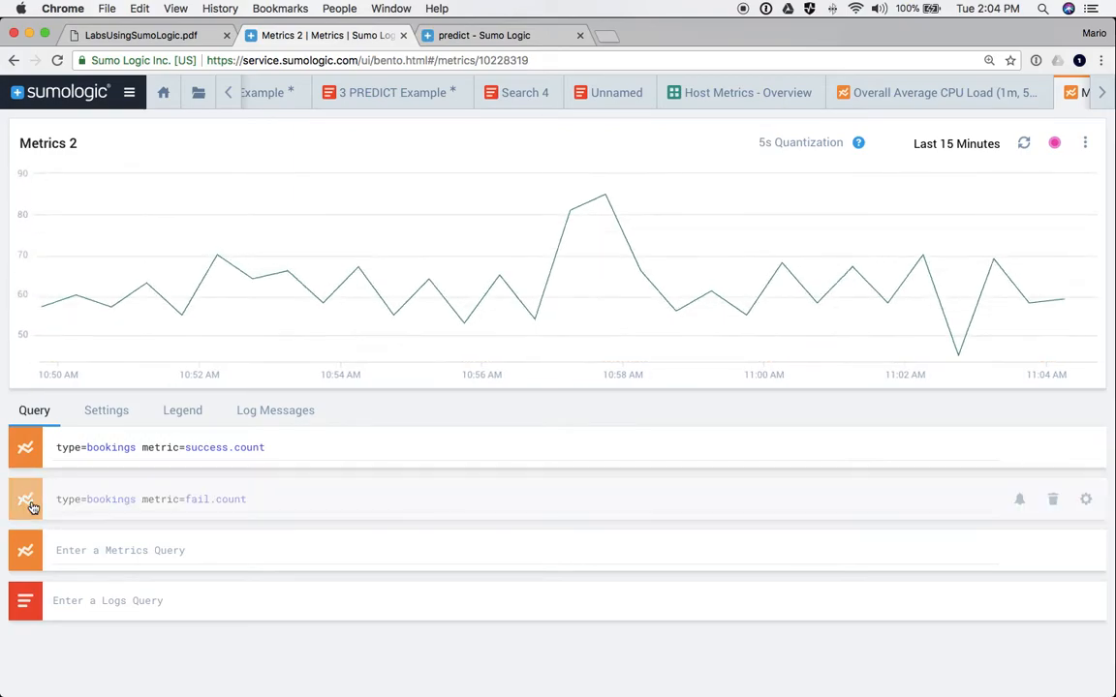
pyautogui.click(29, 453)
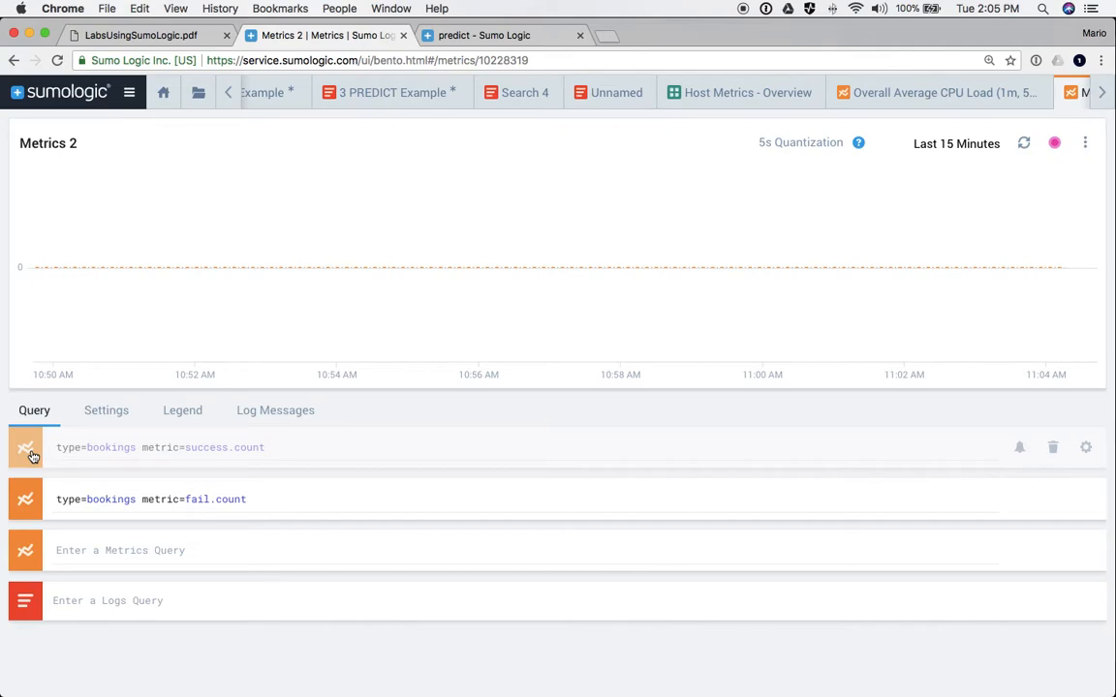
pyautogui.click(25, 452)
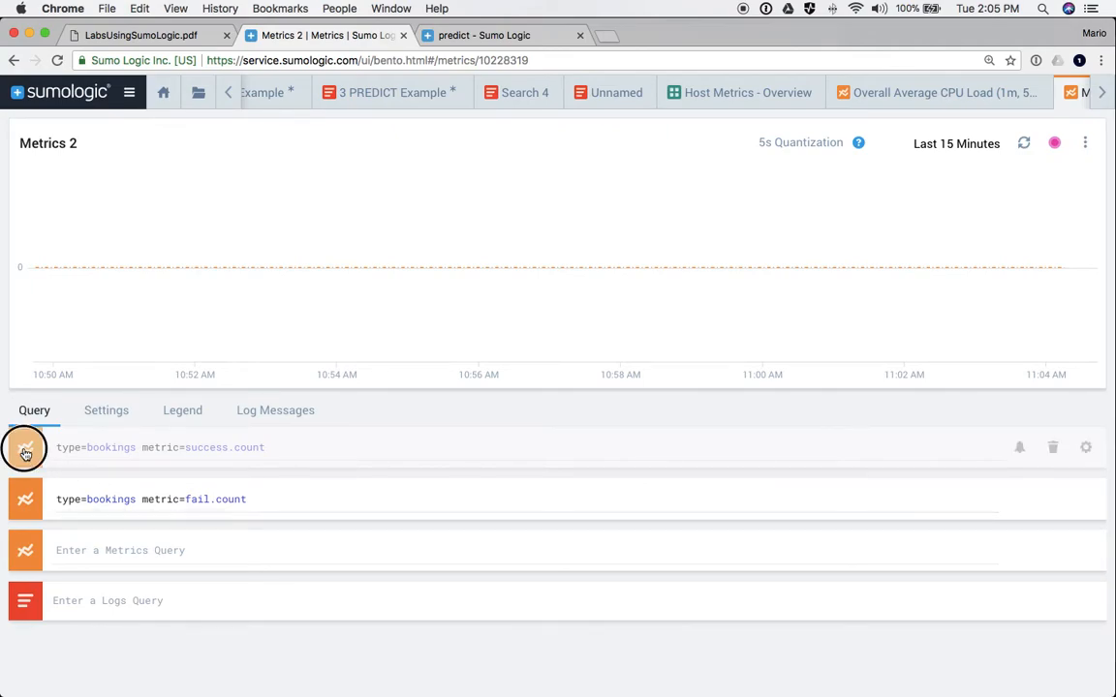
pyautogui.click(25, 499)
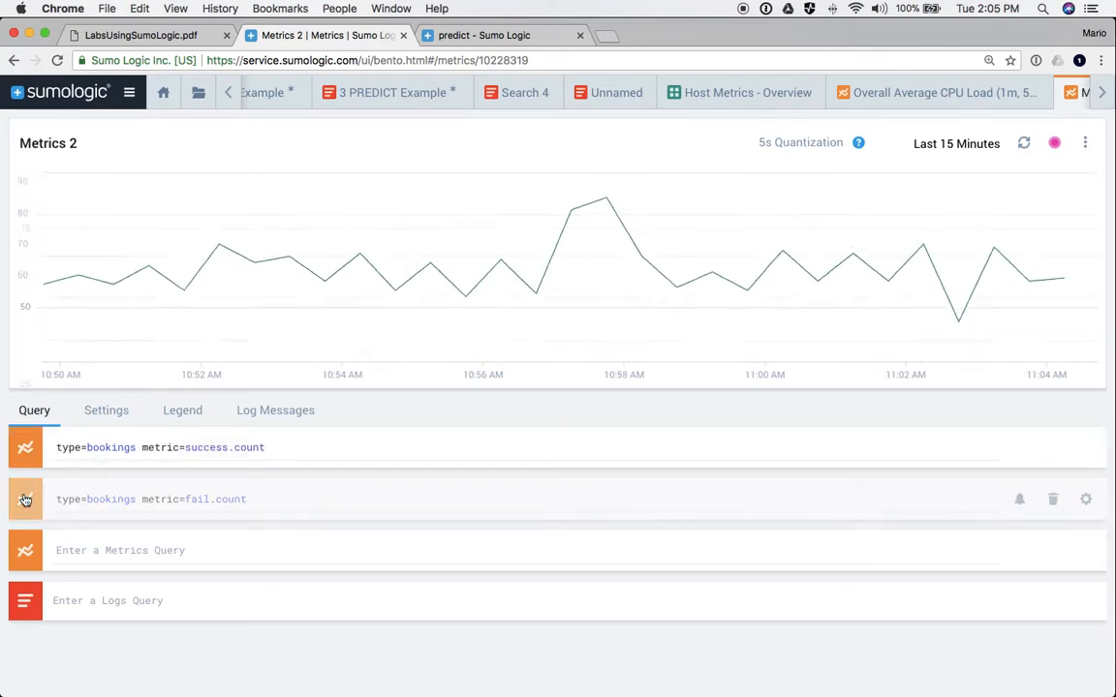
pyautogui.click(25, 498)
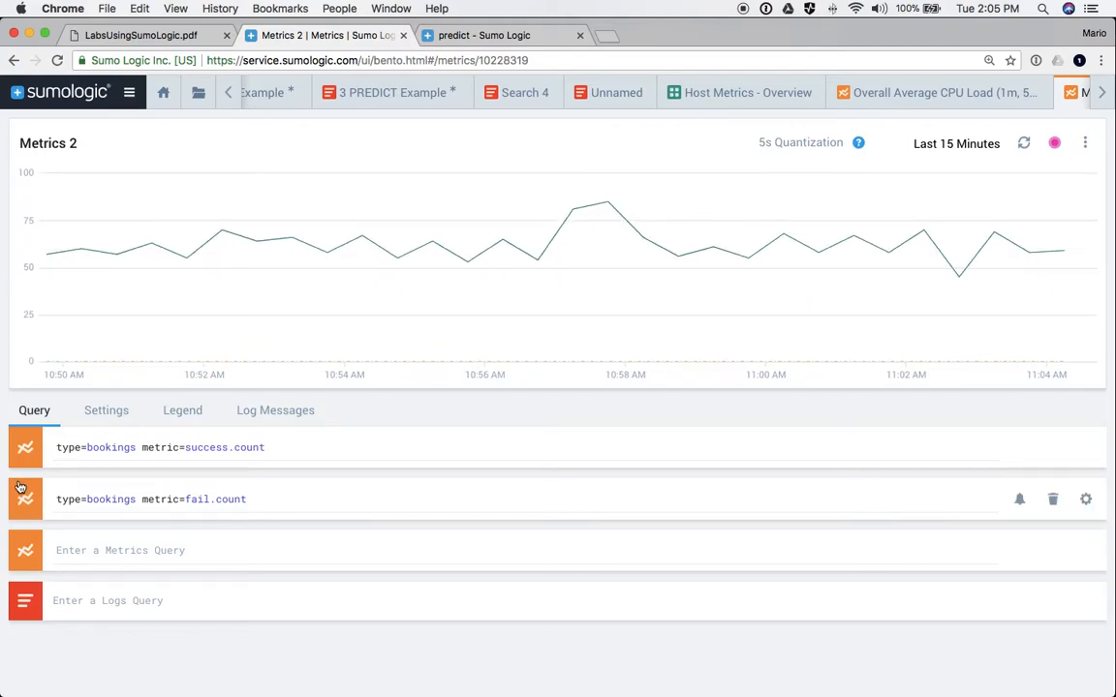
# - Style the chart with the blue-to-purple palette, Area chart type, default stacking and 2px line width
pyautogui.click(108, 412)
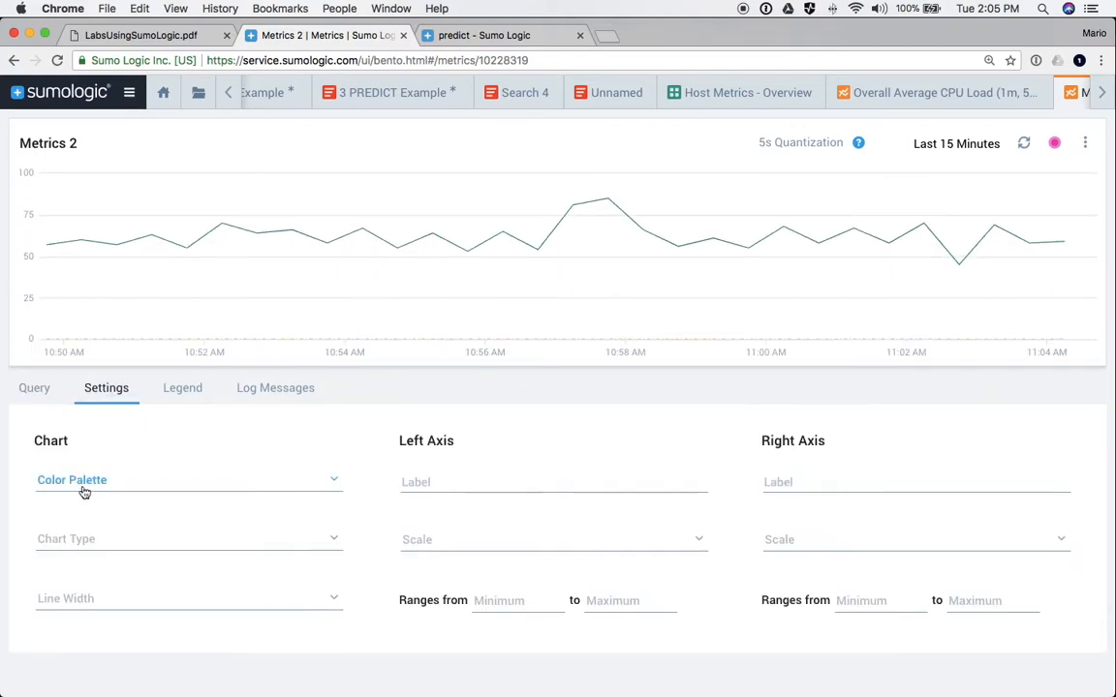
pyautogui.click(87, 487)
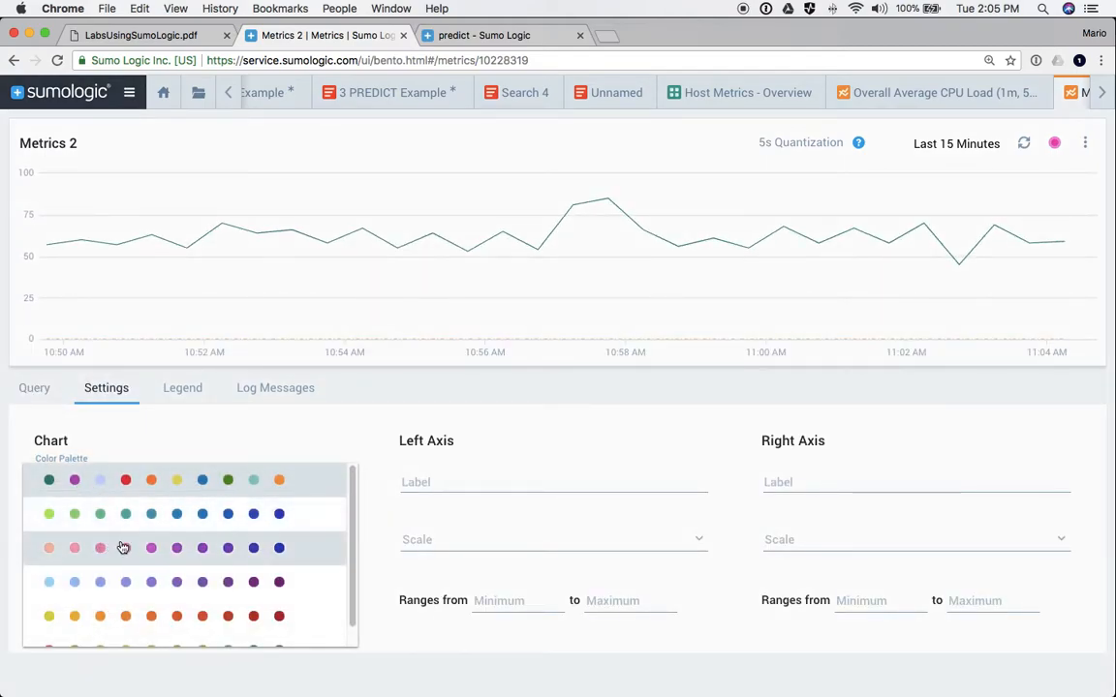
pyautogui.click(168, 583)
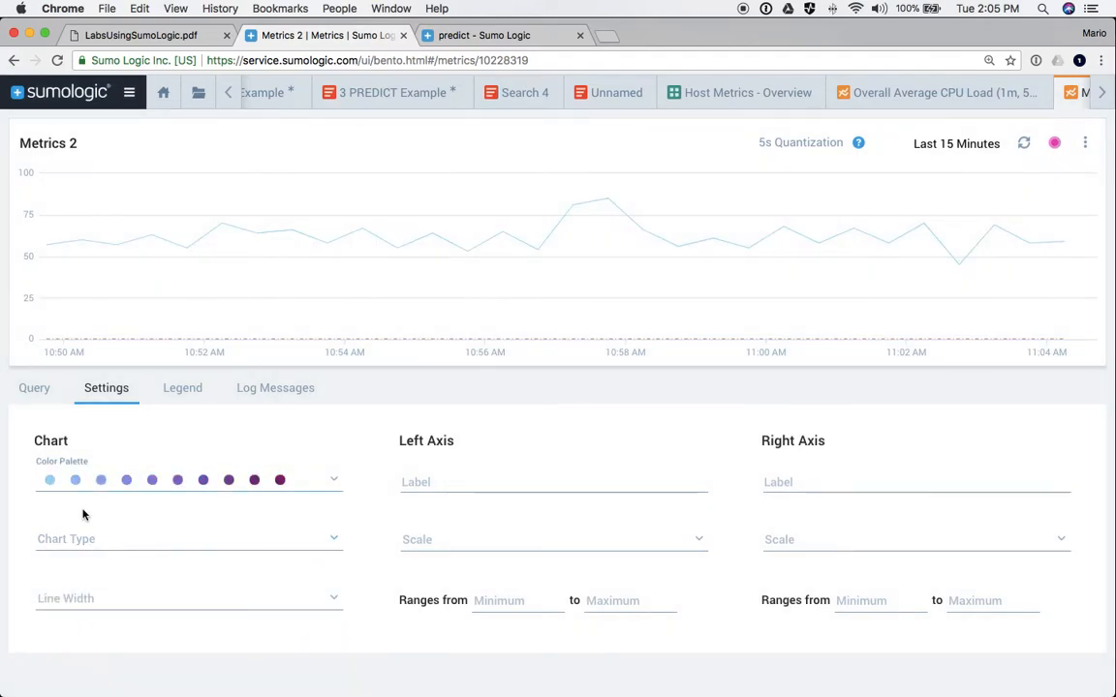
pyautogui.click(73, 539)
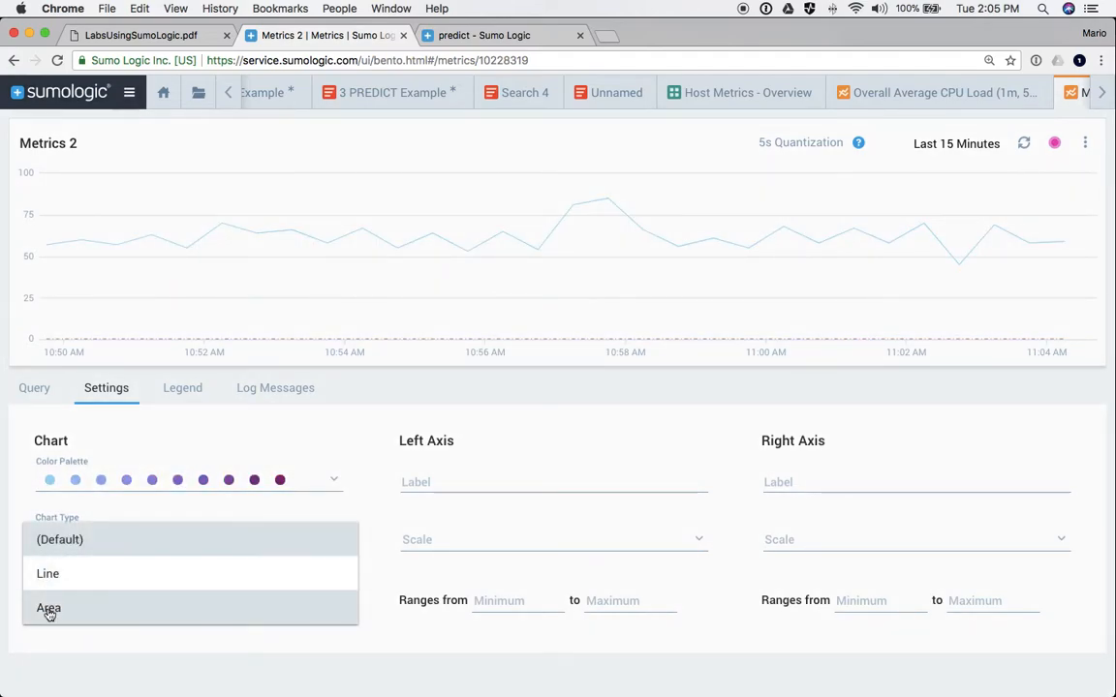
pyautogui.click(49, 609)
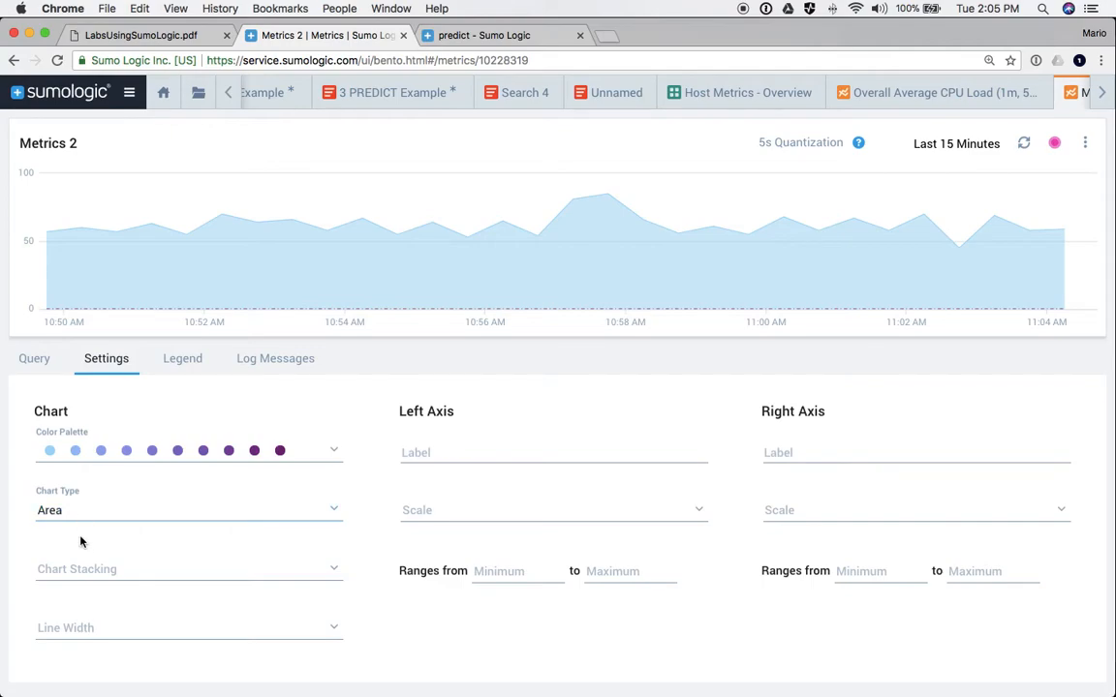
pyautogui.click(49, 570)
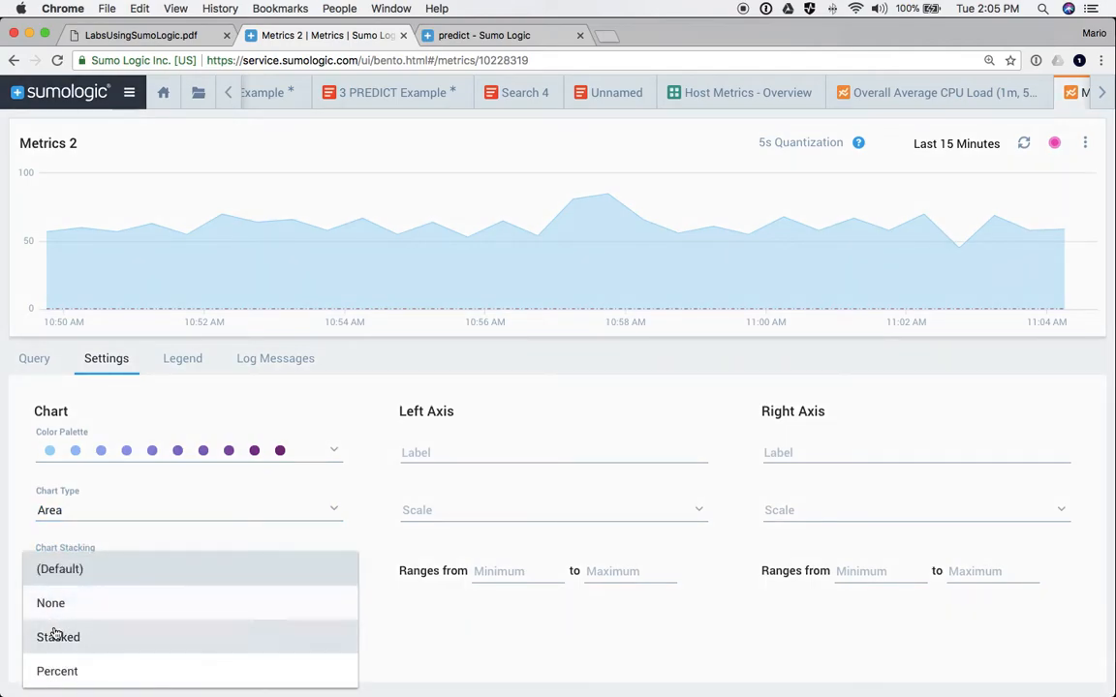
pyautogui.click(26, 548)
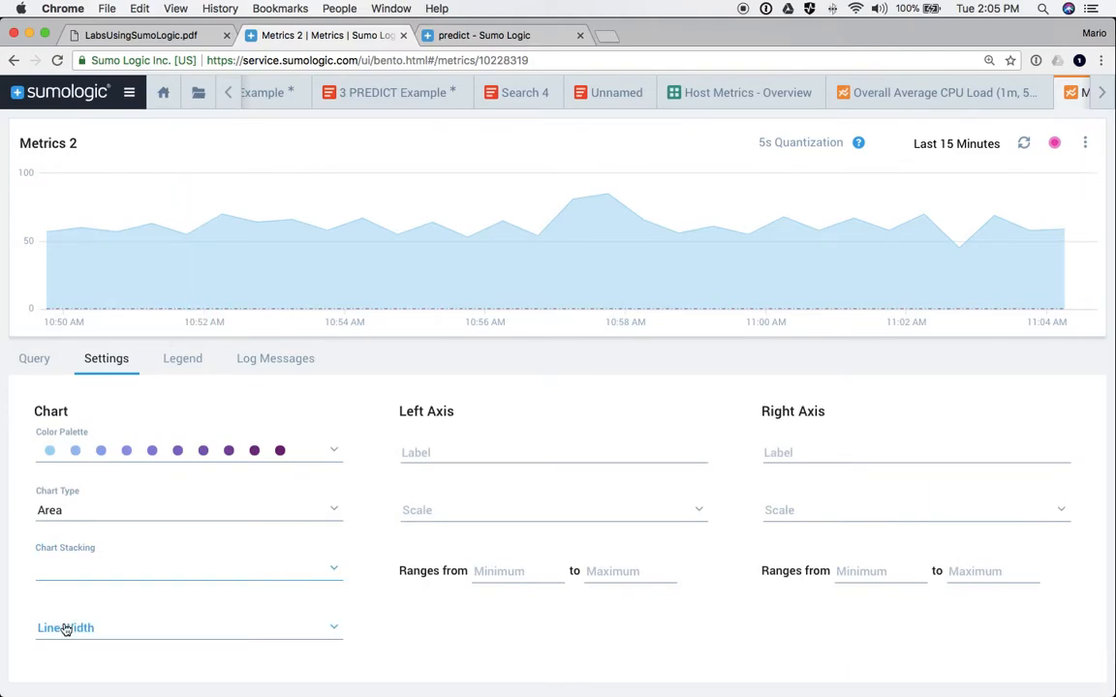
pyautogui.click(66, 628)
pyautogui.click(54, 641)
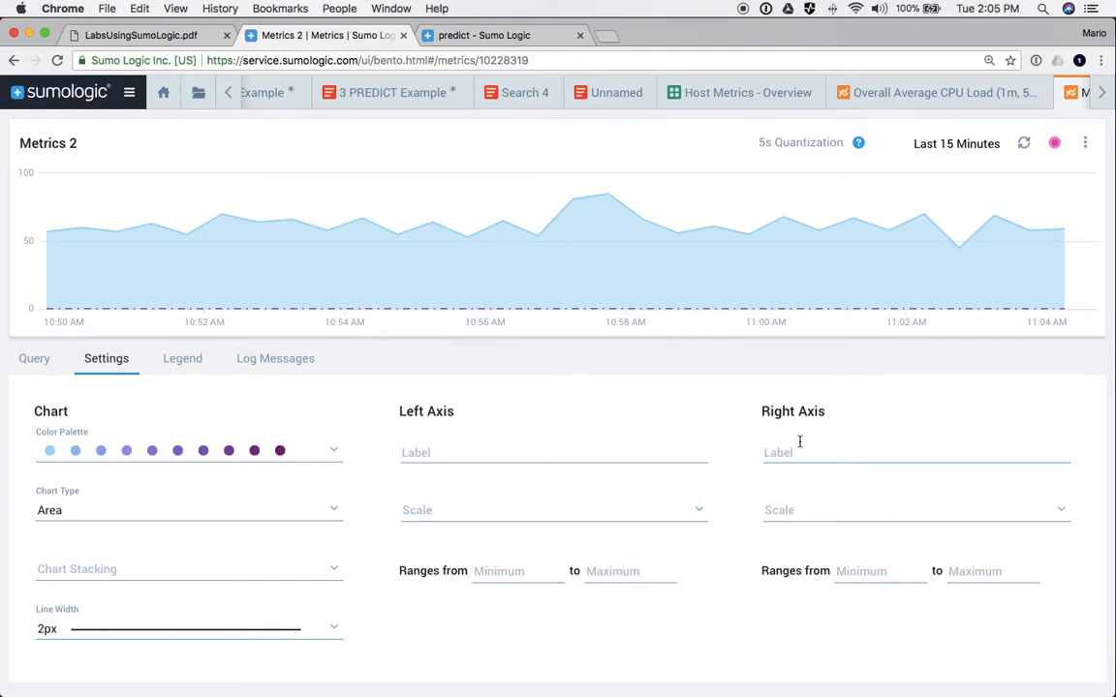
# - Show the legend, select the success.count and fail.count rows, and review their avg, min, max and tag columns
pyautogui.click(182, 361)
pyautogui.click(560, 538)
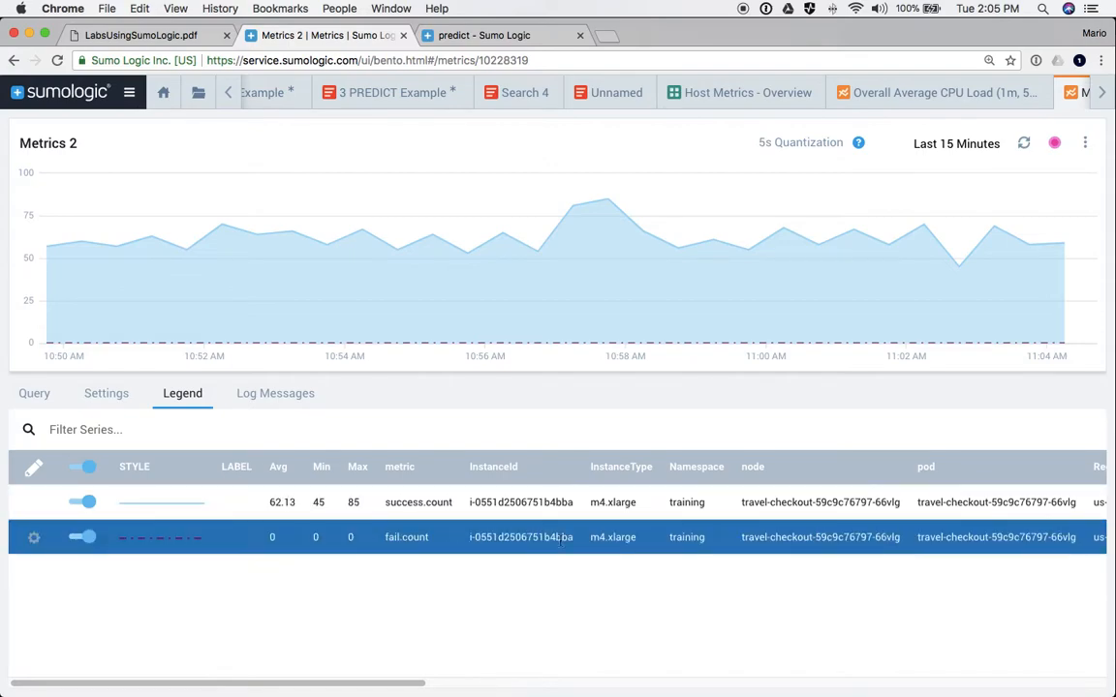
pyautogui.click(471, 503)
pyautogui.hscroll(5, 471, 508)
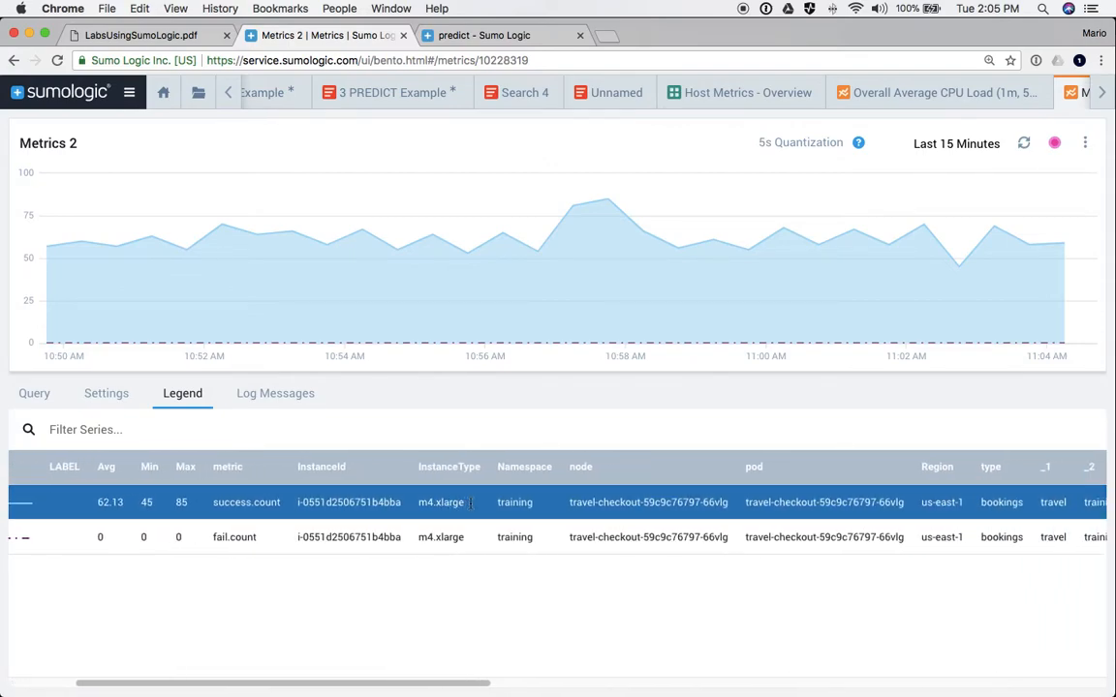
pyautogui.hscroll(-3, 472, 507)
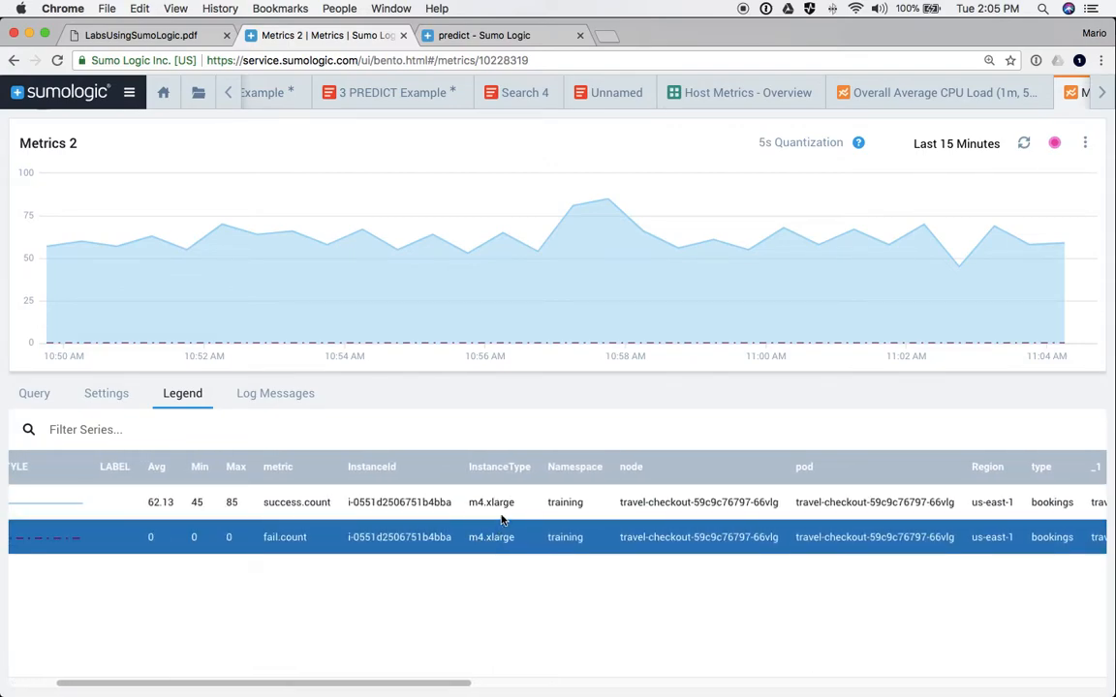
pyautogui.hscroll(3, 565, 505)
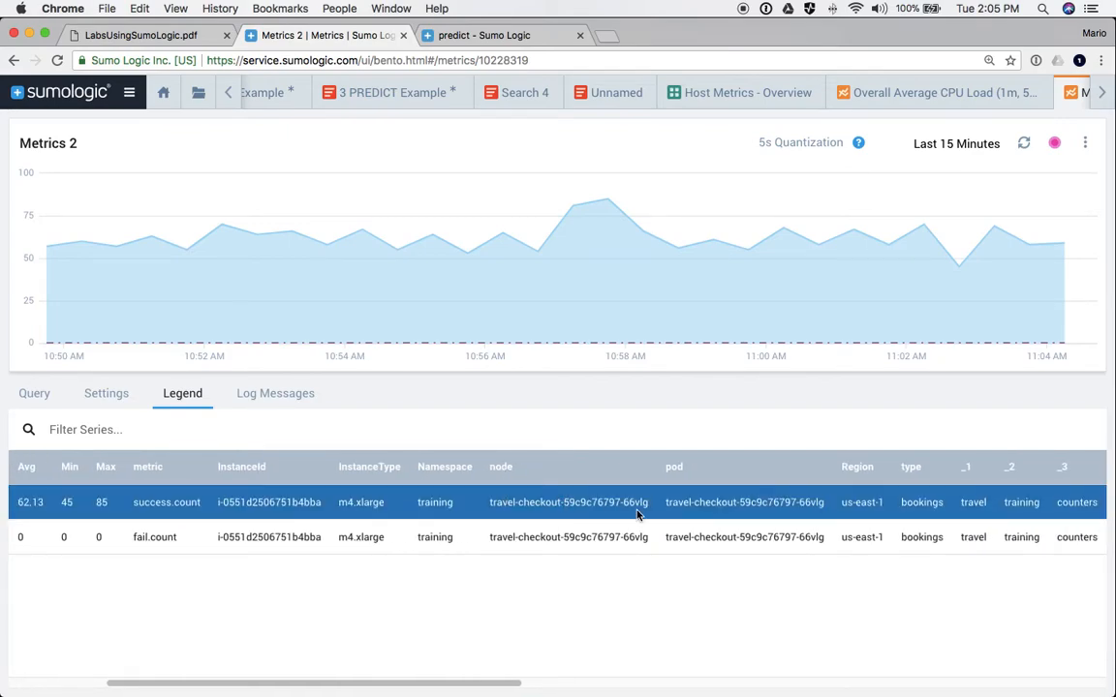
pyautogui.hscroll(3, 637, 514)
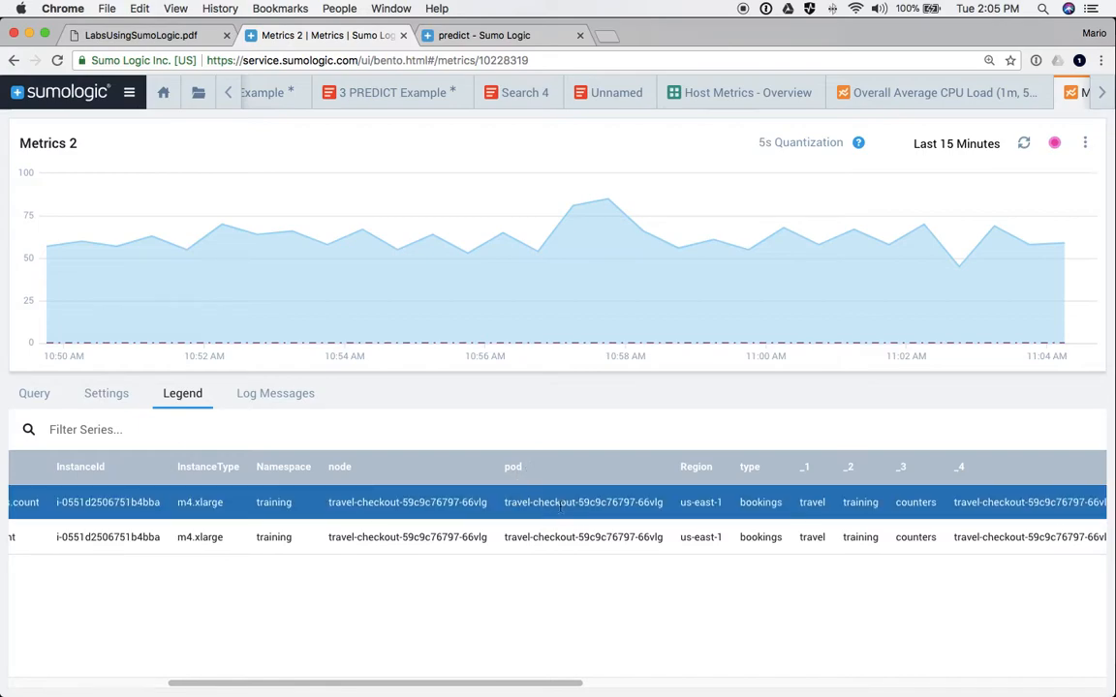
pyautogui.hscroll(7, 560, 506)
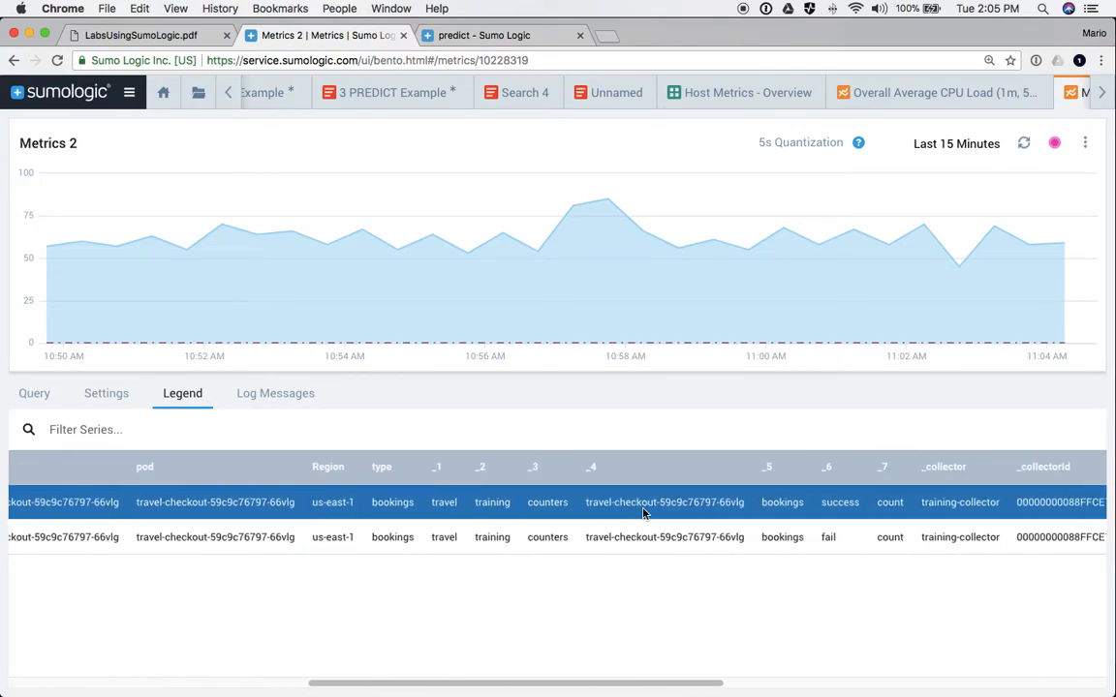
pyautogui.hscroll(5, 642, 514)
pyautogui.hscroll(-12, 642, 514)
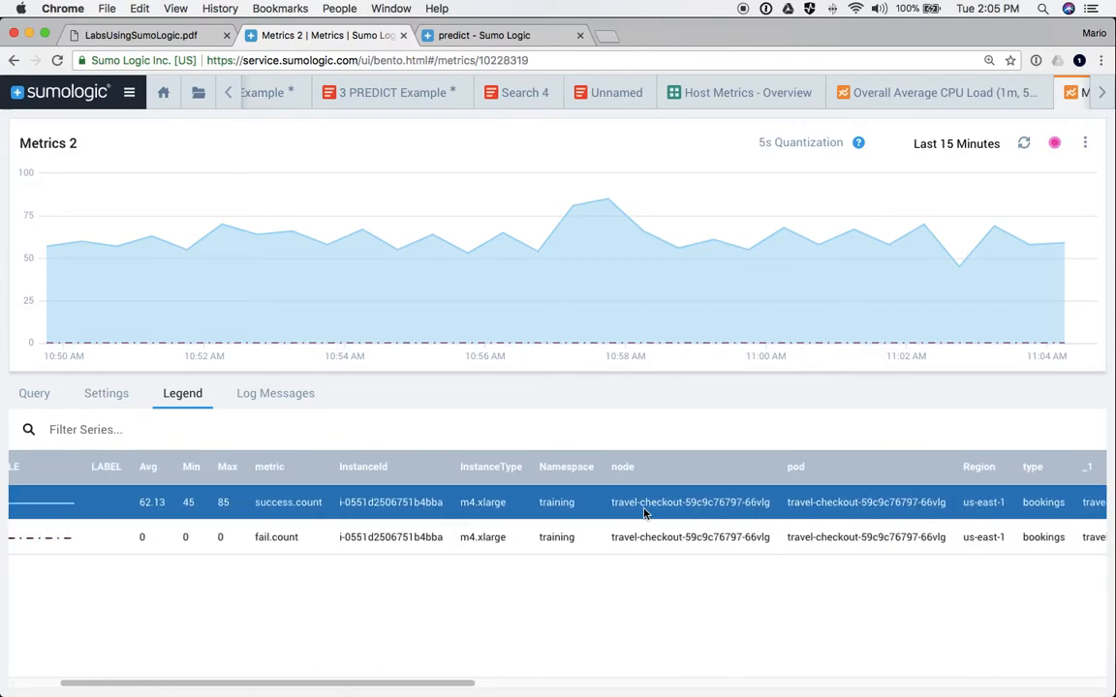
pyautogui.hscroll(-3, 644, 513)
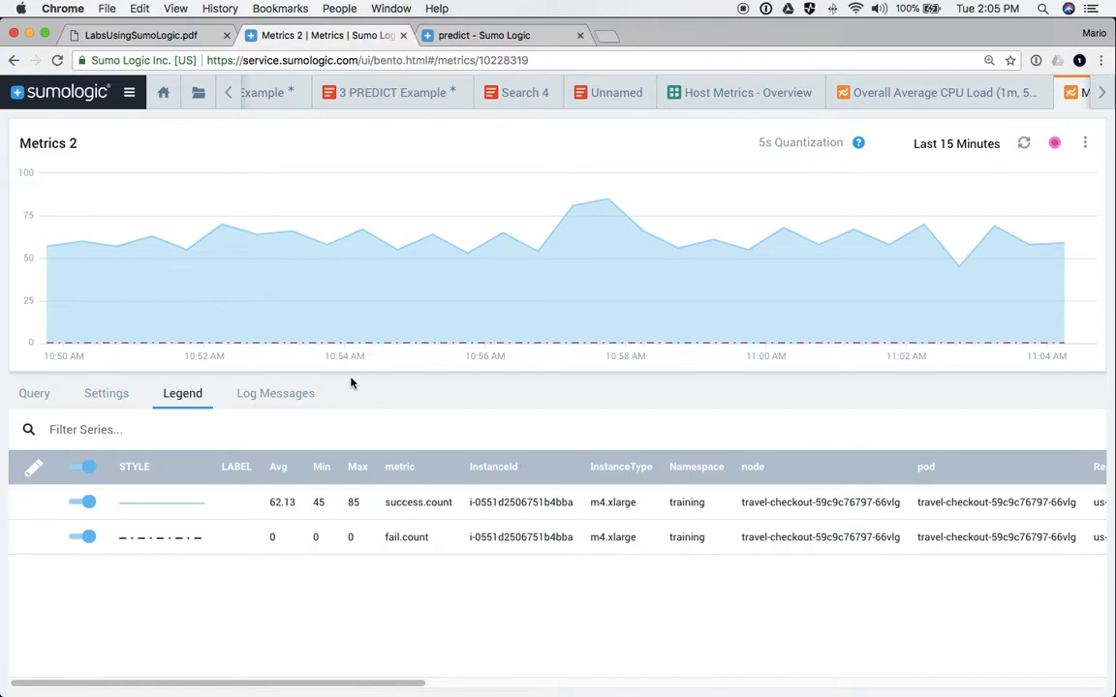
# - Check the chart's log messages, then add a _sourceCategory=csteam filter to the log query
pyautogui.click(279, 396)
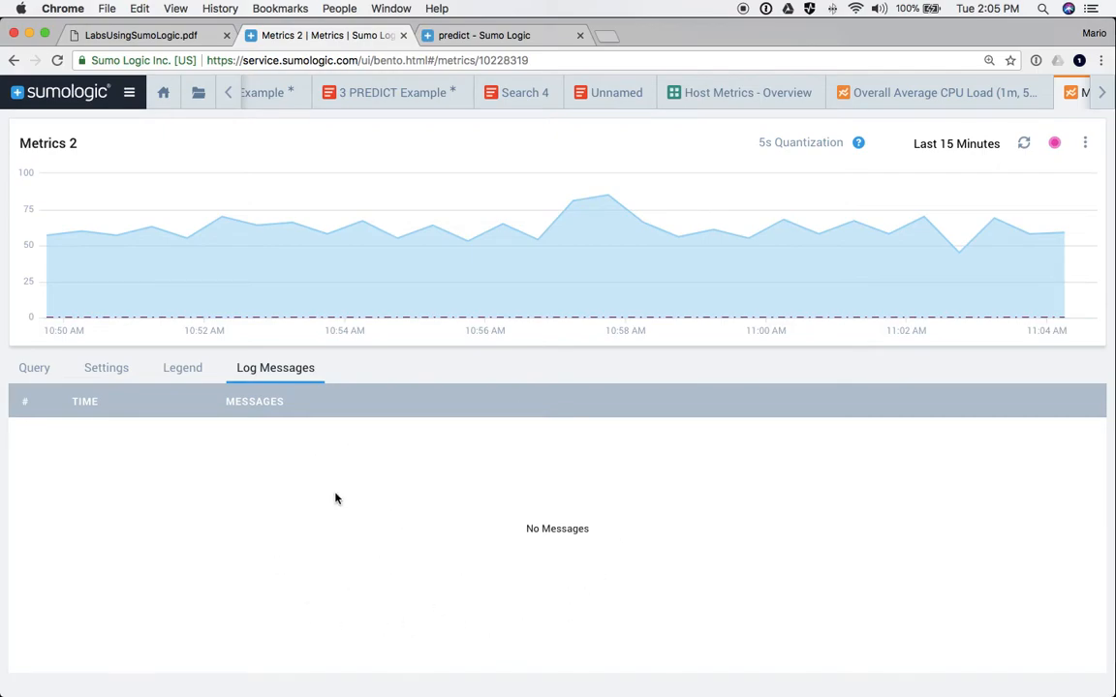
pyautogui.click(32, 369)
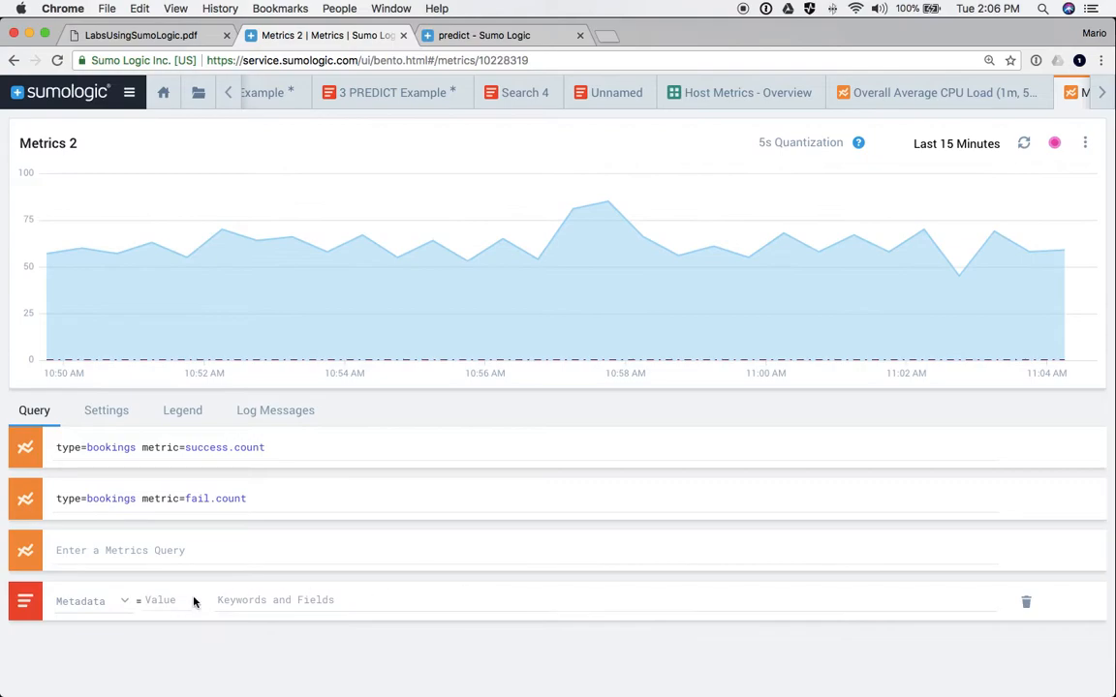
pyautogui.click(81, 602)
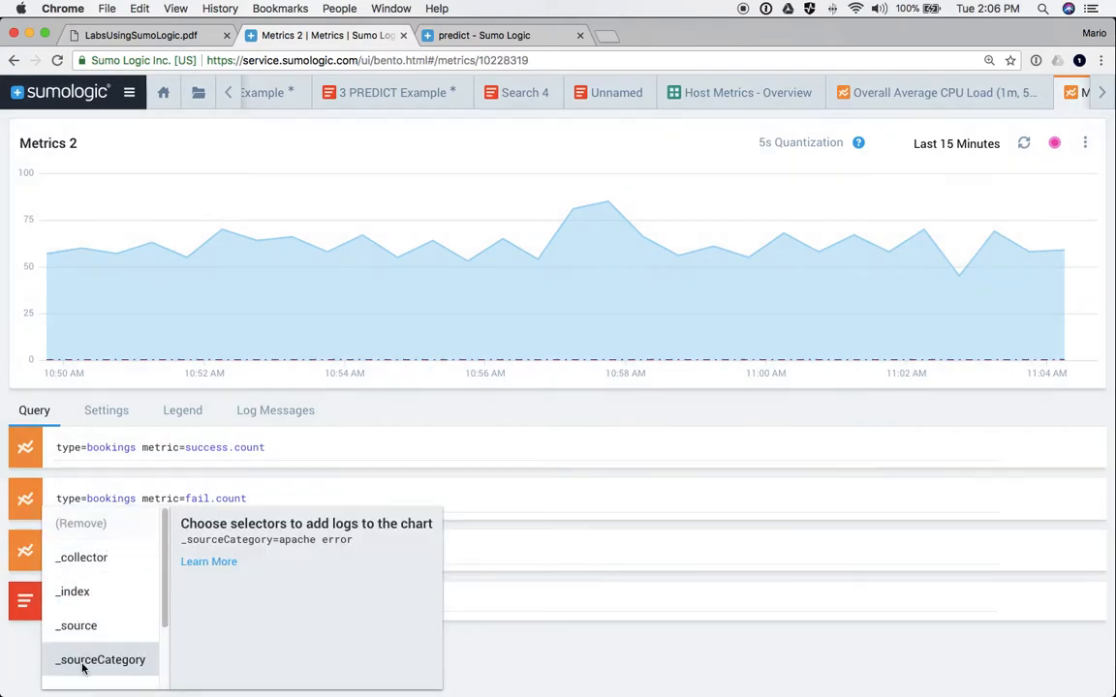
pyautogui.click(75, 670)
pyautogui.click(203, 601)
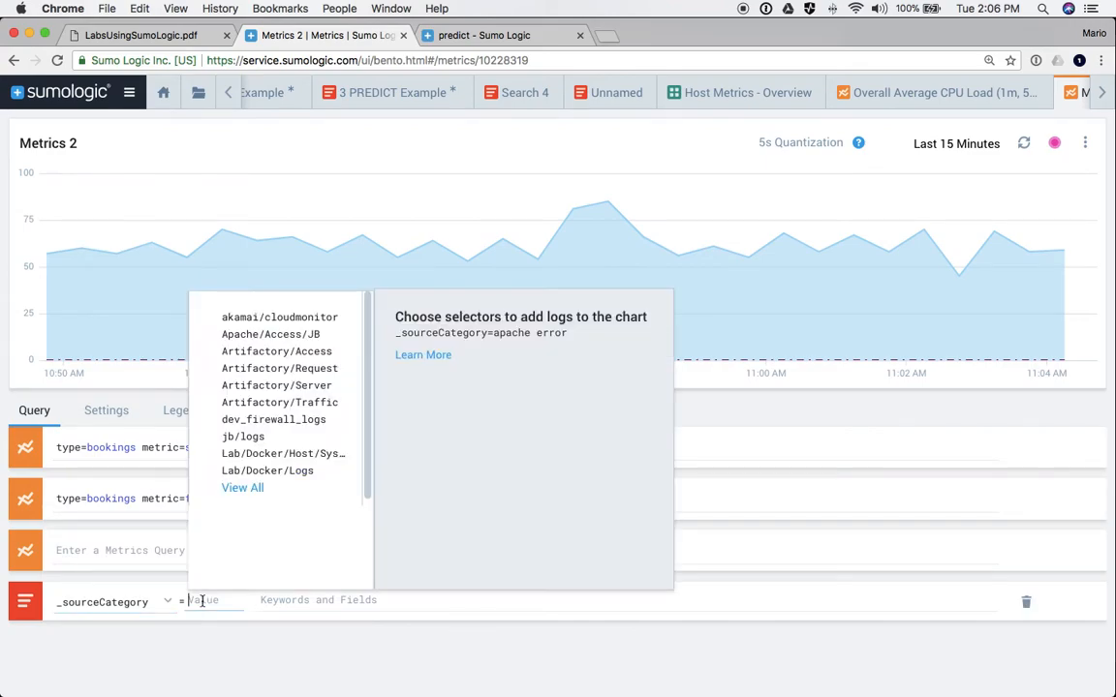
pyautogui.write('cs')
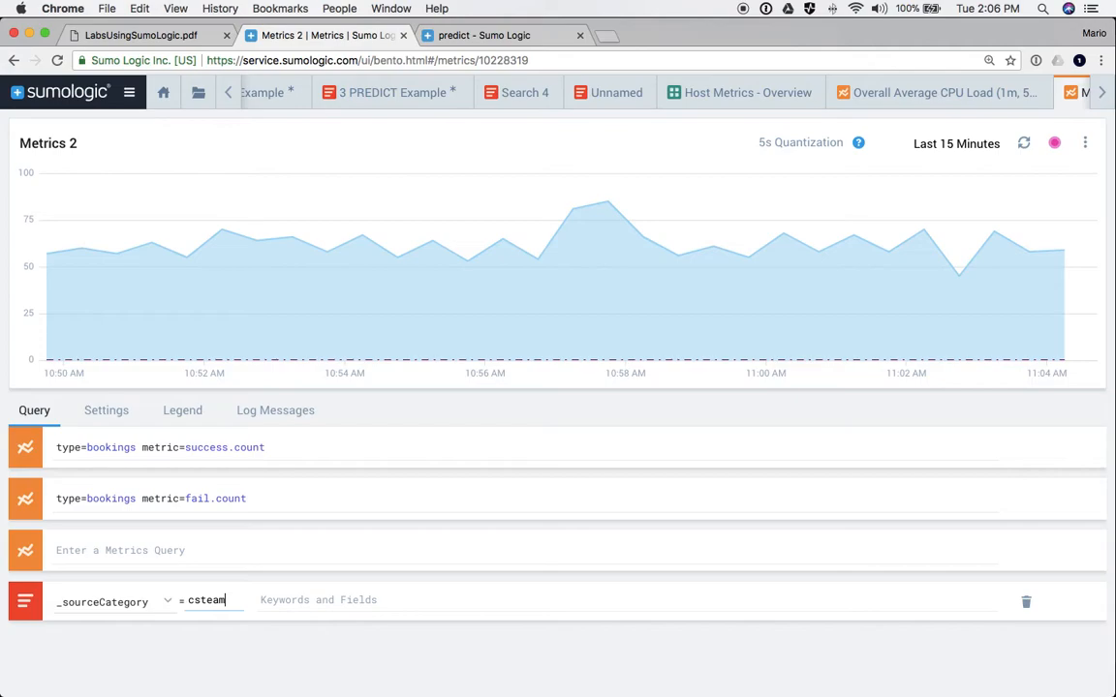
pyautogui.write('team')
# - Replace the source category with training/travel/checkout and click into Keywords and Fields
pyautogui.doubleClick(216, 600)
pyautogui.write('trai')
pyautogui.press('Up')
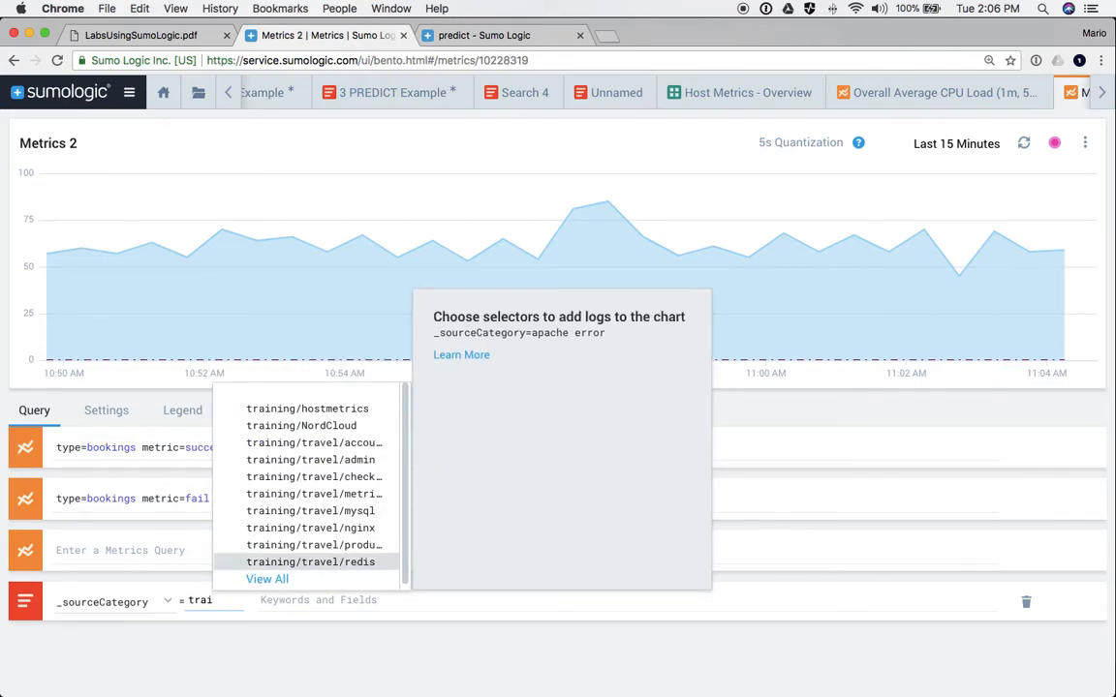
pyautogui.click(308, 476)
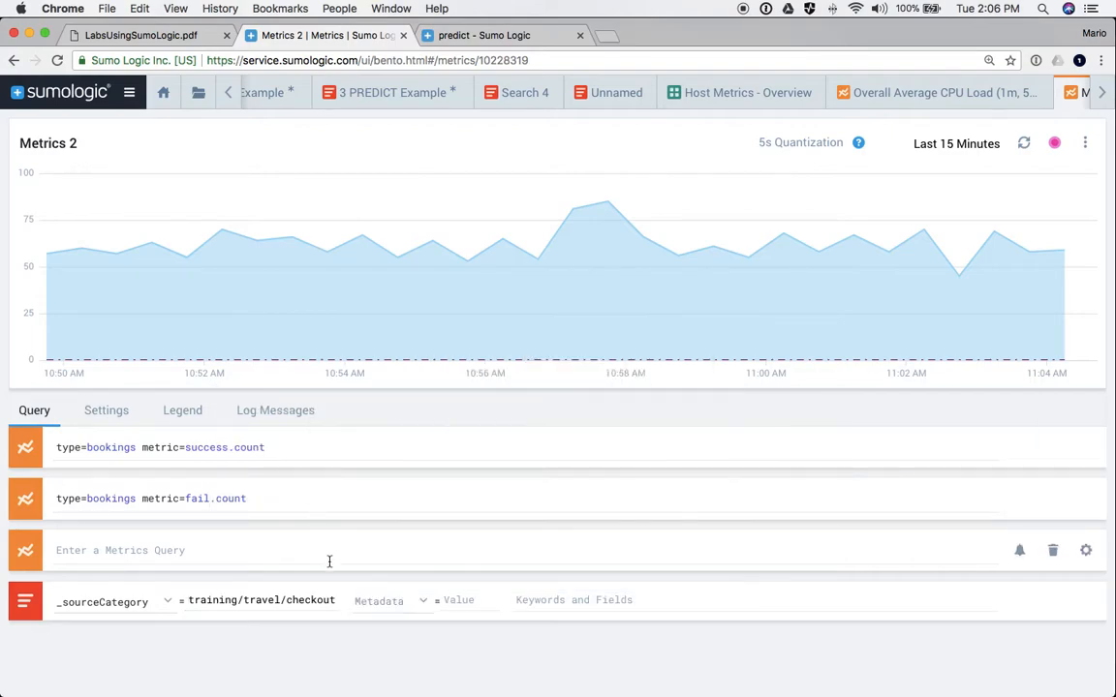
pyautogui.click(524, 601)
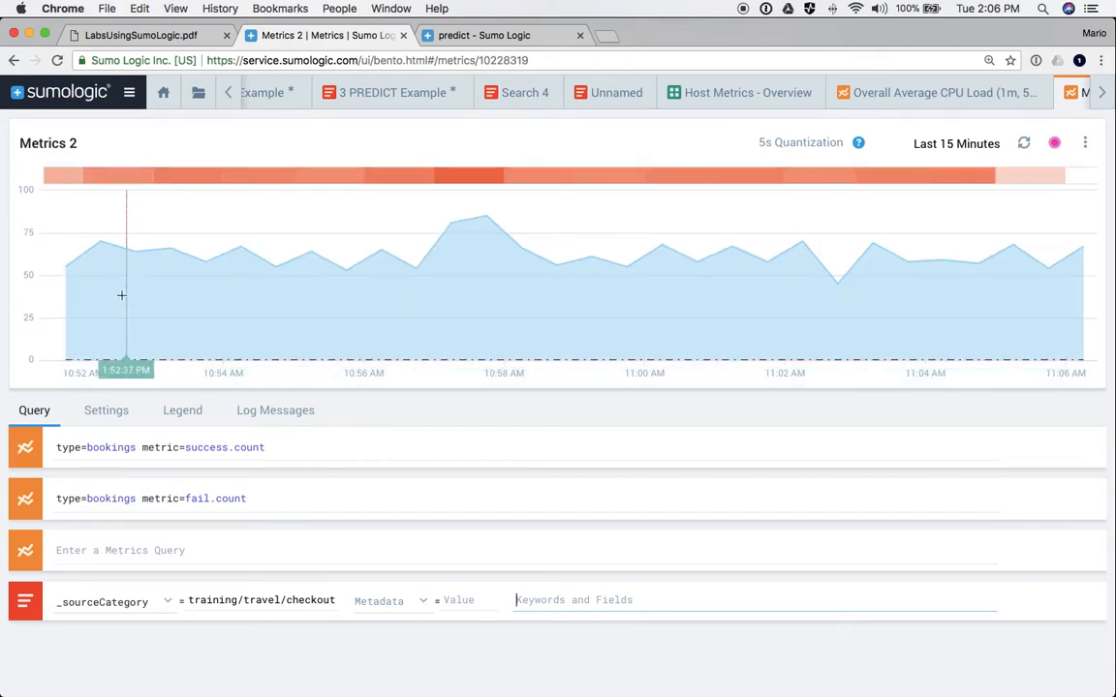
pyautogui.moveTo(98, 184)
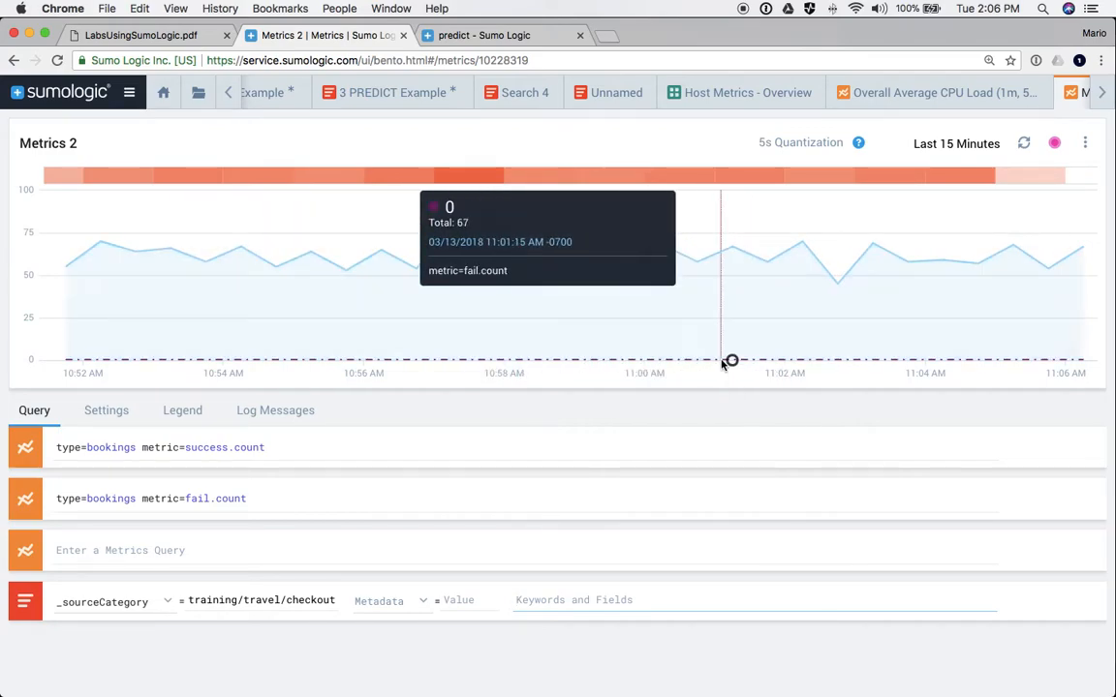
pyautogui.click(537, 601)
pyautogui.write('error')
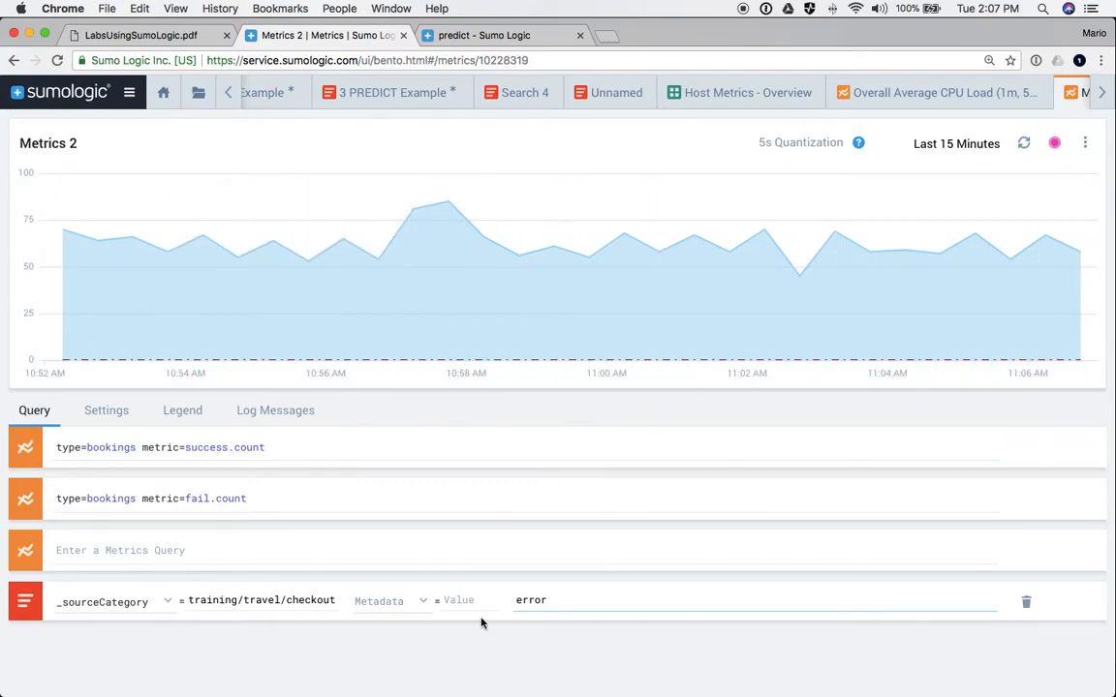
pyautogui.doubleClick(541, 596)
pyautogui.write('mozilla')
pyautogui.press('Return')
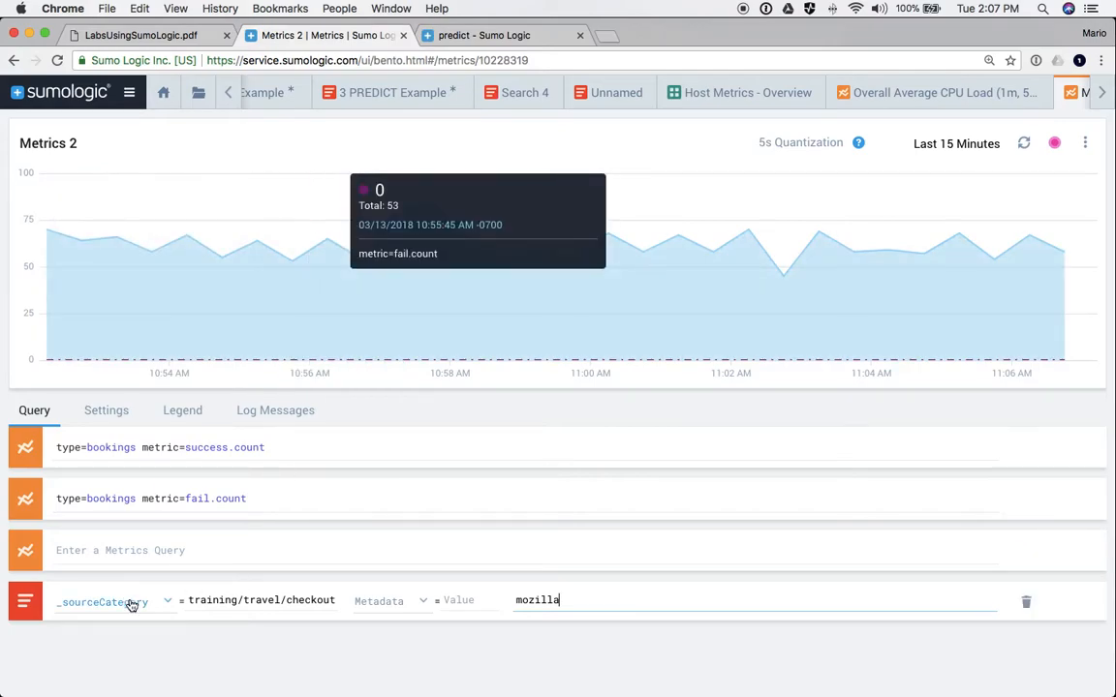
pyautogui.doubleClick(537, 599)
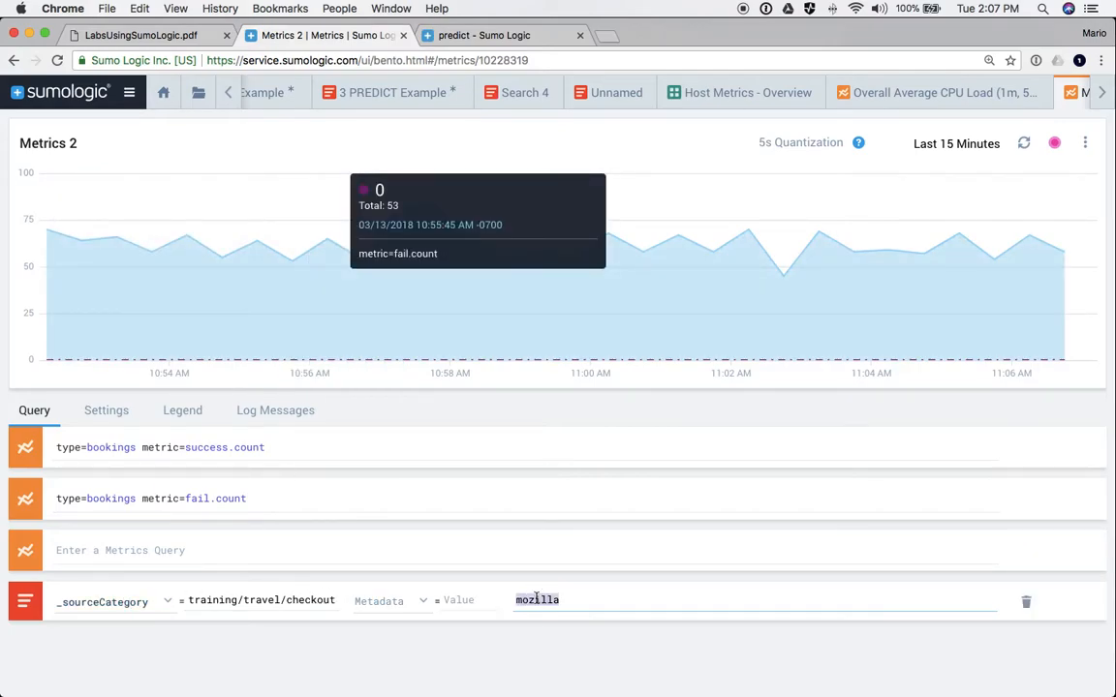
pyautogui.press('BackSpace')
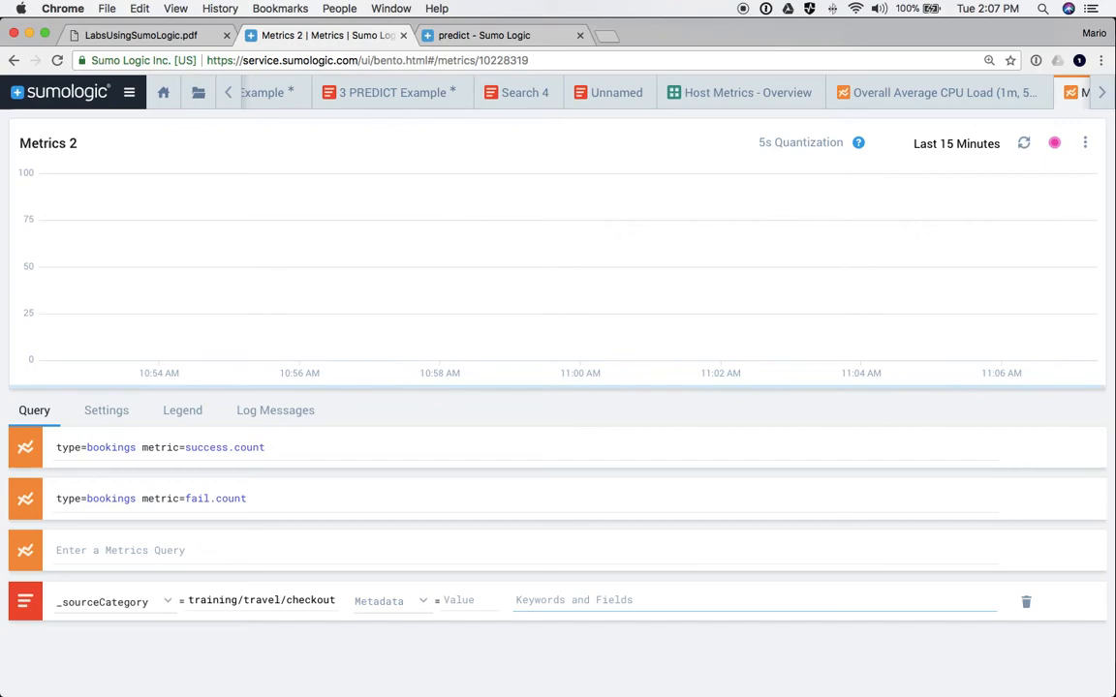
# - Load log messages for the 10:57–10:58 slice and select the text 'starting cart checkout process'
pyautogui.click(272, 415)
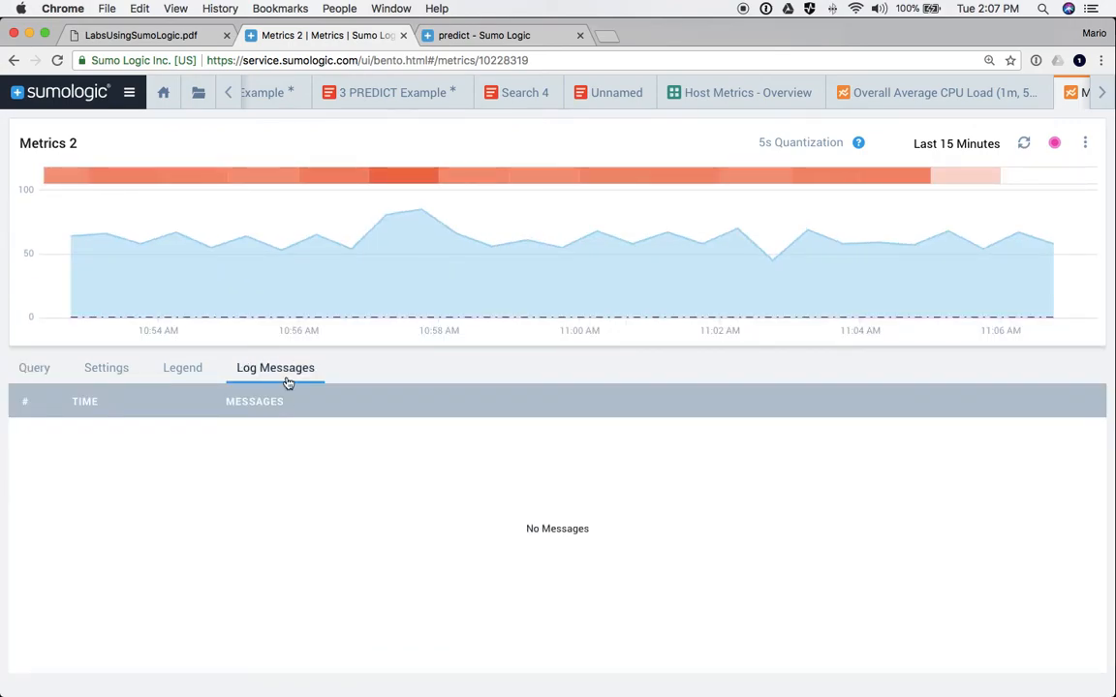
pyautogui.click(392, 175)
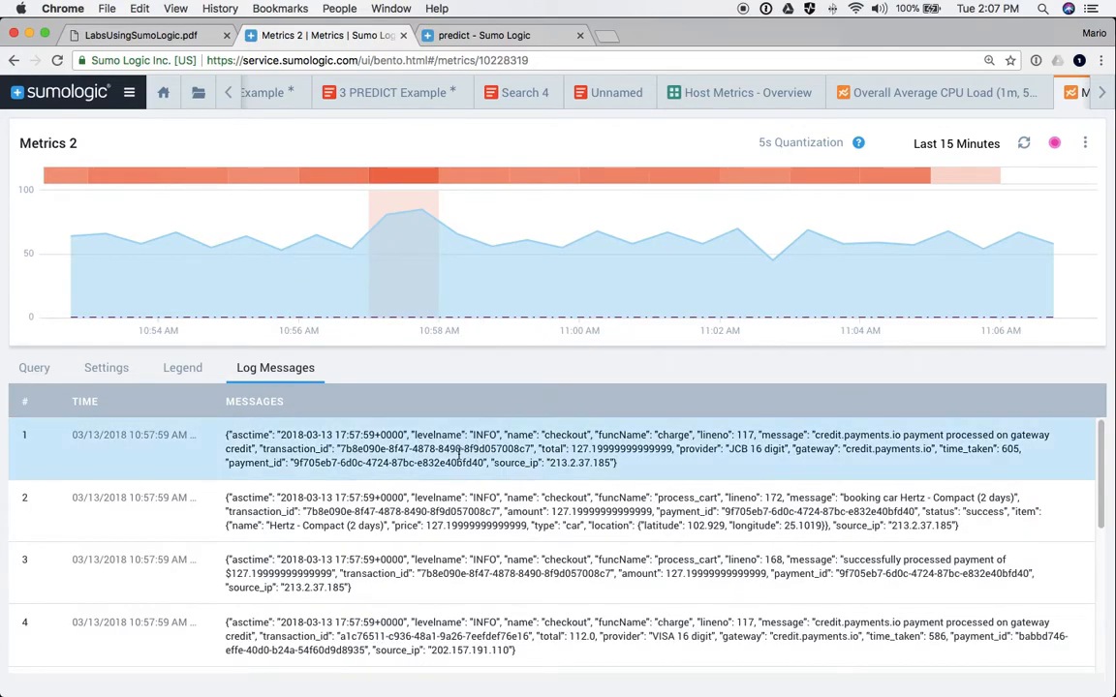
pyautogui.scroll(-10, 484, 542)
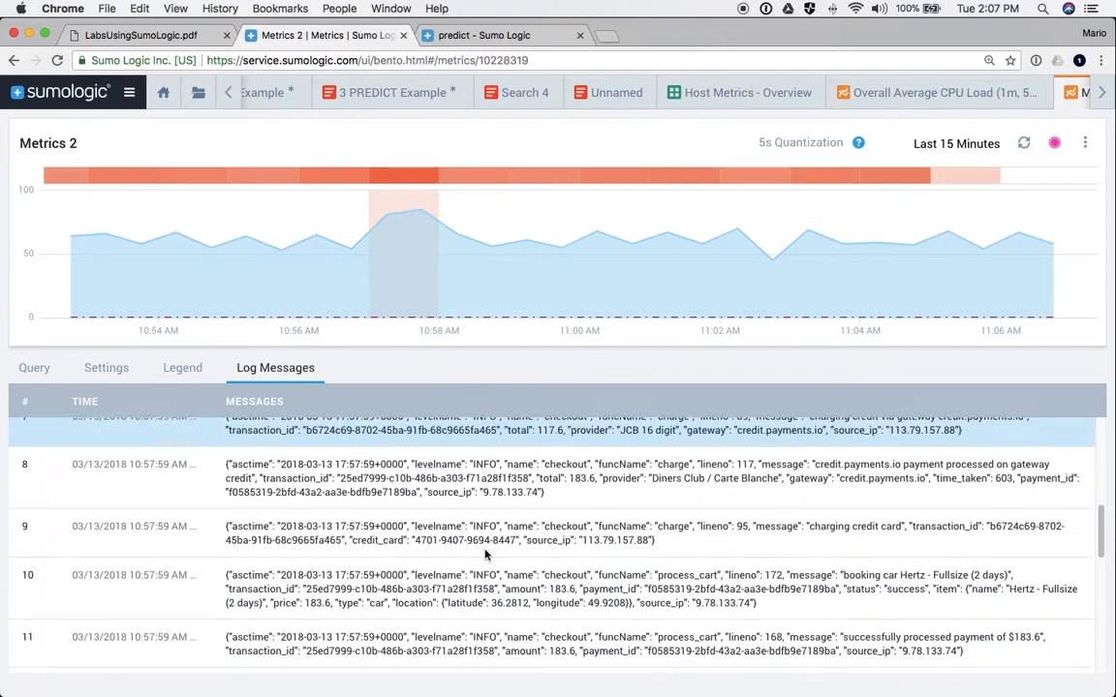
pyautogui.scroll(-8, 486, 554)
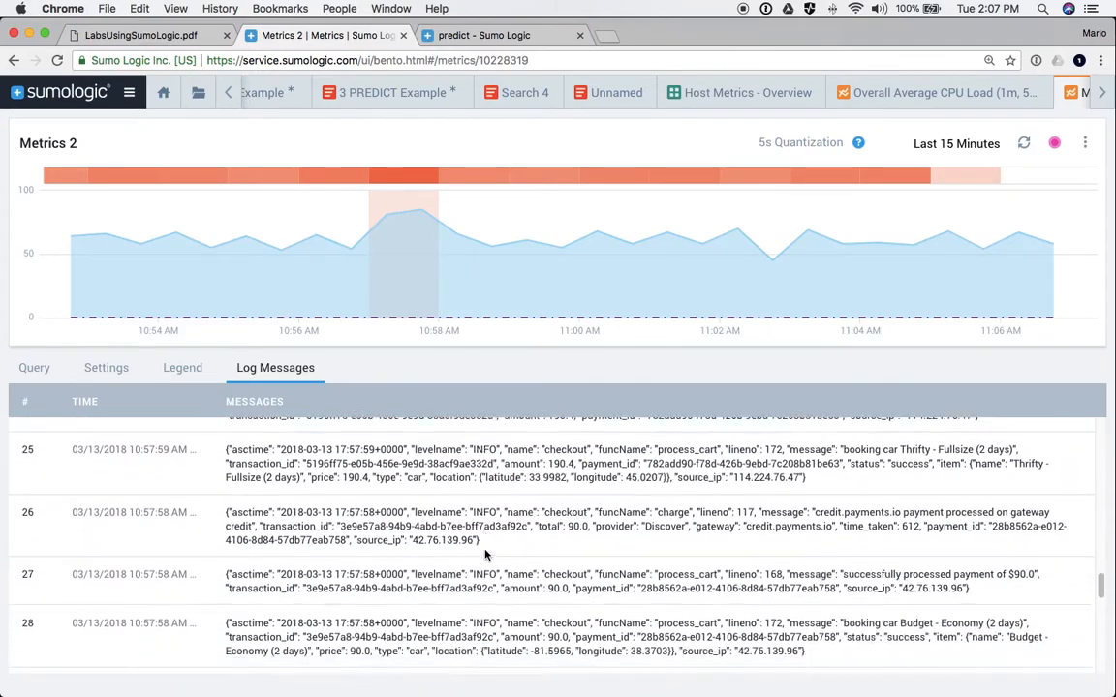
pyautogui.scroll(-5, 486, 554)
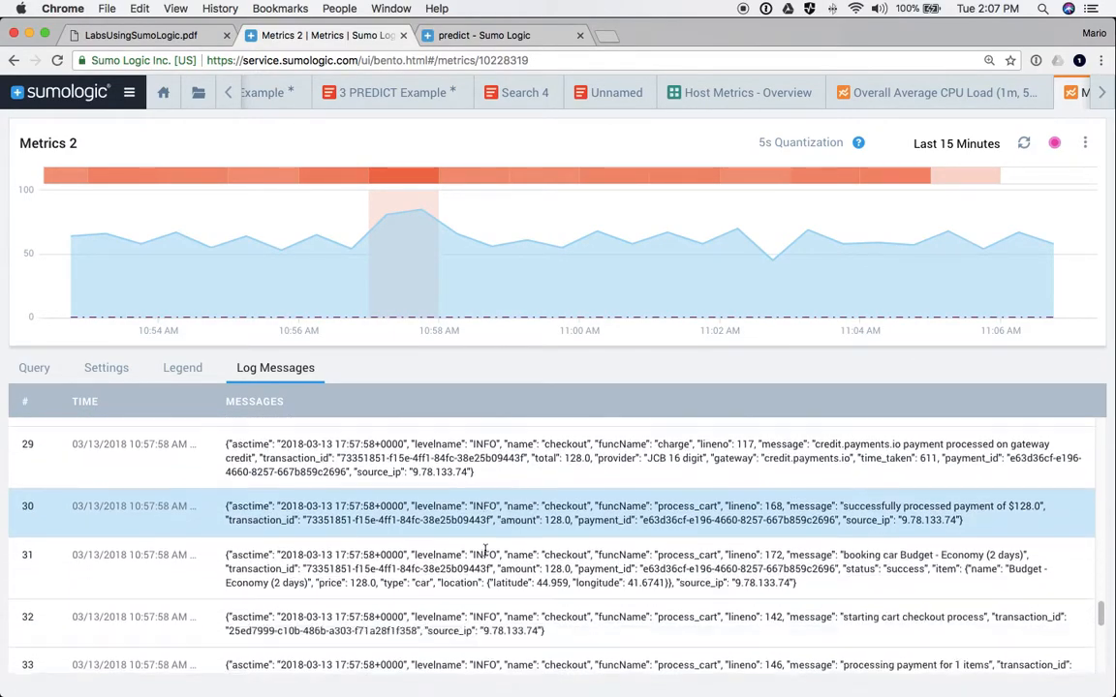
pyautogui.scroll(-1, 703, 542)
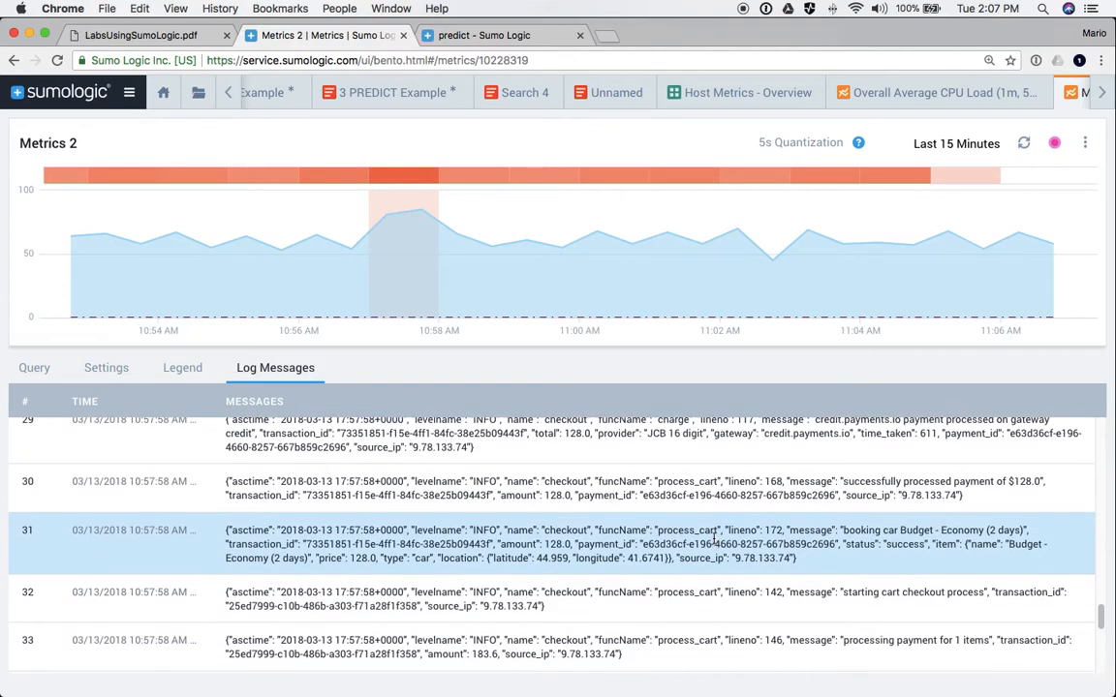
pyautogui.scroll(-1, 714, 537)
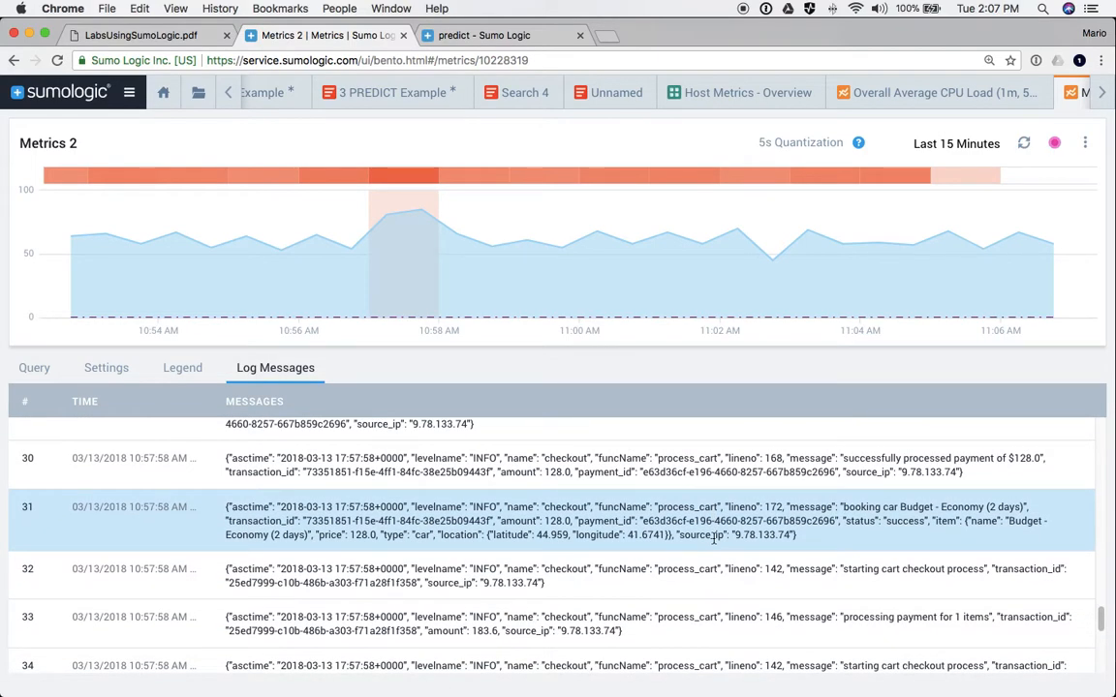
pyautogui.moveTo(841, 569); pyautogui.dragTo(984, 566)
pyautogui.press('super+c')
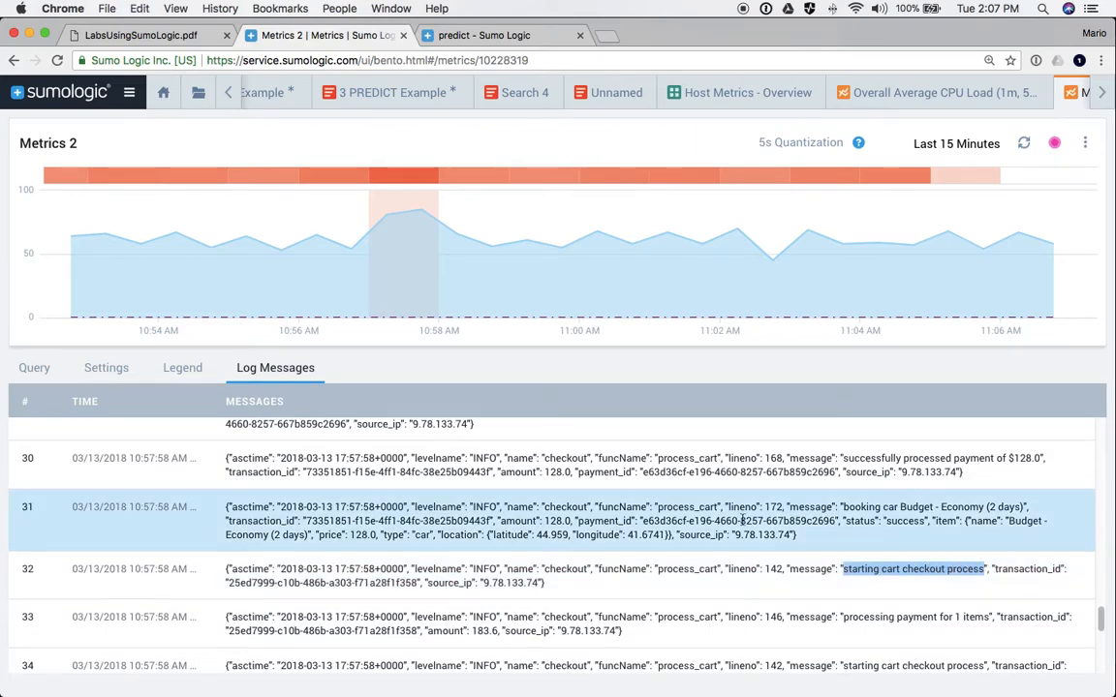
# - Add the keyword "starting cart checkout process" to the log query, rerun it, and return to the slides
pyautogui.click(35, 368)
pyautogui.click(545, 597)
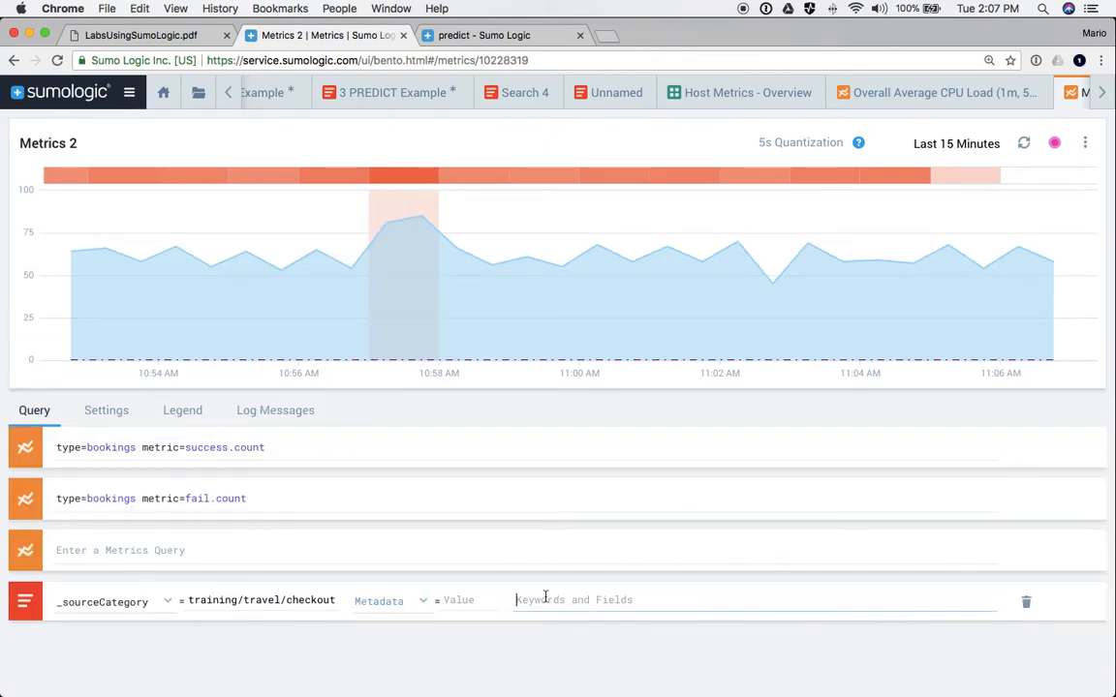
pyautogui.write('"')
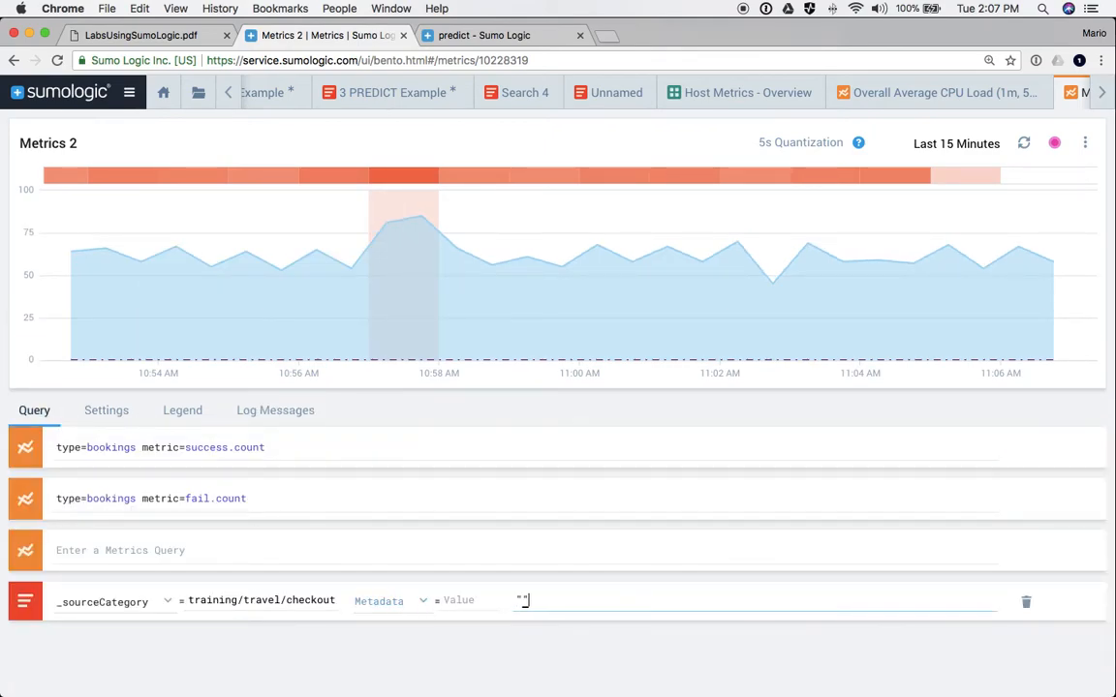
pyautogui.press('super+v')
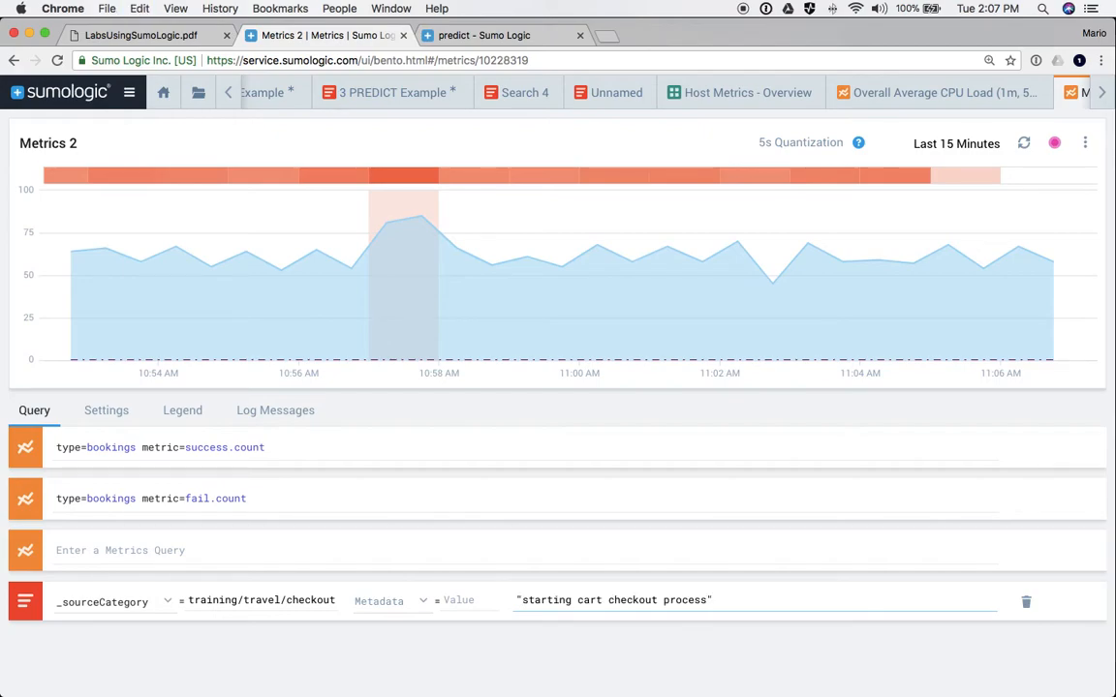
pyautogui.press('Return')
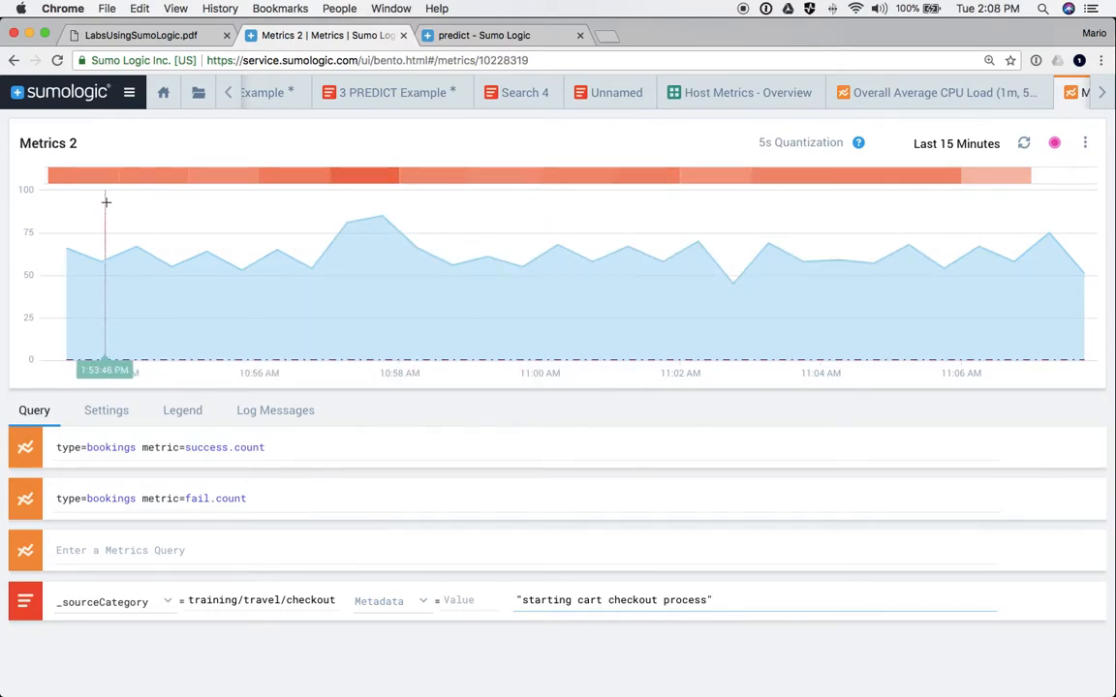
pyautogui.press('super+Tab')
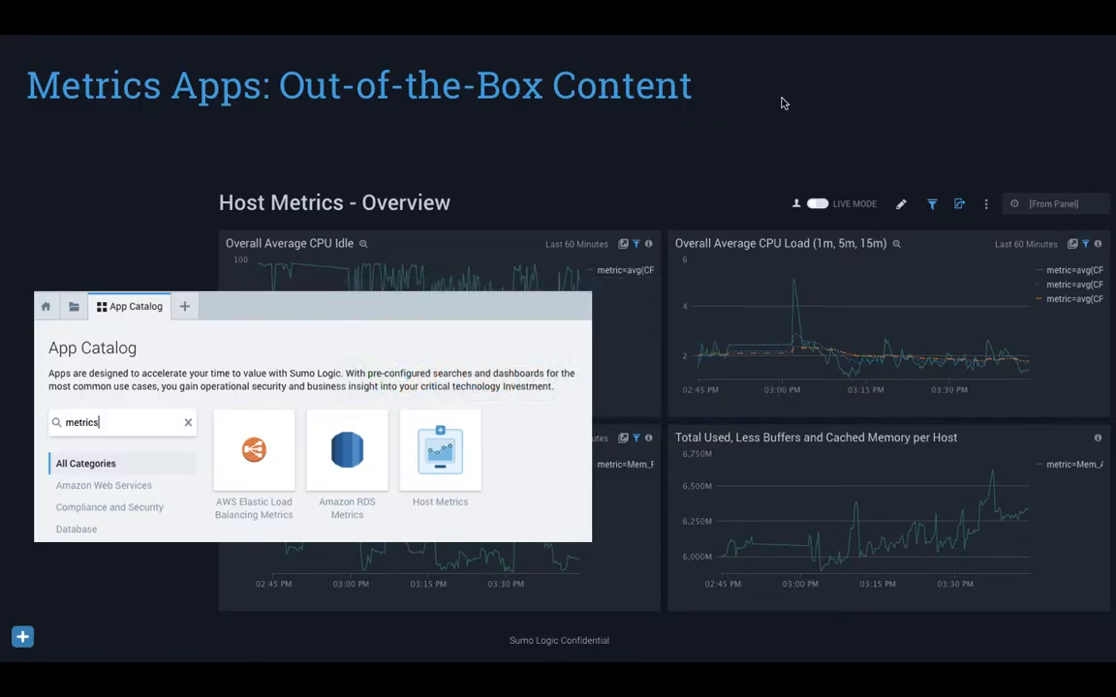
pyautogui.press('Right')
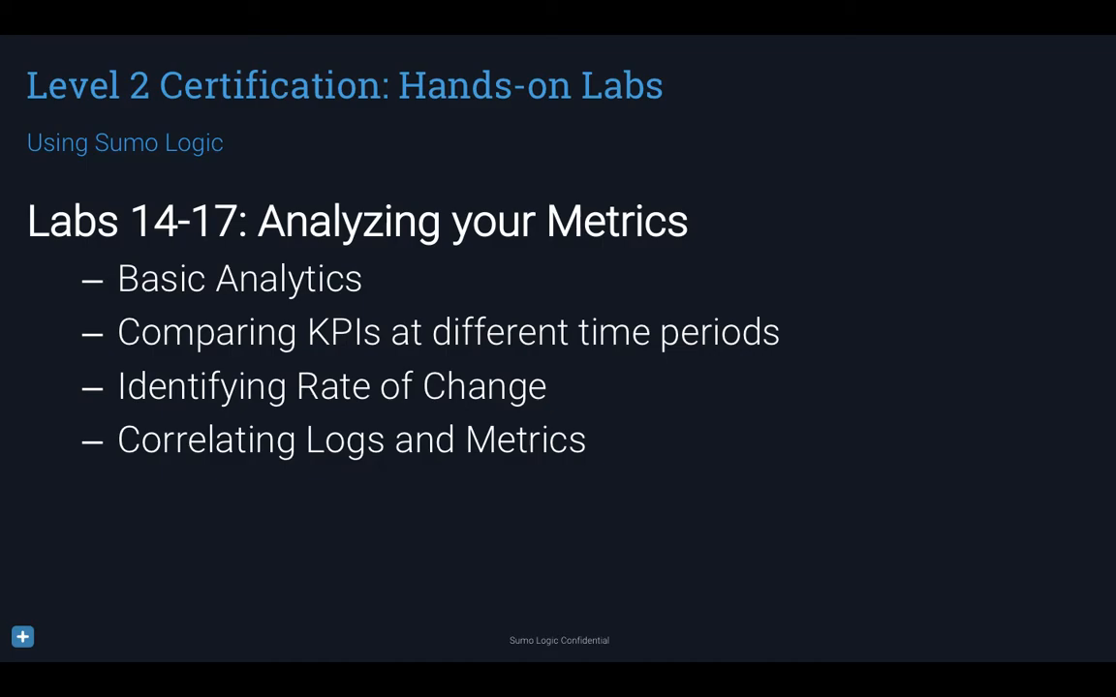
pyautogui.press('super+Tab')
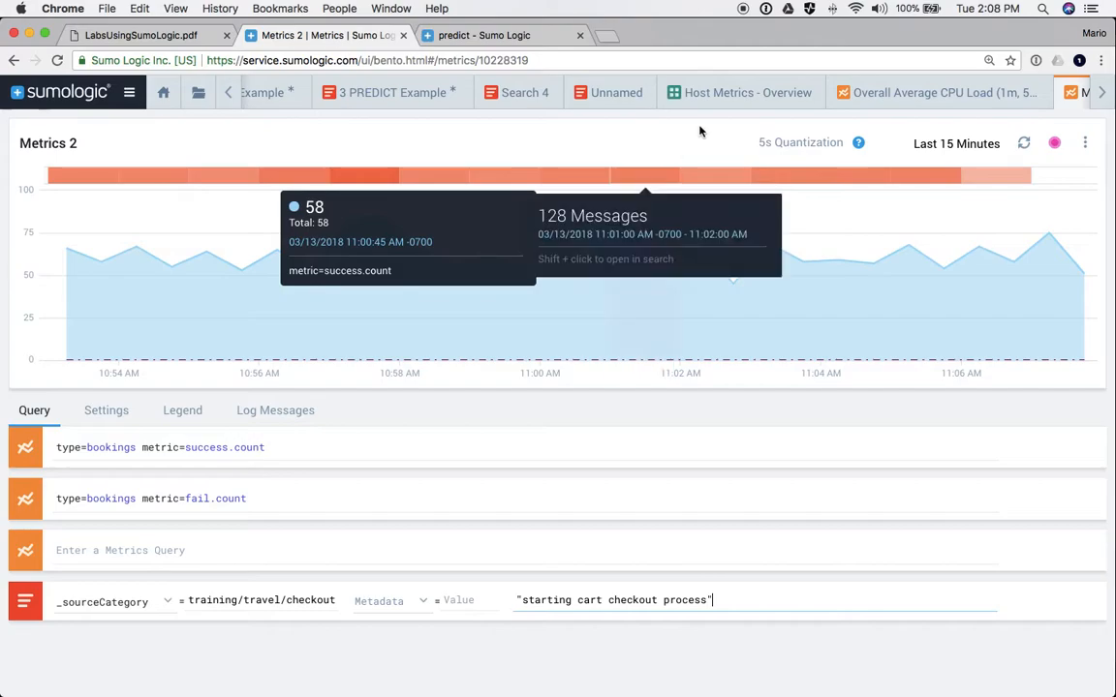
pyautogui.click(142, 34)
pyautogui.scroll(-10, 489, 382)
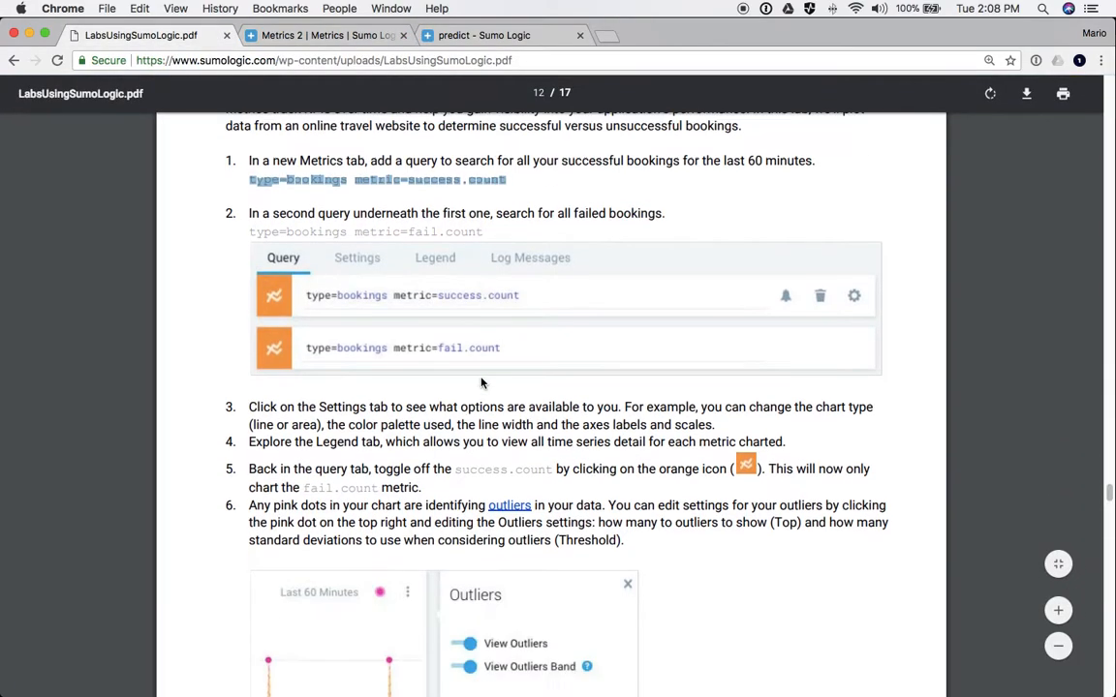
pyautogui.scroll(3, 499, 380)
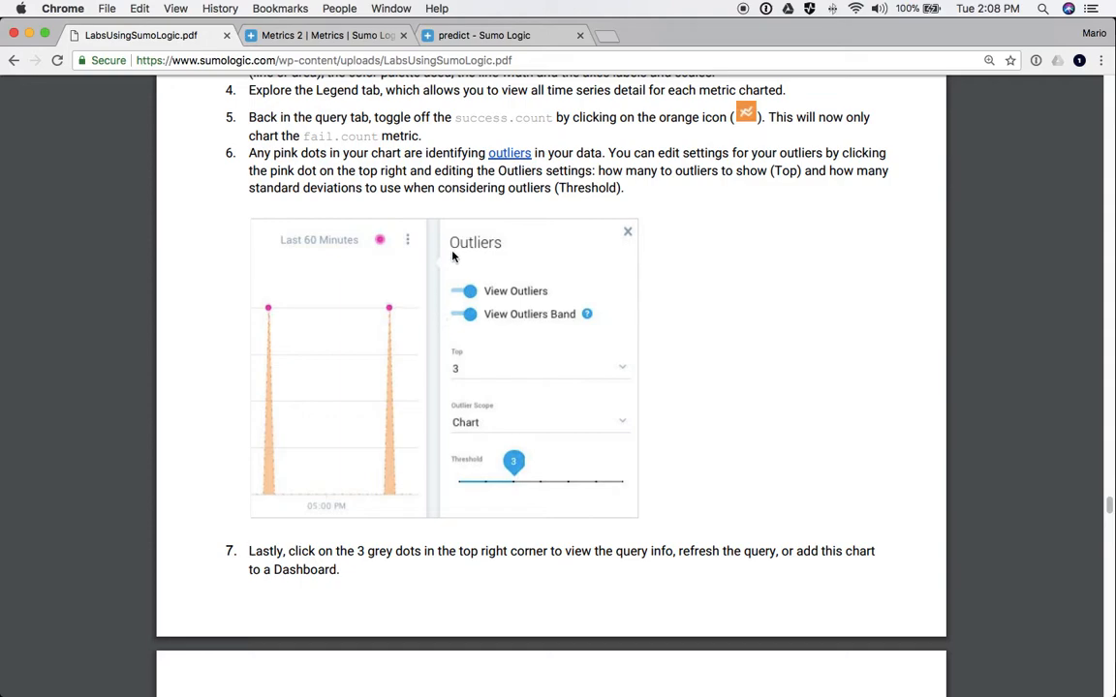
pyautogui.click(305, 35)
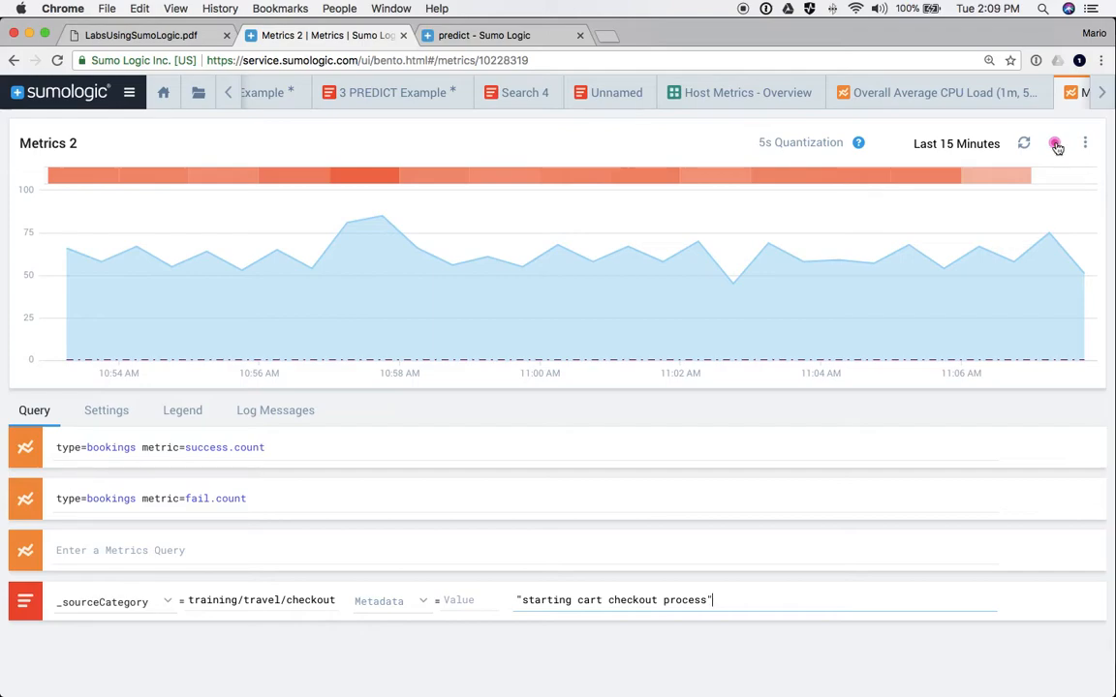
# - Try outlier settings (top 10, Query then Series scope), then turn the outliers band off
pyautogui.click(1054, 143)
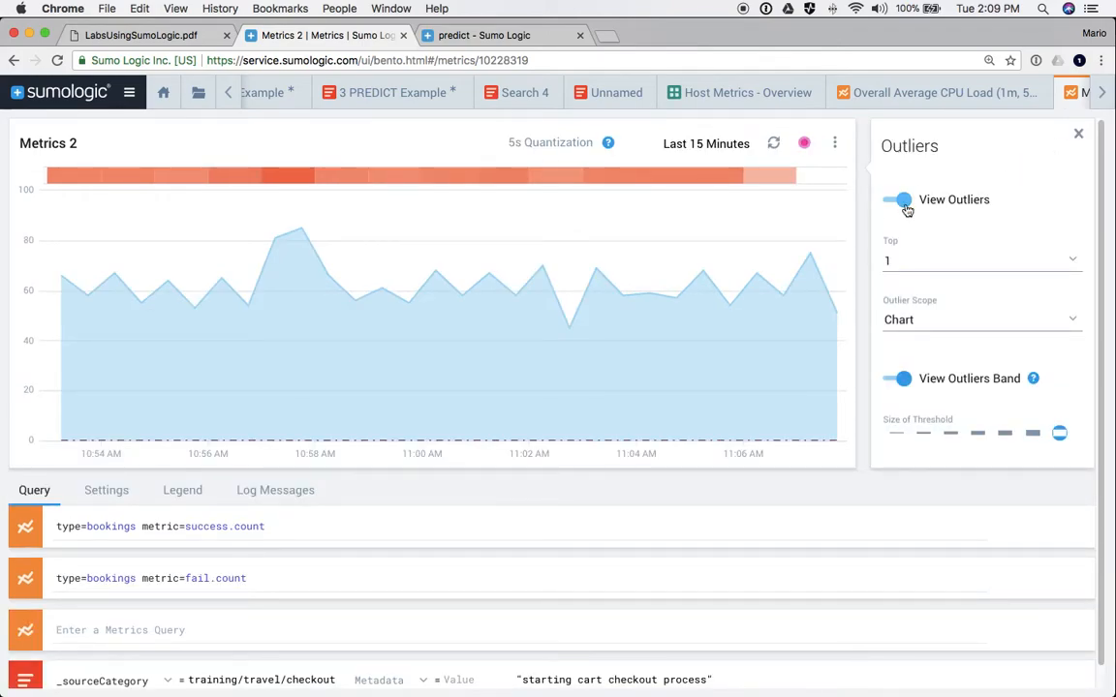
pyautogui.click(904, 203)
pyautogui.click(906, 203)
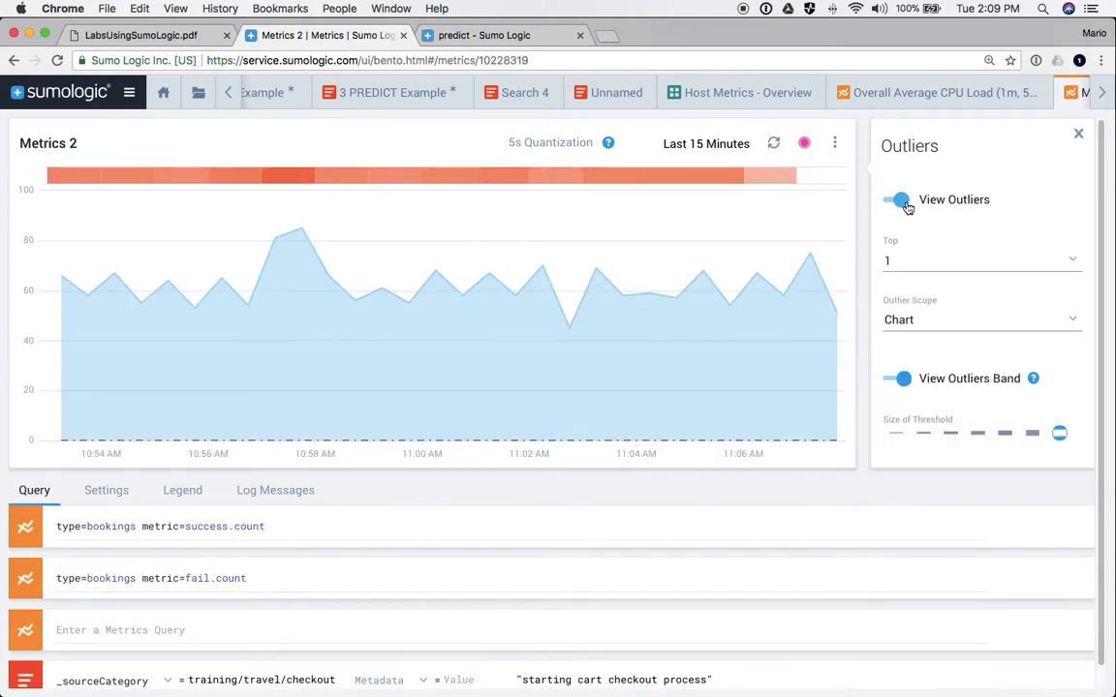
pyautogui.click(891, 257)
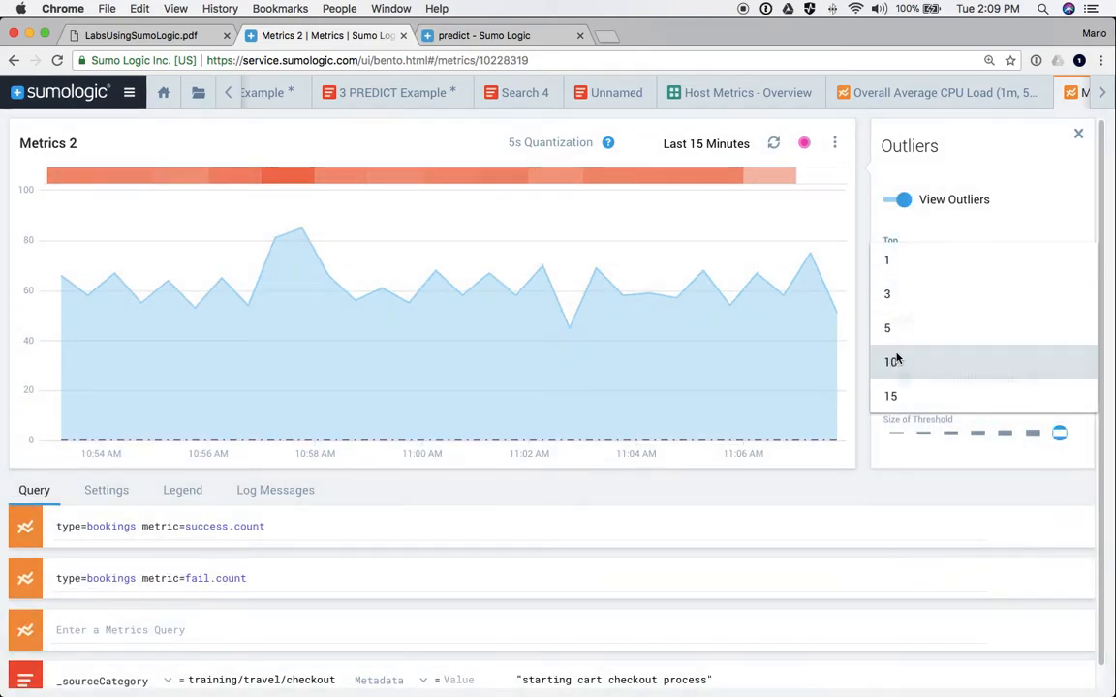
pyautogui.click(891, 360)
pyautogui.click(917, 323)
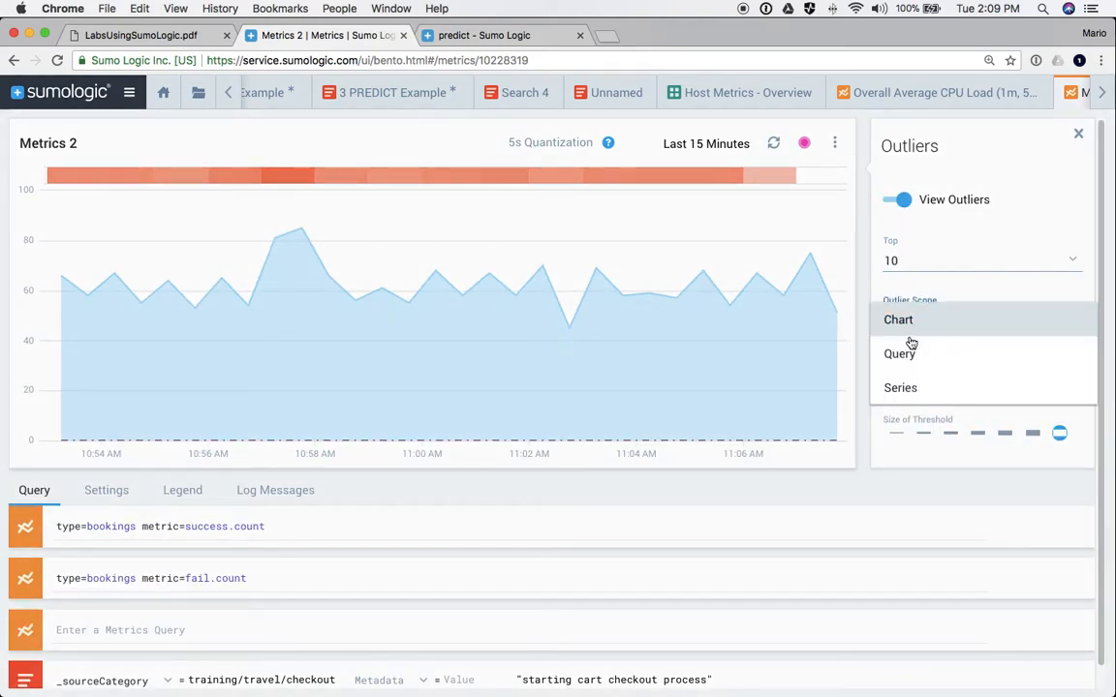
pyautogui.click(908, 356)
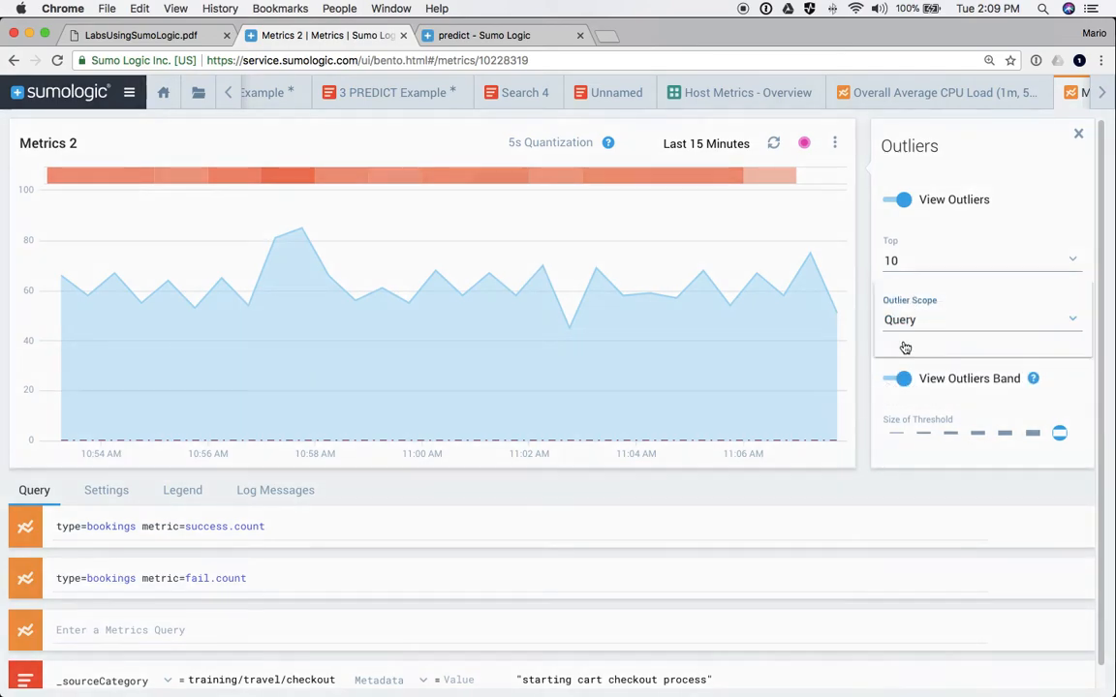
pyautogui.click(903, 330)
pyautogui.click(901, 354)
pyautogui.click(899, 378)
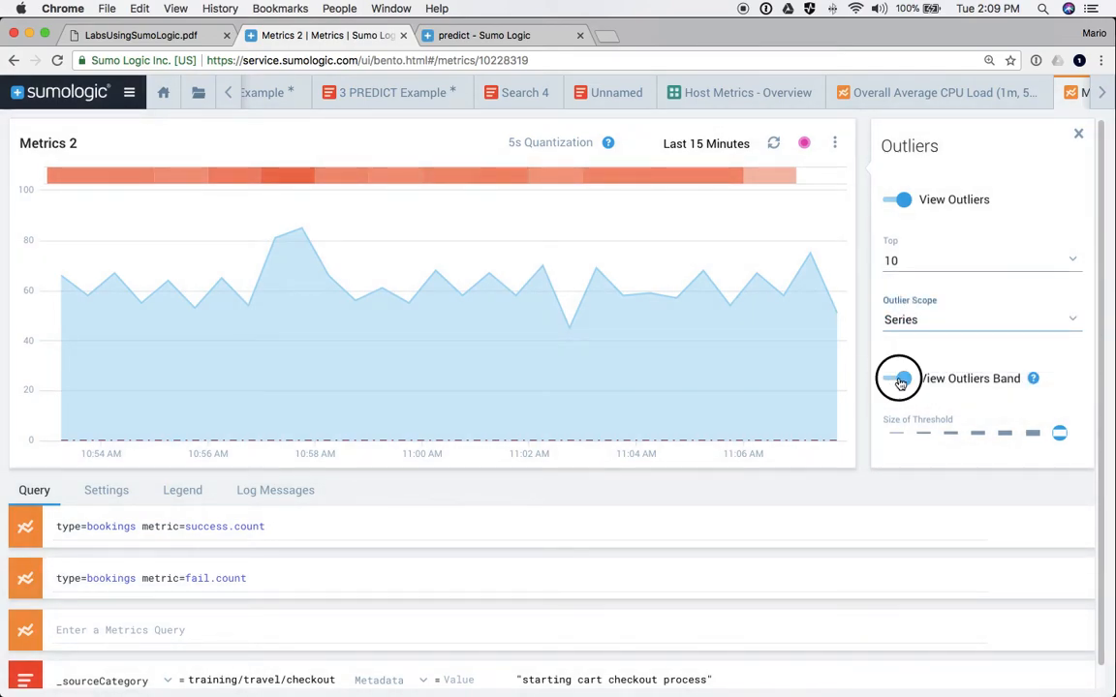
# - Disable the fail.count query and remove the keyword and _sourceCategory filters from the log query
pyautogui.scroll(-1, 899, 378)
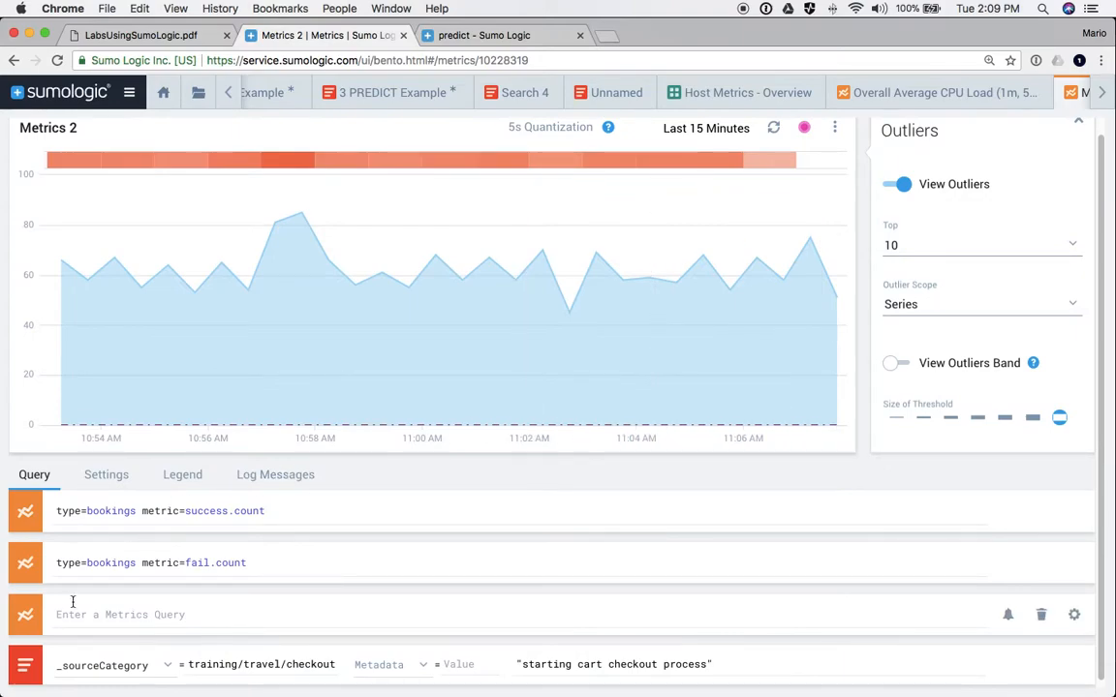
pyautogui.click(25, 564)
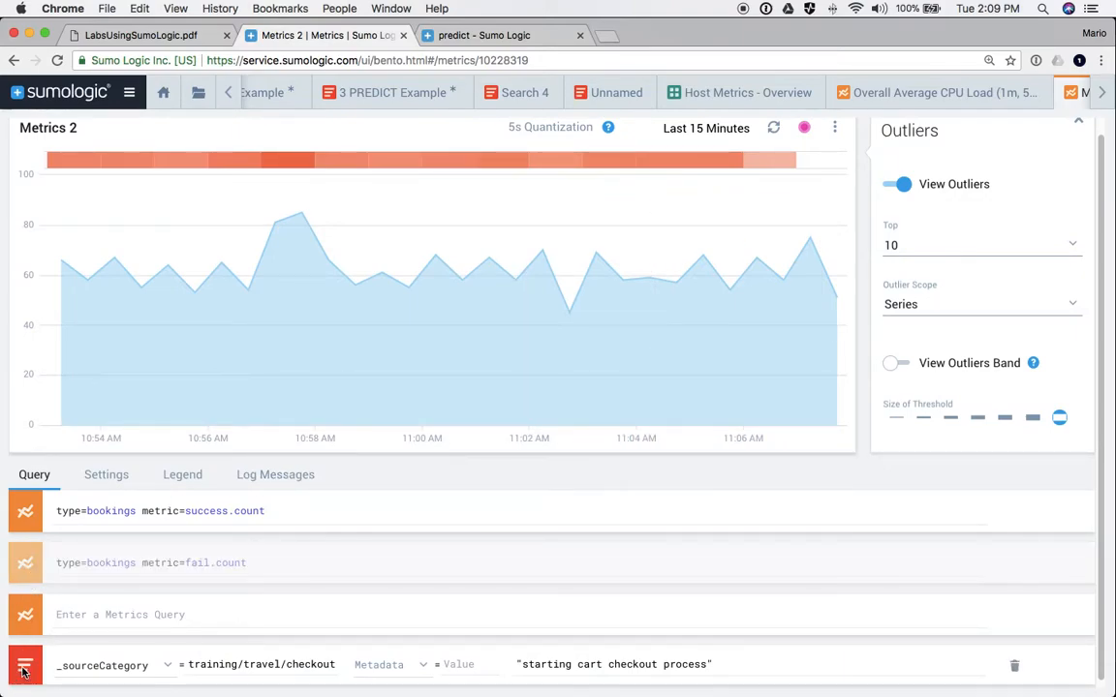
pyautogui.click(565, 667)
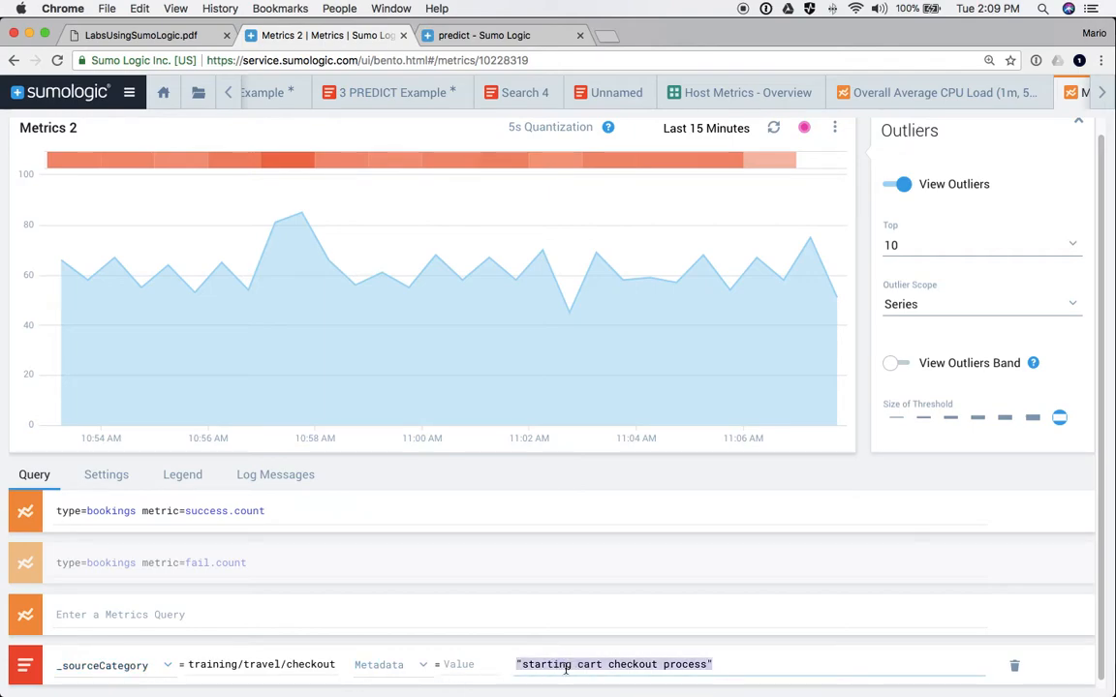
pyautogui.press('BackSpace')
pyautogui.click(301, 662)
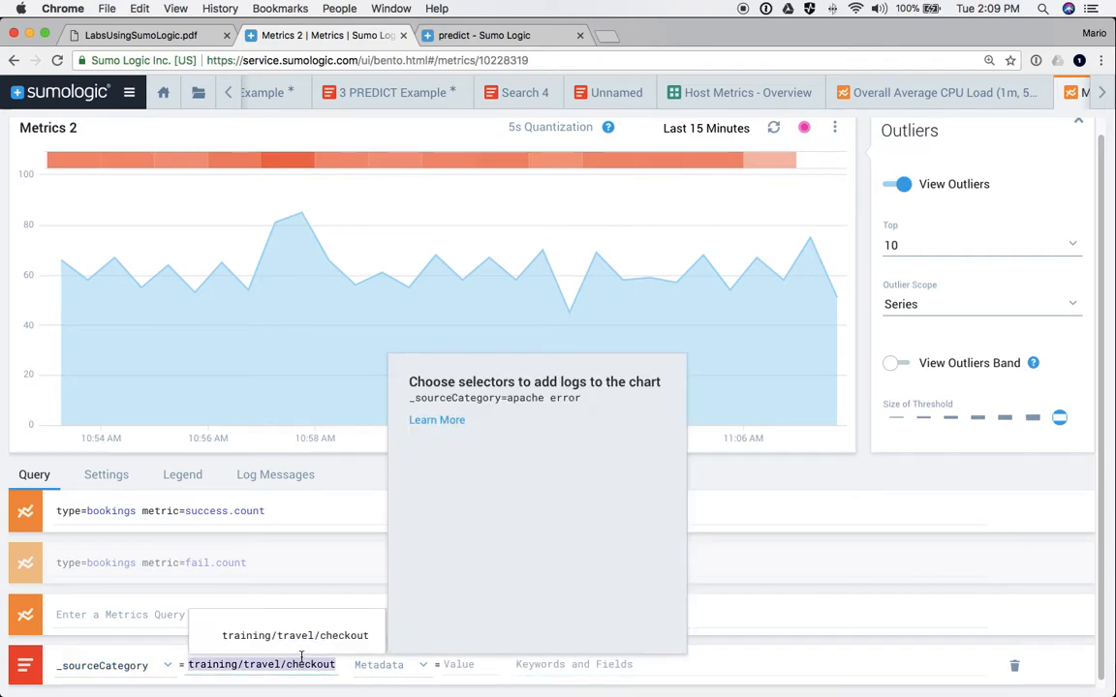
pyautogui.press('BackSpace')
pyautogui.click(102, 665)
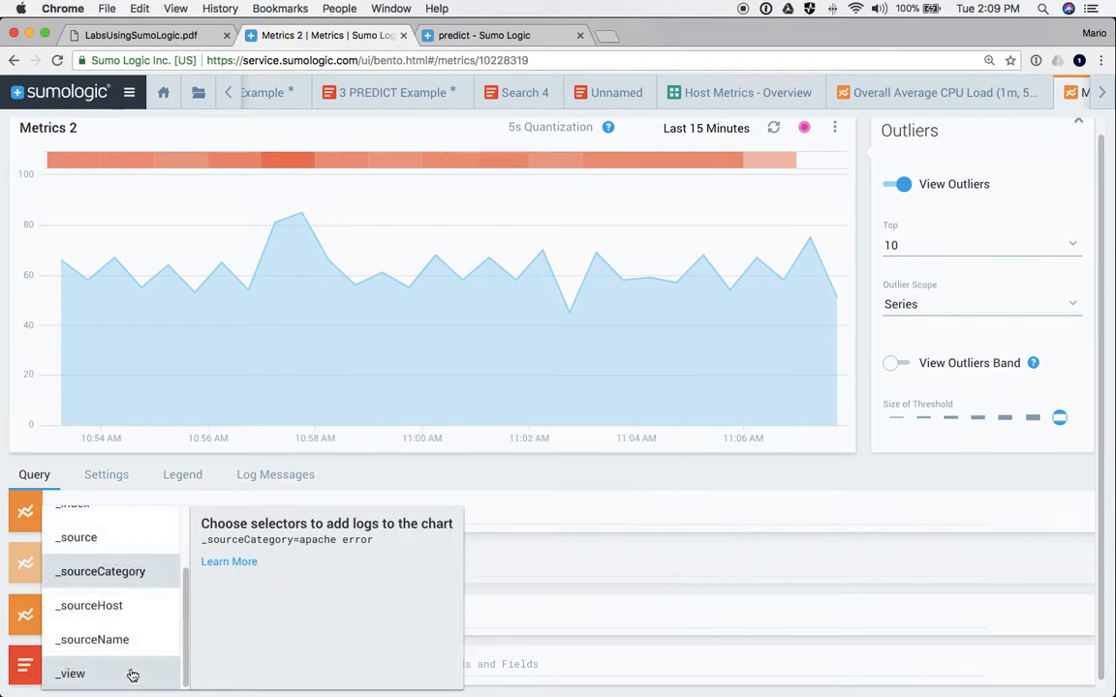
pyautogui.scroll(2, 97, 568)
pyautogui.click(75, 524)
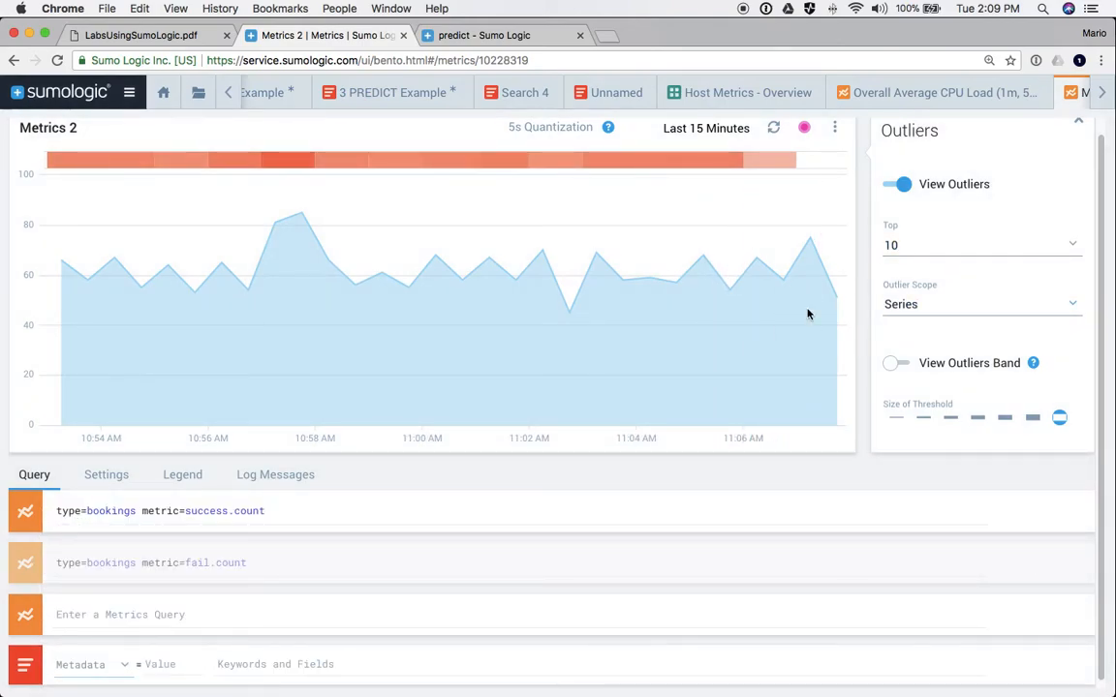
# - Re-run the success.count query and turn the outliers band back on with a fifth-step threshold
pyautogui.click(333, 512)
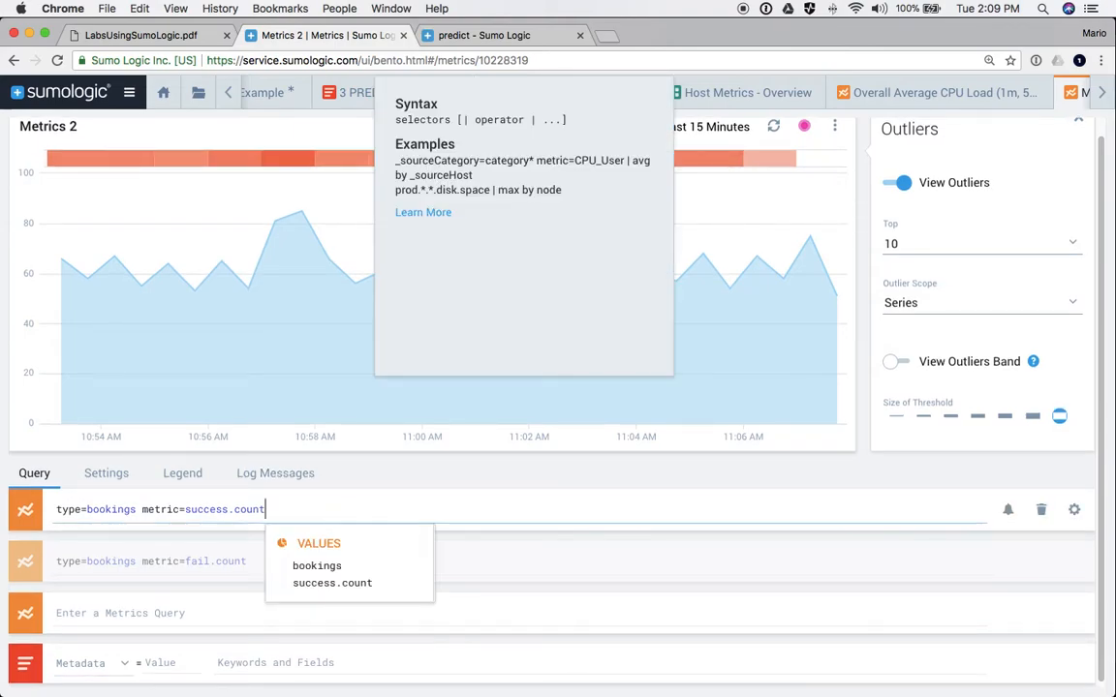
pyautogui.press('Return')
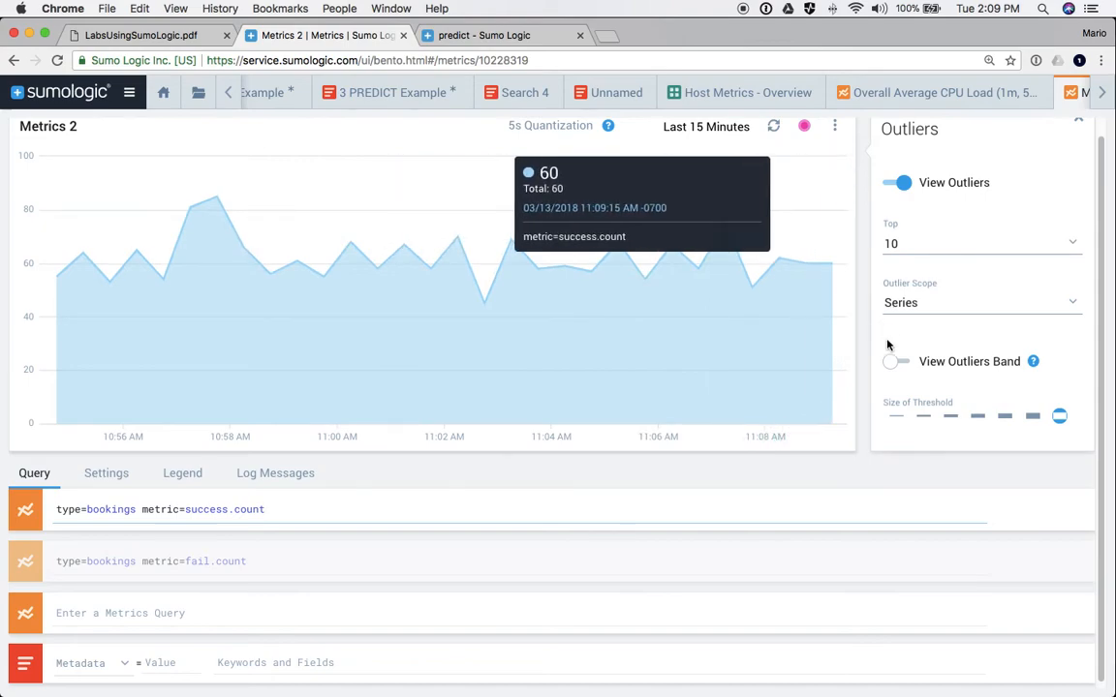
pyautogui.click(897, 363)
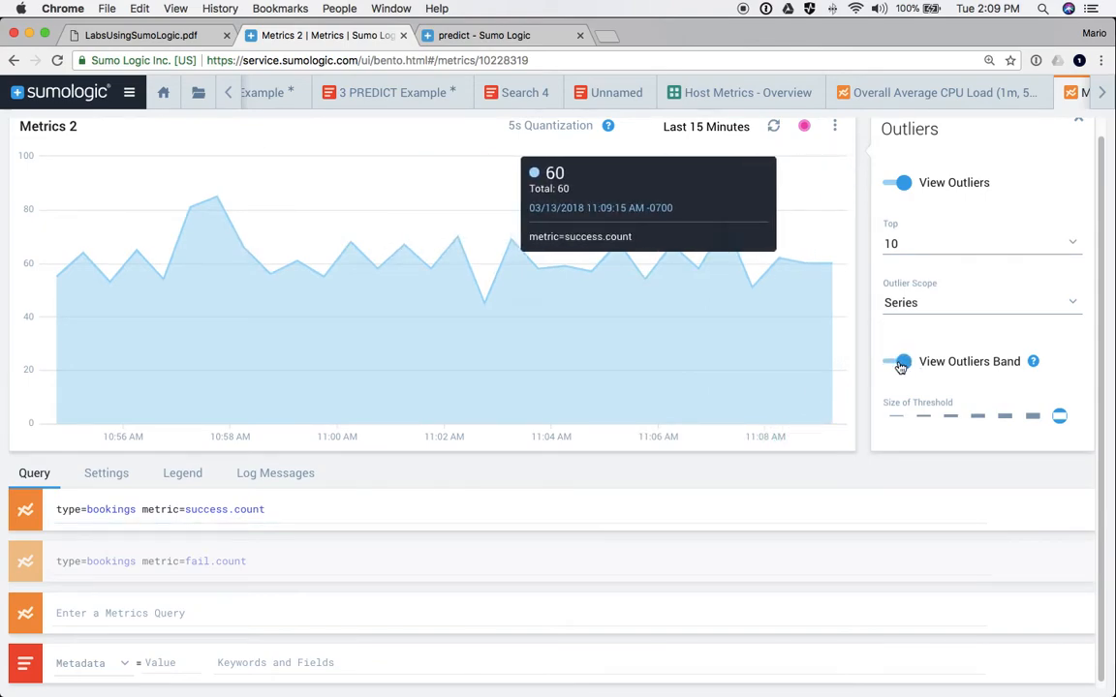
pyautogui.click(999, 415)
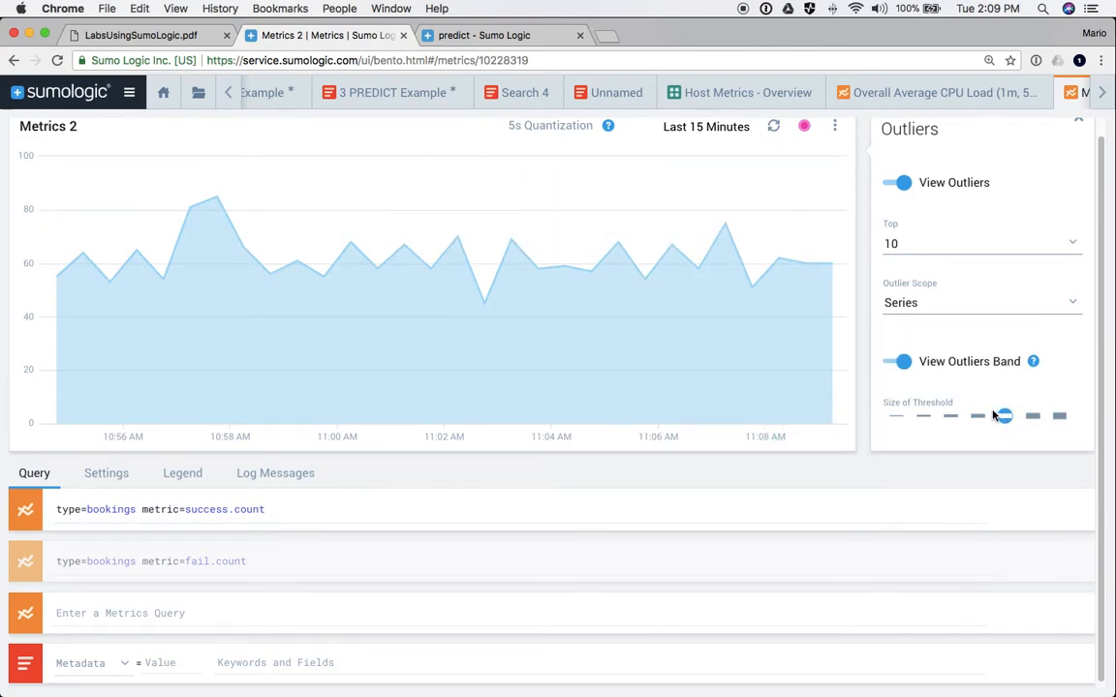
pyautogui.scroll(1, 905, 242)
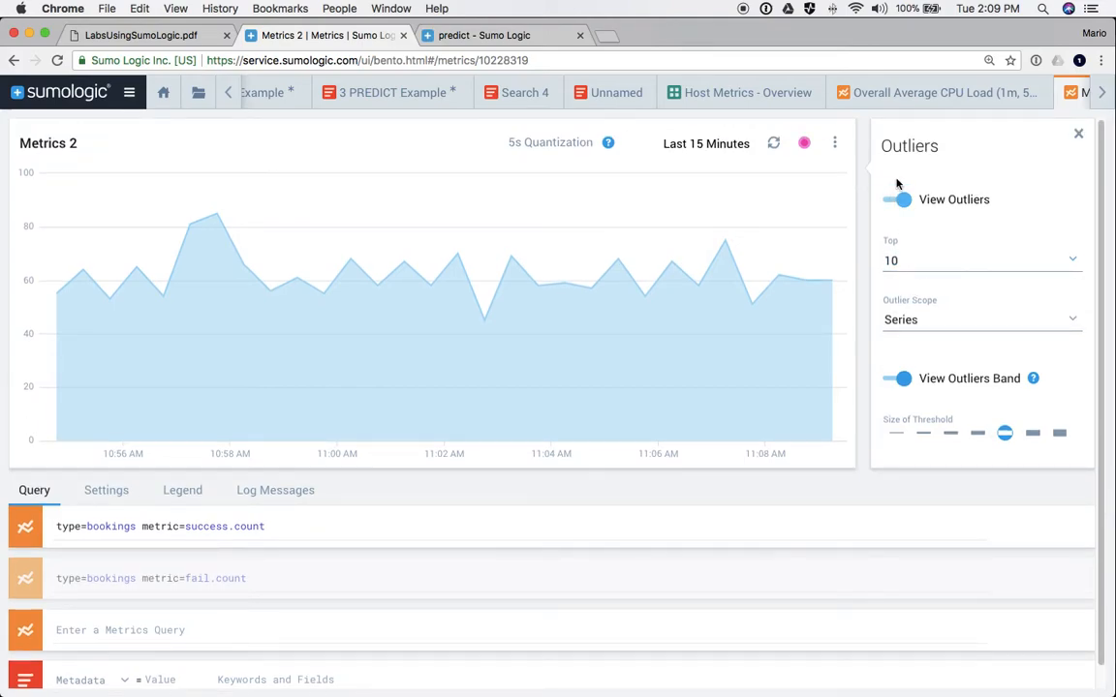
pyautogui.click(1078, 133)
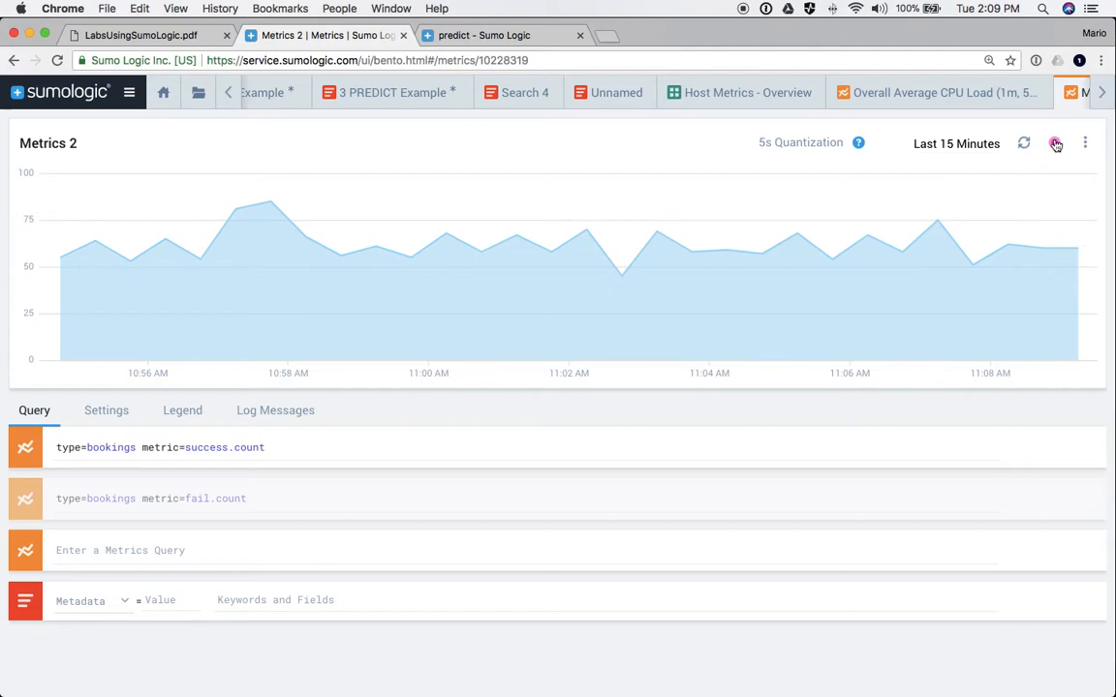
# - Set the Outlier Scope to Chart and the threshold size to the largest step
pyautogui.click(1055, 144)
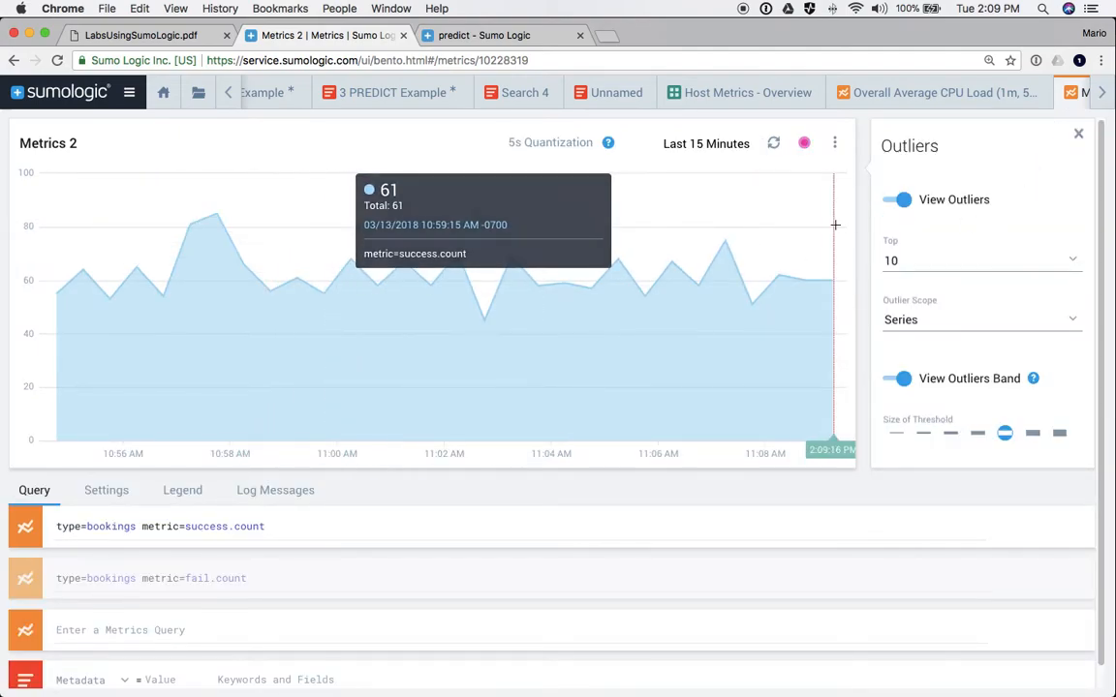
pyautogui.click(904, 327)
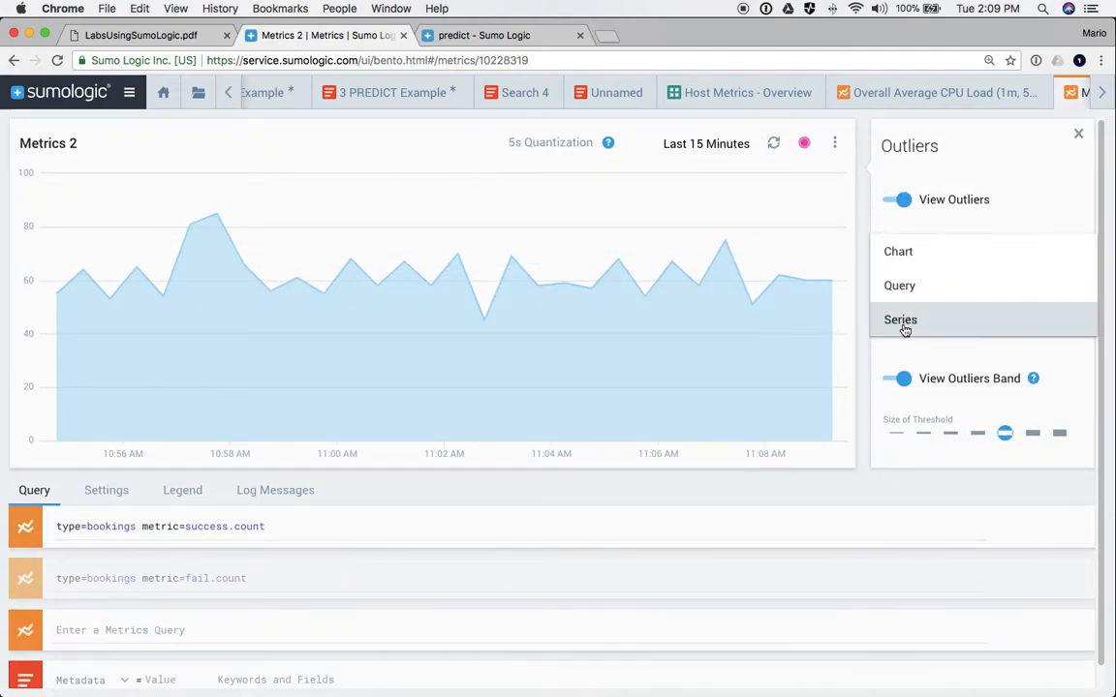
pyautogui.click(903, 289)
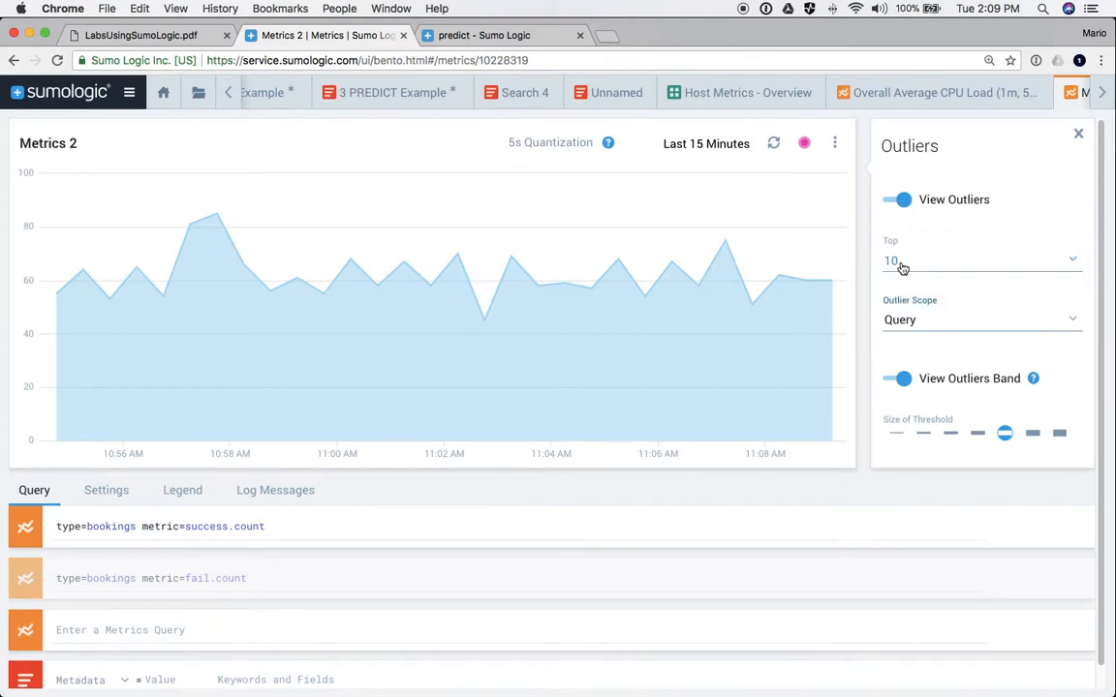
pyautogui.click(899, 320)
pyautogui.click(898, 289)
pyautogui.click(1059, 433)
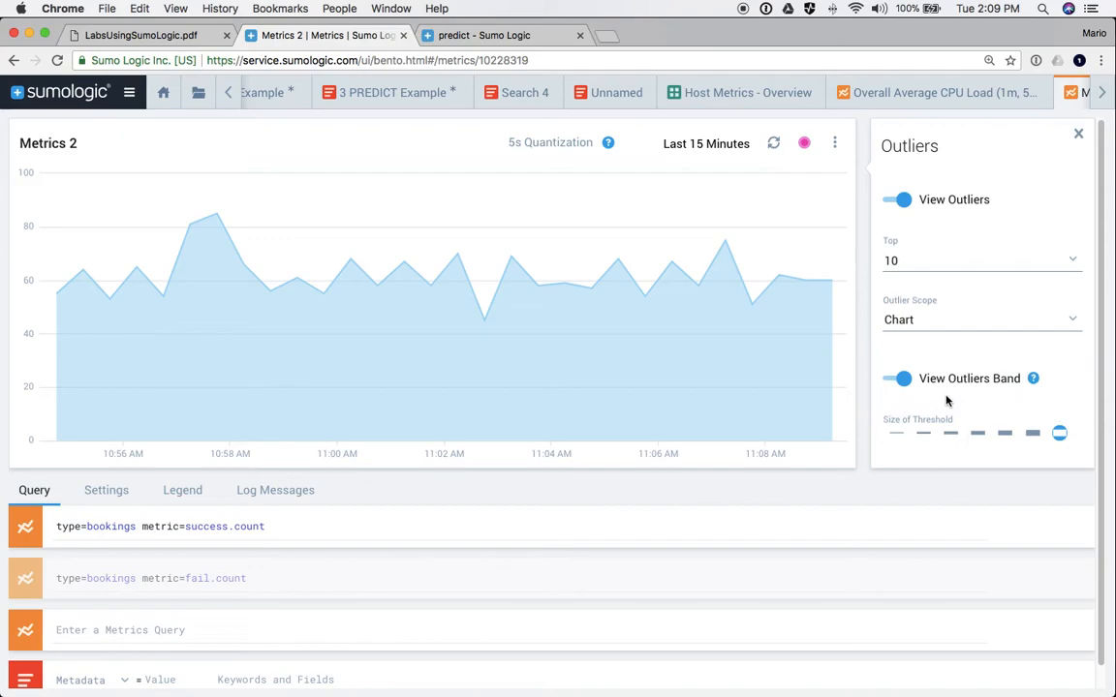
pyautogui.click(1077, 137)
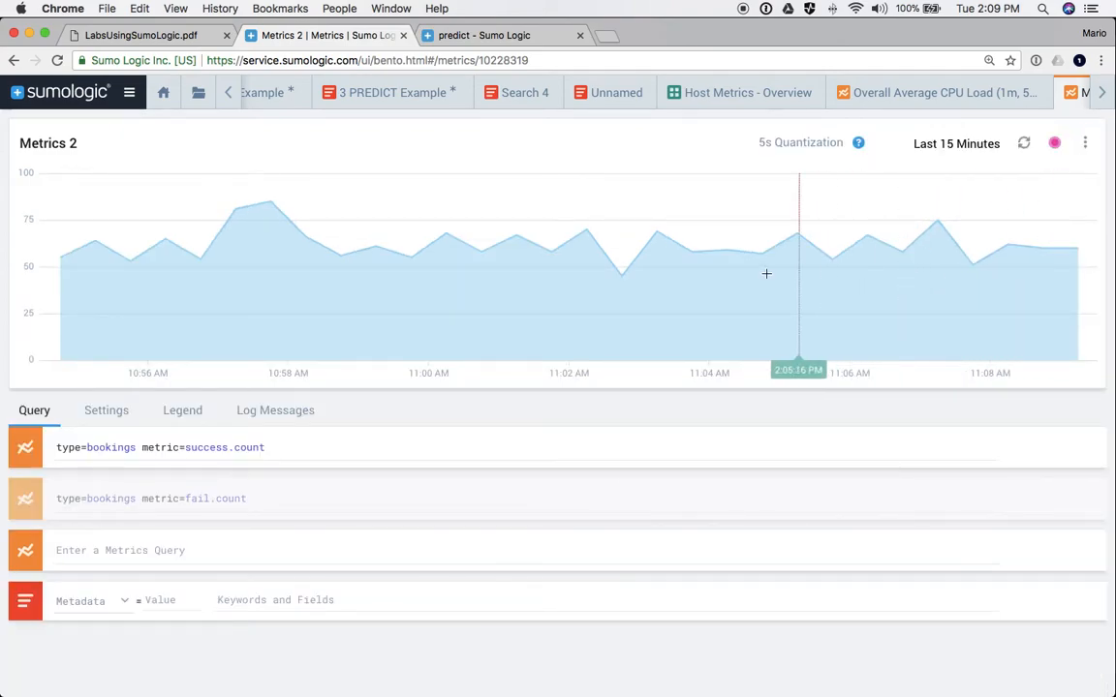
# - Re-run the success.count query to refresh the chart and recheck the outlier settings
pyautogui.click(447, 436)
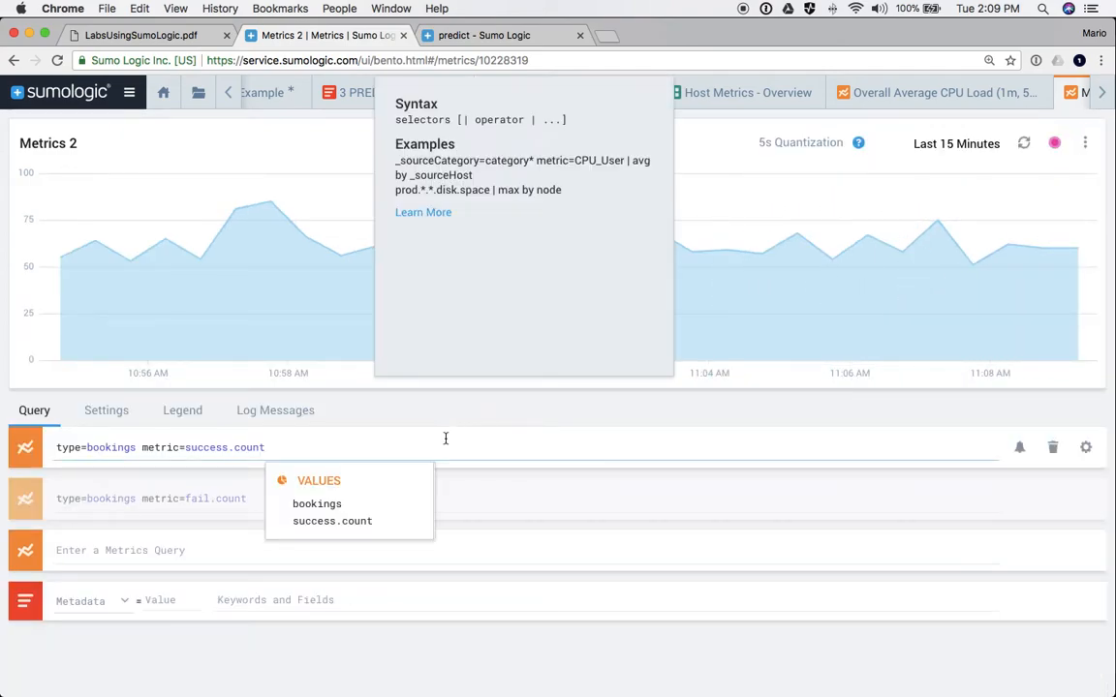
pyautogui.press('Return')
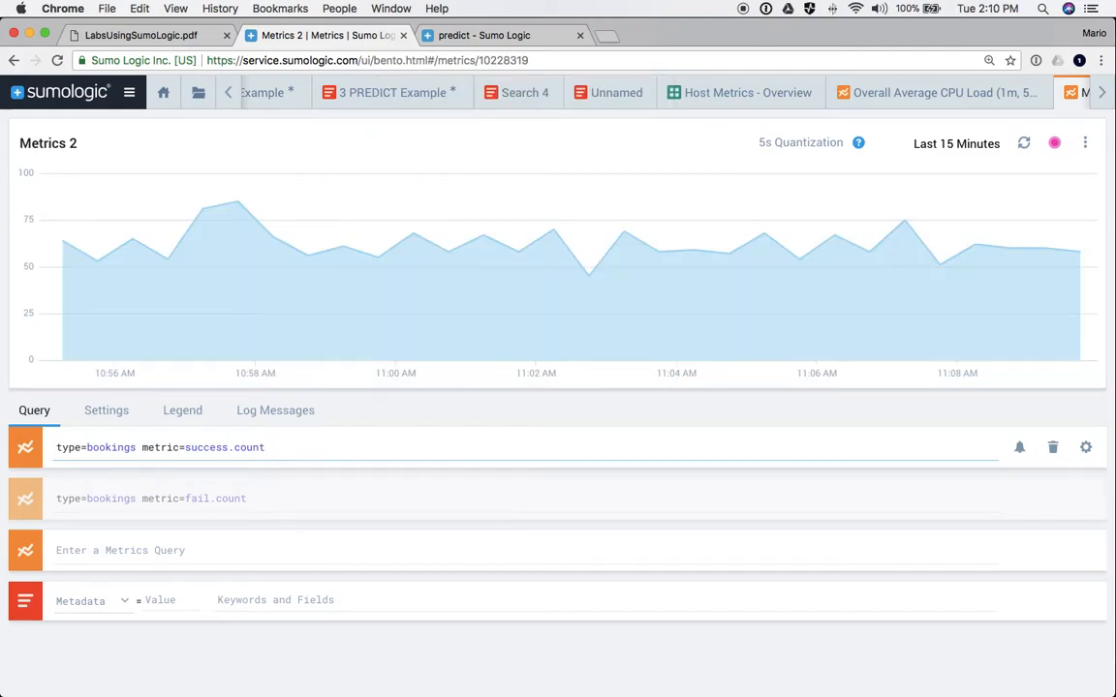
pyautogui.click(1054, 143)
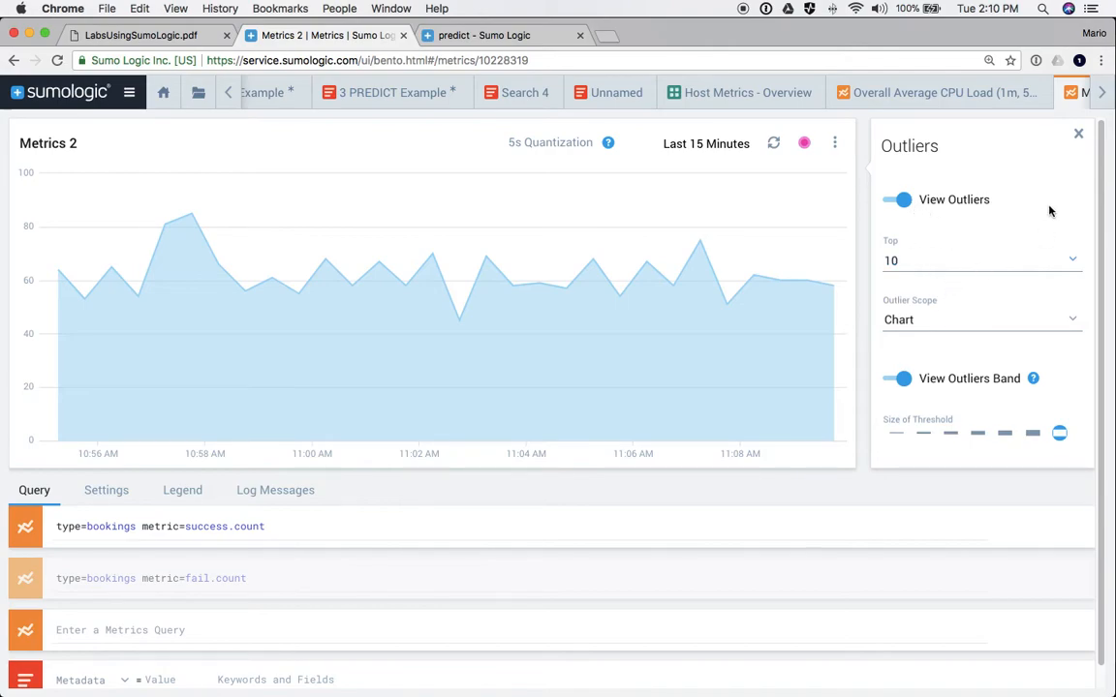
pyautogui.click(1077, 134)
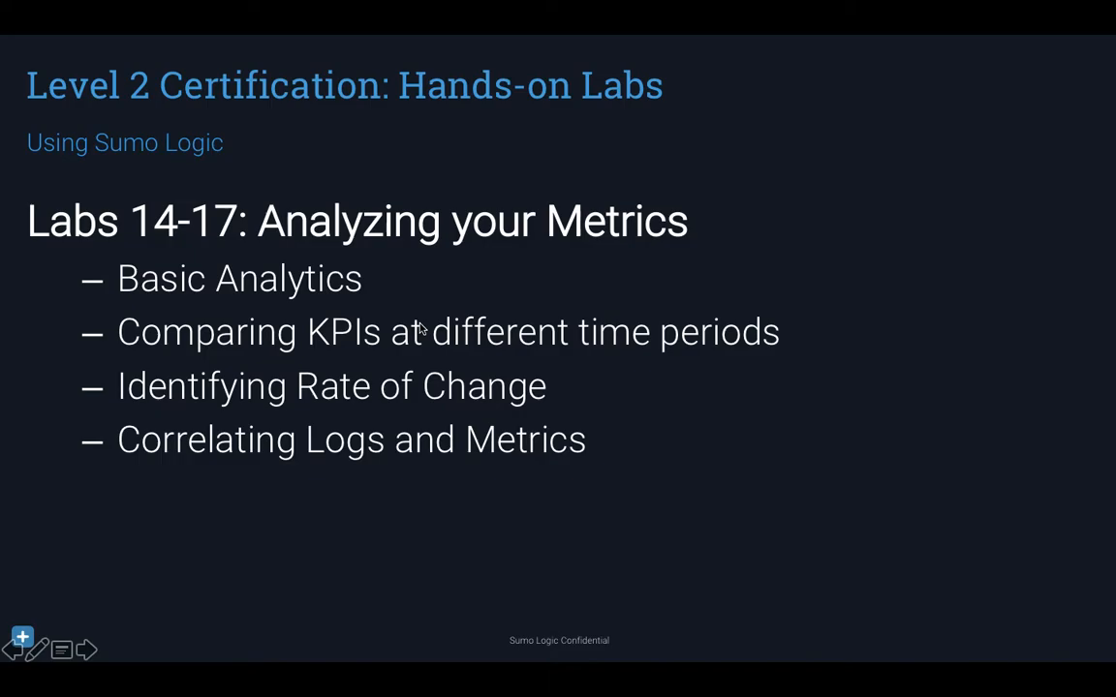
# - Step forward two slides to Monitoring Your Data, then switch back to Chrome
pyautogui.press('Right')
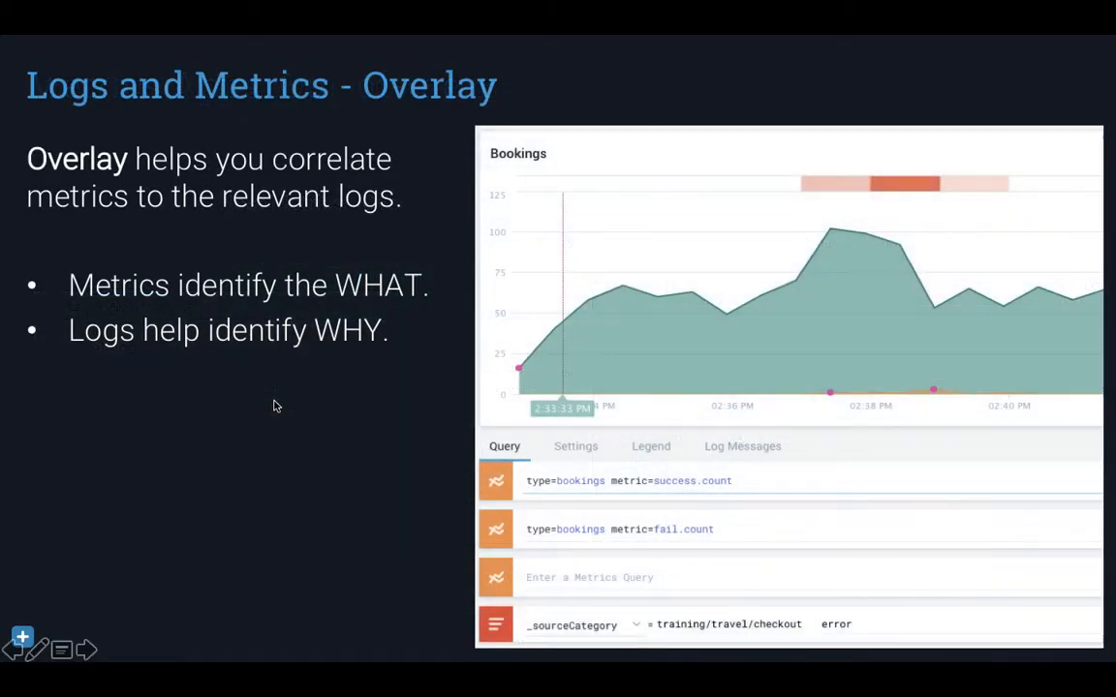
pyautogui.press('Right')
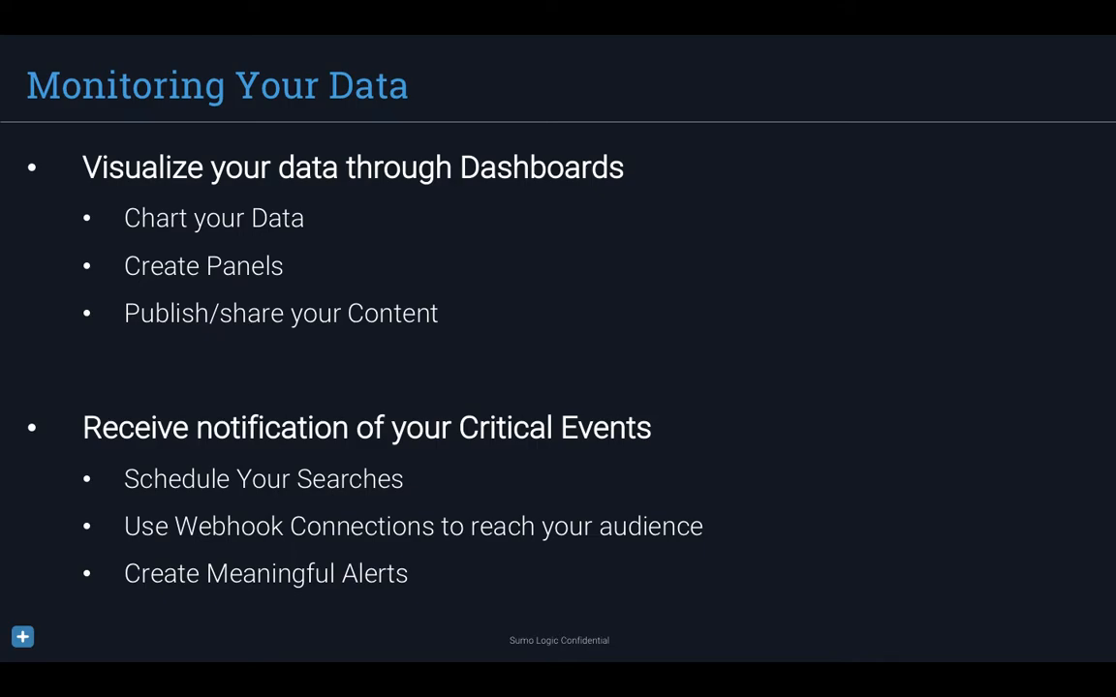
pyautogui.press('super+Tab')
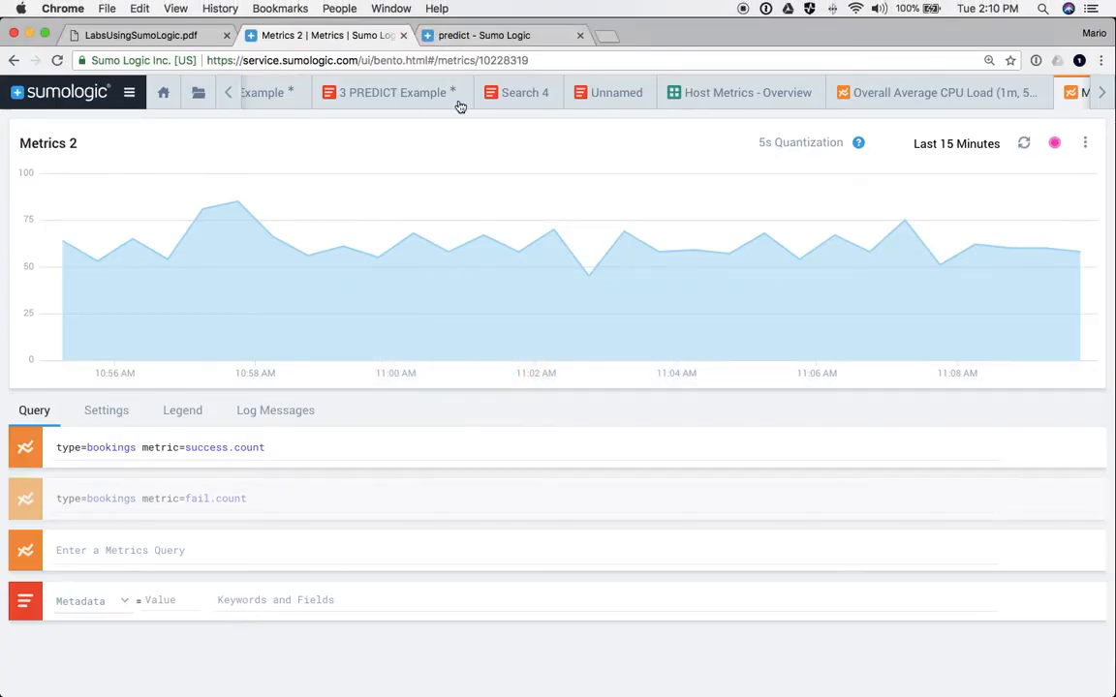
# - Add the success.count chart as a 'Bookings' panel on a new dashboard named 'Mario Dashboard'
pyautogui.click(1085, 143)
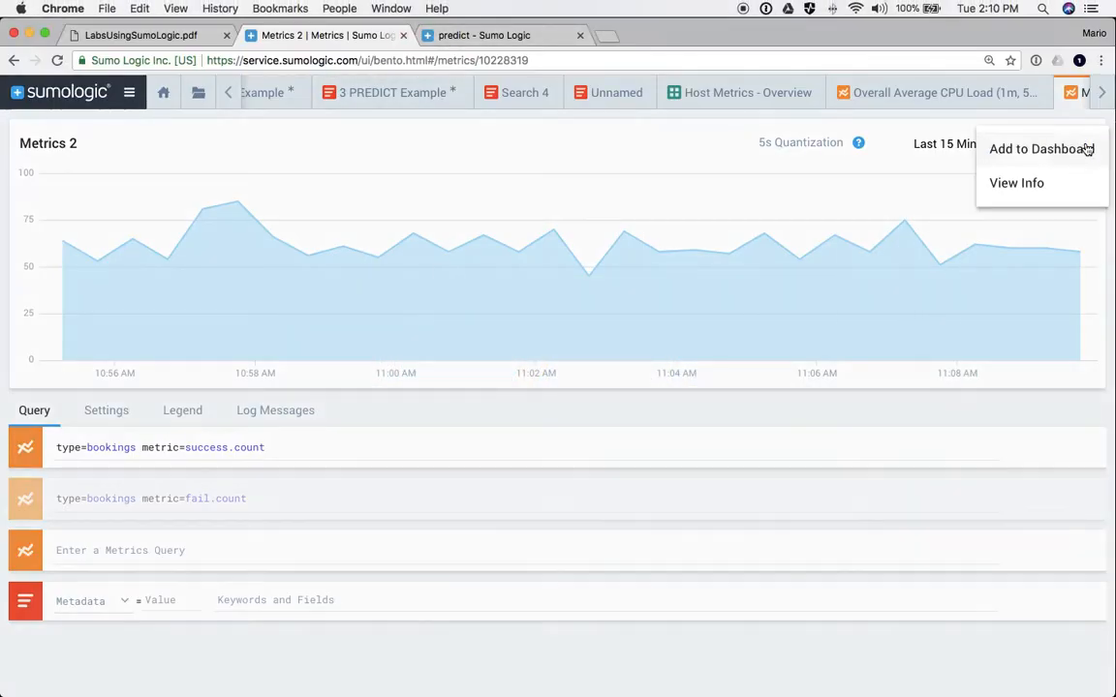
pyautogui.click(1029, 151)
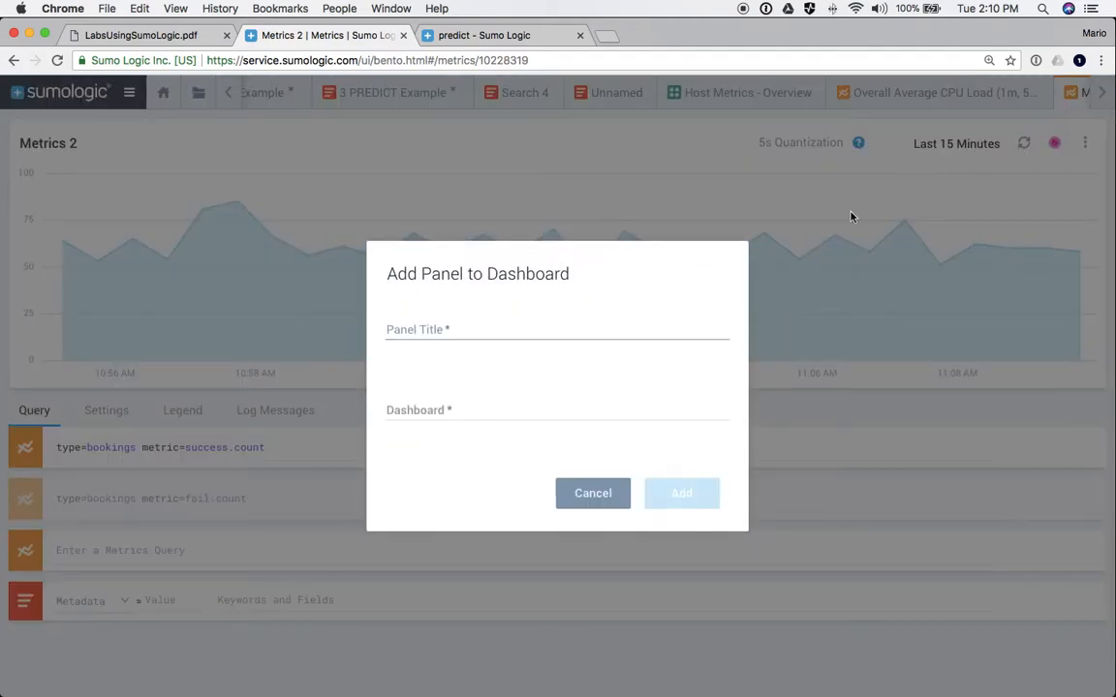
pyautogui.click(417, 332)
pyautogui.write('Bookings')
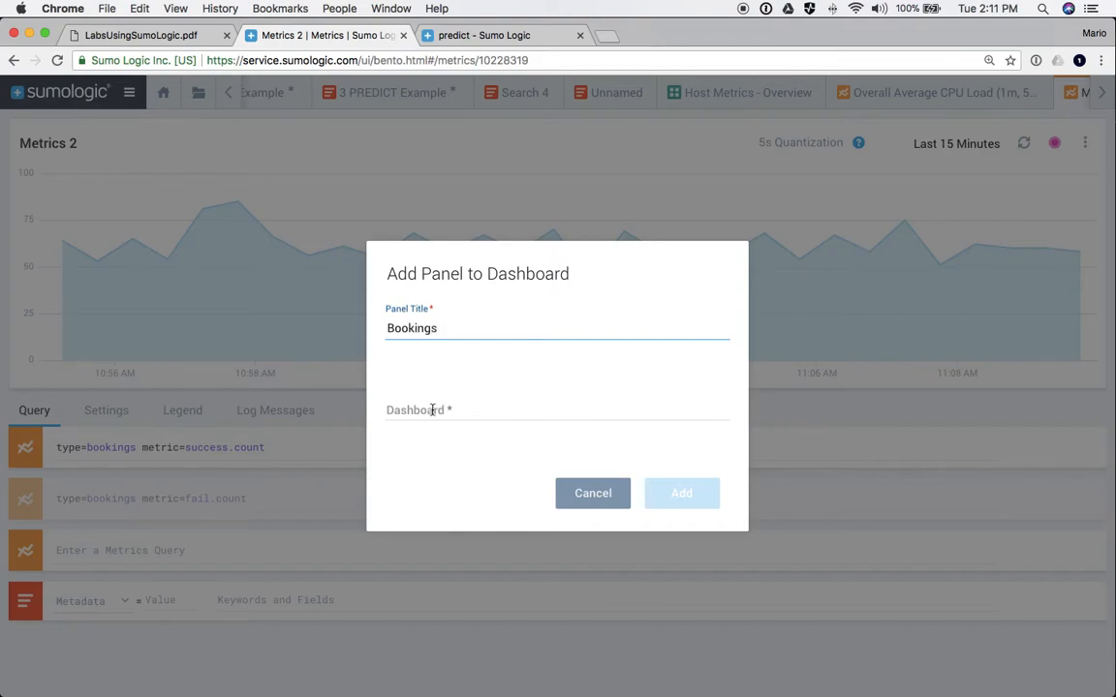
pyautogui.click(432, 410)
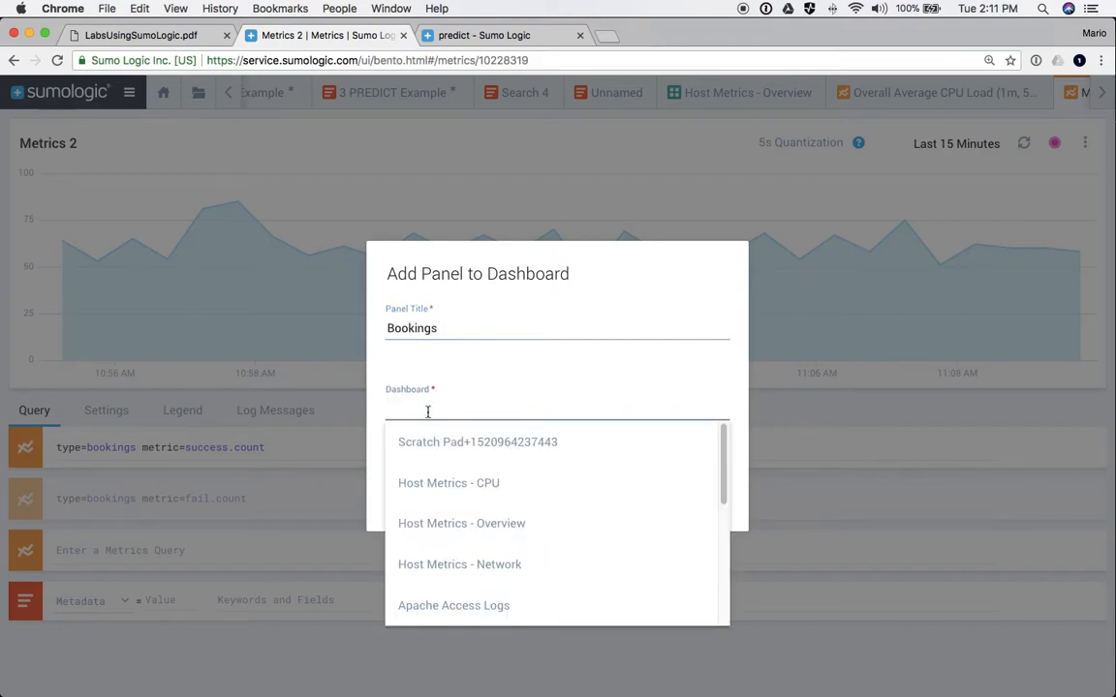
pyautogui.write('Mario Dashboard')
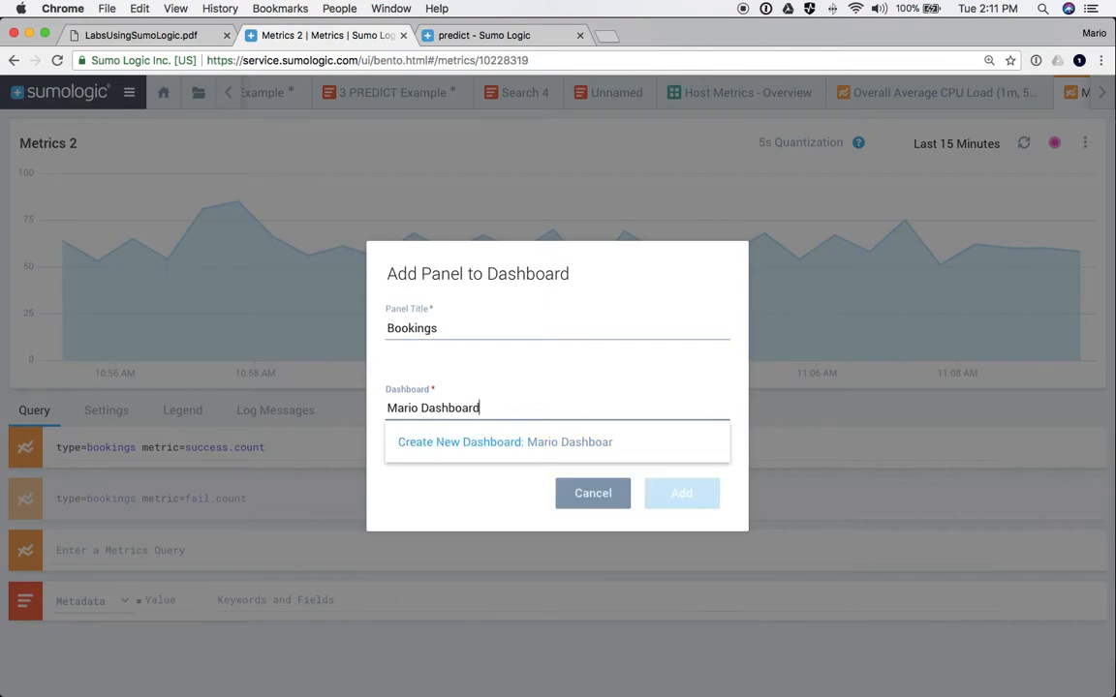
pyautogui.click(580, 453)
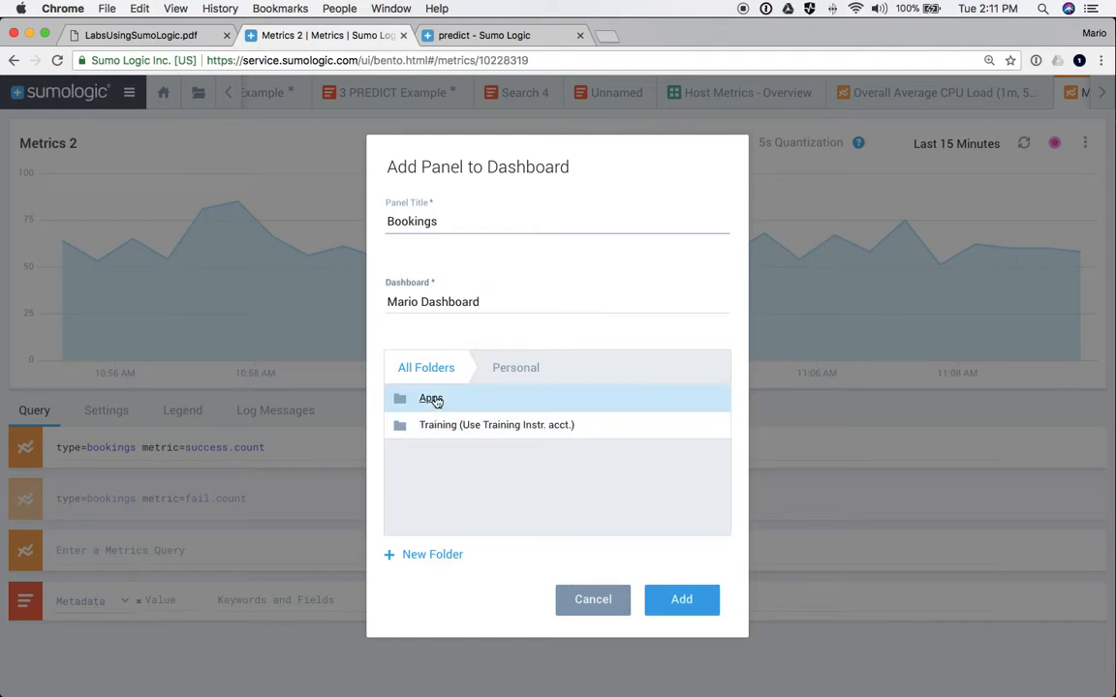
pyautogui.click(684, 602)
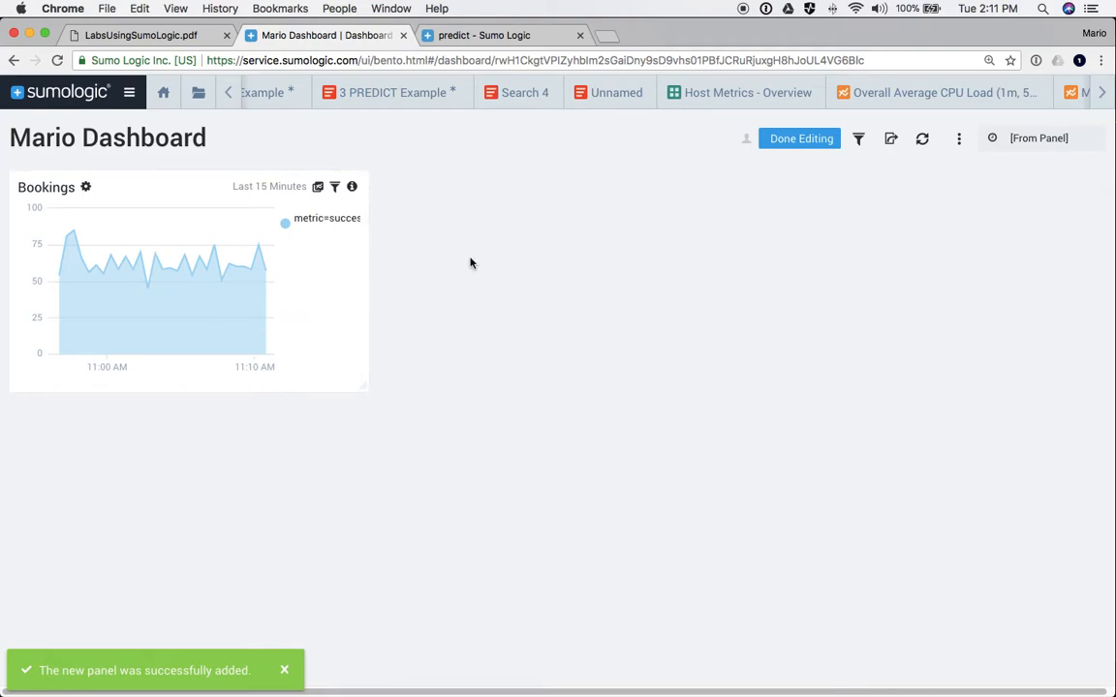
# - Add the 3 PREDICT Example forecast chart to Mario Dashboard, then open the 2 OUTLIER Example search
pyautogui.click(376, 97)
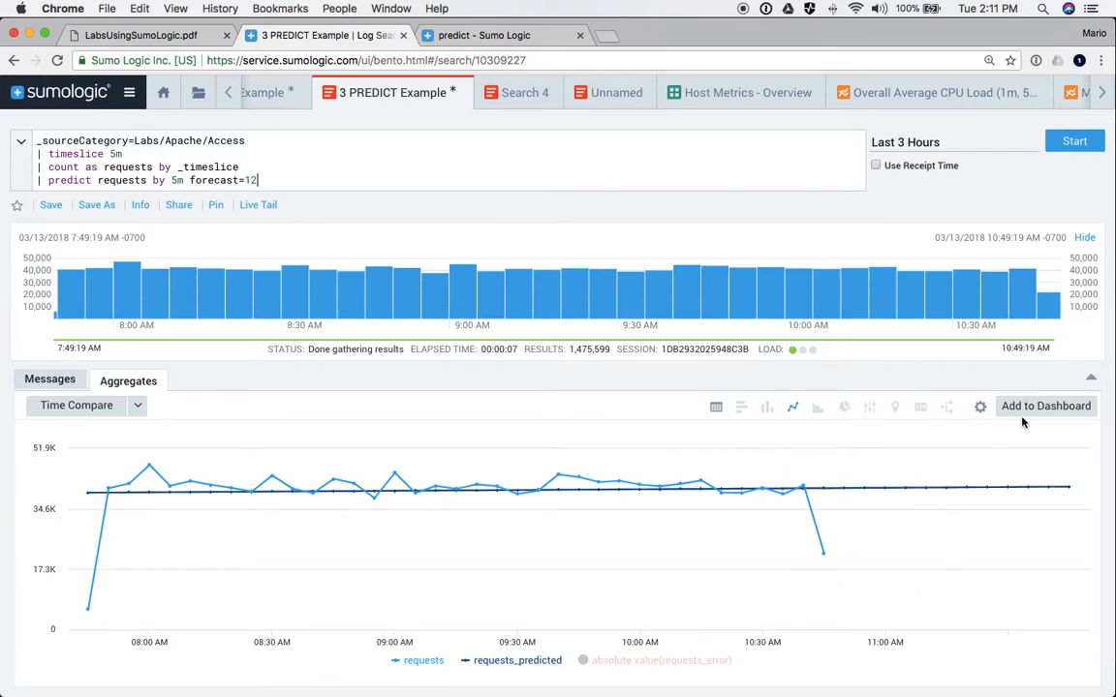
pyautogui.click(1027, 412)
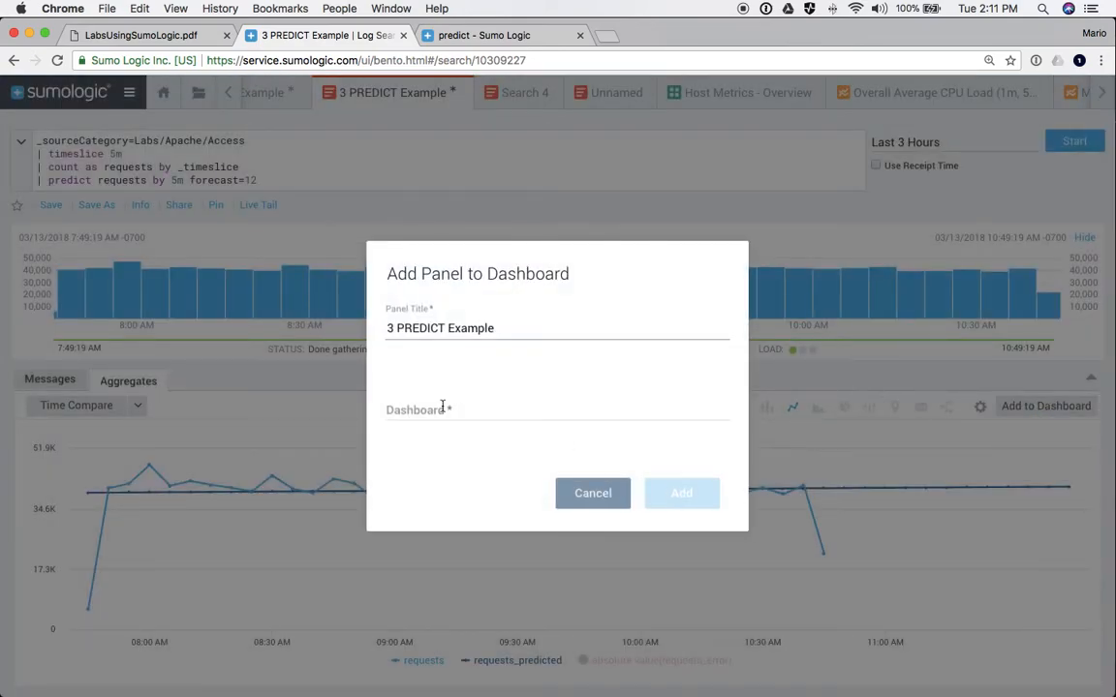
pyautogui.click(426, 412)
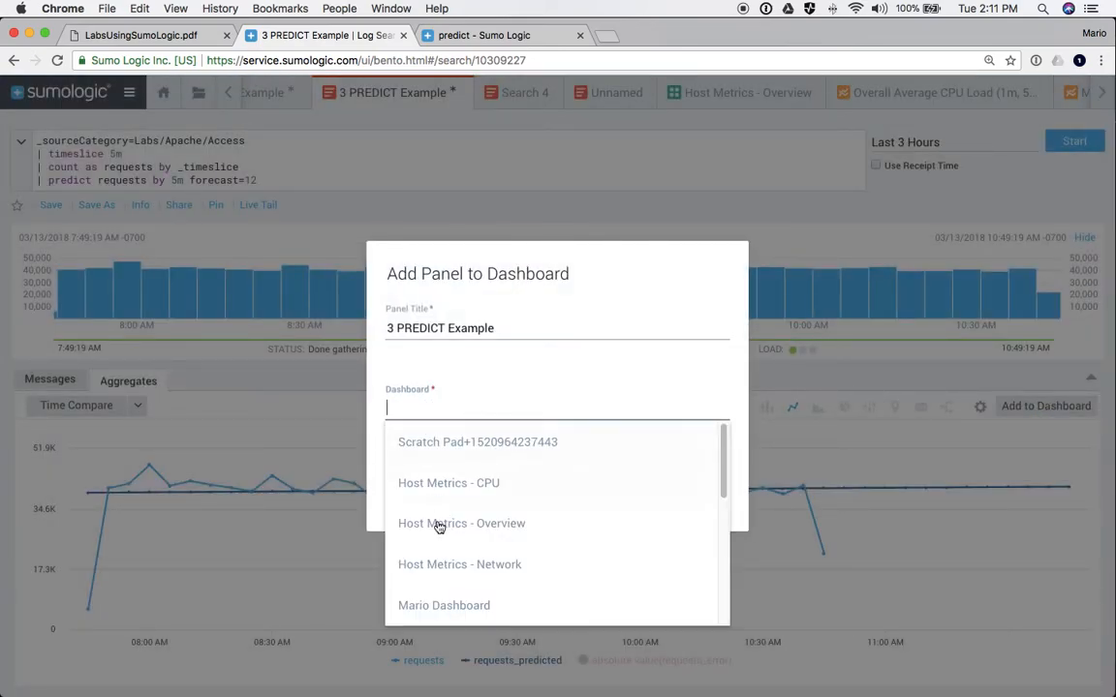
pyautogui.click(449, 605)
pyautogui.click(683, 504)
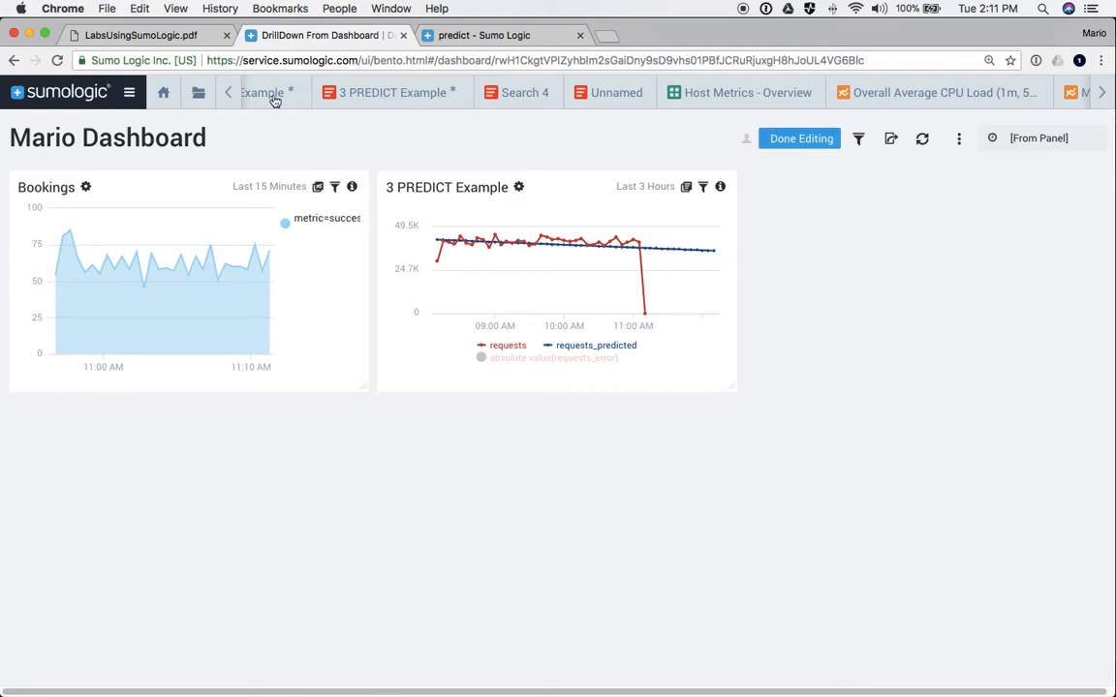
pyautogui.click(228, 93)
pyautogui.click(391, 96)
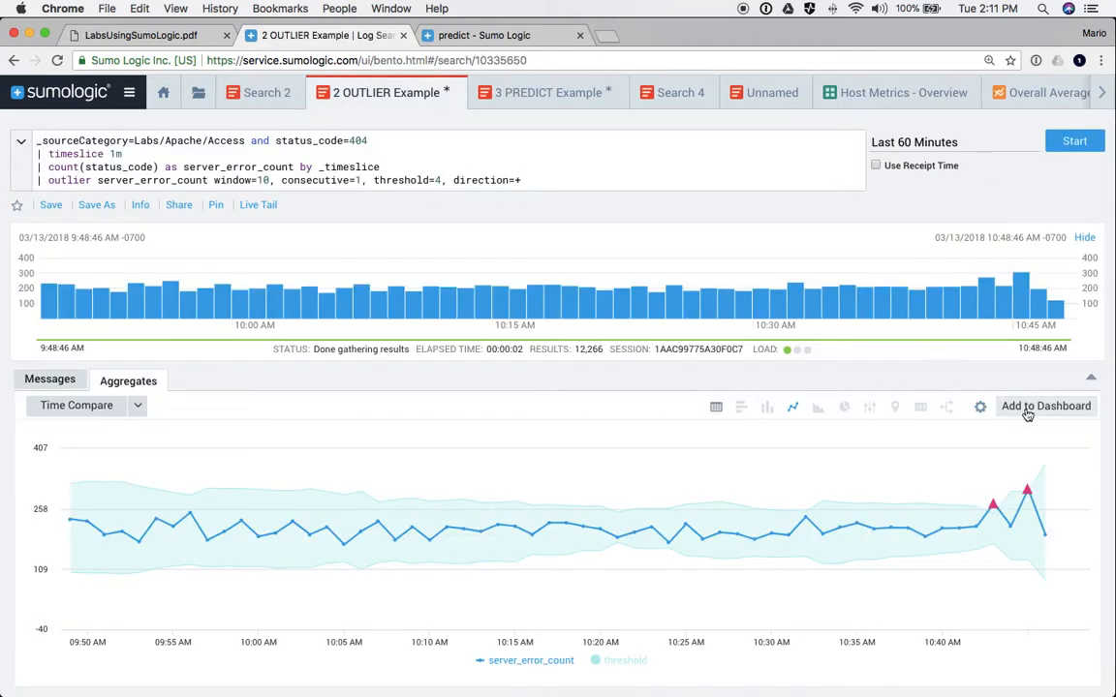
# - Put the 2 OUTLIER Example chart on Mario Dashboard, then switch to the Search 2 committers query
pyautogui.click(1031, 407)
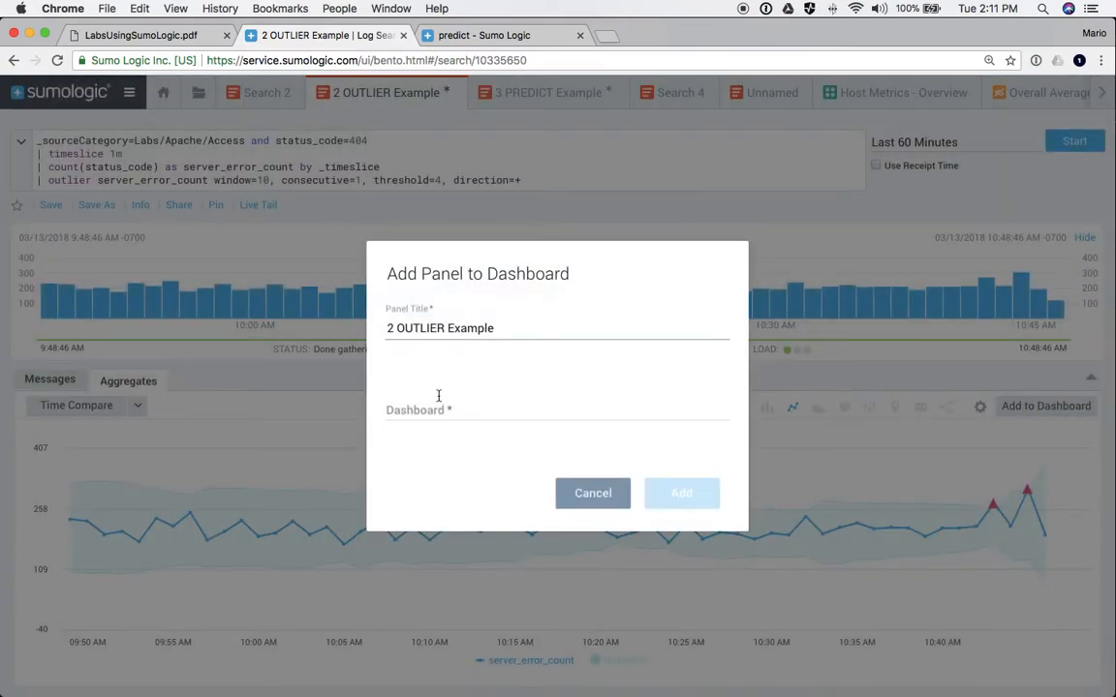
pyautogui.click(438, 396)
pyautogui.click(436, 602)
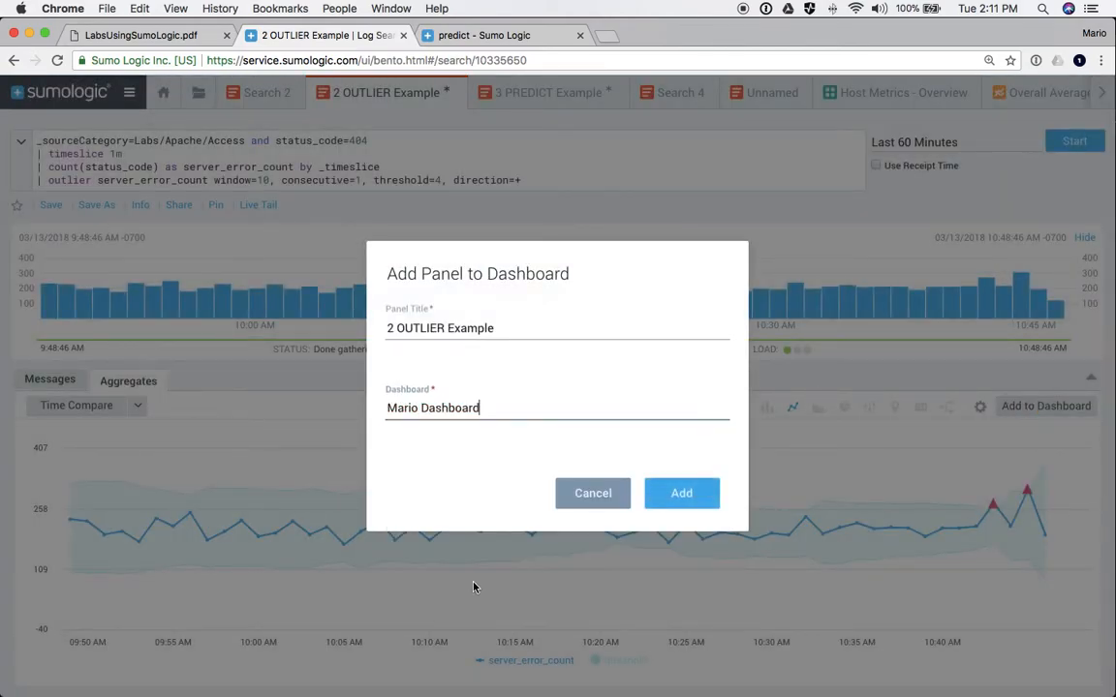
pyautogui.click(658, 491)
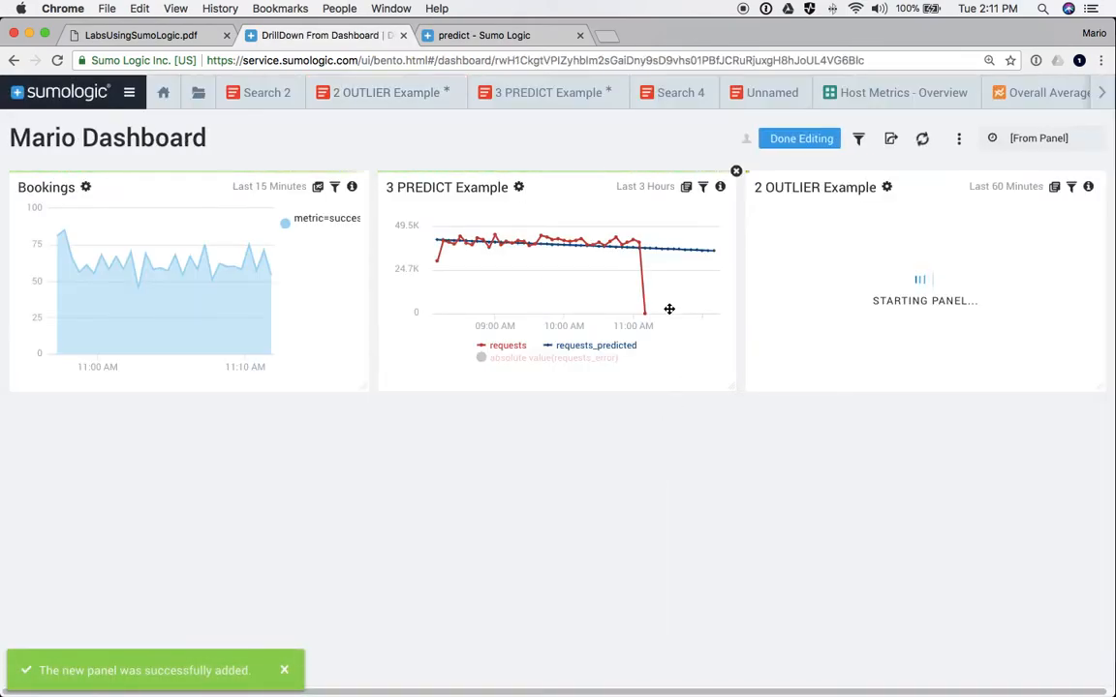
pyautogui.click(254, 93)
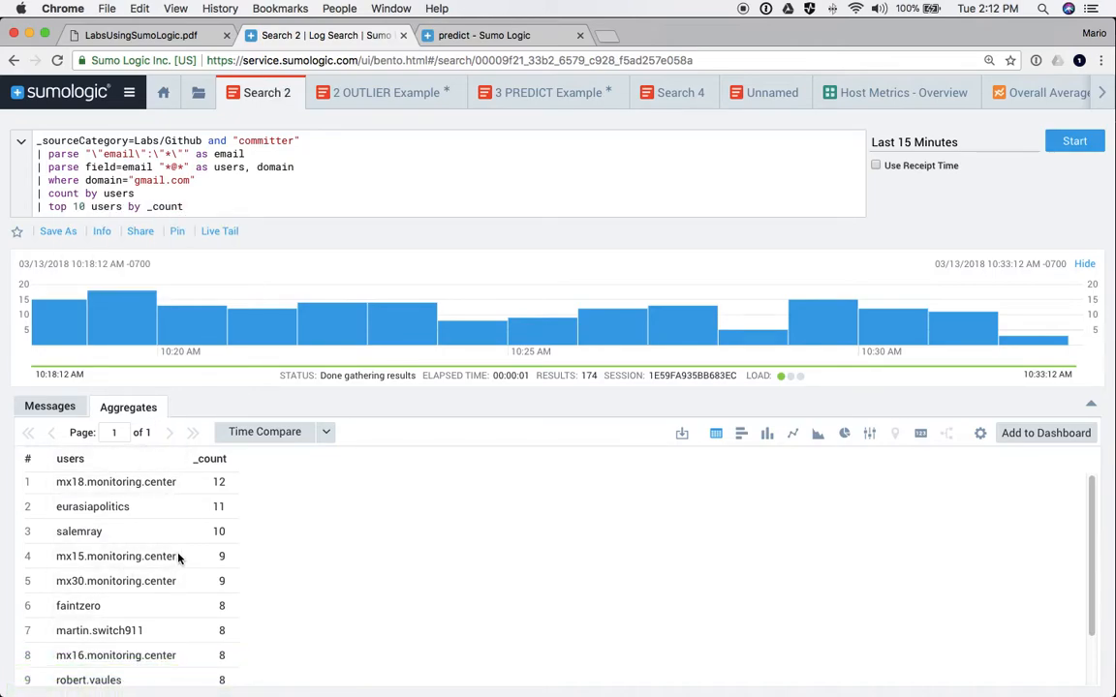
# - Add the committers table to Mario Dashboard as a panel titled 'Github Users'
pyautogui.scroll(-3, 179, 559)
pyautogui.scroll(3, 174, 555)
pyautogui.click(1008, 433)
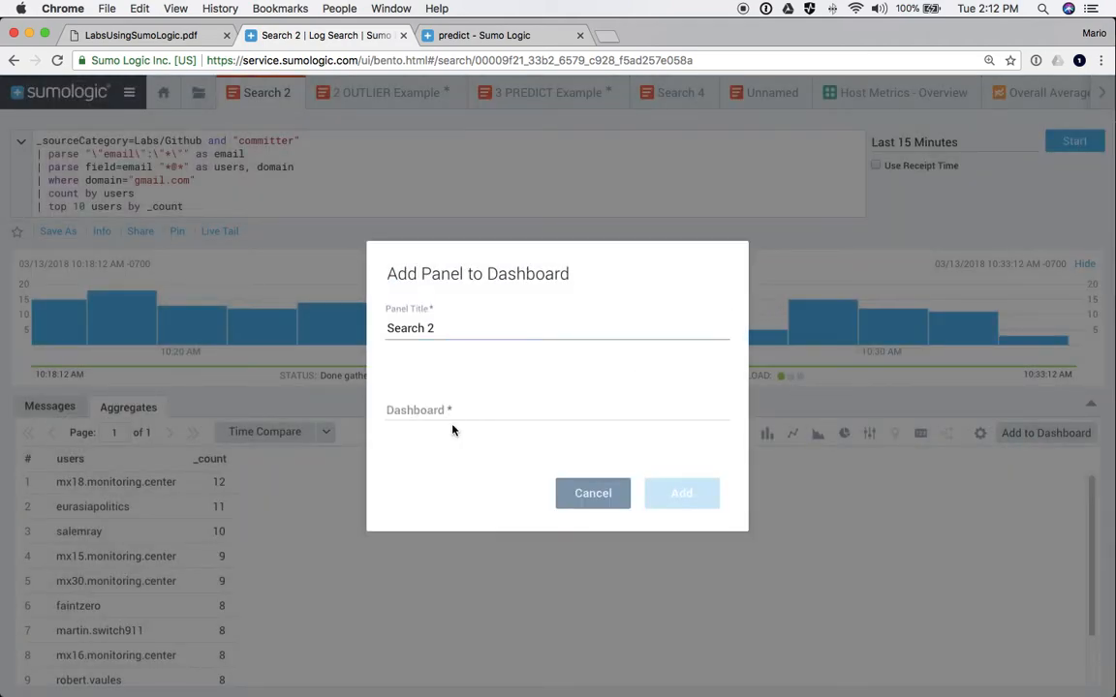
pyautogui.click(463, 407)
pyautogui.doubleClick(413, 322)
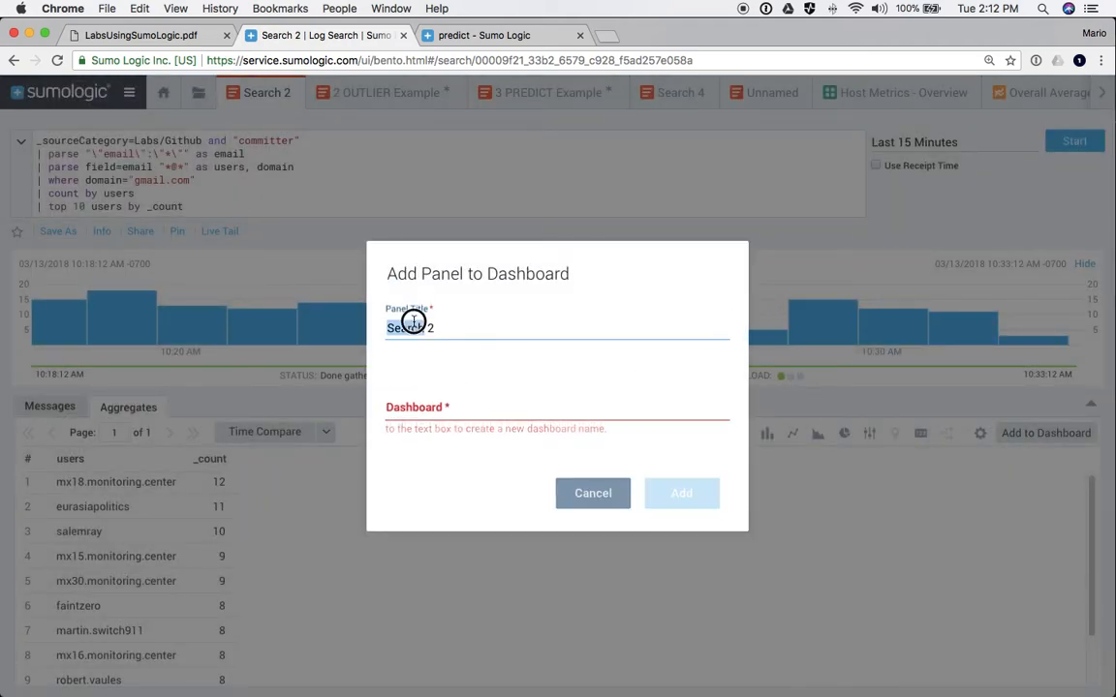
pyautogui.moveTo(442, 326); pyautogui.dragTo(393, 327)
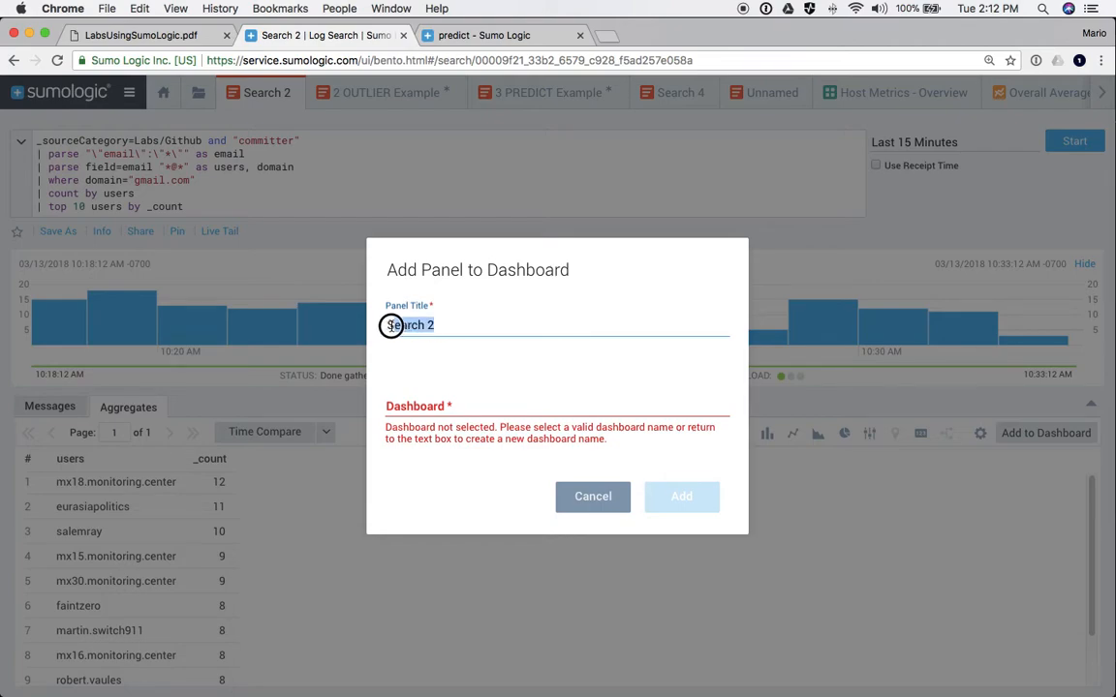
pyautogui.write('Github Users')
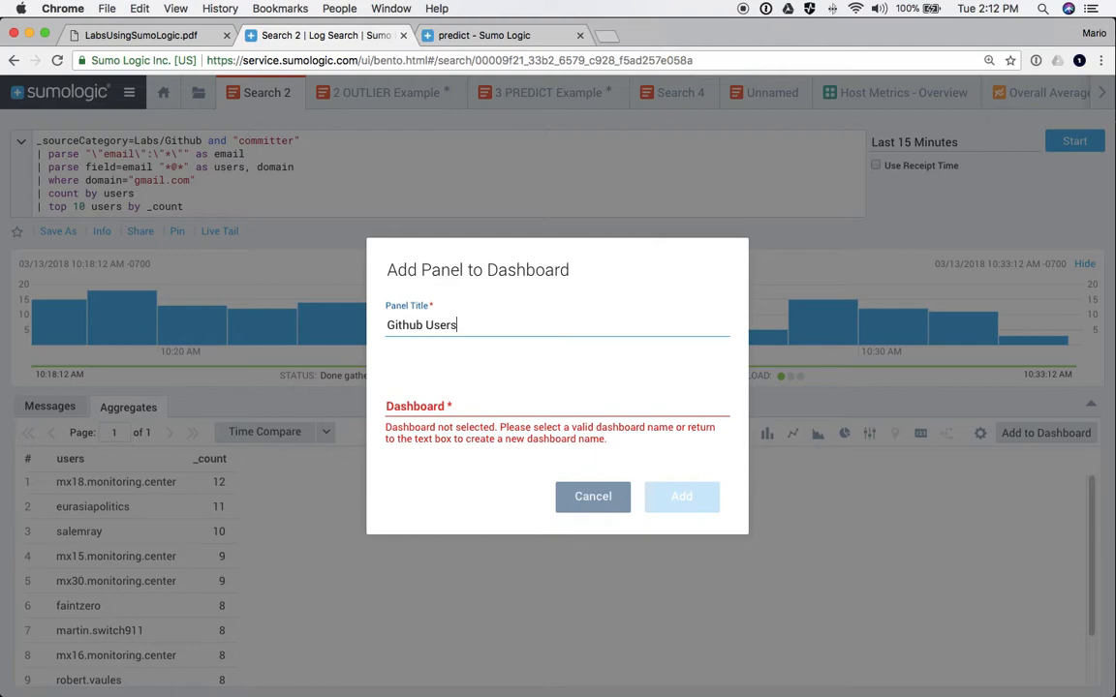
pyautogui.click(448, 418)
pyautogui.click(448, 598)
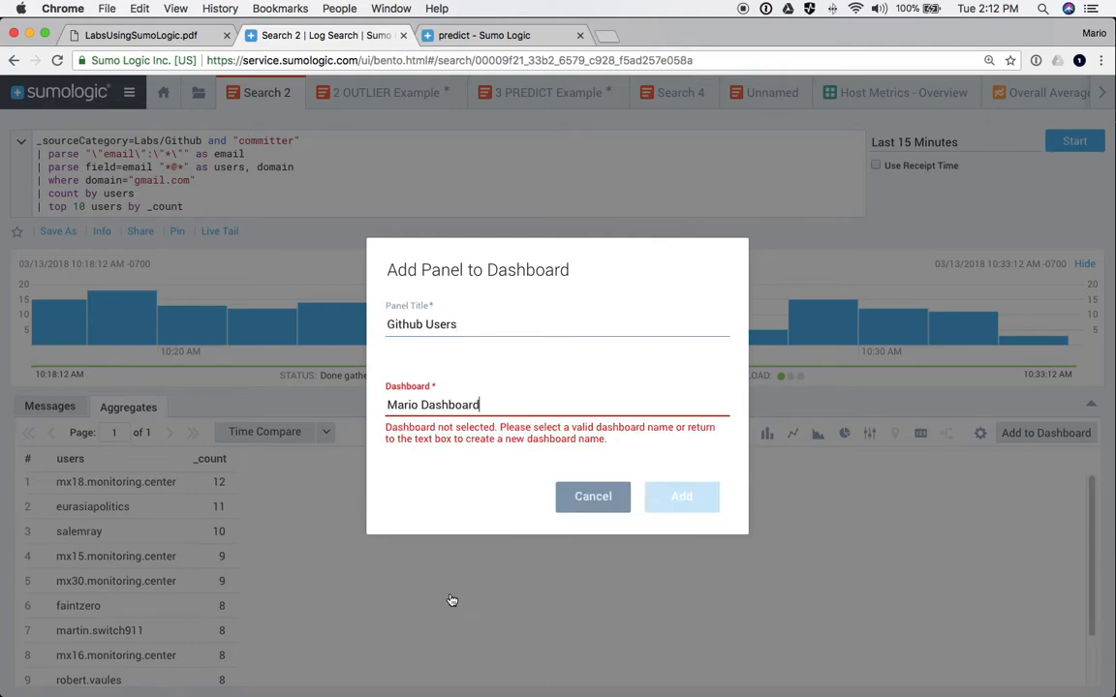
pyautogui.click(465, 428)
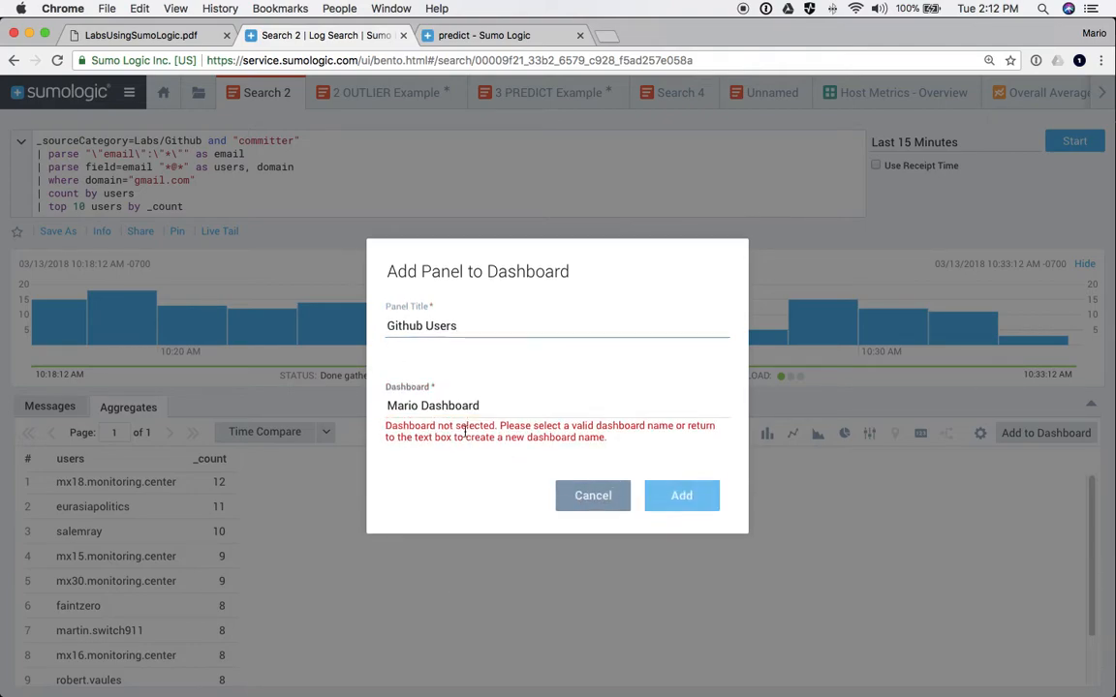
pyautogui.click(665, 495)
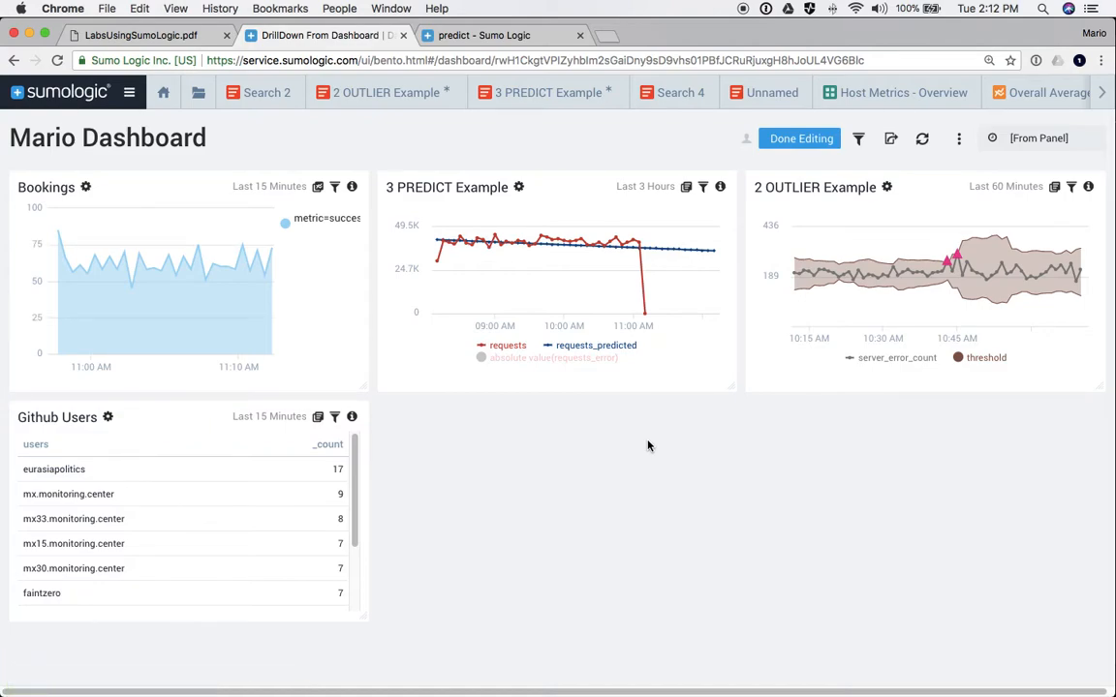
# - Create a Title panel reading 'My First Dashboard' on Mario Dashboard
pyautogui.click(959, 140)
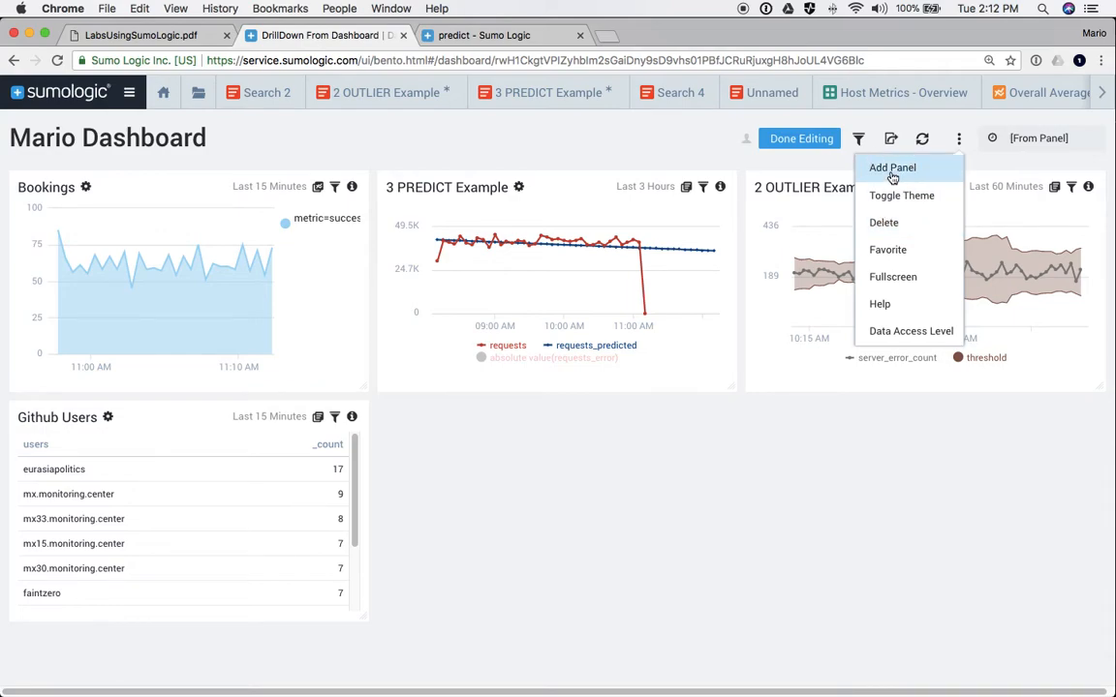
pyautogui.click(892, 169)
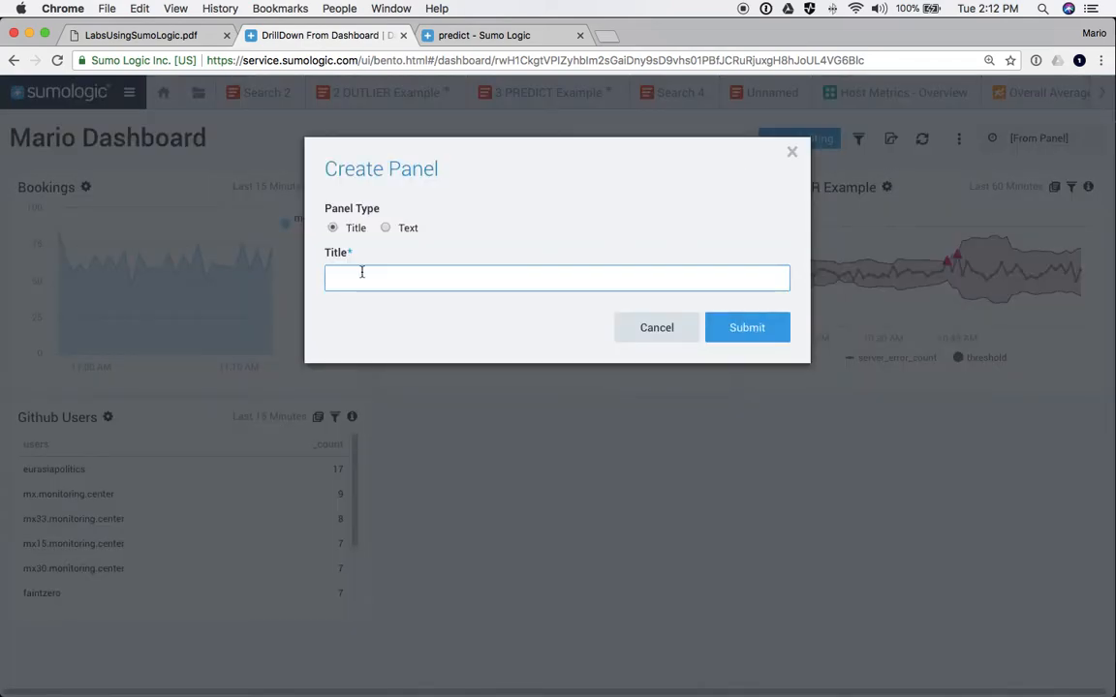
pyautogui.write('My First Dashboard')
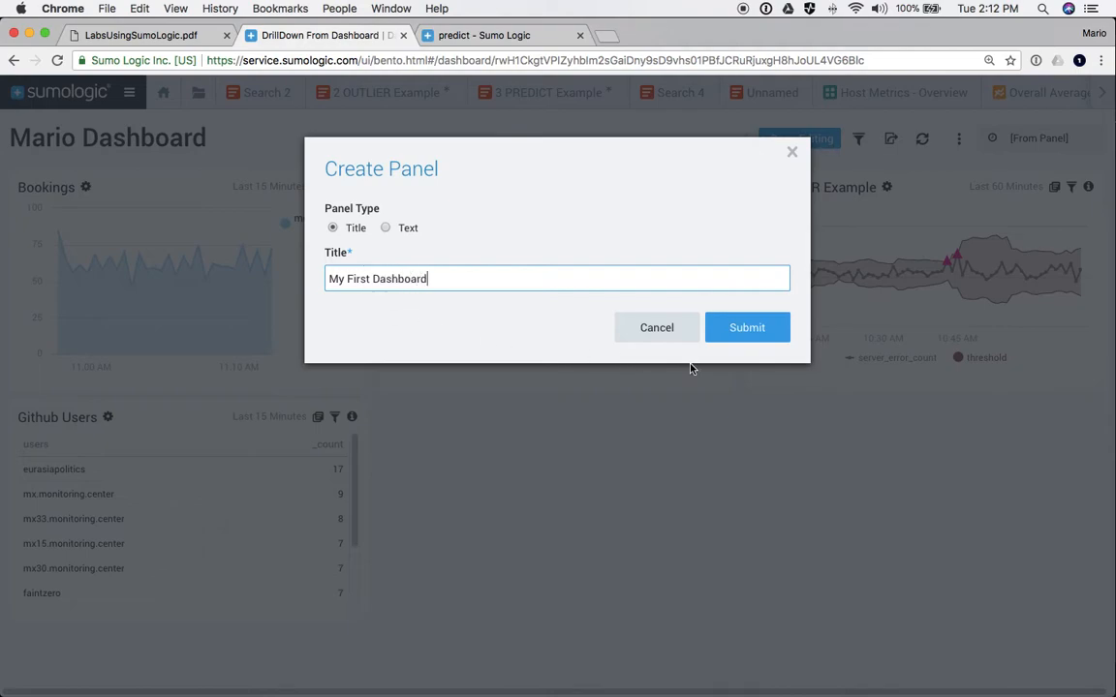
pyautogui.click(745, 334)
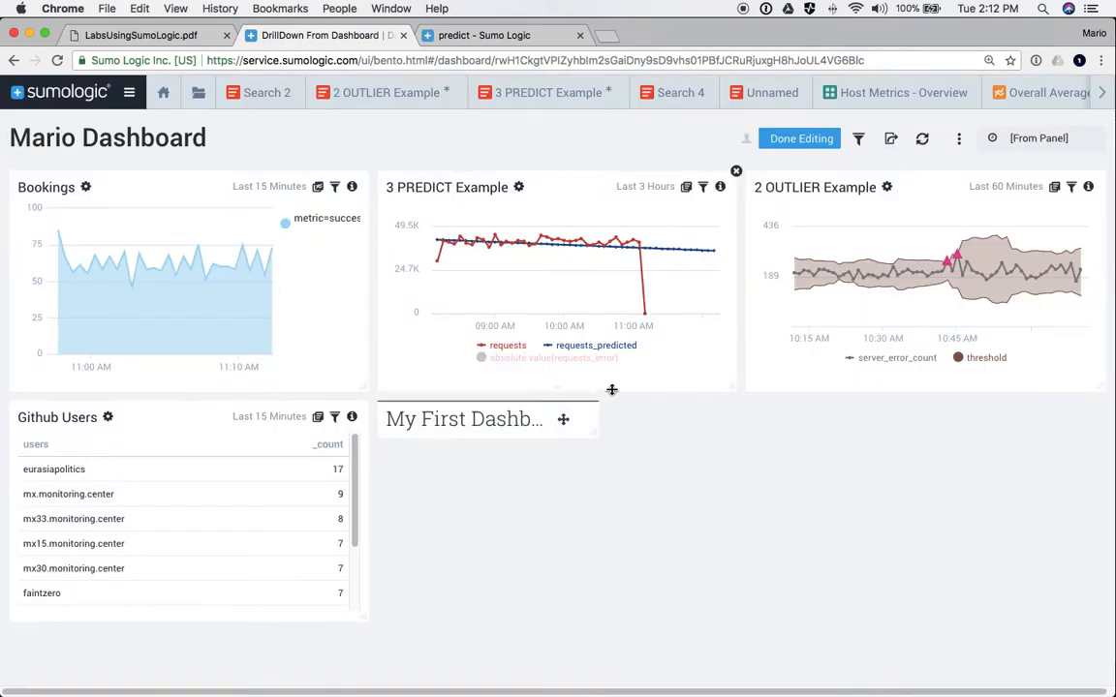
# - Start a text panel titled 'Understanding Your Data' and type its body notes
pyautogui.click(959, 139)
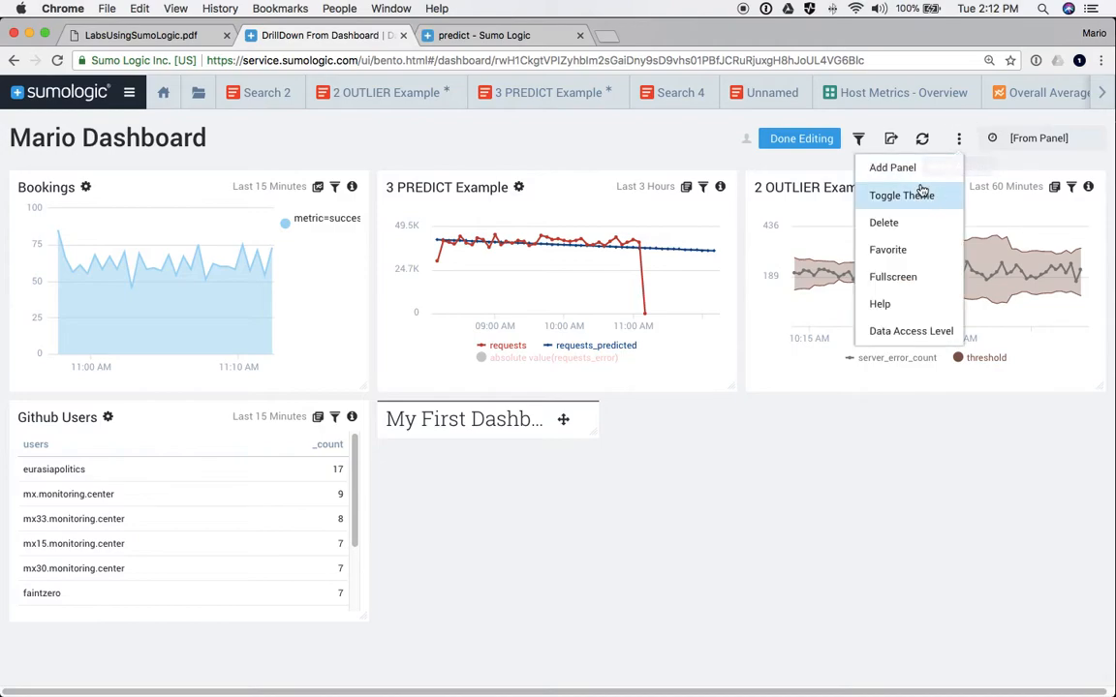
pyautogui.click(892, 168)
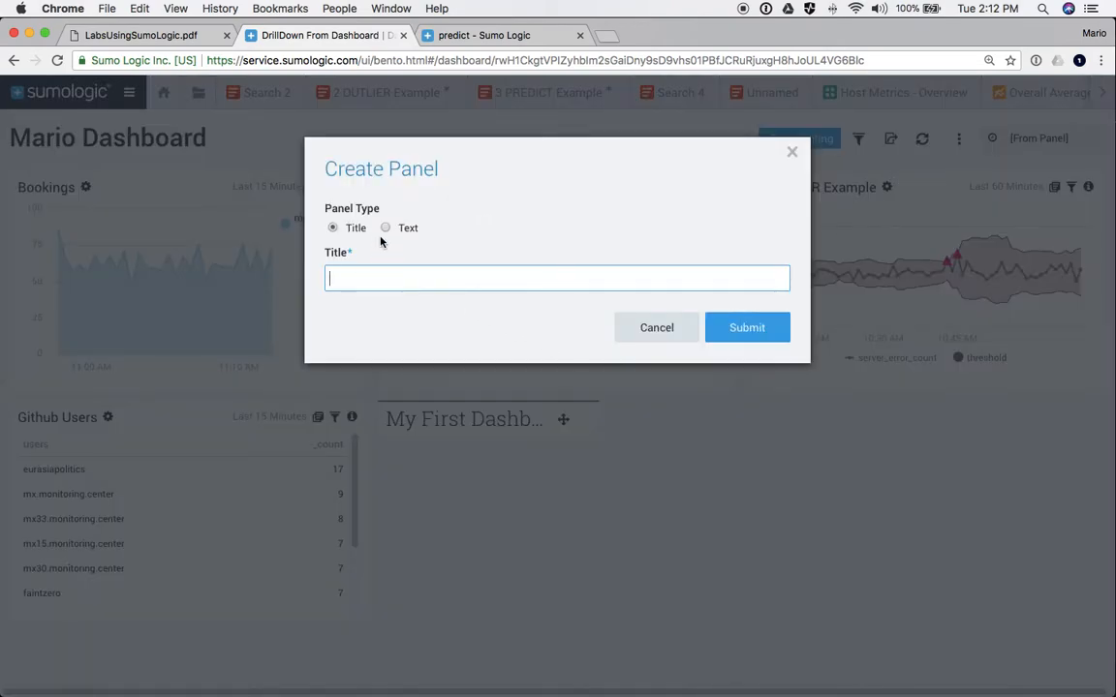
pyautogui.click(386, 229)
pyautogui.click(365, 275)
pyautogui.write('Understanding Your Data')
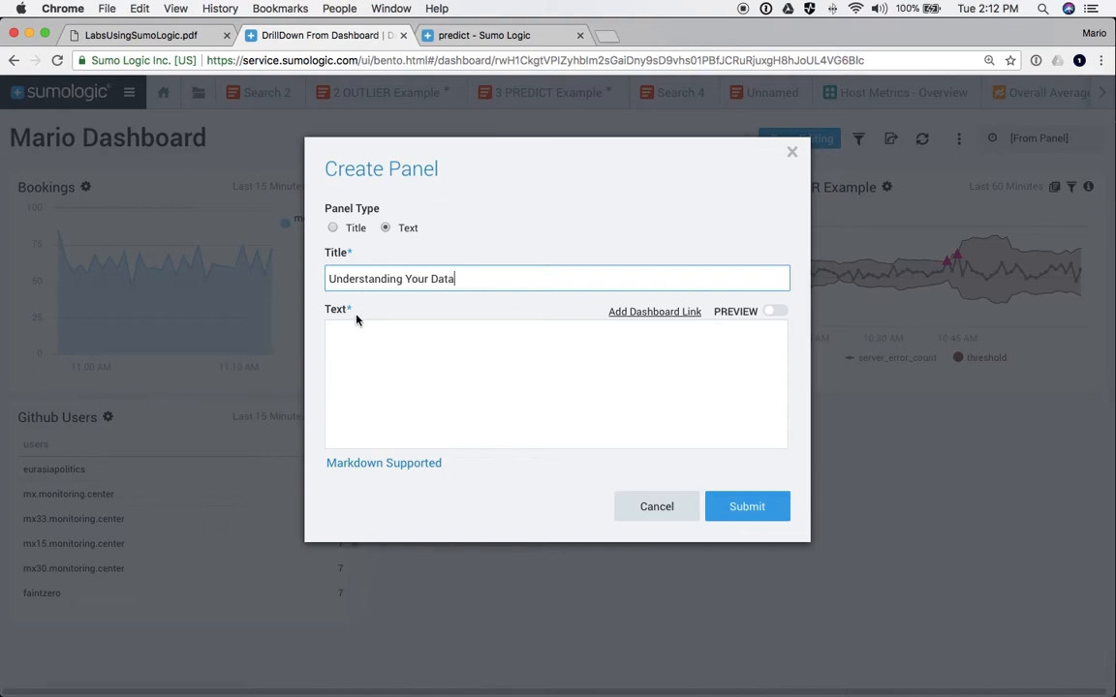
pyautogui.click(393, 387)
pyautogui.write('SDF akf')
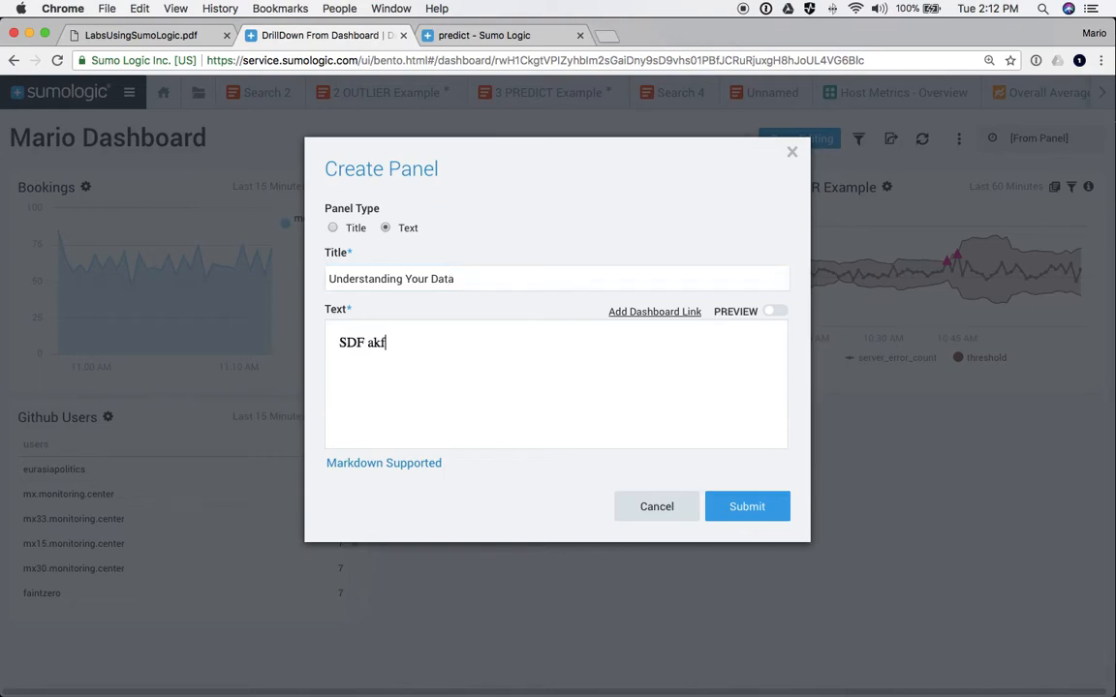
pyautogui.write(' ahfkfhafkearfh wf.awkefawef waef awefk')
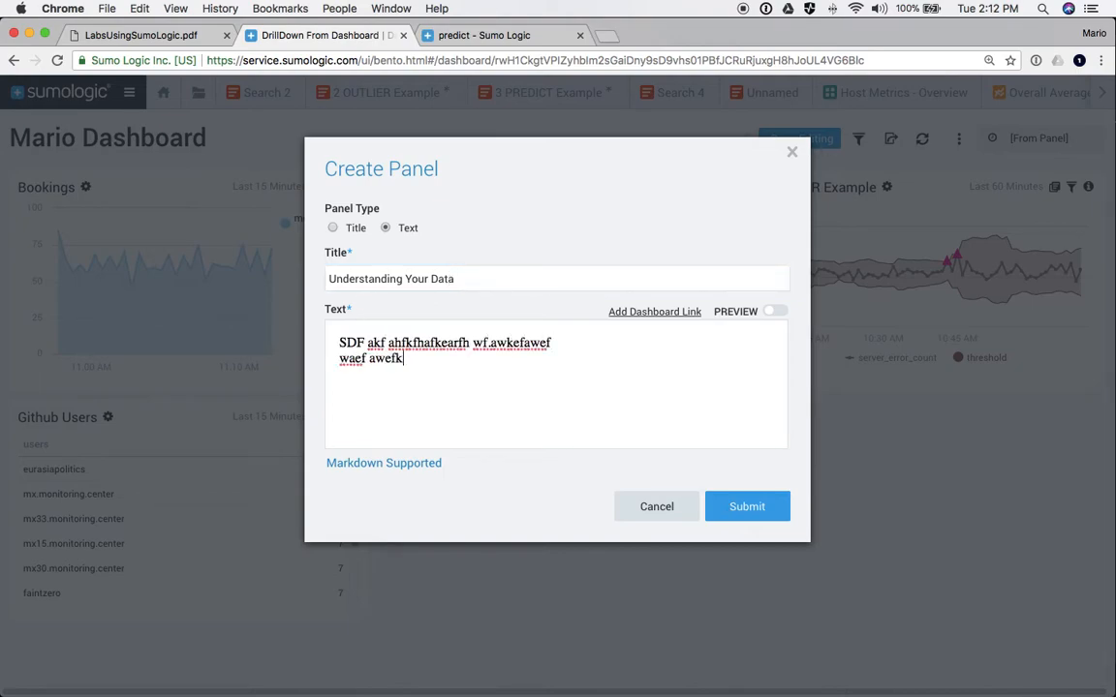
pyautogui.write('awegfkef hewflwef aewfwef wf wkwefk ')
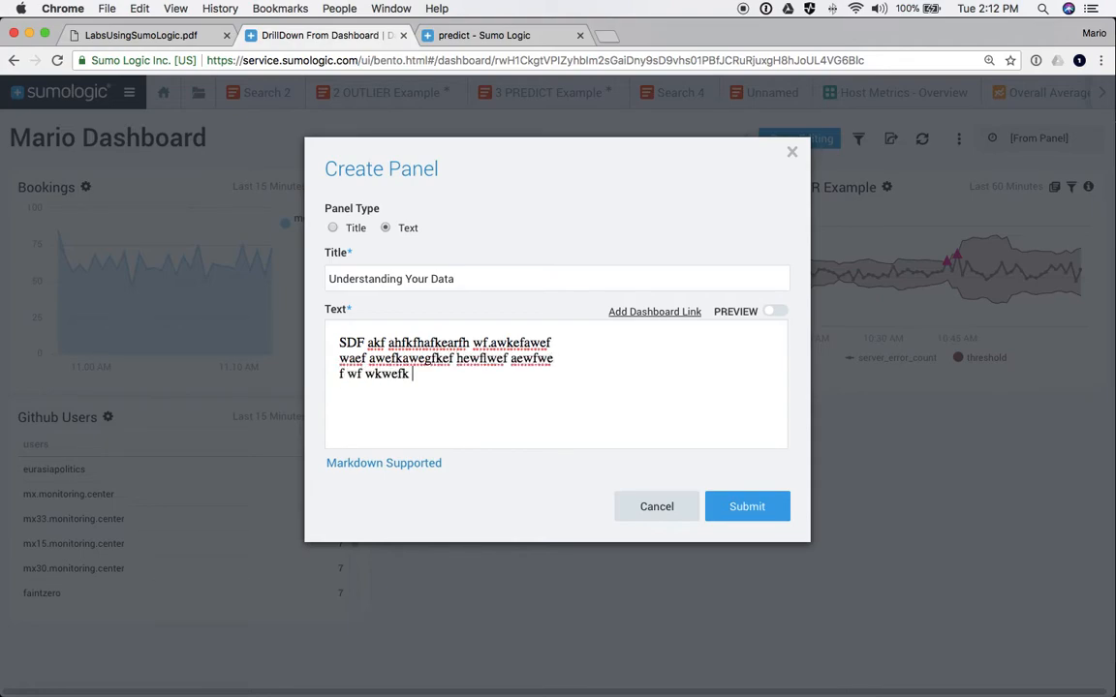
pyautogui.write('ghfrekg reqgfaer wdfwldwehdfwekfh  ')
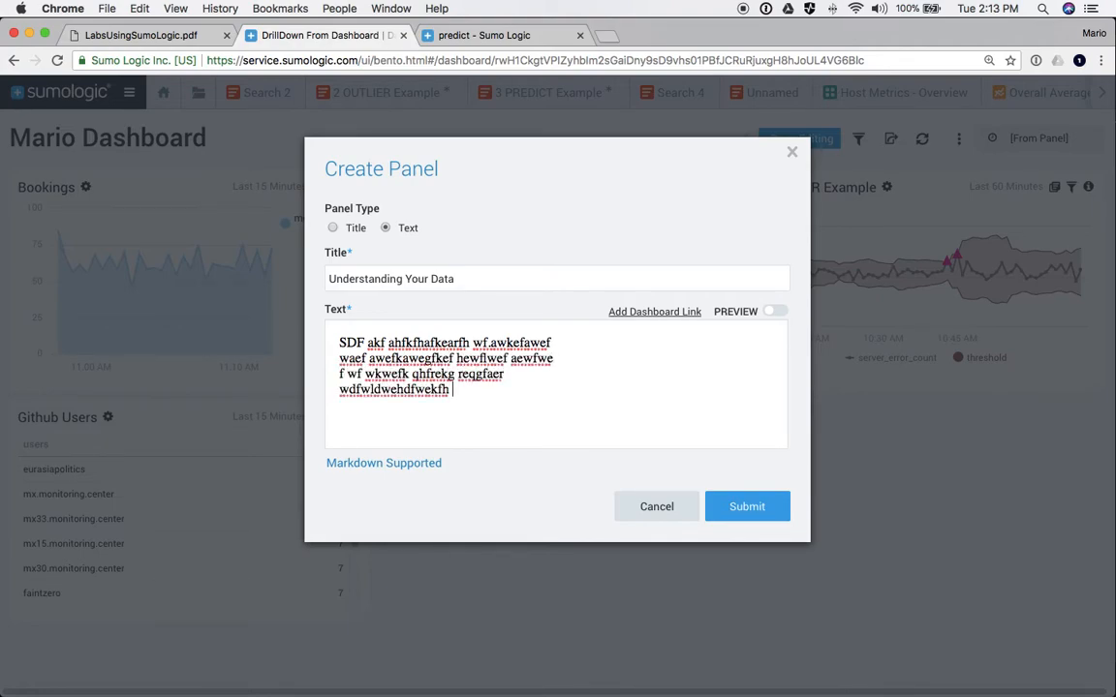
pyautogui.write('EWFWEQHFQE KFHEWFE f f ')
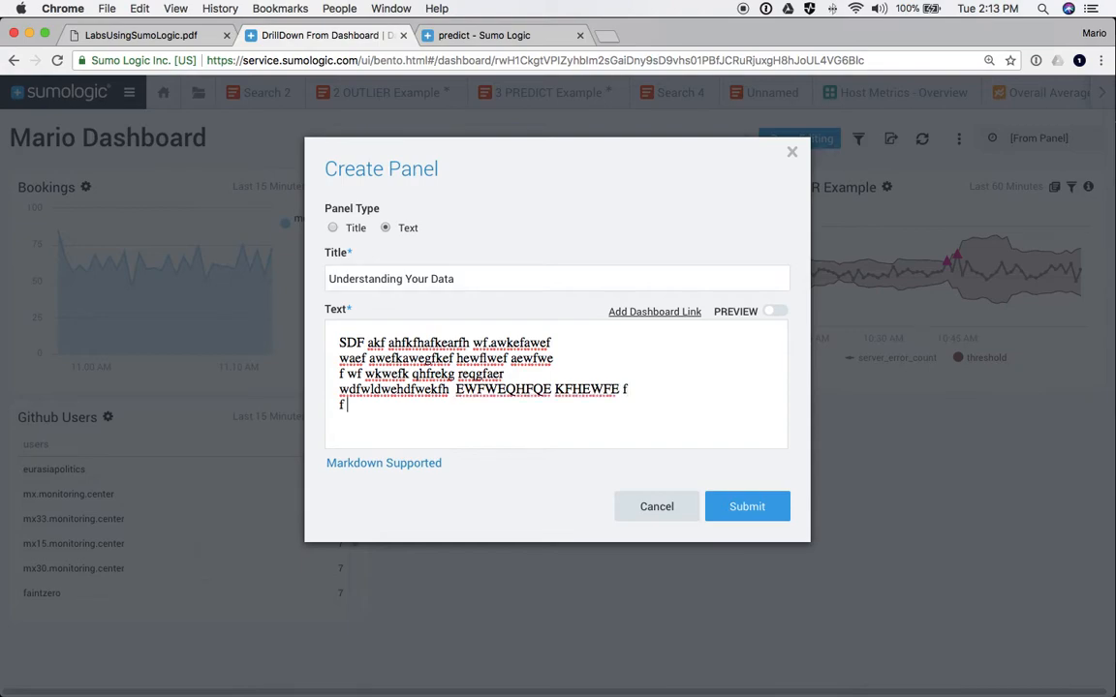
pyautogui.write('wfqkfekfglhaev')
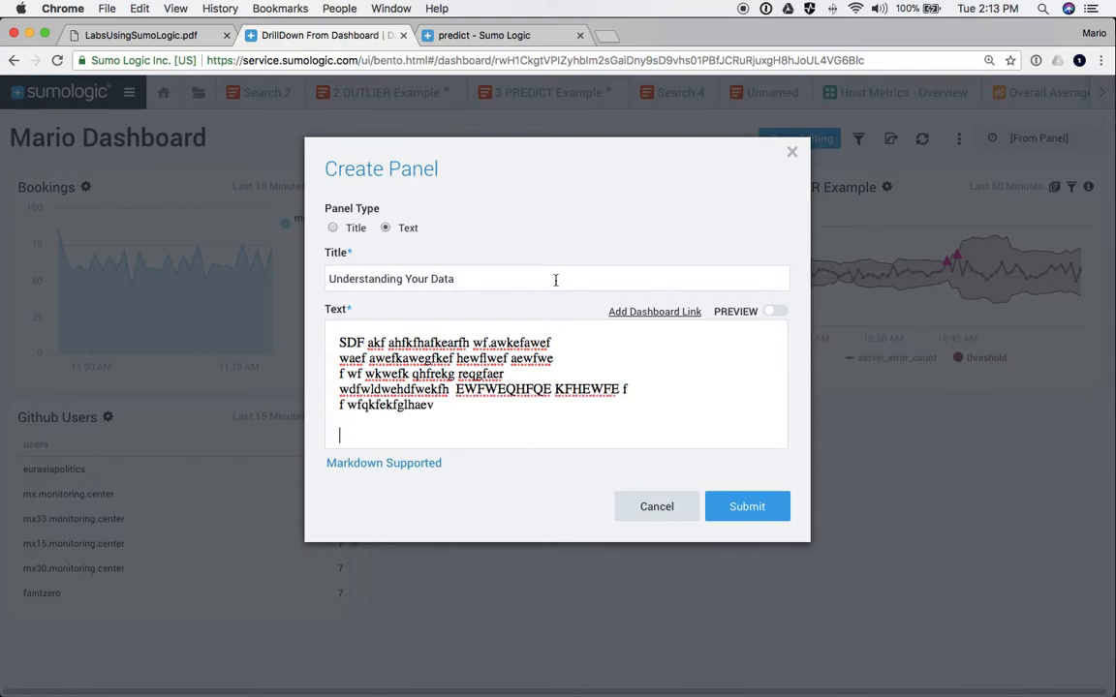
# - Insert a link to the Host Metrics - Network dashboard and create the panel
pyautogui.click(644, 311)
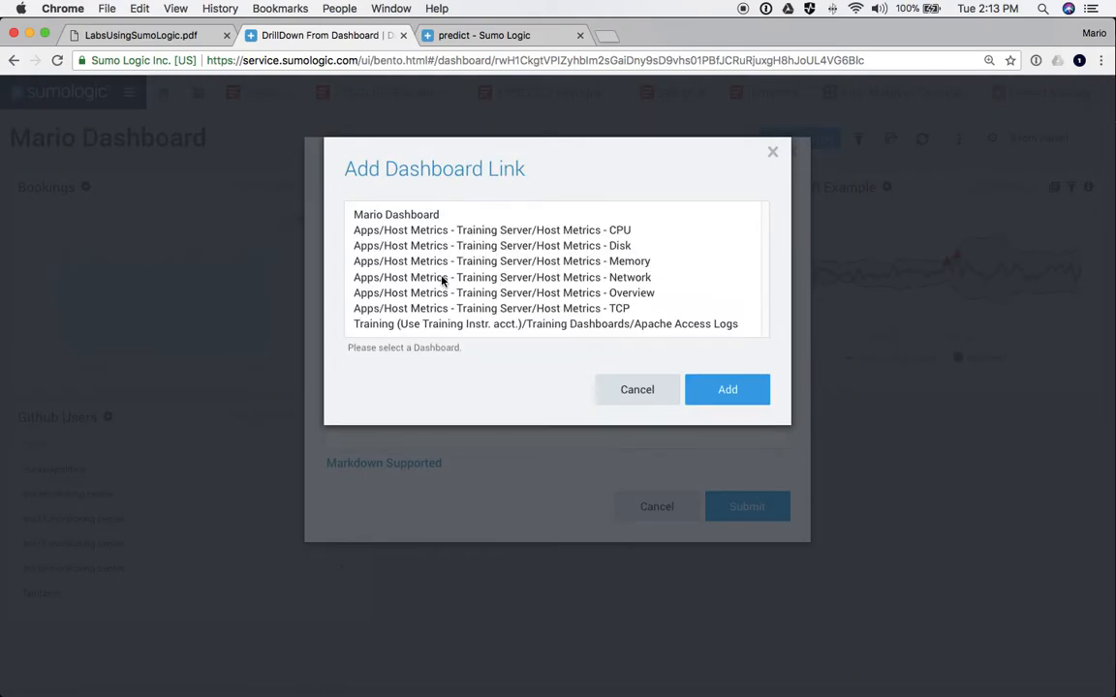
pyautogui.click(443, 280)
pyautogui.click(724, 391)
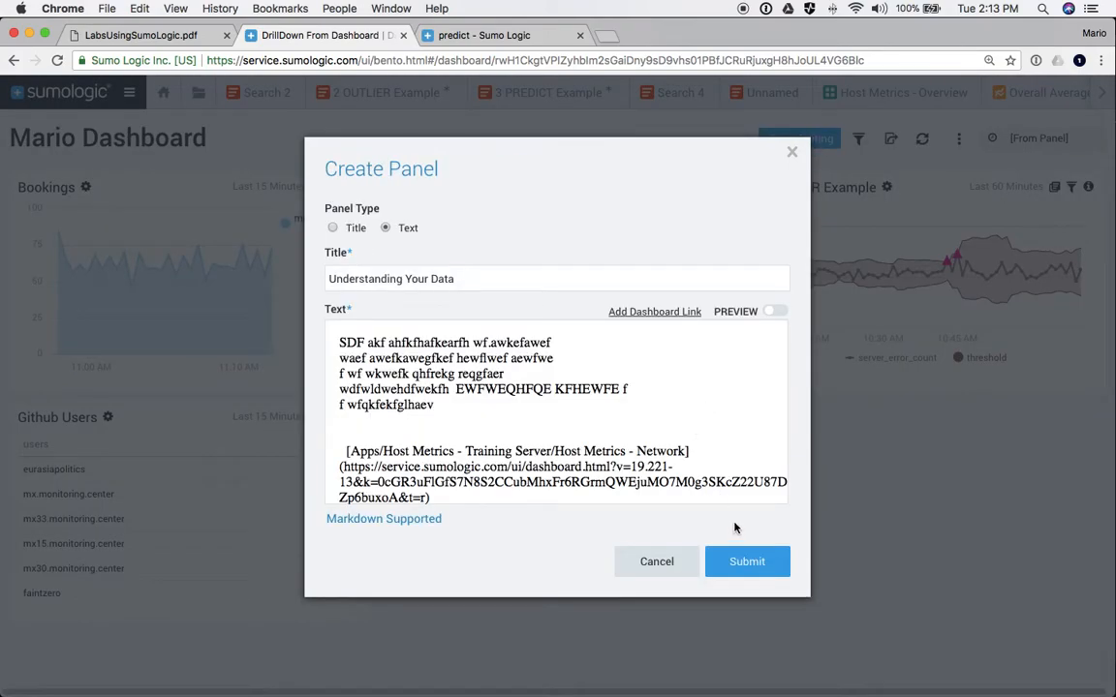
pyautogui.click(725, 560)
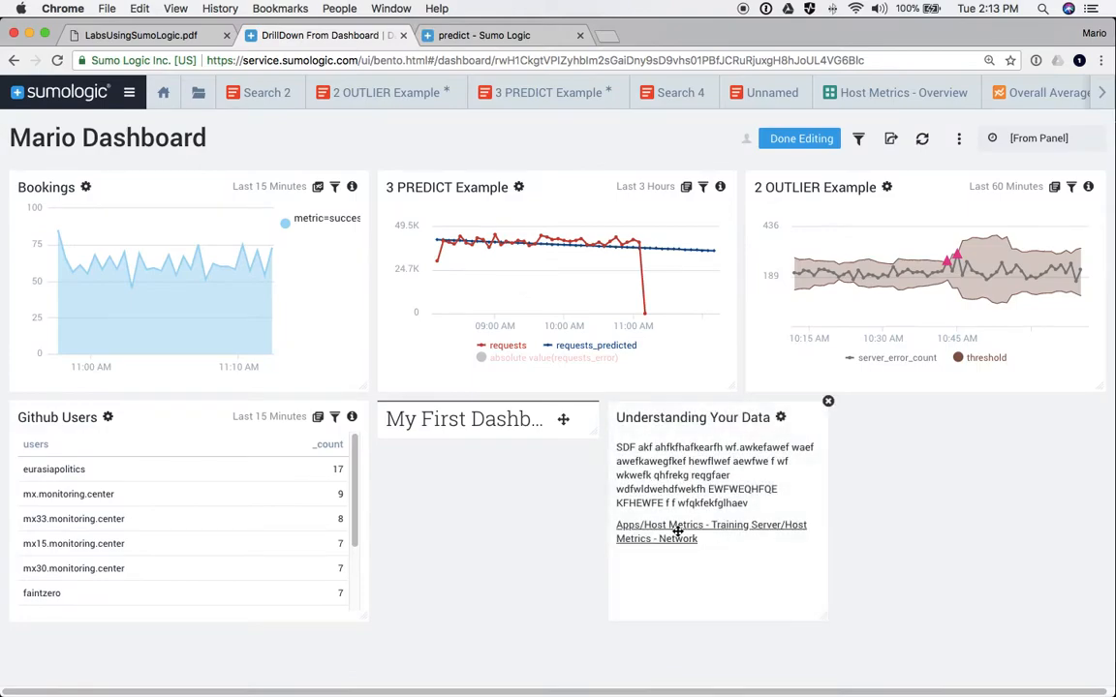
# - Move My First Dashboard to the top and Understanding Your Data to the top-left, widening it
pyautogui.moveTo(563, 418); pyautogui.dragTo(1101, 223)
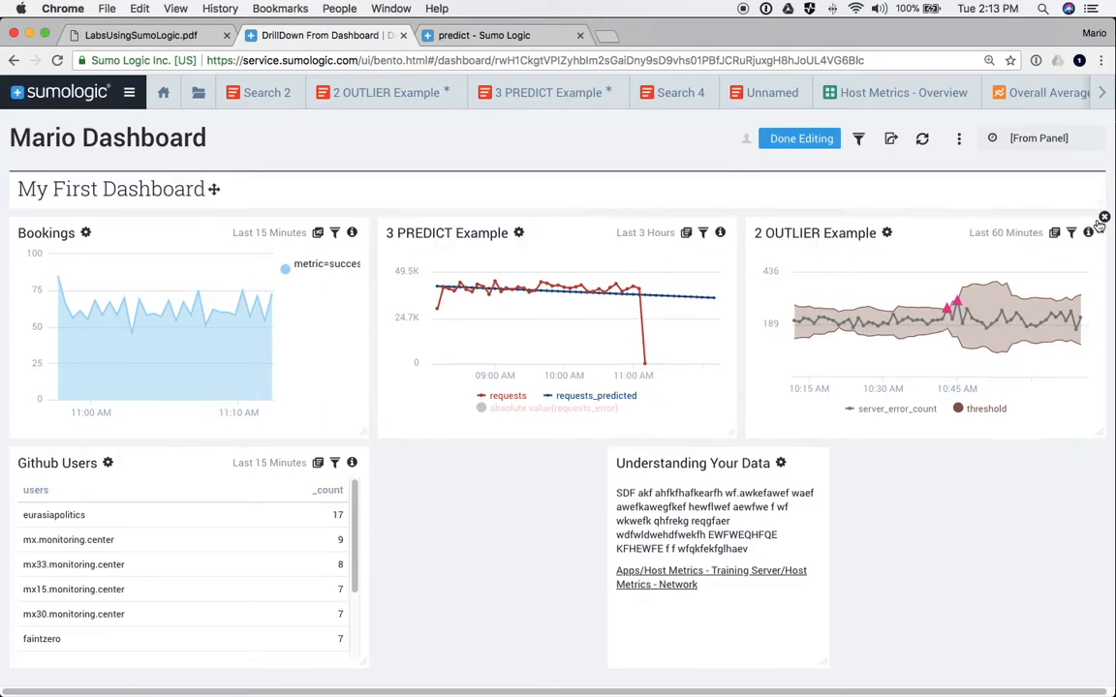
pyautogui.moveTo(730, 566); pyautogui.dragTo(141, 359)
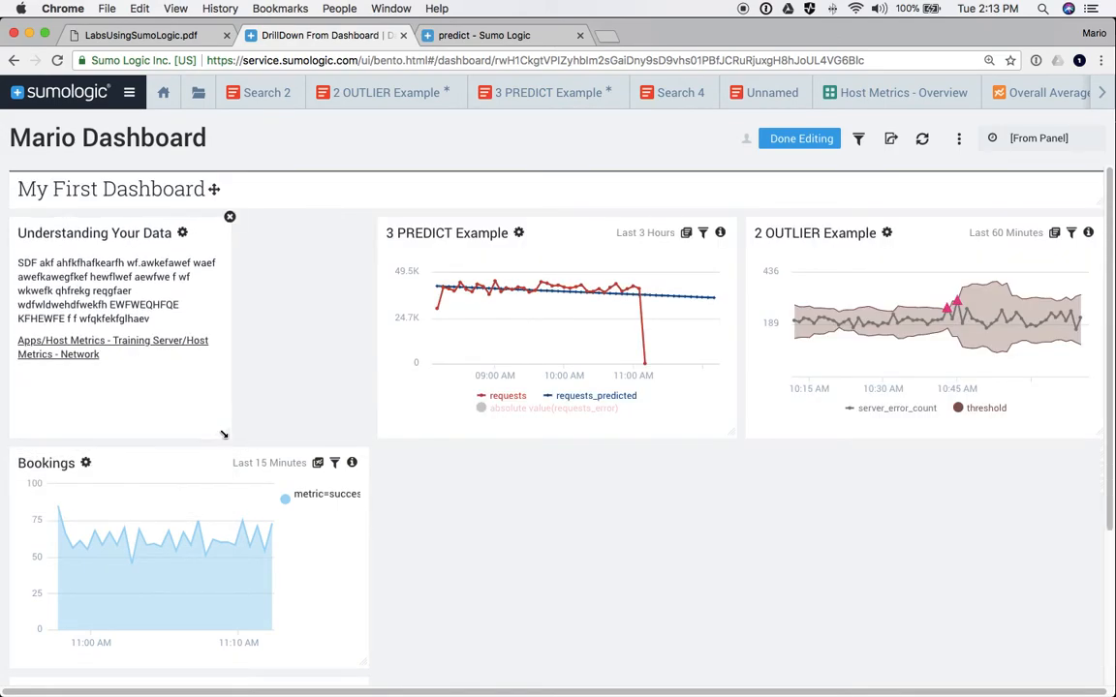
pyautogui.moveTo(227, 434); pyautogui.dragTo(353, 433)
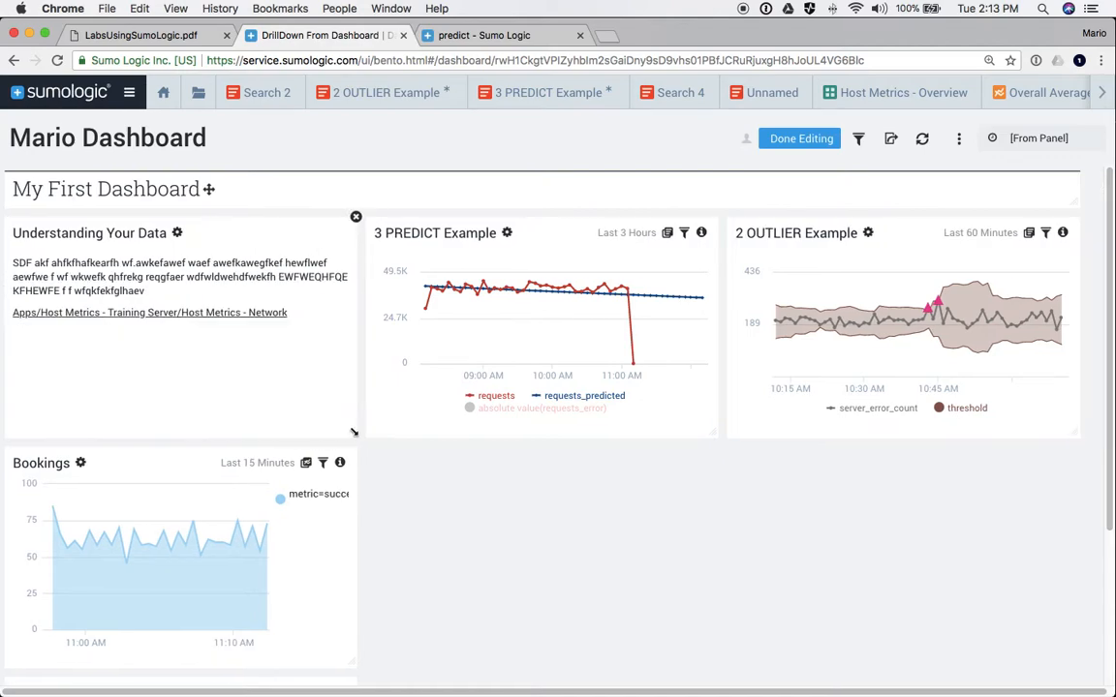
# - Widen the Bookings panel and place Github Users beside it
pyautogui.scroll(-1, 394, 515)
pyautogui.scroll(-2, 394, 514)
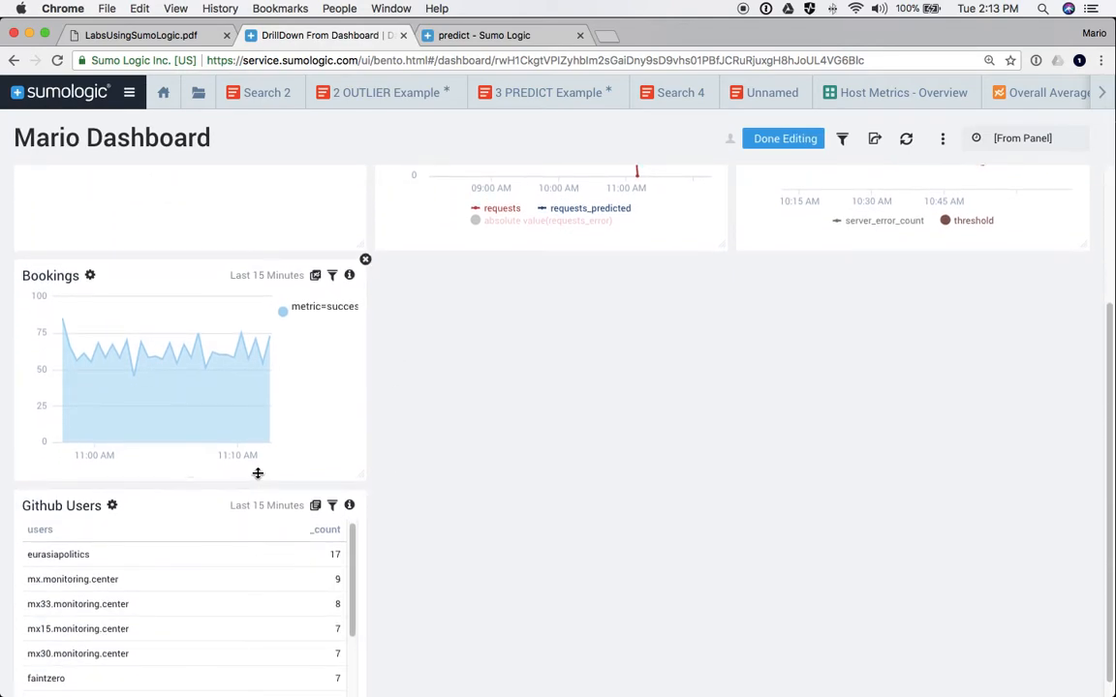
pyautogui.moveTo(361, 473); pyautogui.dragTo(712, 475)
pyautogui.moveTo(257, 630); pyautogui.dragTo(954, 448)
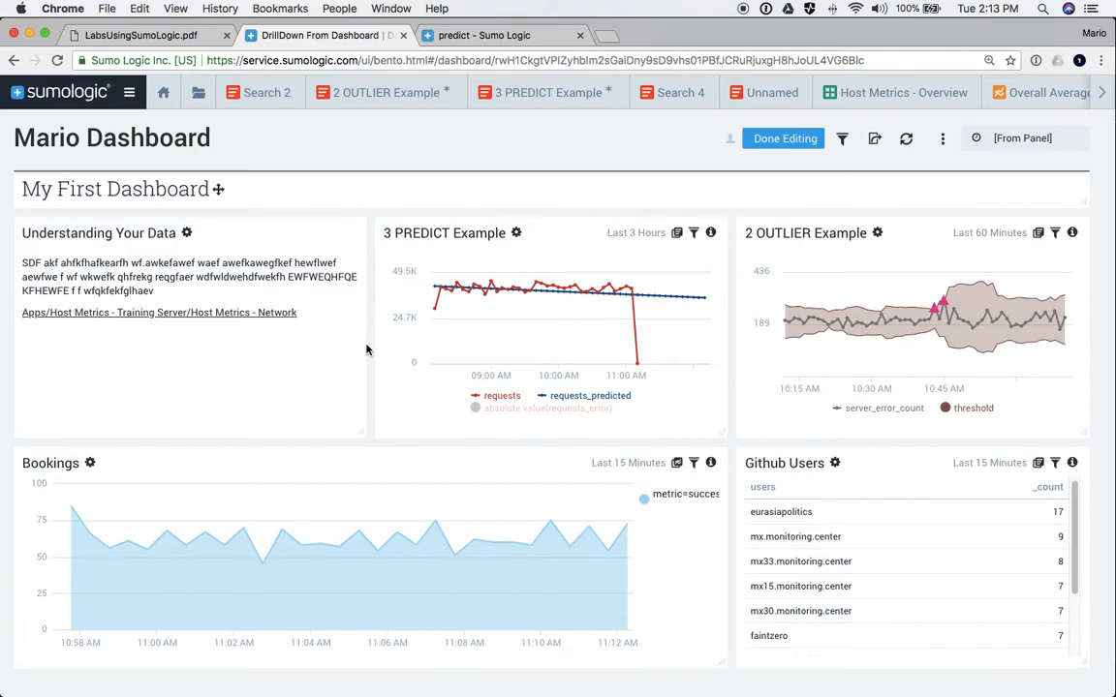
pyautogui.click(944, 141)
# - Switch Mario Dashboard to the dark theme and open the Github Users panel's settings
pyautogui.click(881, 191)
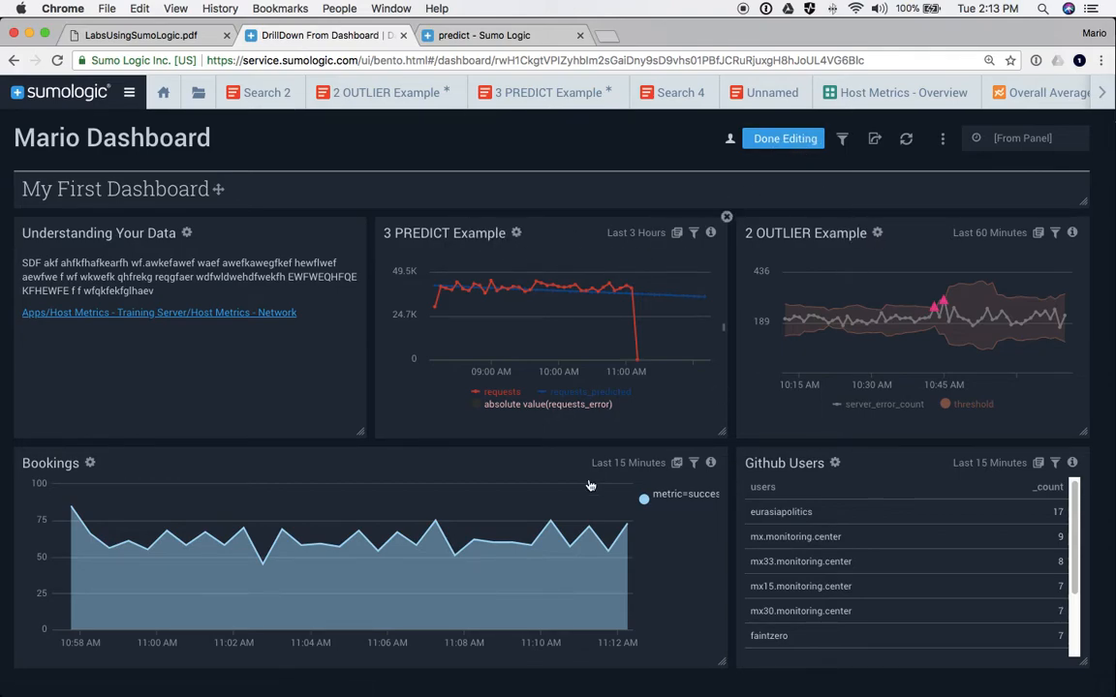
pyautogui.click(834, 464)
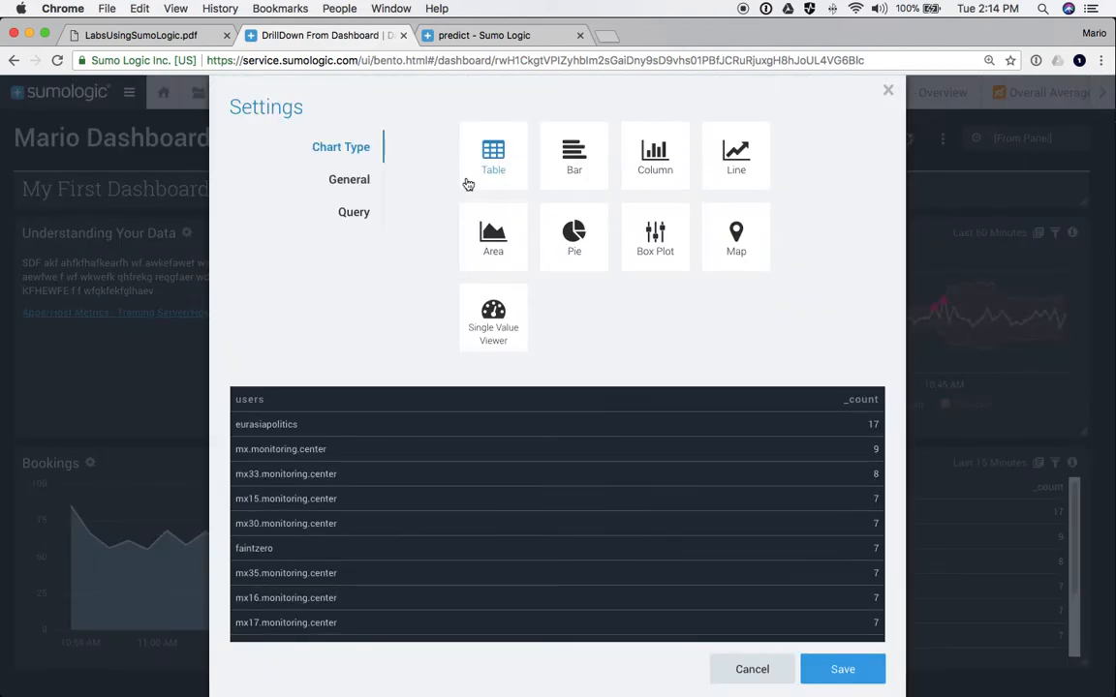
# - Display Github Users as a pie in Donut mode with middle label truncation and no slice borders
pyautogui.click(579, 242)
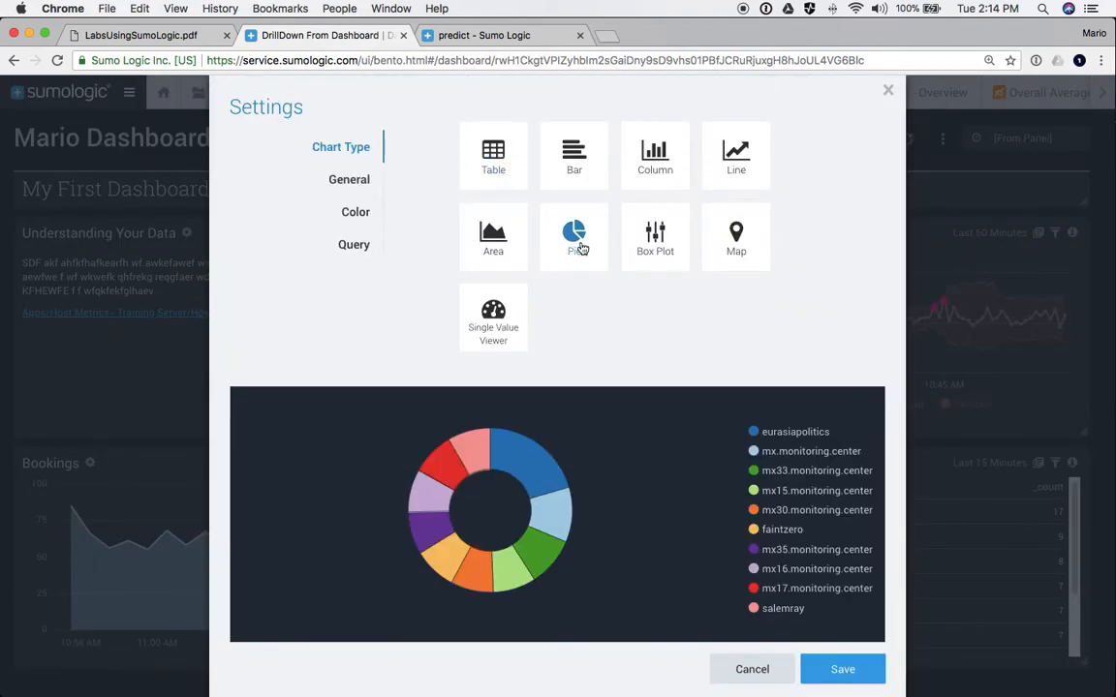
pyautogui.click(349, 183)
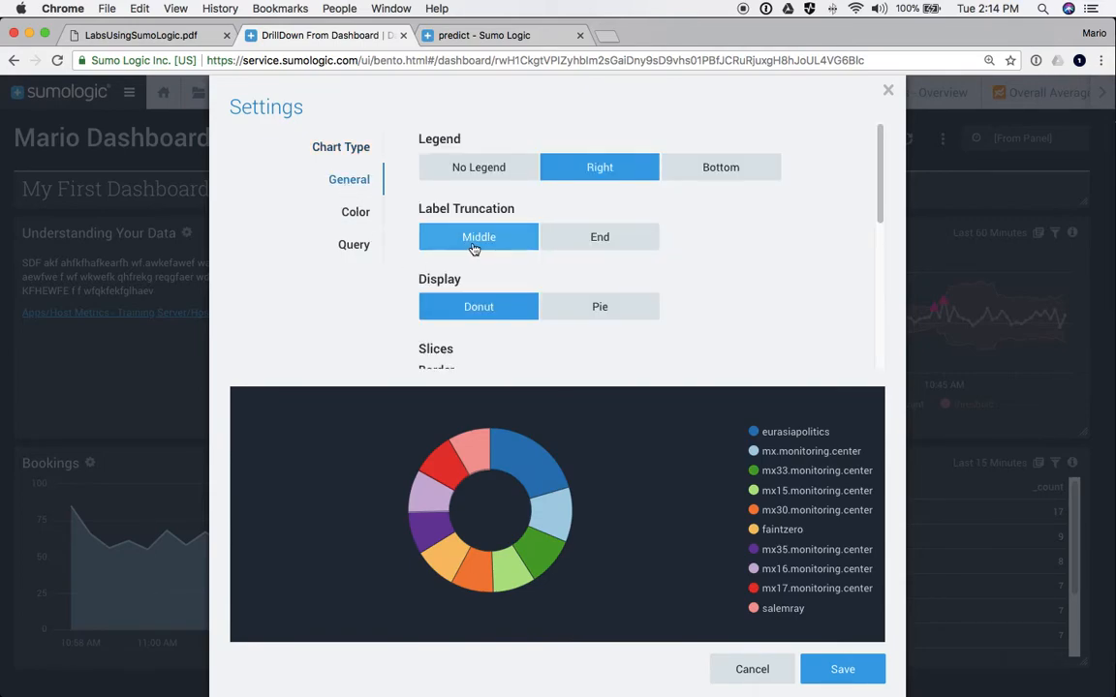
pyautogui.click(586, 239)
pyautogui.click(490, 243)
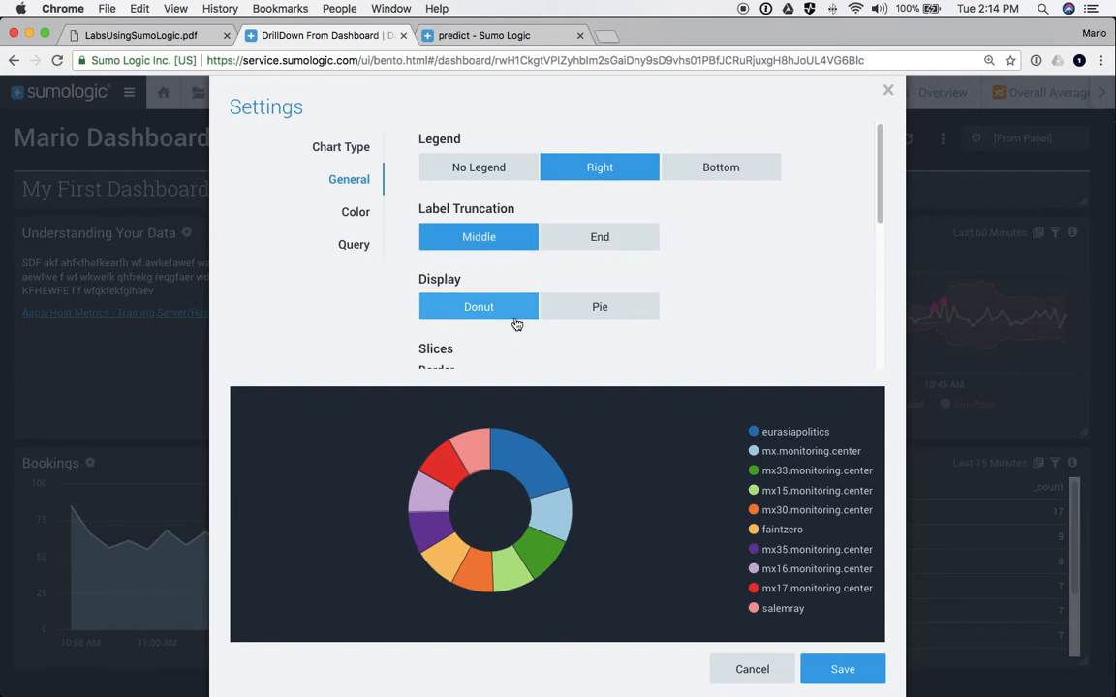
pyautogui.click(586, 310)
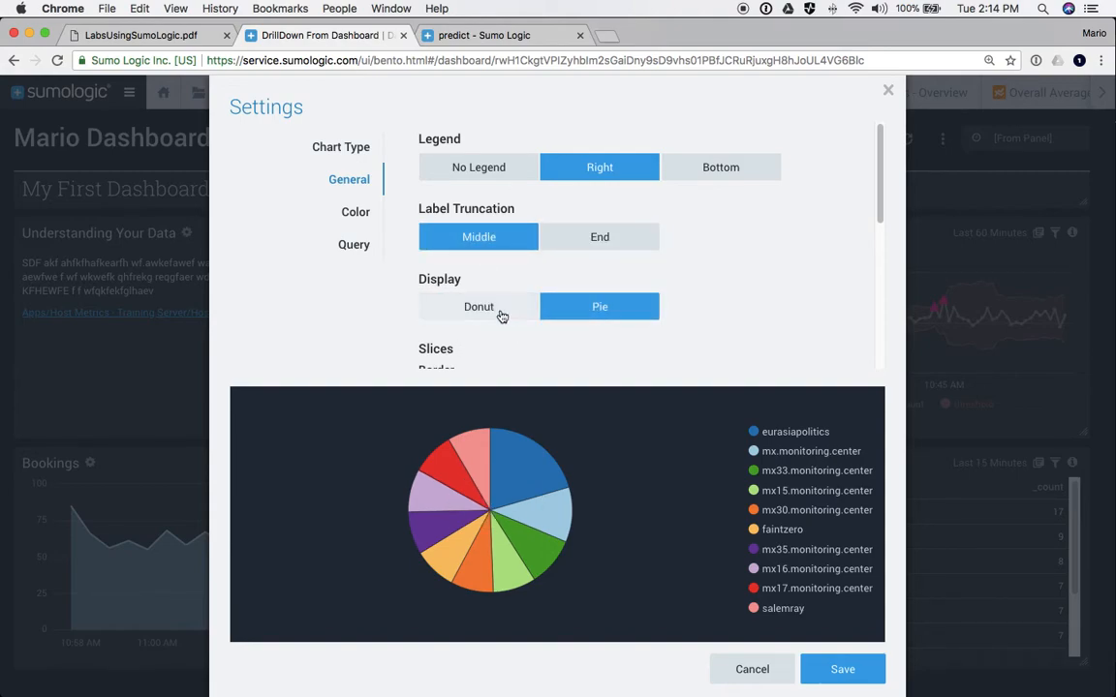
pyautogui.scroll(-1, 485, 291)
pyautogui.click(473, 248)
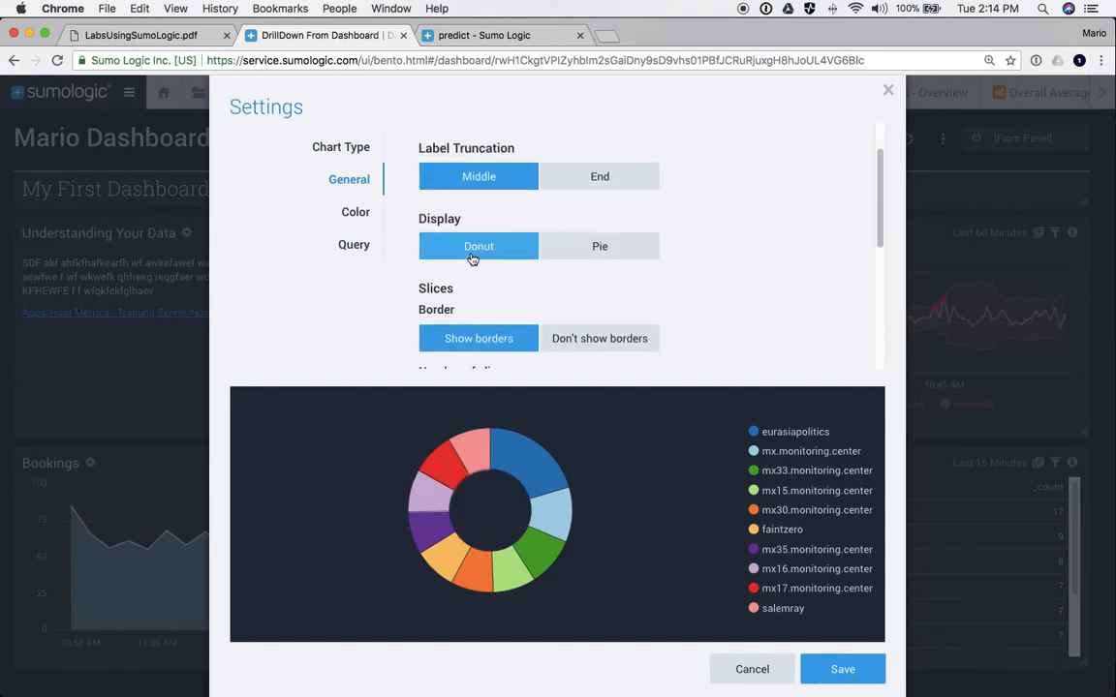
pyautogui.click(589, 339)
pyautogui.scroll(1, 455, 310)
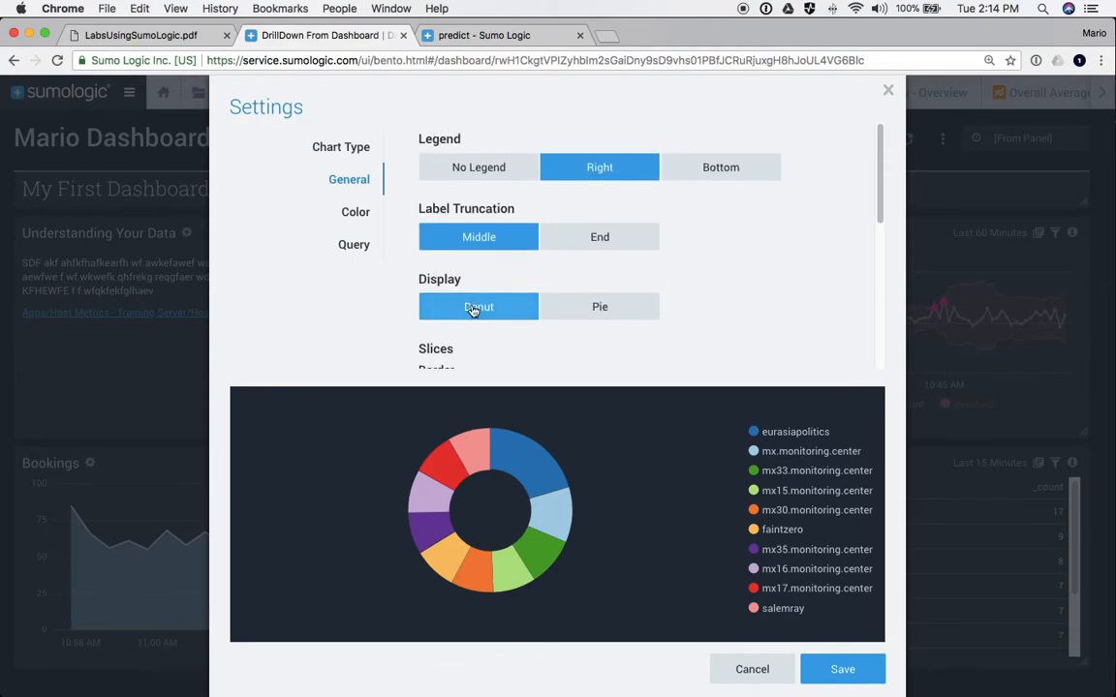
pyautogui.scroll(-3, 472, 307)
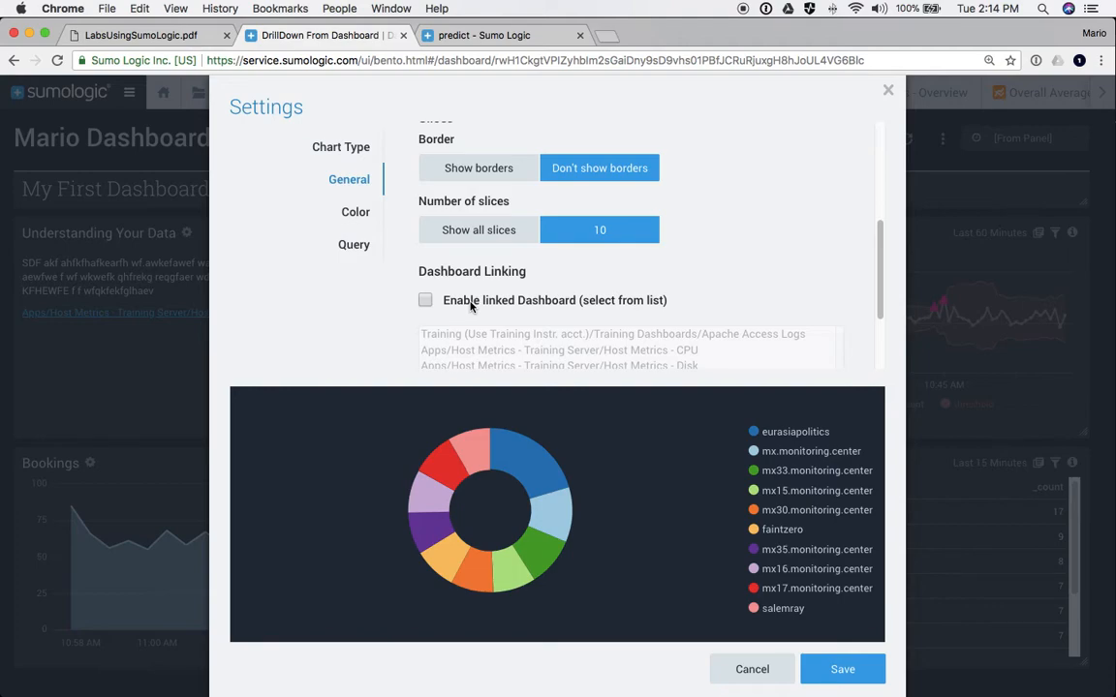
# - Link the panel to the Host Metrics - TCP dashboard
pyautogui.click(425, 300)
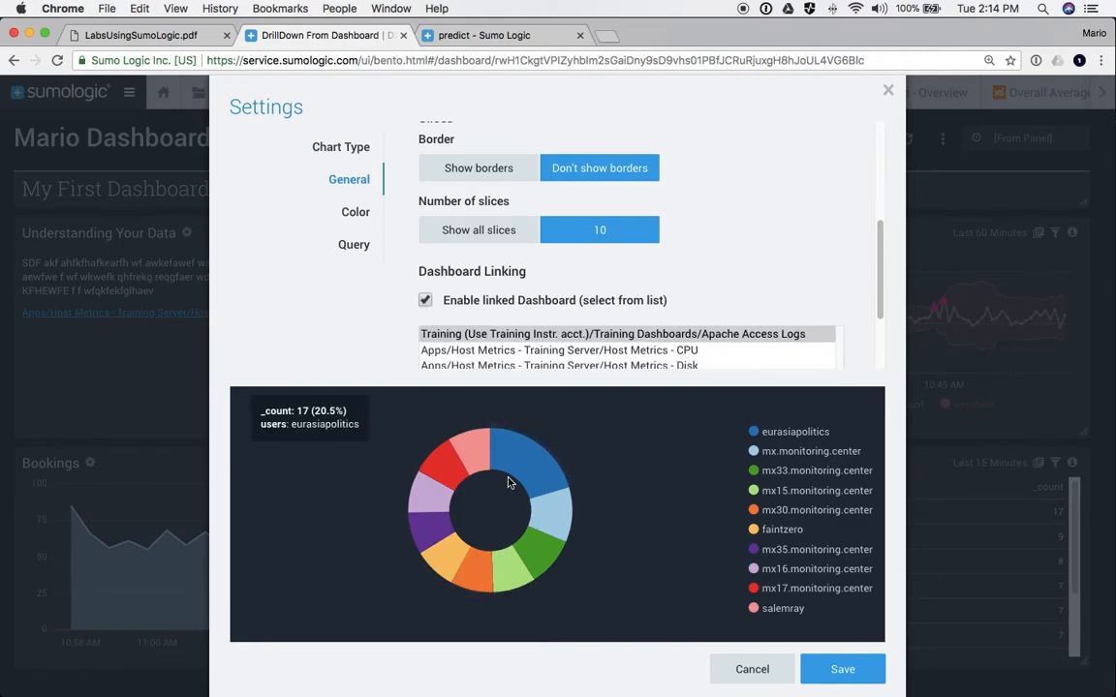
pyautogui.scroll(-2, 527, 365)
pyautogui.scroll(-2, 527, 365)
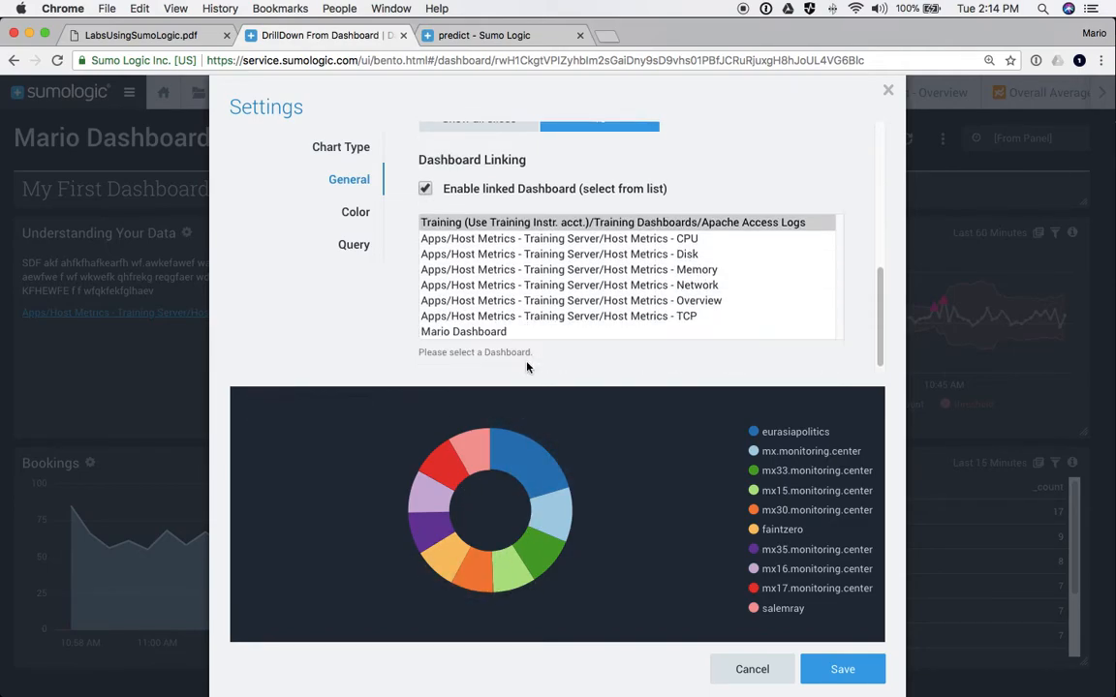
pyautogui.click(494, 319)
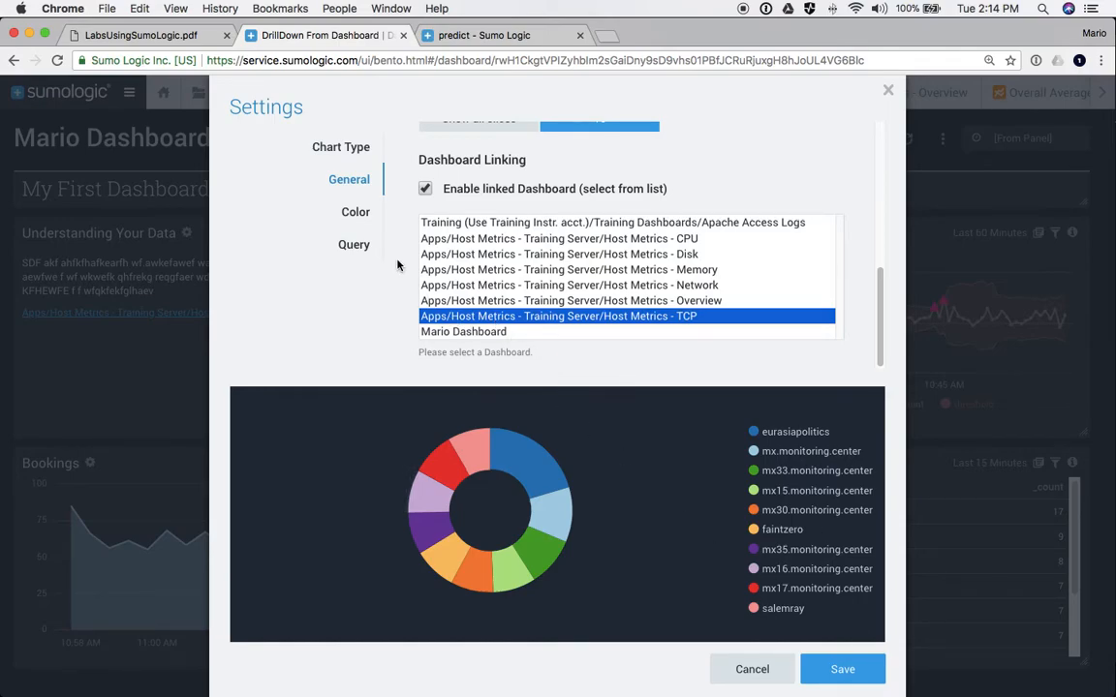
# - Apply the red, blue and green colour palette and save the panel settings
pyautogui.click(355, 212)
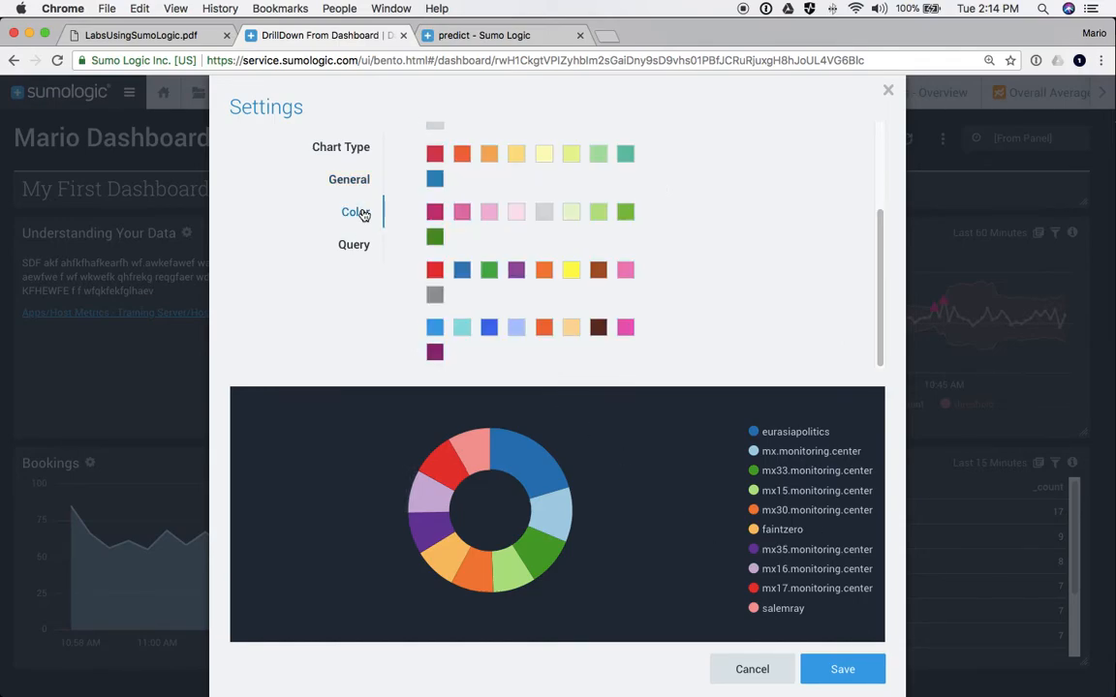
pyautogui.click(433, 329)
pyautogui.click(434, 270)
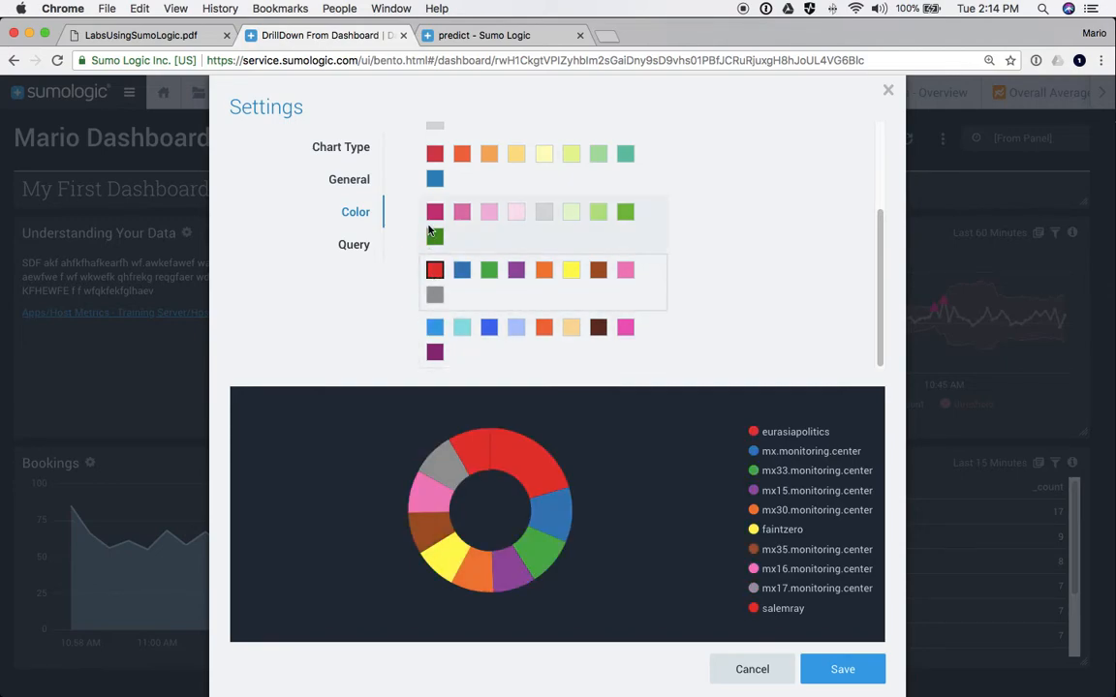
pyautogui.click(434, 244)
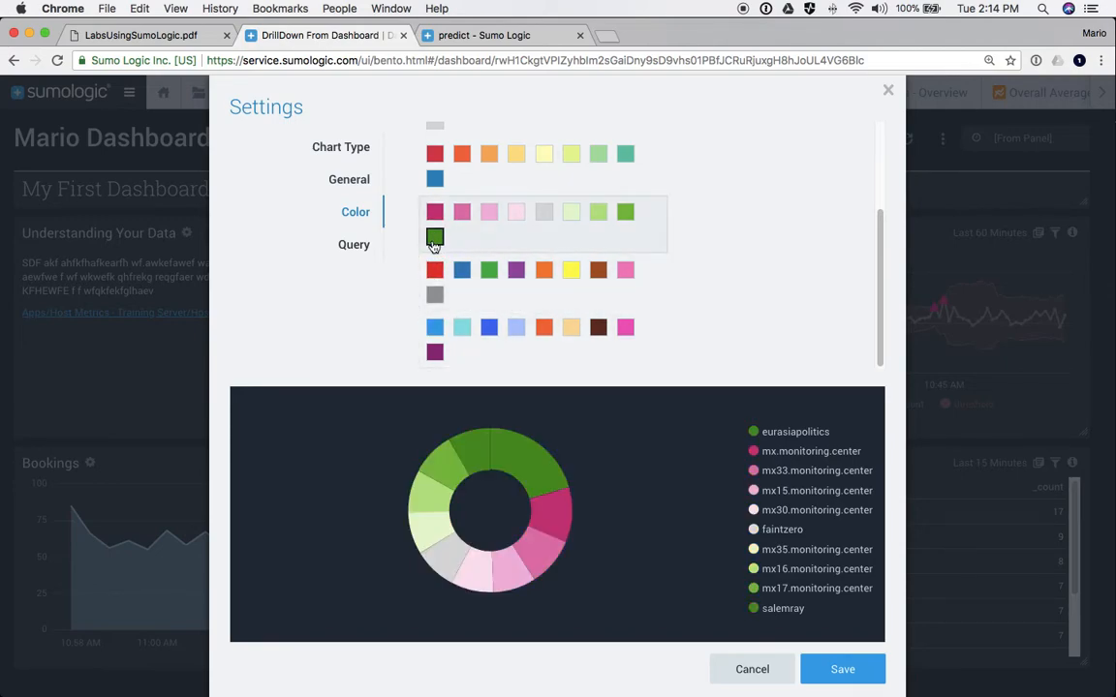
pyautogui.click(434, 270)
pyautogui.click(353, 245)
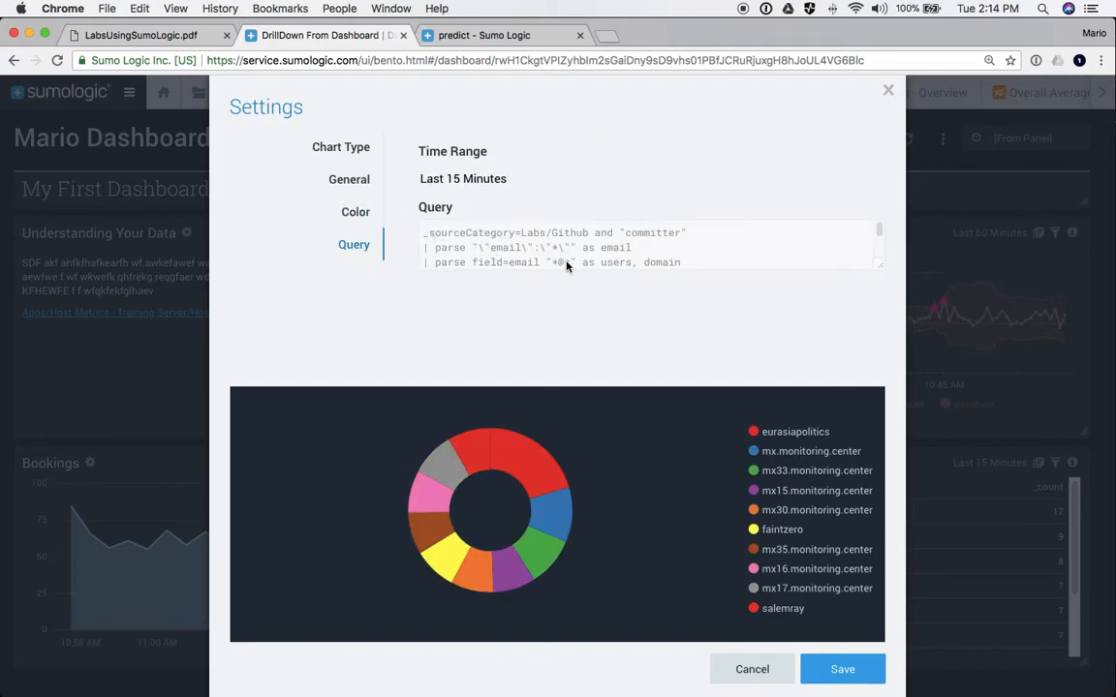
pyautogui.click(839, 668)
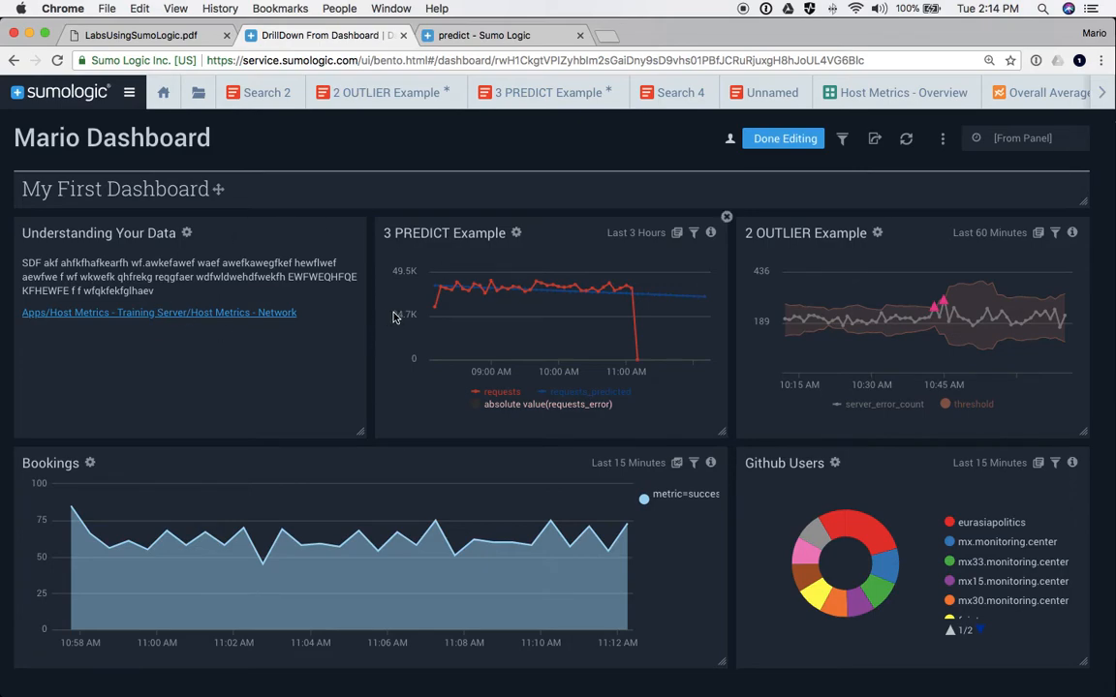
# - Leave edit mode, test the Host Metrics - TCP link, then open 2 OUTLIER Example in search
pyautogui.click(770, 145)
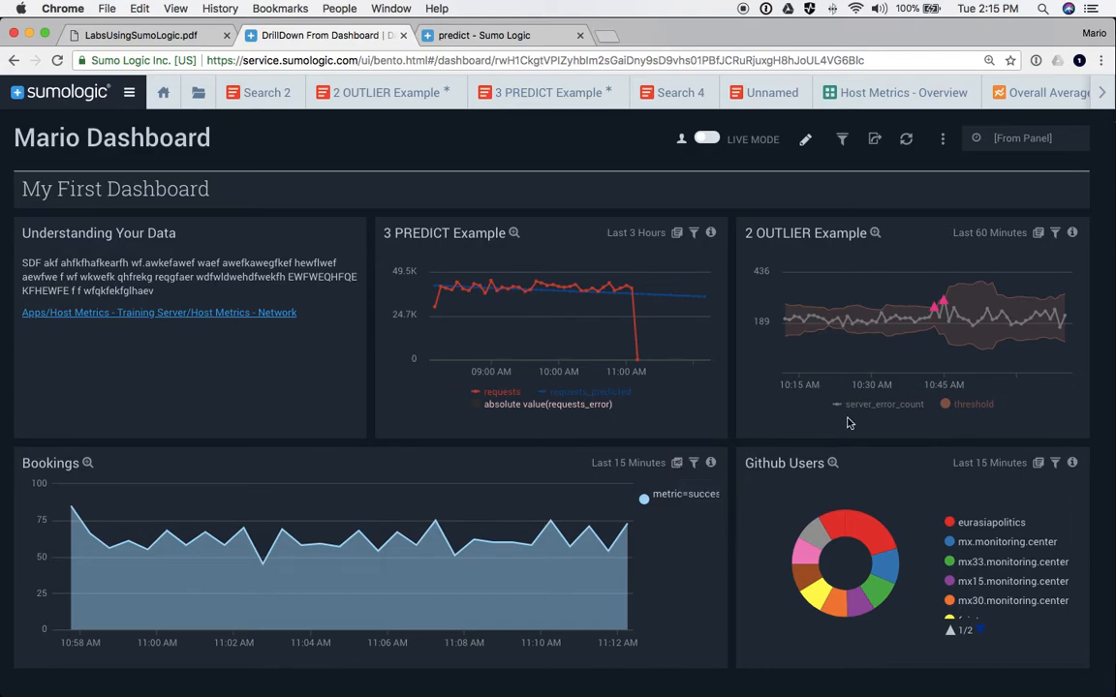
pyautogui.click(1039, 464)
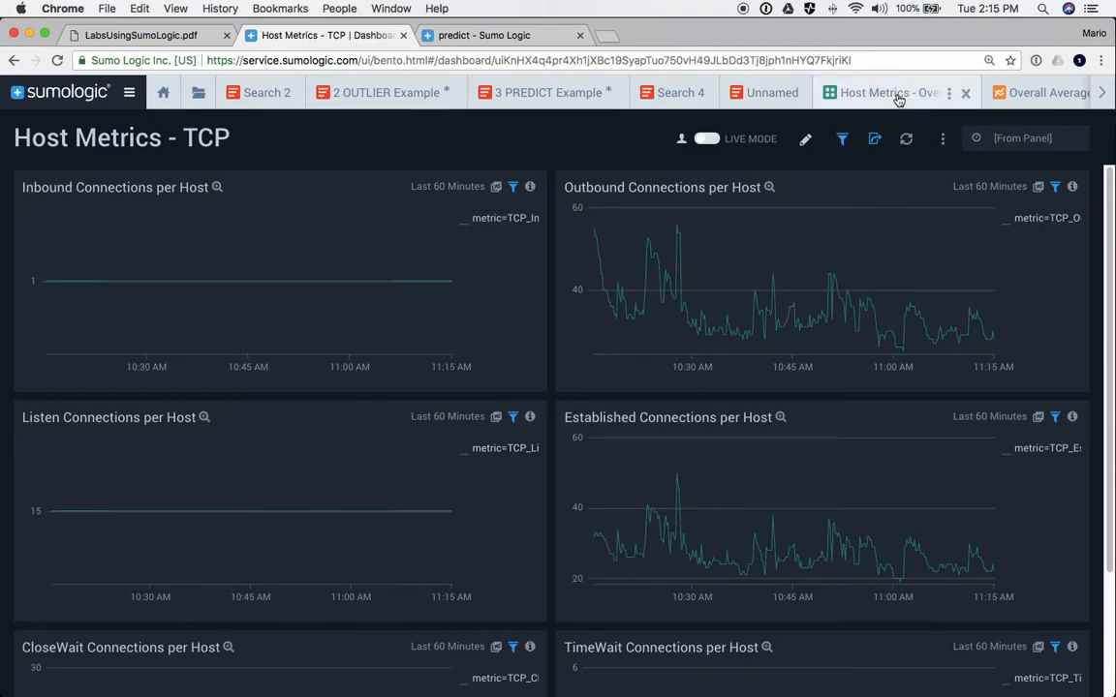
pyautogui.hscroll(10, 901, 97)
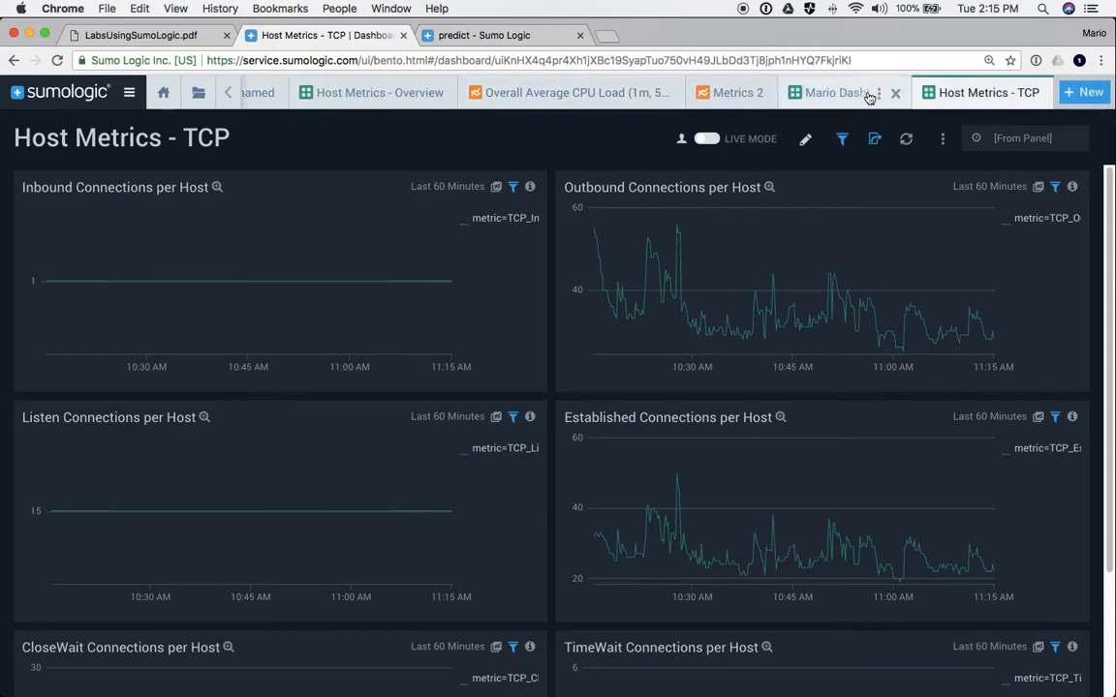
pyautogui.click(833, 95)
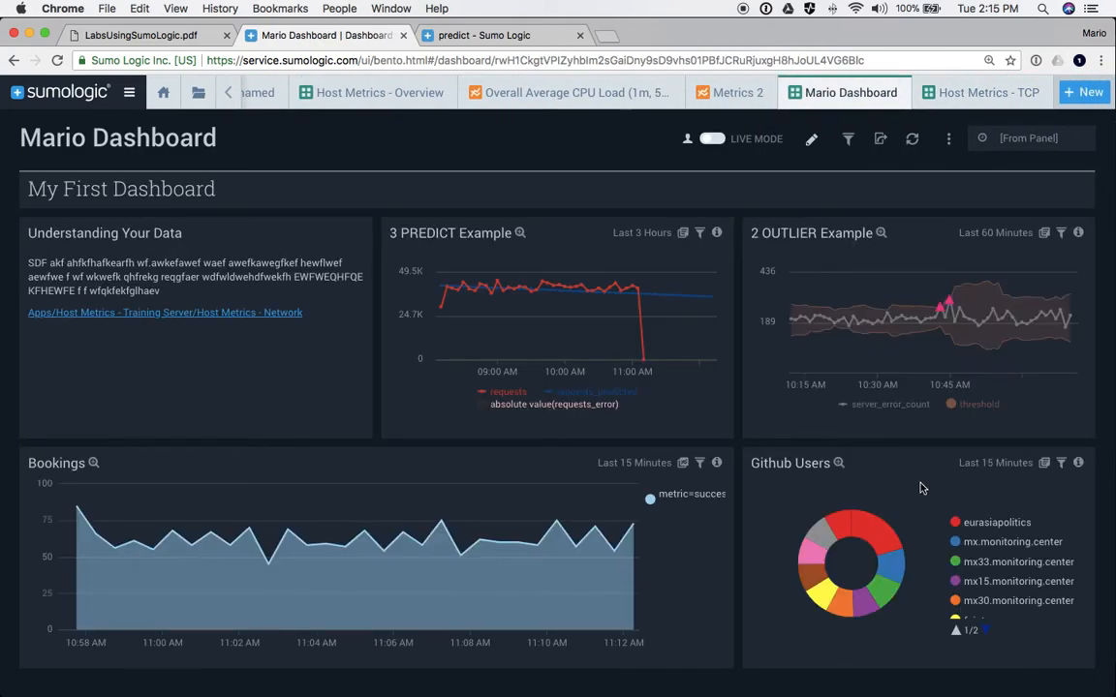
pyautogui.click(1044, 234)
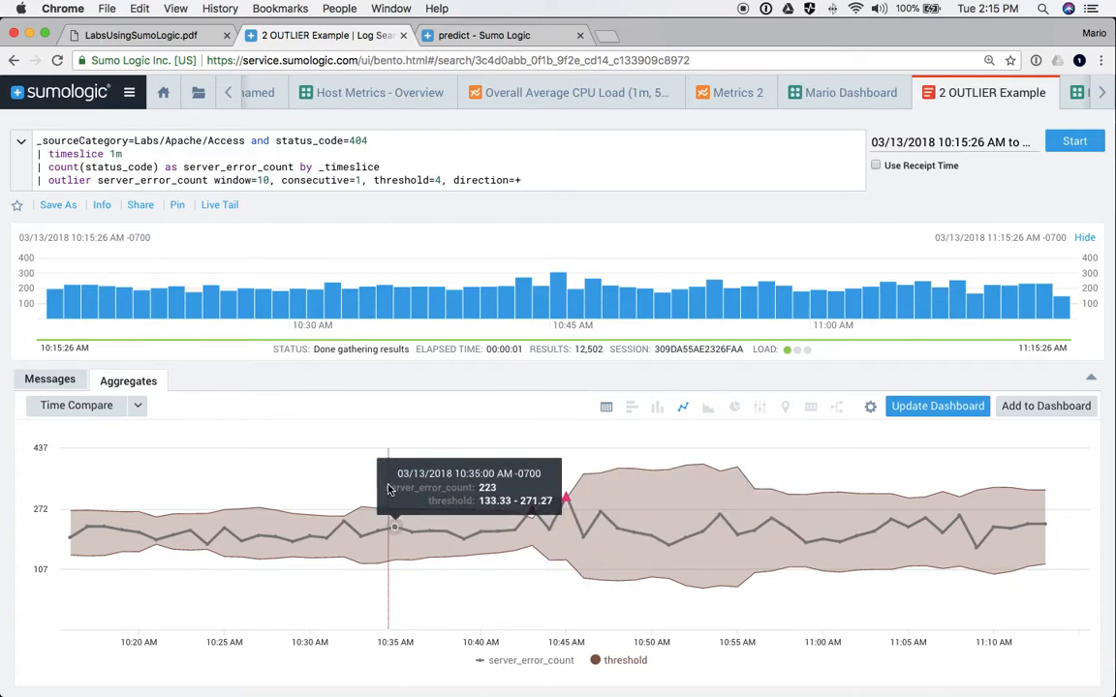
# - Lower the outlier threshold from 4 to 3 and save it back to the panel with Last 60 Minutes
pyautogui.click(444, 180)
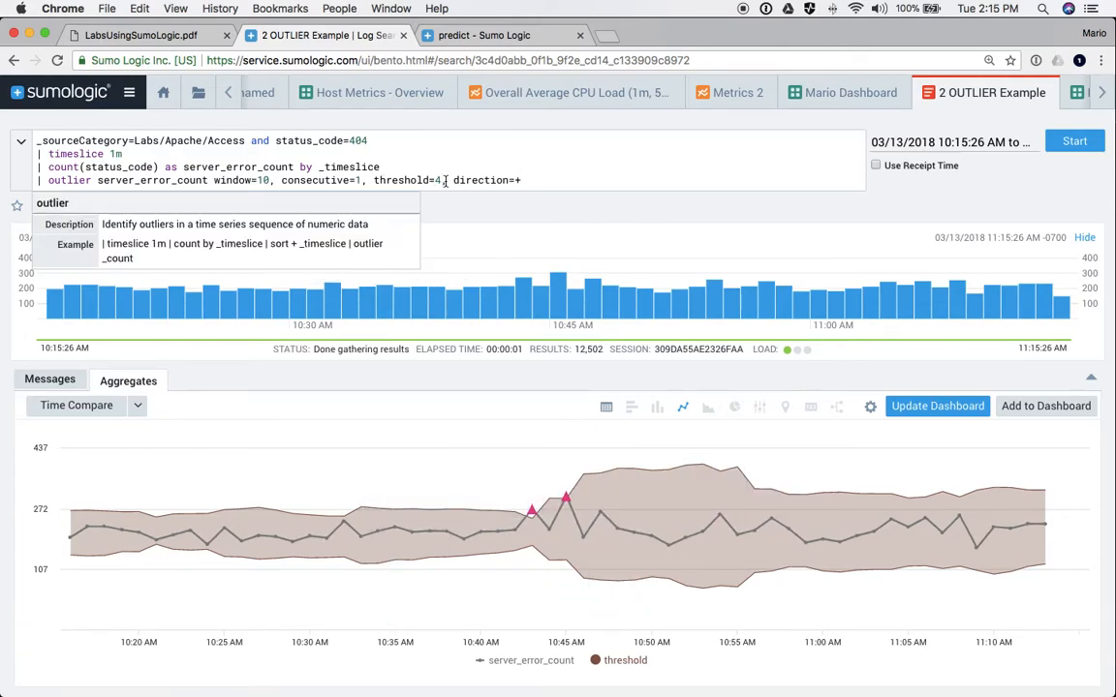
pyautogui.press('BackSpace')
pyautogui.write('3')
pyautogui.press('Return')
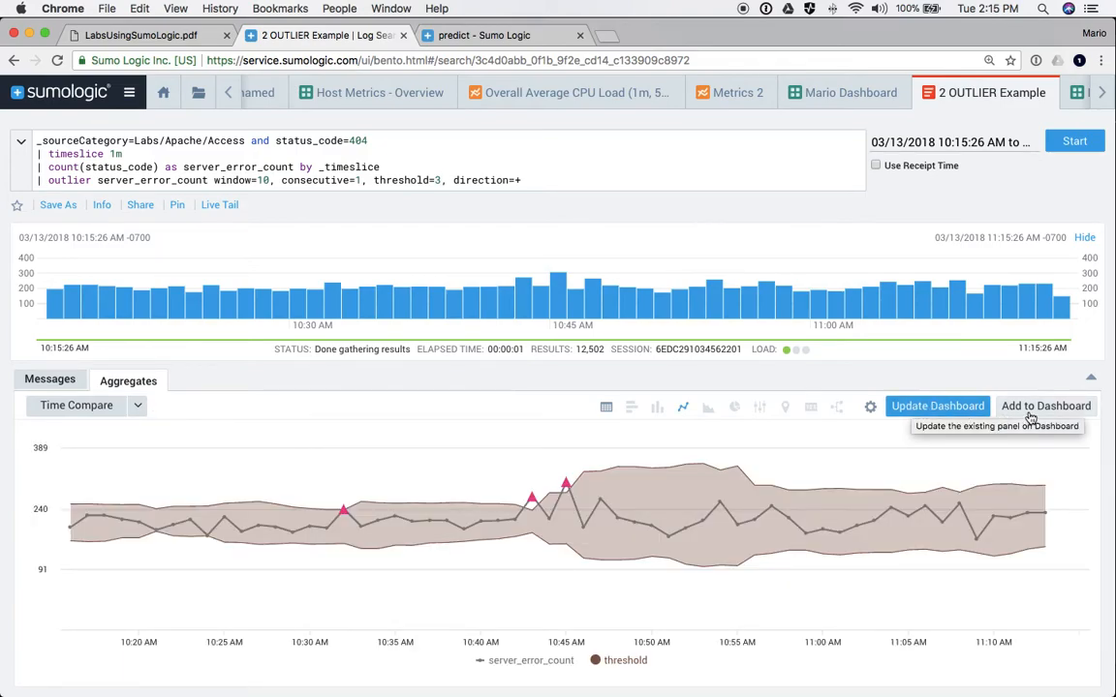
pyautogui.click(924, 414)
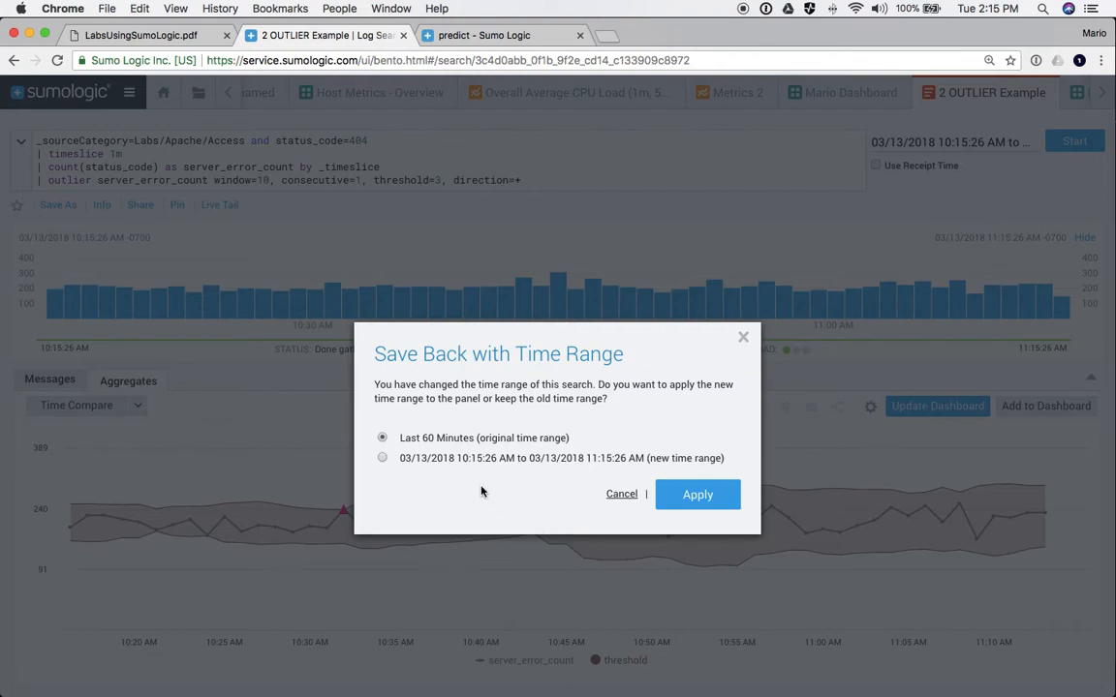
pyautogui.click(678, 498)
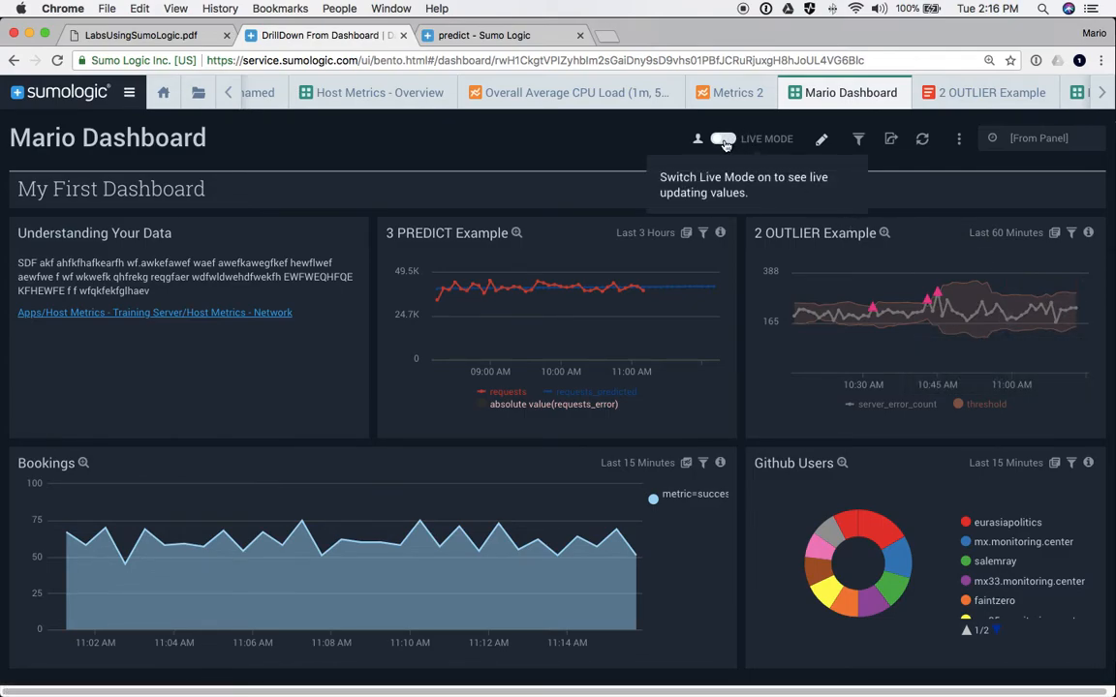
# - Put Mario Dashboard into edit mode with the filters bar showing
pyautogui.click(859, 140)
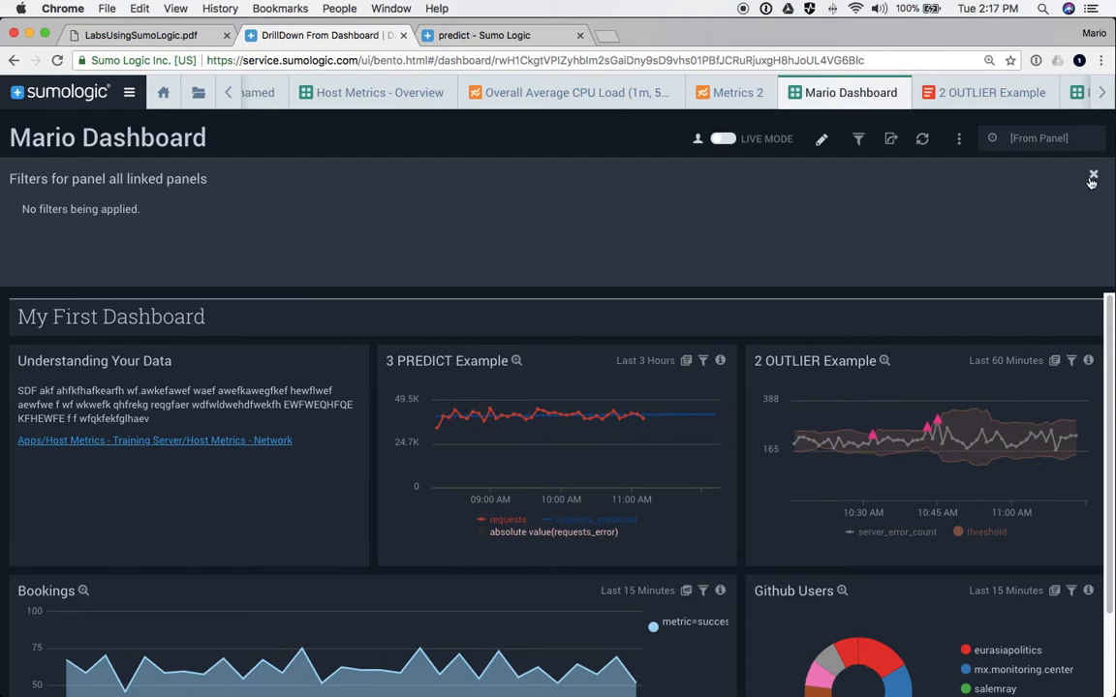
pyautogui.click(1092, 174)
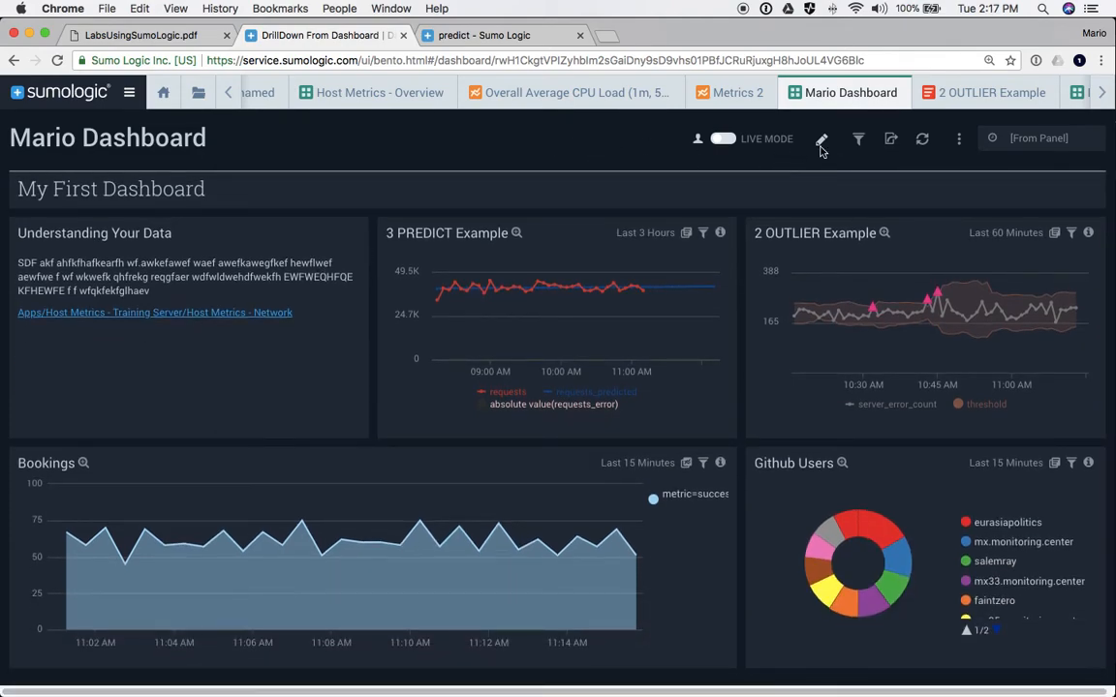
pyautogui.moveTo(698, 144)
pyautogui.click(821, 143)
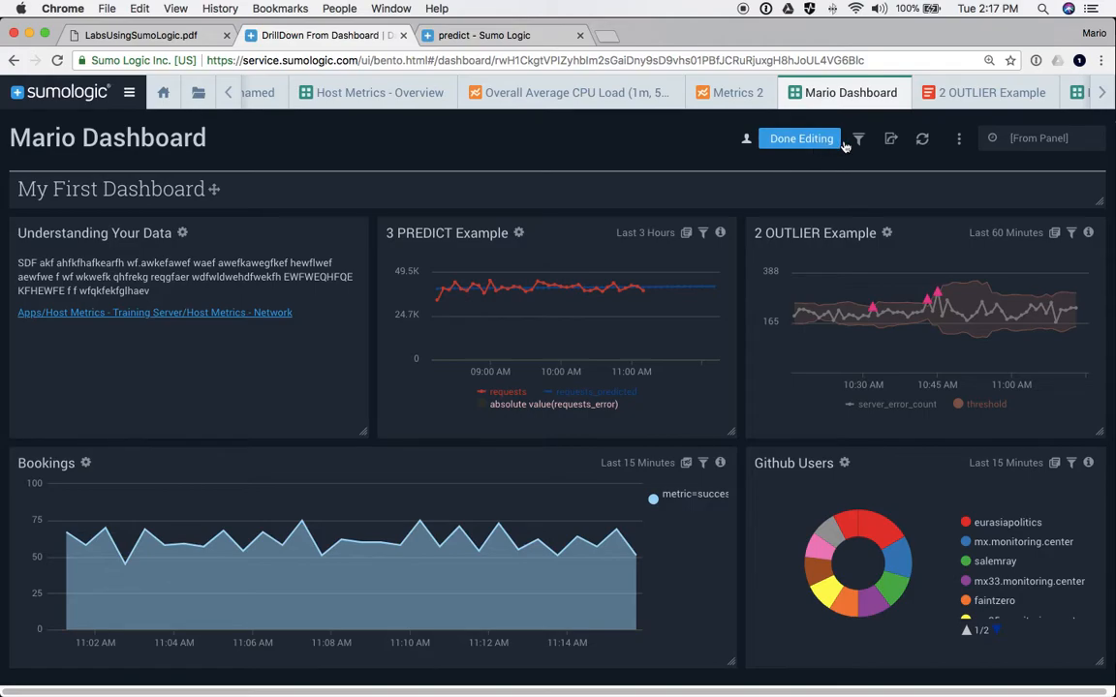
pyautogui.click(859, 141)
# - Add a new dashboard filter on the status_code field
pyautogui.click(253, 182)
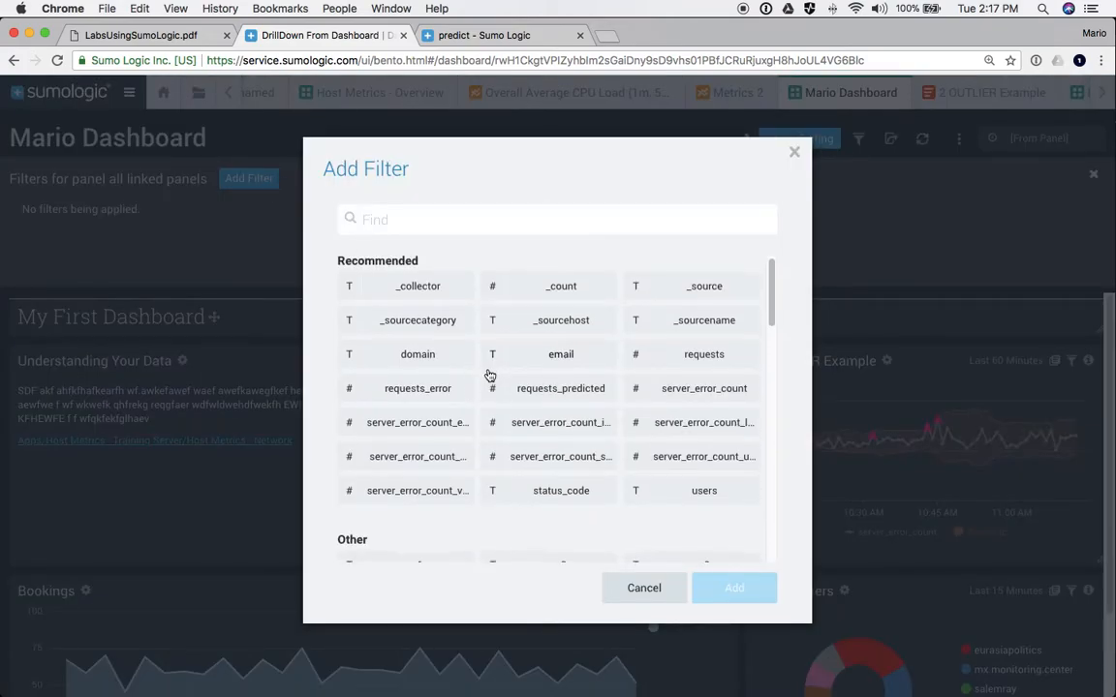
pyautogui.scroll(-3, 487, 377)
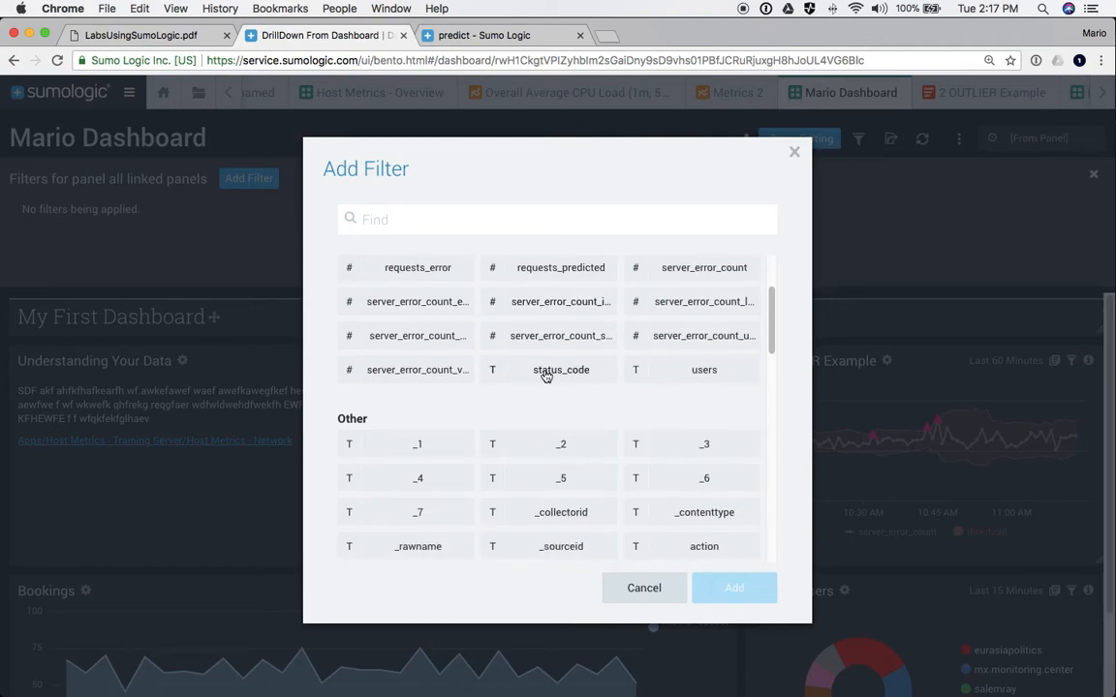
pyautogui.scroll(-5, 545, 377)
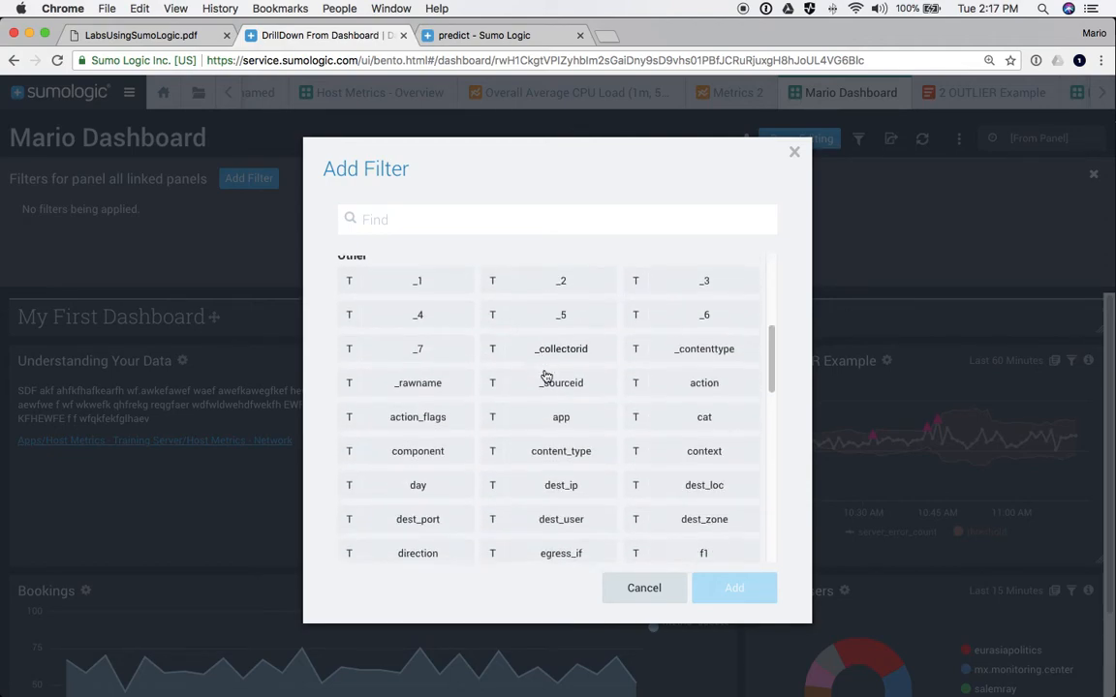
pyautogui.scroll(-4, 545, 377)
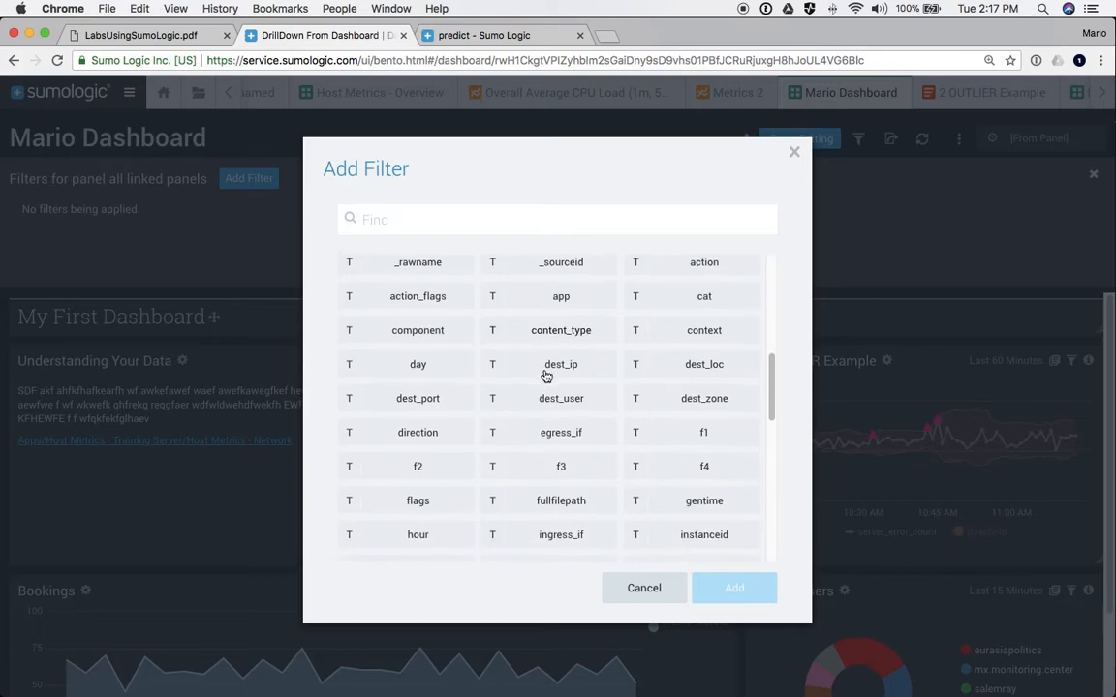
pyautogui.scroll(-3, 545, 376)
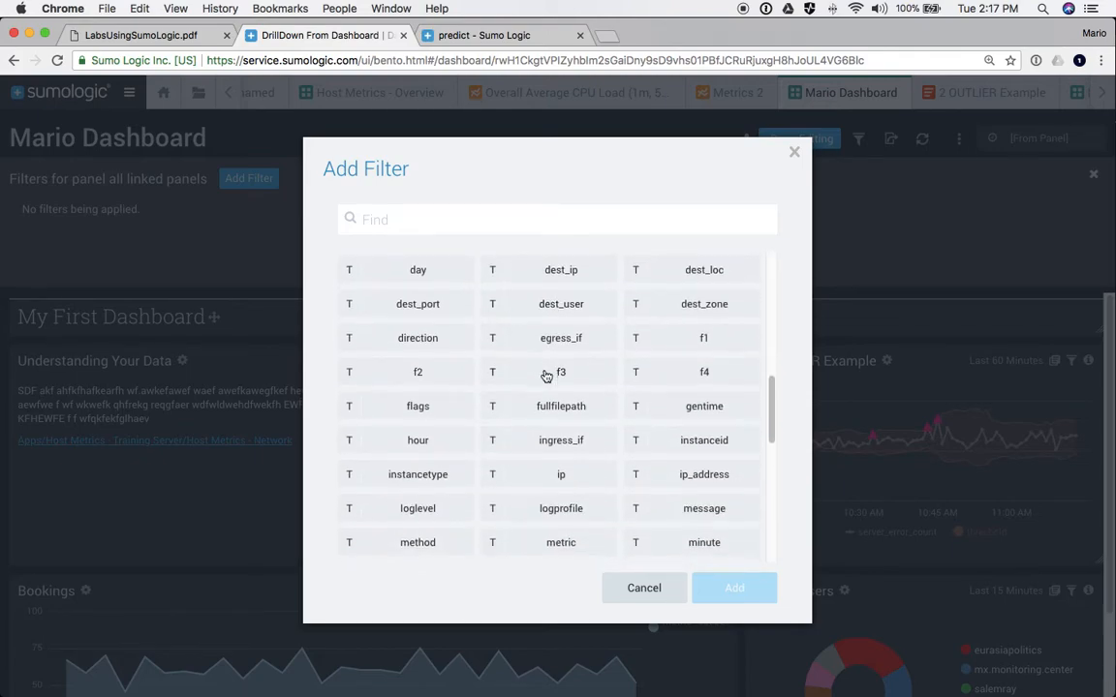
pyautogui.scroll(-7, 545, 376)
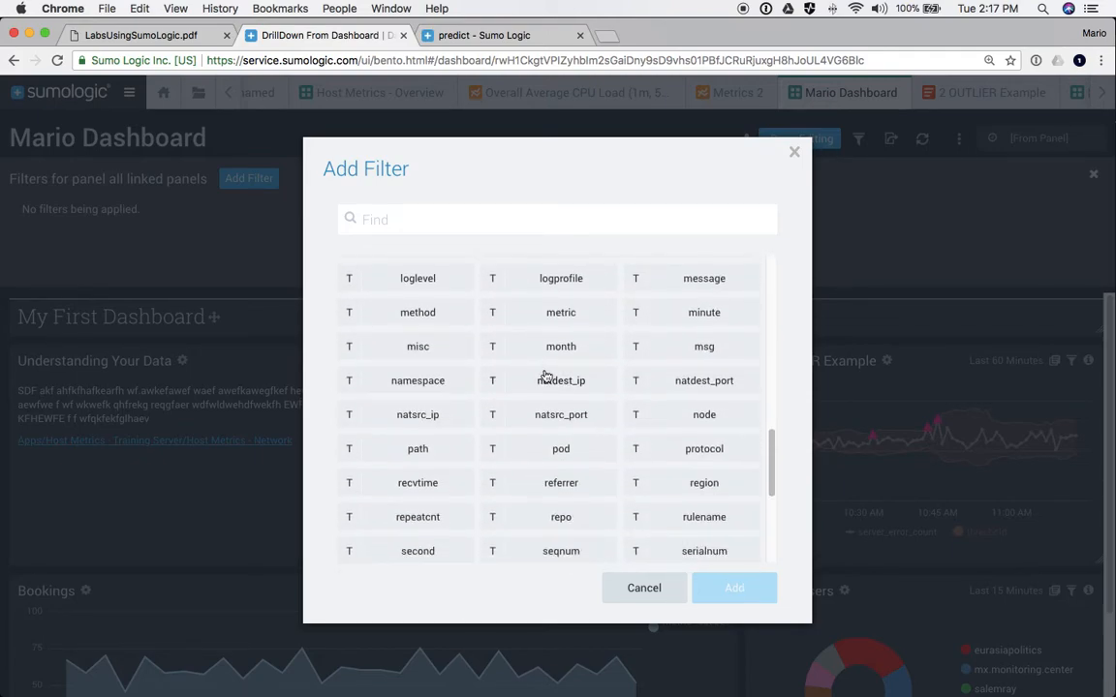
pyautogui.scroll(-4, 546, 377)
pyautogui.scroll(20, 545, 374)
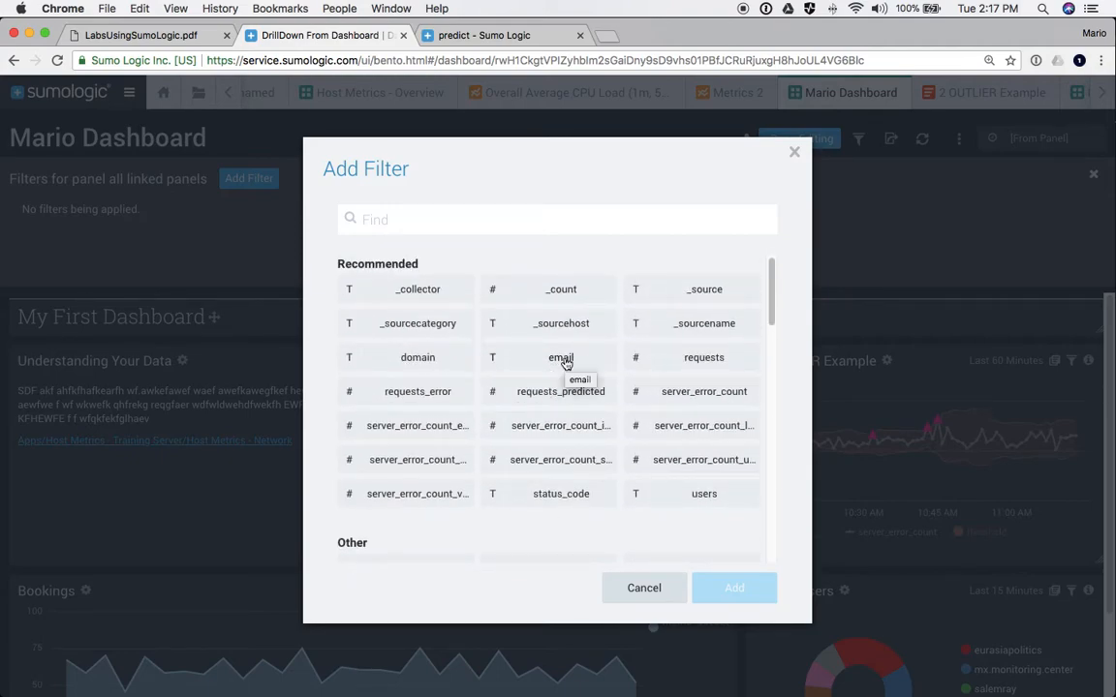
pyautogui.click(549, 498)
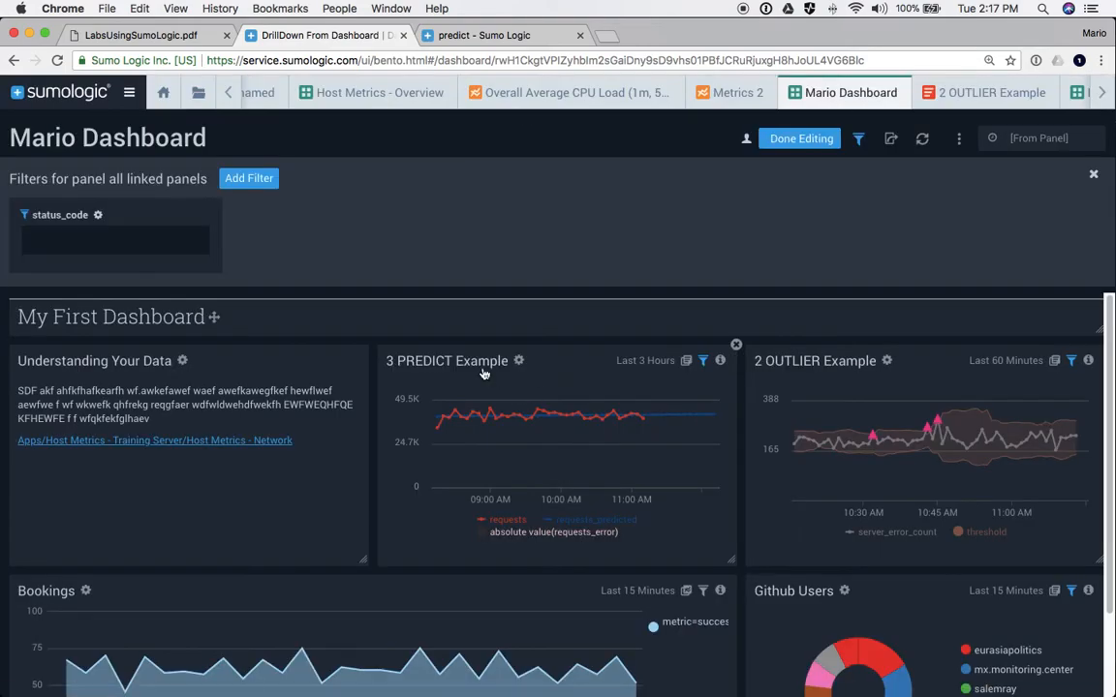
# - Relabel the status_code filter 'Enter the code in question:' and save it
pyautogui.click(96, 217)
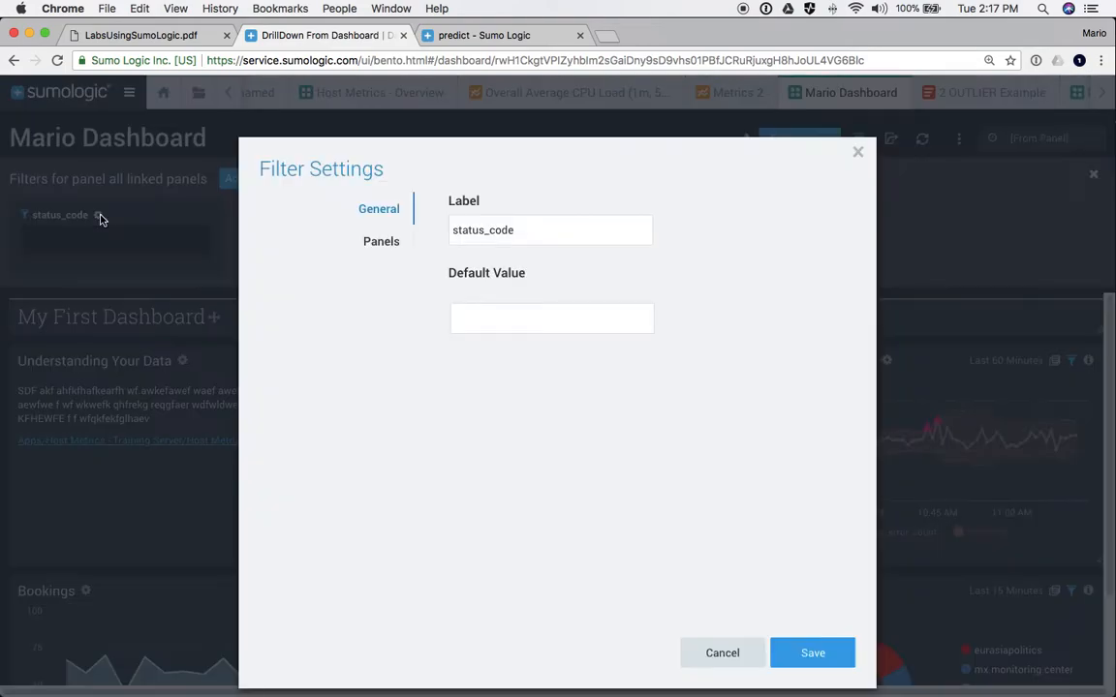
pyautogui.doubleClick(506, 226)
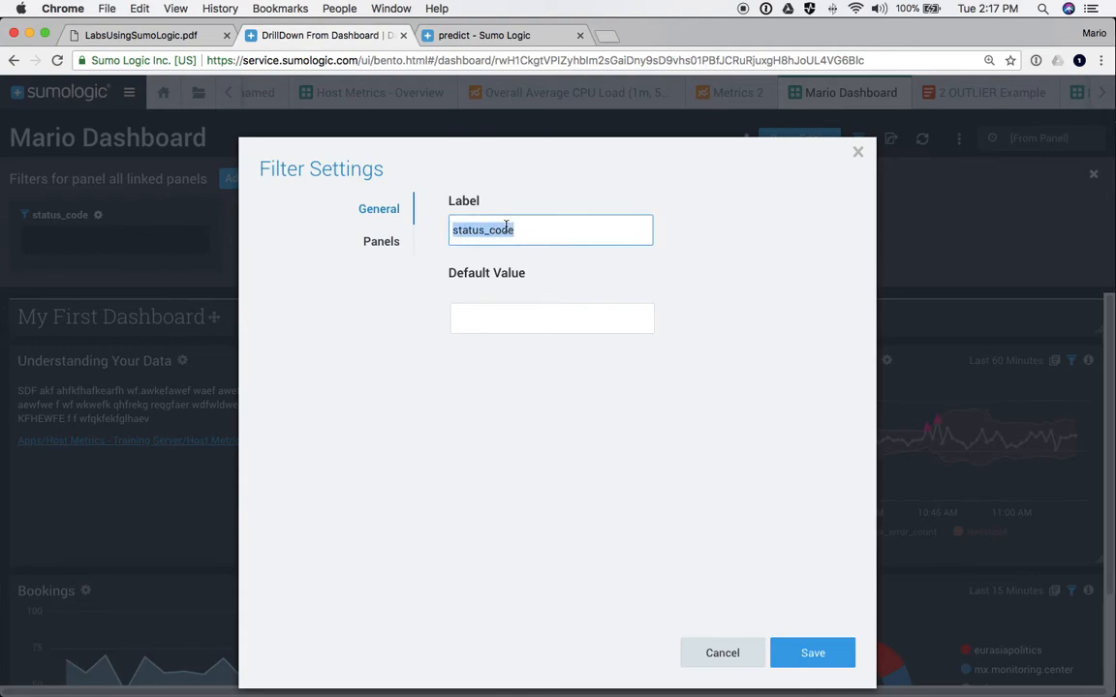
pyautogui.write('Enter the')
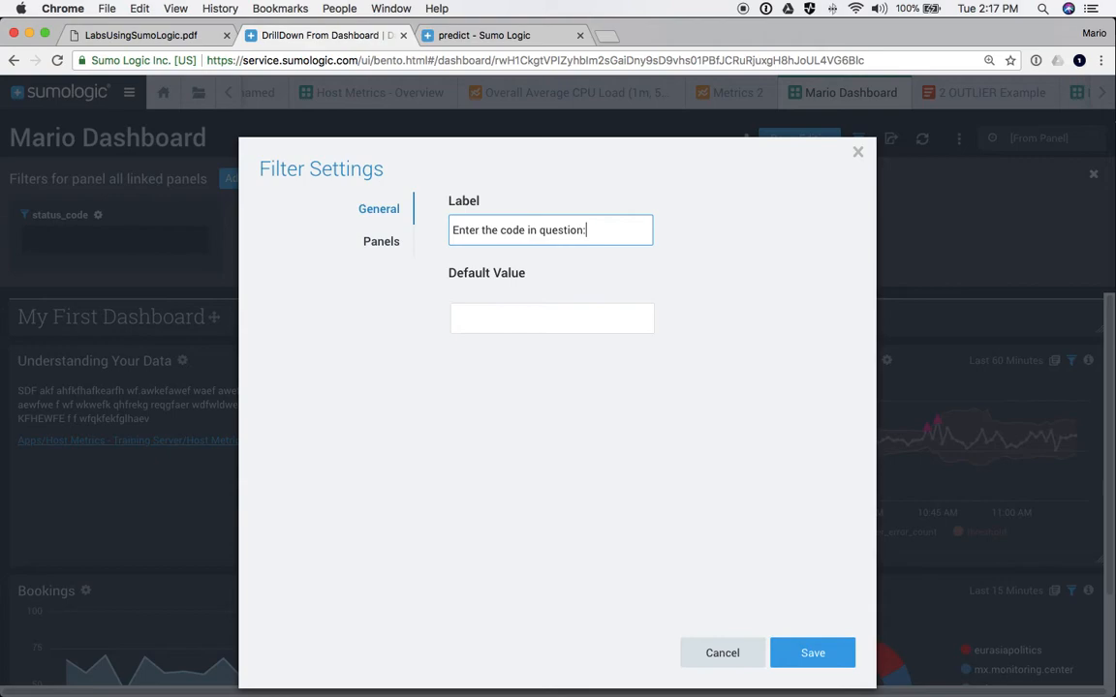
pyautogui.click(792, 652)
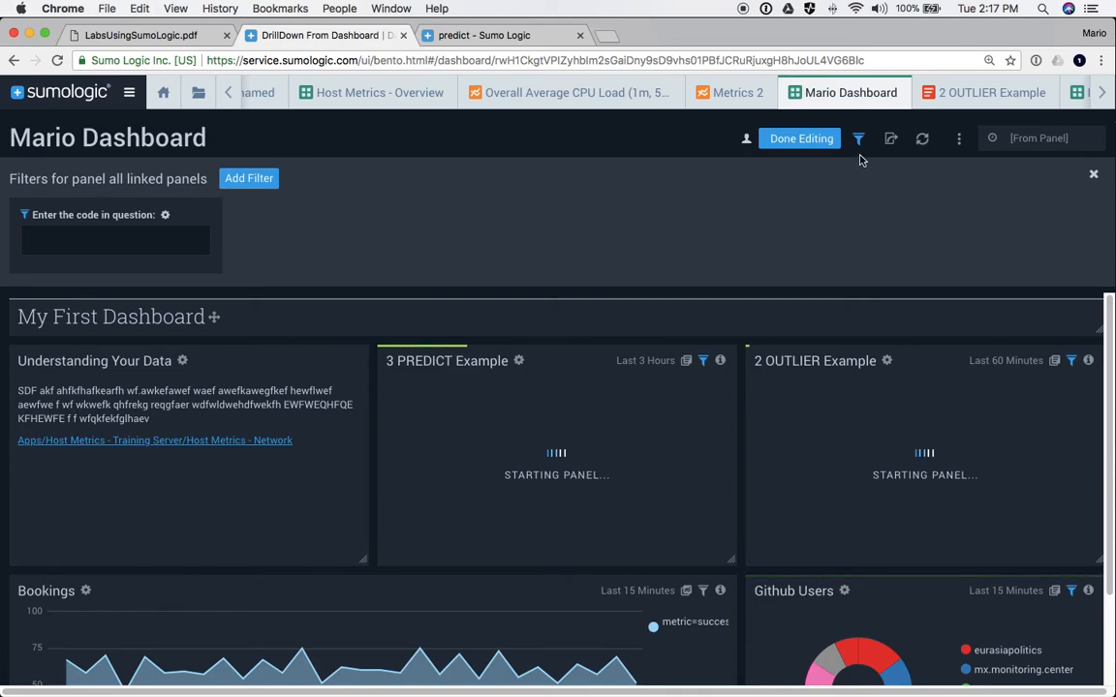
# - Leave edit mode and filter all panels by status code 404
pyautogui.click(786, 138)
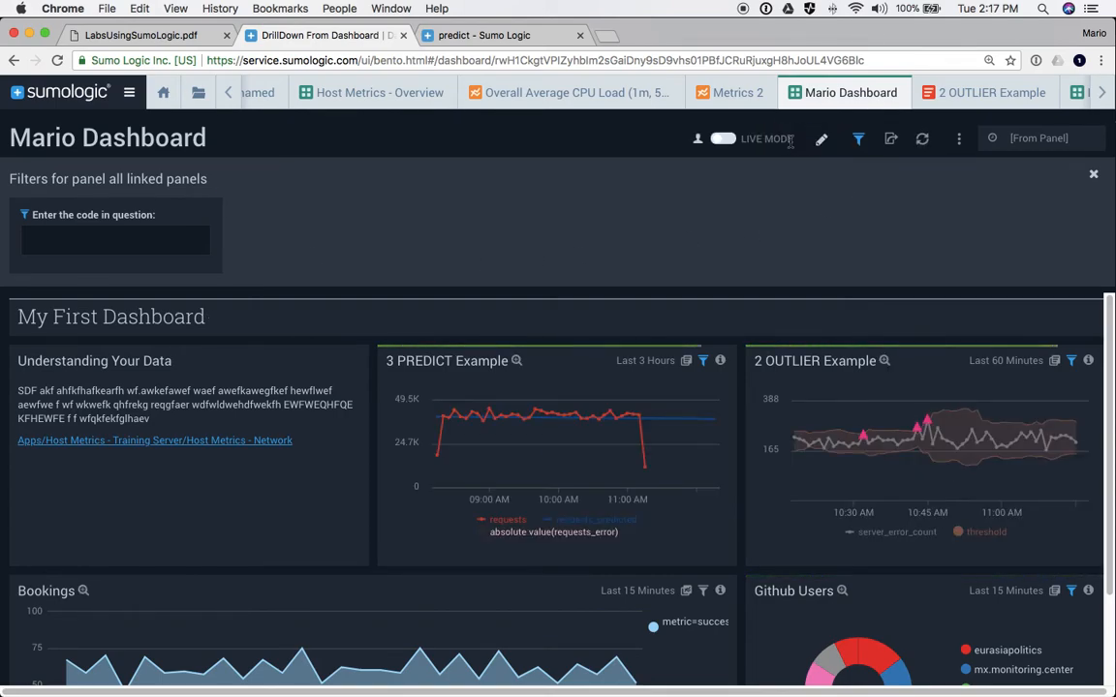
pyautogui.click(1093, 173)
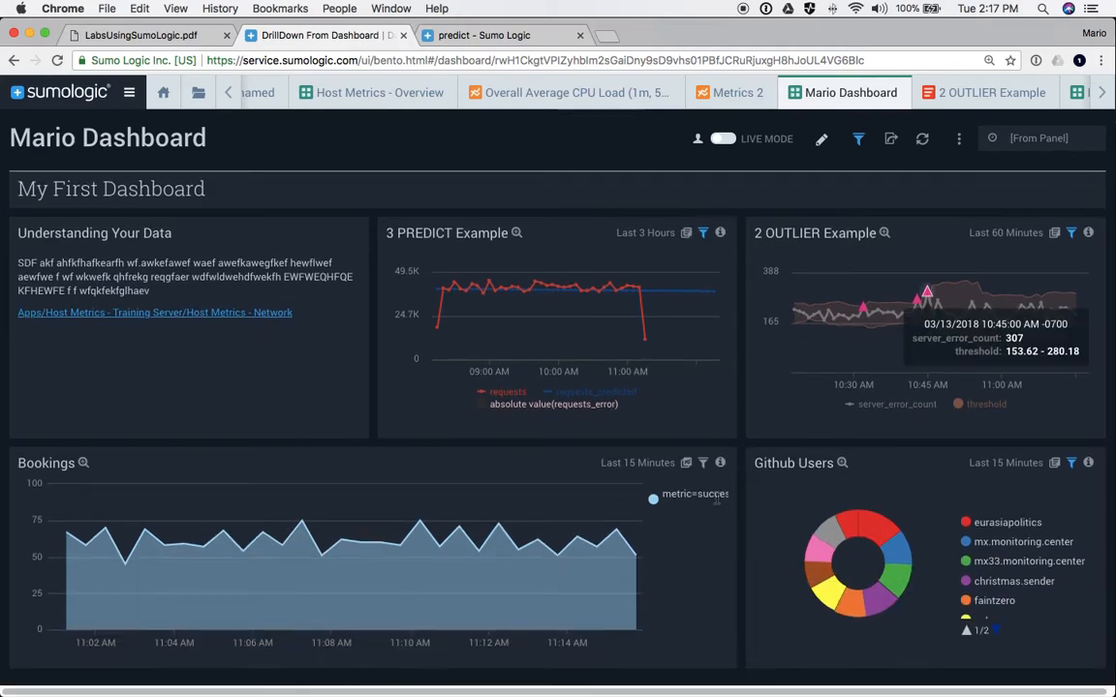
pyautogui.click(859, 141)
pyautogui.click(110, 242)
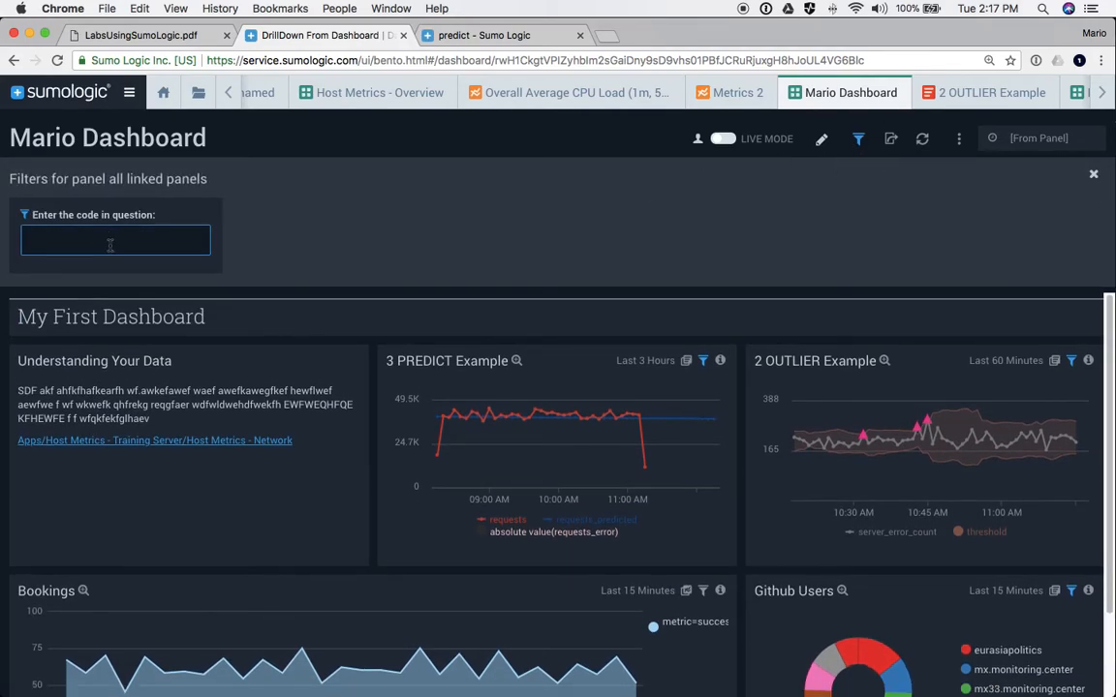
pyautogui.write('404')
pyautogui.press('Return')
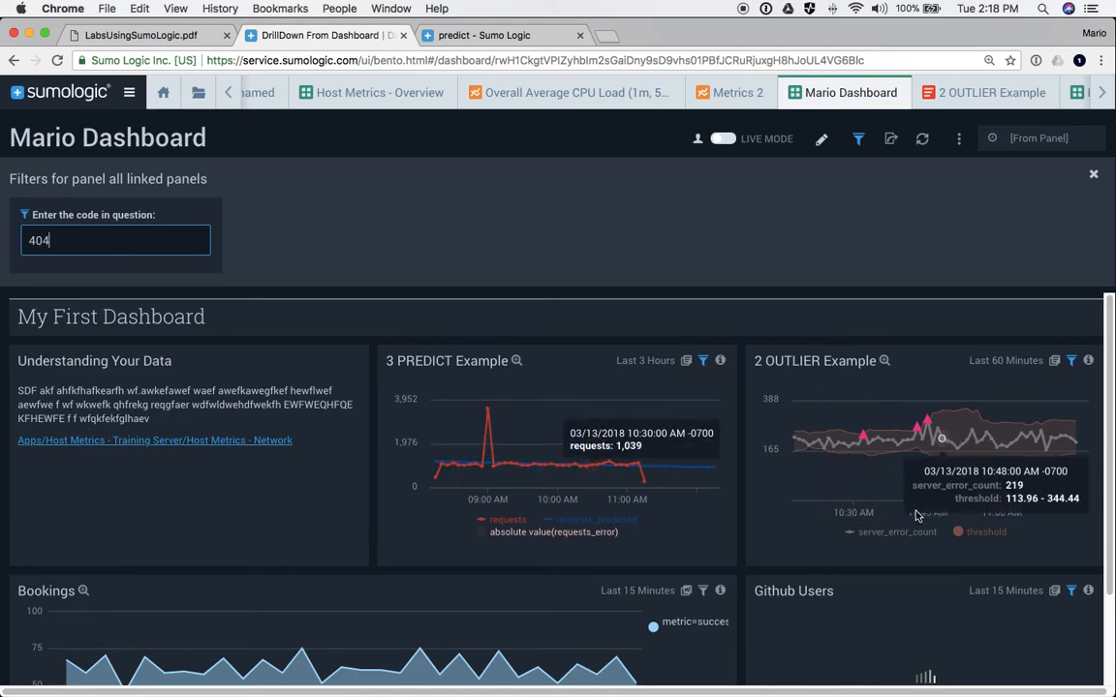
# - Clear the 404 status code value to show all data and close the filters bar
pyautogui.scroll(-3, 842, 561)
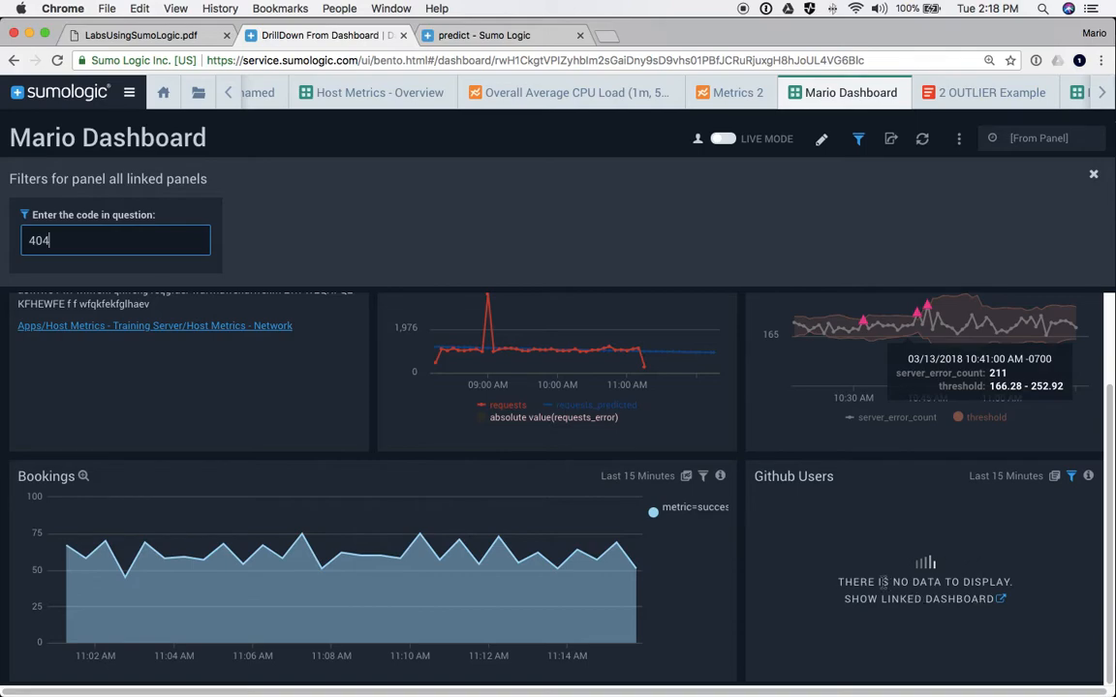
pyautogui.scroll(3, 884, 582)
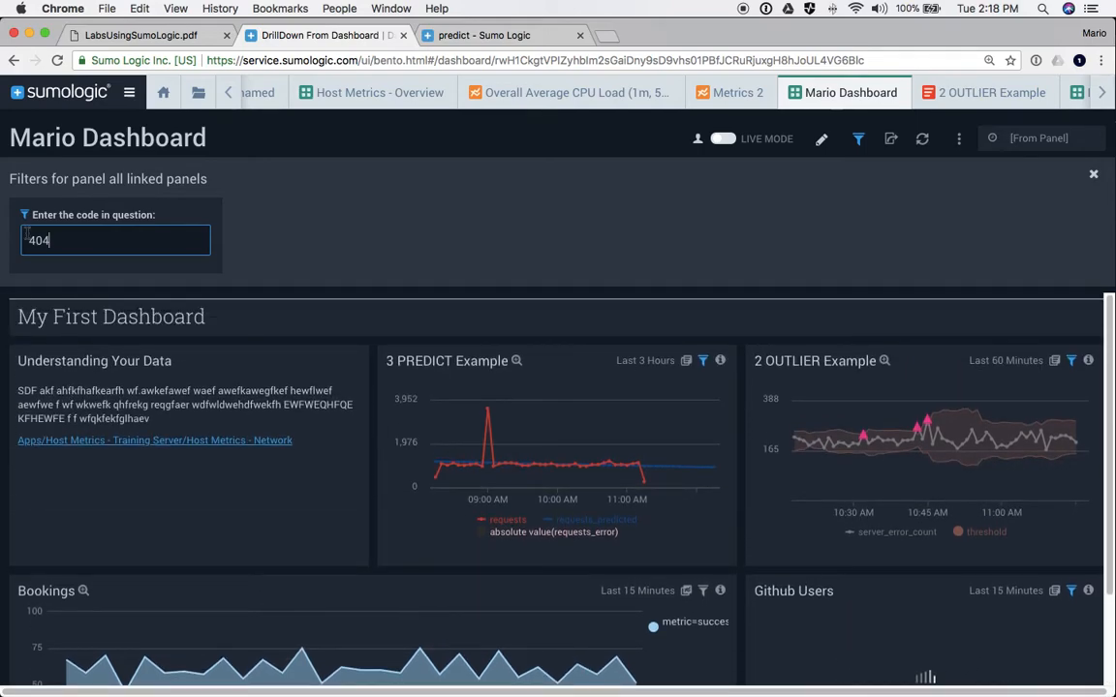
pyautogui.doubleClick(32, 241)
pyautogui.press('BackSpace')
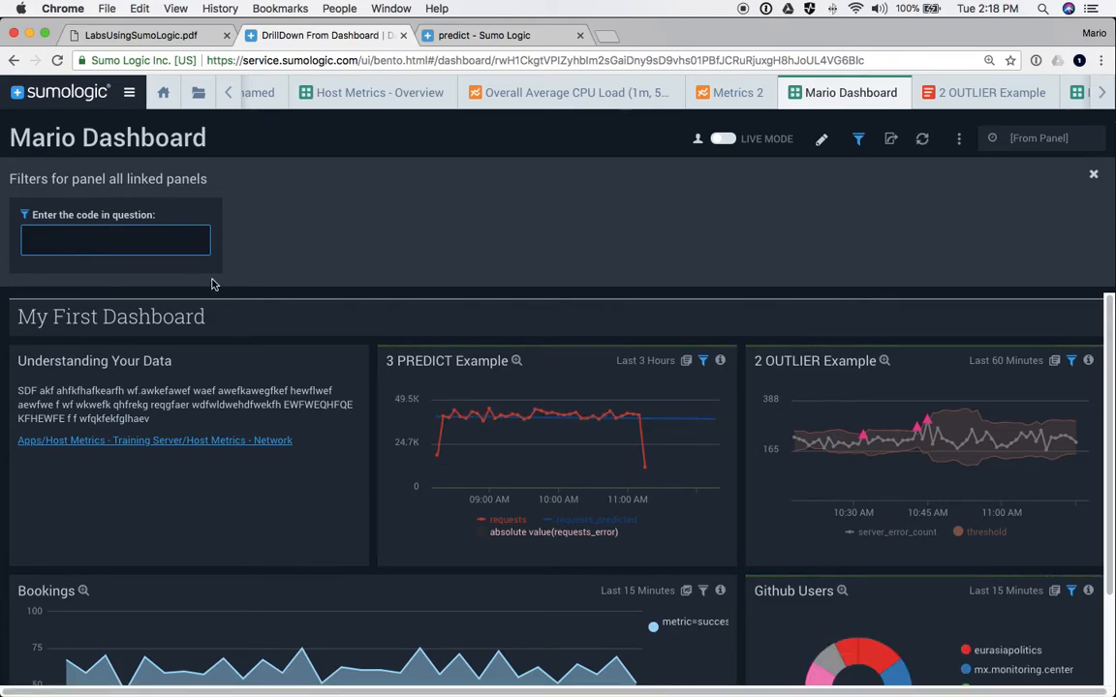
pyautogui.scroll(-3, 322, 351)
pyautogui.scroll(3, 415, 356)
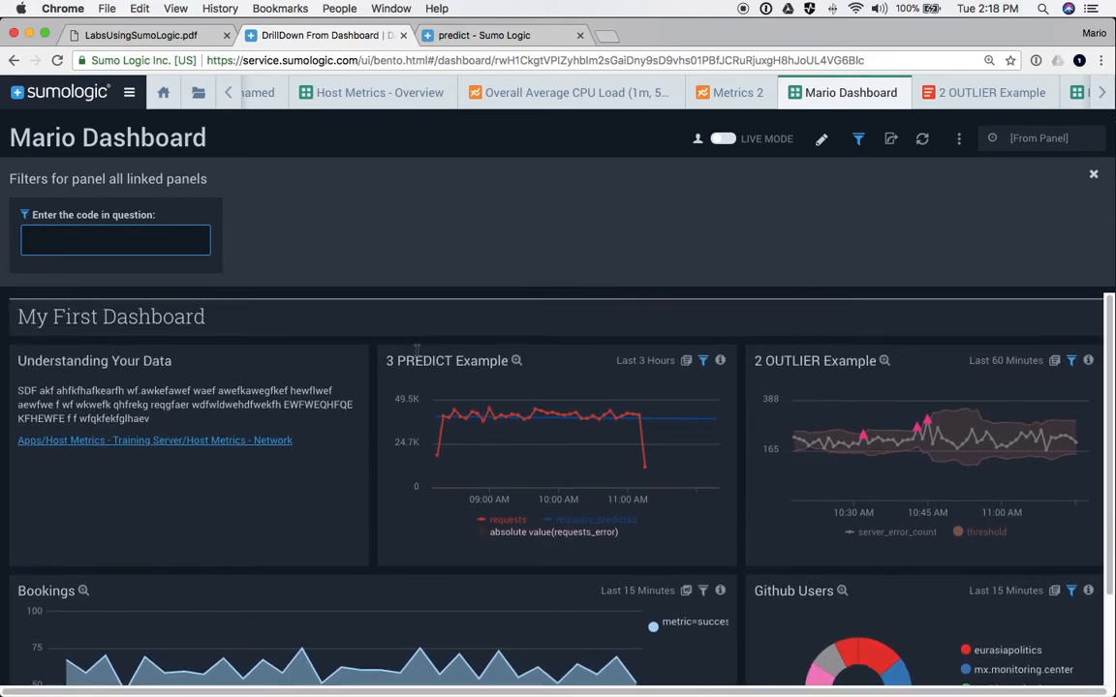
pyautogui.click(1093, 173)
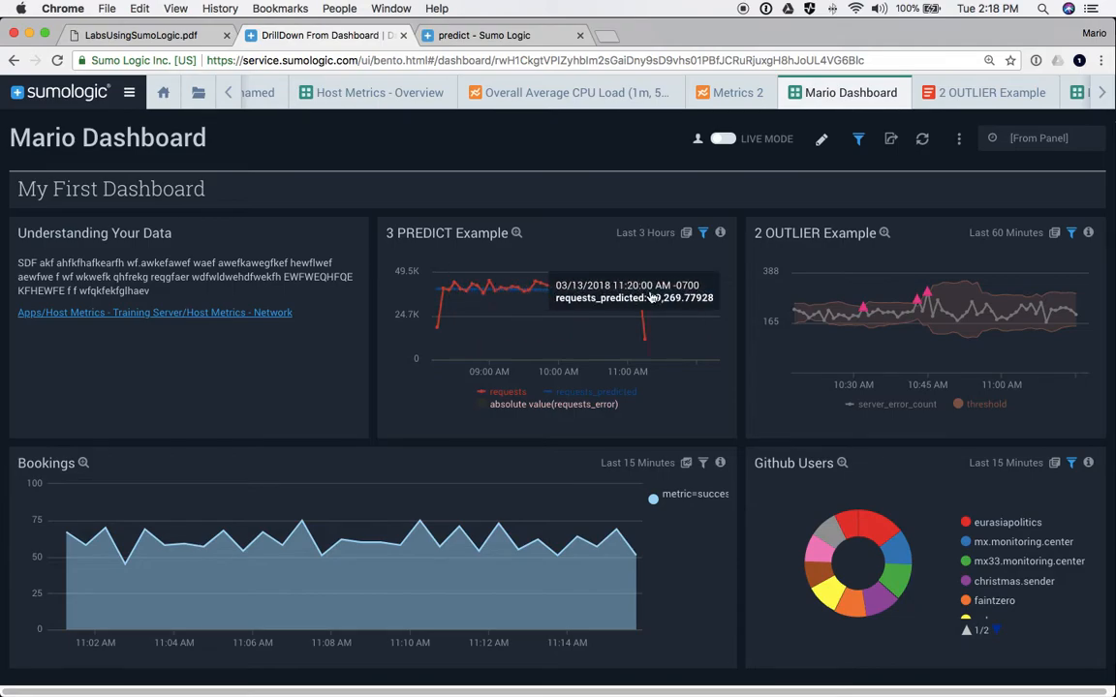
# - Make Mario Dashboard accessible outside the organisation and select its share link
pyautogui.click(891, 142)
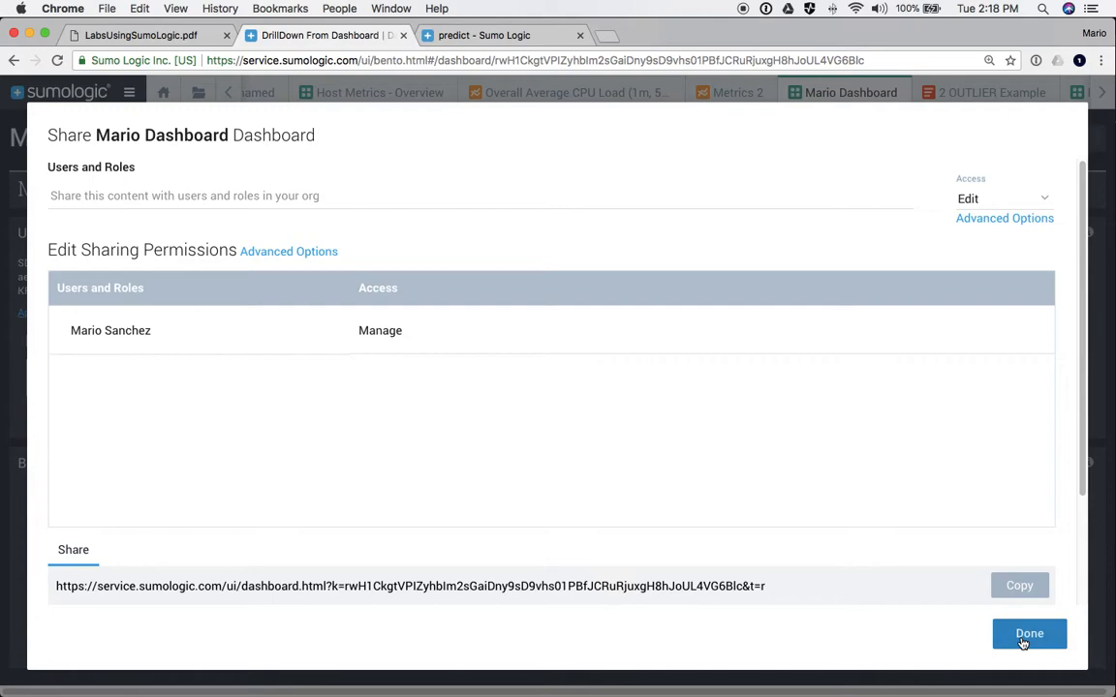
pyautogui.scroll(-3, 1027, 538)
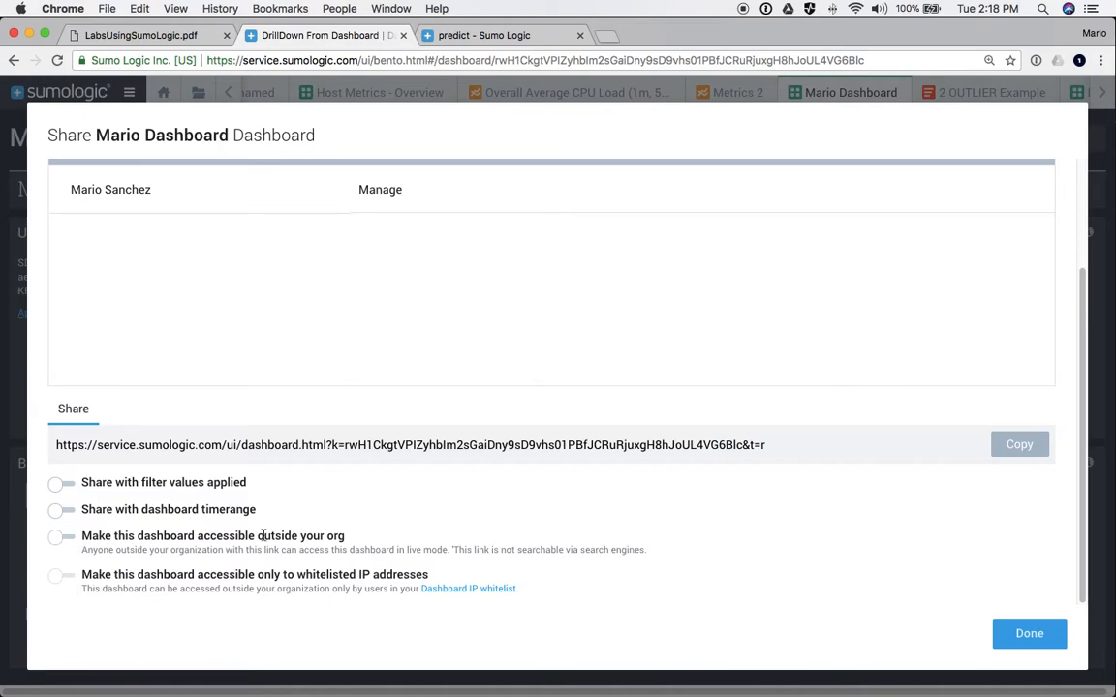
pyautogui.click(58, 537)
pyautogui.click(117, 445)
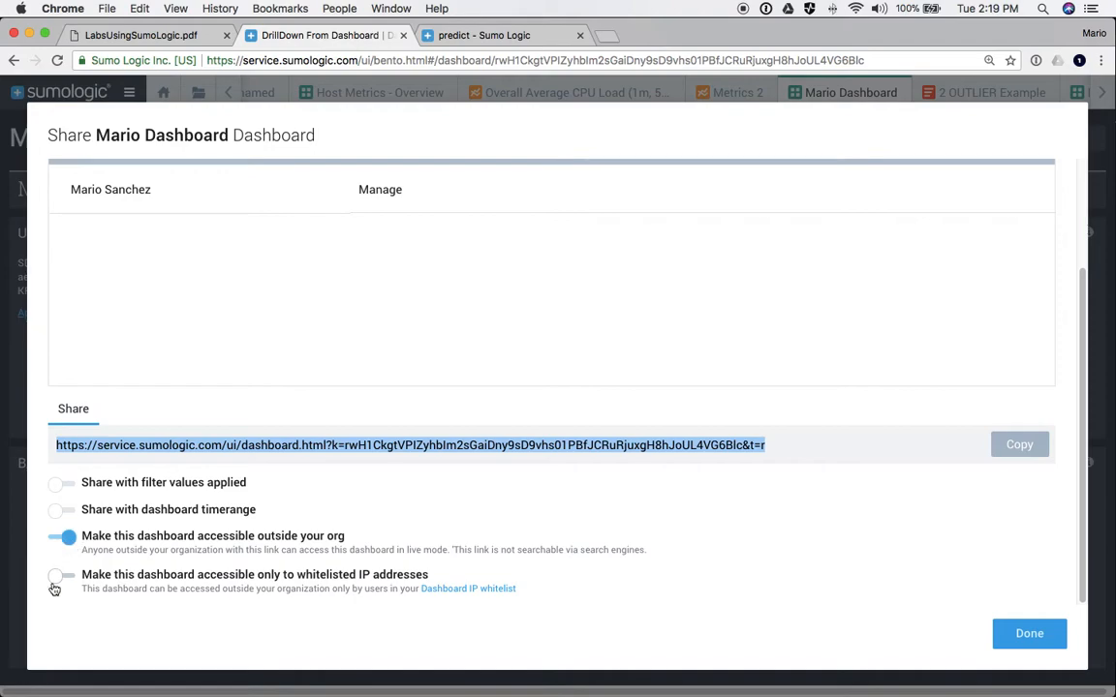
# - Turn the whitelisted-IP-only restriction on and back off, then disable access from outside the org
pyautogui.click(62, 576)
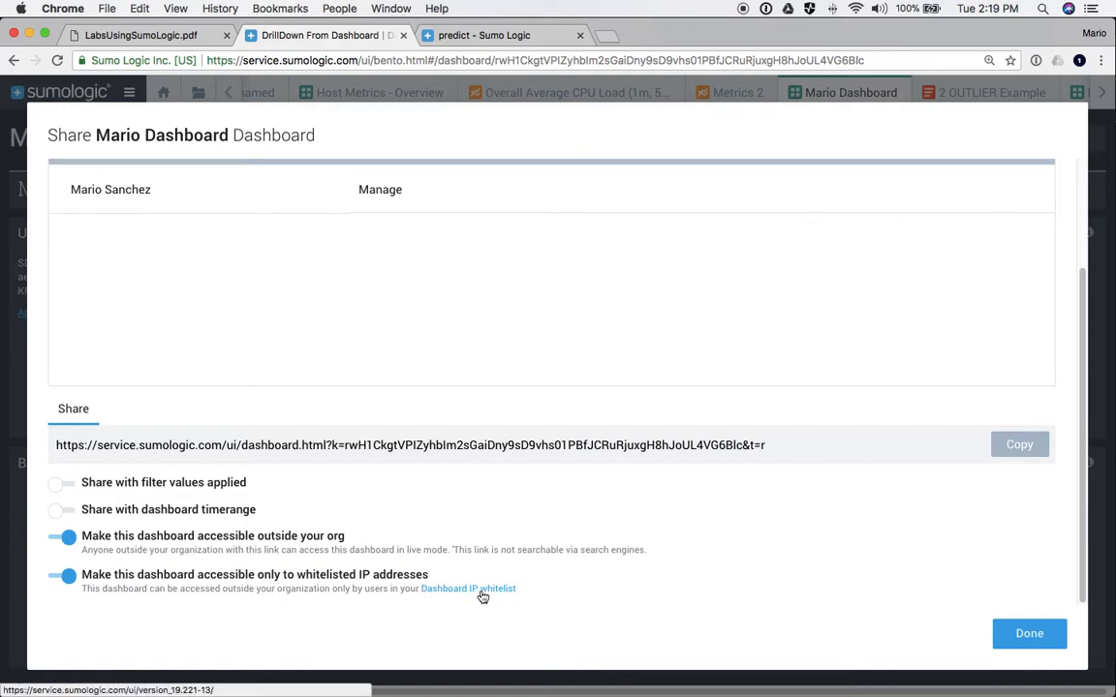
pyautogui.click(67, 577)
pyautogui.click(62, 537)
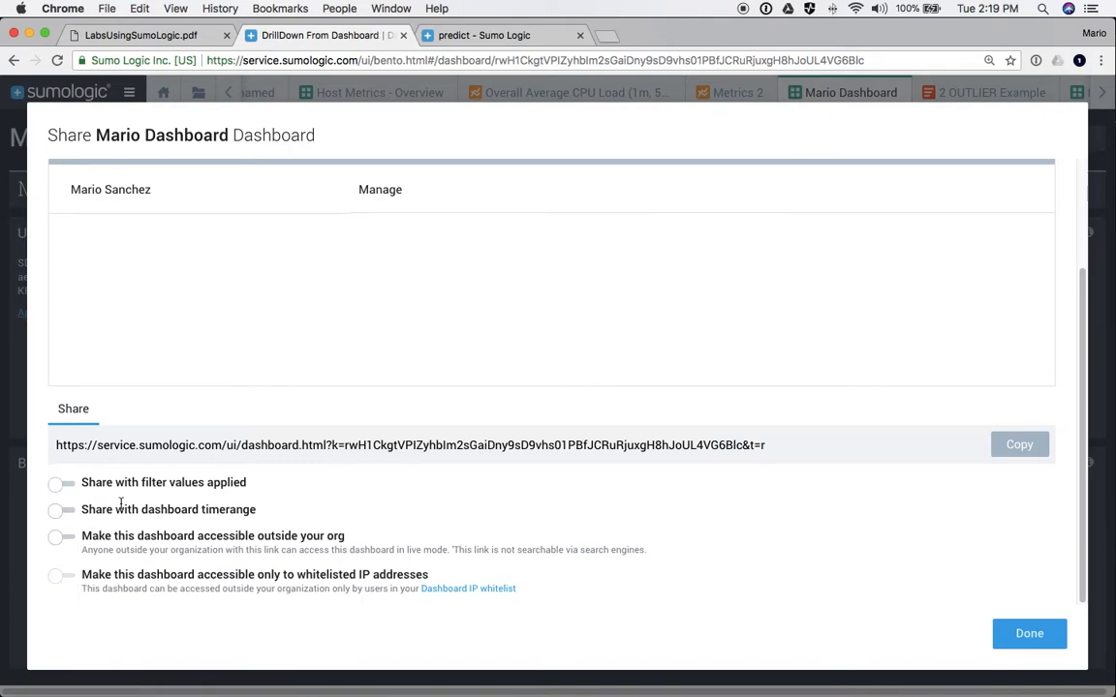
pyautogui.scroll(3, 119, 506)
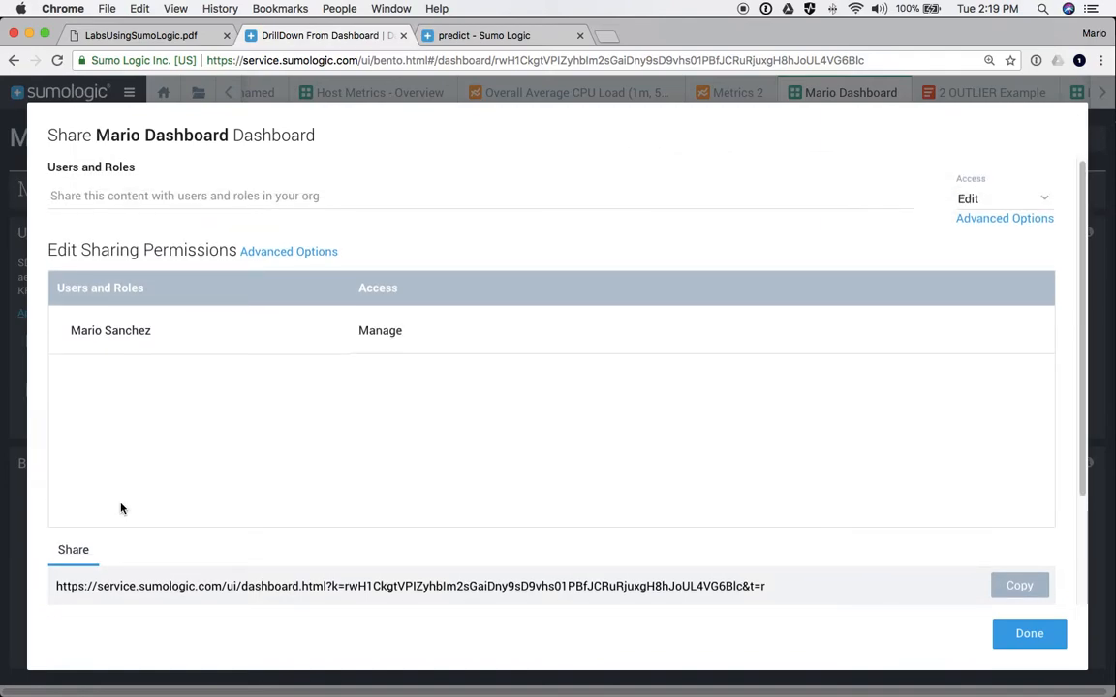
# - Share the dashboard with the Trainee and Training_Analyst roles at View access
pyautogui.click(85, 192)
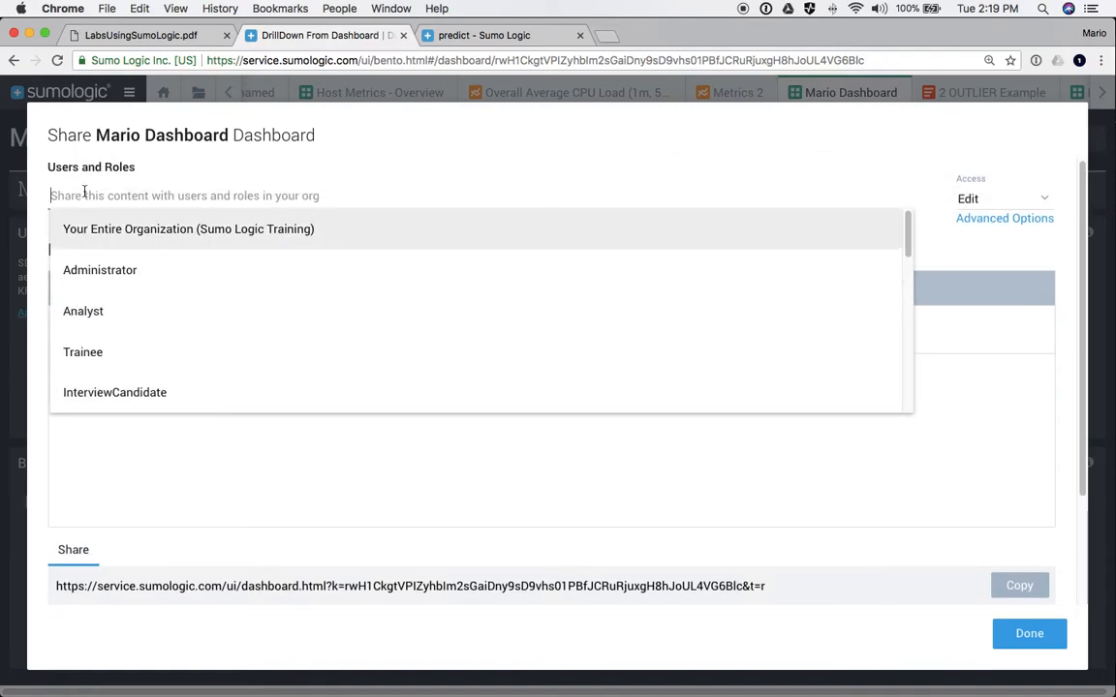
pyautogui.click(87, 353)
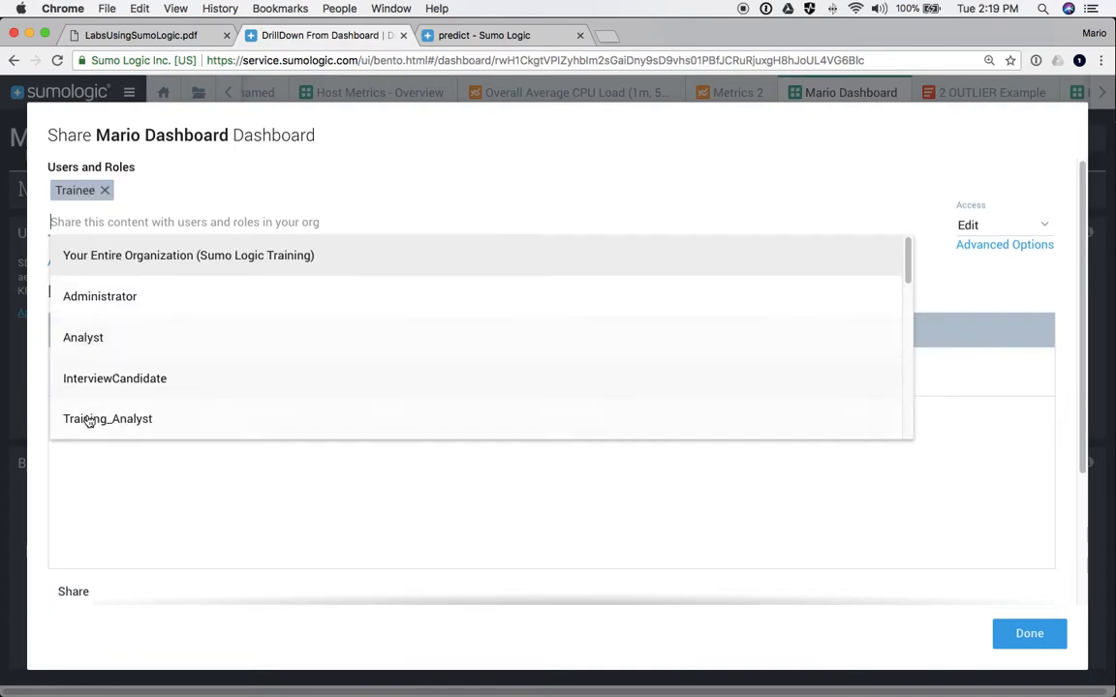
pyautogui.click(90, 419)
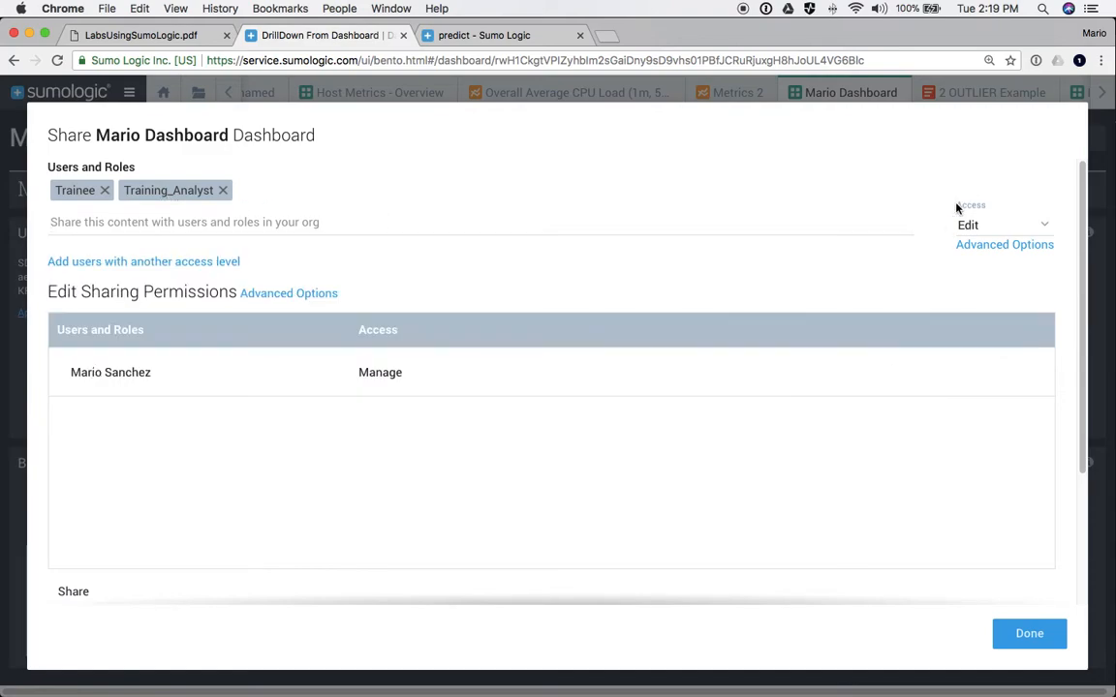
pyautogui.click(971, 224)
pyautogui.click(973, 193)
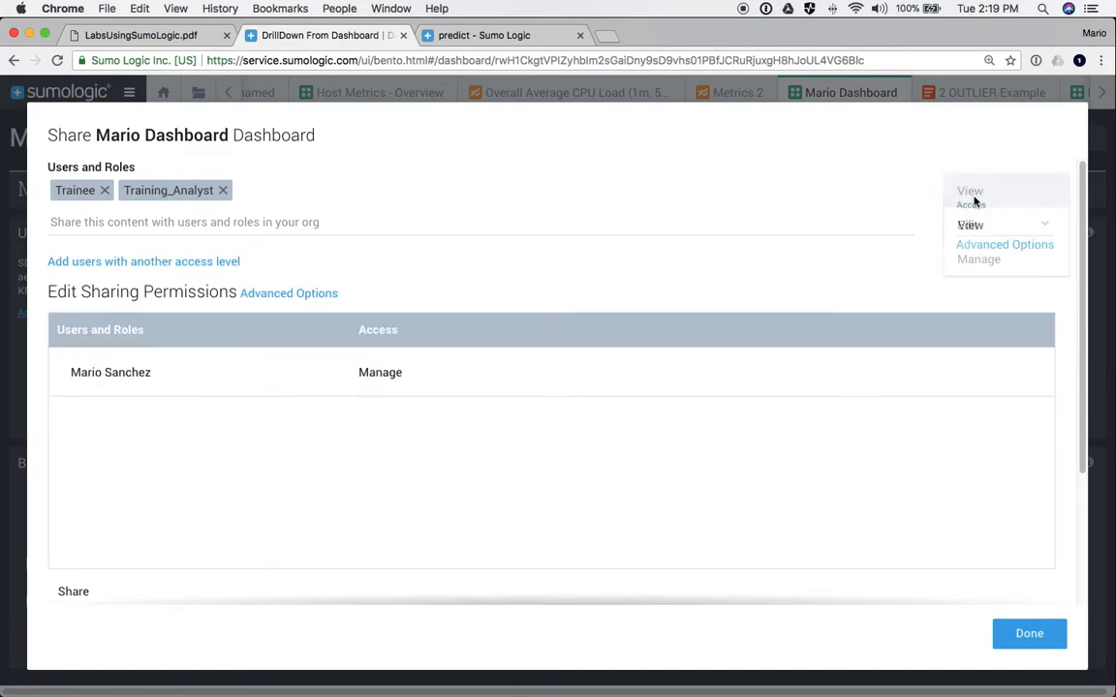
# - Add a second sharing group with one user found by name, given Edit access
pyautogui.click(120, 262)
pyautogui.click(79, 289)
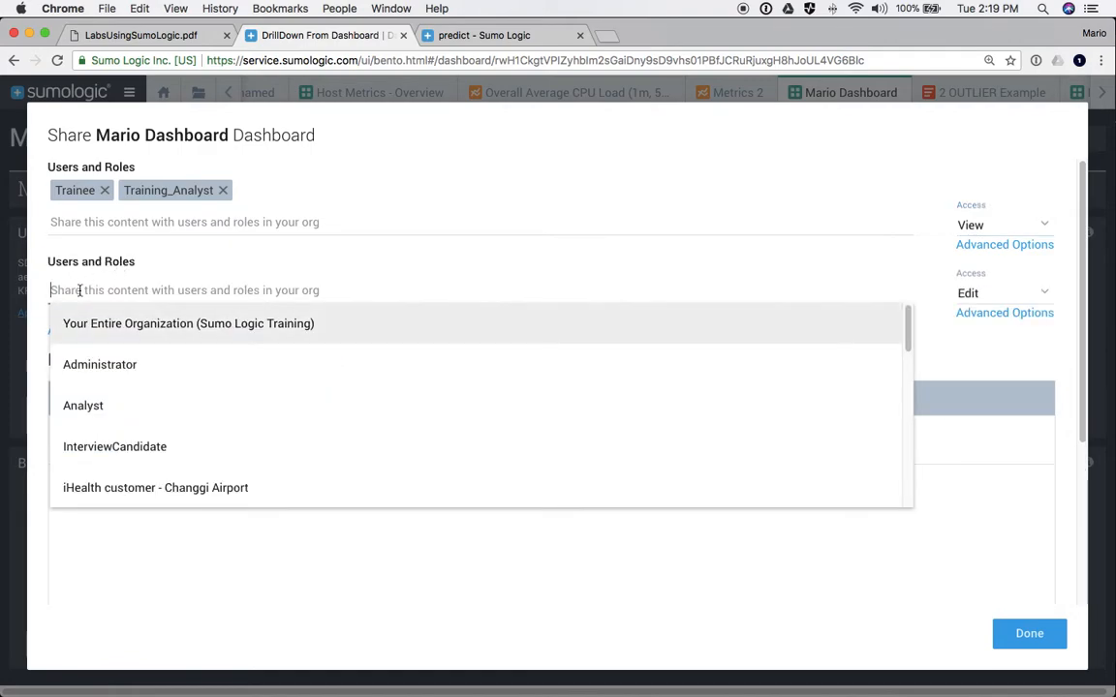
pyautogui.write('frank')
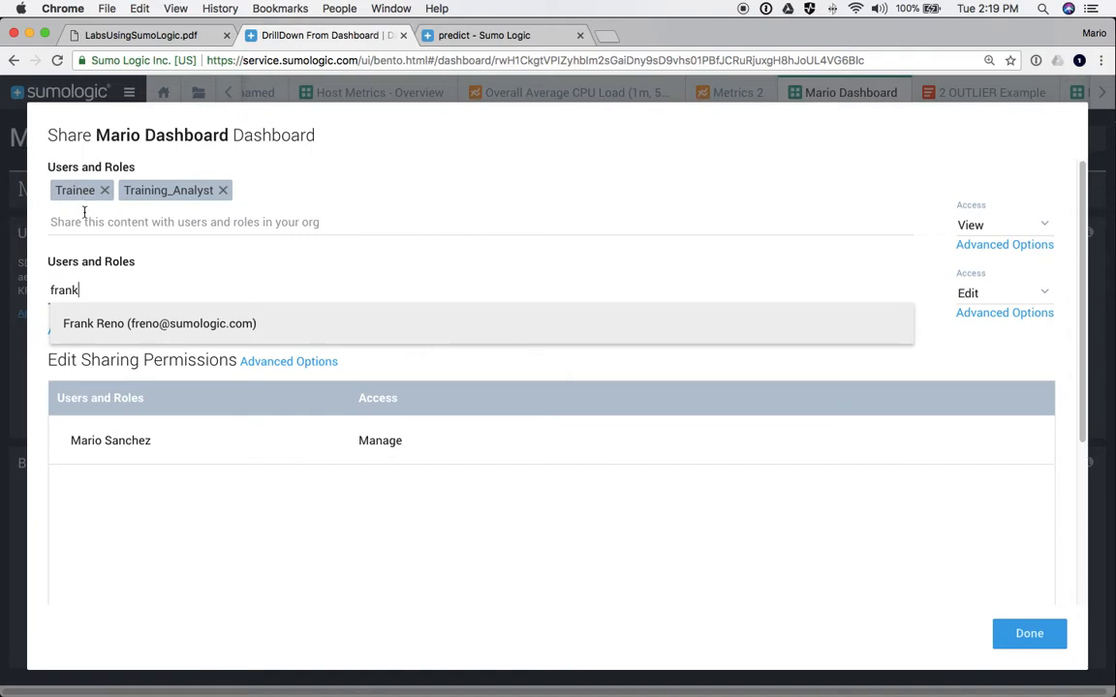
pyautogui.click(144, 326)
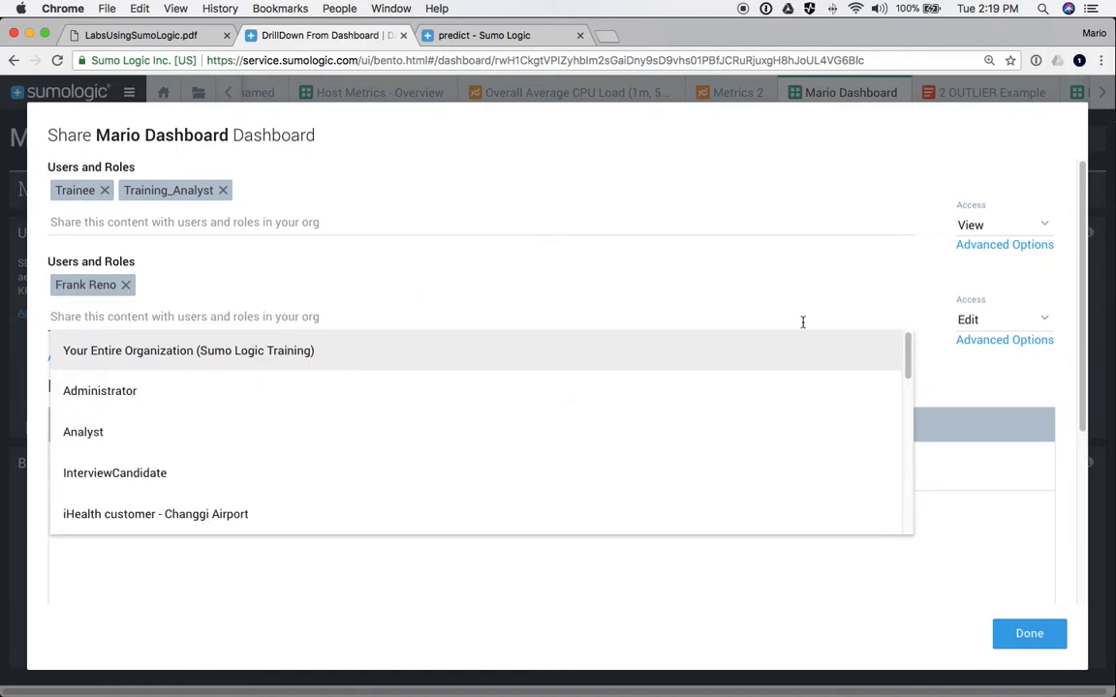
pyautogui.click(978, 323)
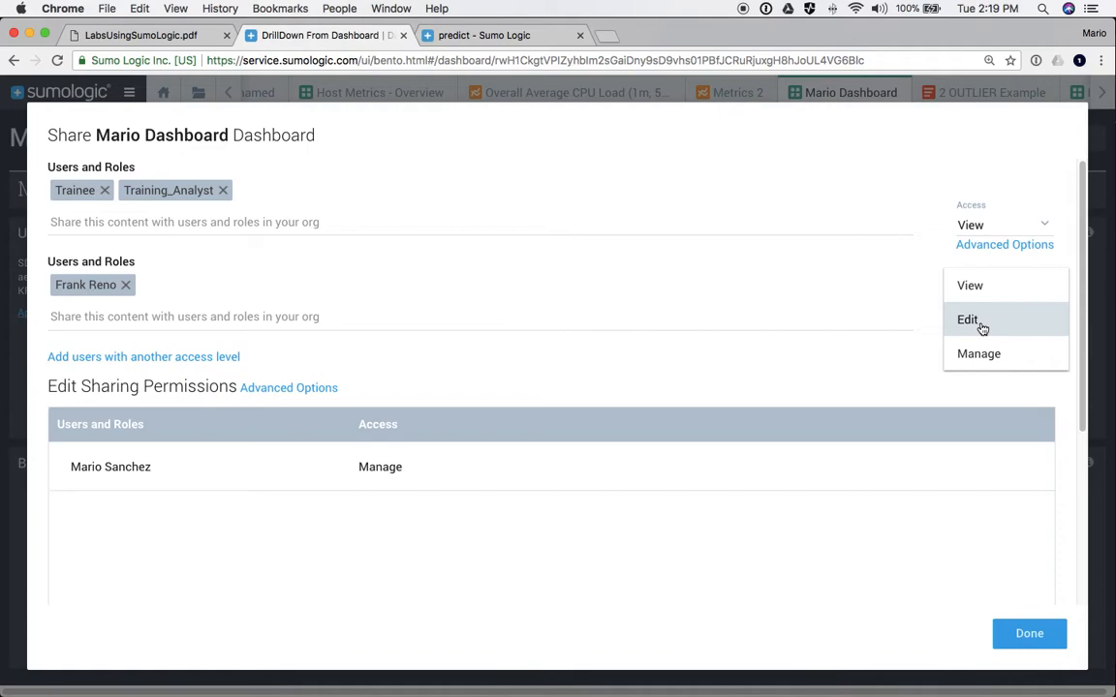
pyautogui.click(981, 329)
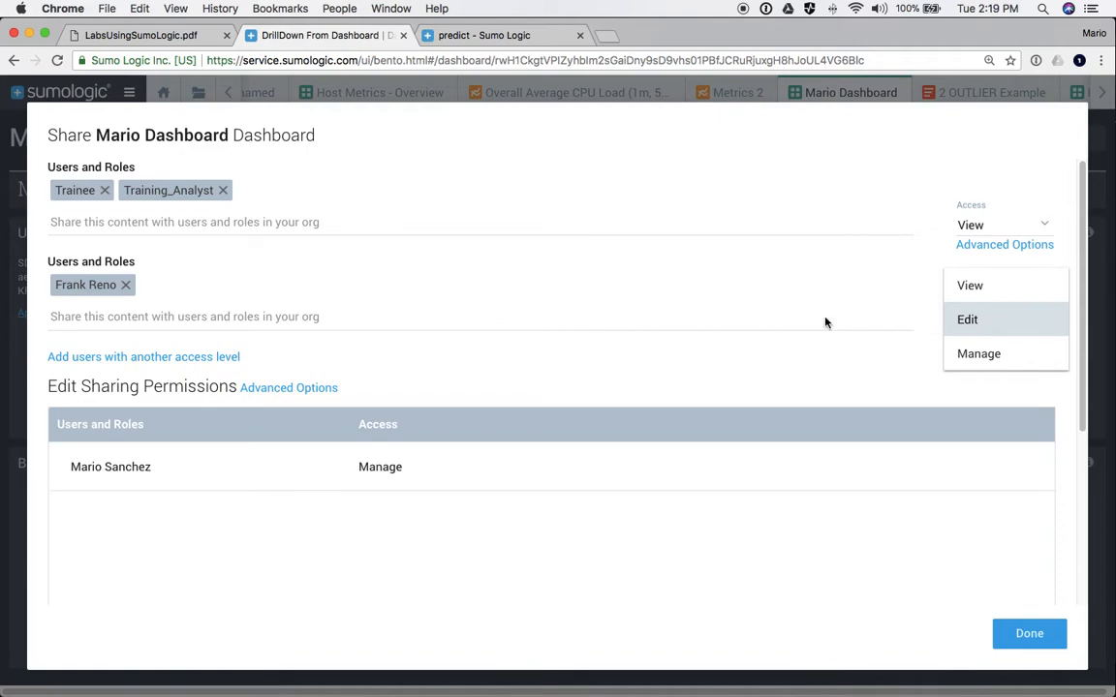
# - Add a third sharing group with another user found by name, given Manage access
pyautogui.click(175, 358)
pyautogui.click(99, 385)
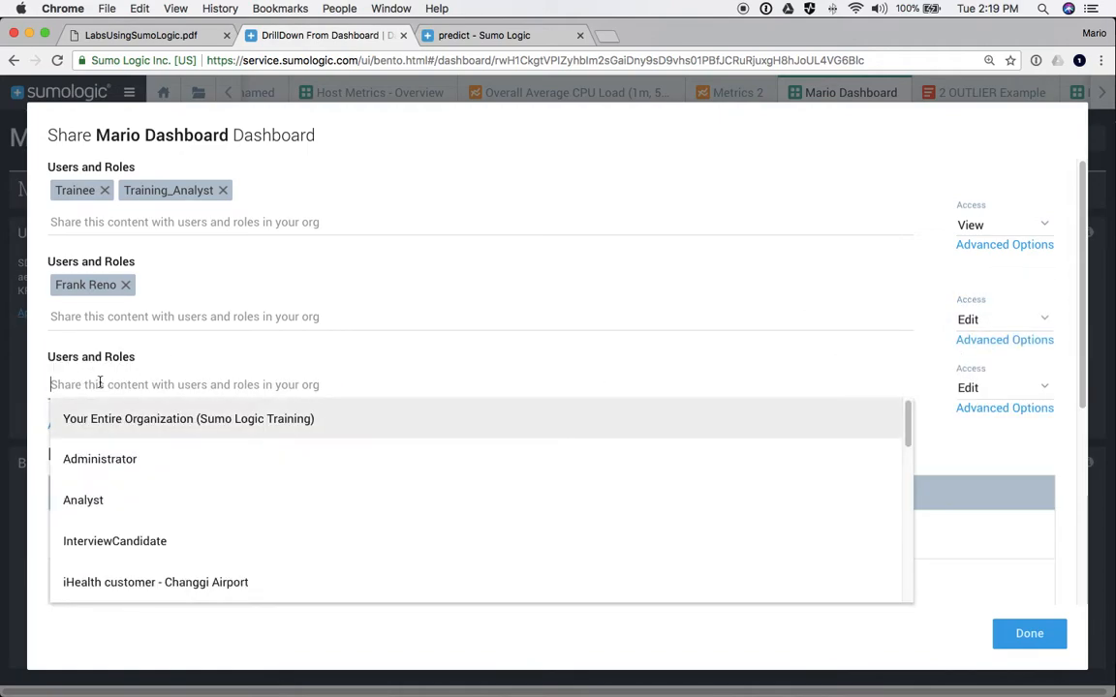
pyautogui.write('cory')
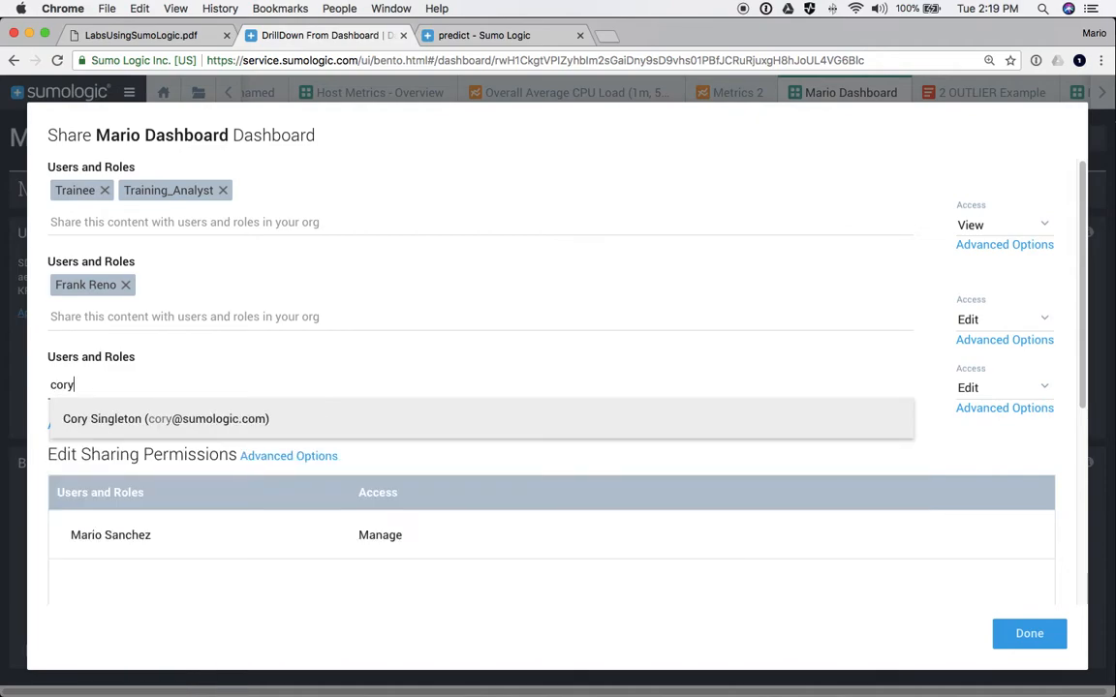
pyautogui.click(110, 421)
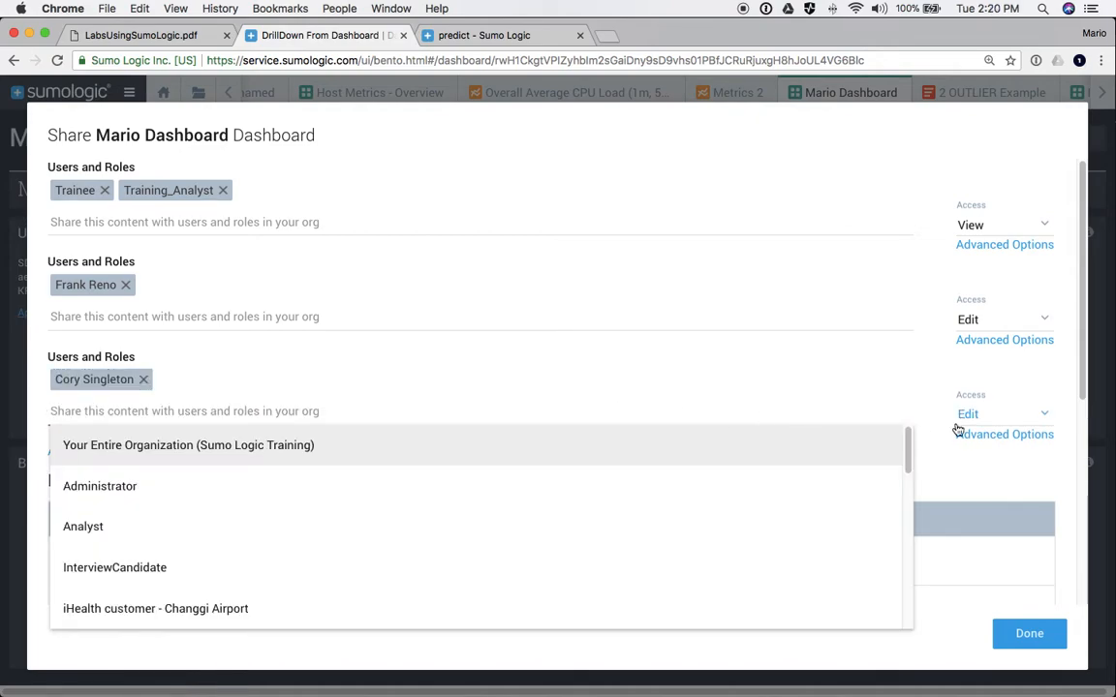
pyautogui.click(965, 418)
pyautogui.click(966, 418)
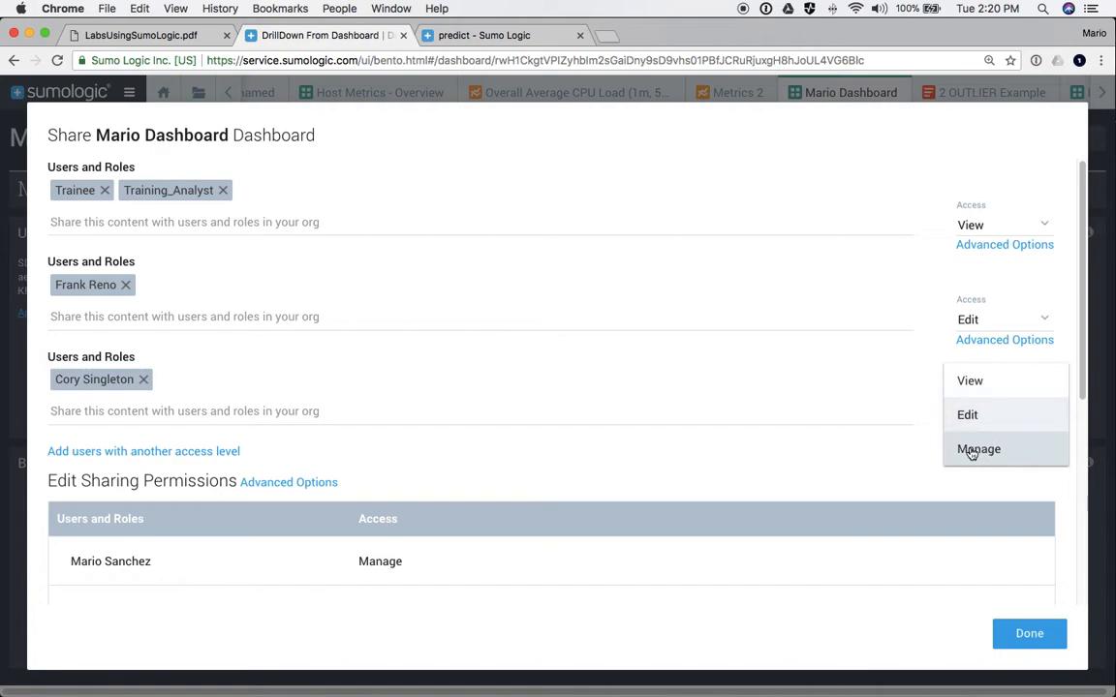
pyautogui.click(971, 450)
pyautogui.scroll(-3, 505, 394)
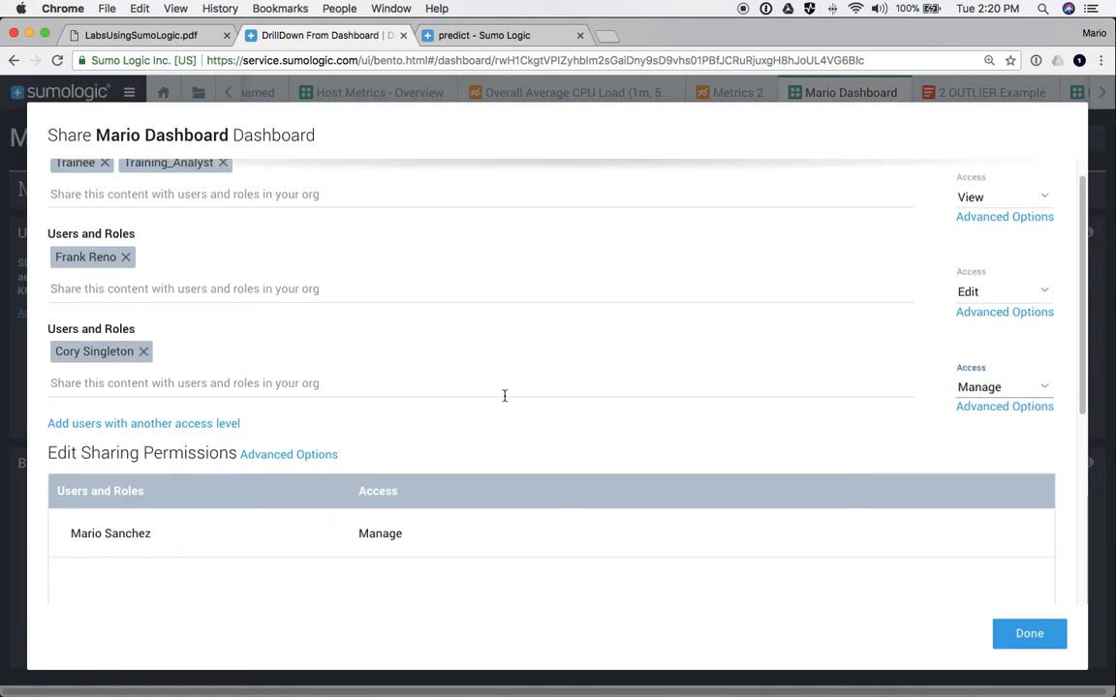
pyautogui.scroll(-2, 503, 395)
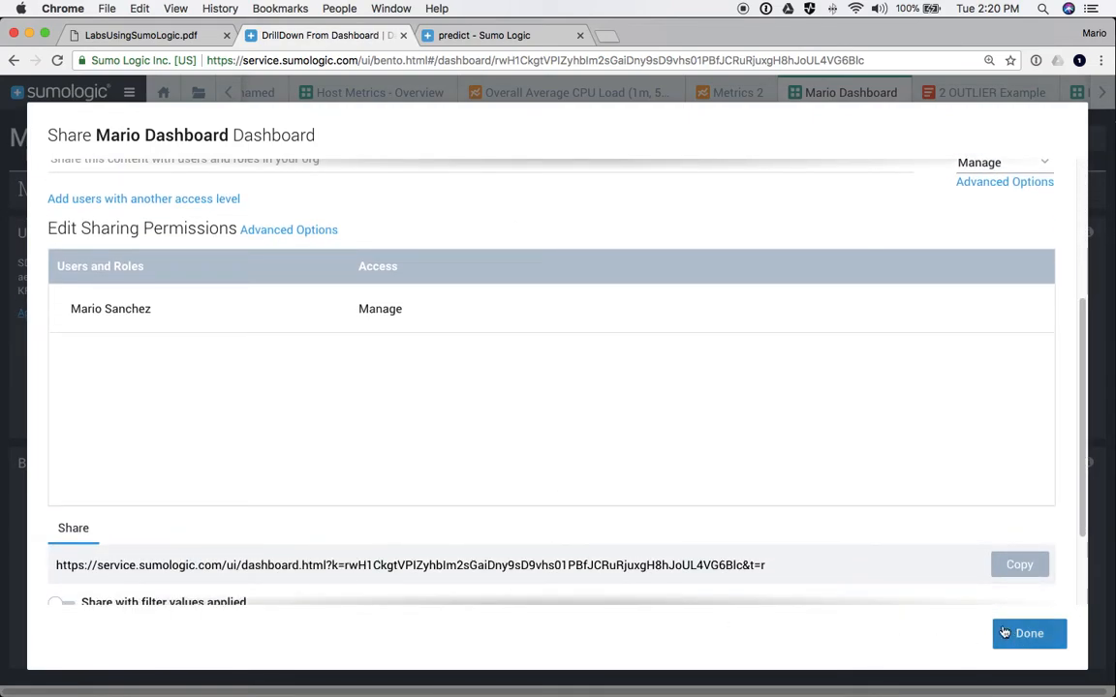
pyautogui.scroll(1, 659, 486)
pyautogui.scroll(5, 659, 485)
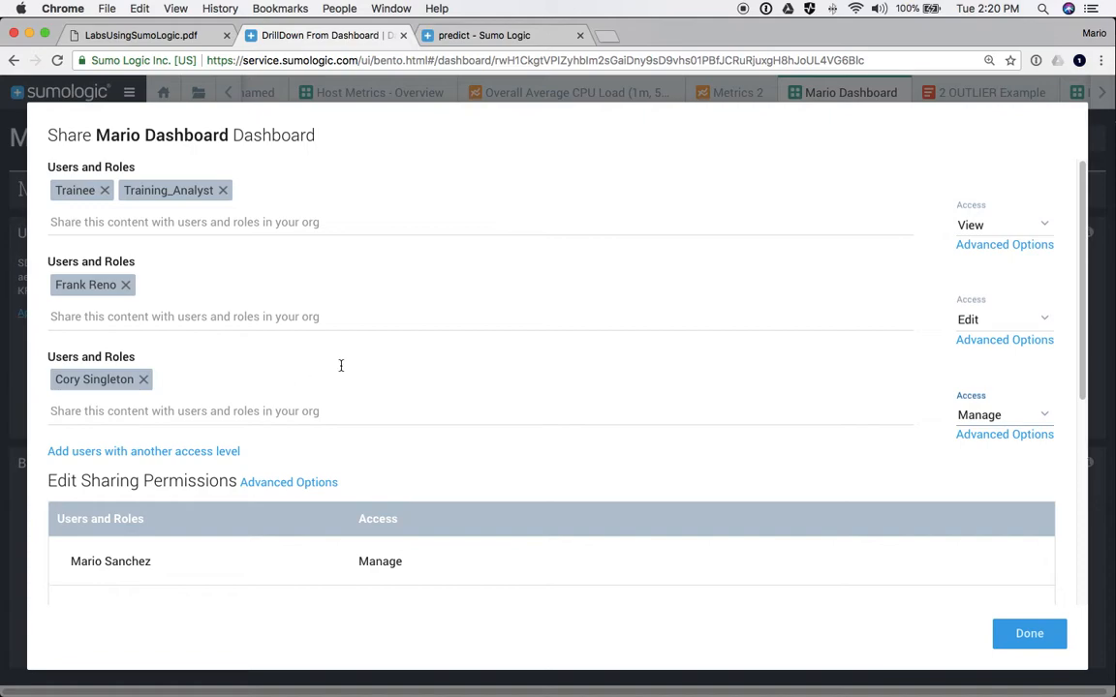
pyautogui.scroll(-10, 341, 365)
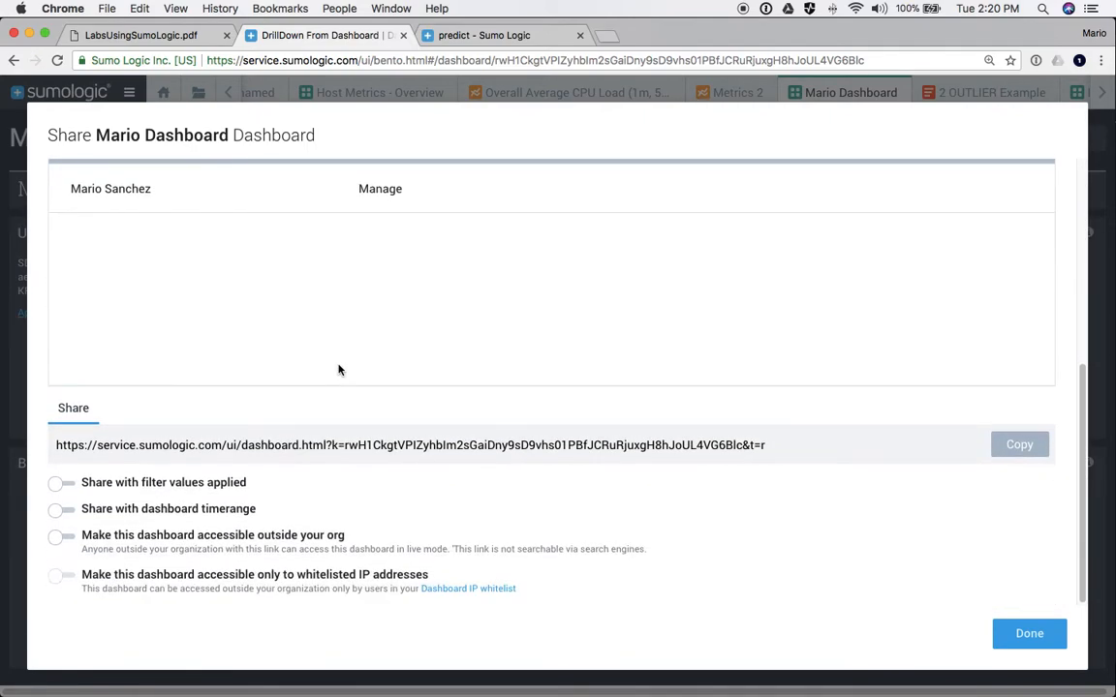
# - Remove the Manage and Edit users and the Trainee and Training_Analyst roles from sharing
pyautogui.scroll(10, 301, 330)
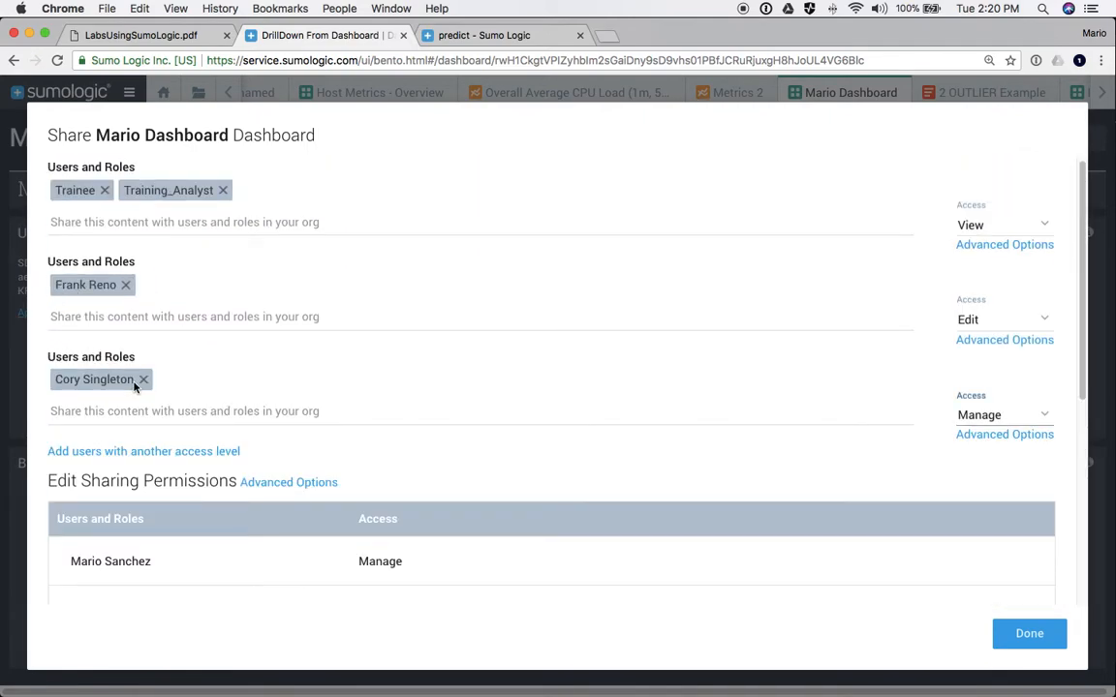
pyautogui.click(142, 380)
pyautogui.click(125, 285)
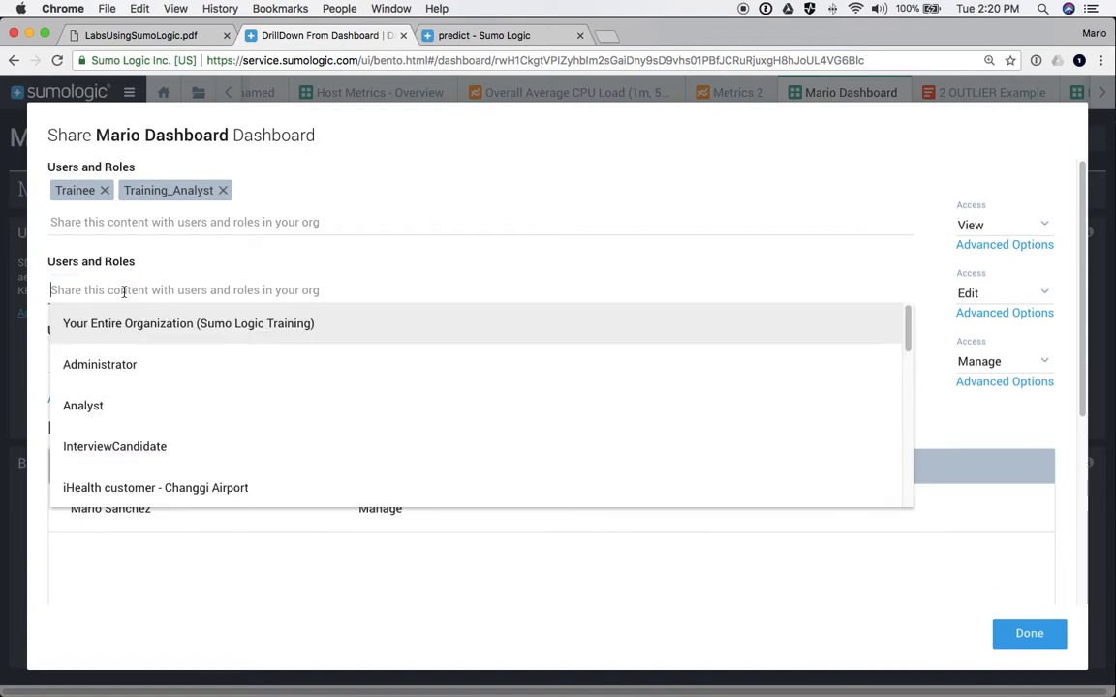
pyautogui.click(105, 191)
pyautogui.click(152, 191)
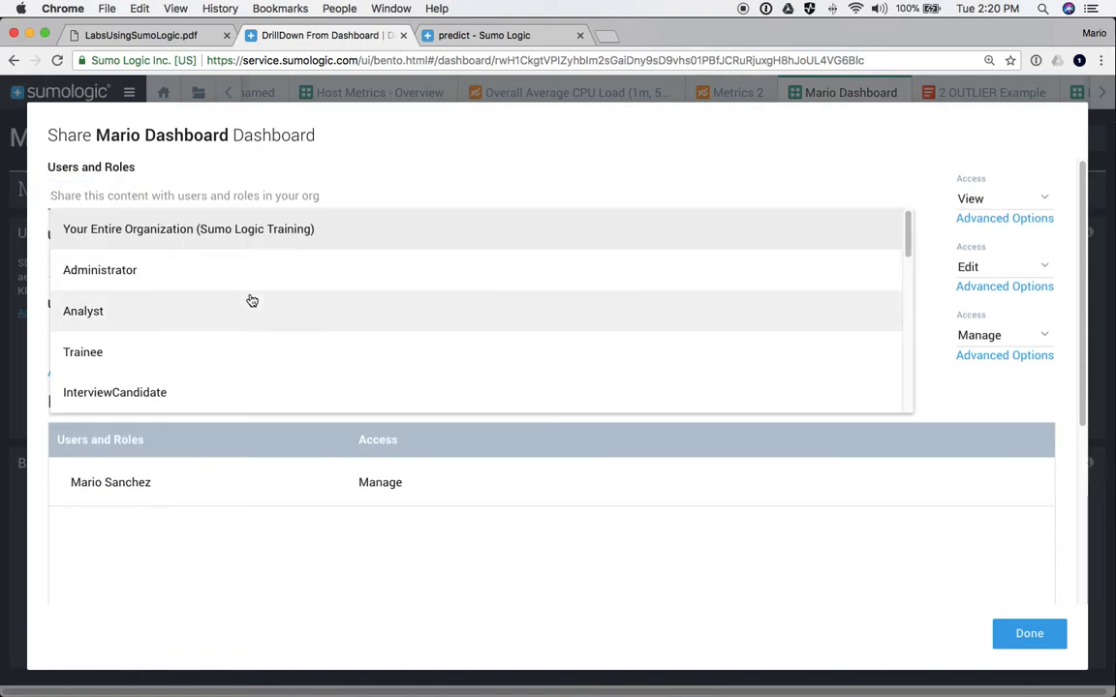
pyautogui.click(1053, 147)
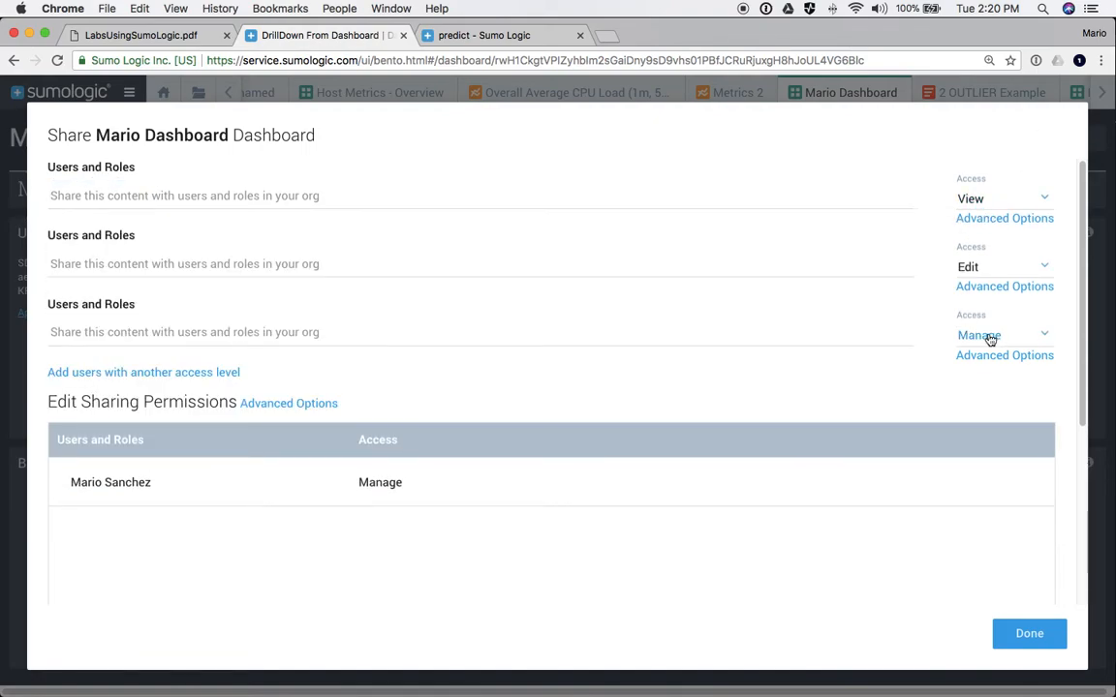
# - Confirm the emptied share settings with Done
pyautogui.scroll(-5, 563, 316)
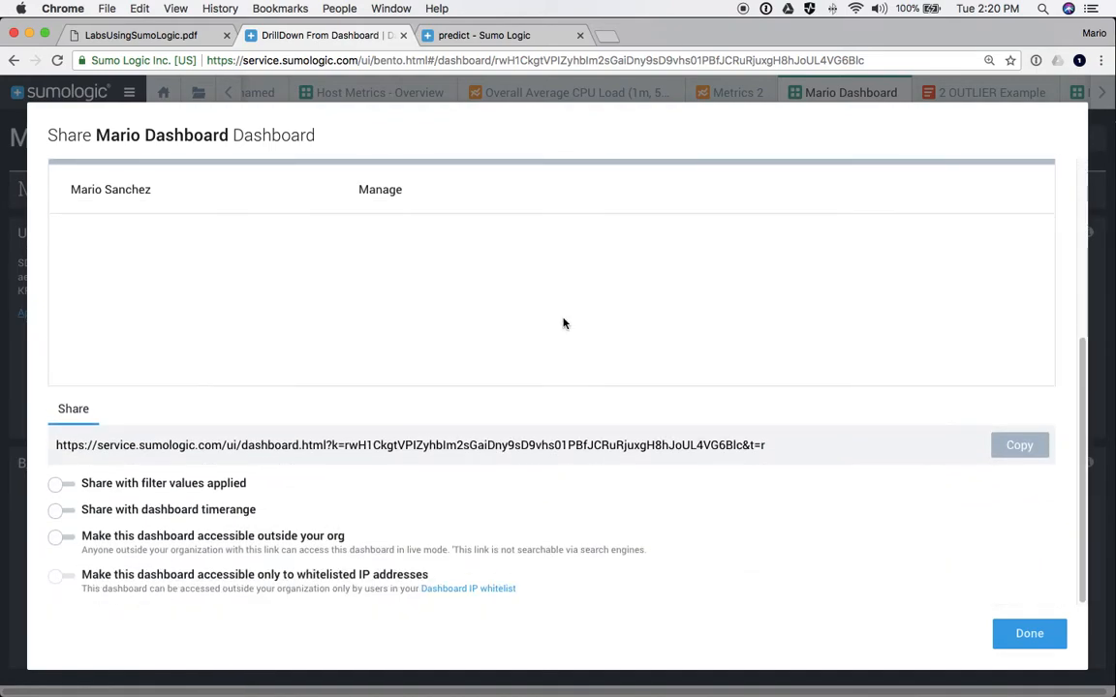
pyautogui.scroll(5, 562, 323)
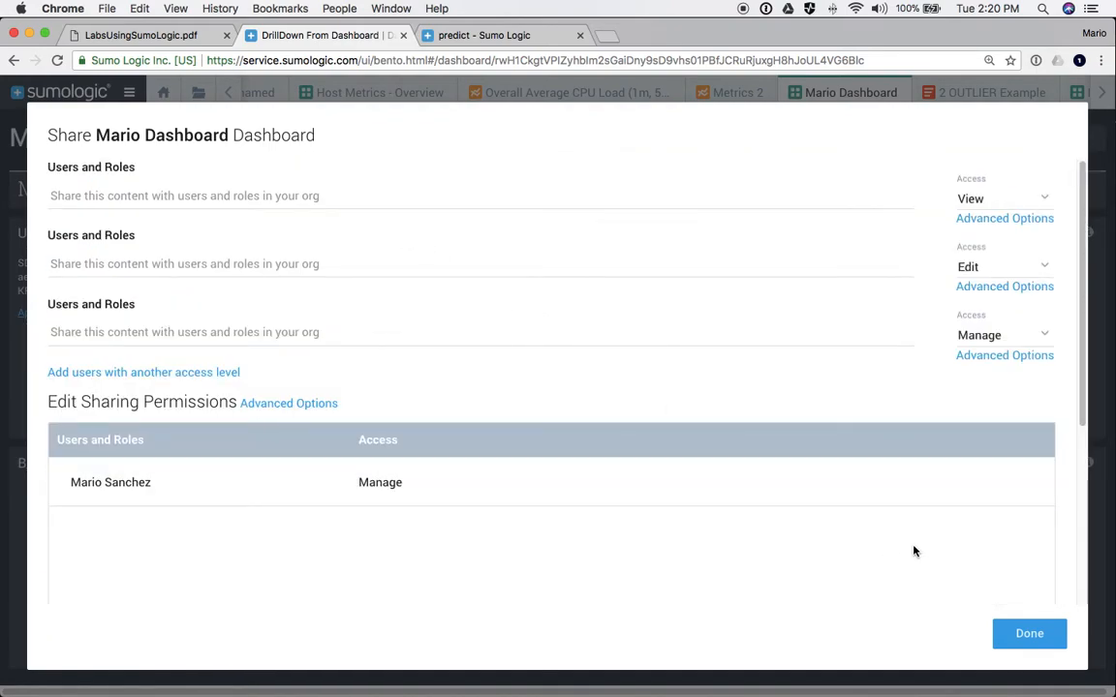
pyautogui.scroll(-5, 913, 551)
pyautogui.click(1027, 633)
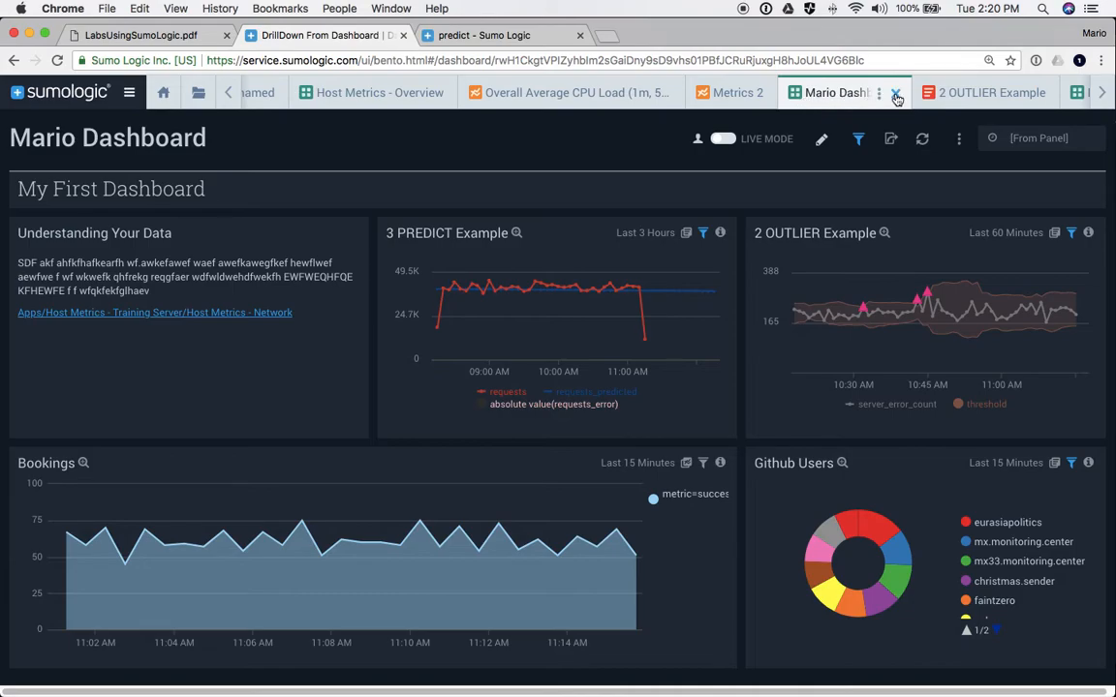
# - Close the Mario Dashboard tab, then close all remaining open tabs
pyautogui.click(896, 96)
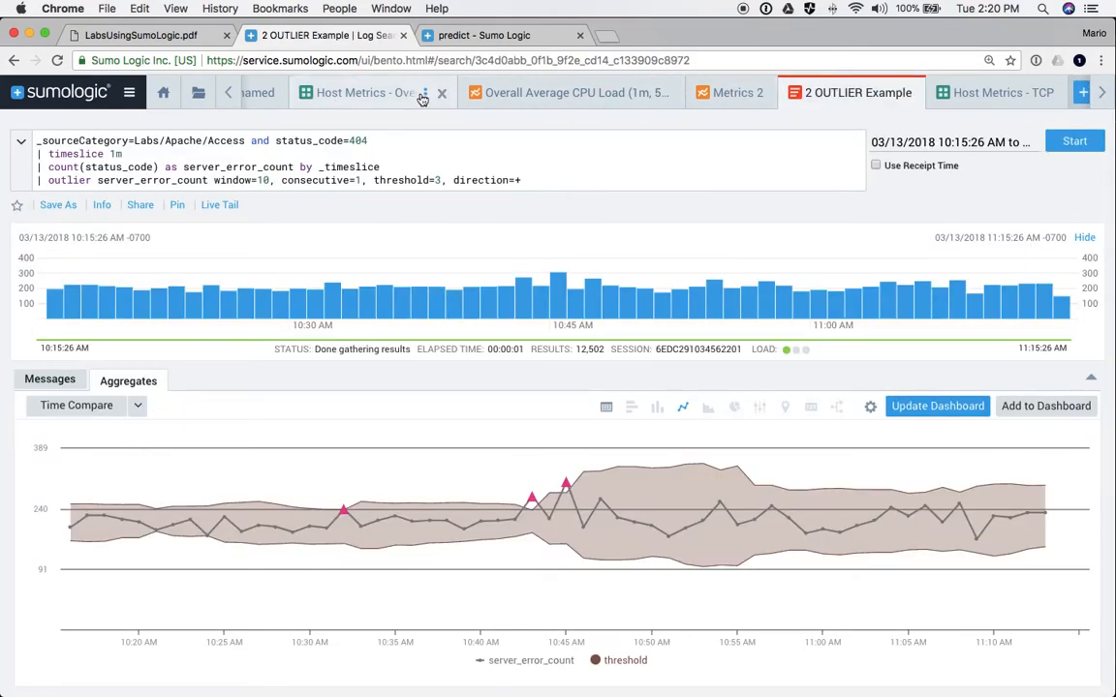
pyautogui.click(426, 94)
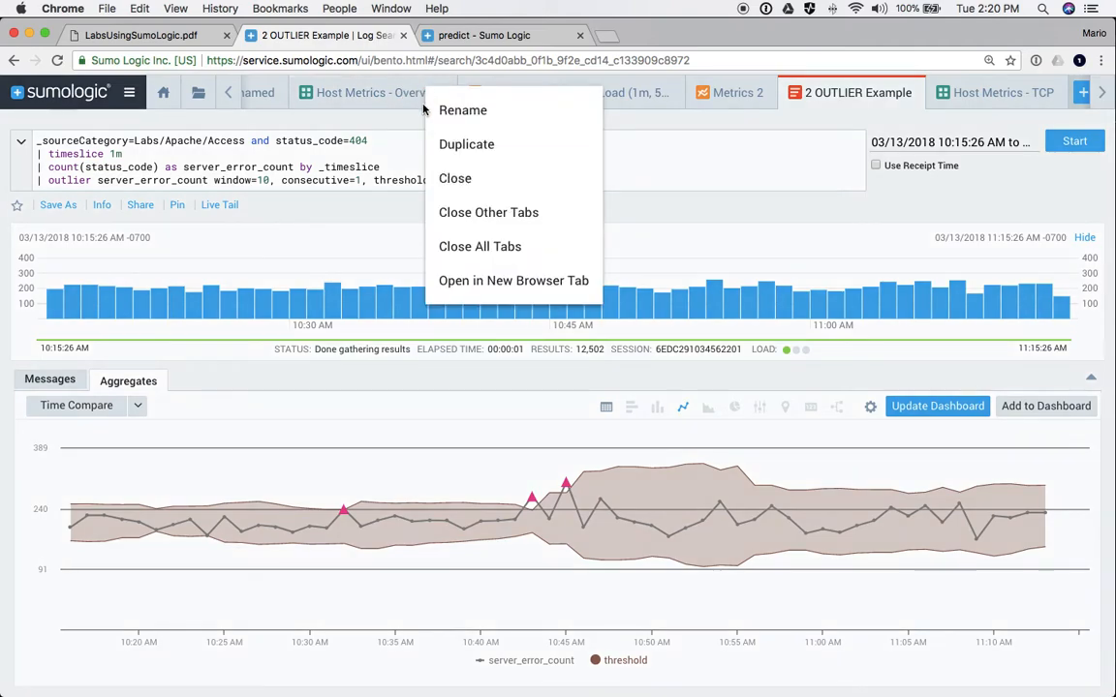
pyautogui.click(480, 247)
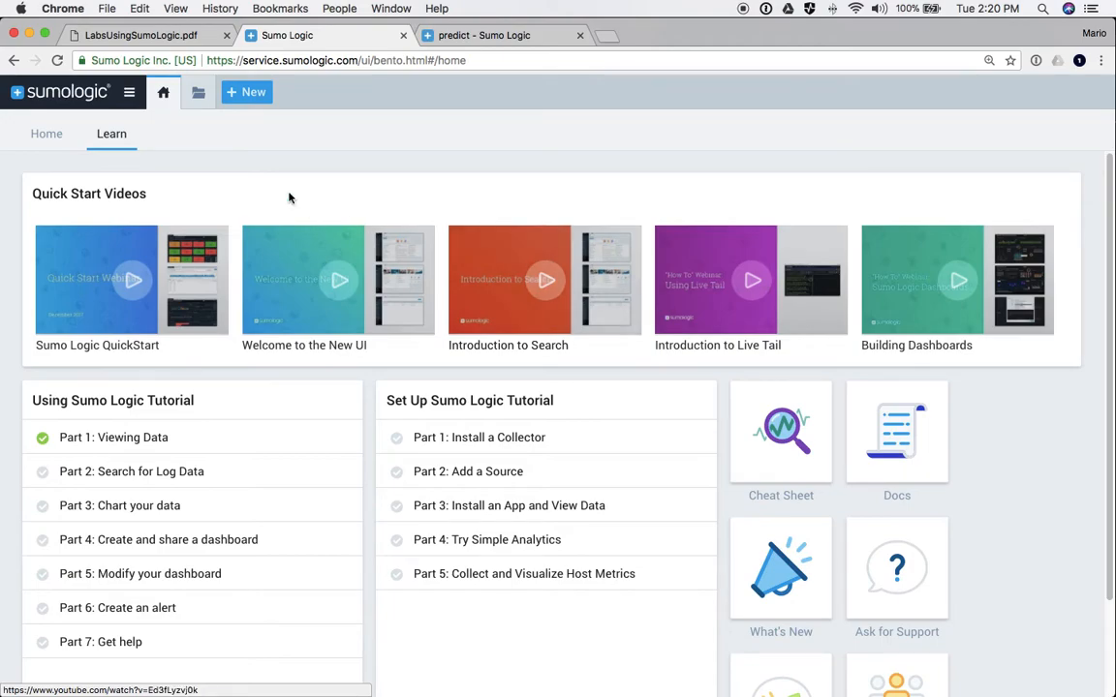
# - Open the 1Alert - Static Threshold, 2Alert - Increase in 404s and 3Alert - Ratio_404vs200 favourites
pyautogui.click(199, 94)
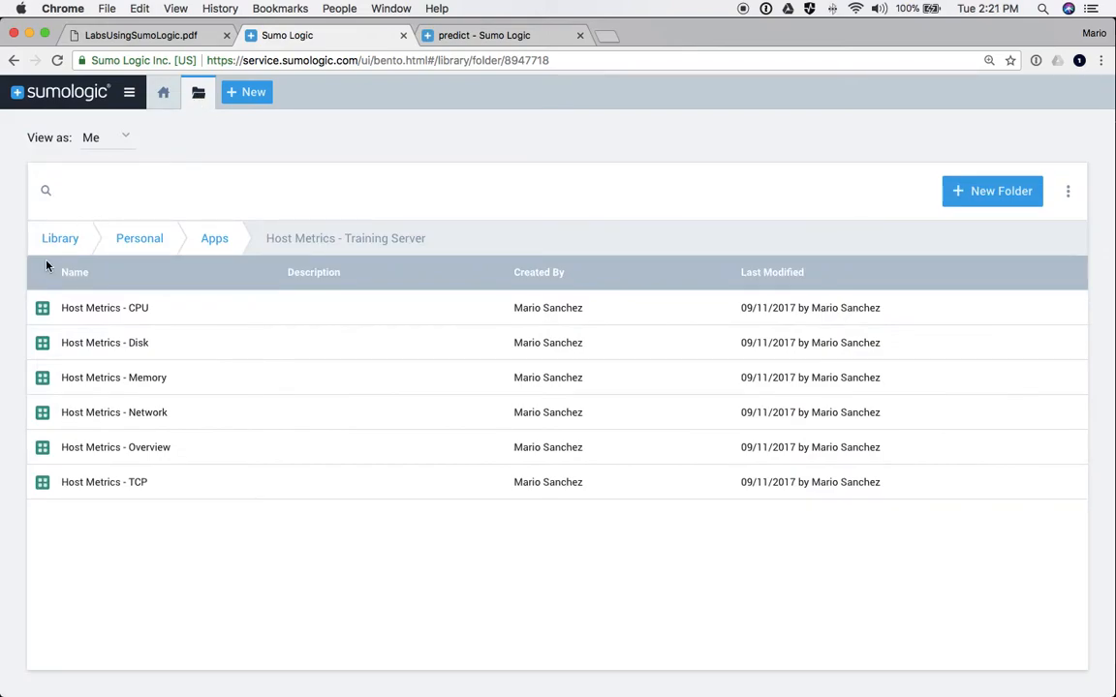
pyautogui.click(66, 244)
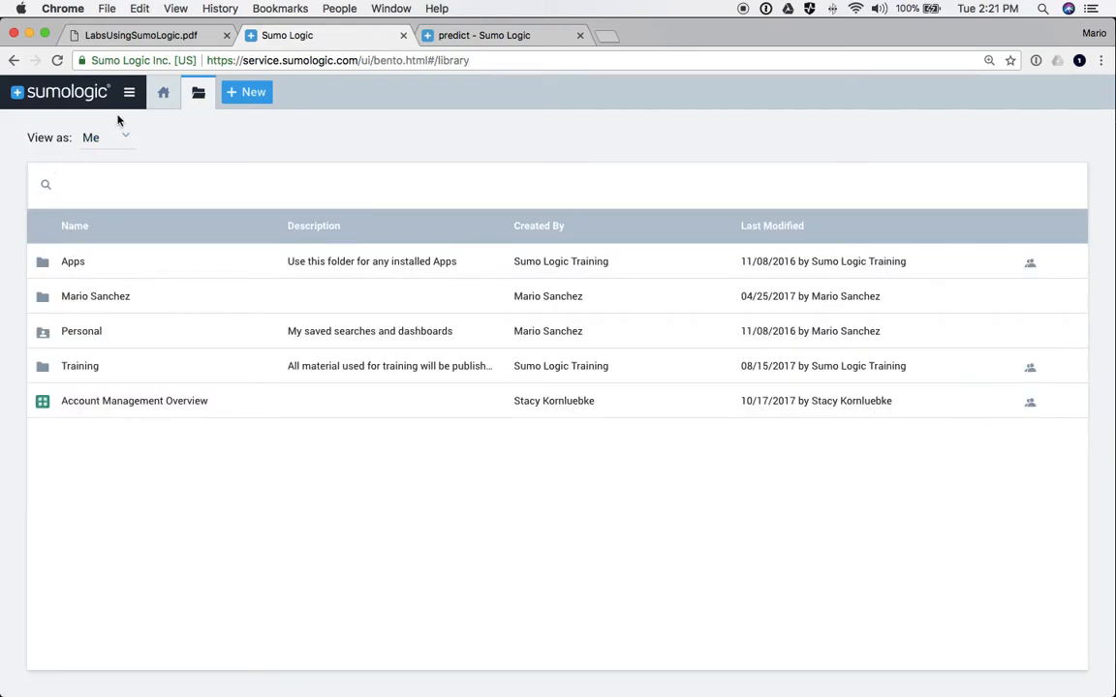
pyautogui.click(126, 91)
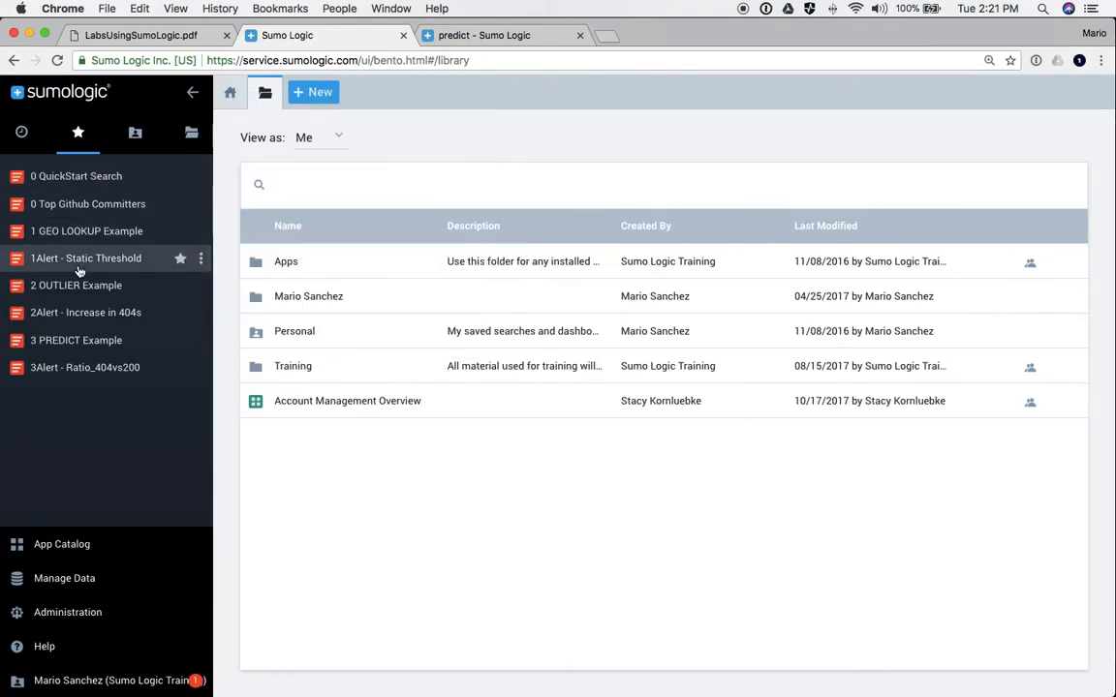
pyautogui.moveTo(70, 253)
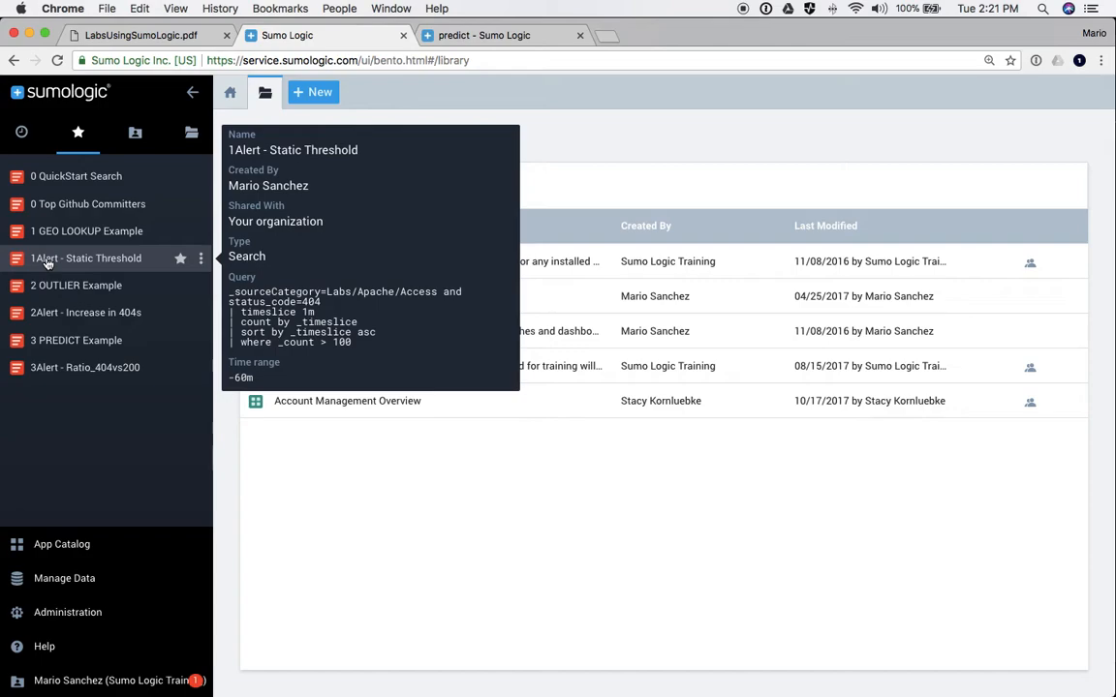
pyautogui.click(48, 259)
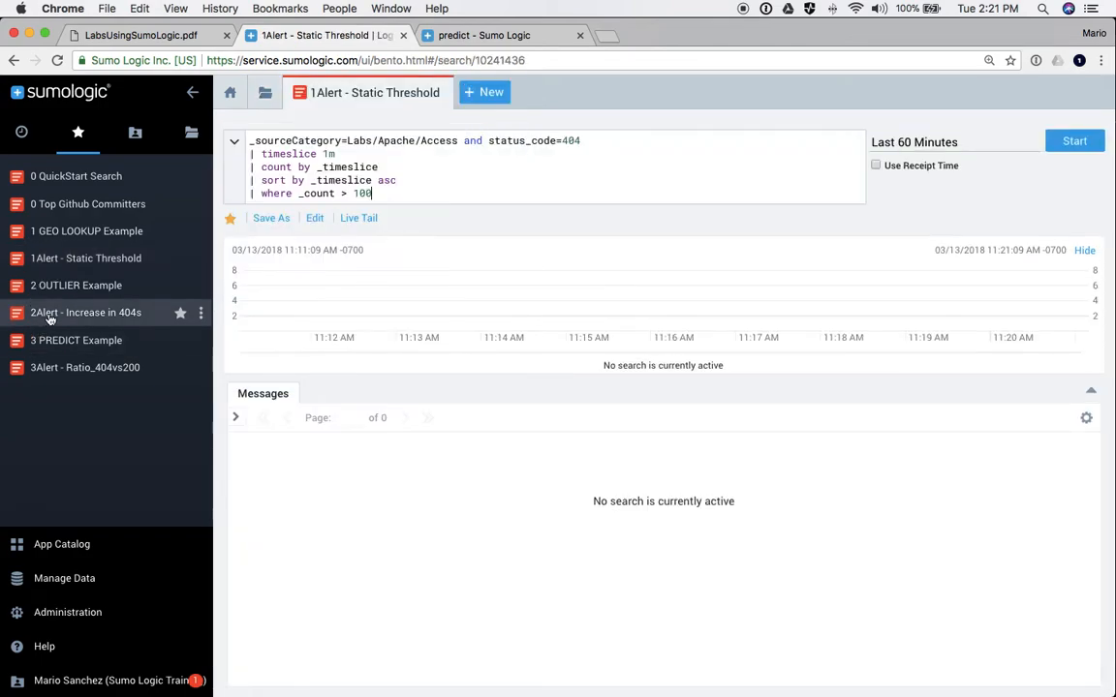
pyautogui.click(51, 320)
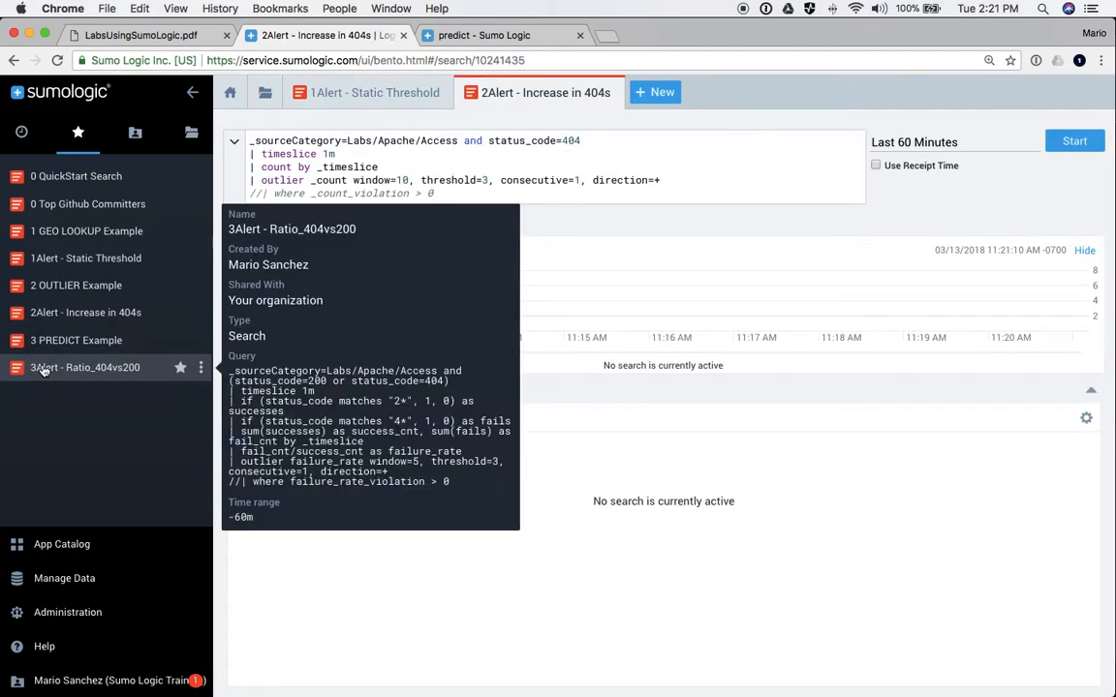
pyautogui.click(43, 369)
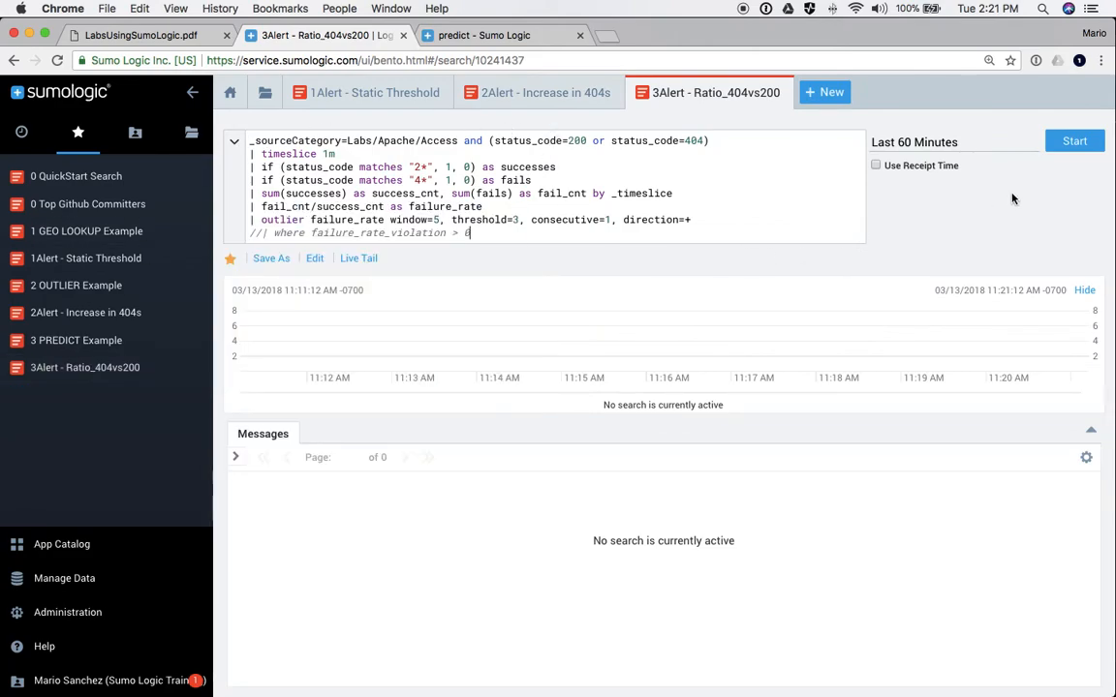
# - Run the Ratio_404vs200, Increase in 404s and Static Threshold searches in turn
pyautogui.click(1074, 141)
pyautogui.click(543, 93)
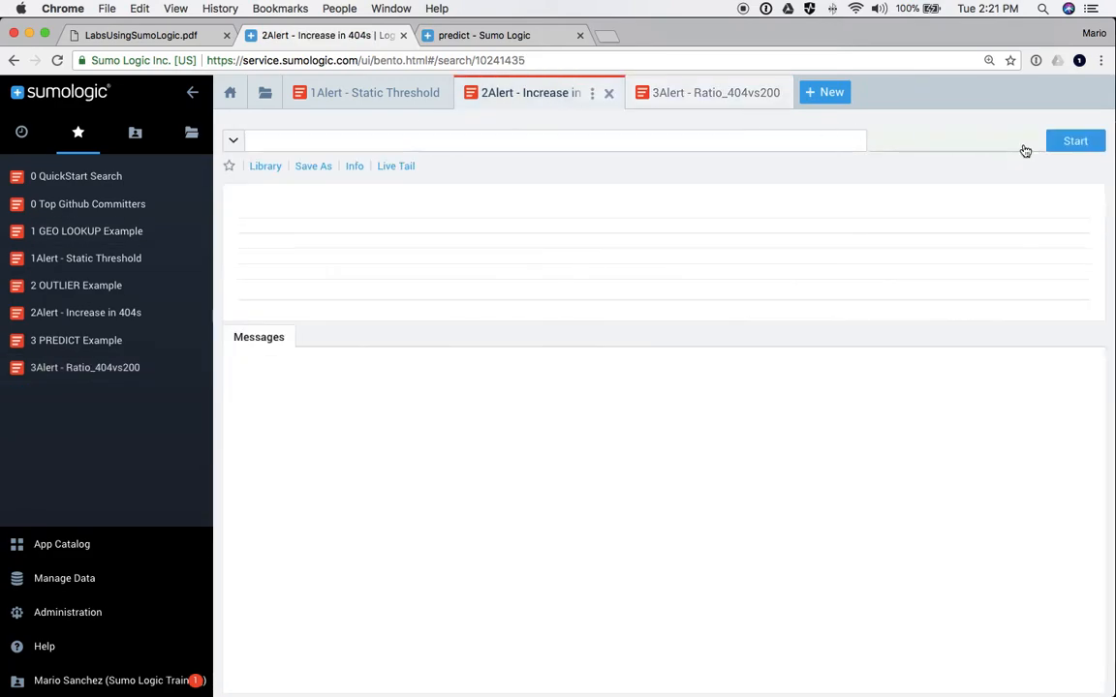
pyautogui.click(1074, 141)
pyautogui.click(274, 92)
pyautogui.click(1075, 141)
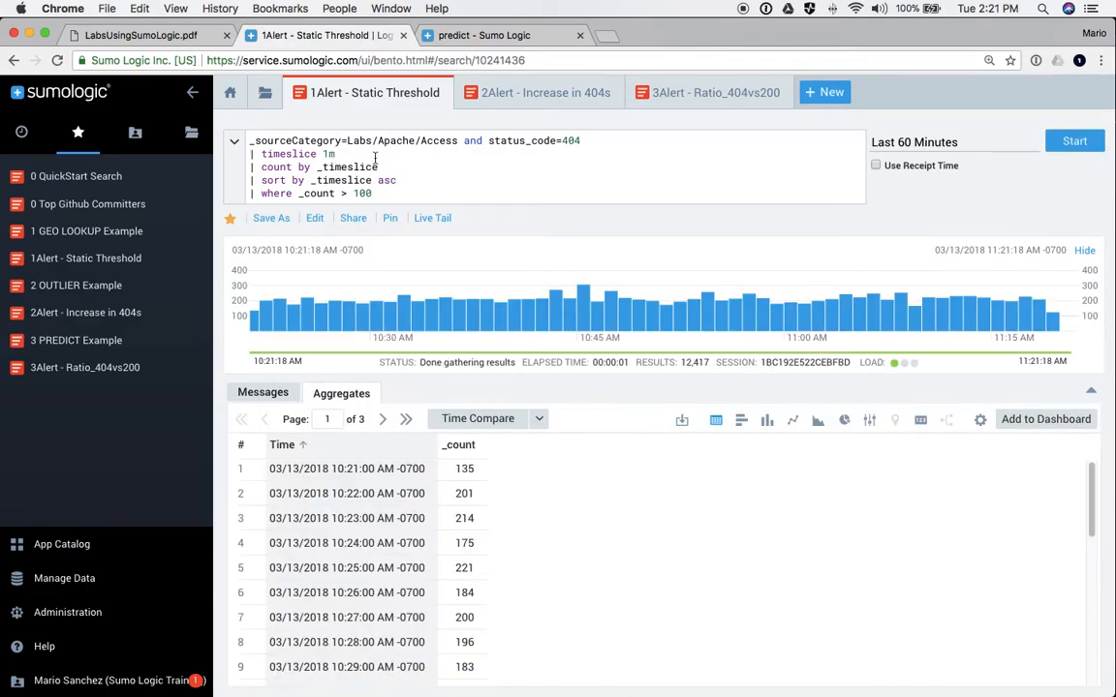
pyautogui.moveTo(579, 142); pyautogui.dragTo(245, 143)
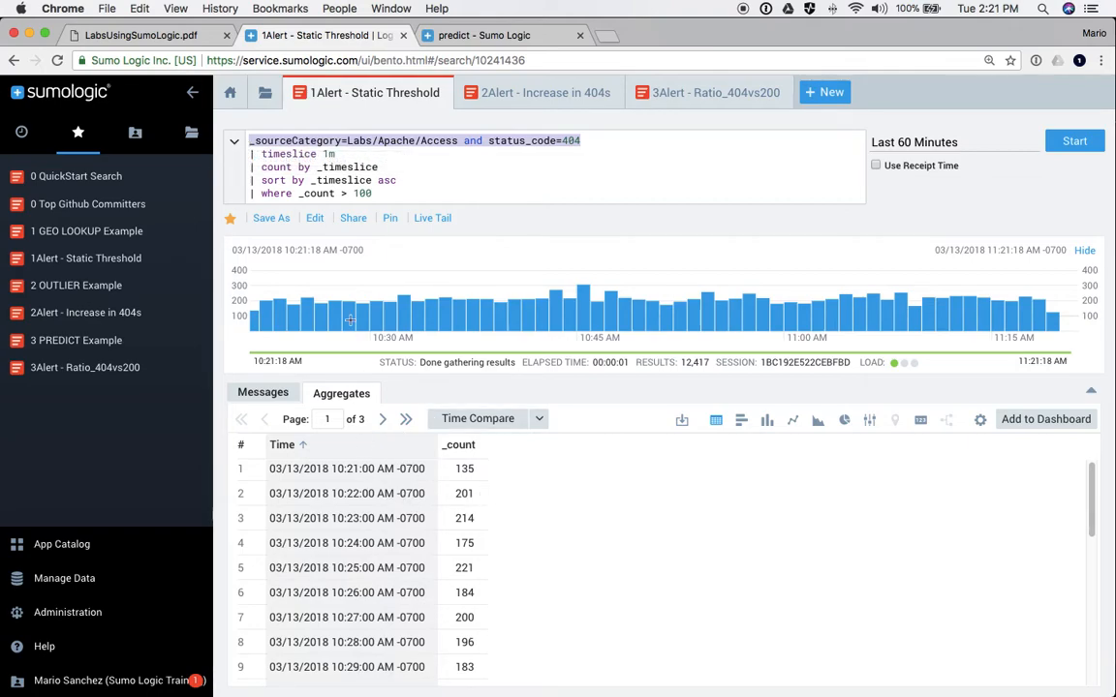
# - Highlight the query's source filter, timeslice 1m, count by _timeslice and where _count > 100 lines
pyautogui.click(257, 139)
pyautogui.moveTo(272, 160)
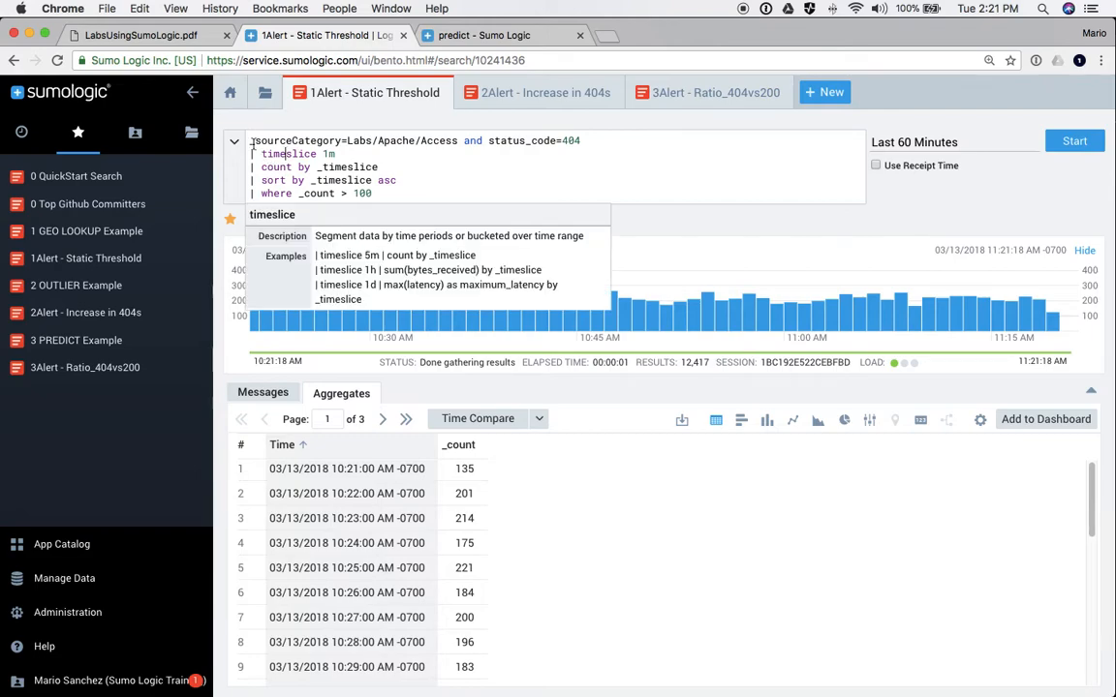
pyautogui.moveTo(249, 140); pyautogui.dragTo(579, 140)
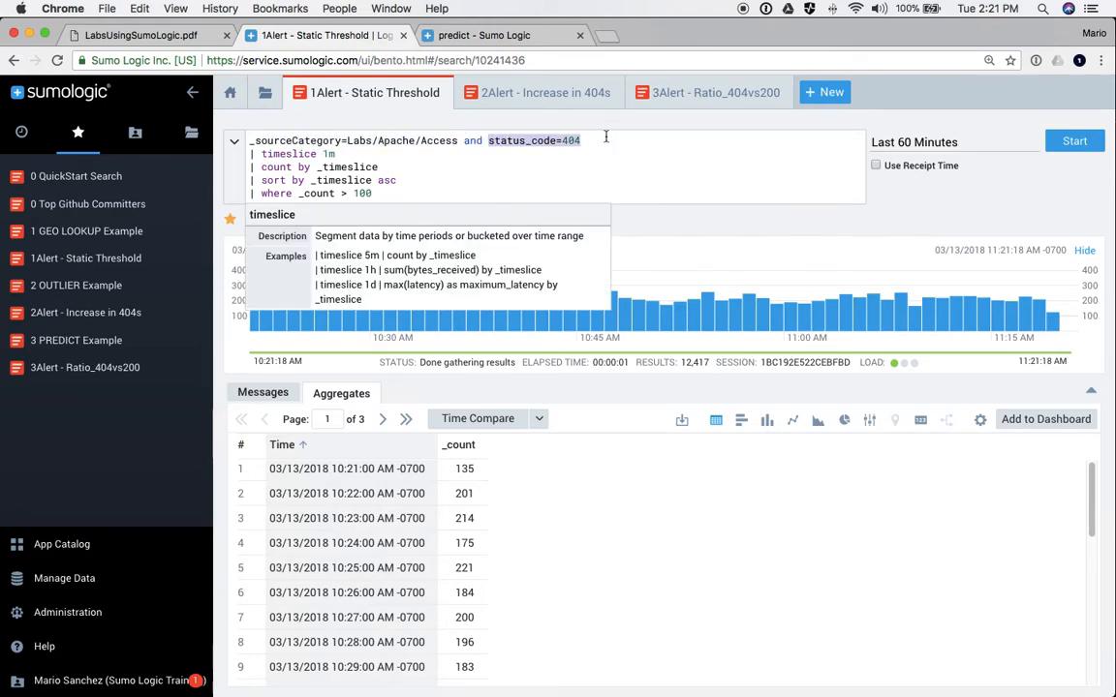
pyautogui.moveTo(352, 155); pyautogui.dragTo(232, 159)
pyautogui.moveTo(377, 167); pyautogui.dragTo(227, 167)
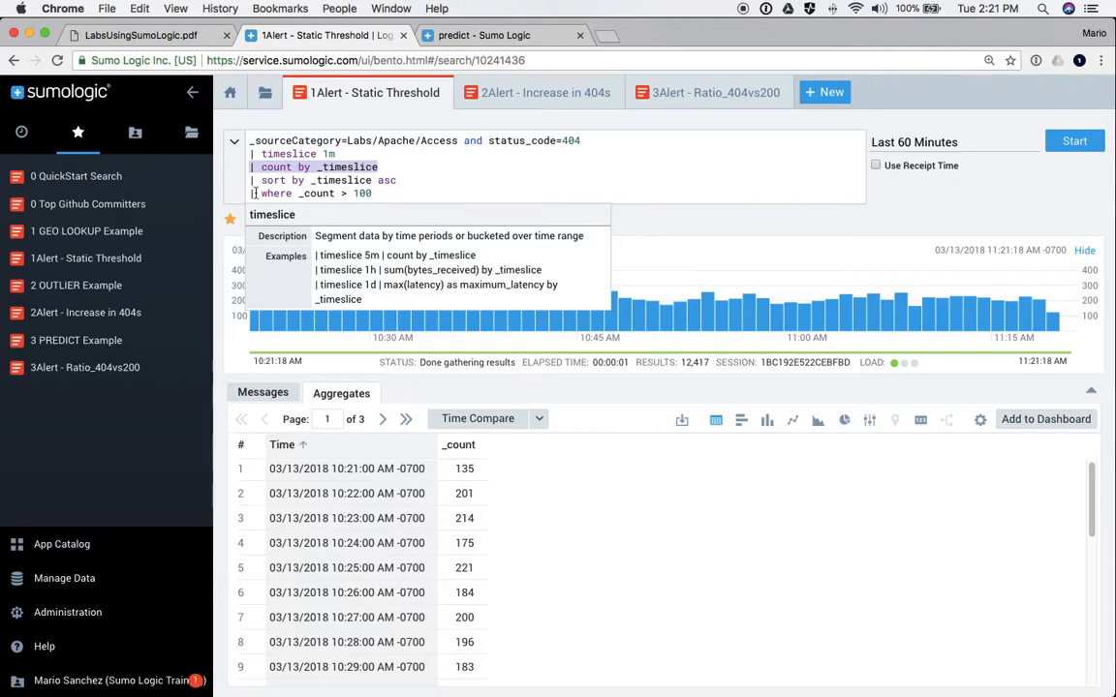
pyautogui.moveTo(250, 194); pyautogui.dragTo(356, 193)
# - Rerun the search with the _count threshold raised to 200, then 250, then 300
pyautogui.click(356, 193)
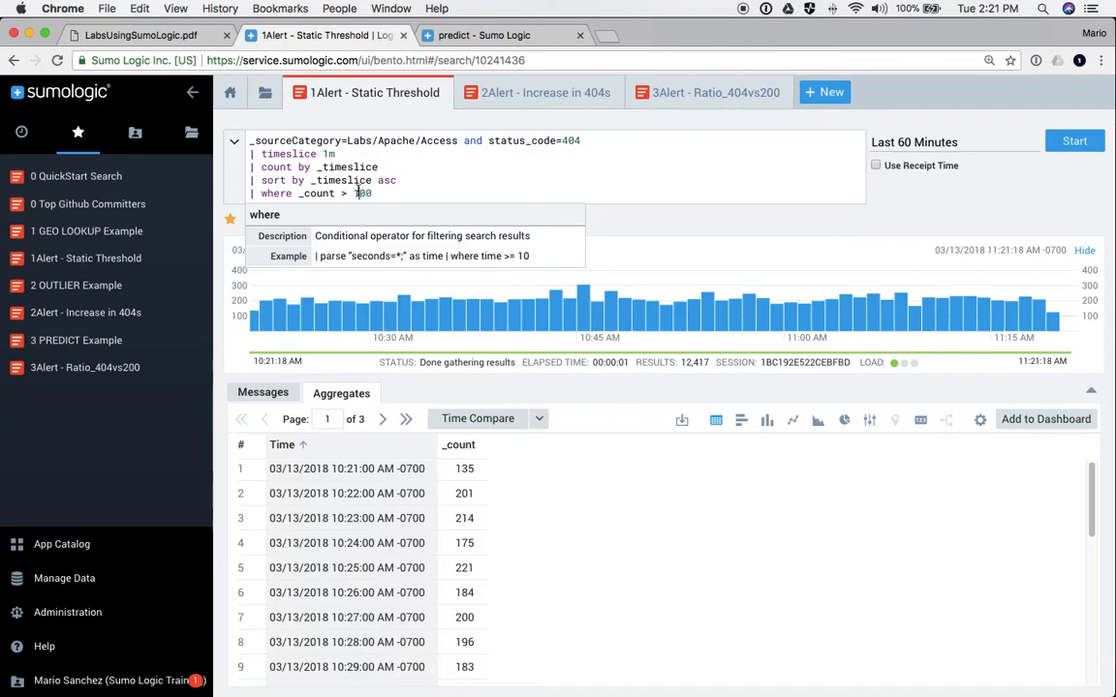
pyautogui.press('BackSpace')
pyautogui.write('2')
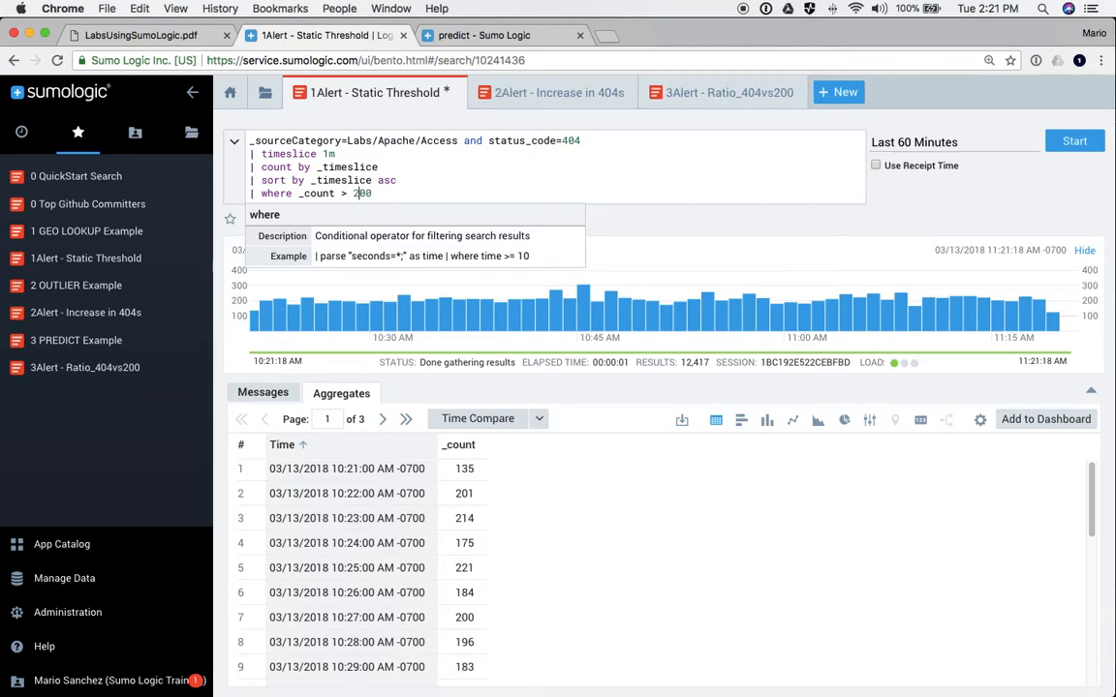
pyautogui.press('Return')
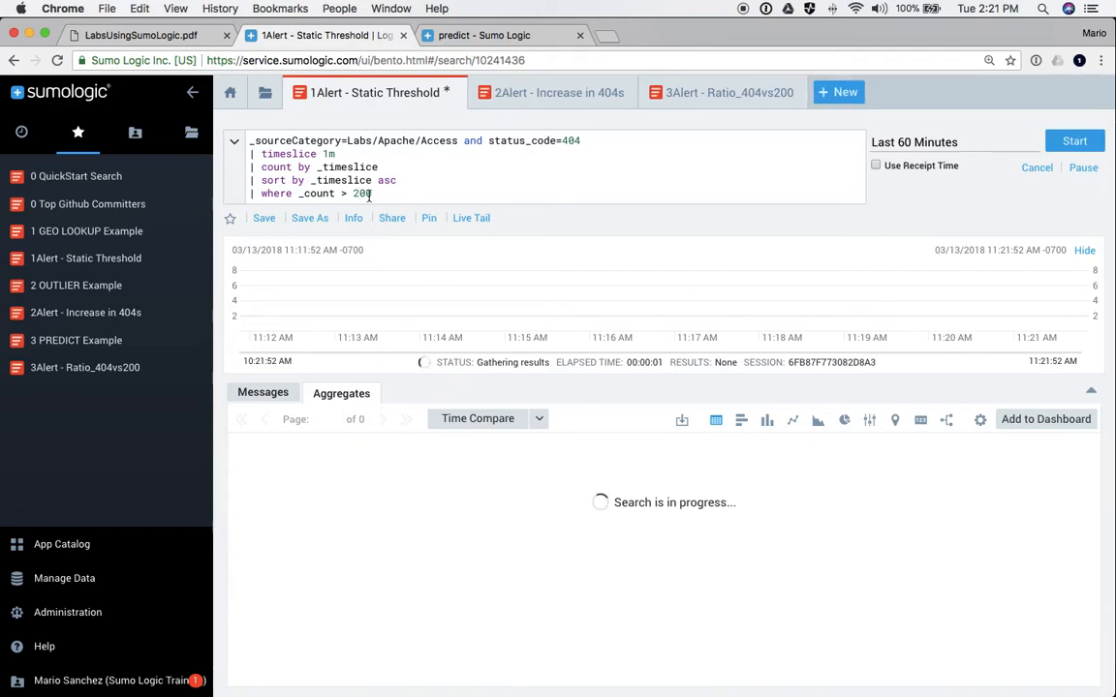
pyautogui.scroll(-5, 460, 546)
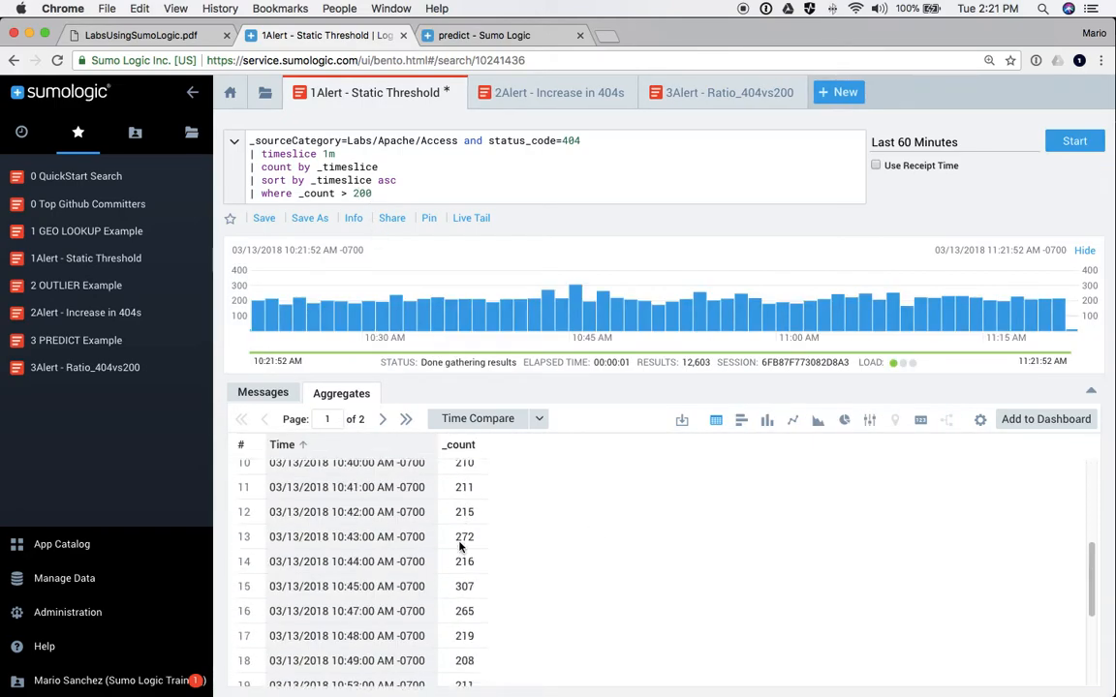
pyautogui.scroll(5, 460, 546)
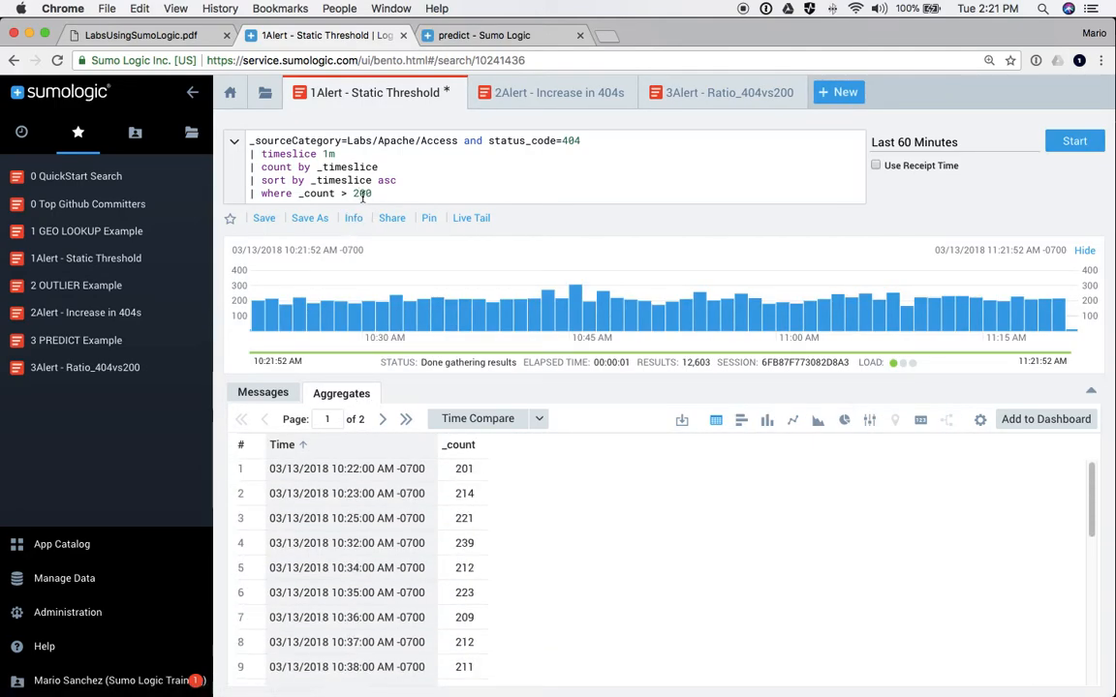
pyautogui.press('Delete')
pyautogui.press('Return')
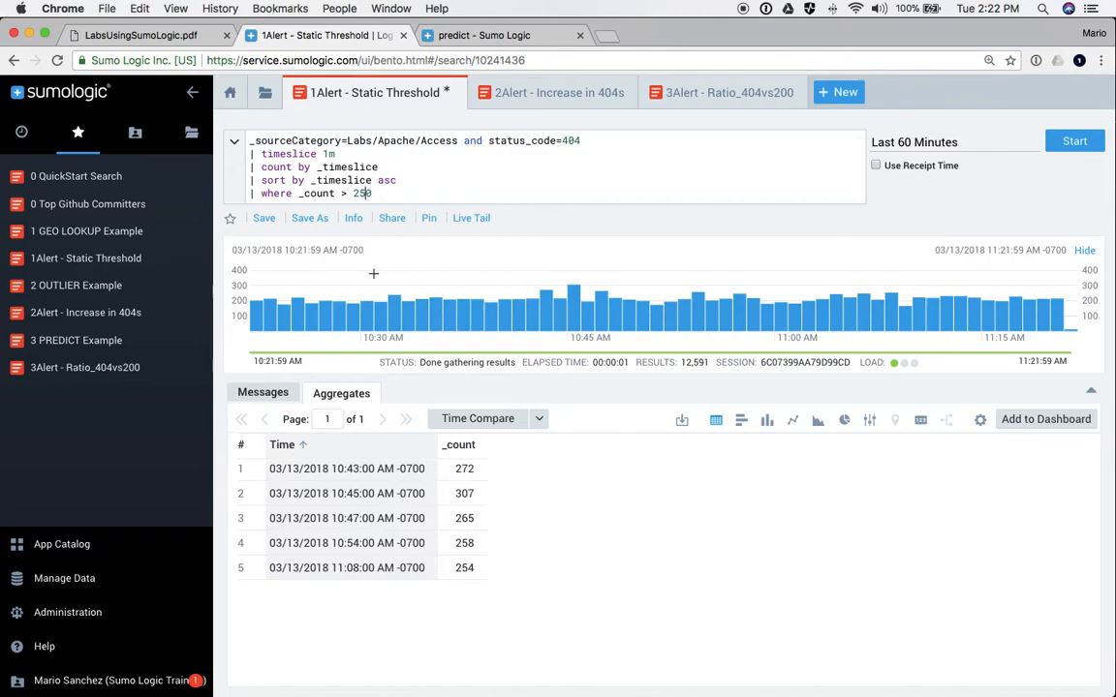
pyautogui.doubleClick(362, 193)
pyautogui.write('300')
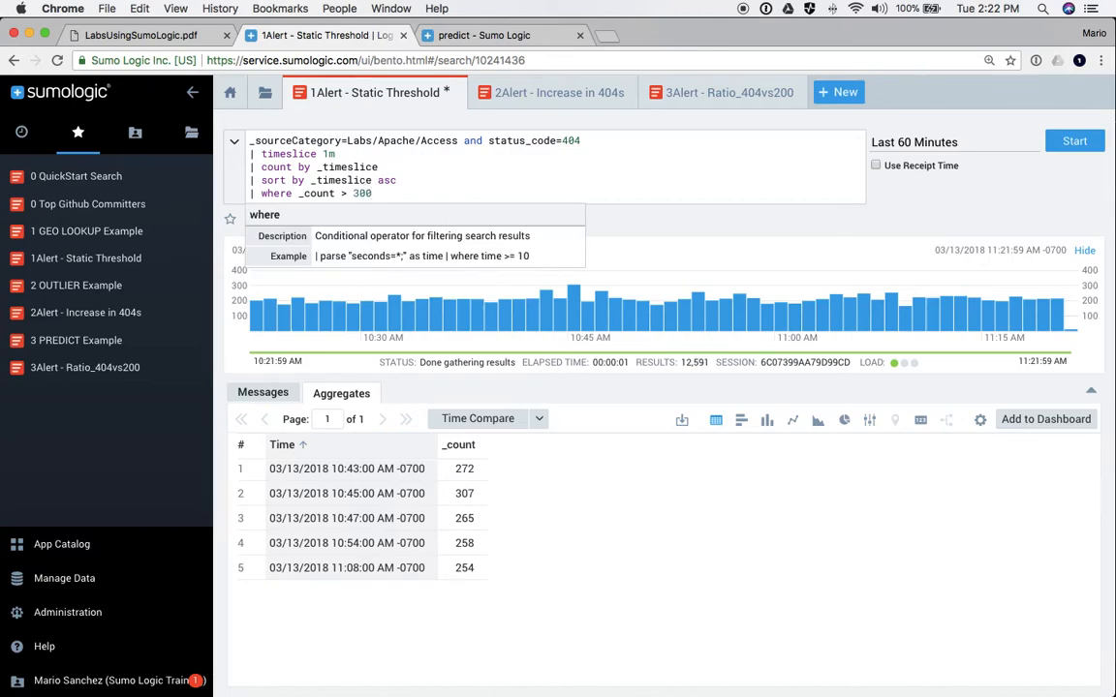
pyautogui.press('Return')
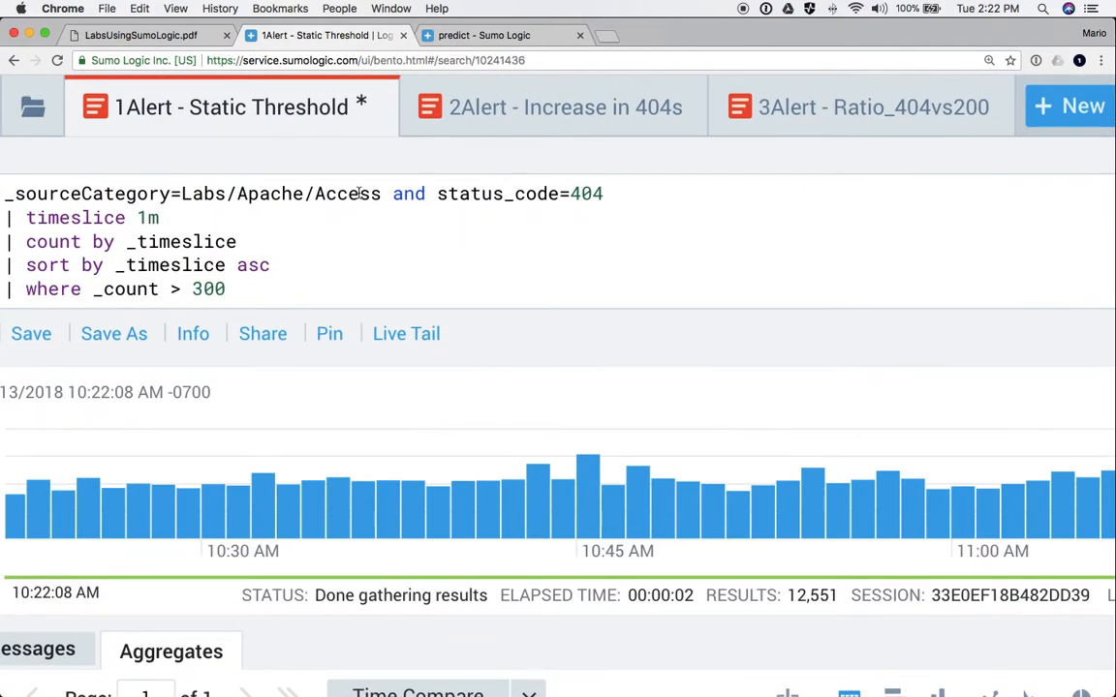
# - Zoom the browser page out and collapse the left navigation panel
pyautogui.click(416, 191)
pyautogui.click(384, 160)
pyautogui.hotkey('ctrl', 'Up')
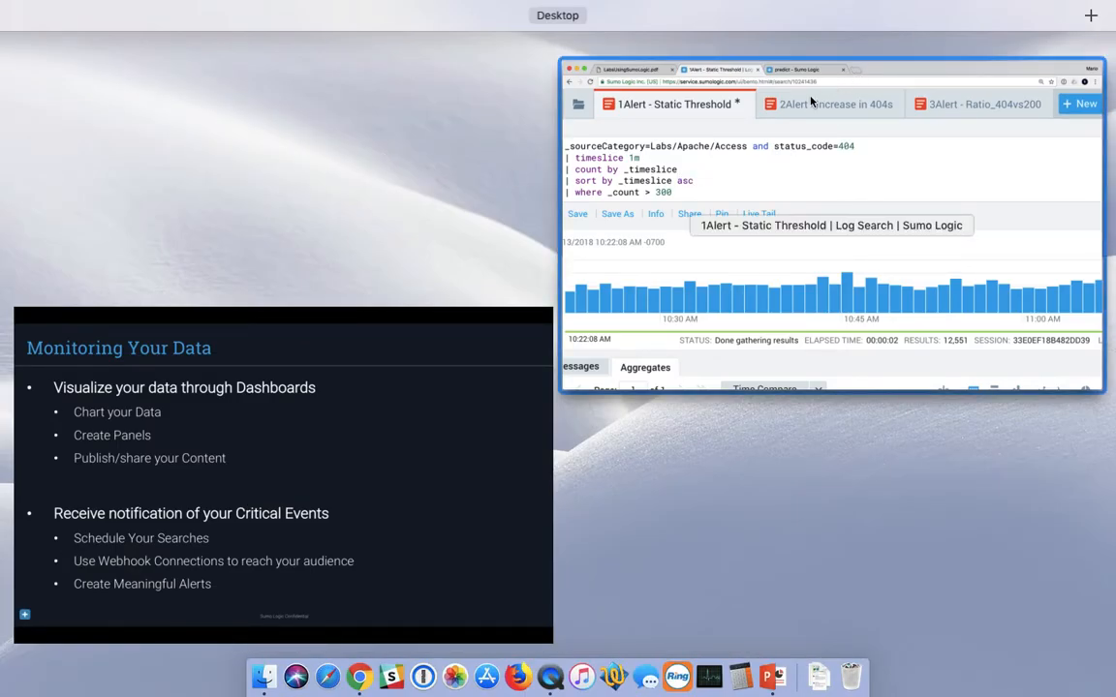
pyautogui.click(831, 70)
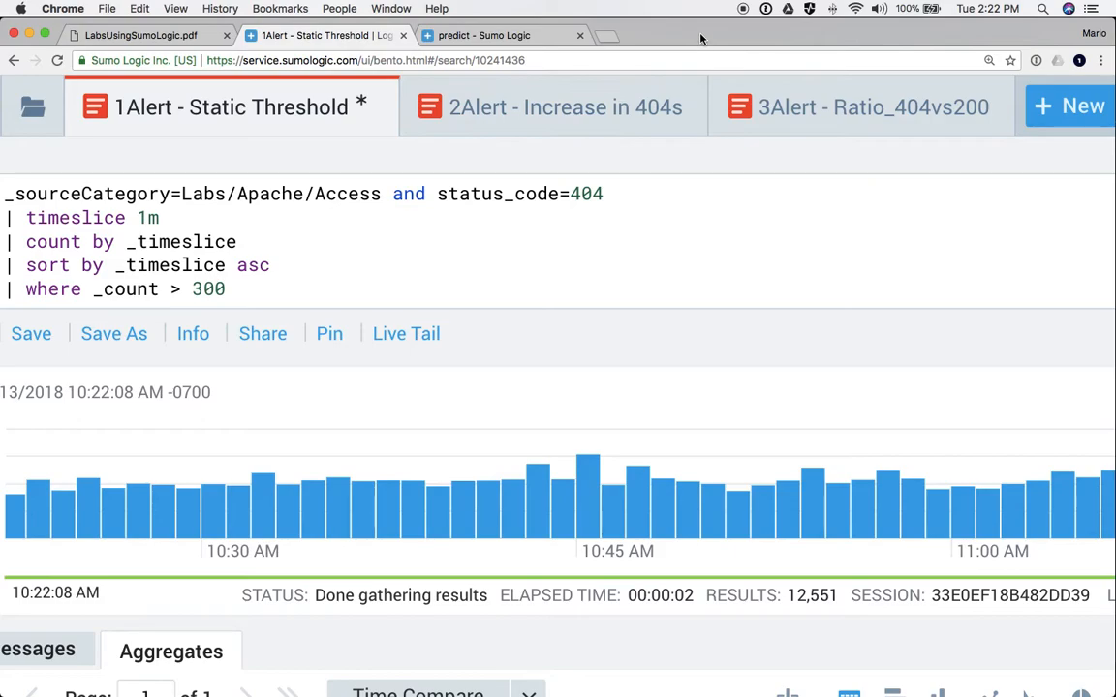
pyautogui.press('super+minus')
pyautogui.press('super+minus')
pyautogui.press('super+minus')
pyautogui.press('super+minus')
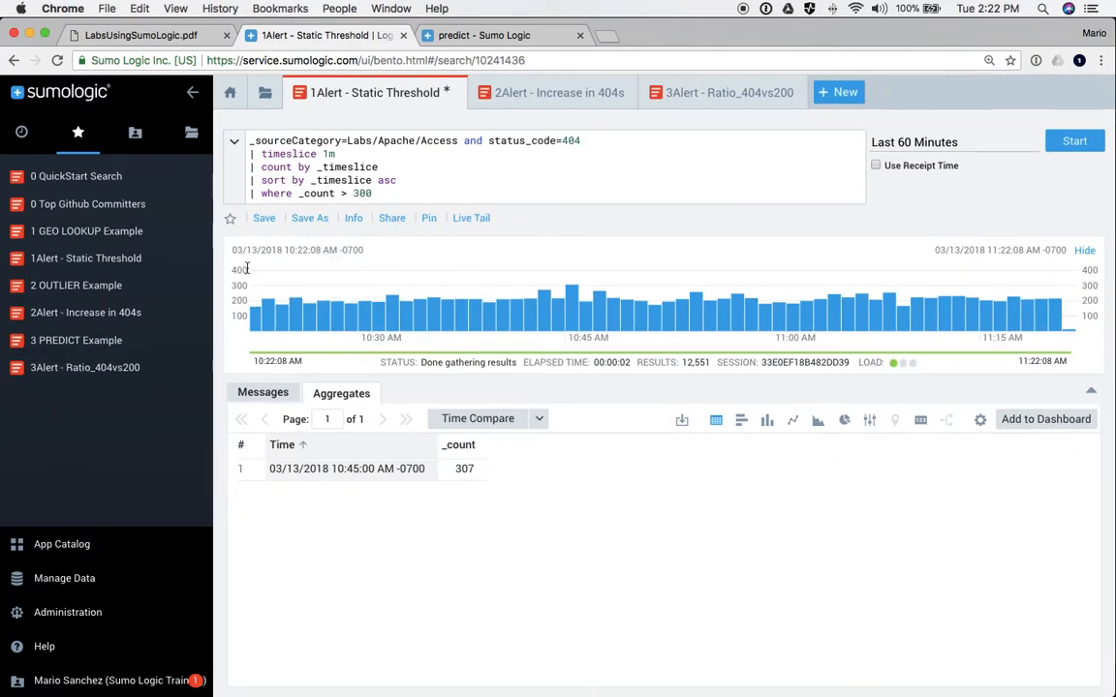
pyautogui.click(192, 93)
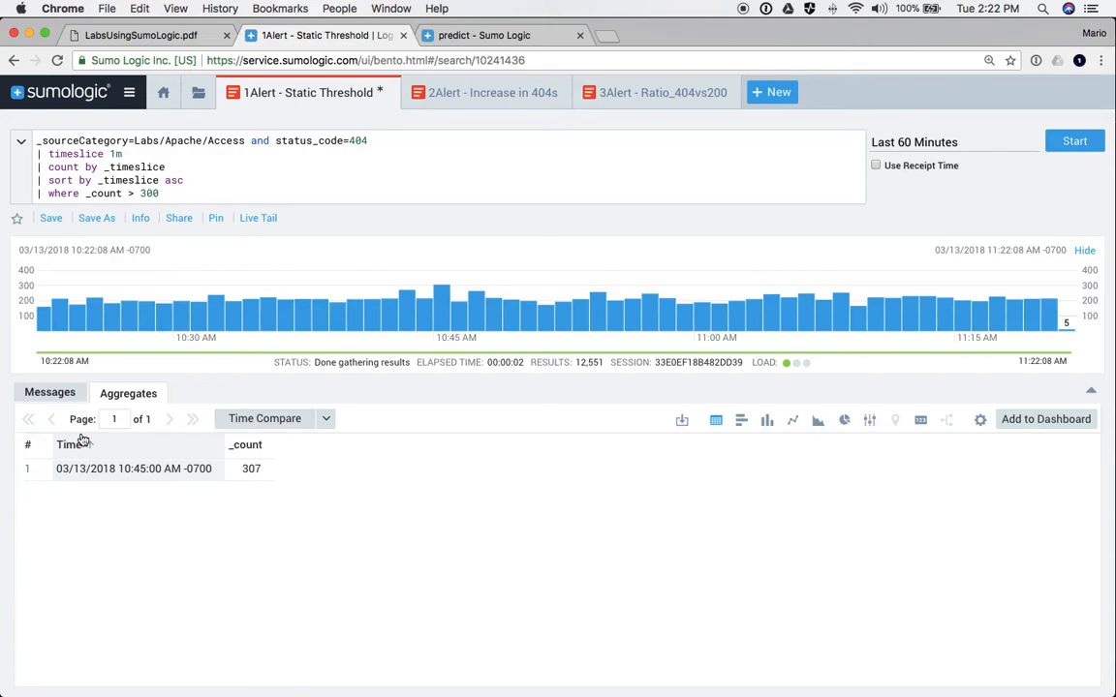
# - Schedule the saved Static Threshold search to run Hourly over the Last 60 Minutes
pyautogui.click(96, 219)
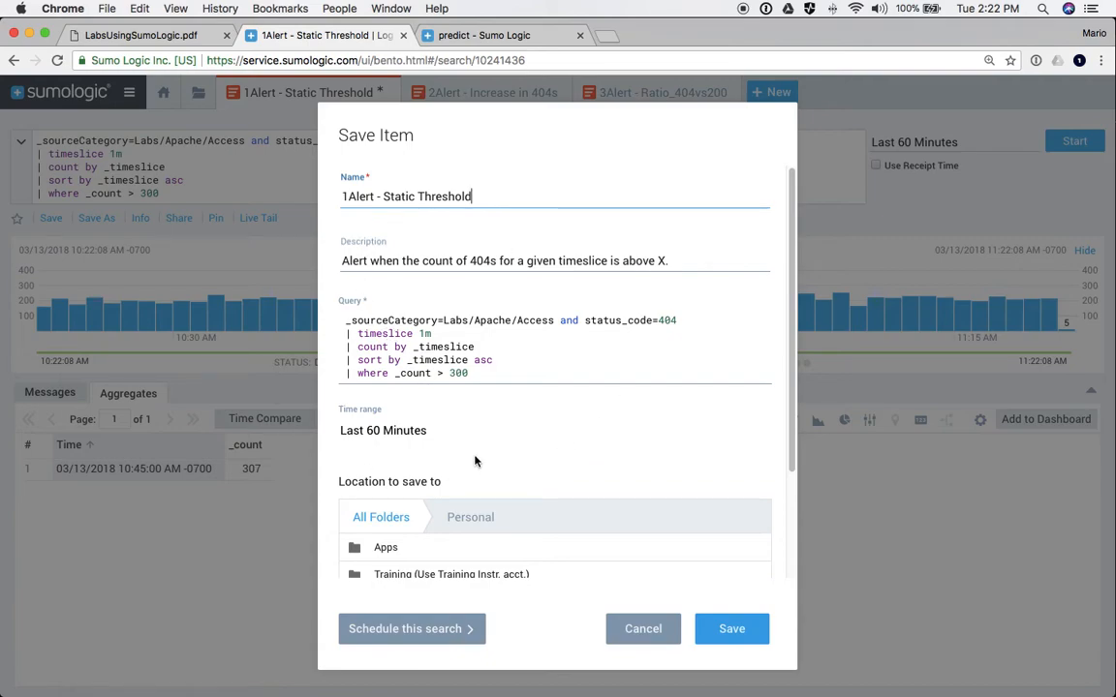
pyautogui.scroll(-3, 473, 461)
pyautogui.click(406, 628)
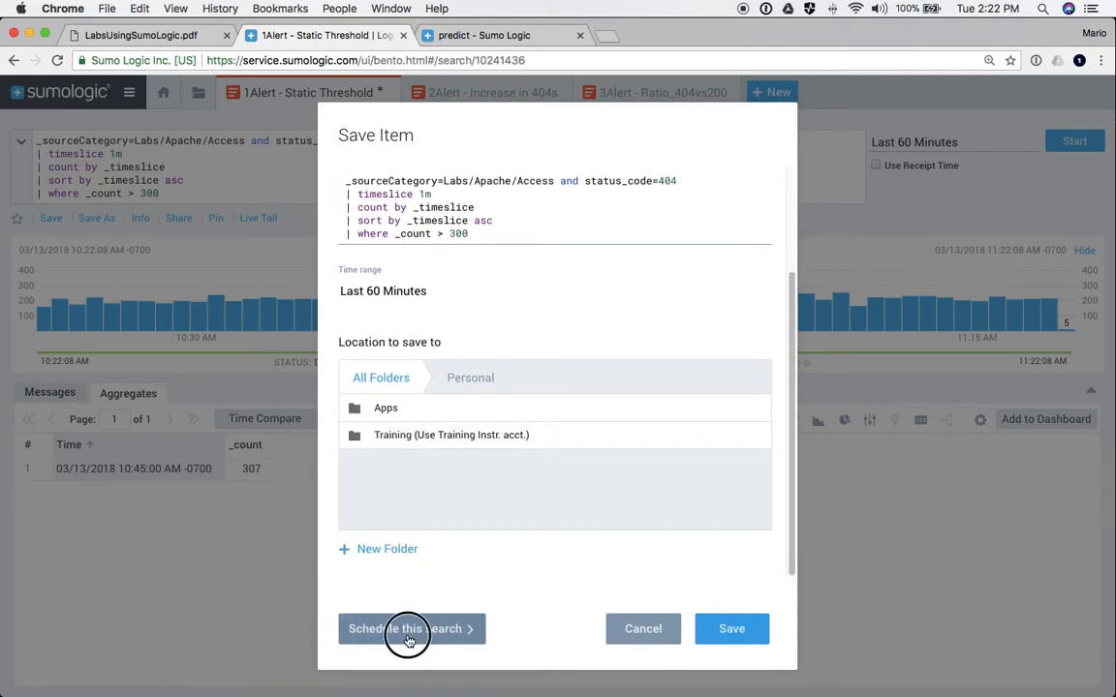
pyautogui.click(362, 336)
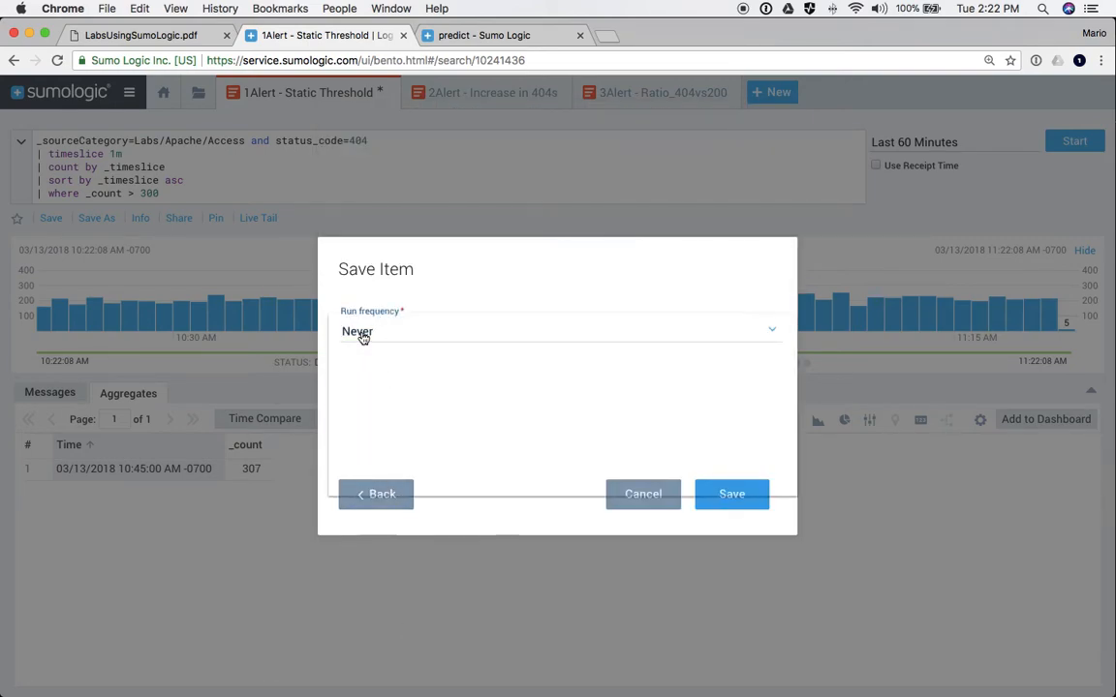
pyautogui.click(360, 434)
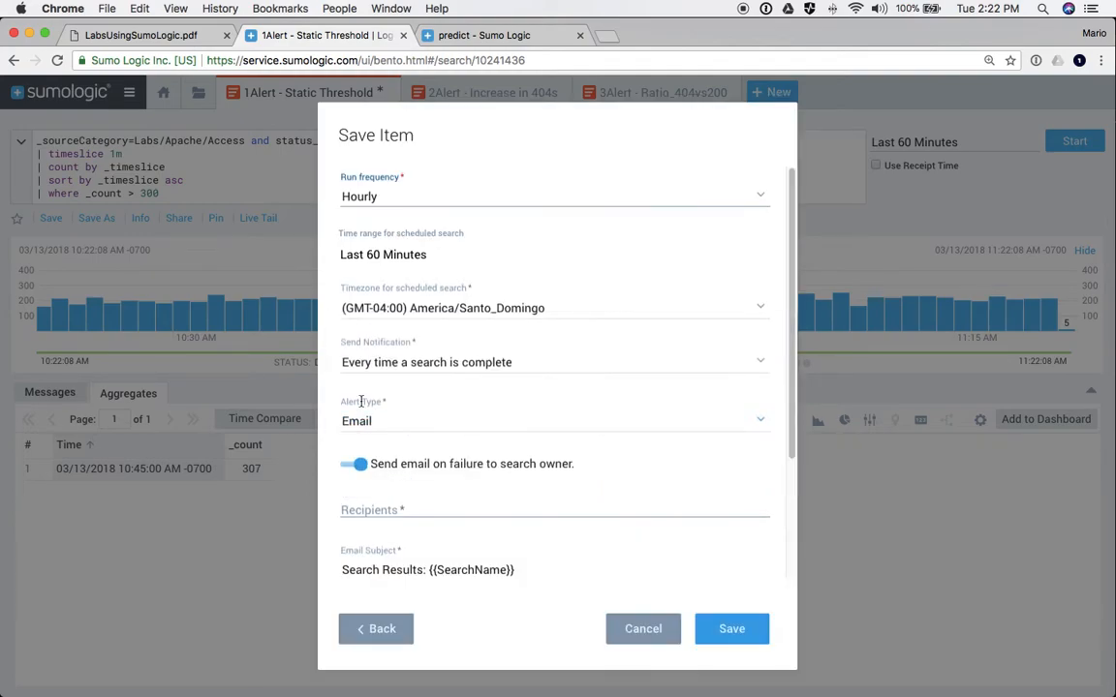
pyautogui.click(395, 263)
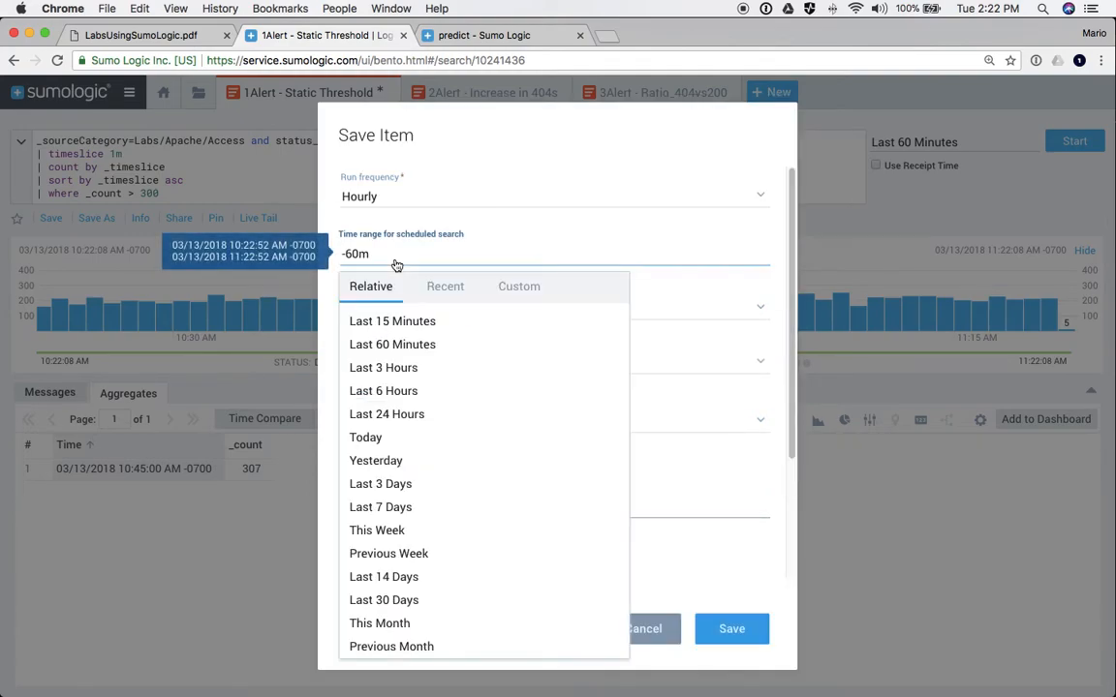
pyautogui.click(372, 339)
# - Set the schedule timezone to America/Chicago and notify only if a condition is met
pyautogui.click(450, 312)
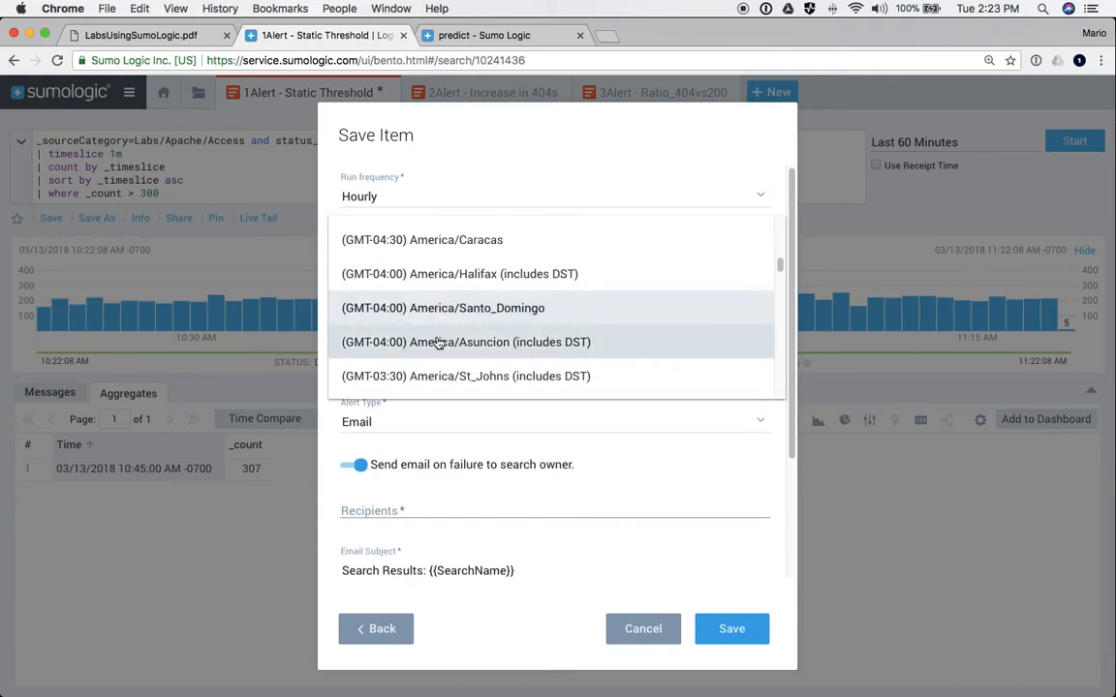
pyautogui.click(438, 341)
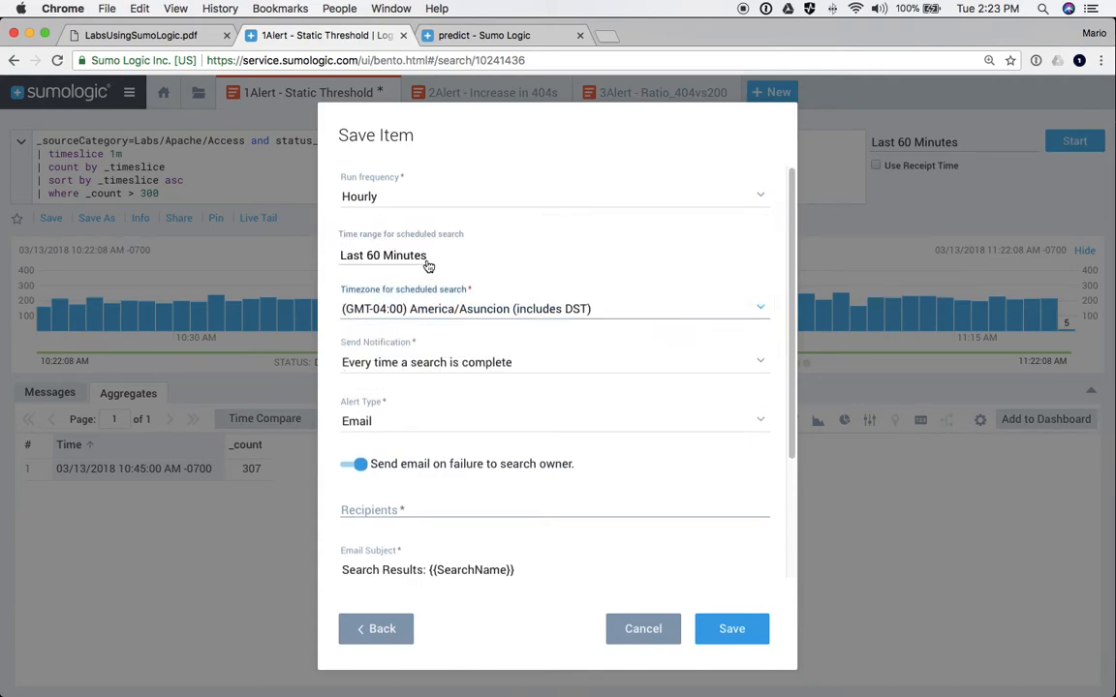
pyautogui.click(455, 317)
pyautogui.scroll(3, 446, 317)
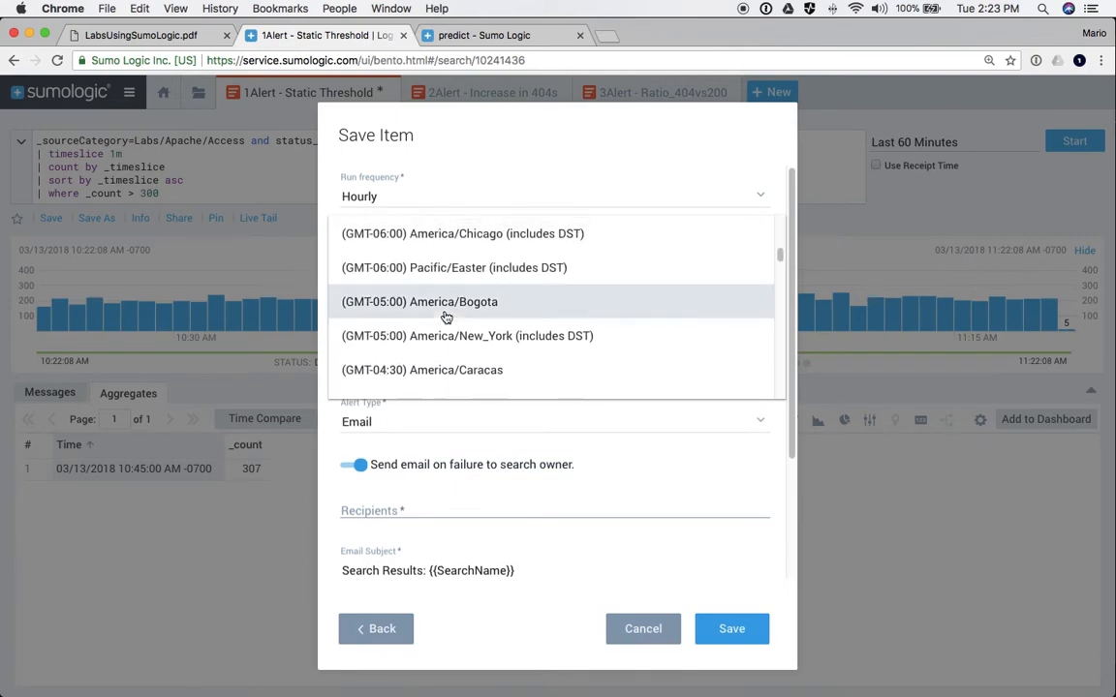
pyautogui.scroll(2, 446, 316)
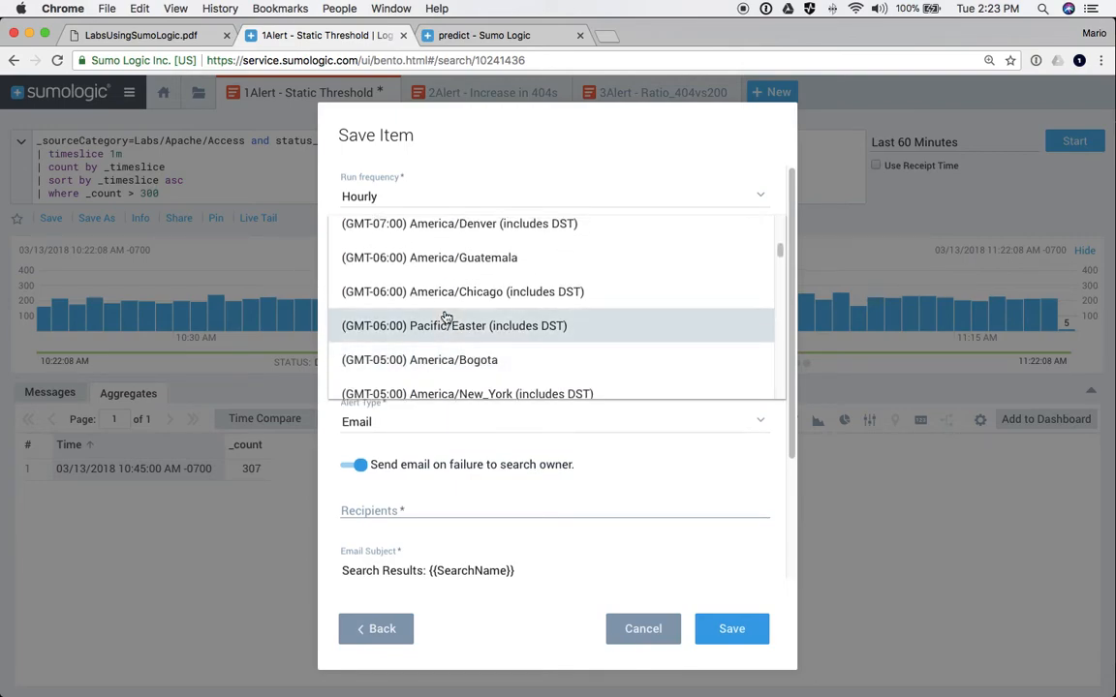
pyautogui.click(440, 295)
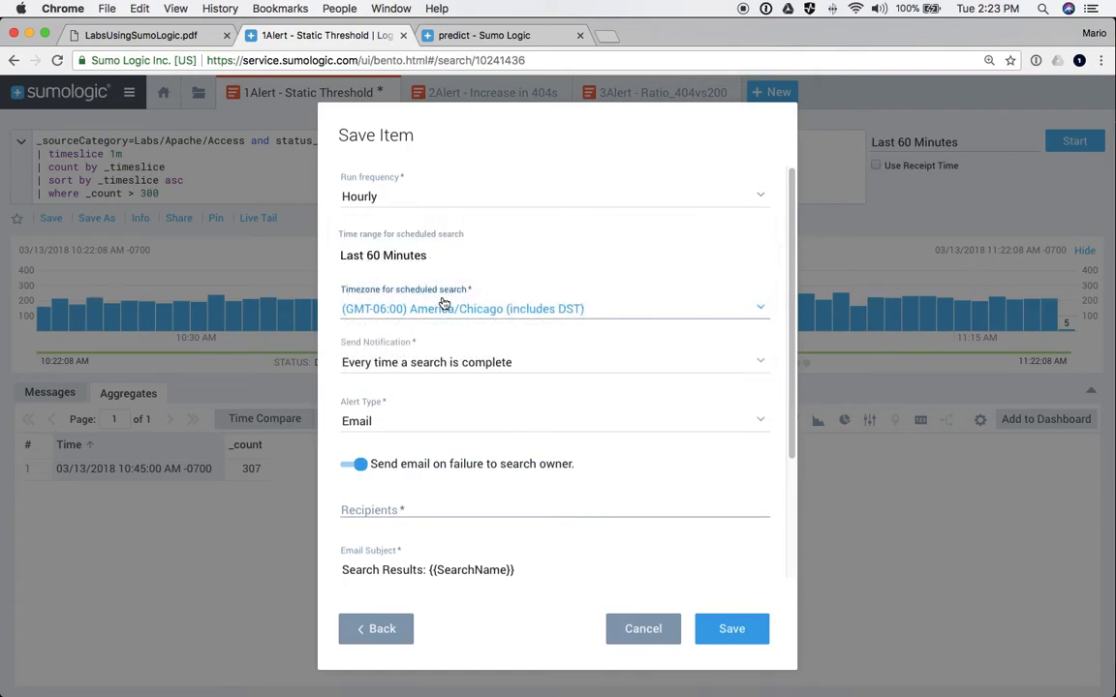
pyautogui.click(393, 364)
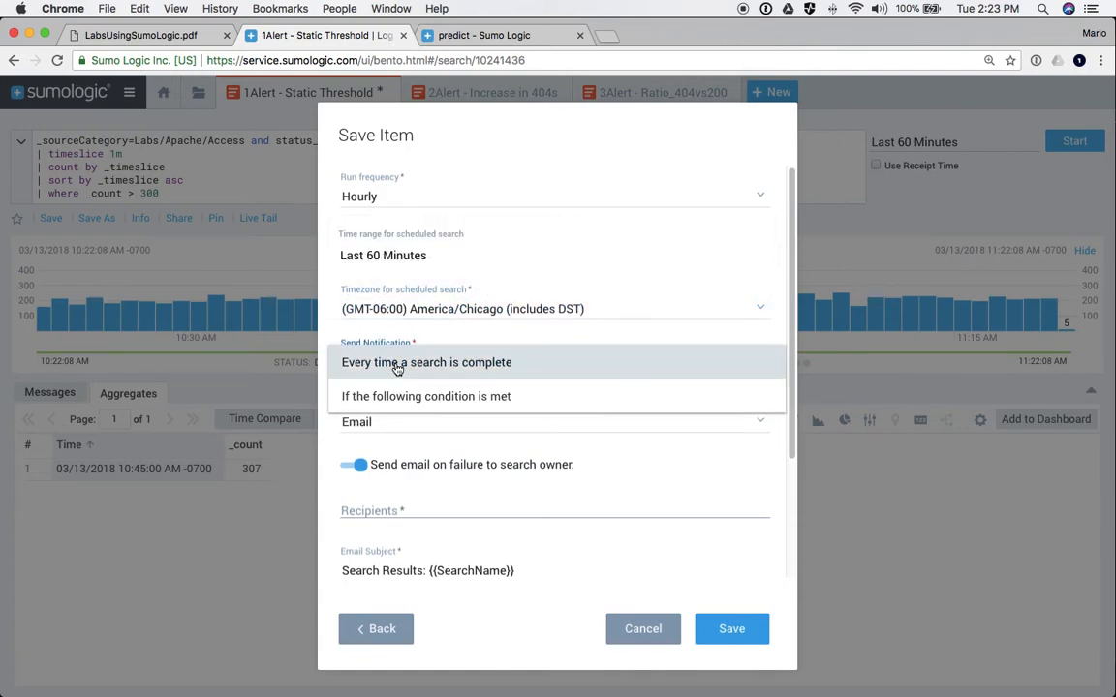
pyautogui.click(370, 358)
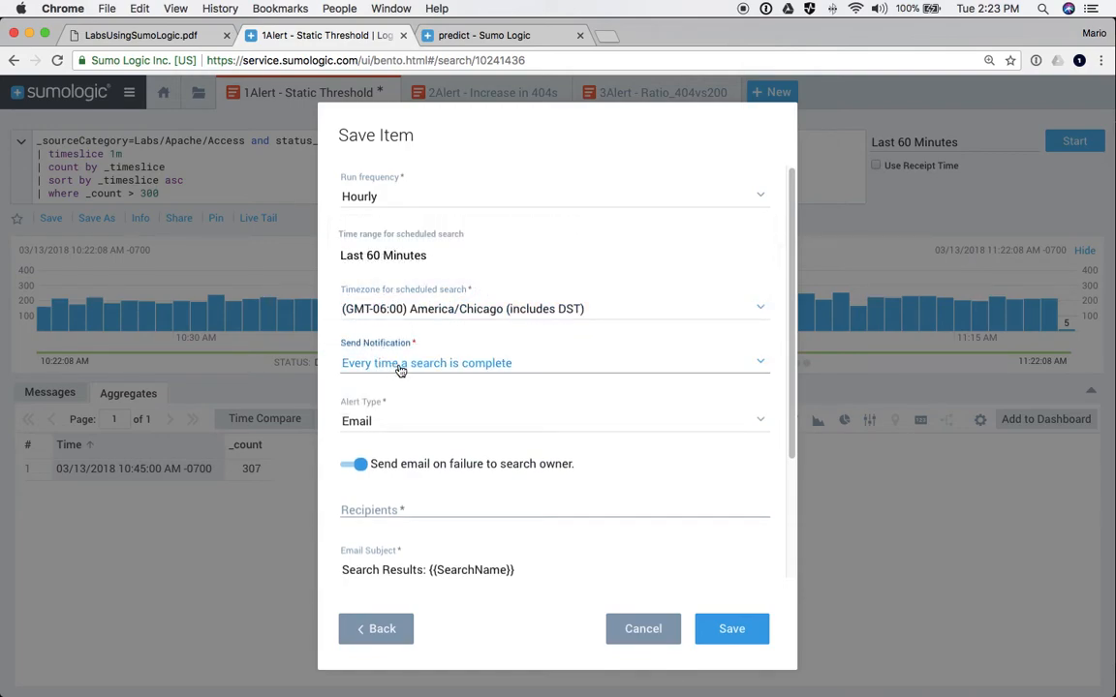
pyautogui.click(400, 372)
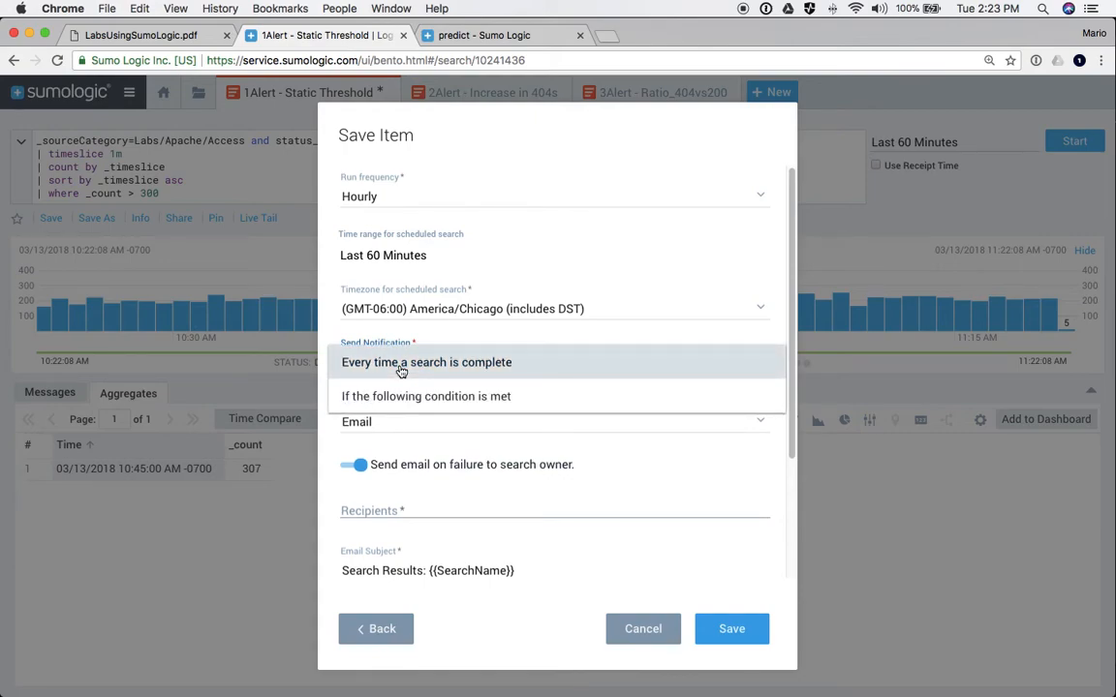
pyautogui.click(390, 395)
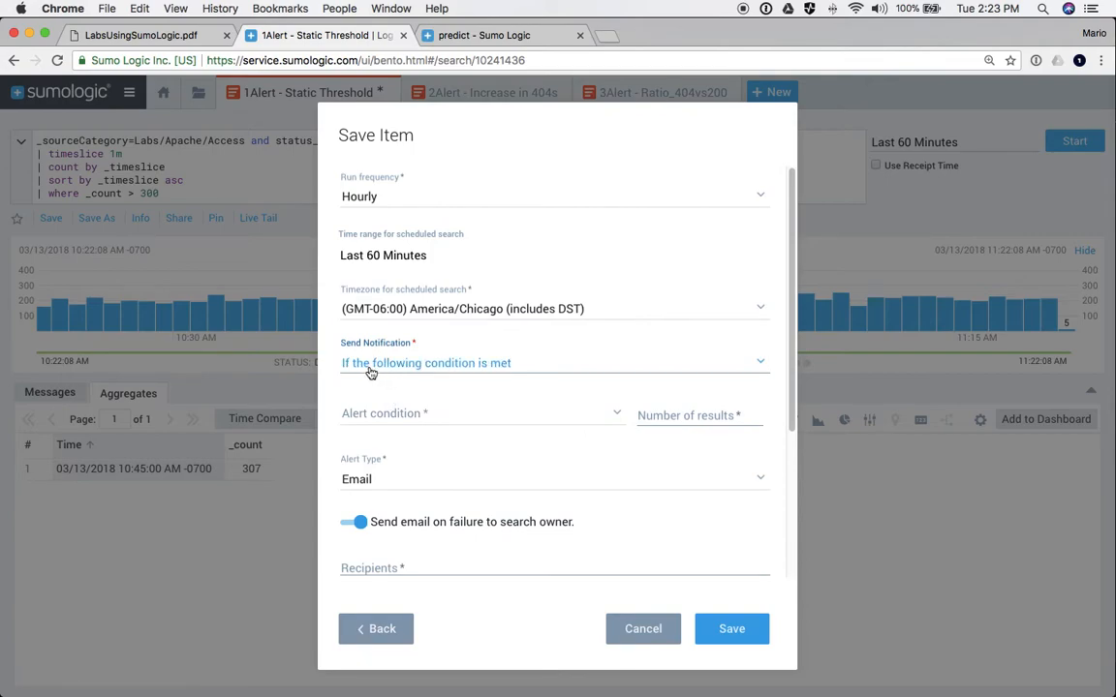
# - Set the alert condition to Greater than > 0 results
pyautogui.click(373, 416)
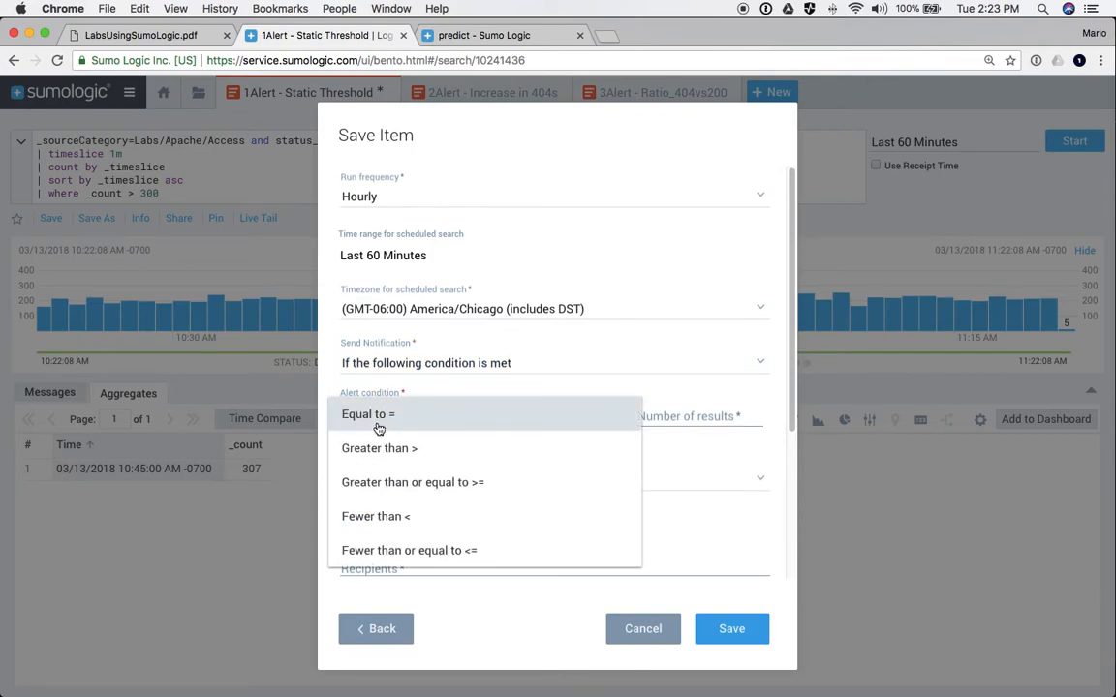
pyautogui.click(473, 448)
pyautogui.click(642, 416)
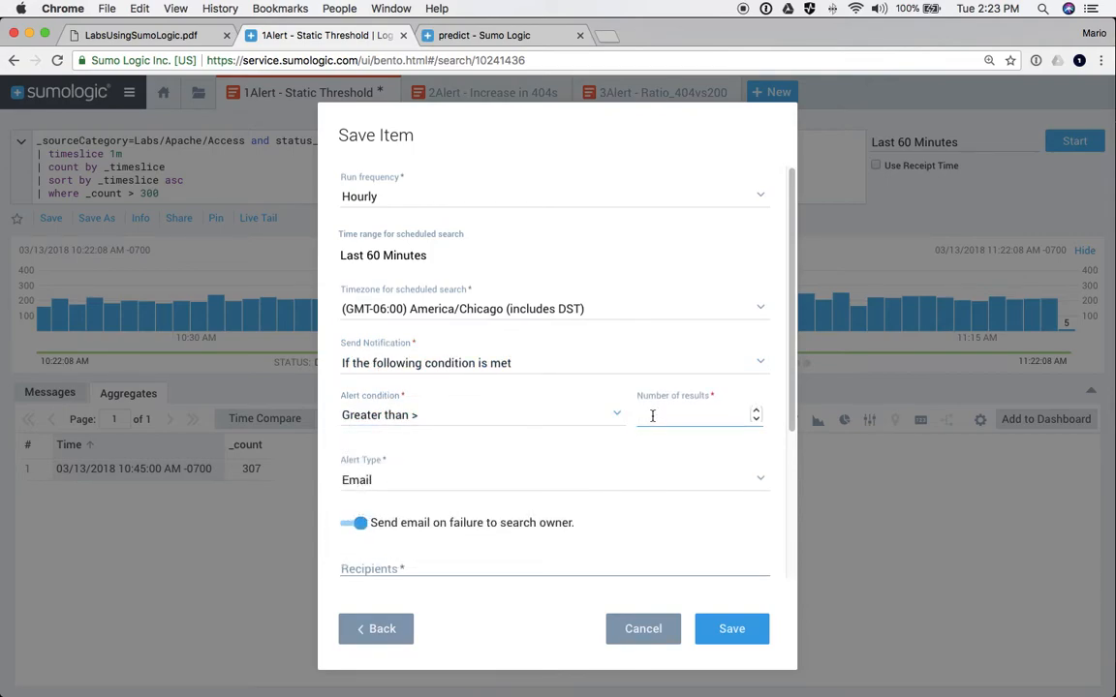
pyautogui.write('0')
# - Enter the recipient's e-mail address, then cancel the Save Item dialog
pyautogui.scroll(-5, 446, 425)
pyautogui.scroll(3, 433, 371)
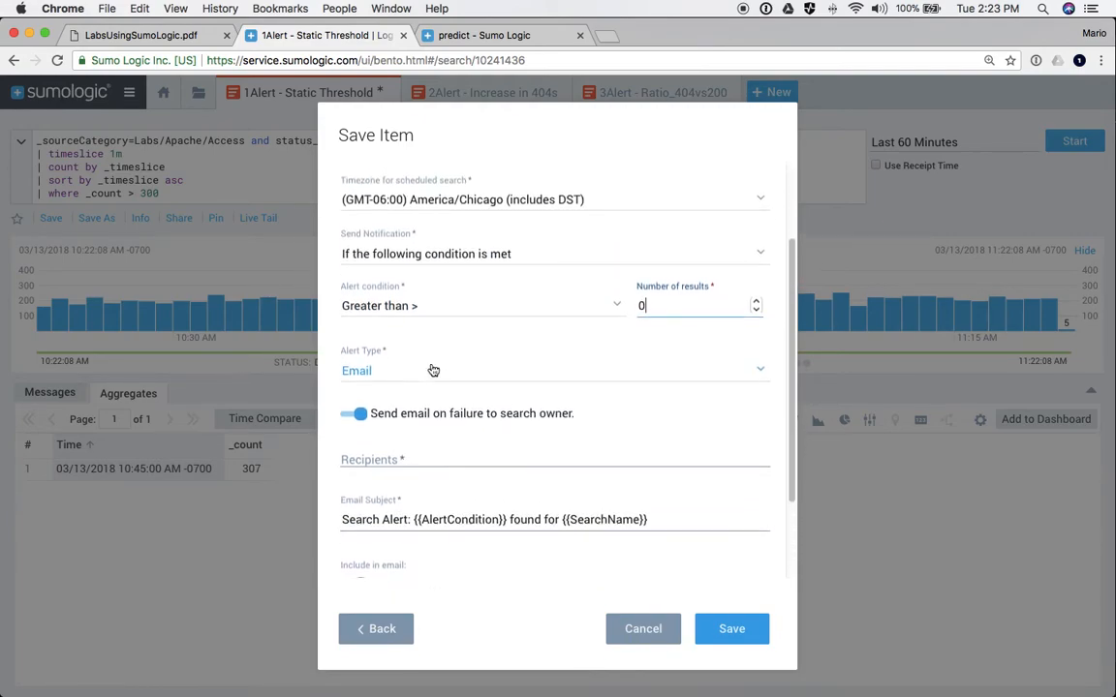
pyautogui.scroll(-2, 433, 371)
pyautogui.click(379, 356)
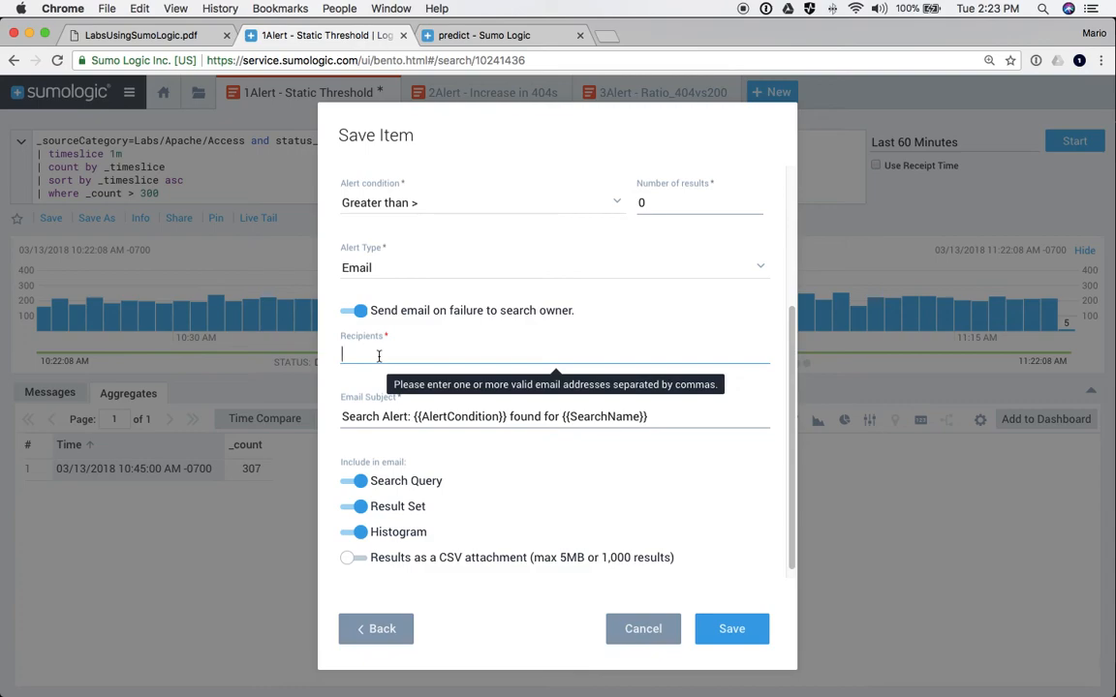
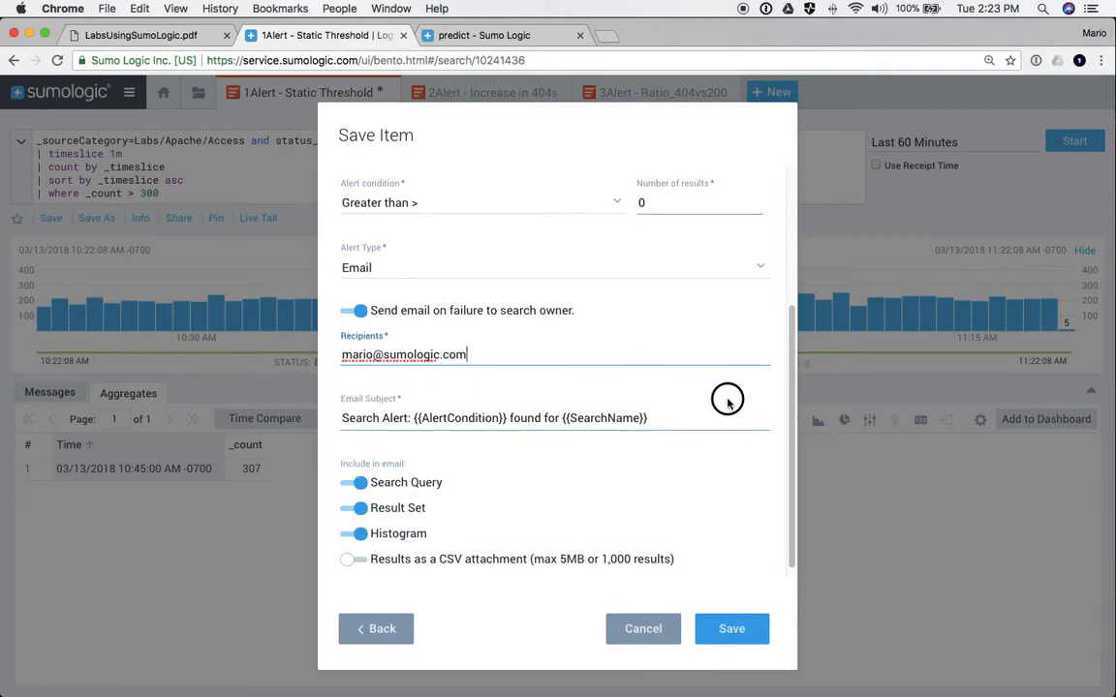
pyautogui.click(378, 417)
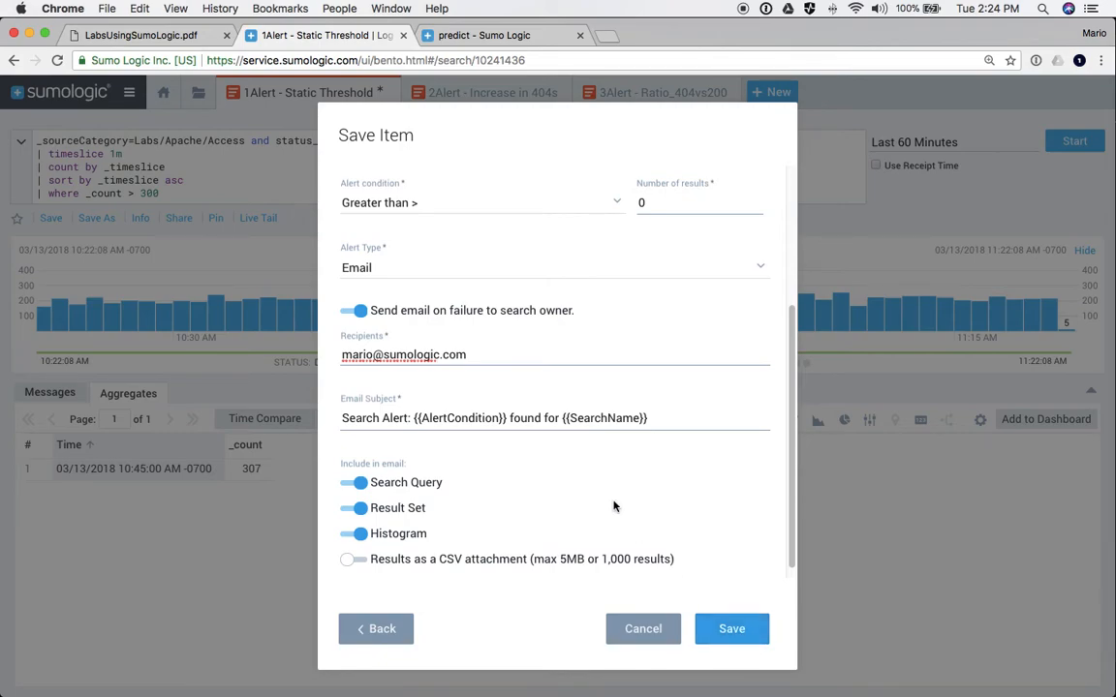
pyautogui.click(635, 627)
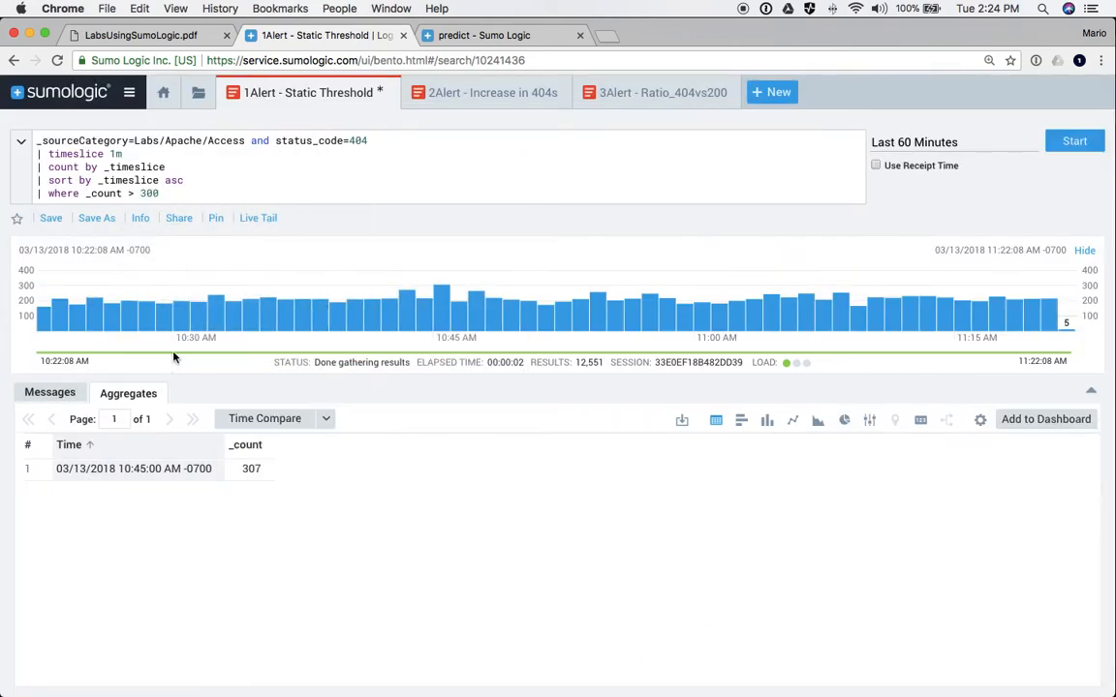
# - In 2Alert - Increase in 404s, review the filter, count and outlier lines, then chart as lines
pyautogui.doubleClick(150, 194)
pyautogui.click(473, 94)
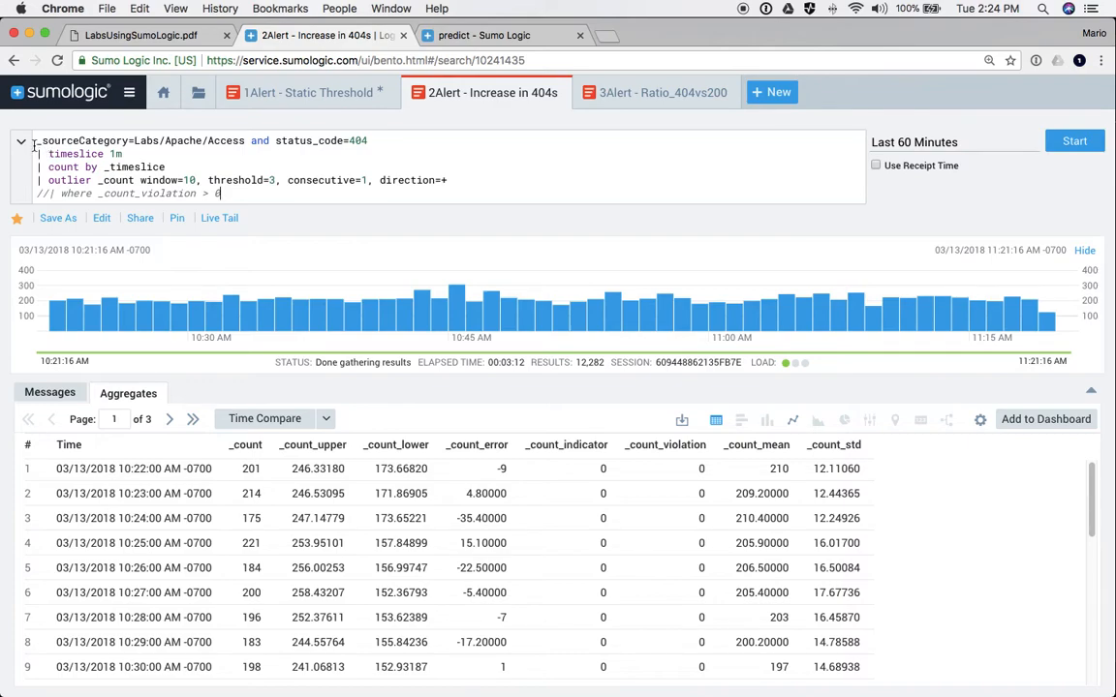
pyautogui.moveTo(34, 143); pyautogui.dragTo(376, 141)
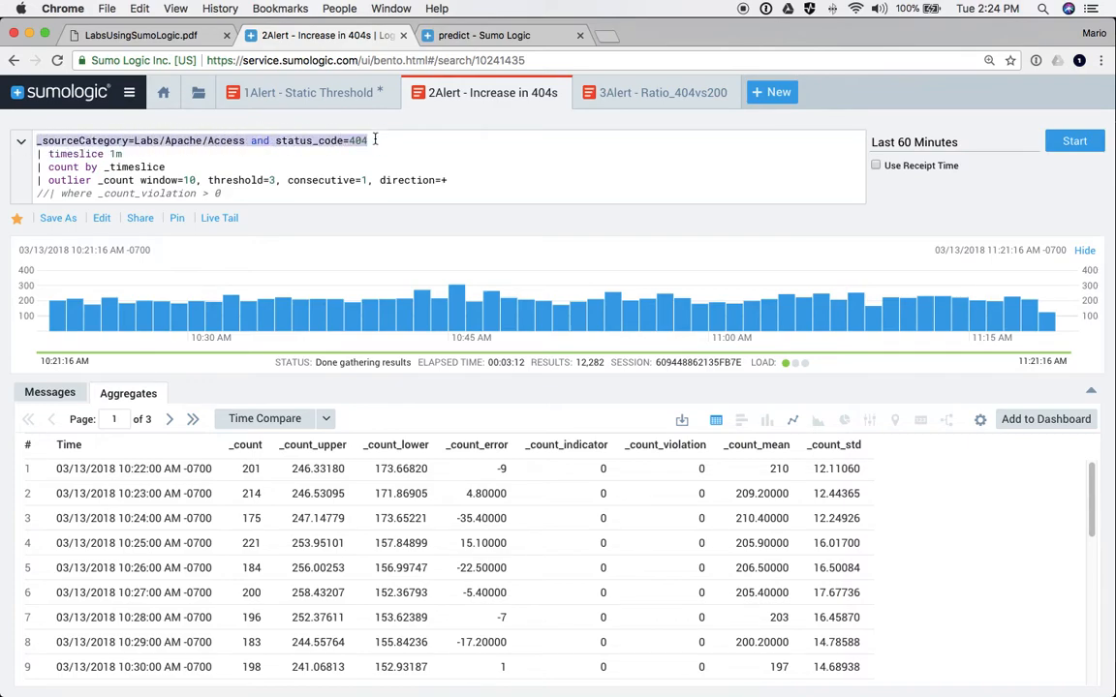
pyautogui.moveTo(38, 154); pyautogui.dragTo(160, 162)
pyautogui.click(56, 180)
pyautogui.doubleClick(56, 180)
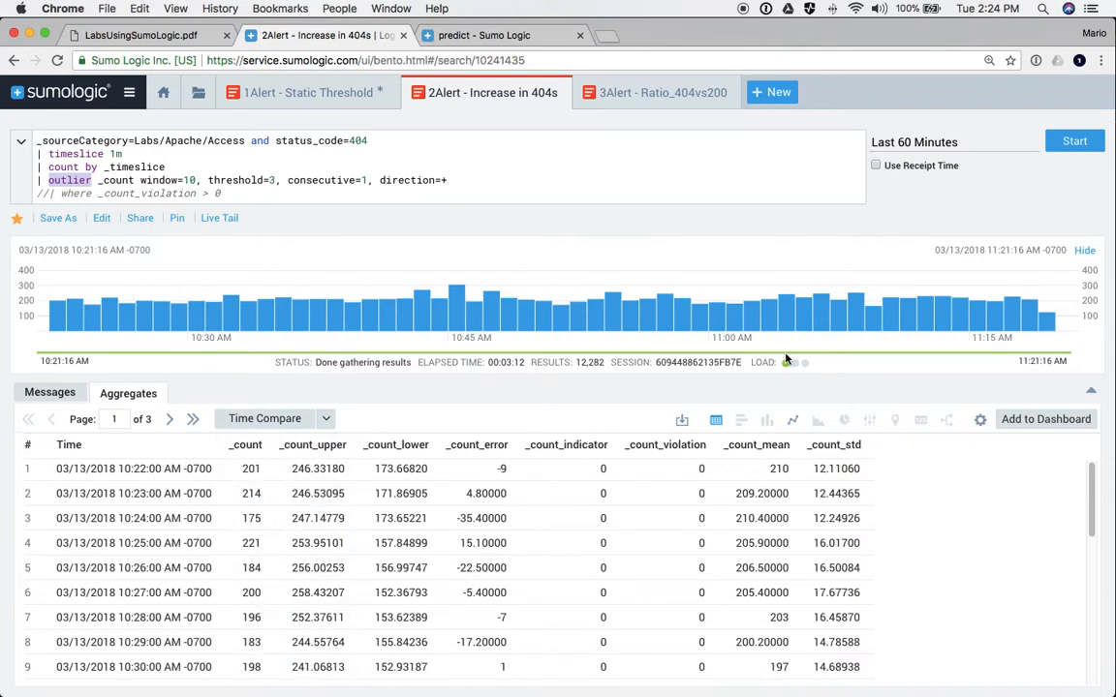
pyautogui.click(792, 420)
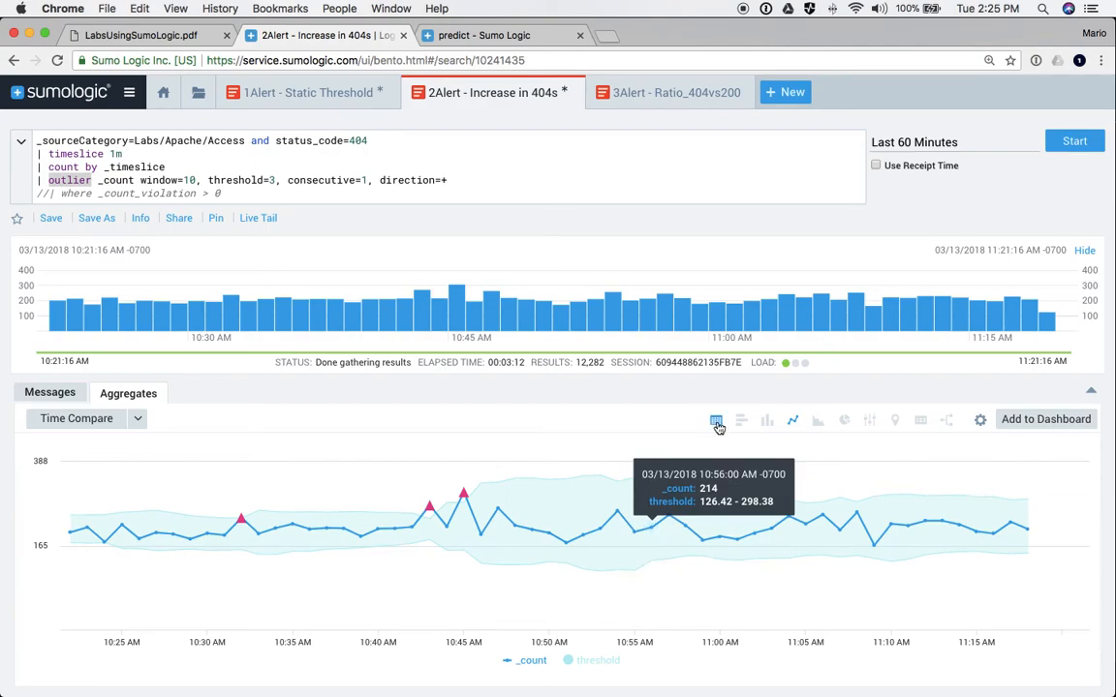
# - Show outlier results as a table, uncomment where _count_violation > 0 and rerun the query
pyautogui.click(715, 419)
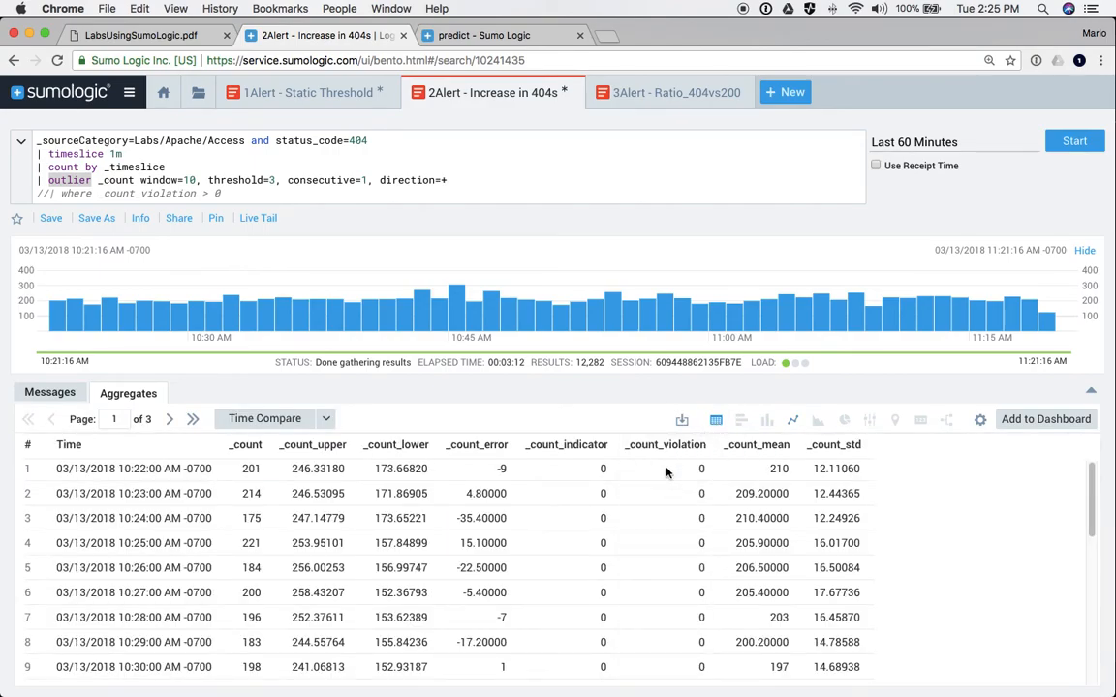
pyautogui.scroll(-5, 664, 504)
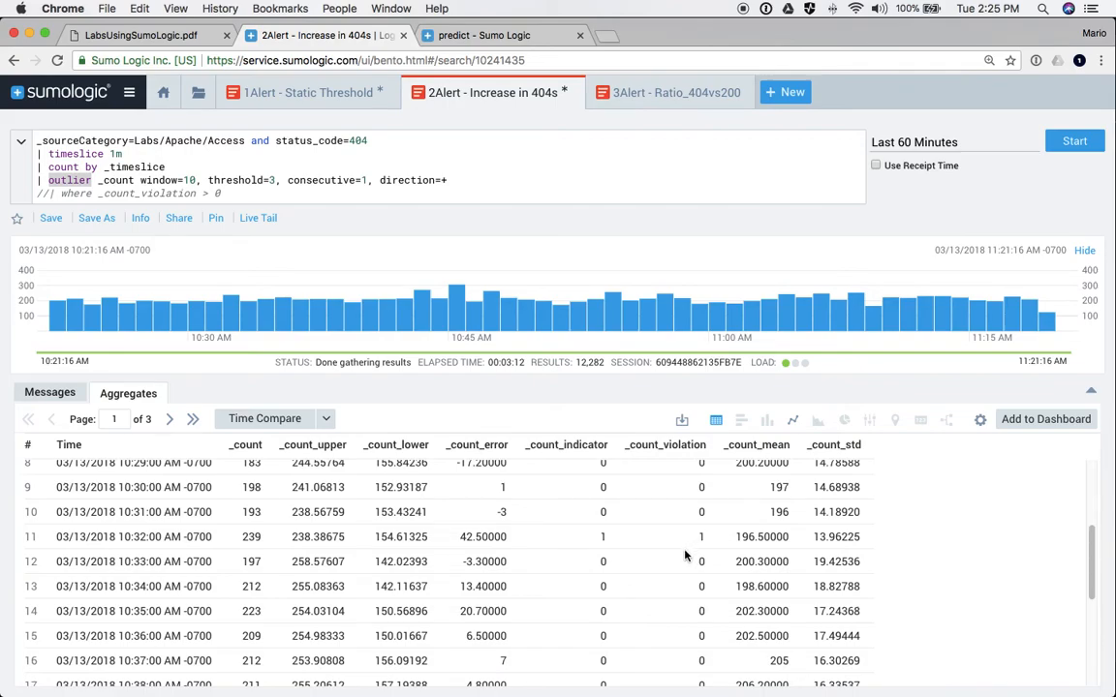
pyautogui.scroll(-5, 685, 554)
pyautogui.scroll(10, 683, 528)
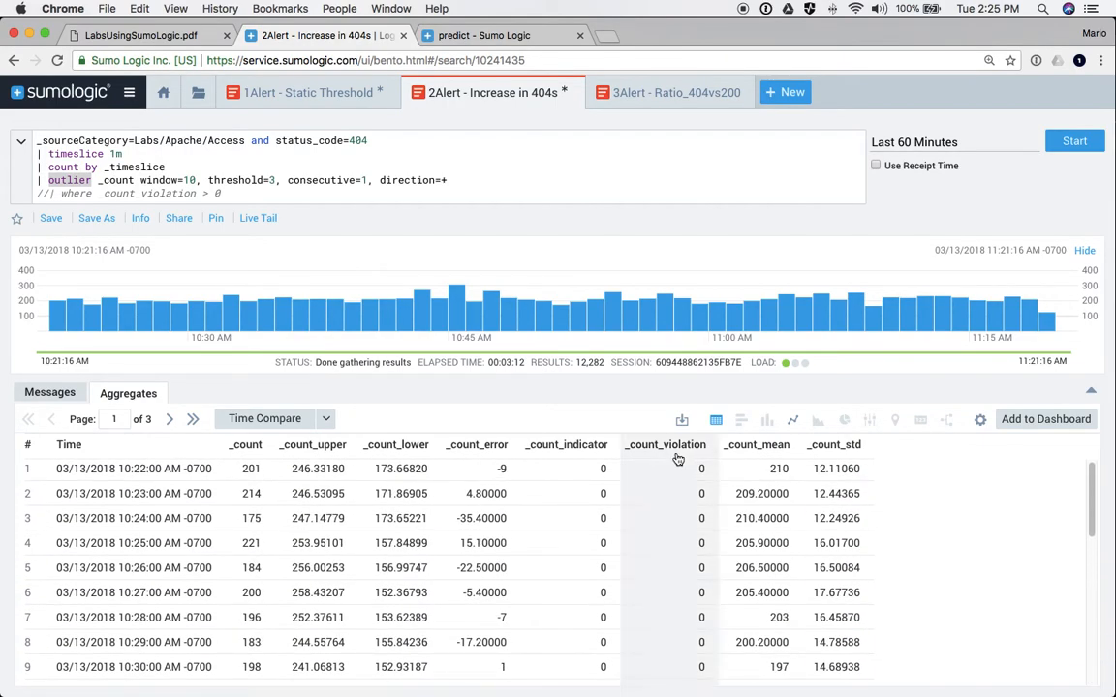
pyautogui.click(45, 182)
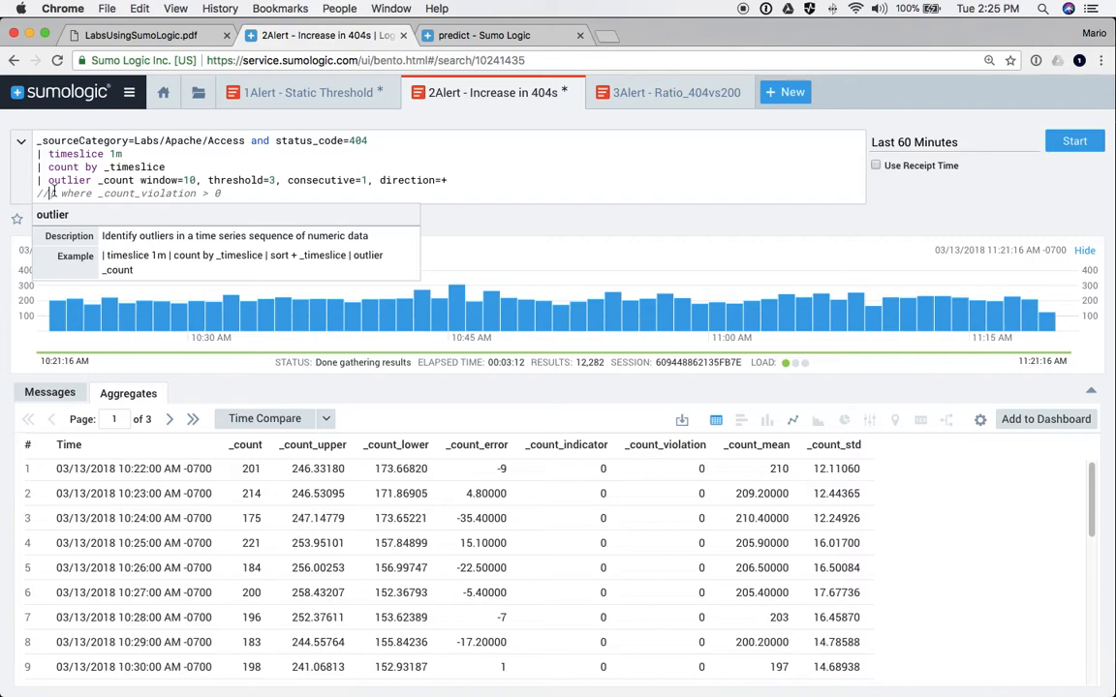
pyautogui.click(50, 192)
pyautogui.press('BackSpace')
pyautogui.press('BackSpace')
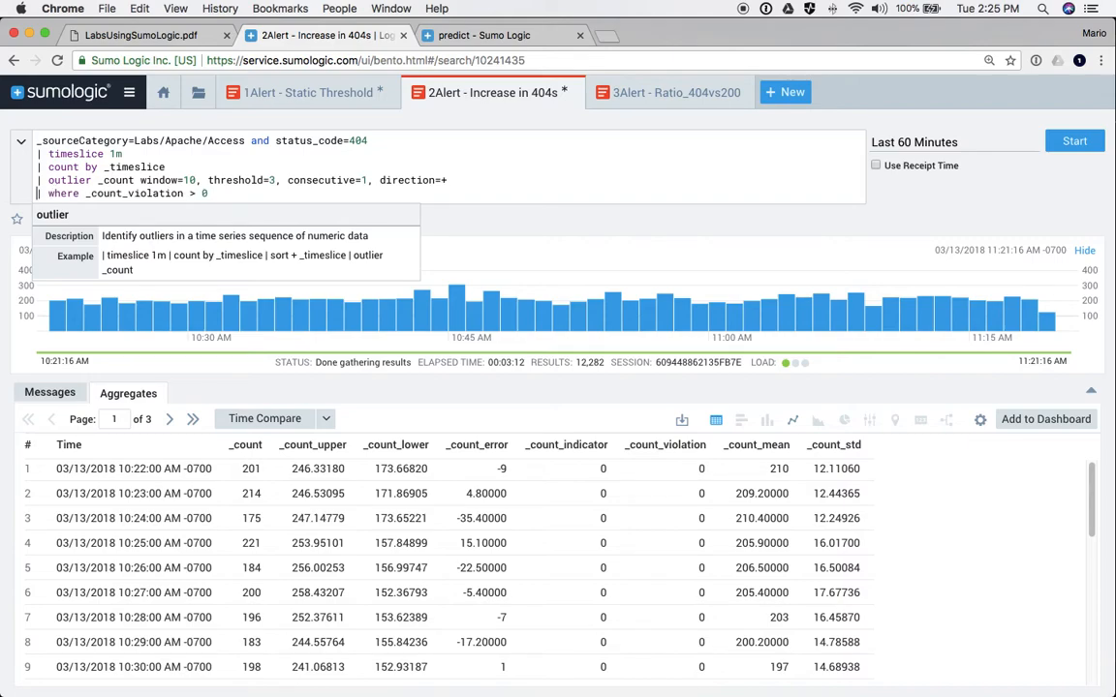
pyautogui.press('Return')
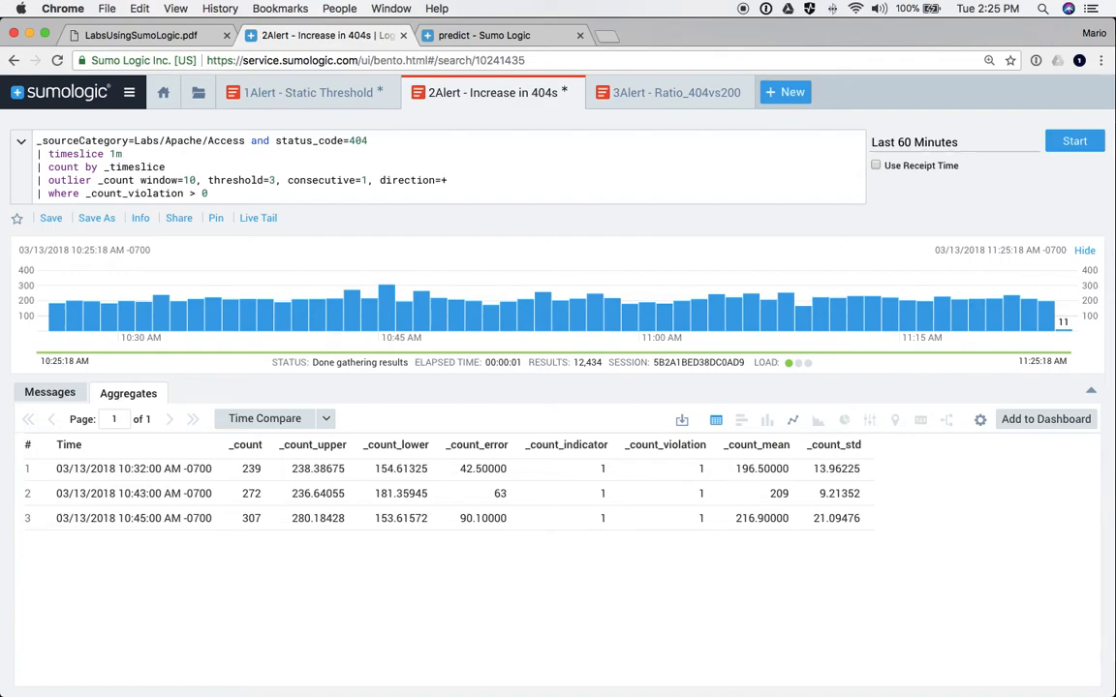
pyautogui.click(97, 219)
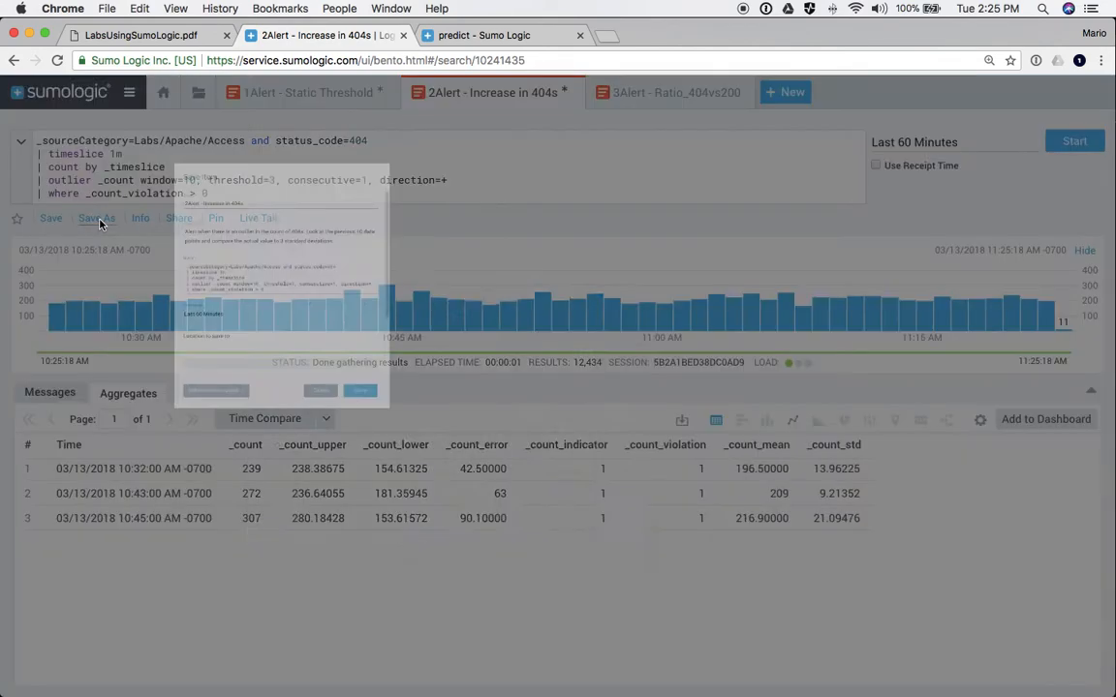
pyautogui.click(417, 630)
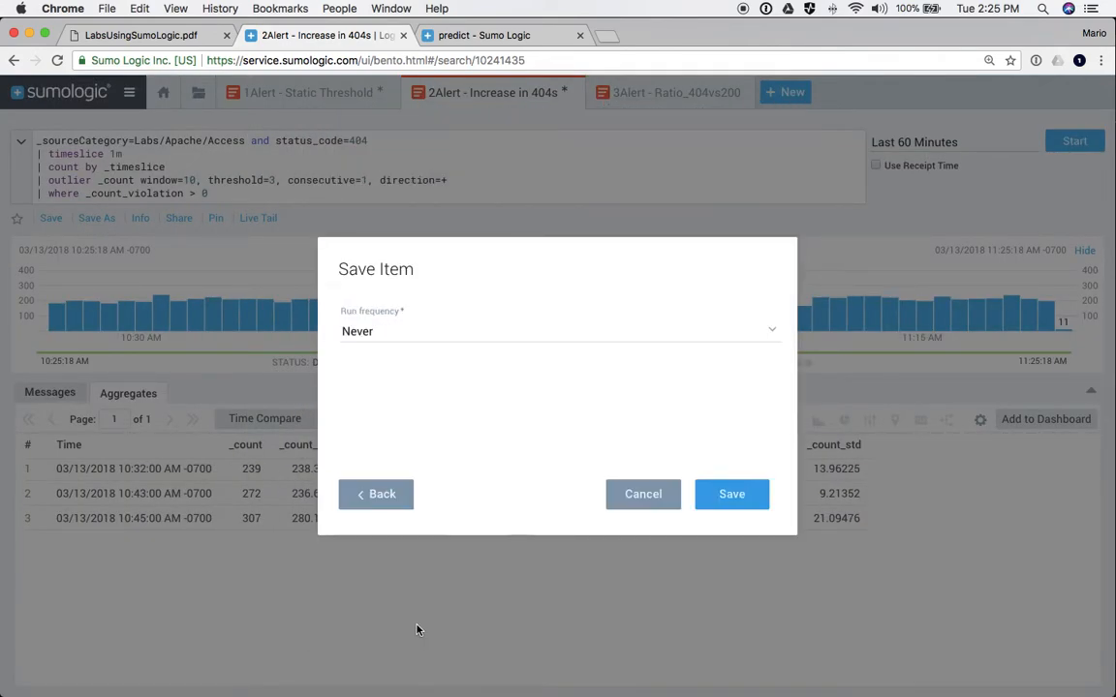
pyautogui.click(378, 337)
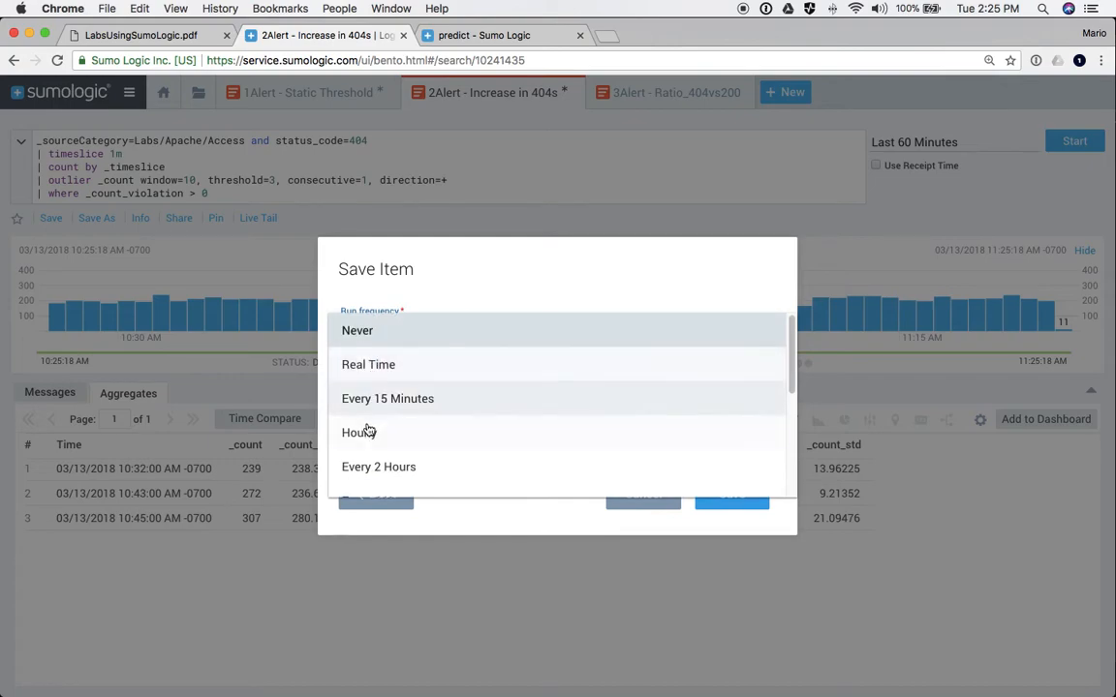
pyautogui.click(368, 432)
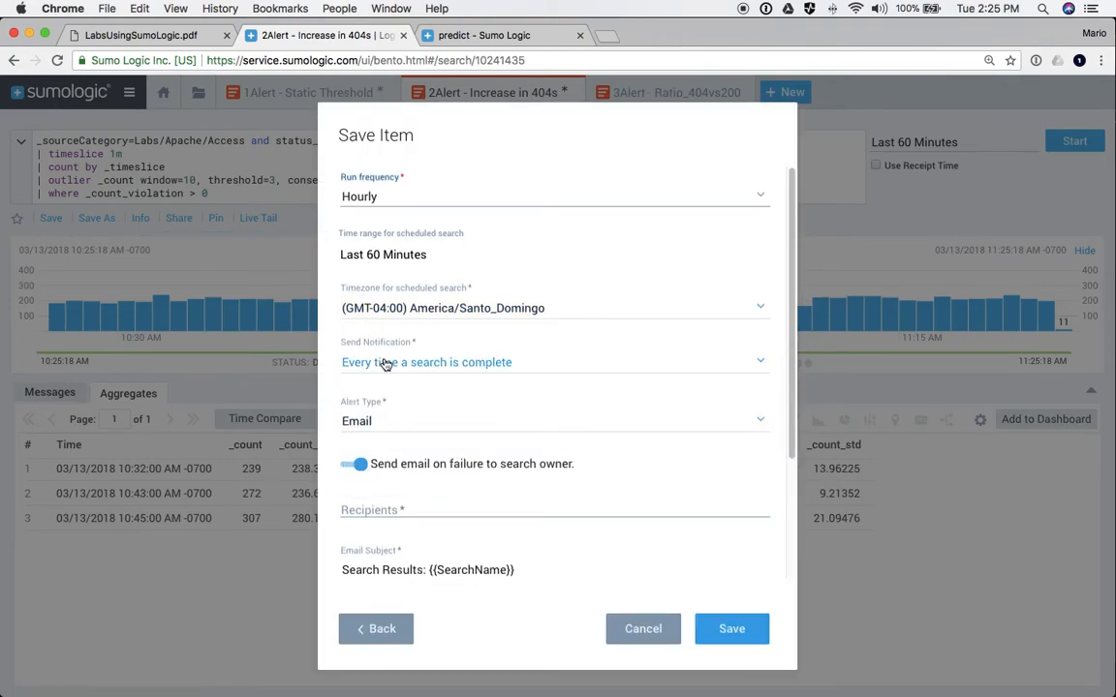
pyautogui.click(385, 363)
pyautogui.click(369, 396)
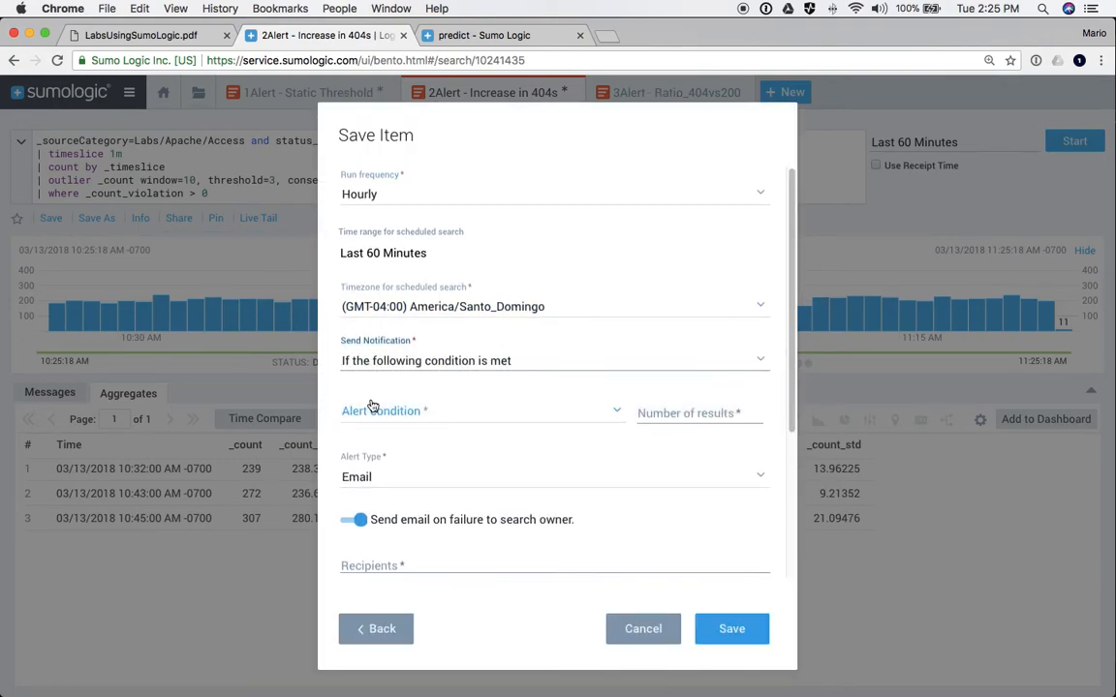
pyautogui.click(377, 414)
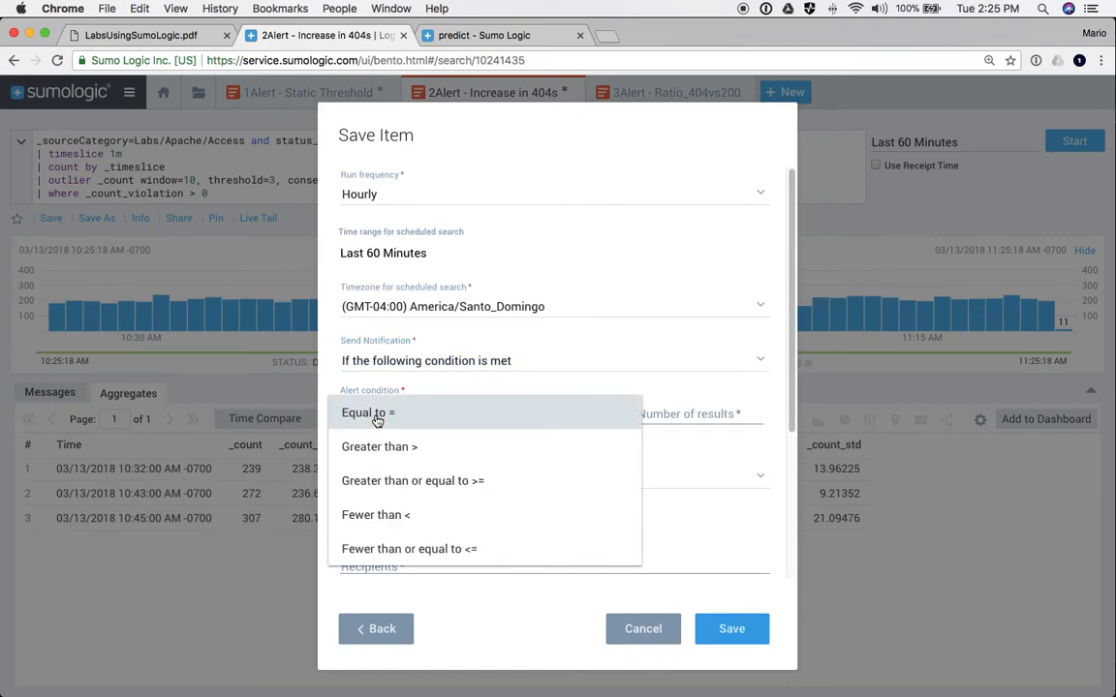
pyautogui.click(380, 446)
pyautogui.click(678, 402)
pyautogui.write('08')
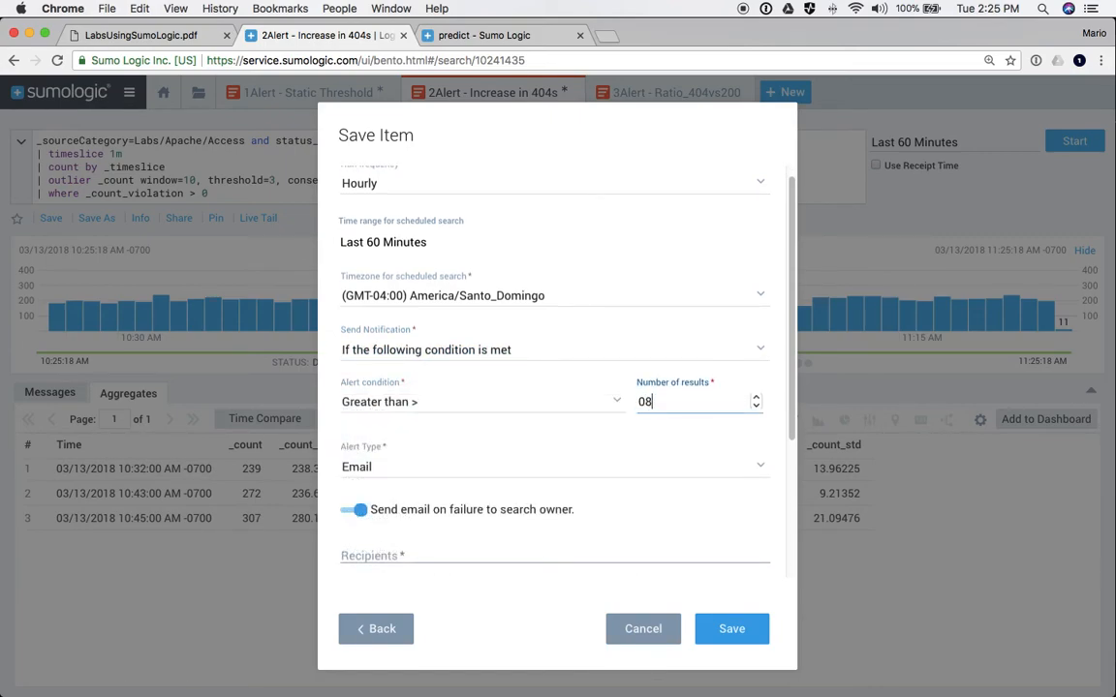
pyautogui.write('0')
pyautogui.press('BackSpace')
pyautogui.press('BackSpace')
pyautogui.press('BackSpace')
pyautogui.write('0')
pyautogui.scroll(1, 645, 430)
pyautogui.scroll(-1, 645, 430)
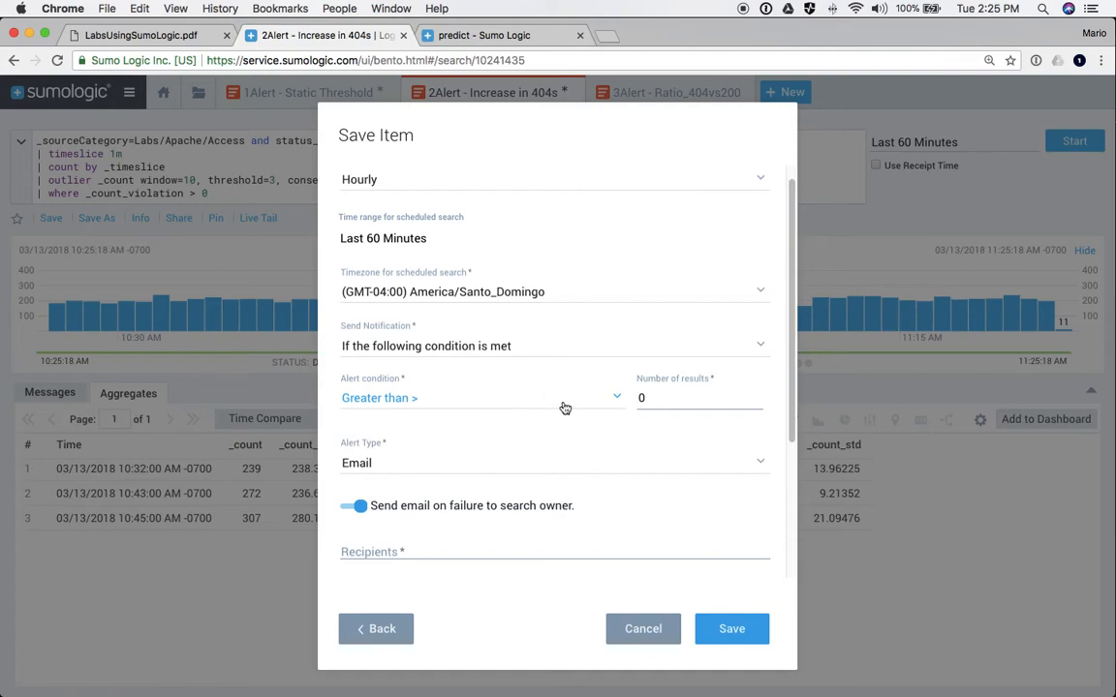
pyautogui.scroll(-4, 565, 408)
pyautogui.scroll(4, 562, 407)
pyautogui.scroll(-4, 562, 407)
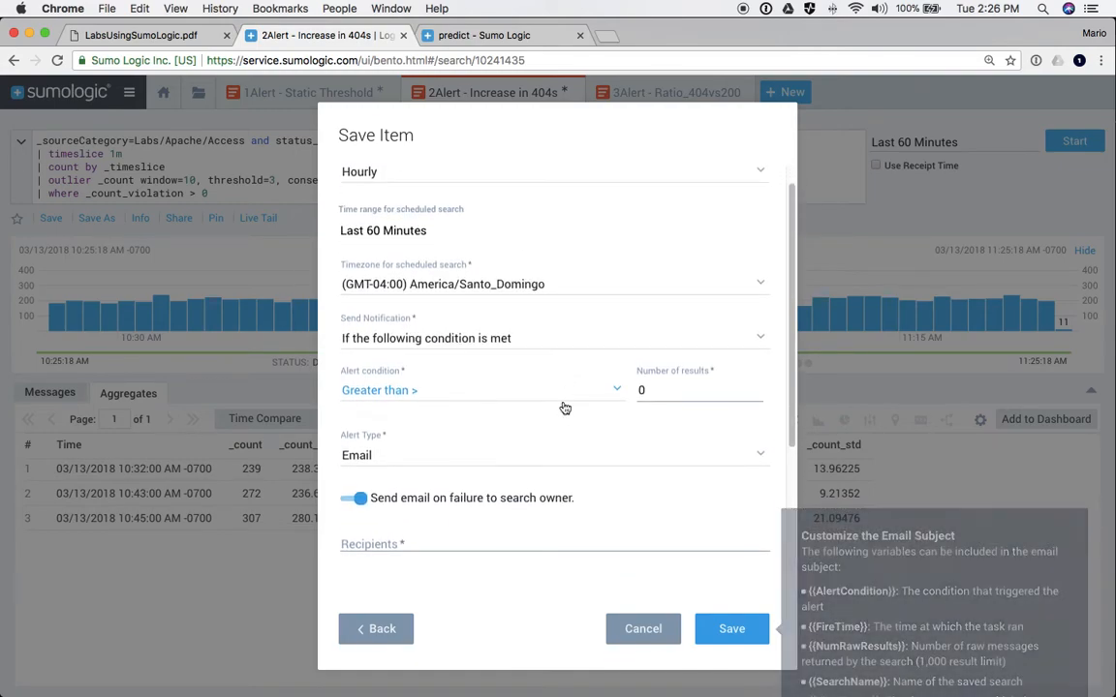
pyautogui.moveTo(563, 403)
pyautogui.scroll(3, 564, 408)
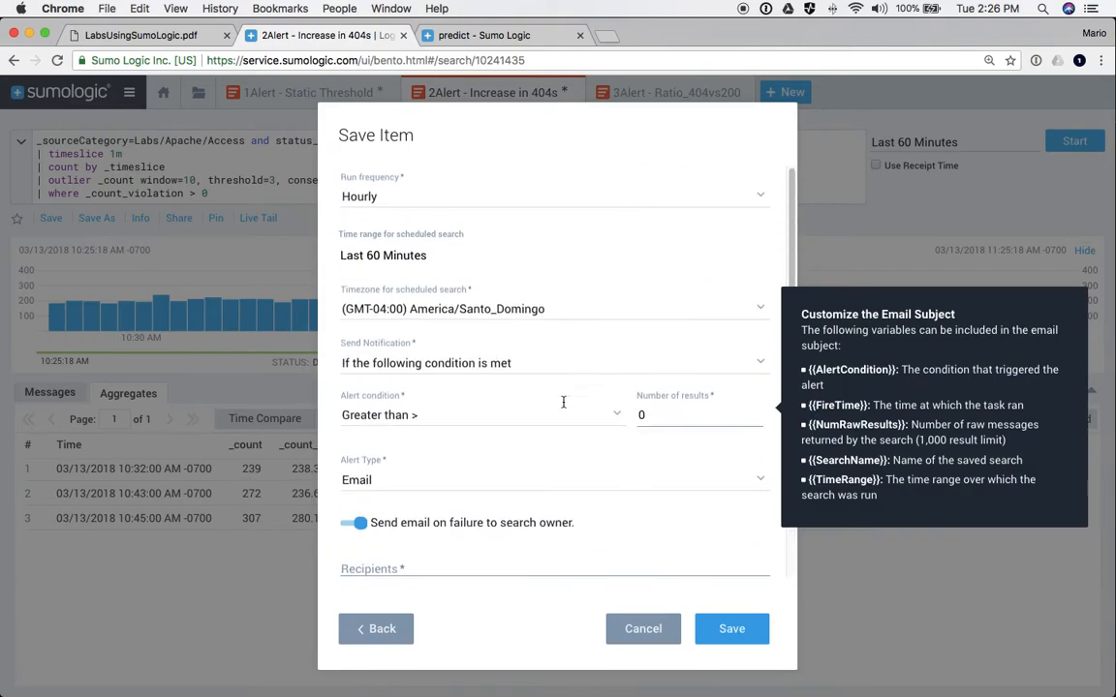
pyautogui.click(640, 629)
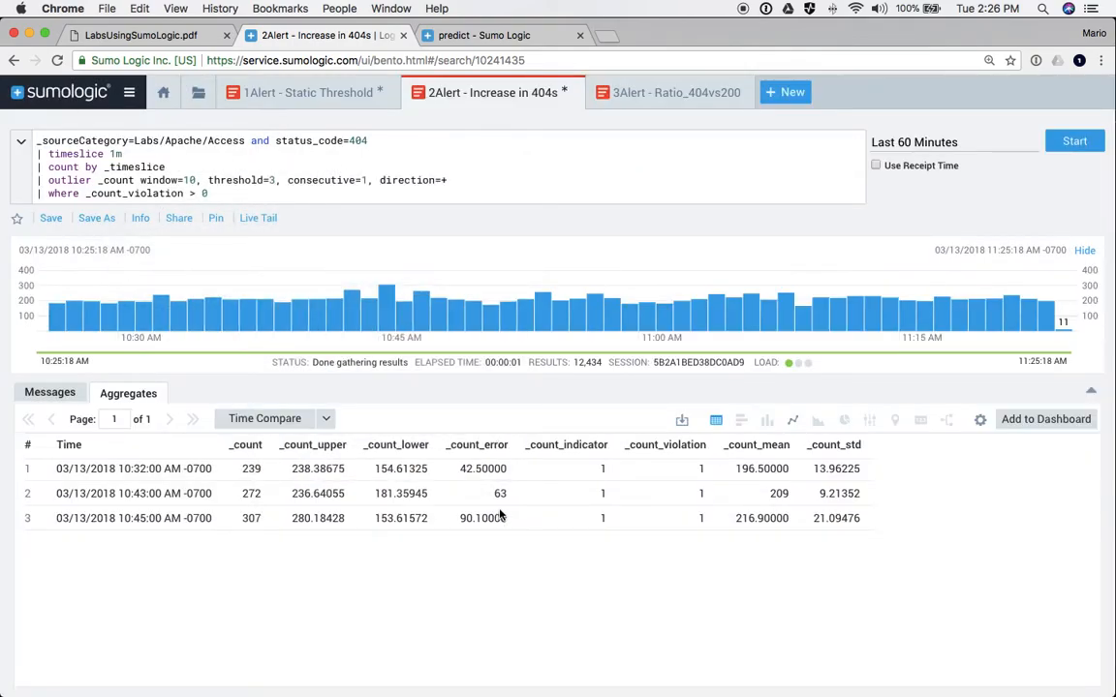
# - Switch to the 3Alert - Ratio_404vs200 search and highlight its outlier operator and 200/404 status codes
pyautogui.click(658, 93)
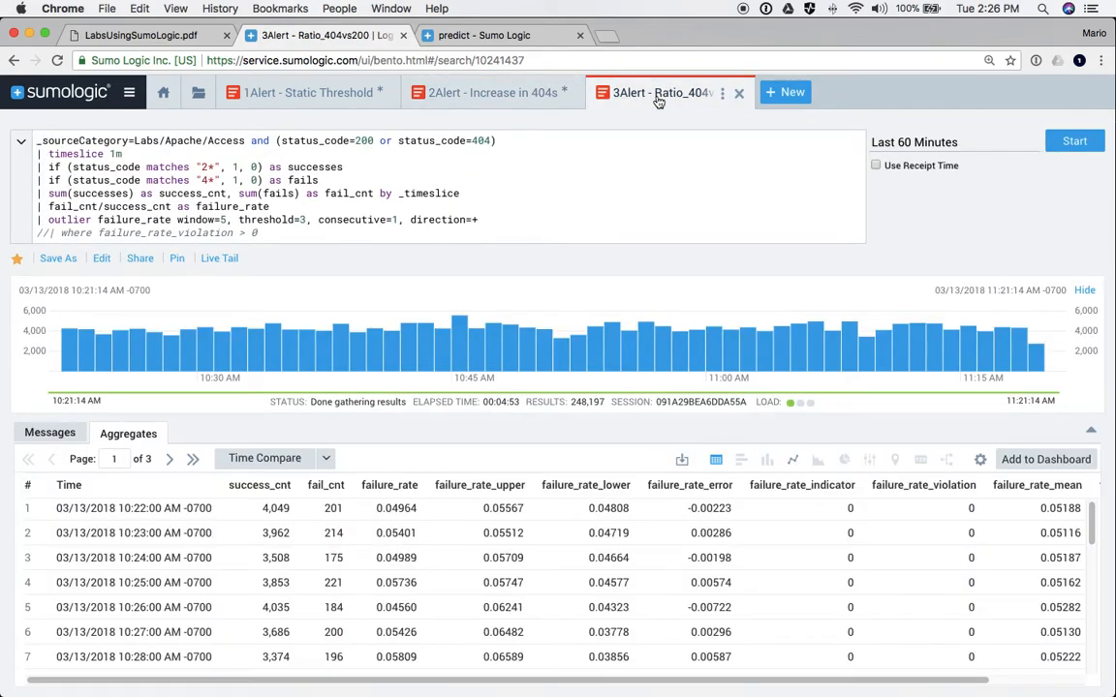
pyautogui.doubleClick(60, 219)
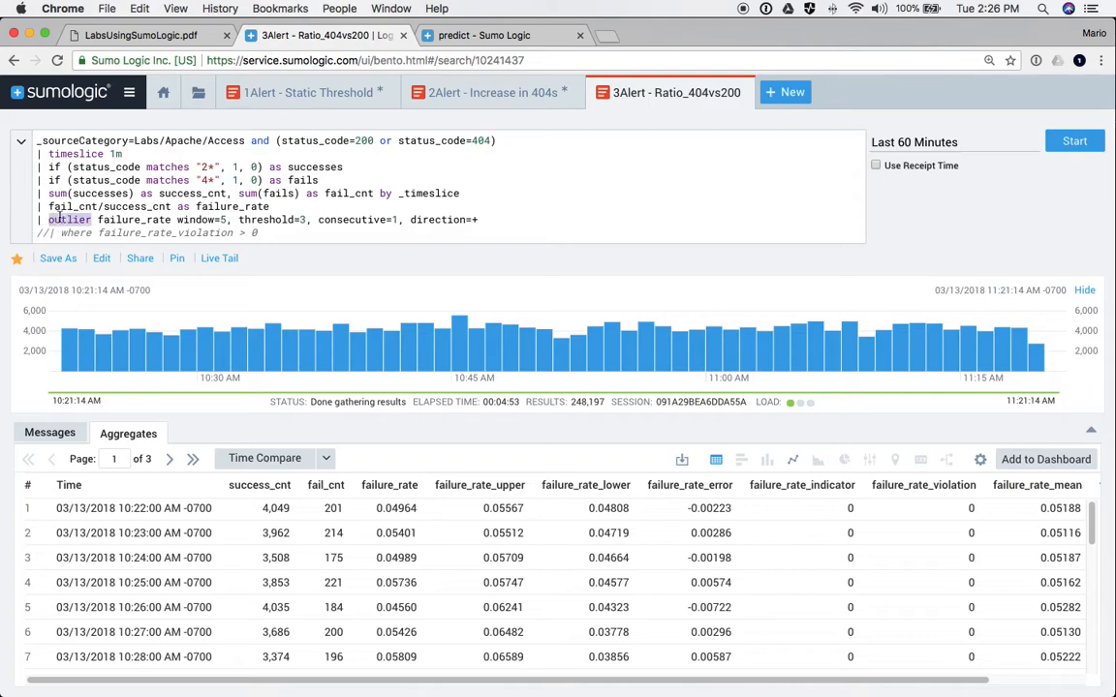
pyautogui.doubleClick(480, 141)
pyautogui.moveTo(490, 140); pyautogui.dragTo(275, 141)
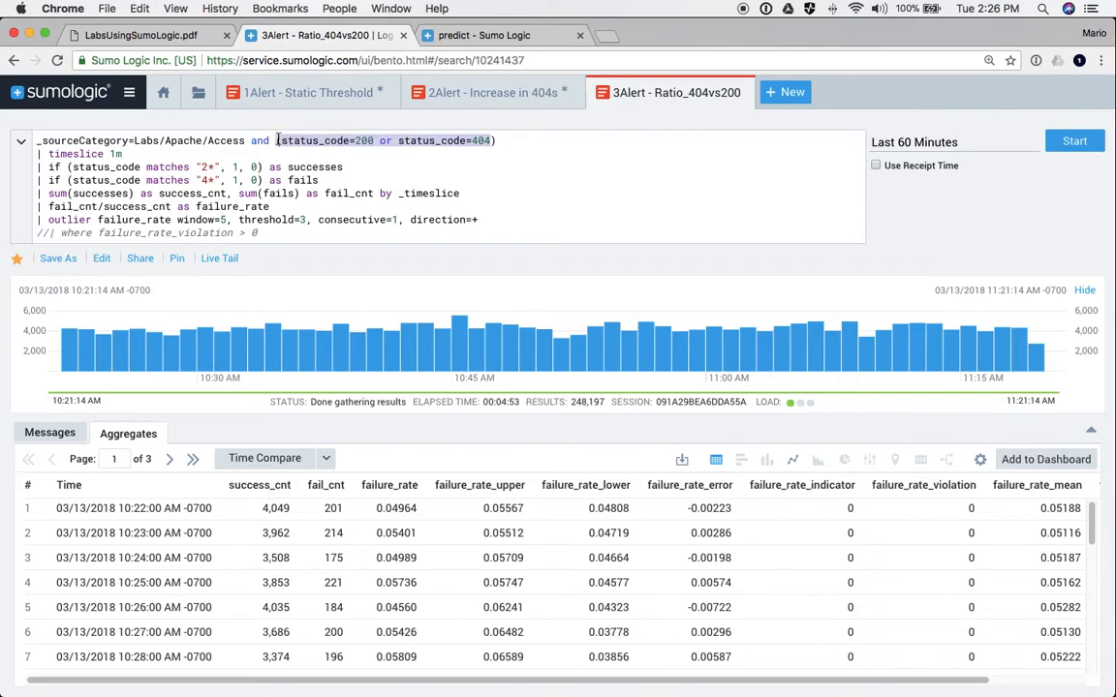
pyautogui.doubleClick(366, 140)
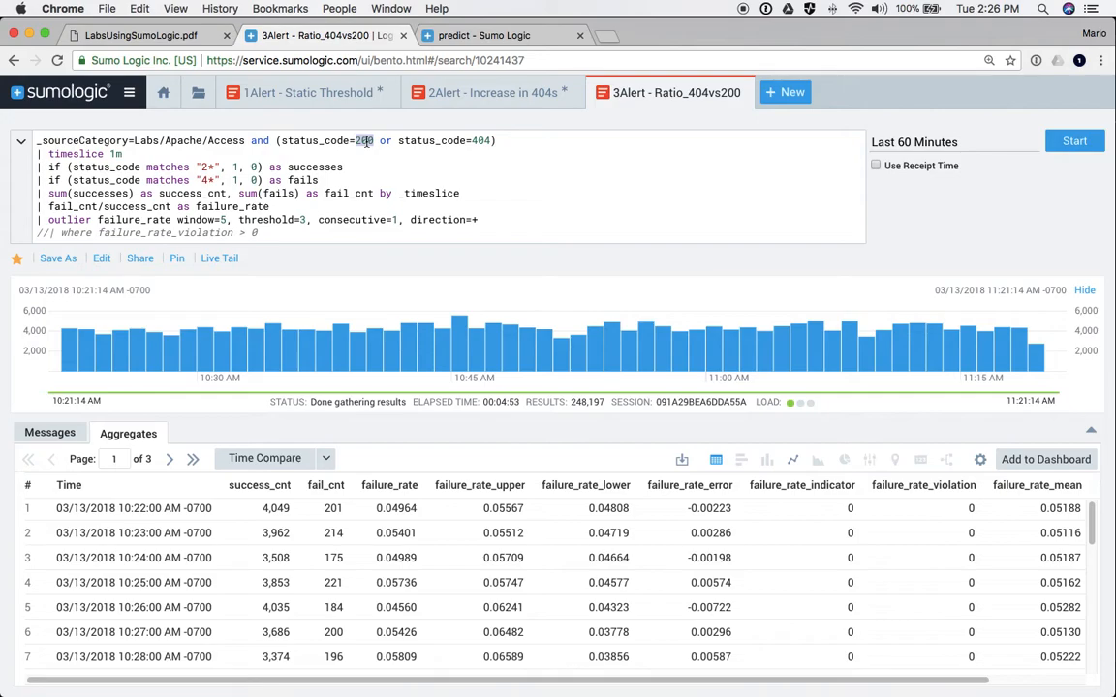
pyautogui.doubleClick(480, 141)
pyautogui.doubleClick(363, 141)
pyautogui.doubleClick(482, 140)
# - Highlight the failure_rate calculation, timeslice 1m line, and successes and fails fields, selecting 'matches'
pyautogui.doubleClick(215, 208)
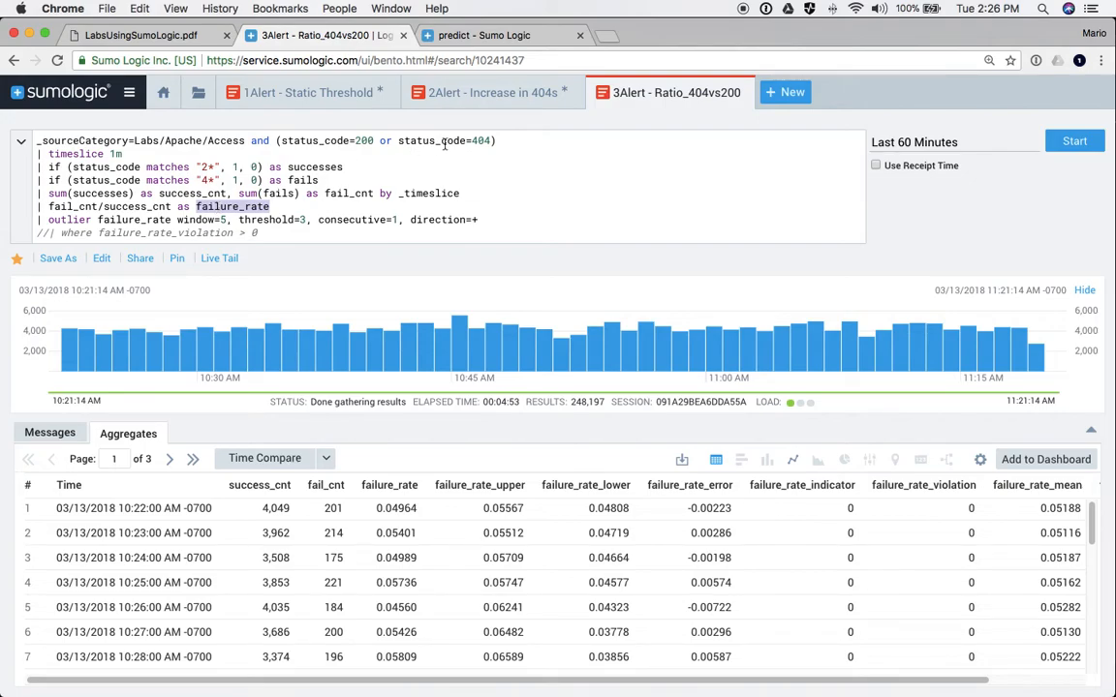
pyautogui.moveTo(491, 140); pyautogui.dragTo(461, 141)
pyautogui.moveTo(361, 140); pyautogui.dragTo(499, 140)
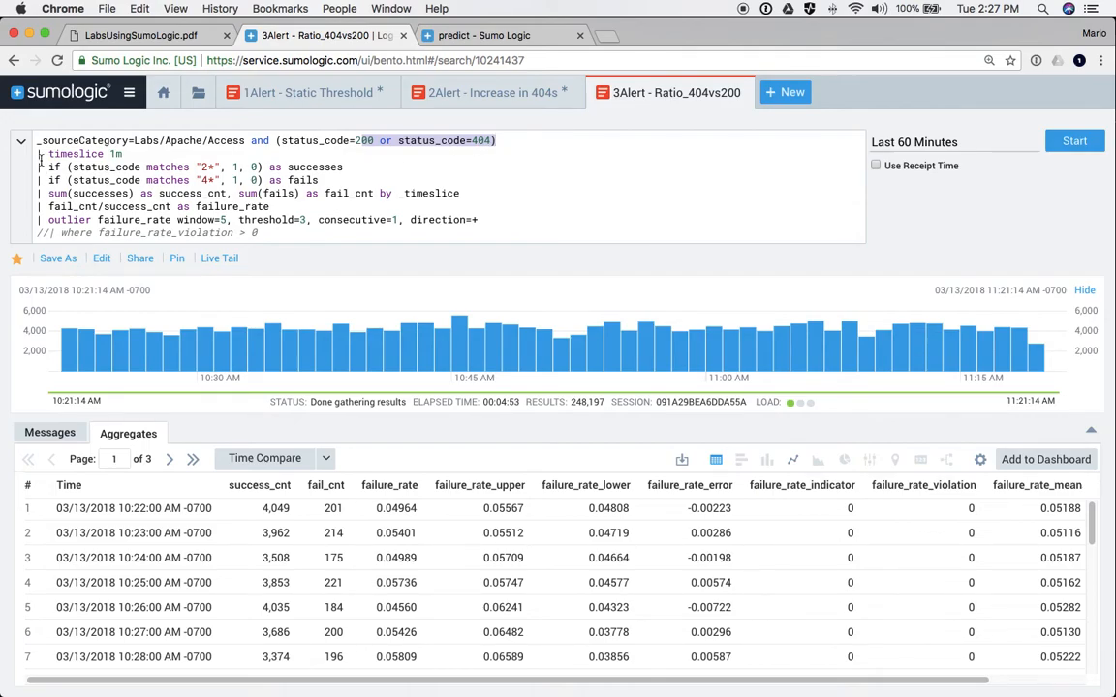
pyautogui.moveTo(35, 153); pyautogui.dragTo(138, 153)
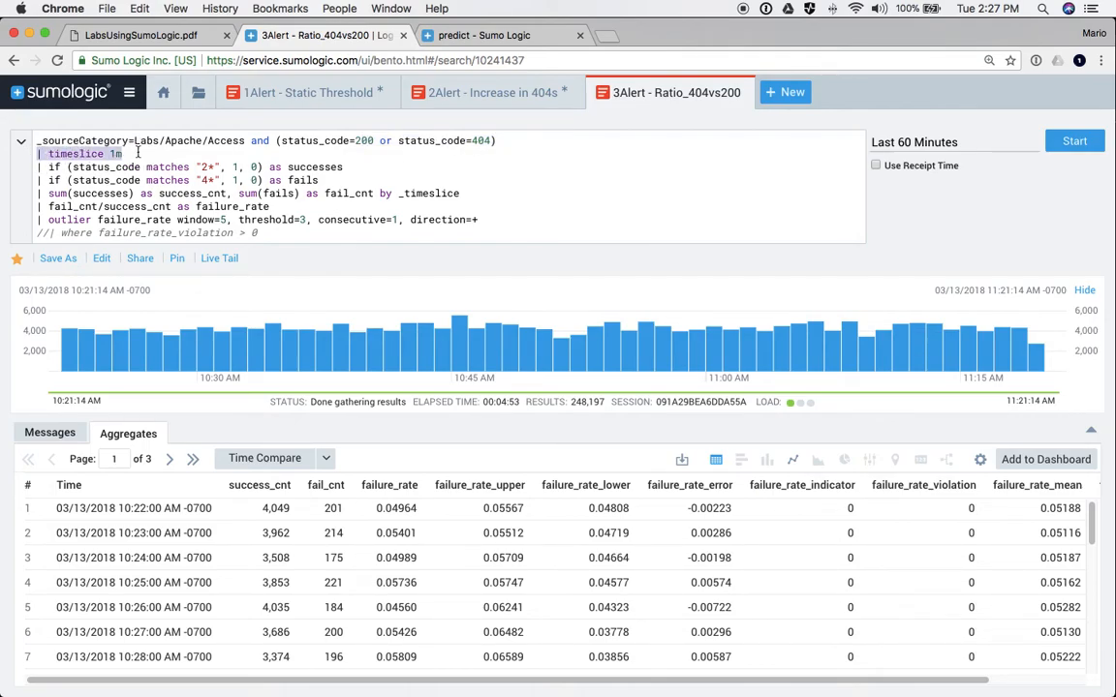
pyautogui.doubleClick(317, 168)
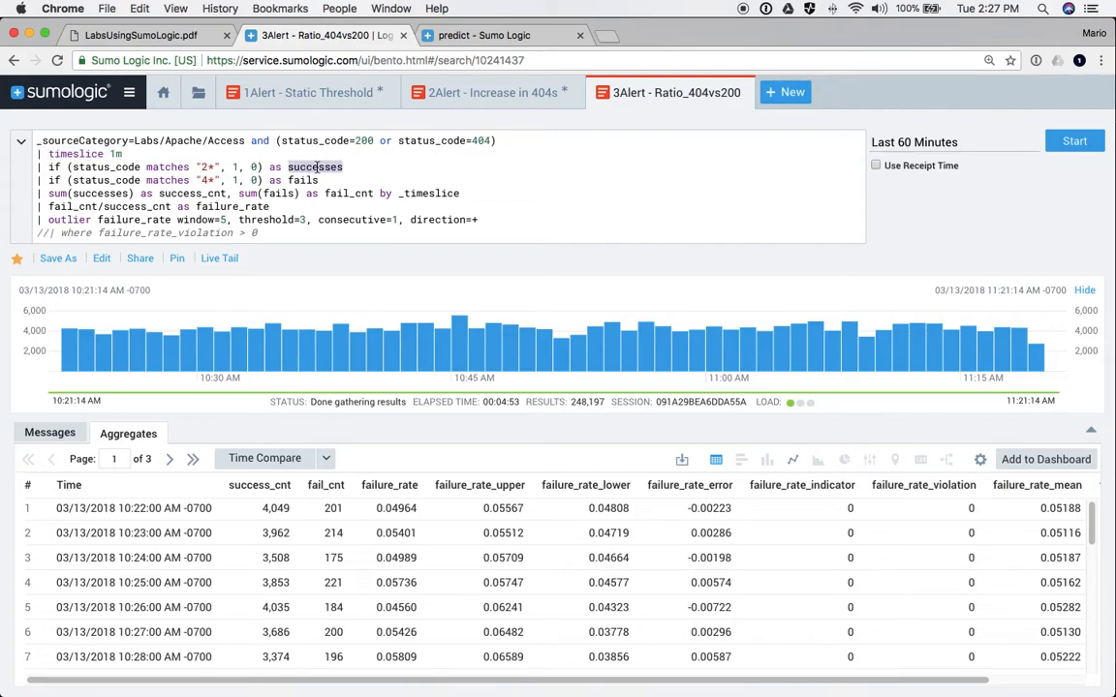
pyautogui.doubleClick(302, 180)
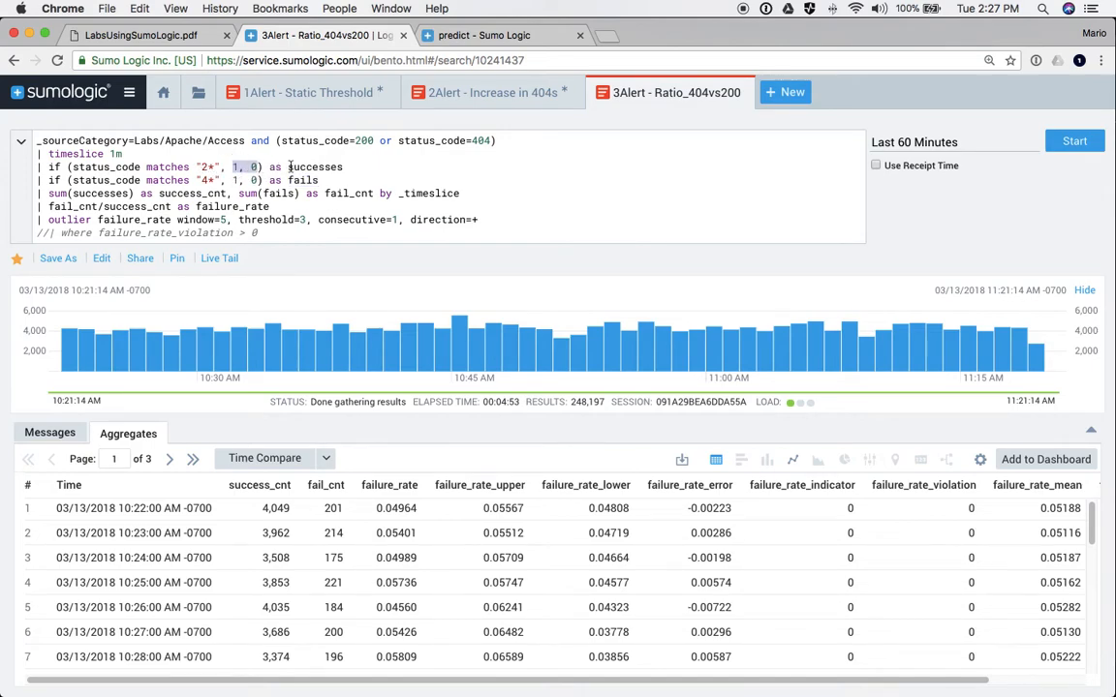
pyautogui.doubleClick(298, 167)
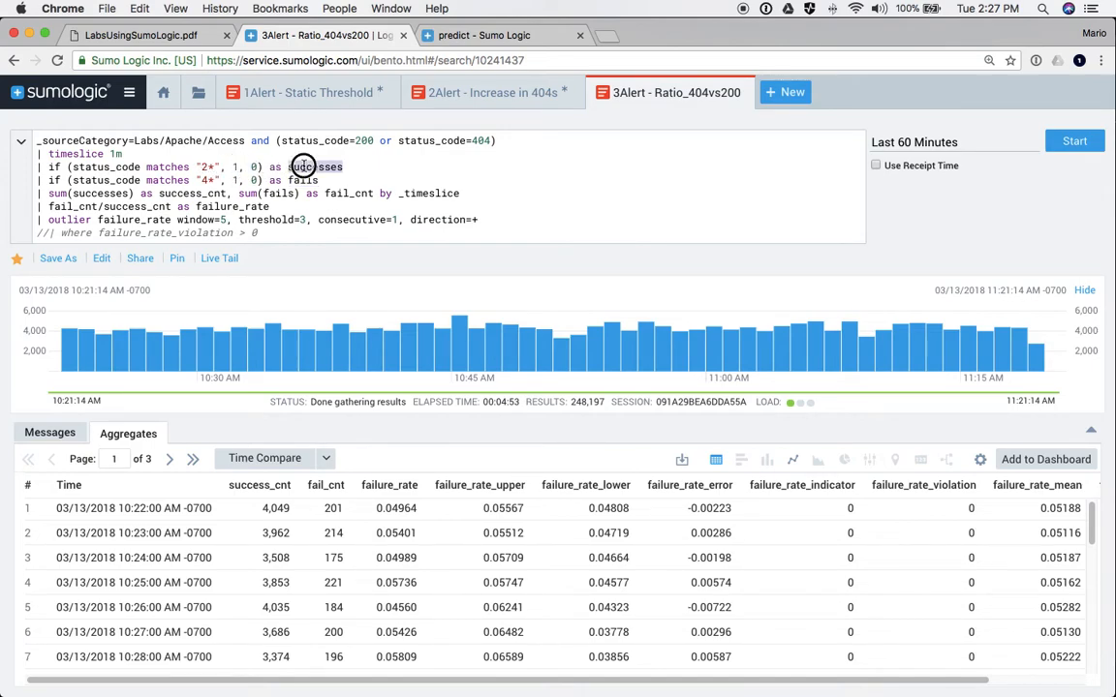
pyautogui.doubleClick(164, 167)
# - Rewrite the successes and fails conditions as status_code=200 and status_code=404 instead of wildcard matches
pyautogui.press('BackSpace')
pyautogui.press('BackSpace')
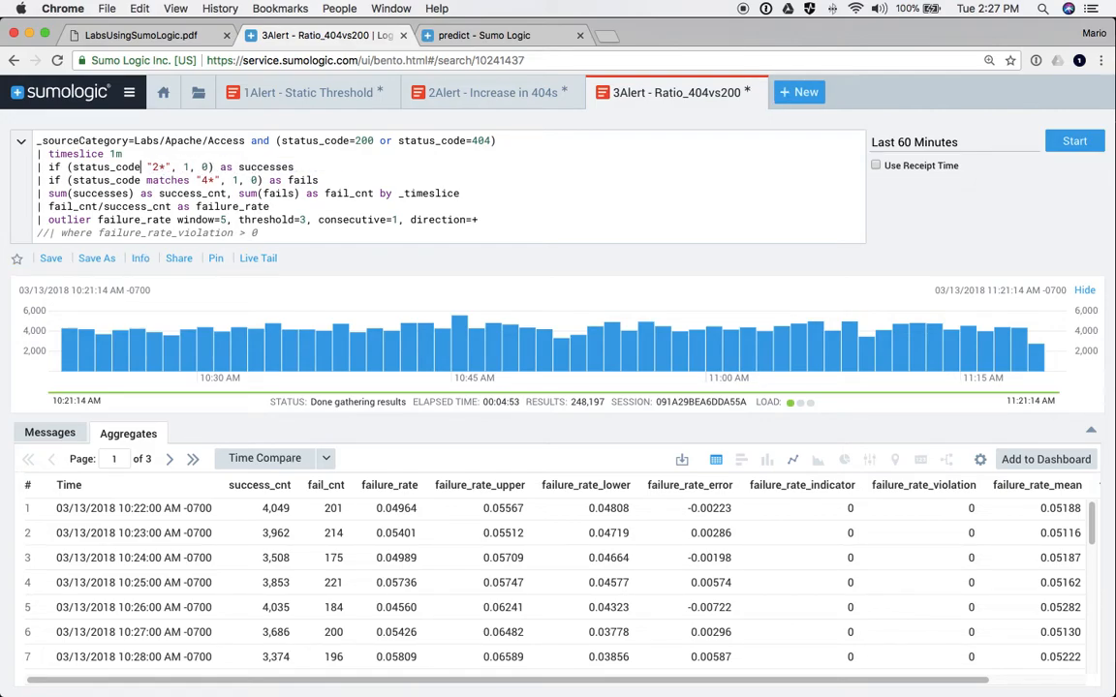
pyautogui.write('=')
pyautogui.press('BackSpace')
pyautogui.press('BackSpace')
pyautogui.write('00')
pyautogui.press('Down')
pyautogui.press('Right')
pyautogui.press('Right')
pyautogui.press('Right')
pyautogui.press('Right')
pyautogui.press('BackSpace')
pyautogui.press('BackSpace')
pyautogui.press('BackSpace')
pyautogui.press('BackSpace')
pyautogui.press('BackSpace')
pyautogui.press('BackSpace')
pyautogui.press('BackSpace')
pyautogui.press('BackSpace')
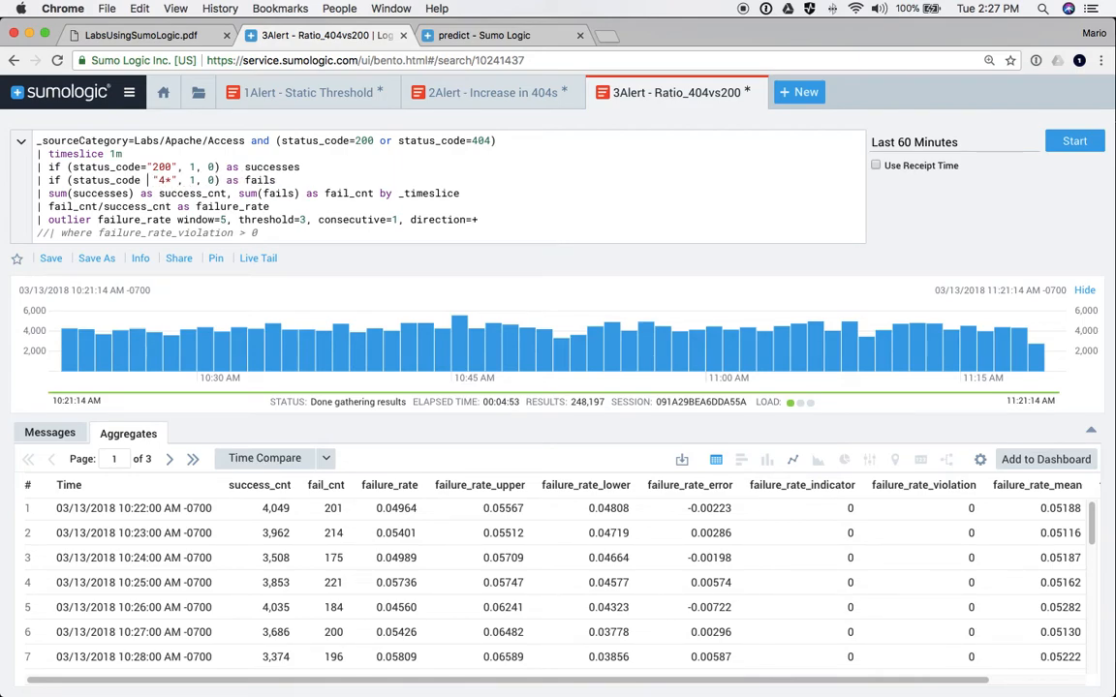
pyautogui.press('BackSpace')
pyautogui.write('=')
pyautogui.press('BackSpace')
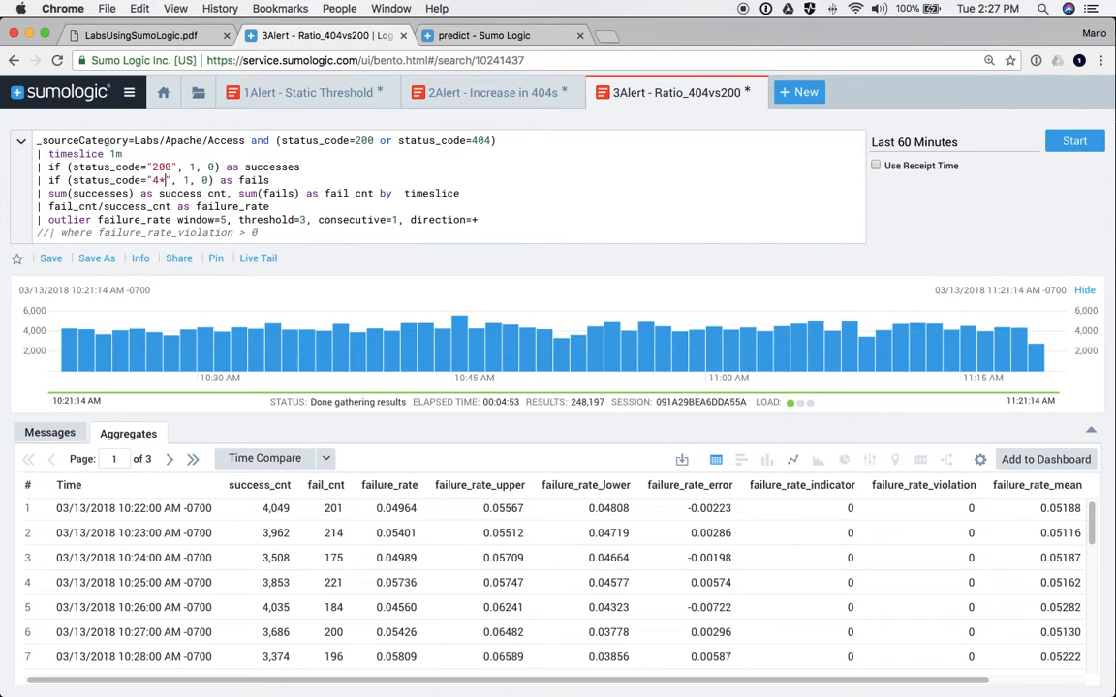
pyautogui.press('BackSpace')
pyautogui.write('04')
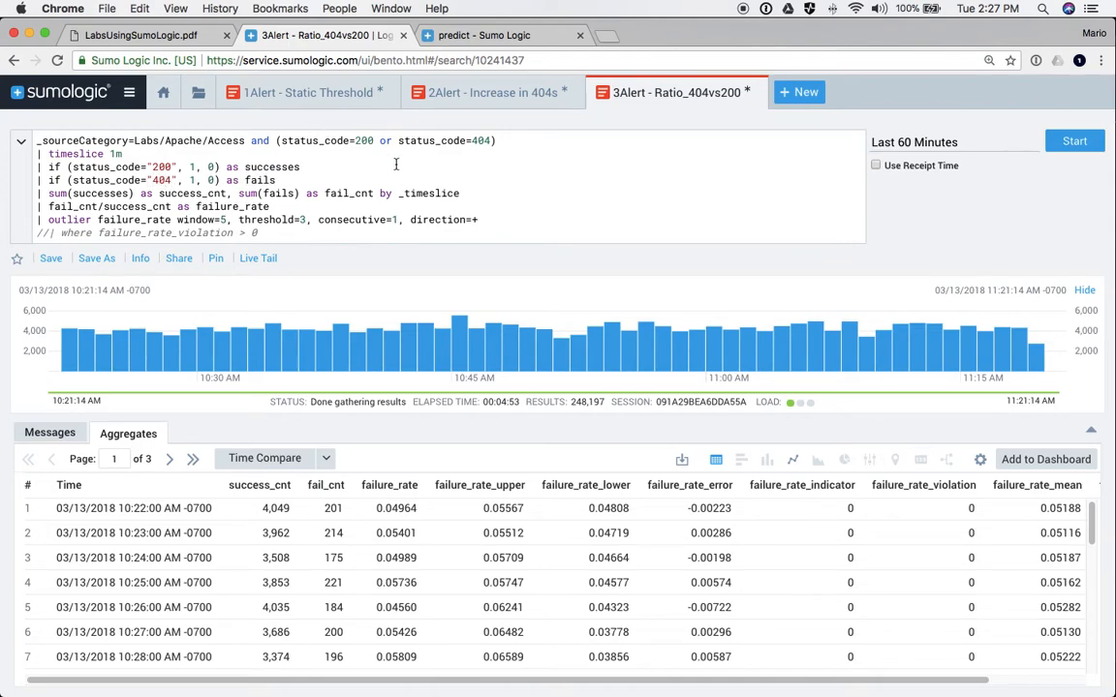
# - Walk through the status filter, the successes and fails lines, and the summing line with fail_cnt
pyautogui.doubleClick(481, 141)
pyautogui.click(276, 141)
pyautogui.moveTo(276, 141); pyautogui.dragTo(507, 139)
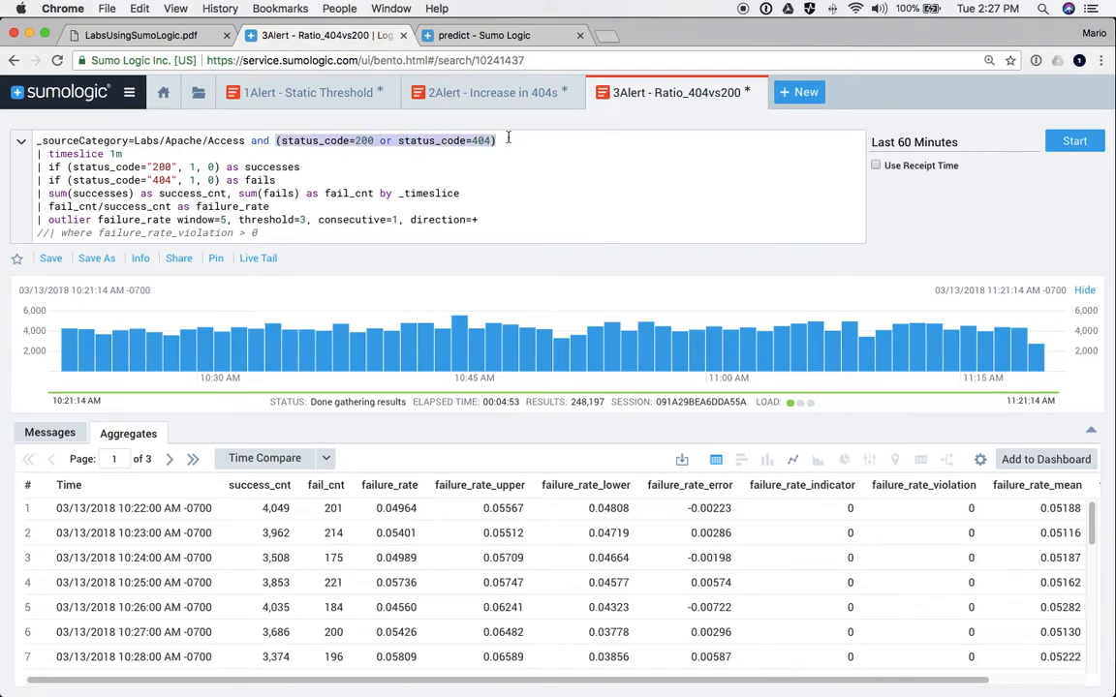
pyautogui.click(97, 167)
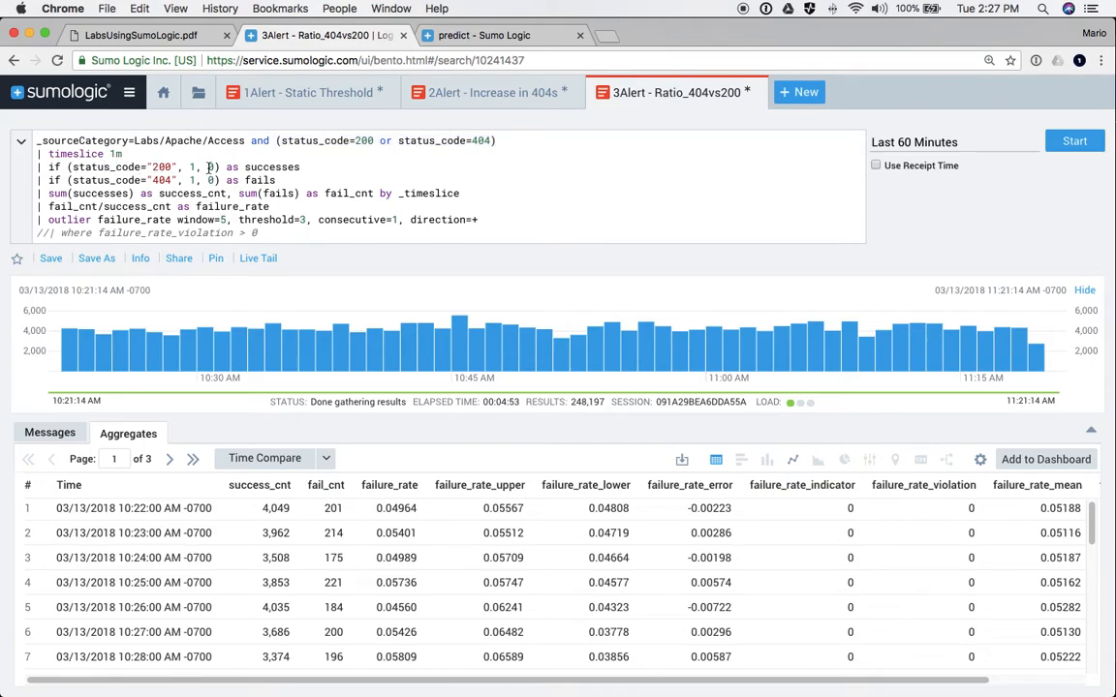
pyautogui.moveTo(190, 166); pyautogui.dragTo(209, 167)
pyautogui.moveTo(301, 167); pyautogui.dragTo(49, 167)
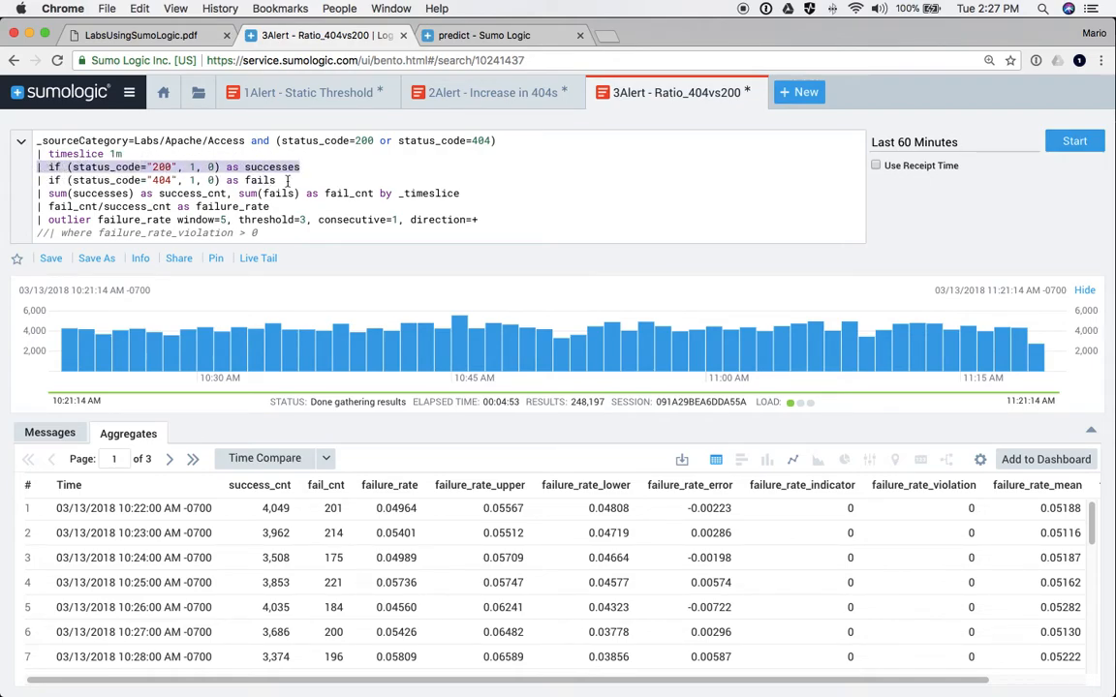
pyautogui.moveTo(277, 180); pyautogui.dragTo(458, 193)
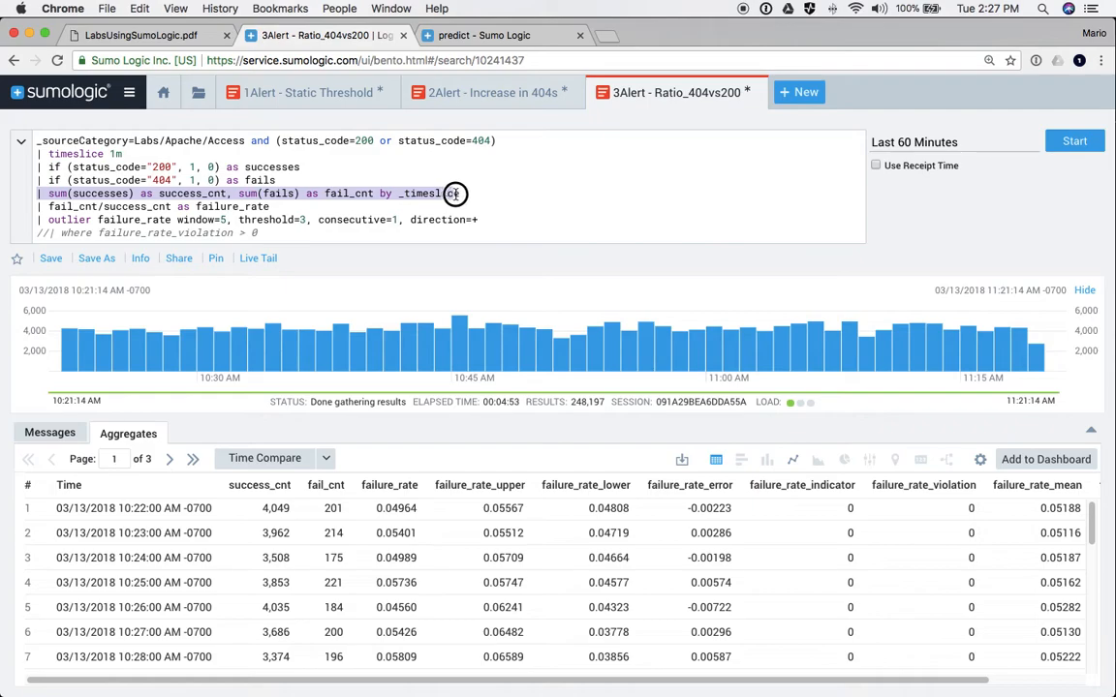
pyautogui.doubleClick(111, 194)
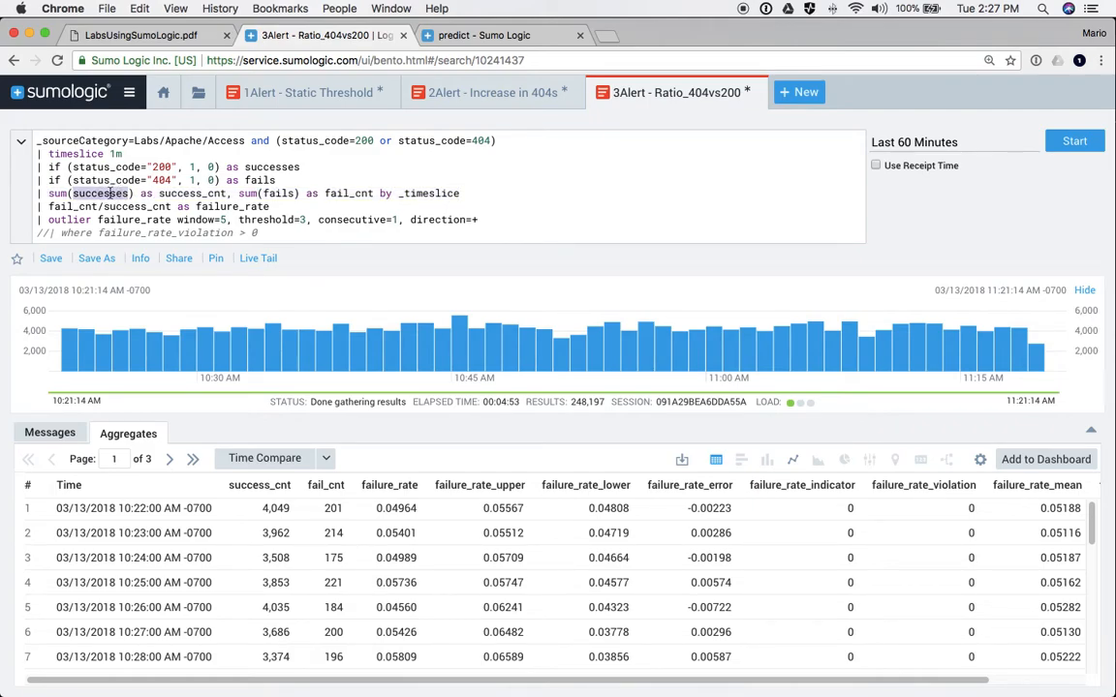
pyautogui.tripleClick(191, 193)
pyautogui.click(191, 194)
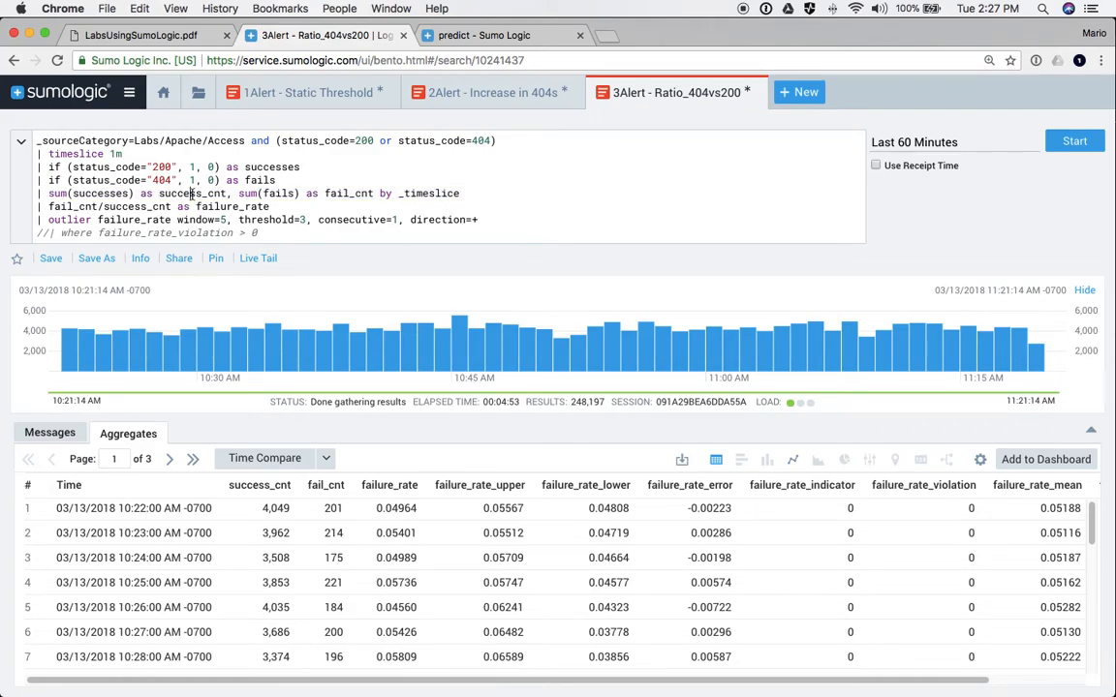
pyautogui.doubleClick(349, 193)
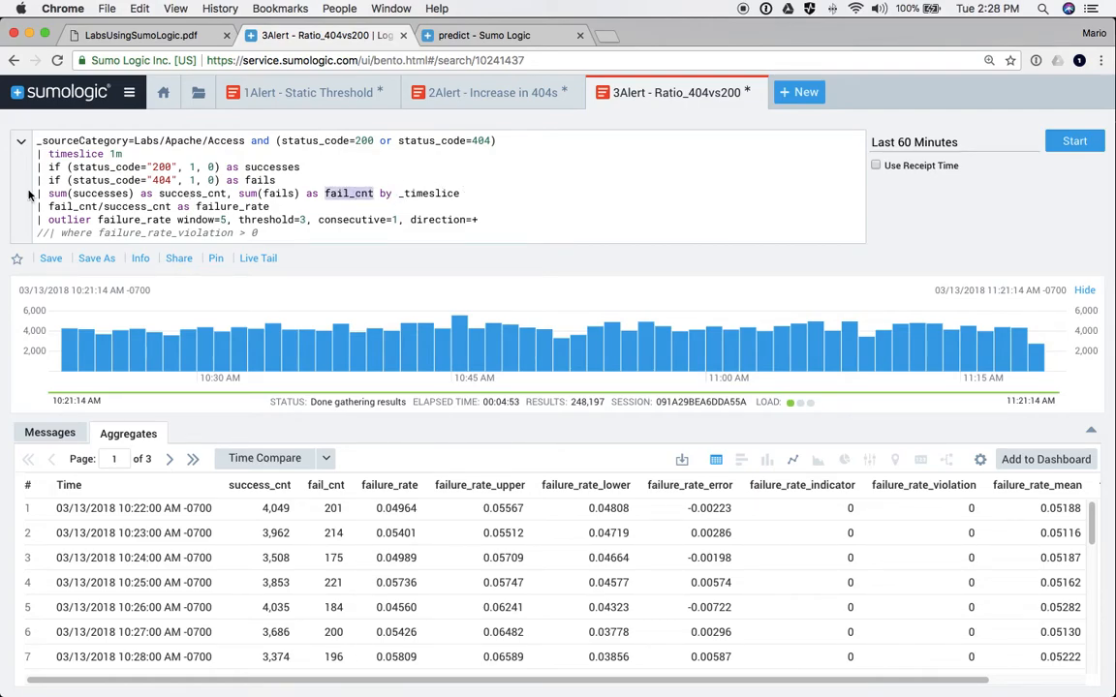
# - Highlight the fail_cnt / success_cnt ratio producing failure_rate and the outlier operator applied to it
pyautogui.doubleClick(74, 206)
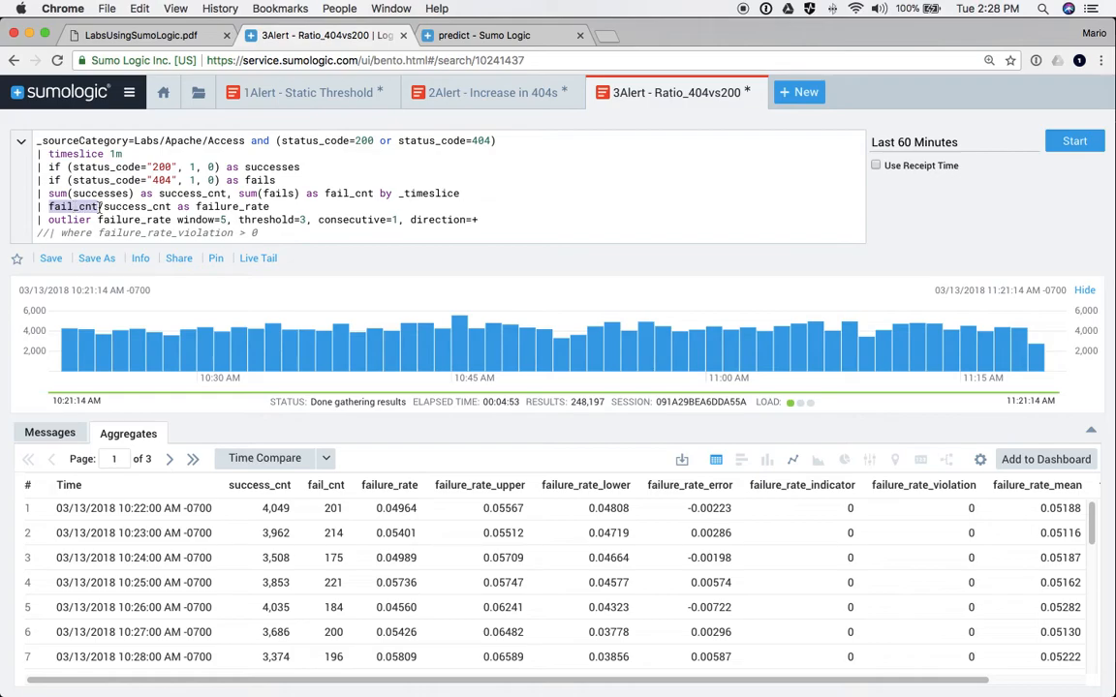
pyautogui.doubleClick(131, 207)
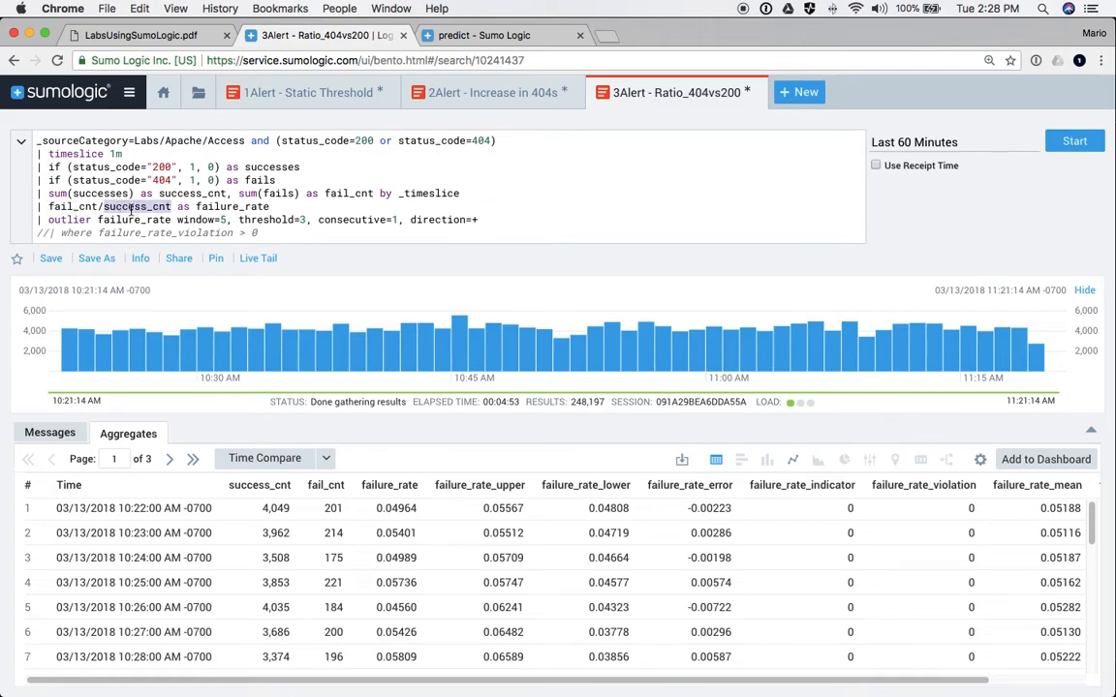
pyautogui.doubleClick(221, 207)
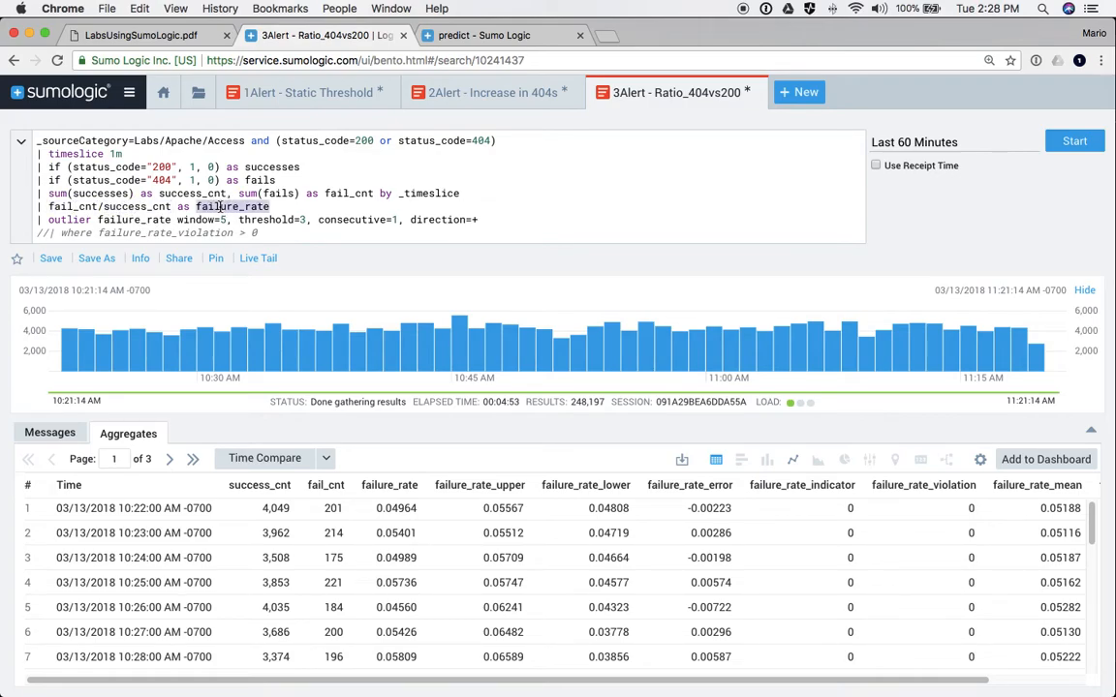
pyautogui.doubleClick(61, 220)
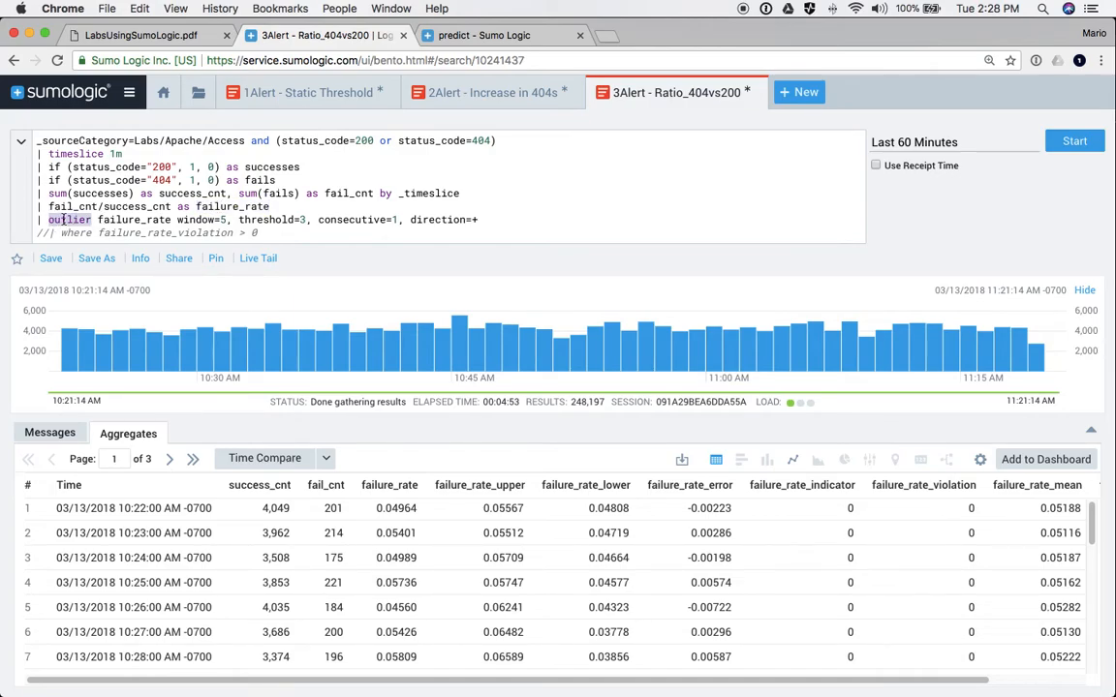
pyautogui.doubleClick(134, 220)
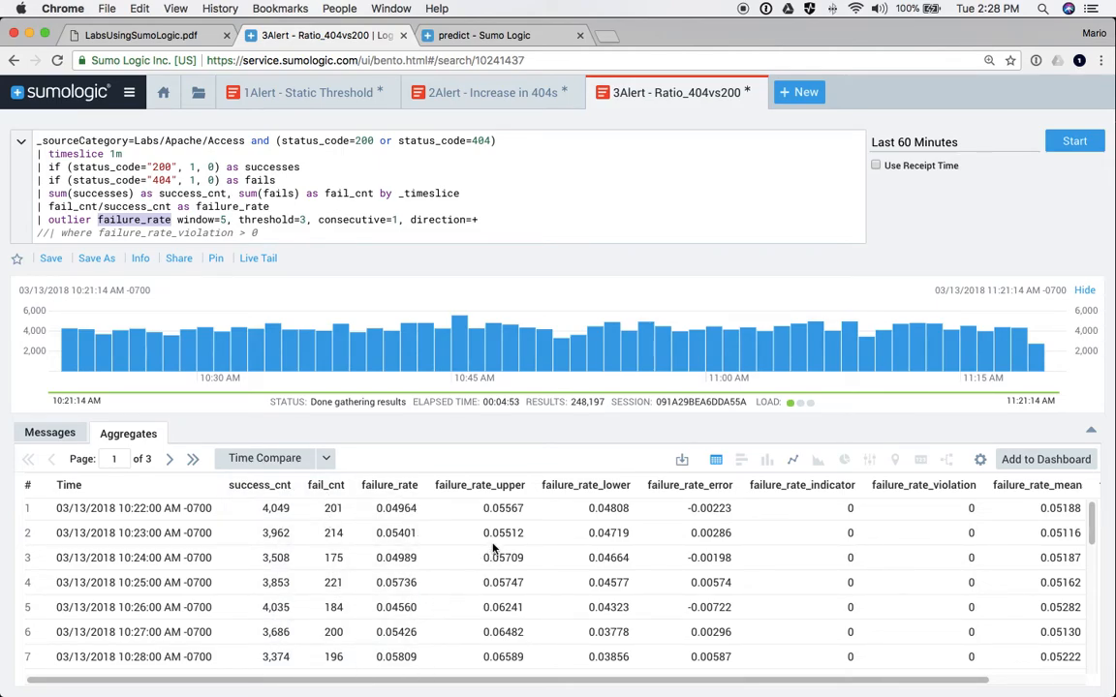
# - Scroll the Aggregates table and display the failure_rate results as a line chart
pyautogui.hscroll(3, 756, 514)
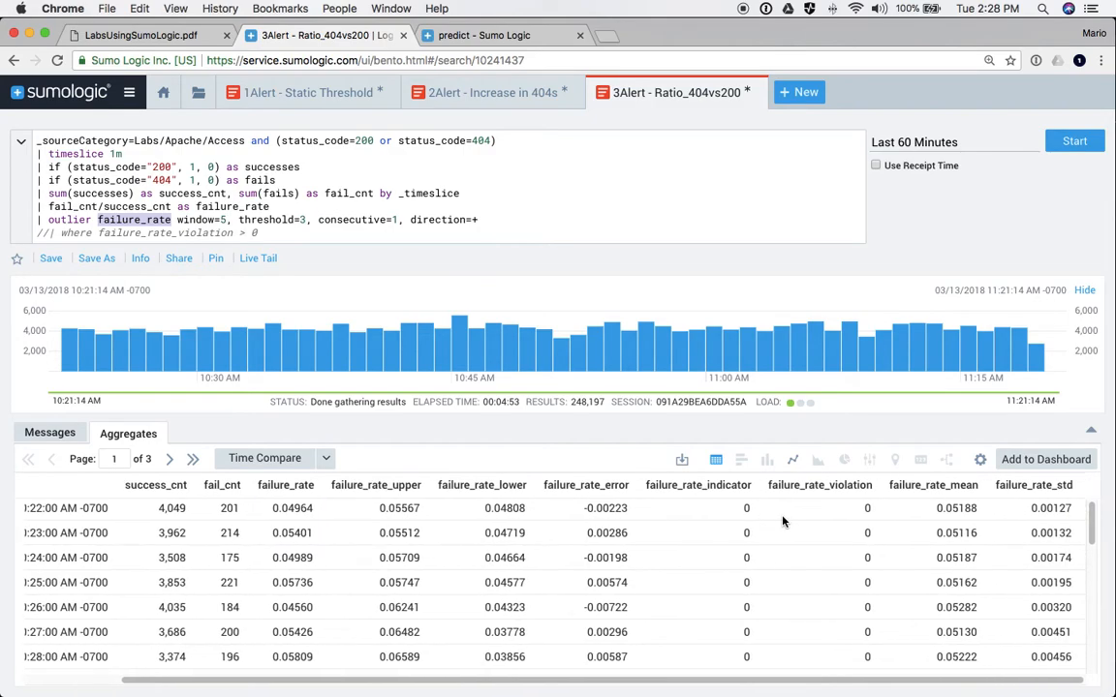
pyautogui.hscroll(-2, 630, 523)
pyautogui.hscroll(-2, 577, 525)
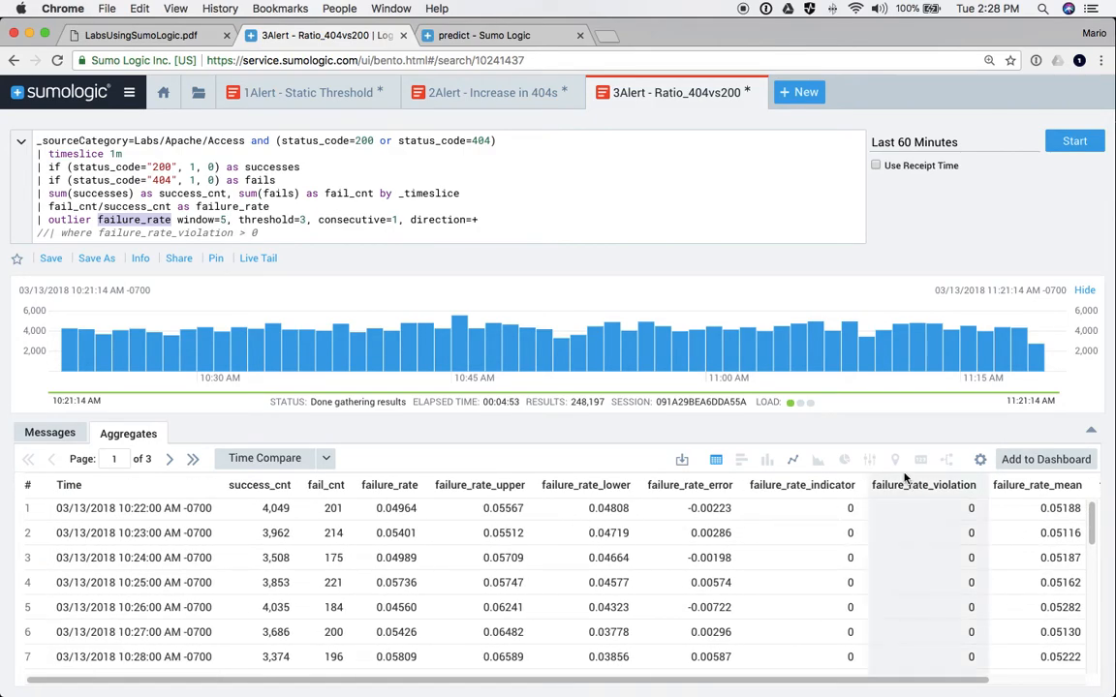
pyautogui.click(793, 460)
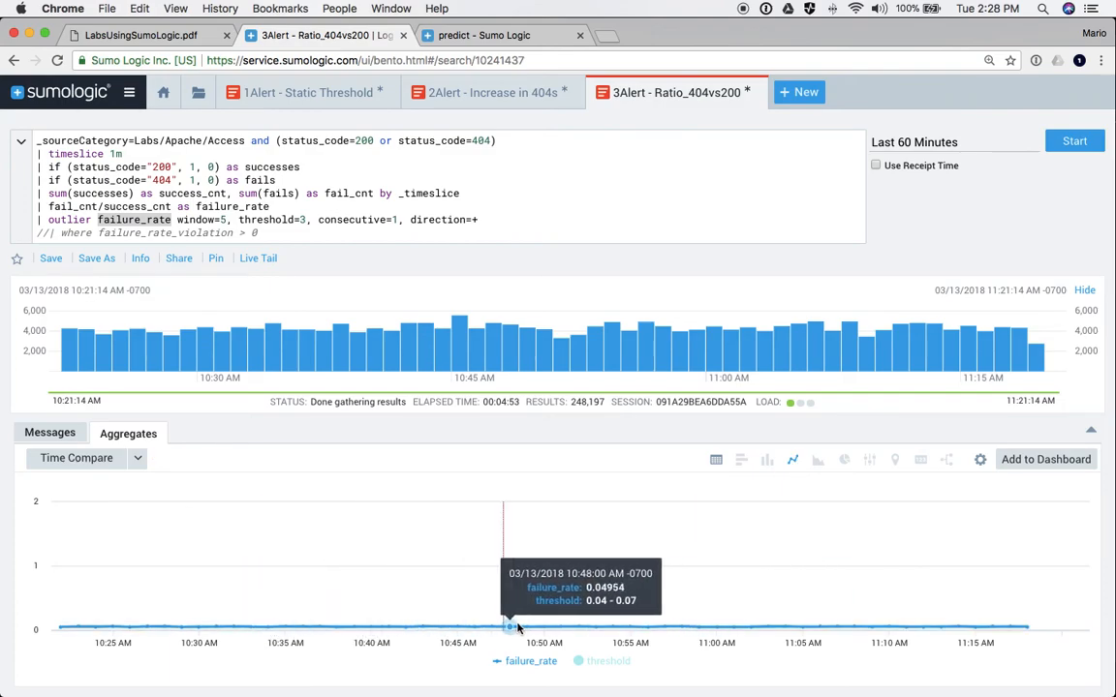
# - Rerun the outlier search over the Last 6 Hours
pyautogui.click(920, 142)
pyautogui.click(783, 280)
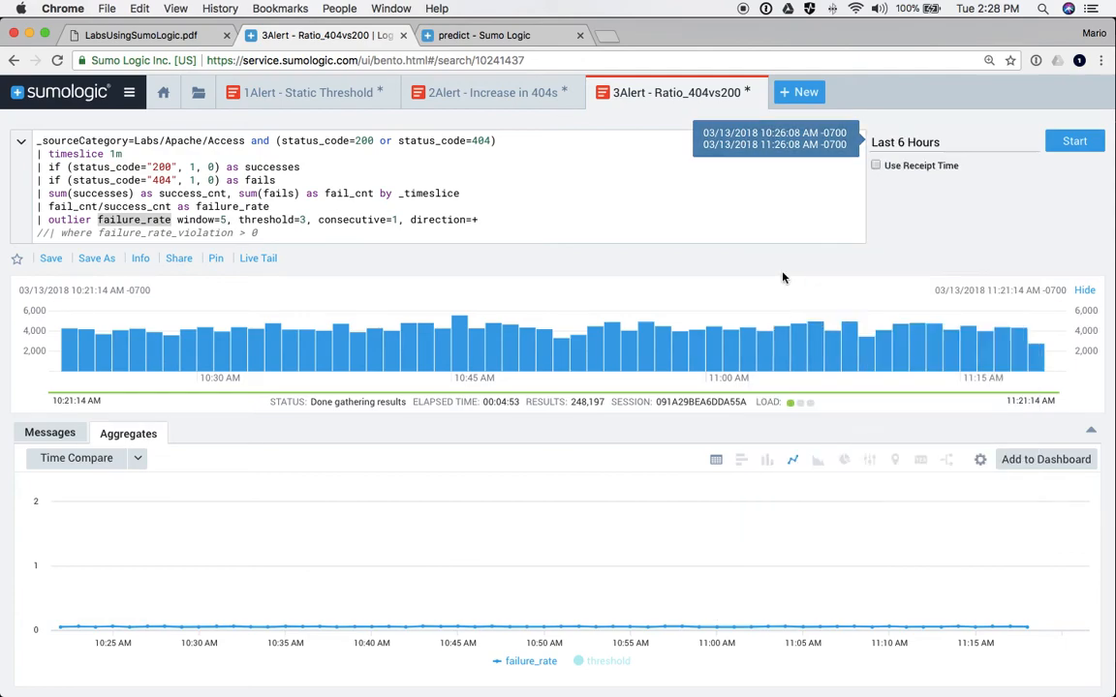
pyautogui.click(1072, 142)
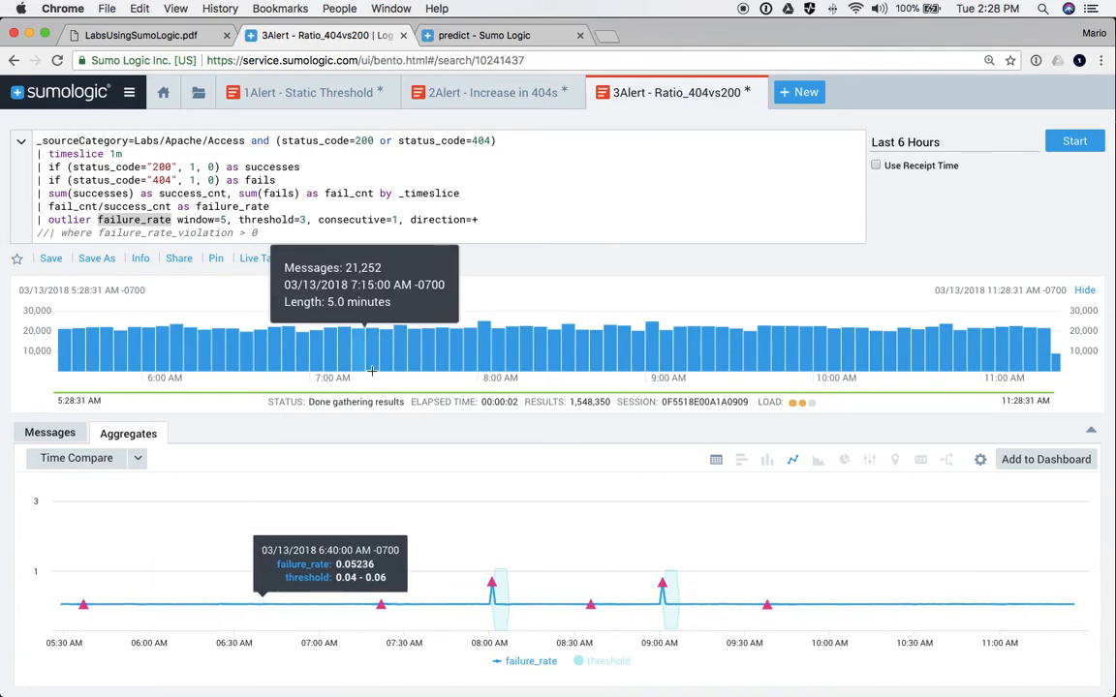
# - Highlight the 404 and 200 status codes in the query's status filter
pyautogui.doubleClick(482, 140)
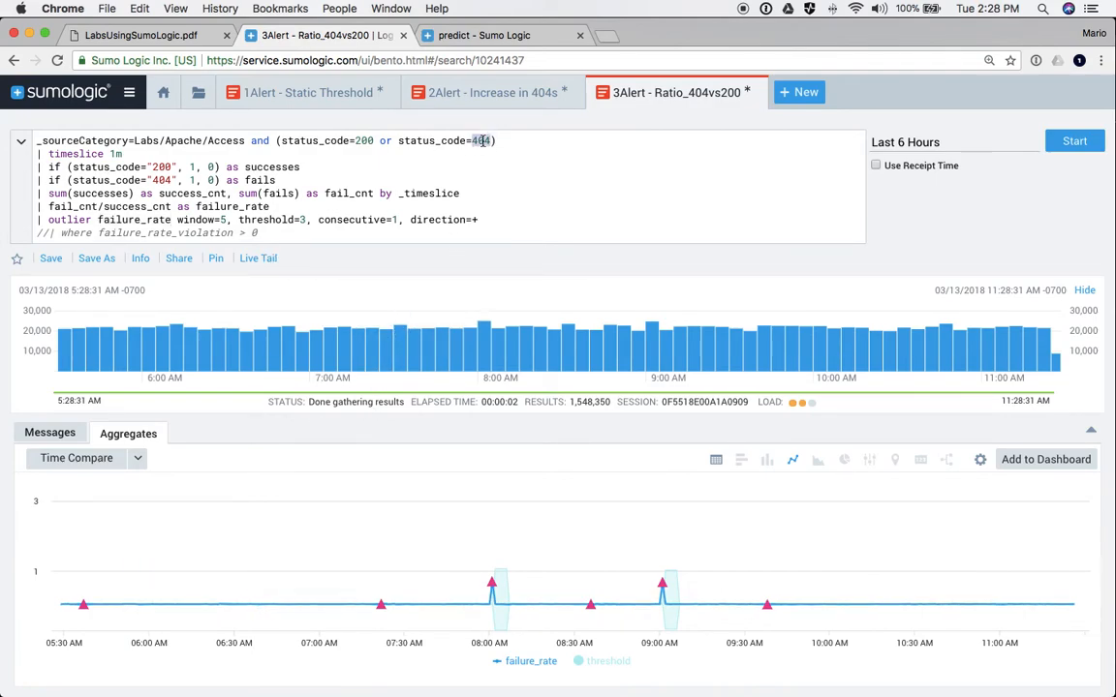
pyautogui.doubleClick(365, 140)
pyautogui.doubleClick(483, 141)
pyautogui.doubleClick(365, 140)
# - Switch the results back to a table and scroll through the failure_rate columns
pyautogui.click(715, 461)
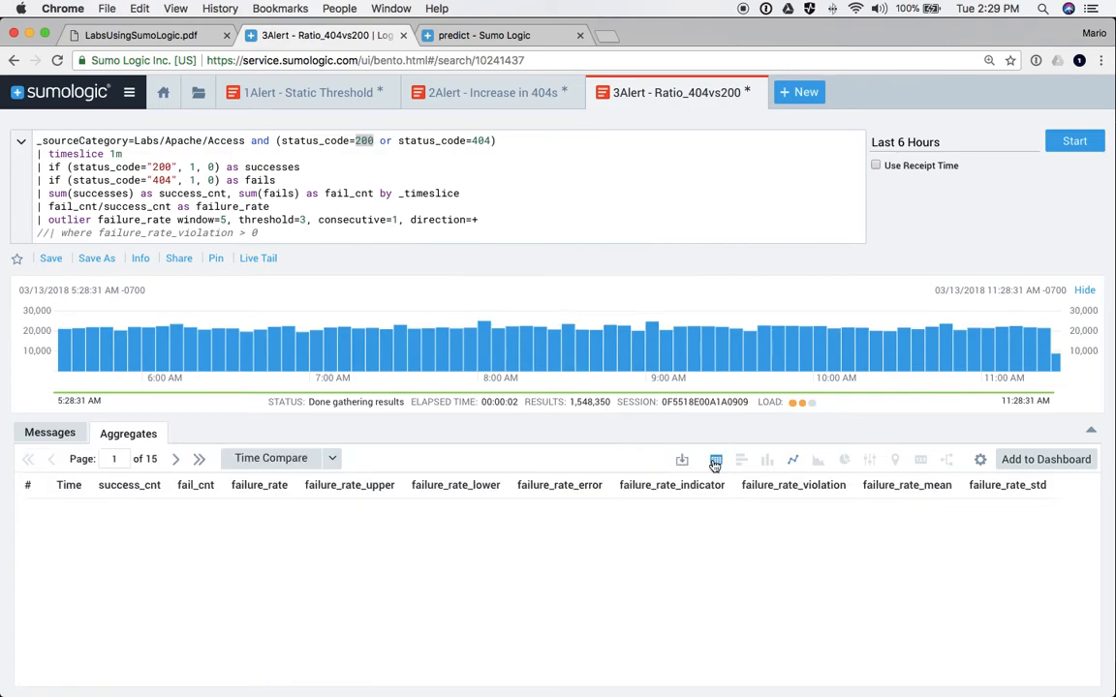
pyautogui.hscroll(2, 853, 542)
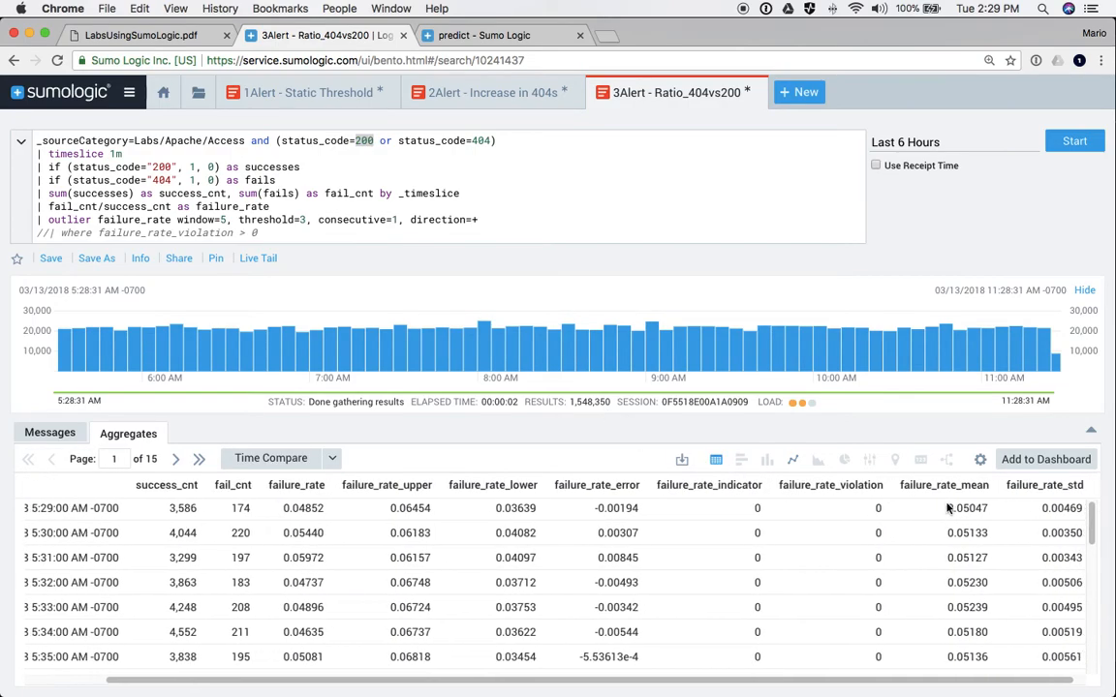
pyautogui.scroll(-5, 840, 550)
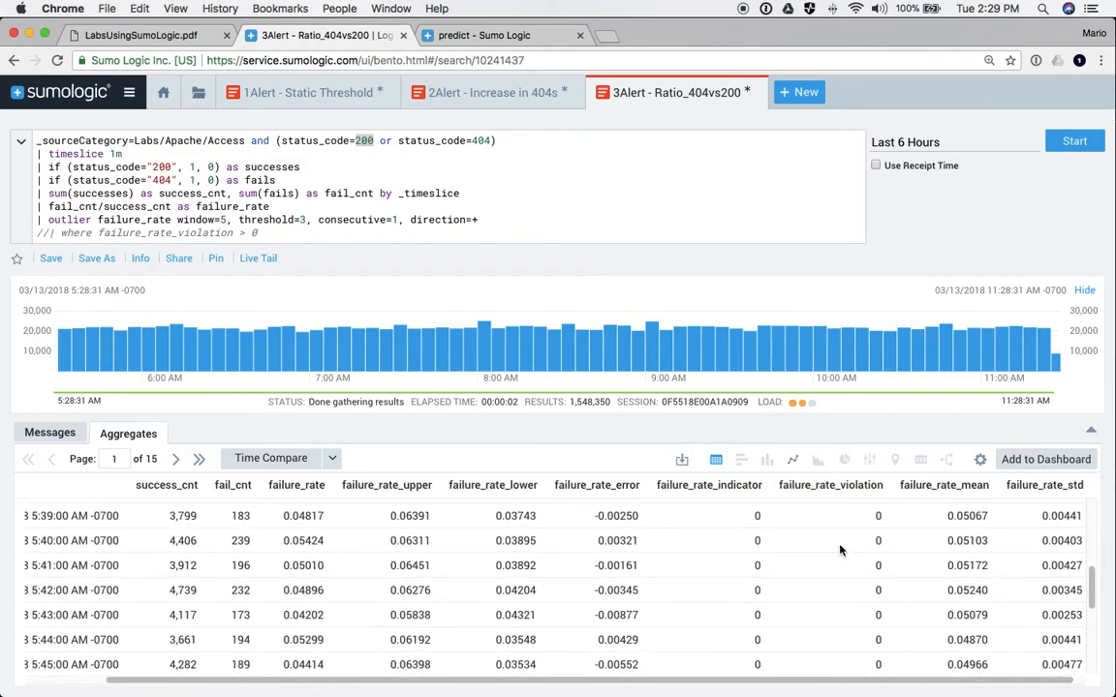
pyautogui.scroll(2, 840, 550)
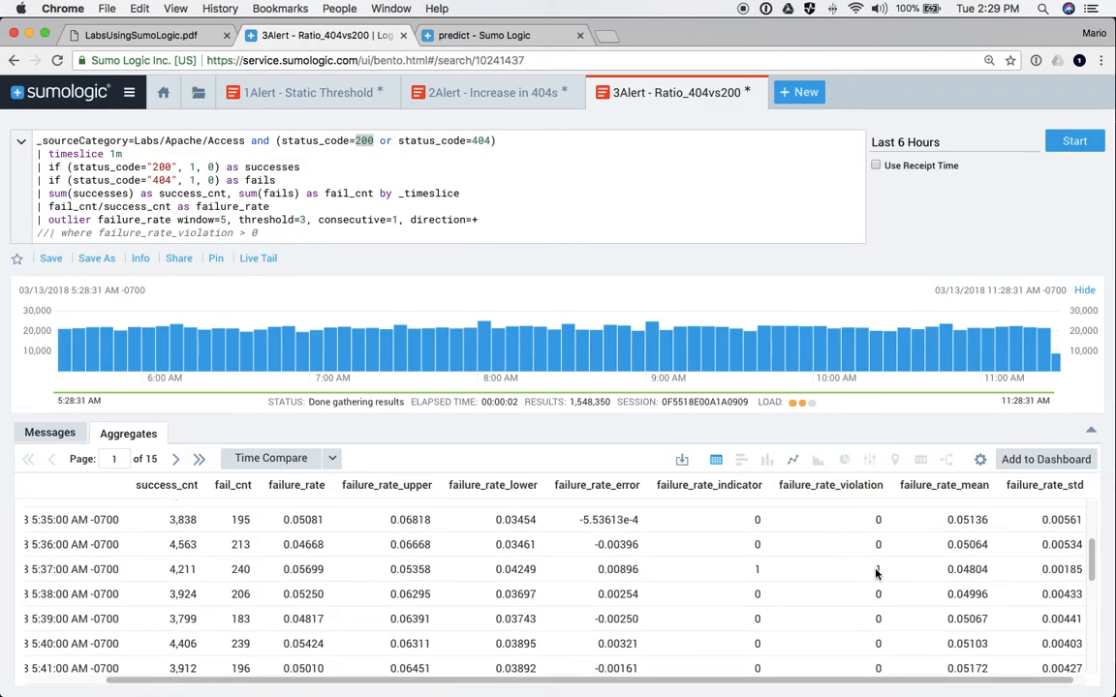
# - Uncomment the where failure_rate_violation > 0 line and rerun the search
pyautogui.click(49, 232)
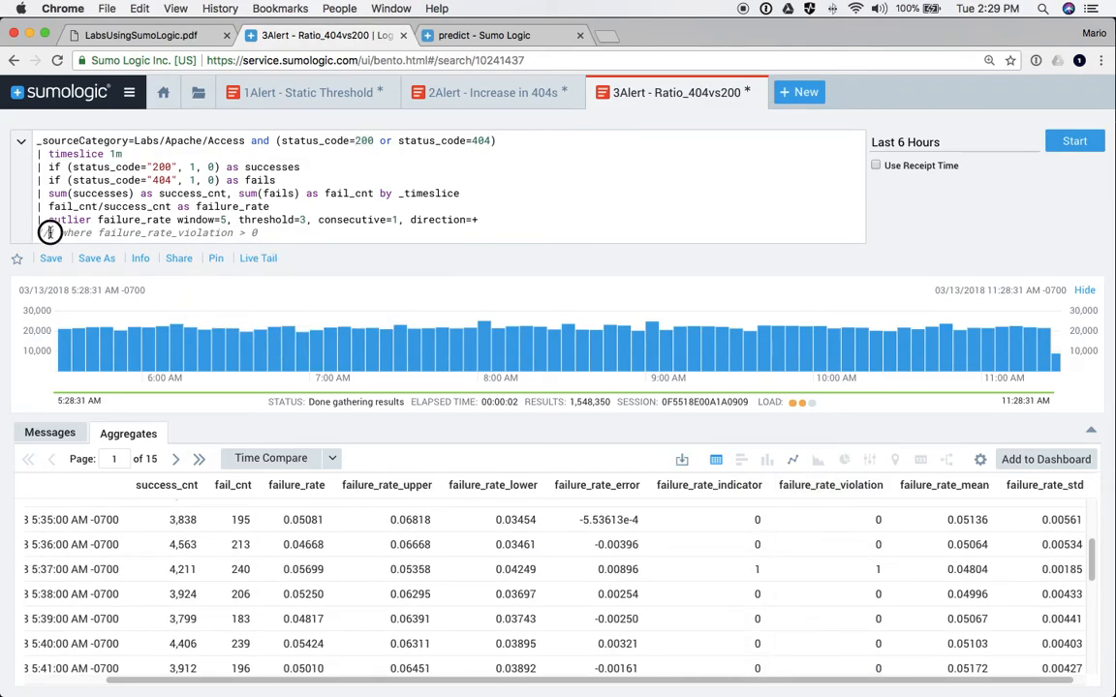
pyautogui.press('BackSpace')
pyautogui.press('BackSpace')
pyautogui.press('Return')
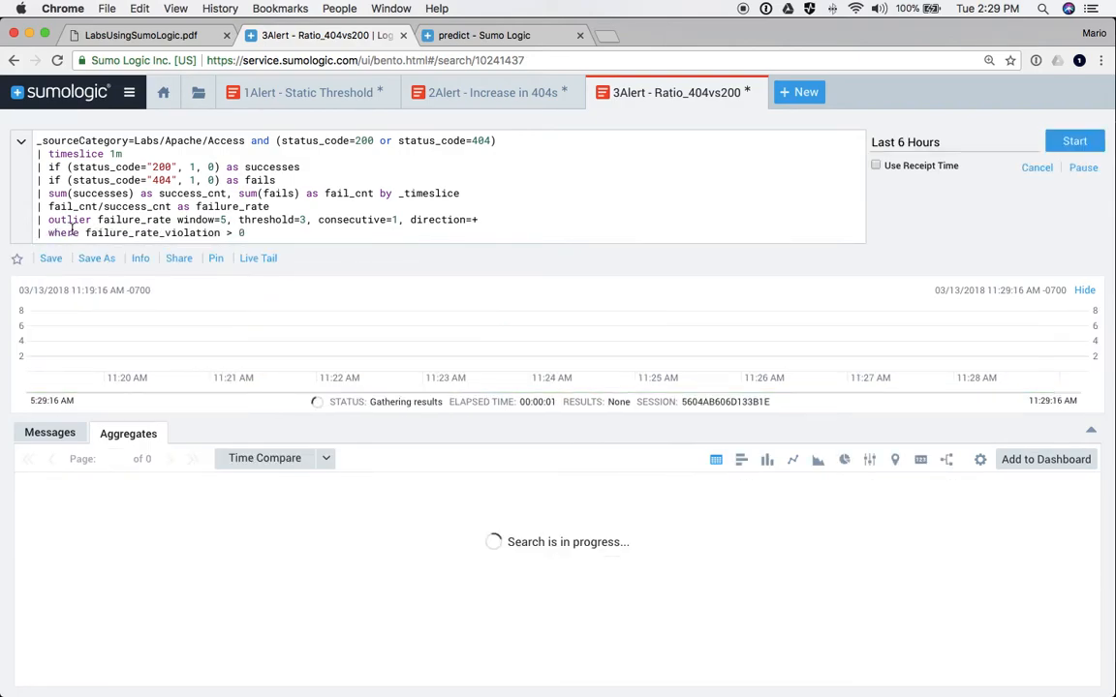
# - Save the search as a scheduled search running every hour over the last 60 minutes
pyautogui.click(96, 259)
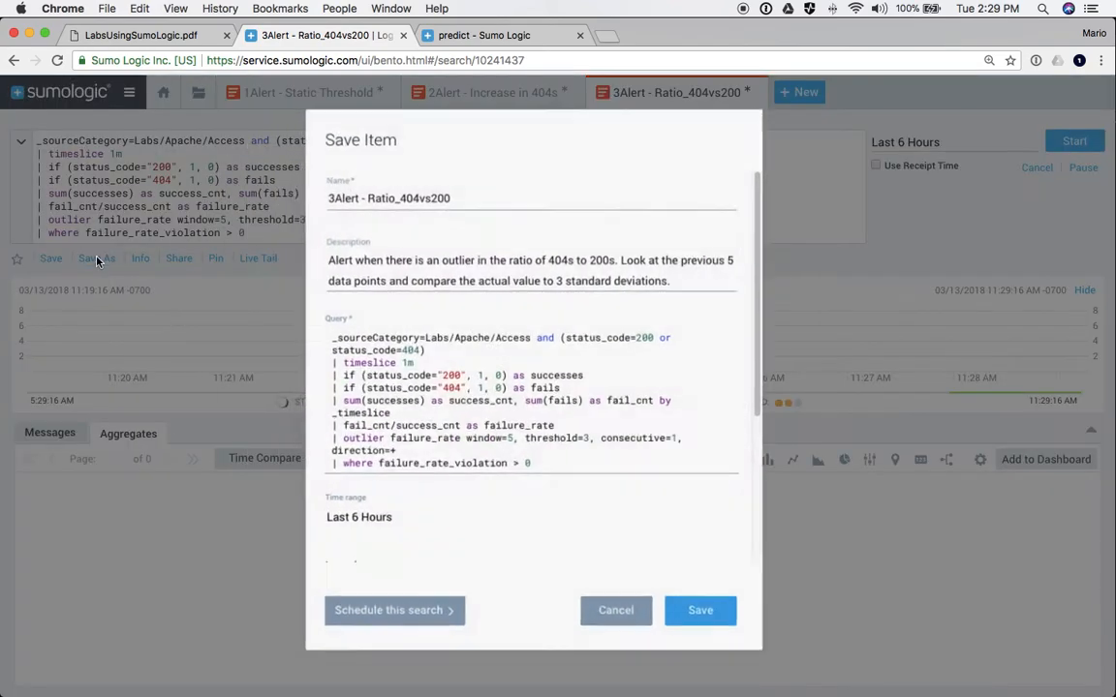
pyautogui.click(405, 629)
pyautogui.click(386, 339)
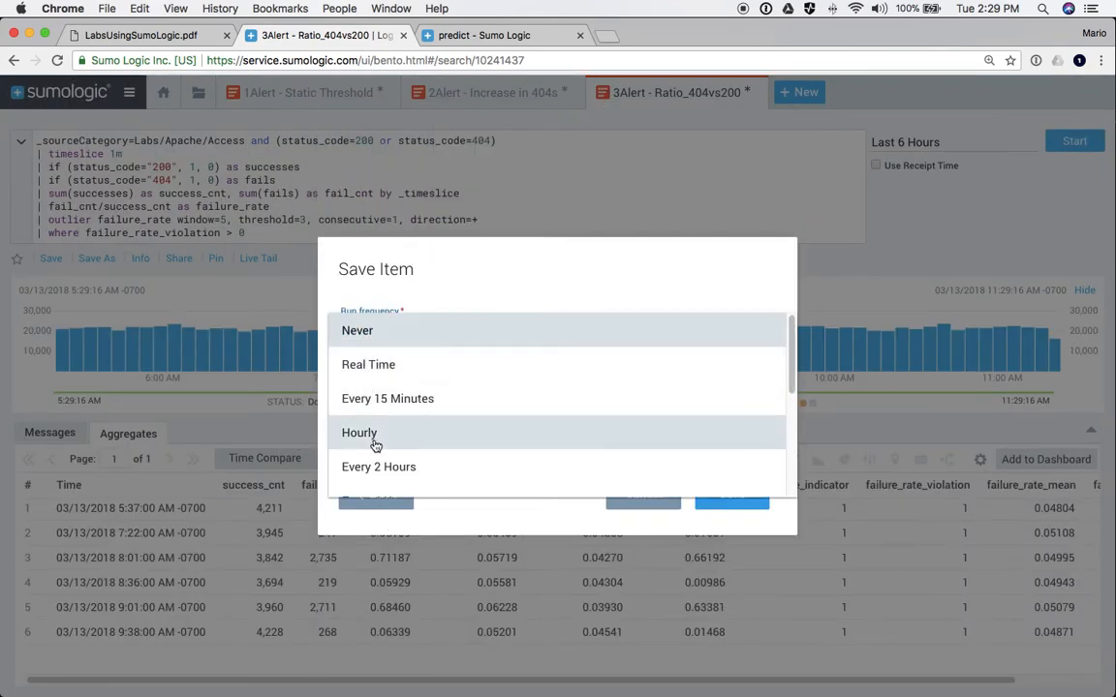
pyautogui.click(376, 443)
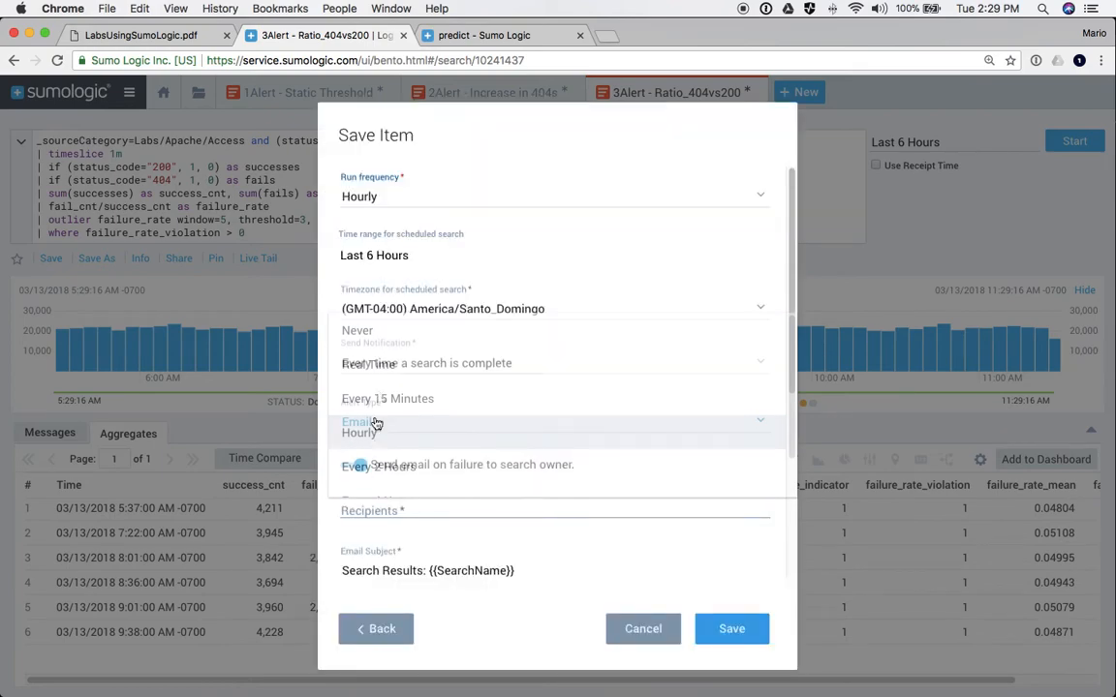
pyautogui.click(384, 262)
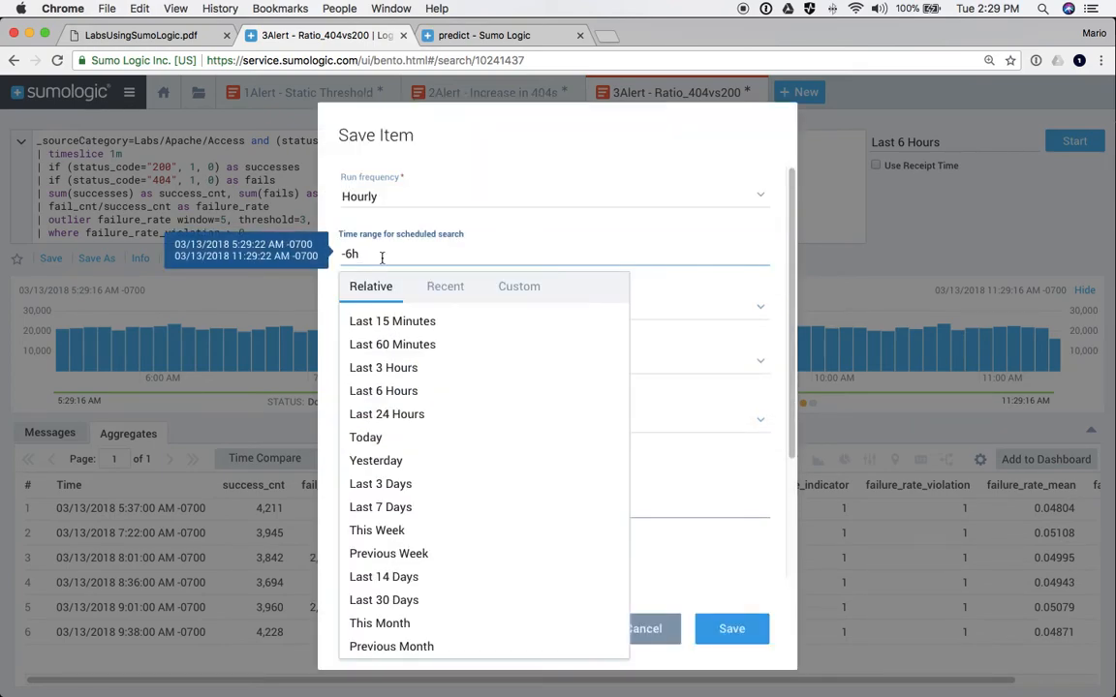
pyautogui.click(379, 351)
# - Notify only when a condition is met: number of results Greater than 0
pyautogui.scroll(-3, 382, 358)
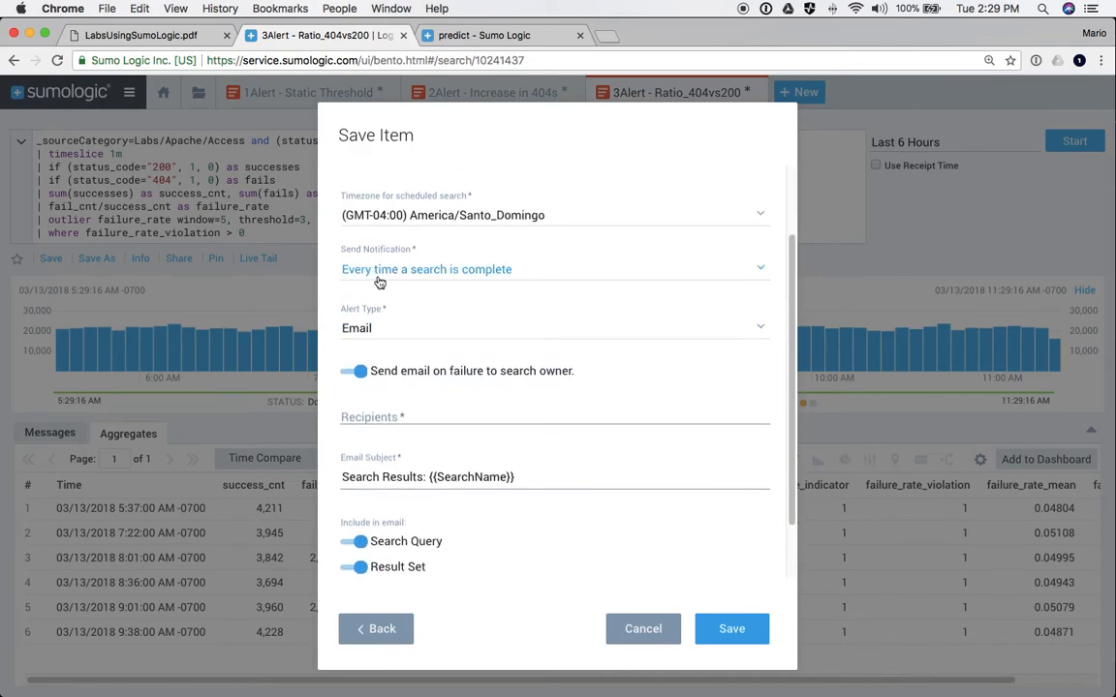
pyautogui.click(378, 276)
pyautogui.click(366, 302)
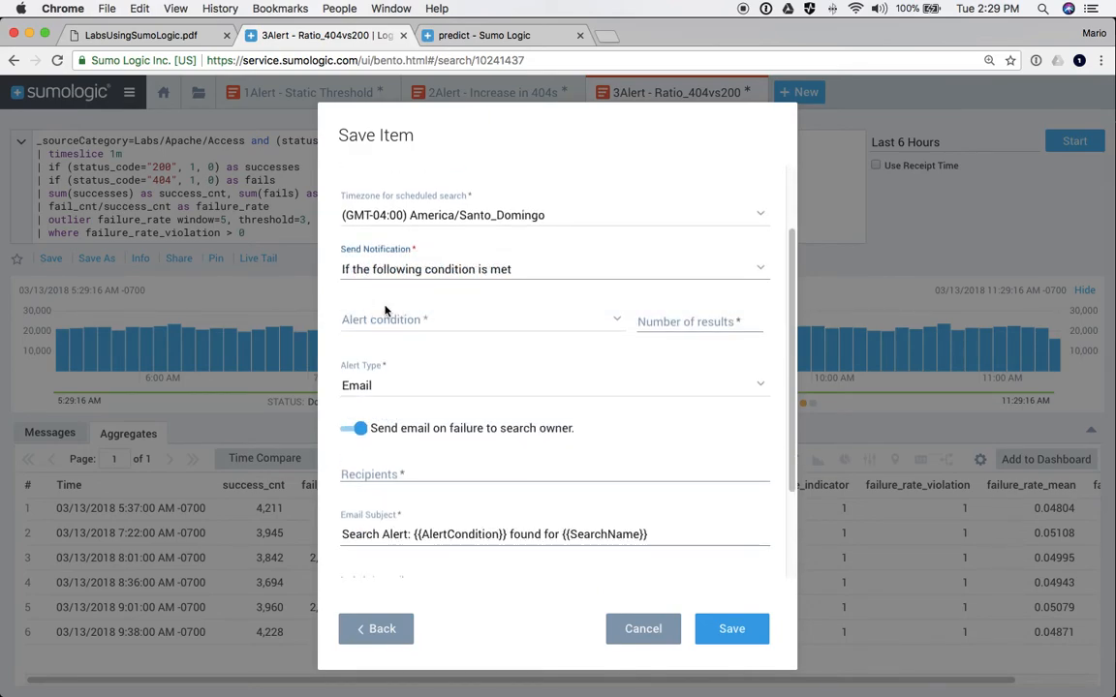
pyautogui.click(381, 324)
pyautogui.click(376, 358)
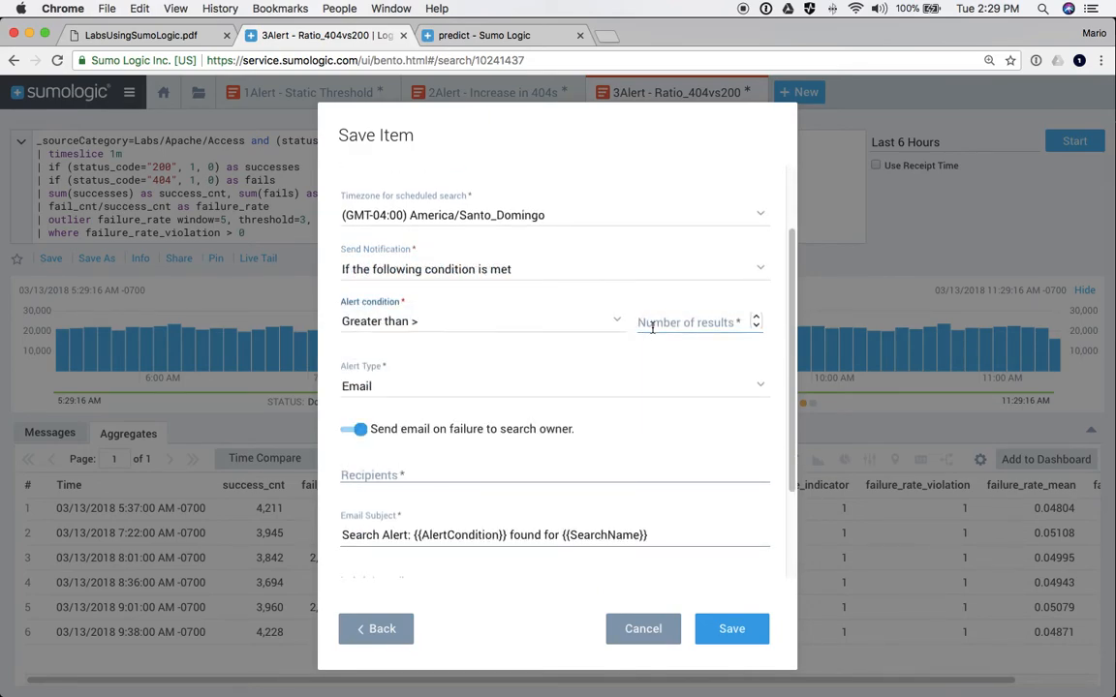
pyautogui.click(651, 323)
pyautogui.write('0')
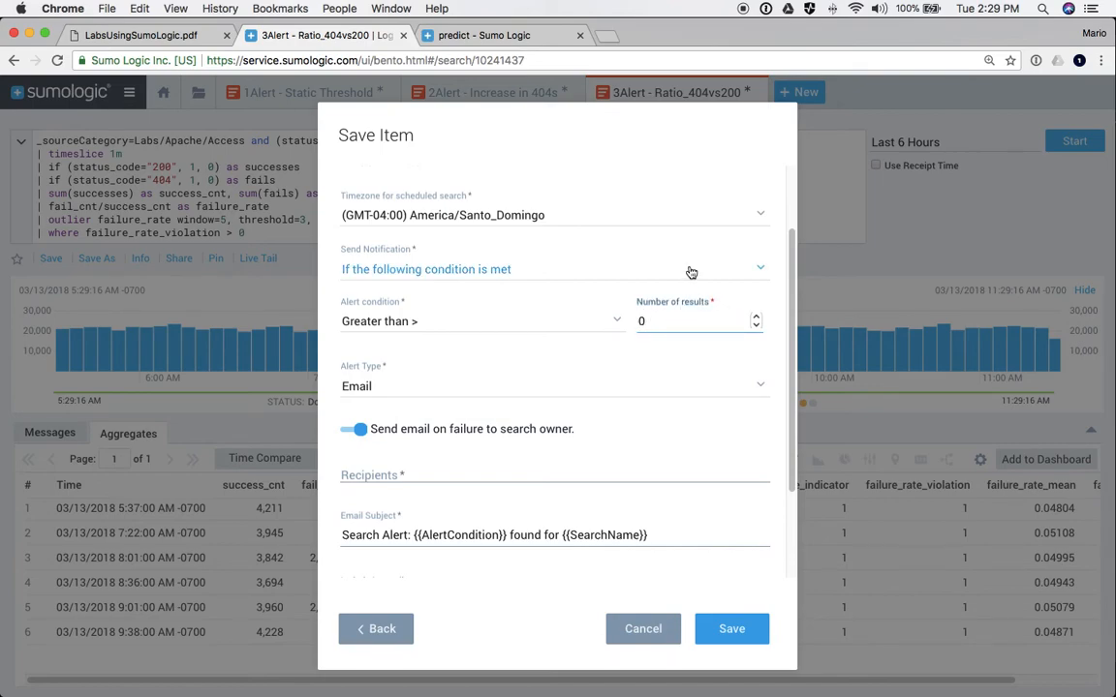
pyautogui.click(760, 438)
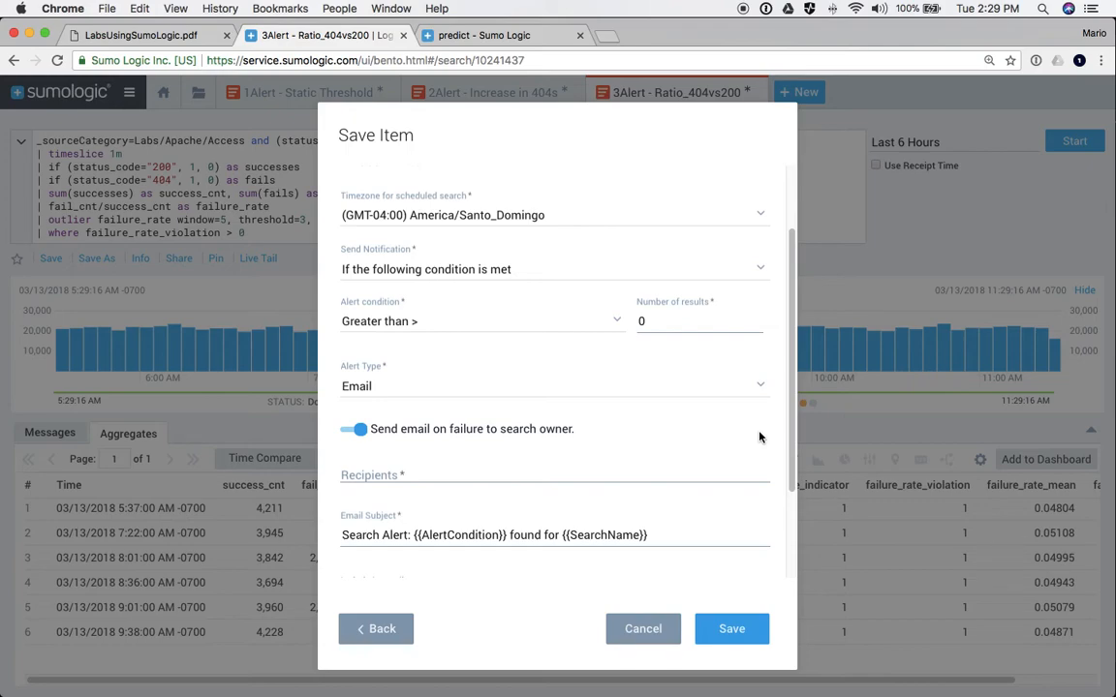
# - Show the Alert Type options: Email, Script Action, ServiceNow Connection, Webhook and Save to Index
pyautogui.click(378, 397)
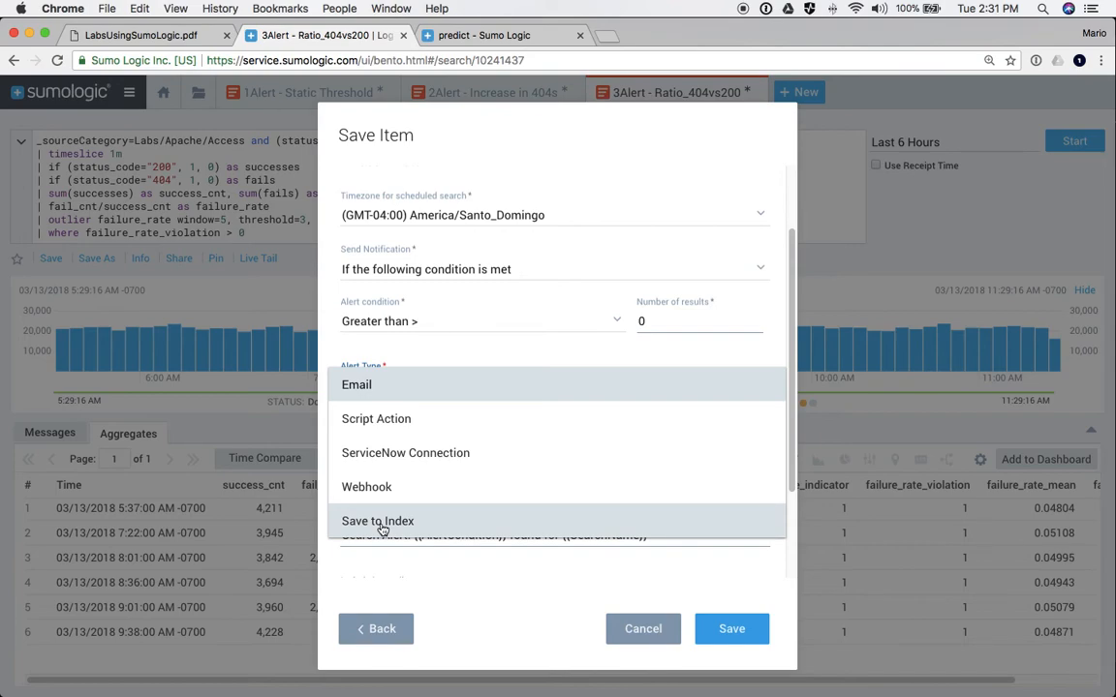
# - Set the alert type to Save to Index with index name my_result
pyautogui.click(382, 530)
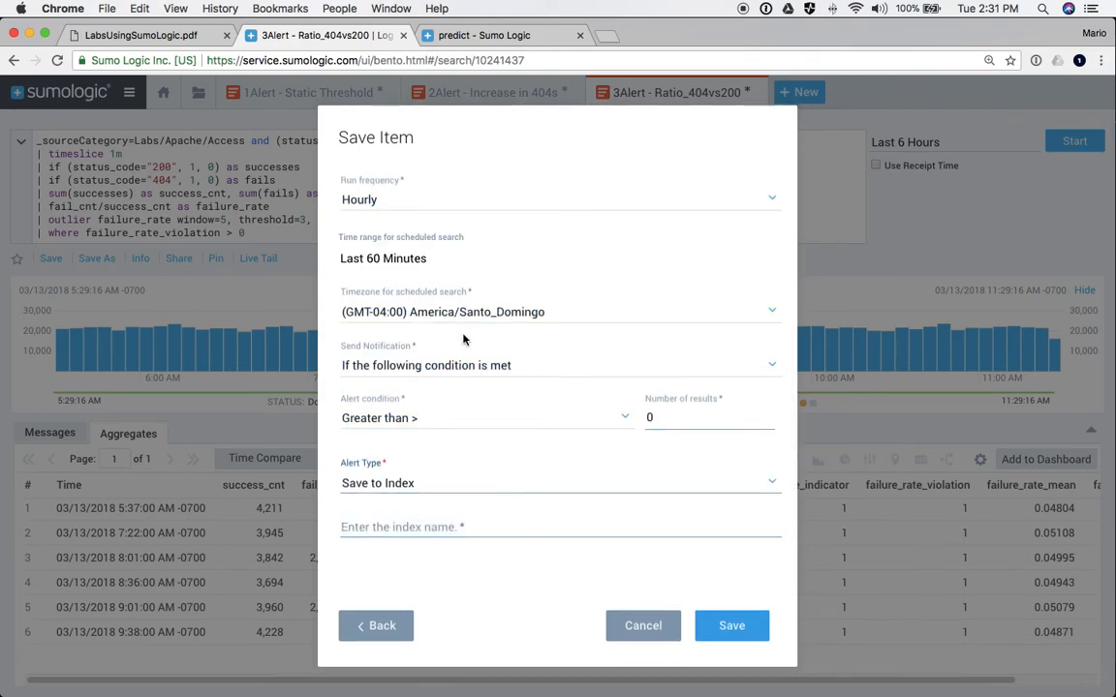
pyautogui.click(387, 526)
pyautogui.write('result')
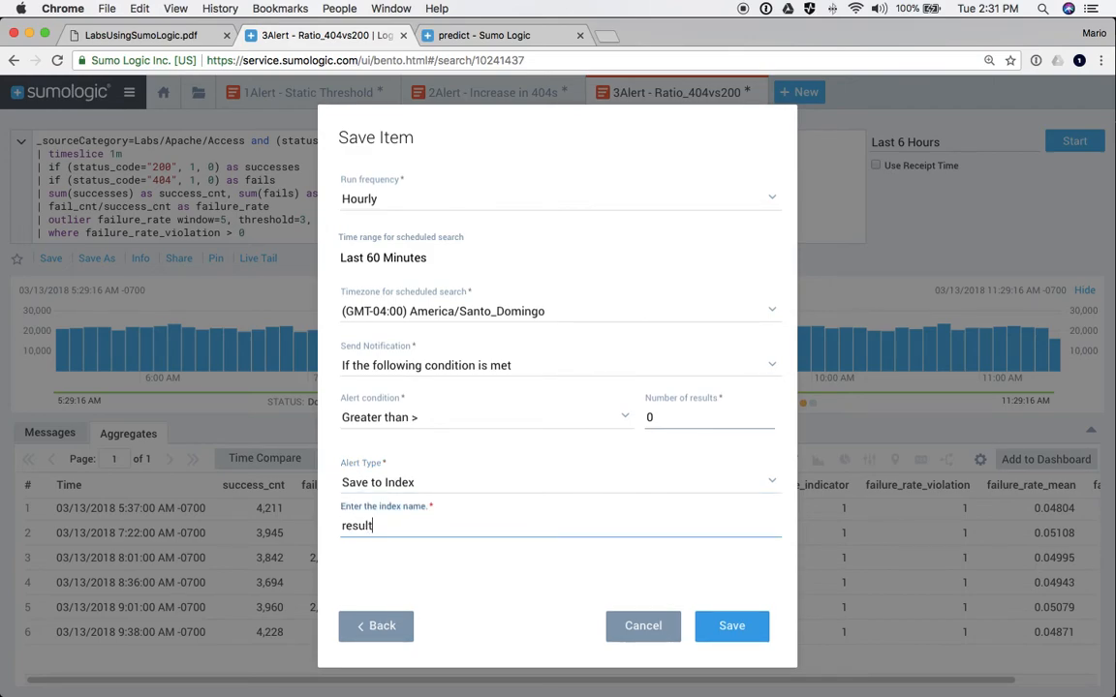
pyautogui.click(341, 526)
pyautogui.write('my_')
# - Change the alert type to Webhook and list its available connections
pyautogui.click(393, 484)
pyautogui.click(364, 448)
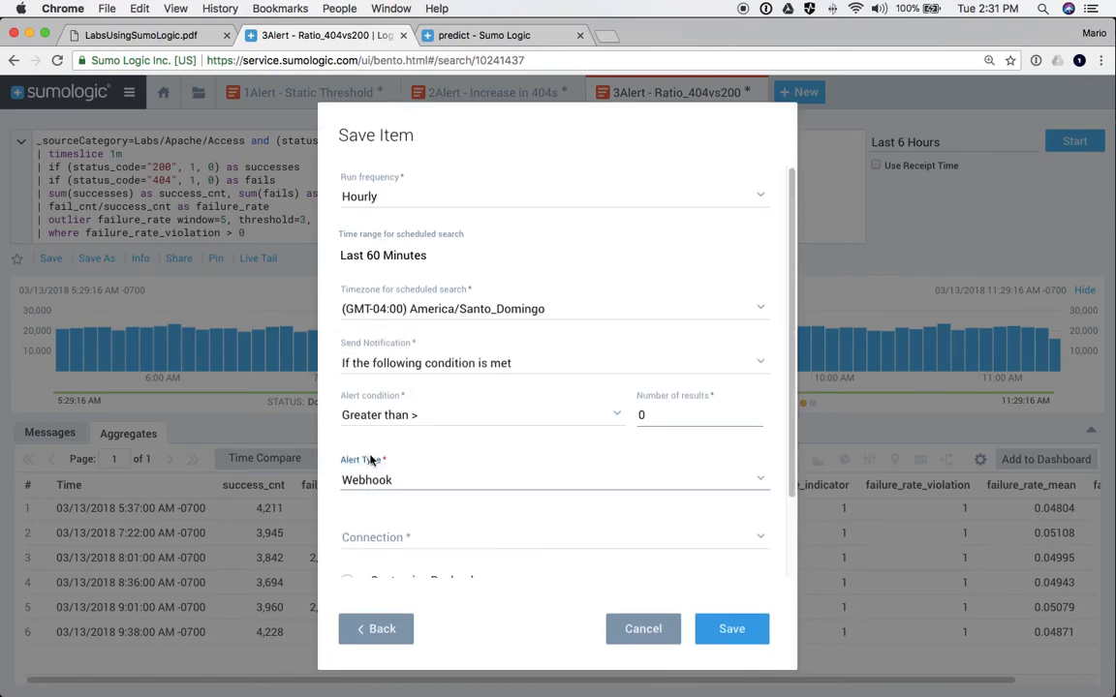
pyautogui.scroll(-2, 363, 465)
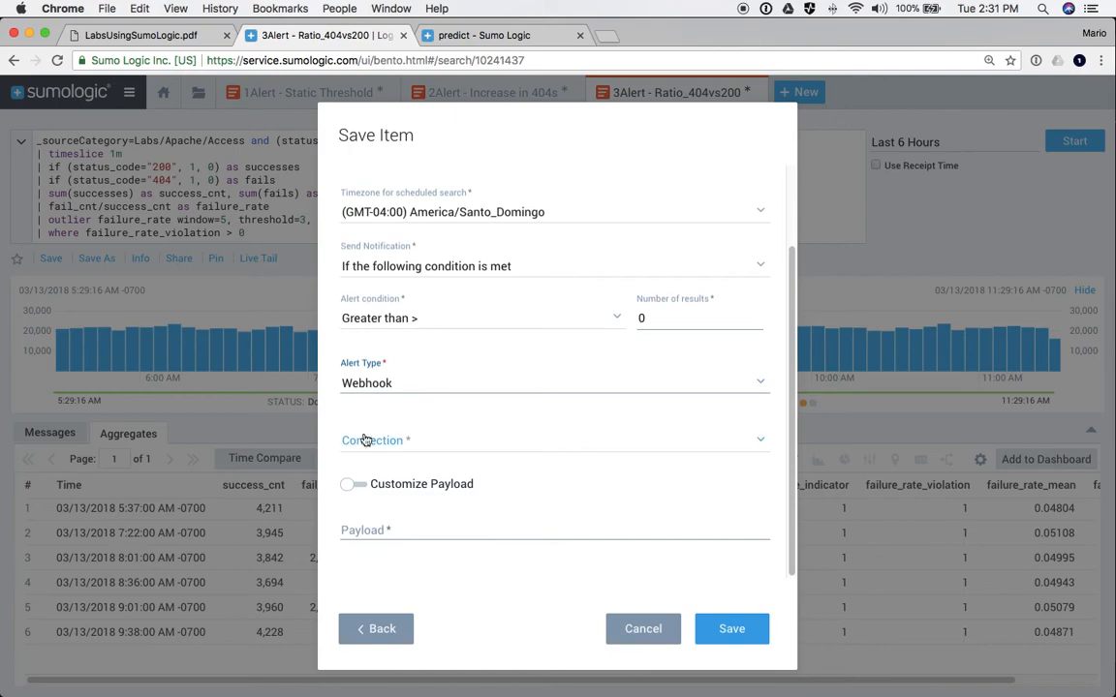
pyautogui.click(373, 442)
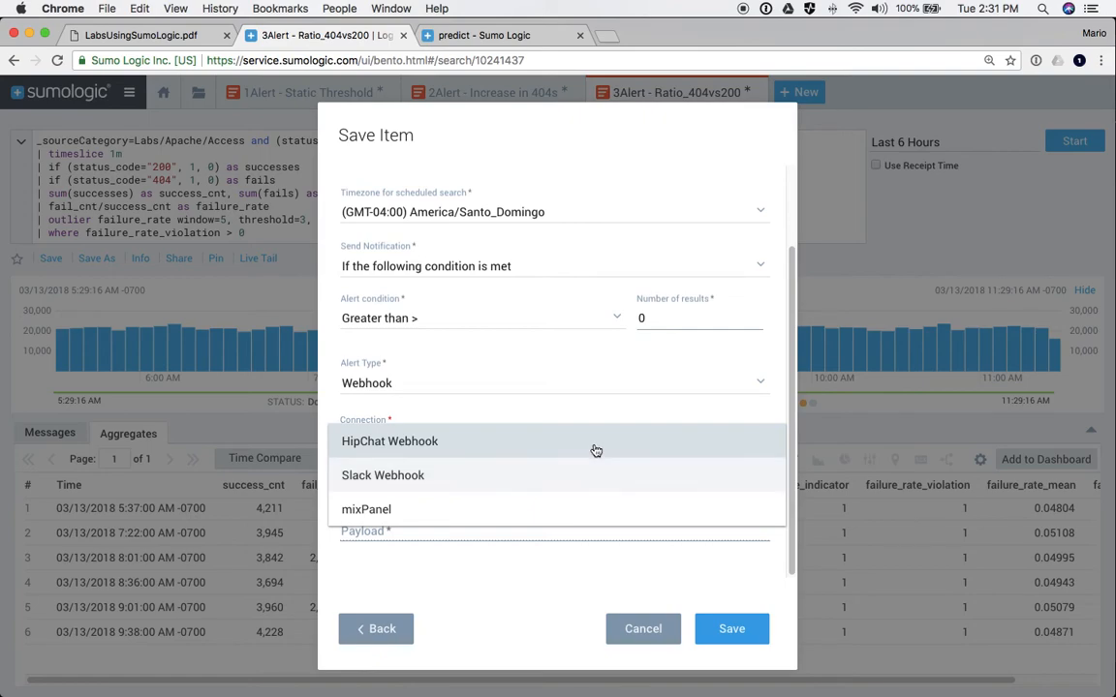
# - Set the connection to Slack Webhook, after trying HipChat, enable Customize Payload, and close the form
pyautogui.click(448, 406)
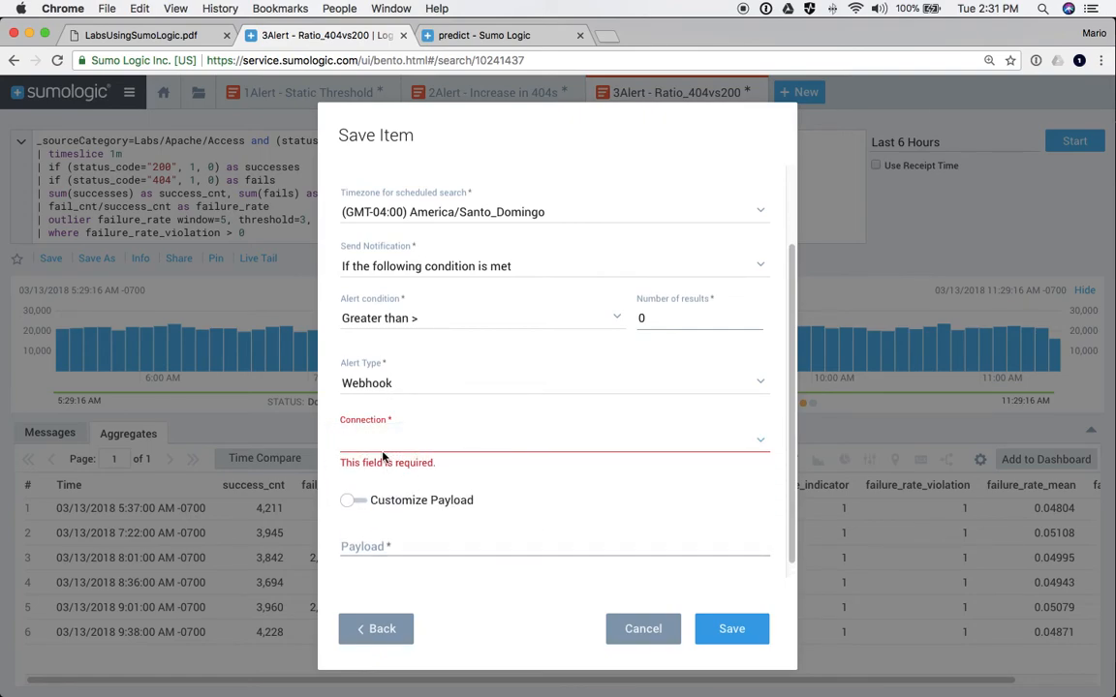
pyautogui.click(368, 436)
pyautogui.click(368, 456)
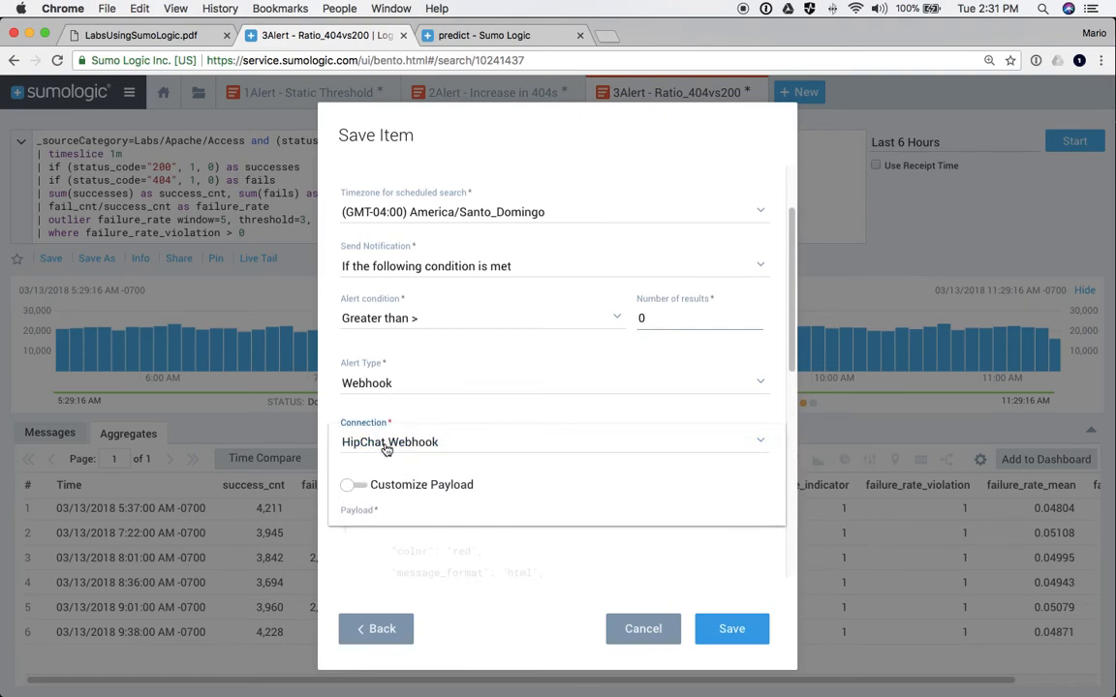
pyautogui.click(388, 446)
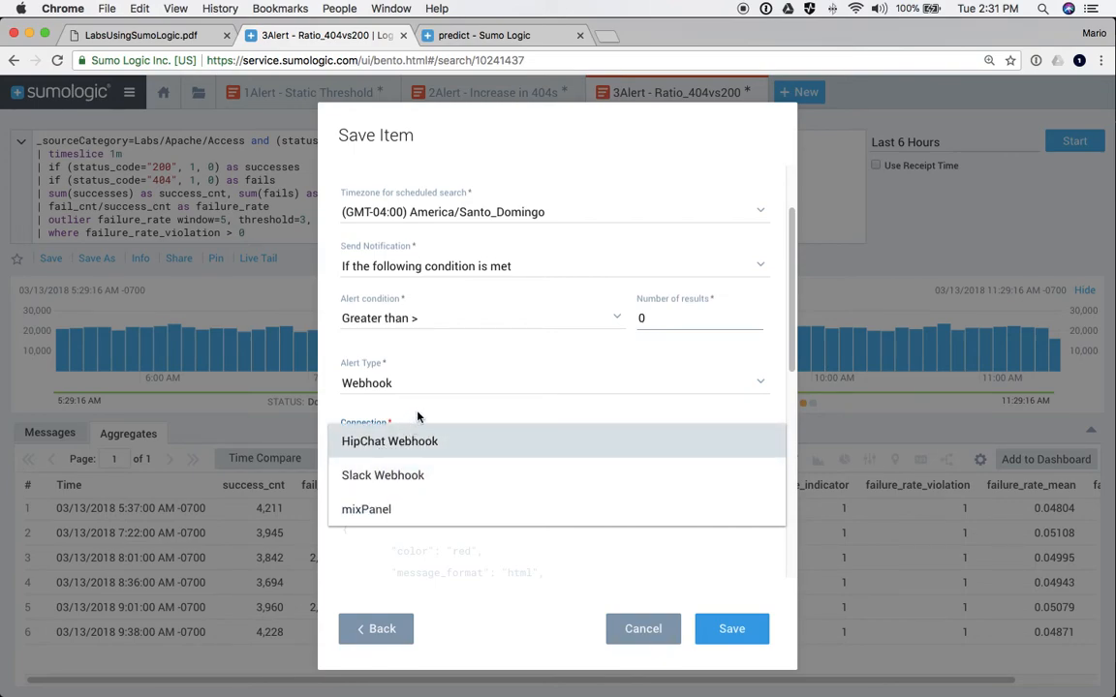
pyautogui.click(380, 428)
pyautogui.click(372, 440)
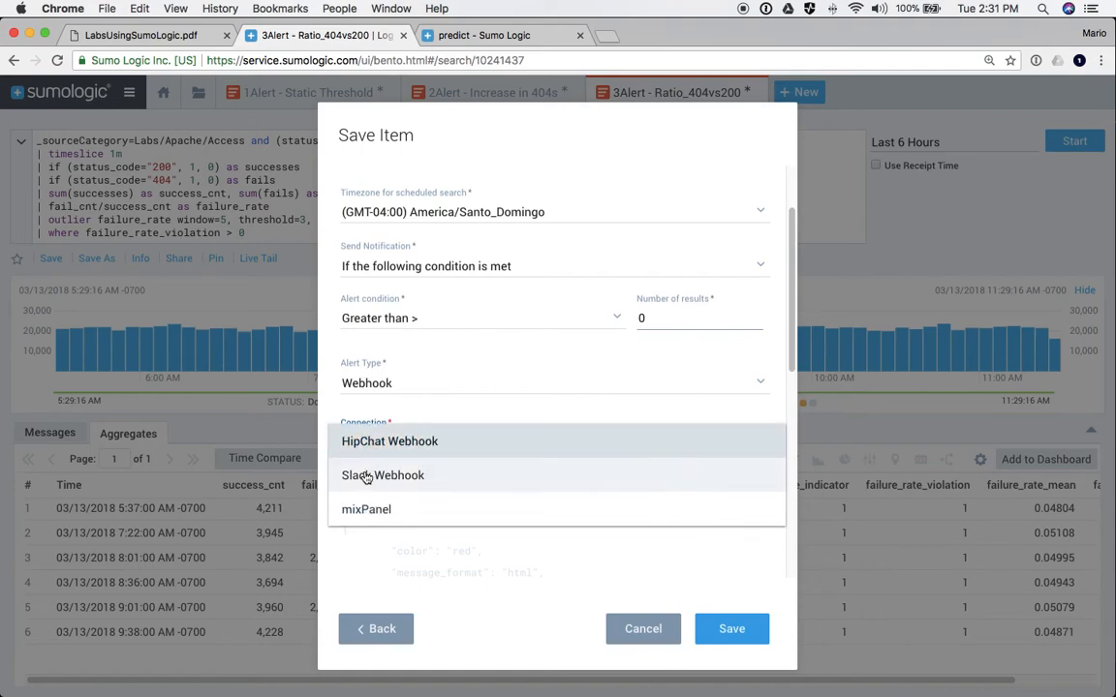
pyautogui.click(366, 476)
pyautogui.scroll(-2, 365, 465)
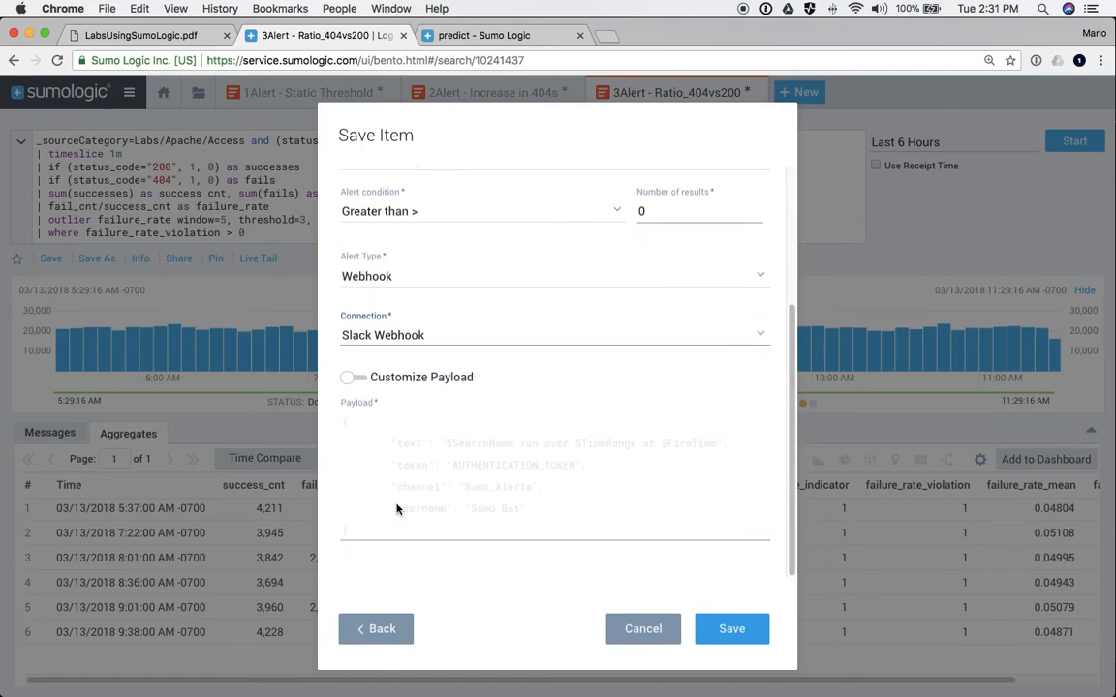
pyautogui.click(355, 381)
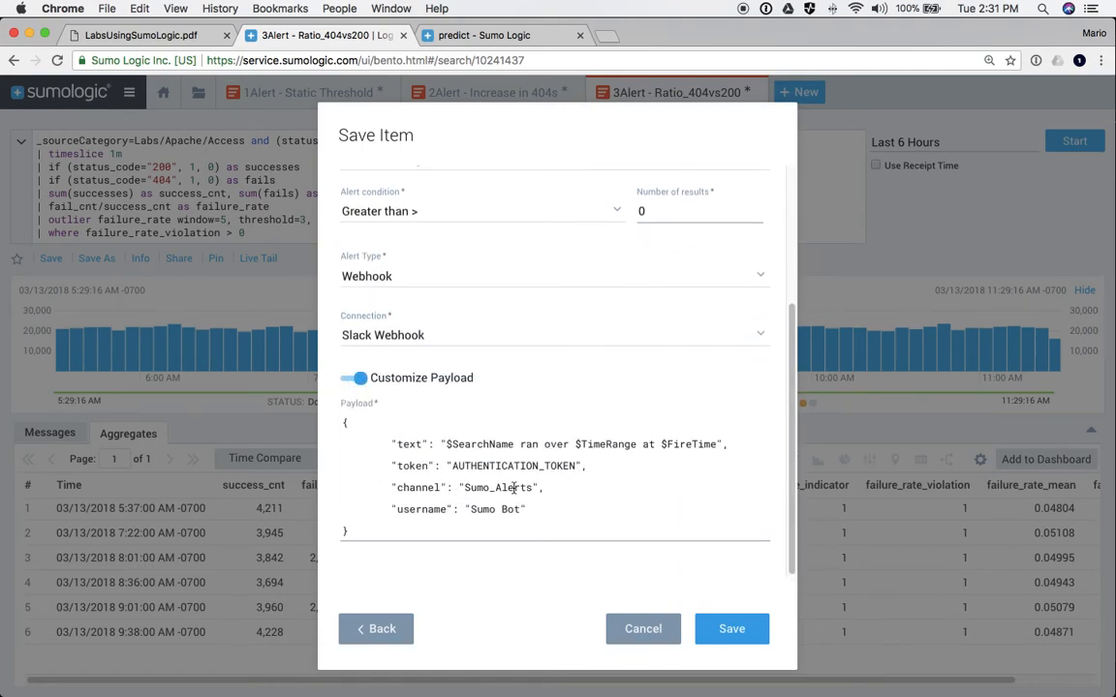
pyautogui.scroll(-1, 513, 487)
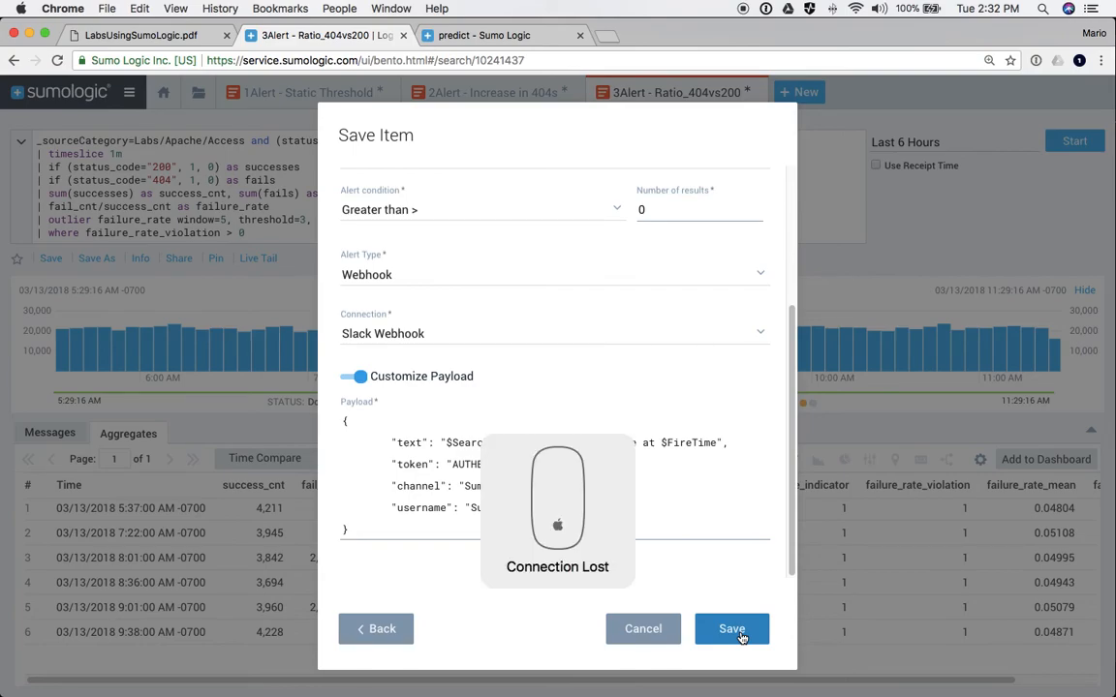
pyautogui.click(639, 631)
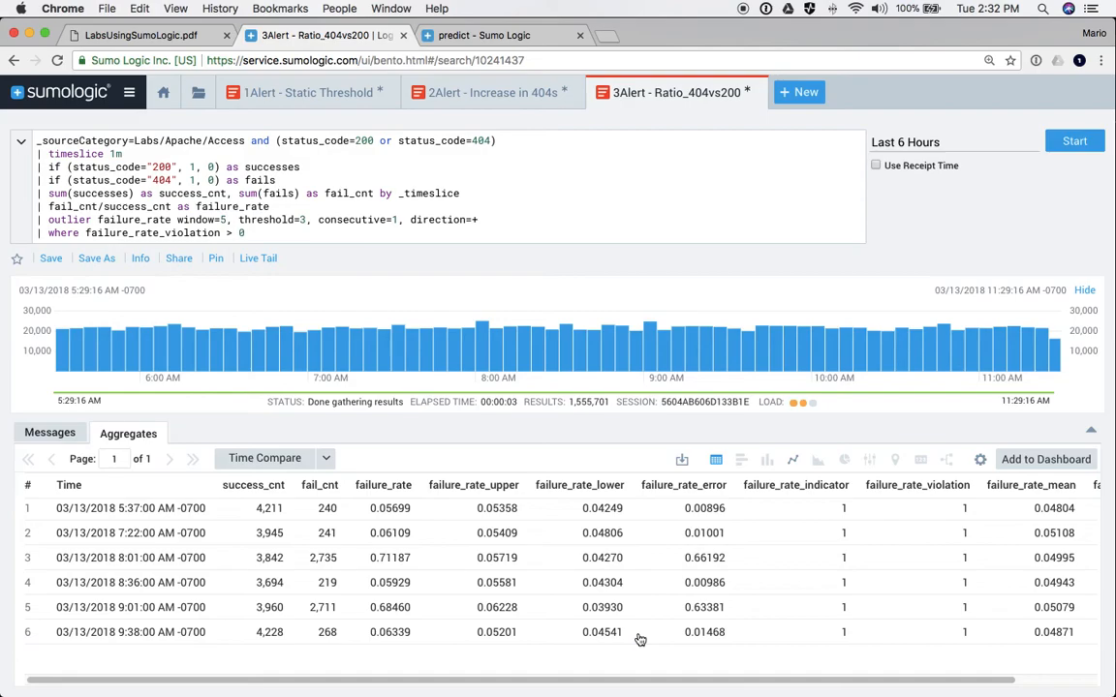
# - Go to Manage Data > Settings > Connections to see the HipChat, Slack and mixPanel webhooks
pyautogui.click(128, 93)
pyautogui.moveTo(111, 311)
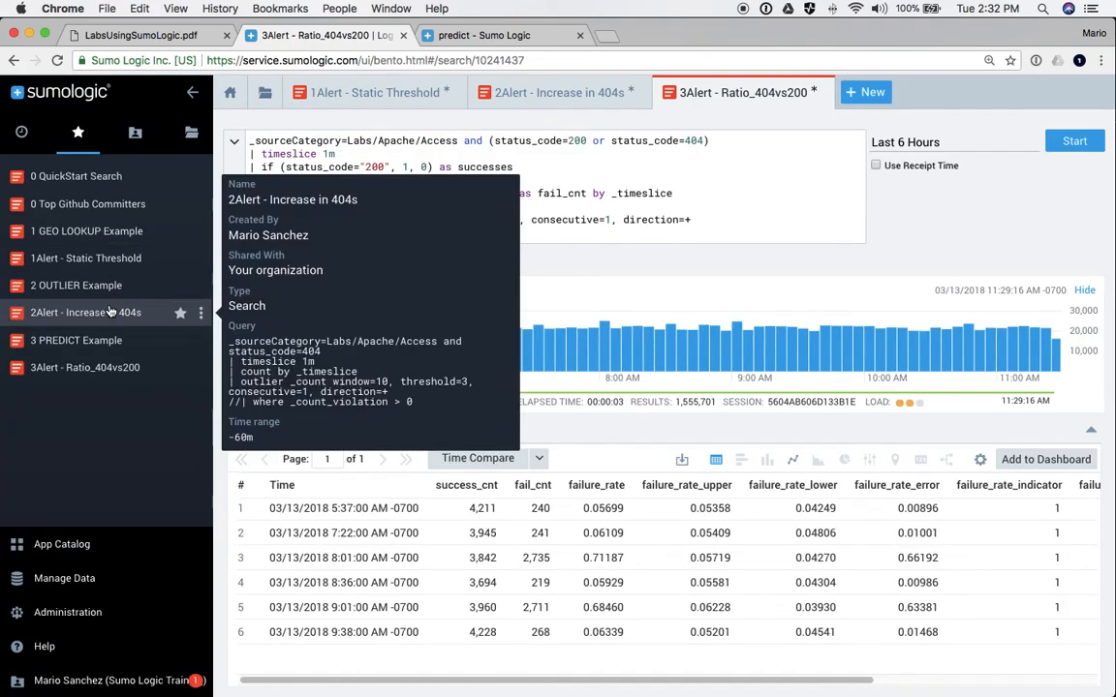
pyautogui.click(60, 611)
pyautogui.moveTo(68, 613)
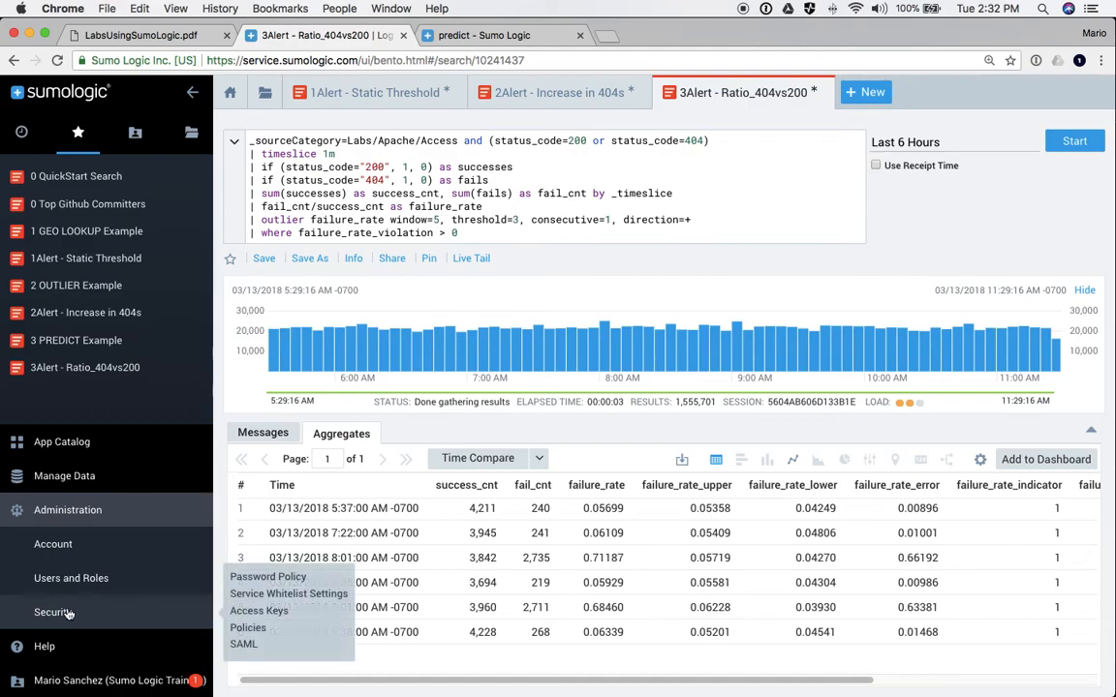
pyautogui.click(68, 513)
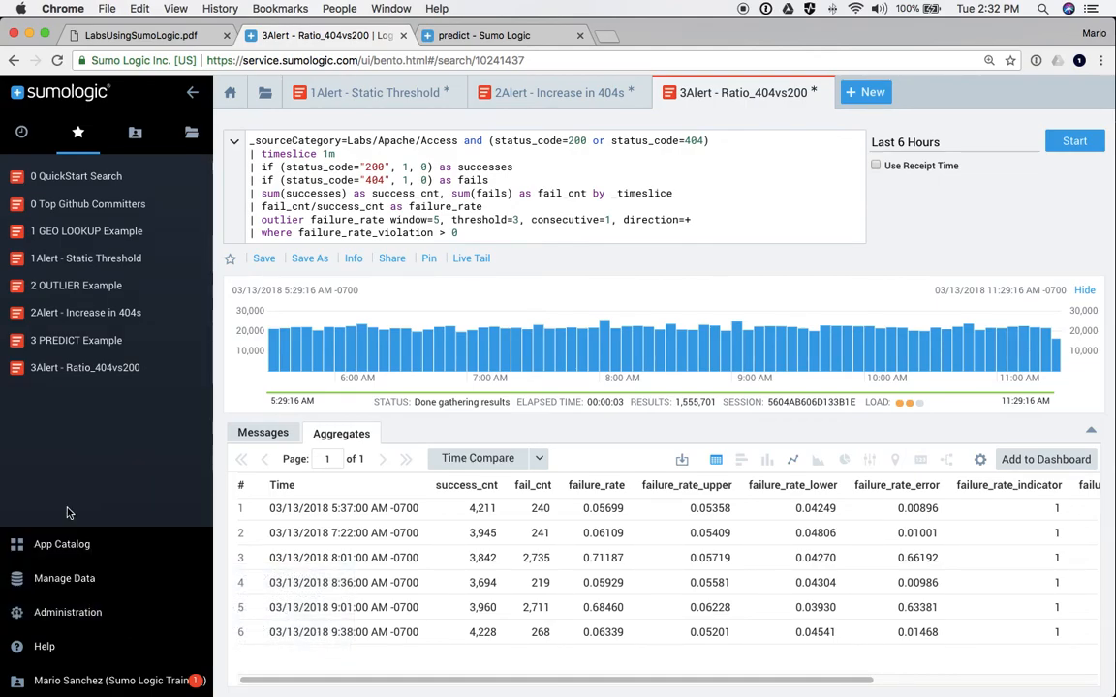
pyautogui.click(56, 577)
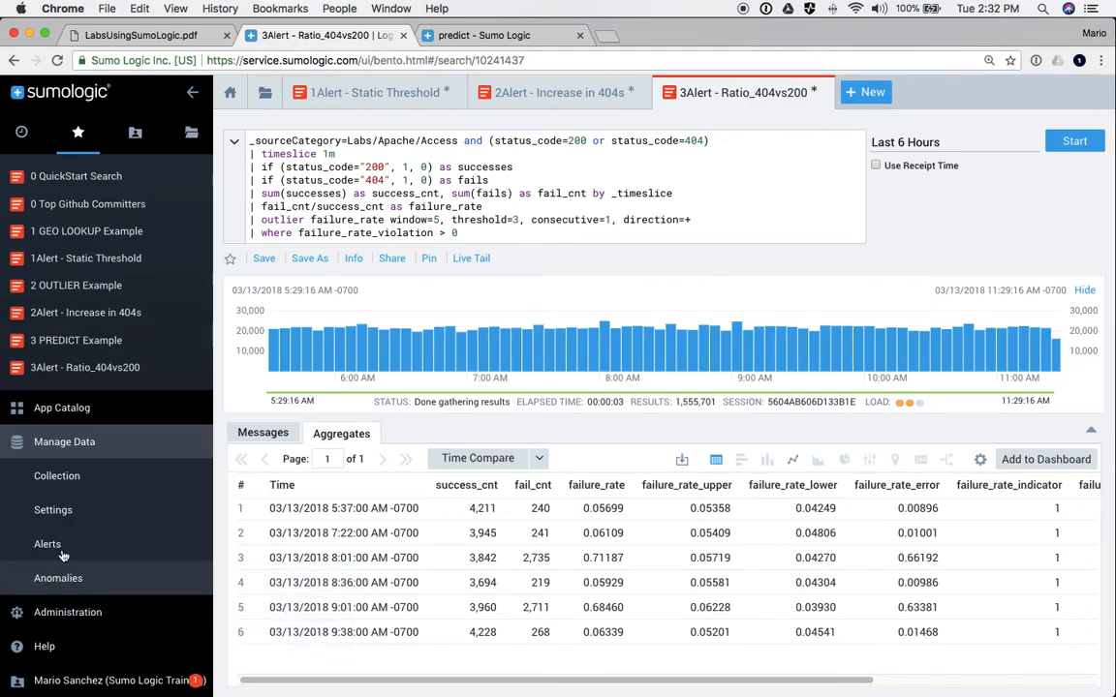
pyautogui.click(60, 501)
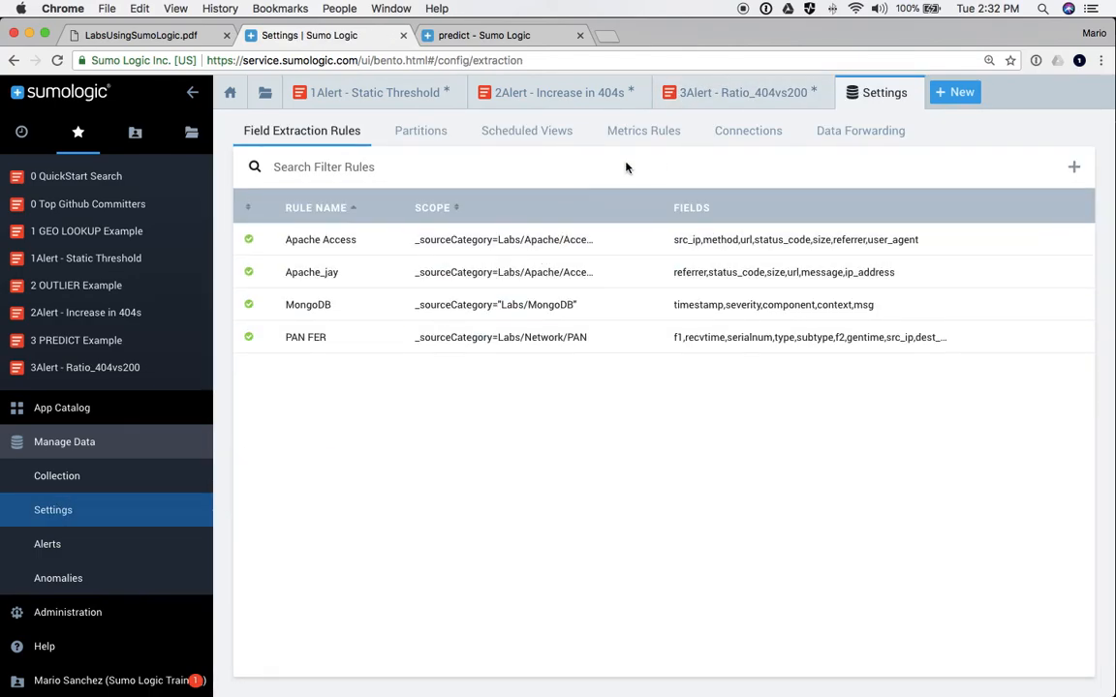
pyautogui.click(750, 142)
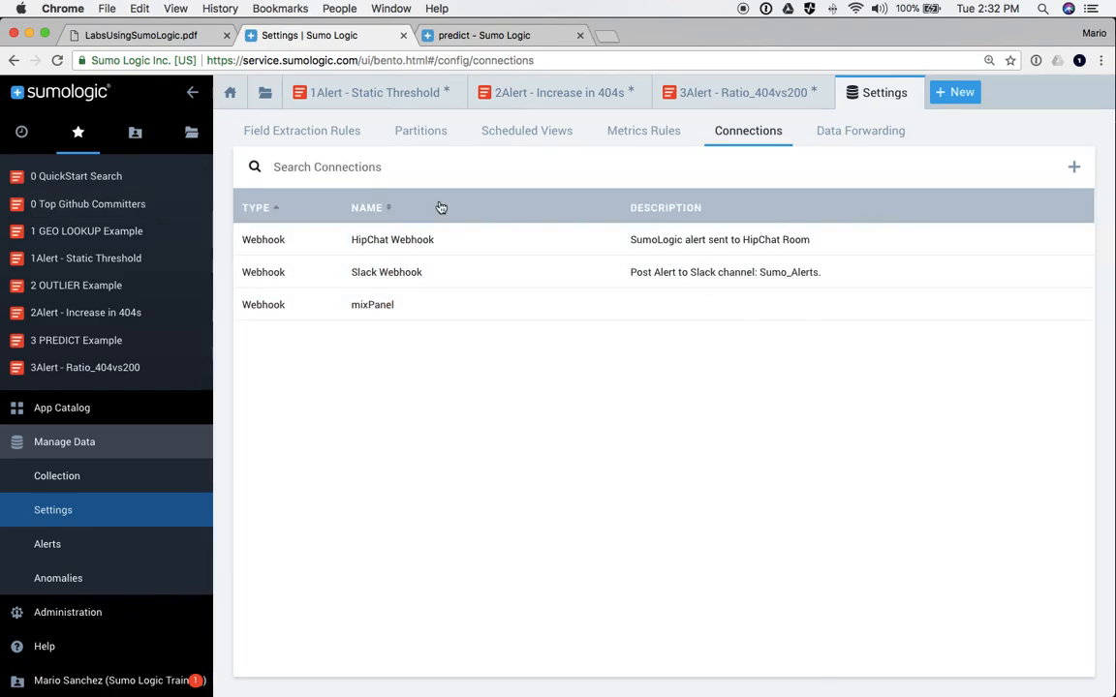
pyautogui.click(1075, 170)
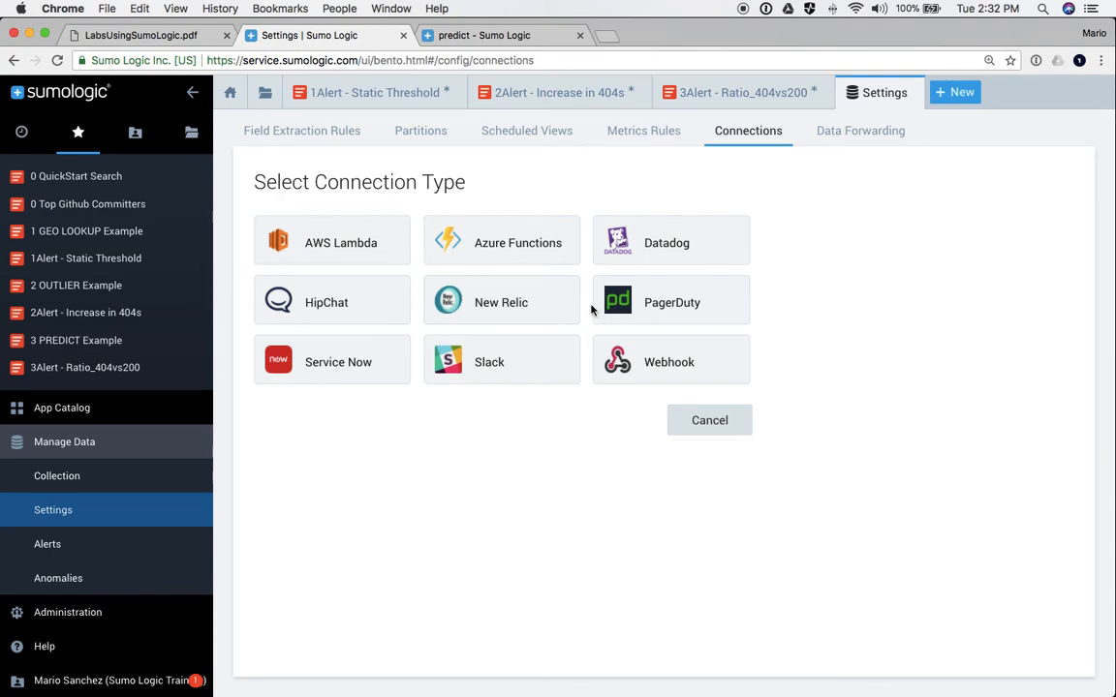
pyautogui.click(490, 366)
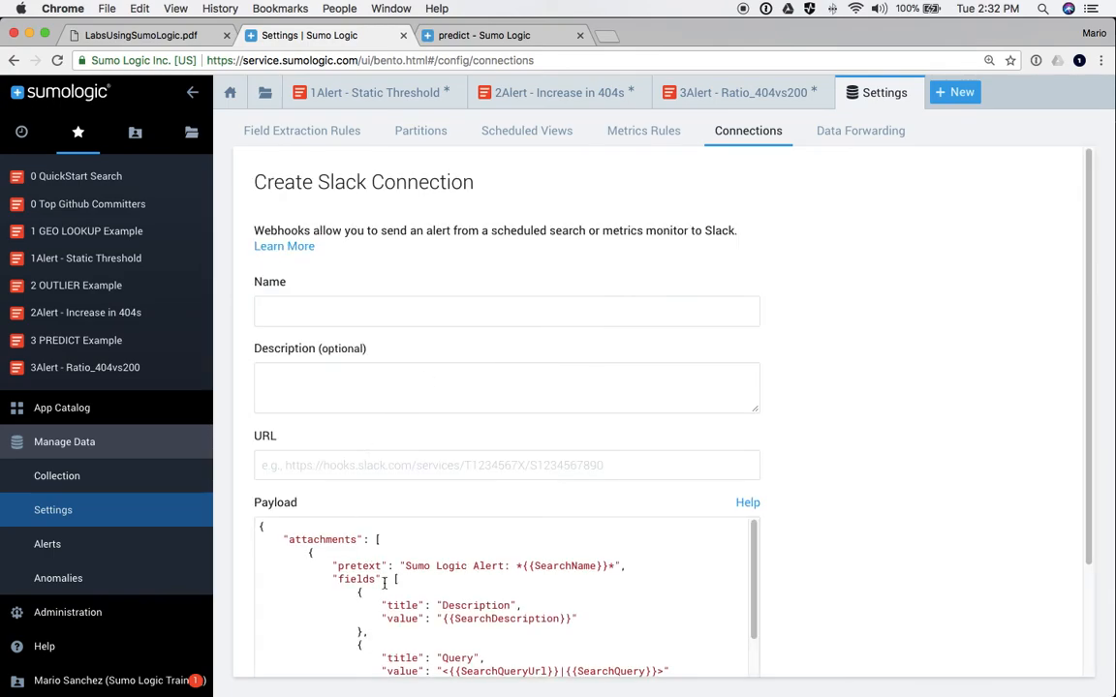
pyautogui.scroll(-8, 388, 582)
pyautogui.scroll(5, 385, 587)
pyautogui.scroll(1, 384, 587)
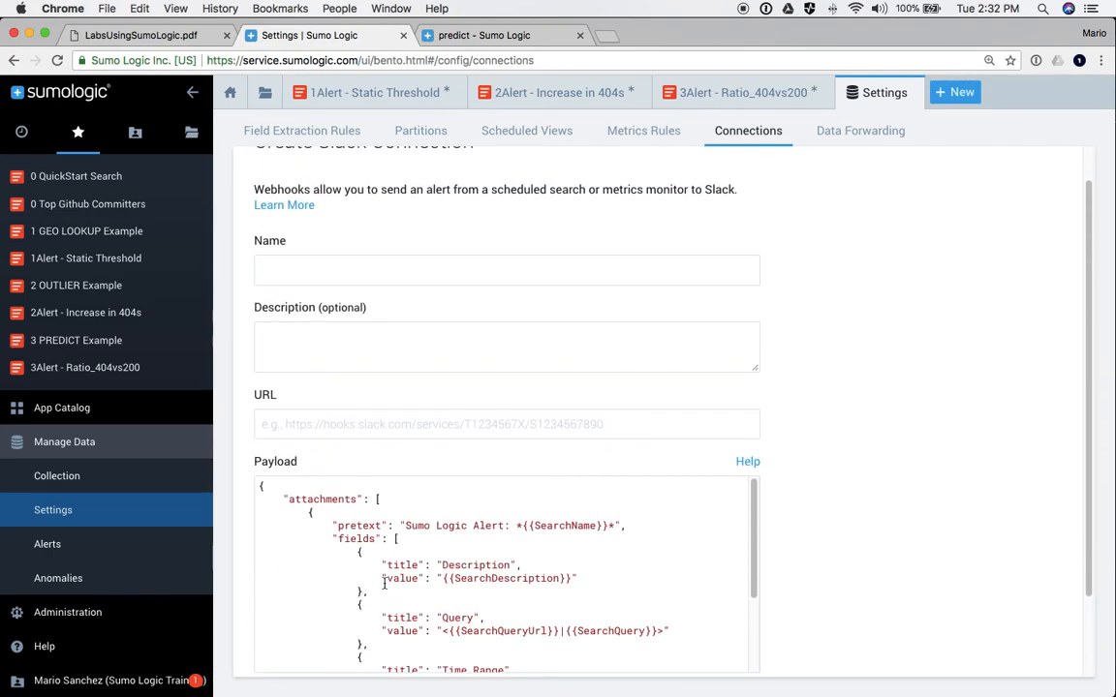
pyautogui.scroll(-3, 910, 558)
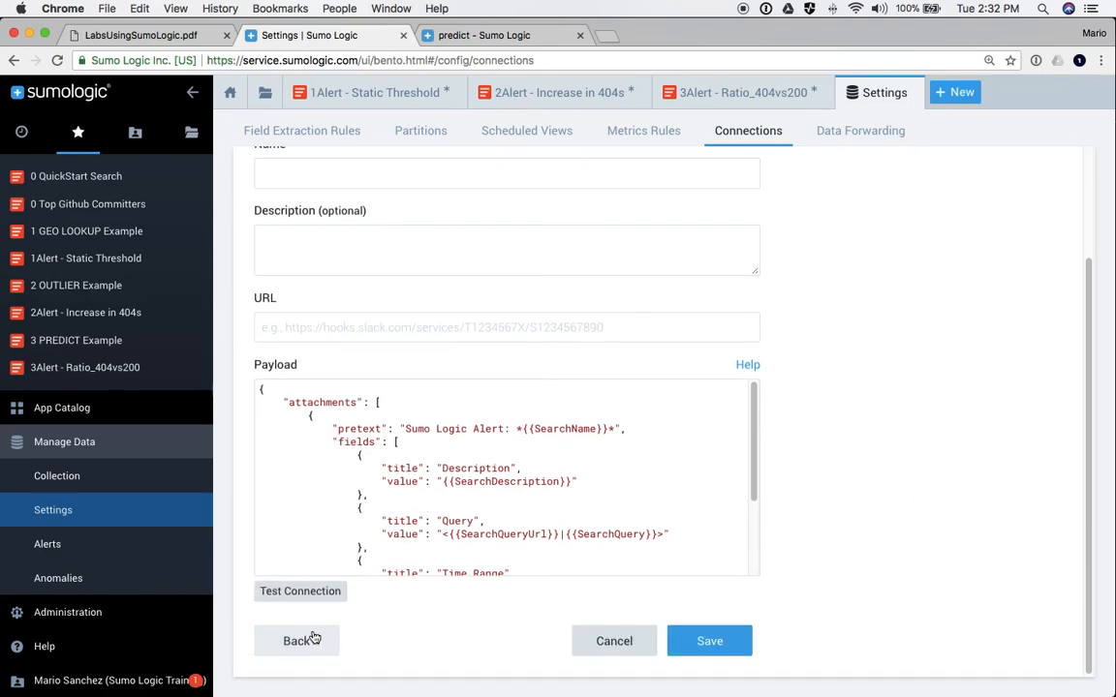
pyautogui.click(304, 637)
pyautogui.click(660, 364)
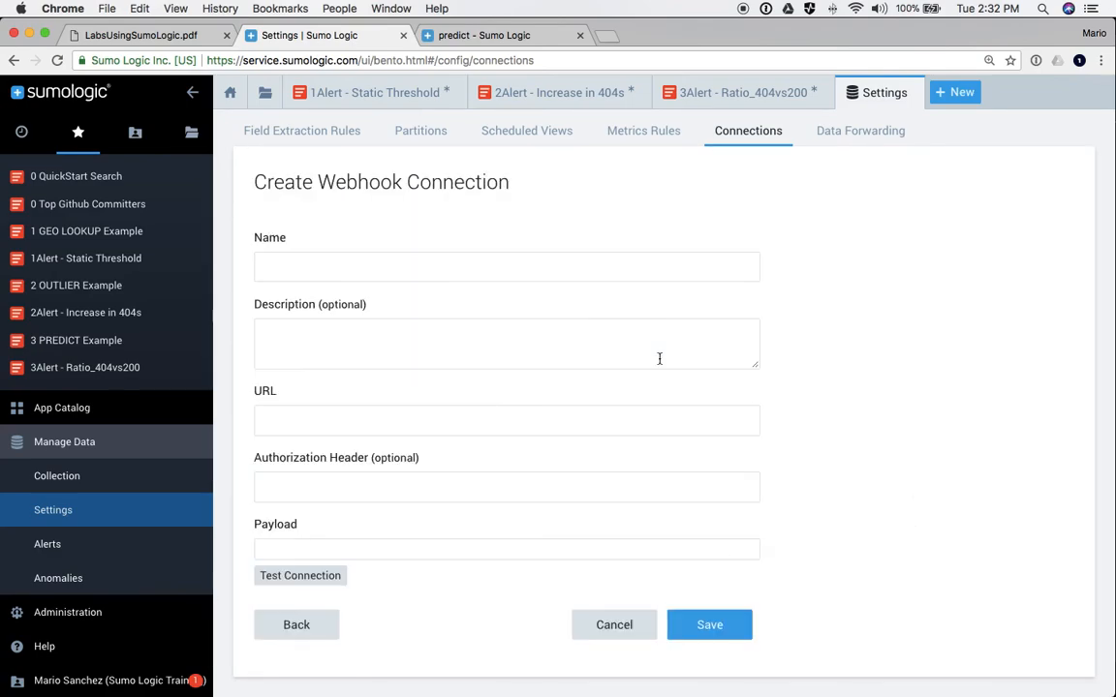
pyautogui.click(273, 547)
pyautogui.click(616, 625)
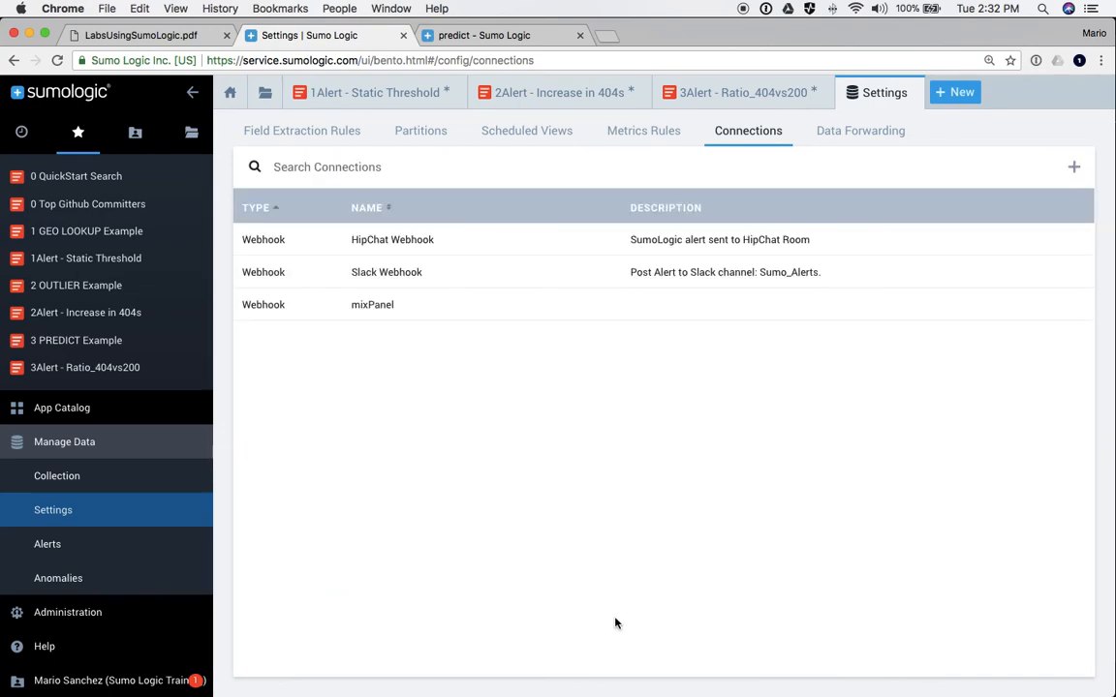
# - Return to the slideshow and advance past Hands-on Labs to the Use Cases article list
pyautogui.press('super+Tab')
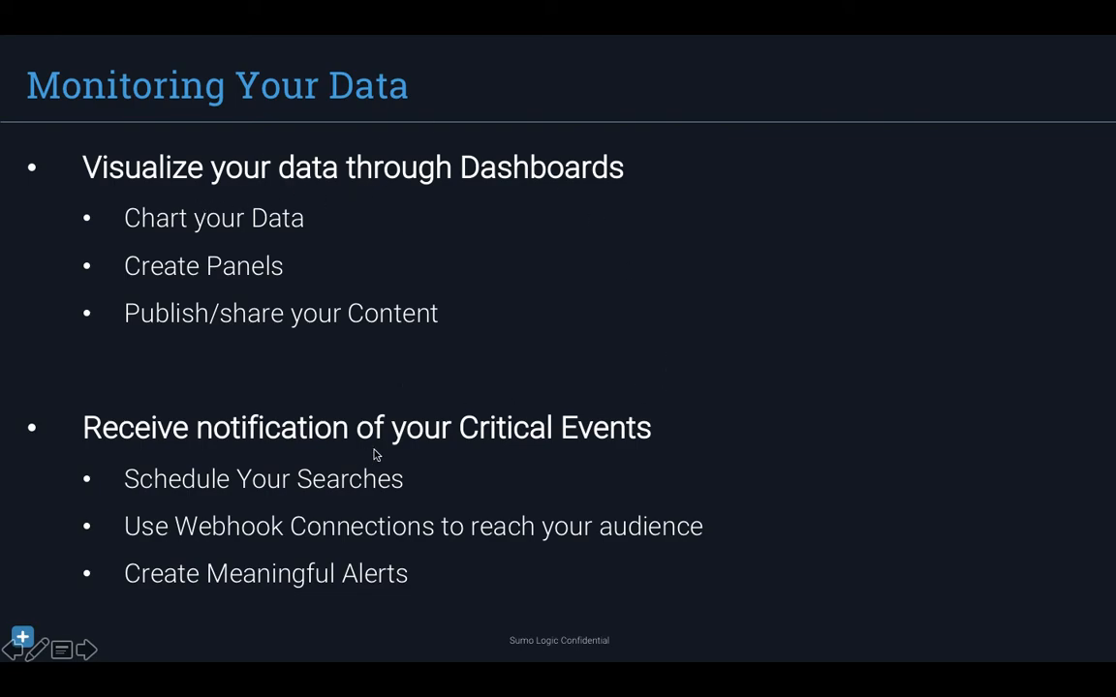
pyautogui.press('Right')
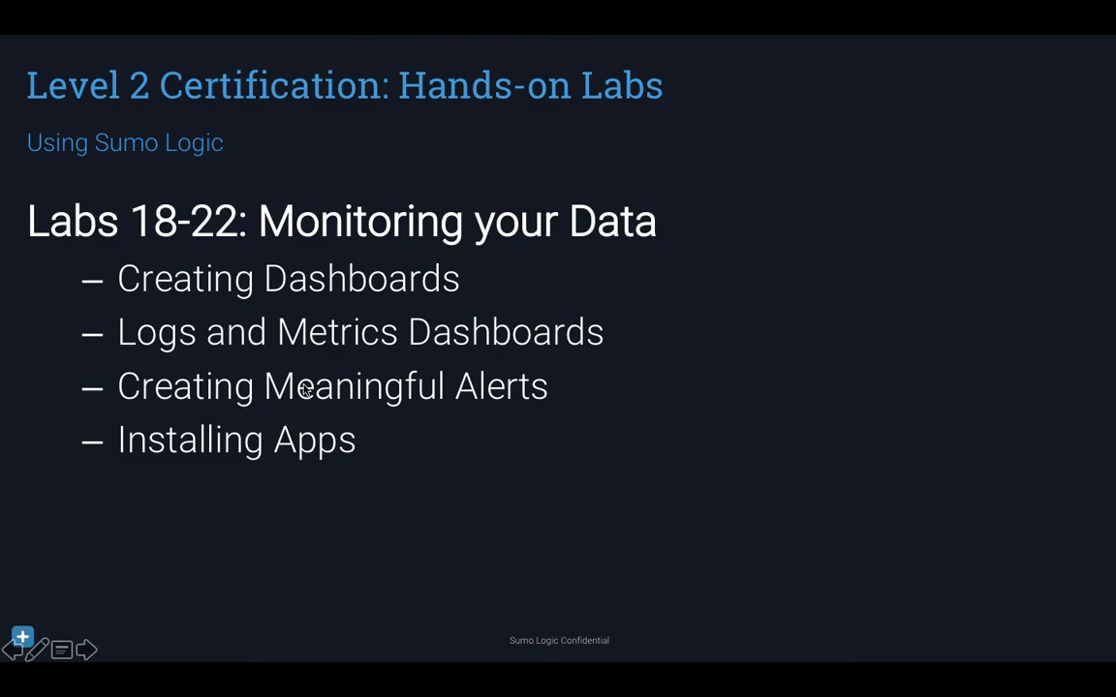
pyautogui.press('Right')
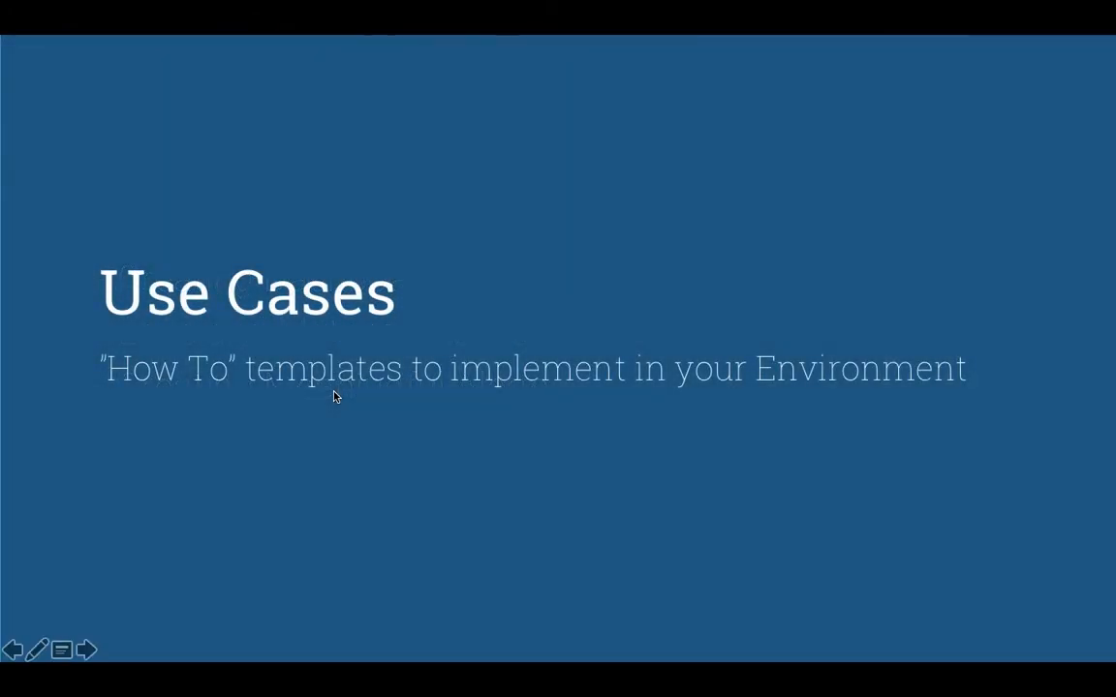
pyautogui.press('Right')
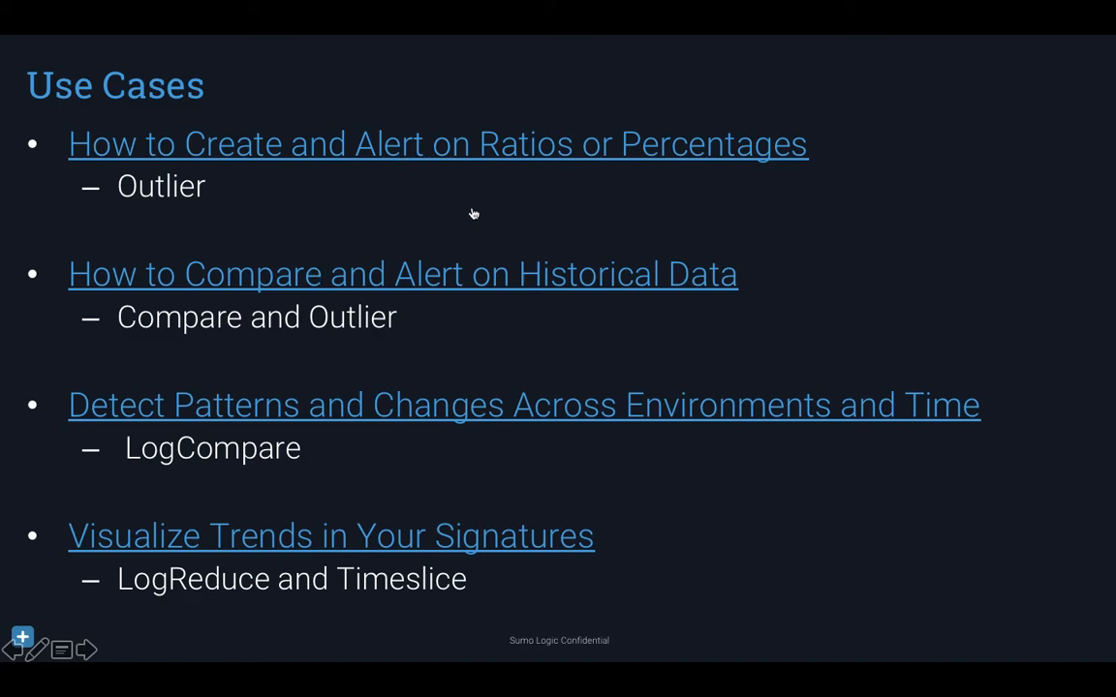
# - Open the 'How to Create and Alert on Ratios or Percentages' article, close its duplicate tab, and skim it
pyautogui.click(482, 137)
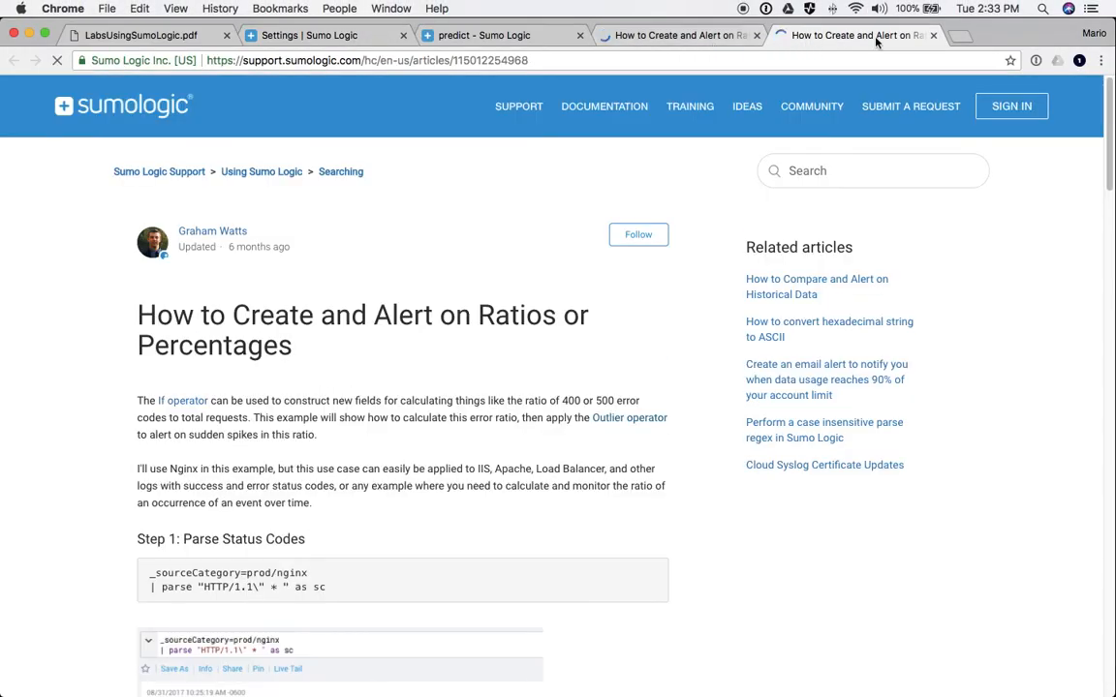
pyautogui.middleClick(839, 35)
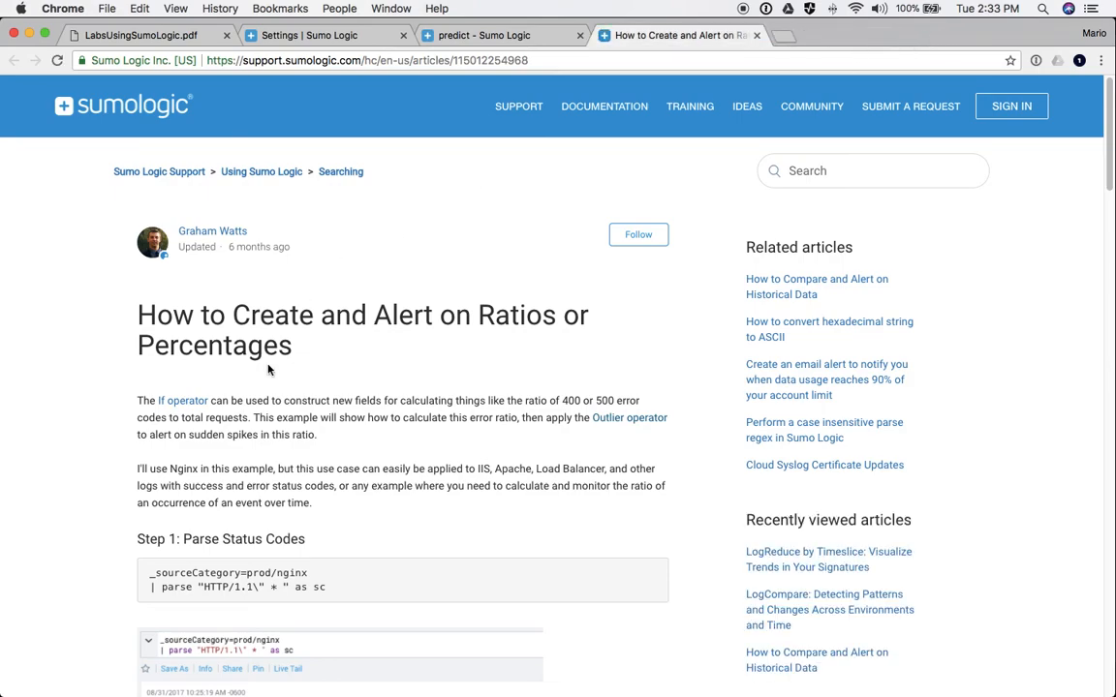
pyautogui.scroll(-3, 268, 369)
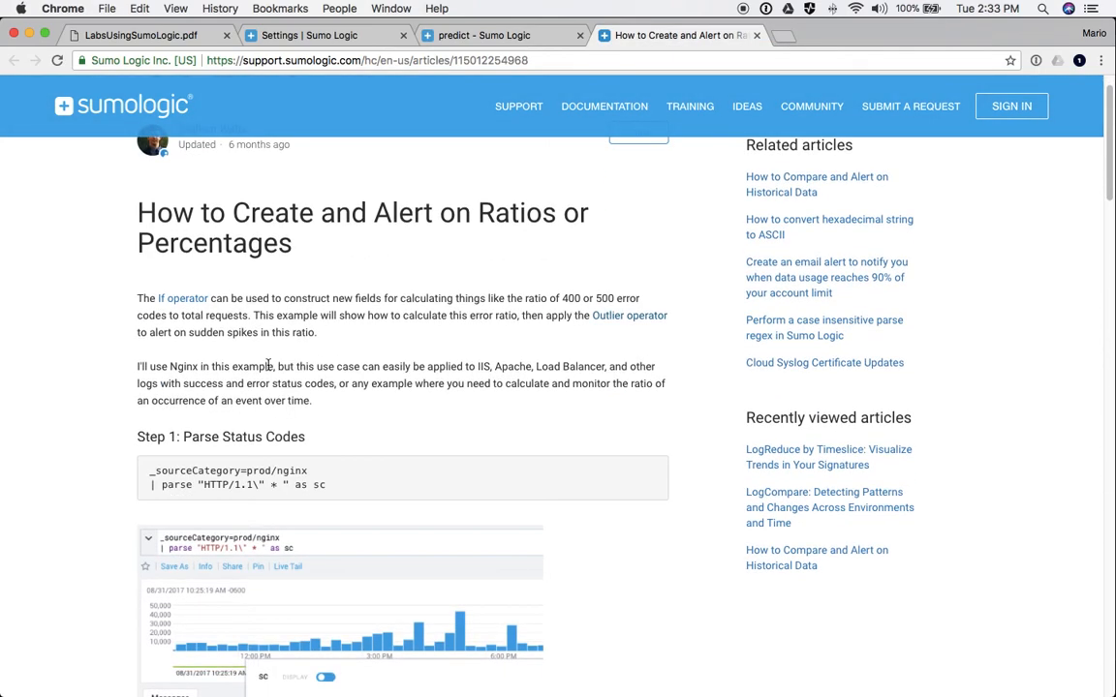
pyautogui.scroll(3, 268, 365)
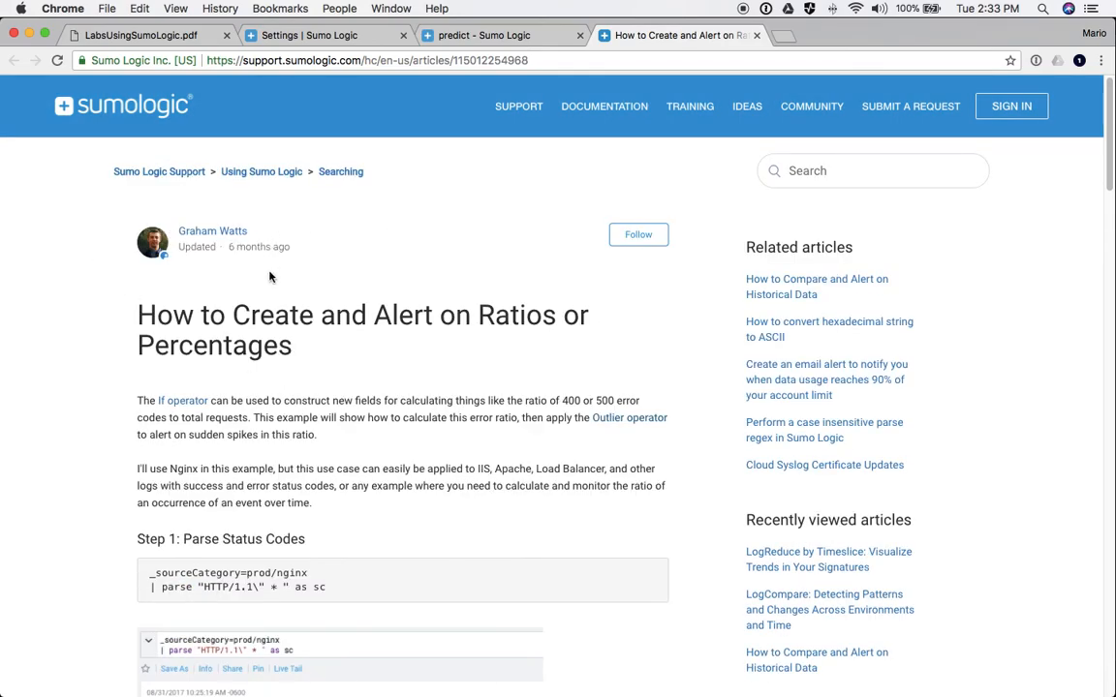
pyautogui.scroll(-3, 223, 345)
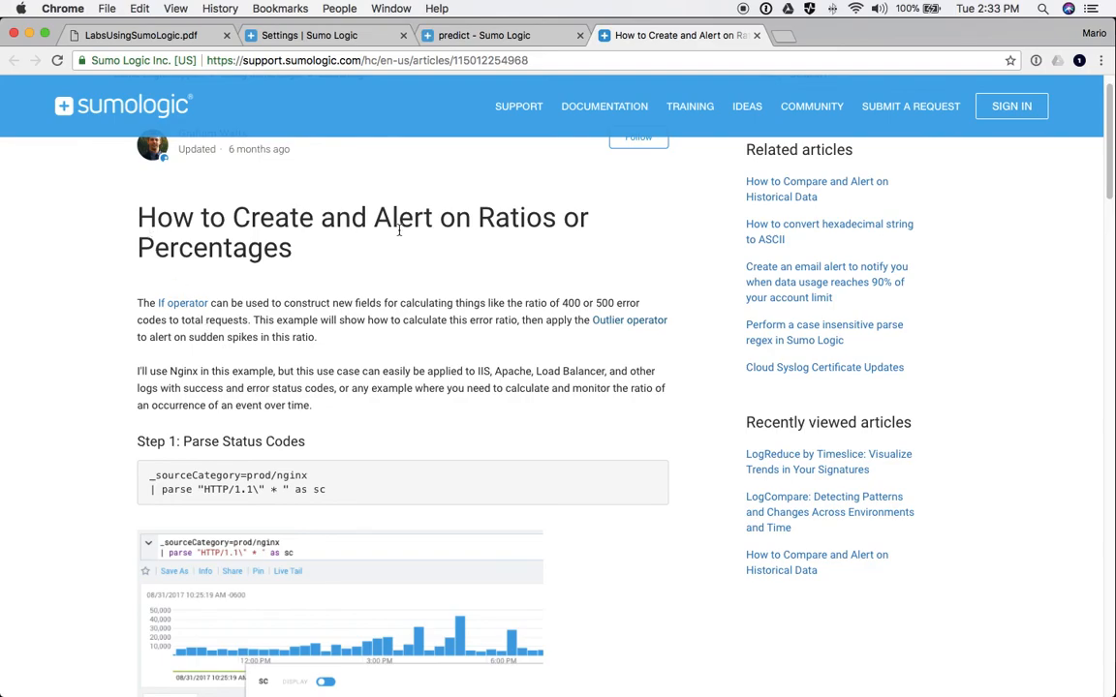
pyautogui.scroll(-3, 314, 250)
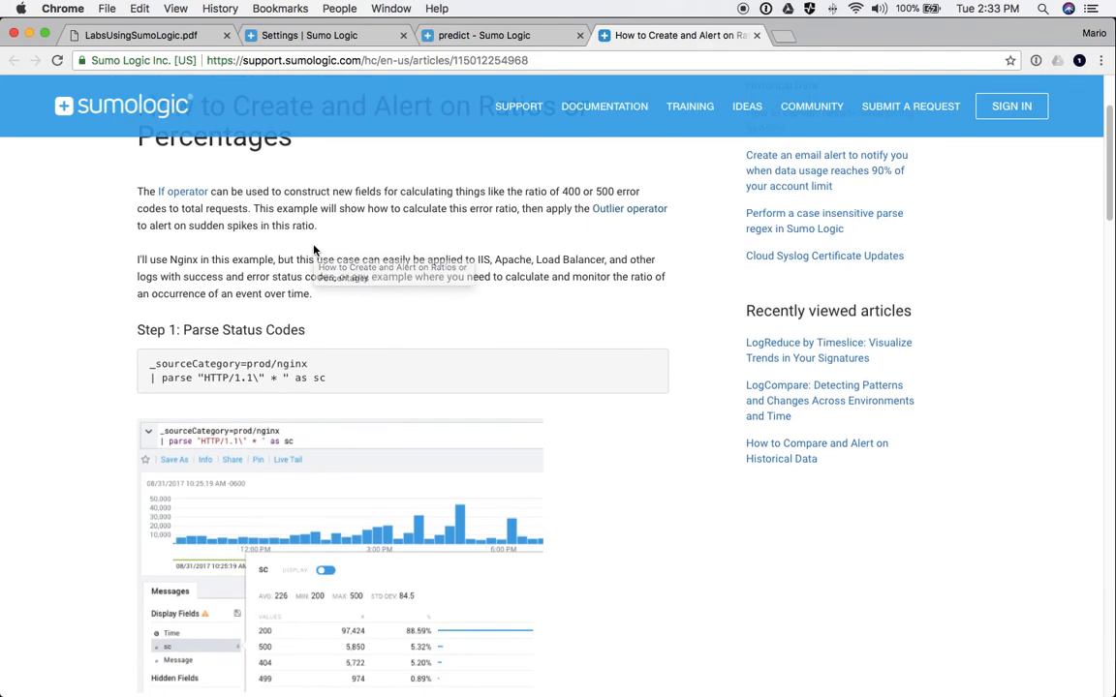
pyautogui.scroll(-2, 314, 250)
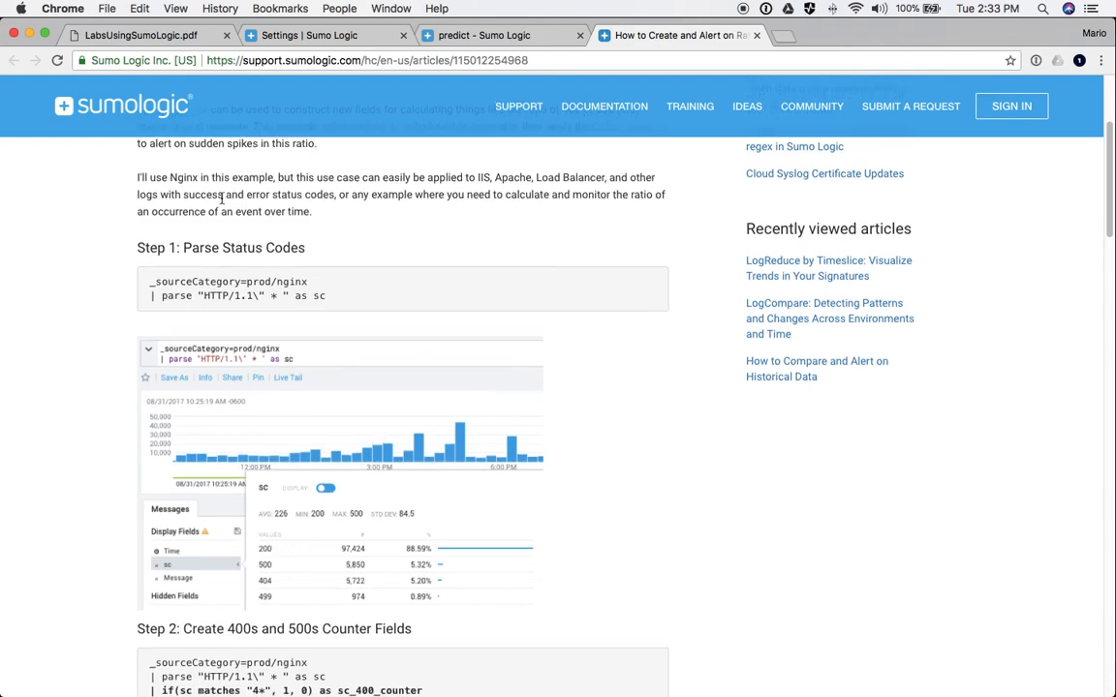
pyautogui.scroll(-7, 222, 199)
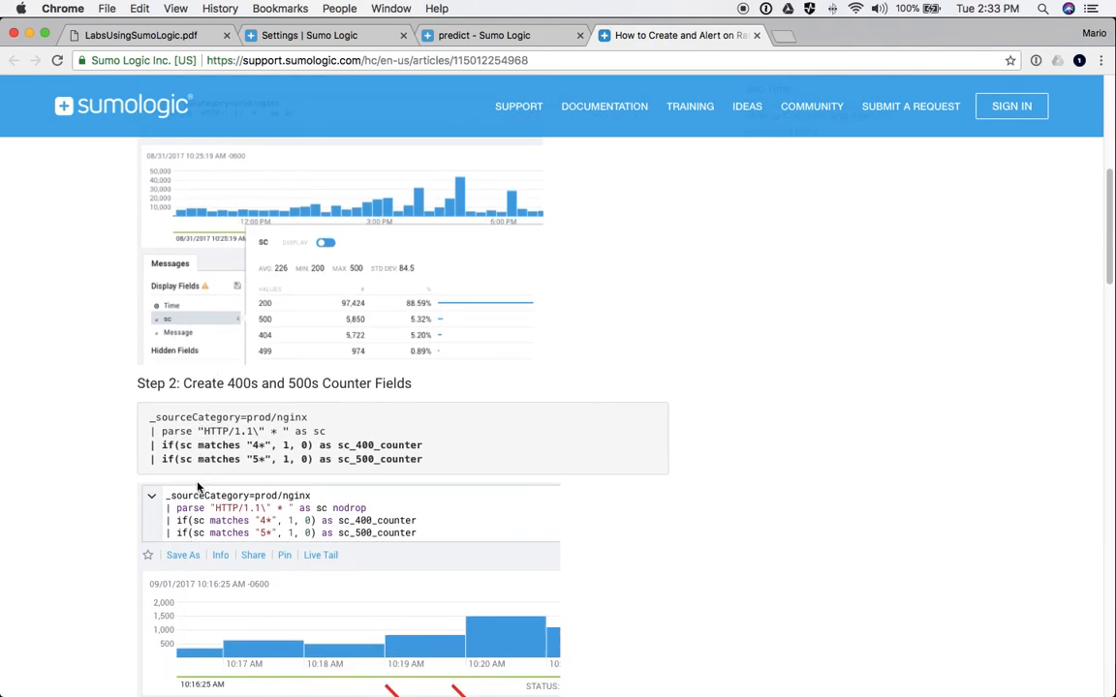
# - Highlight the article's Step 3 query while reading further down
pyautogui.moveTo(161, 446); pyautogui.dragTo(422, 459)
pyautogui.scroll(-6, 435, 466)
pyautogui.scroll(-8, 435, 466)
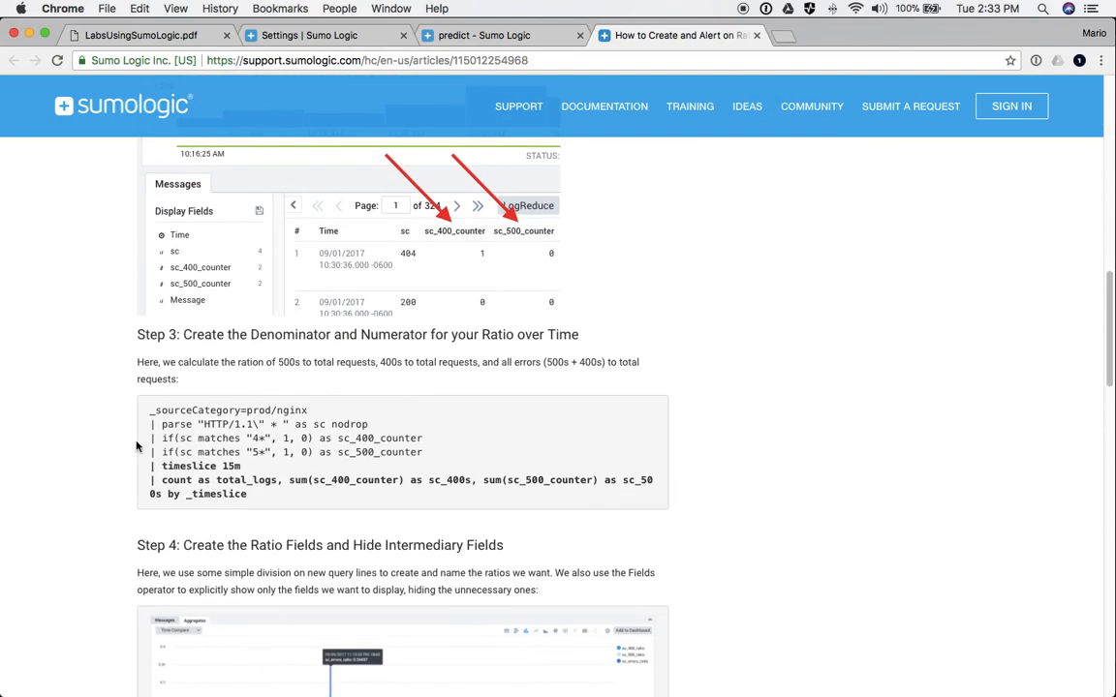
pyautogui.moveTo(150, 417); pyautogui.dragTo(257, 490)
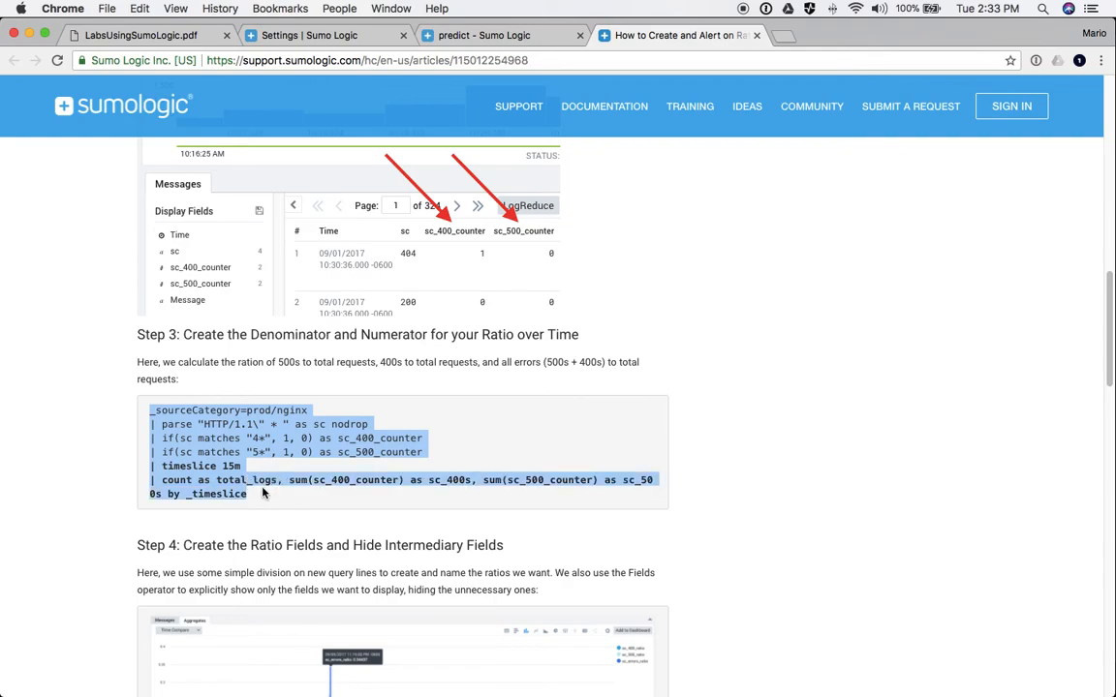
pyautogui.scroll(-2, 262, 493)
pyautogui.scroll(-5, 262, 493)
pyautogui.scroll(15, 262, 489)
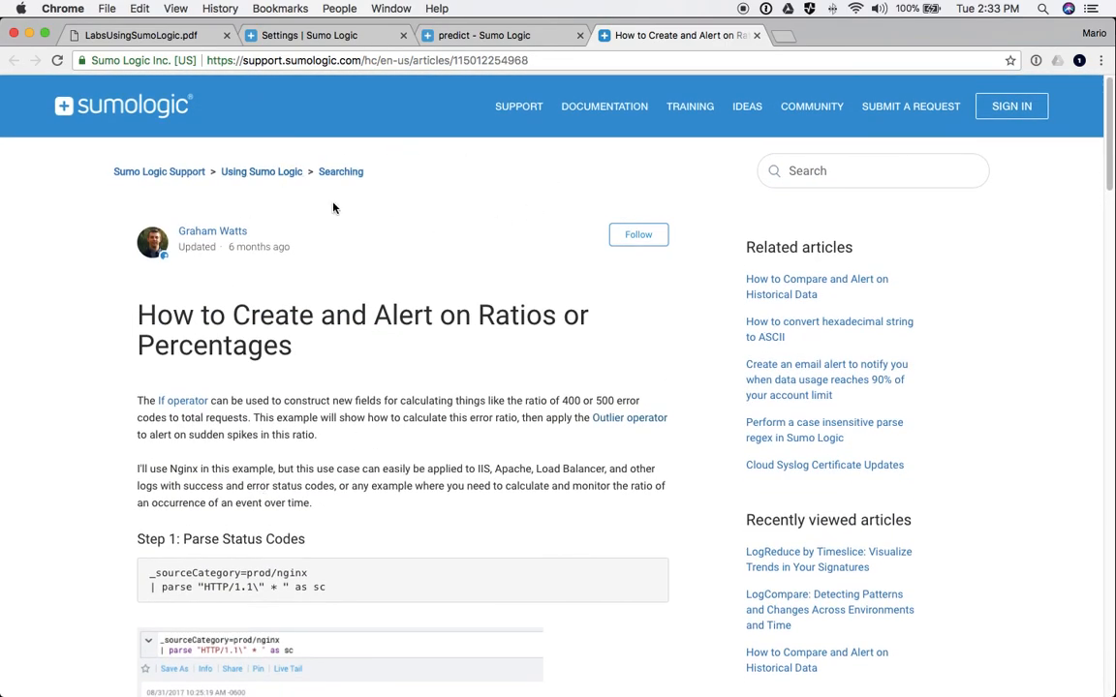
# - Go up to the Using Sumo Logic category, then browse the Sumo Logic Community page
pyautogui.click(257, 180)
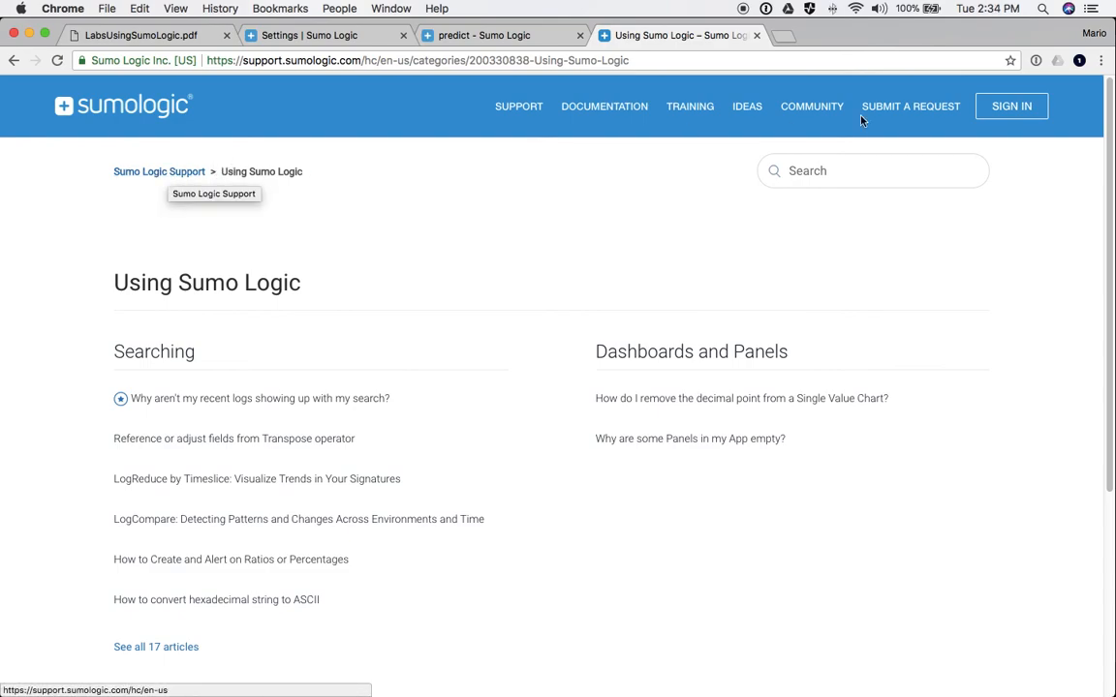
pyautogui.click(820, 109)
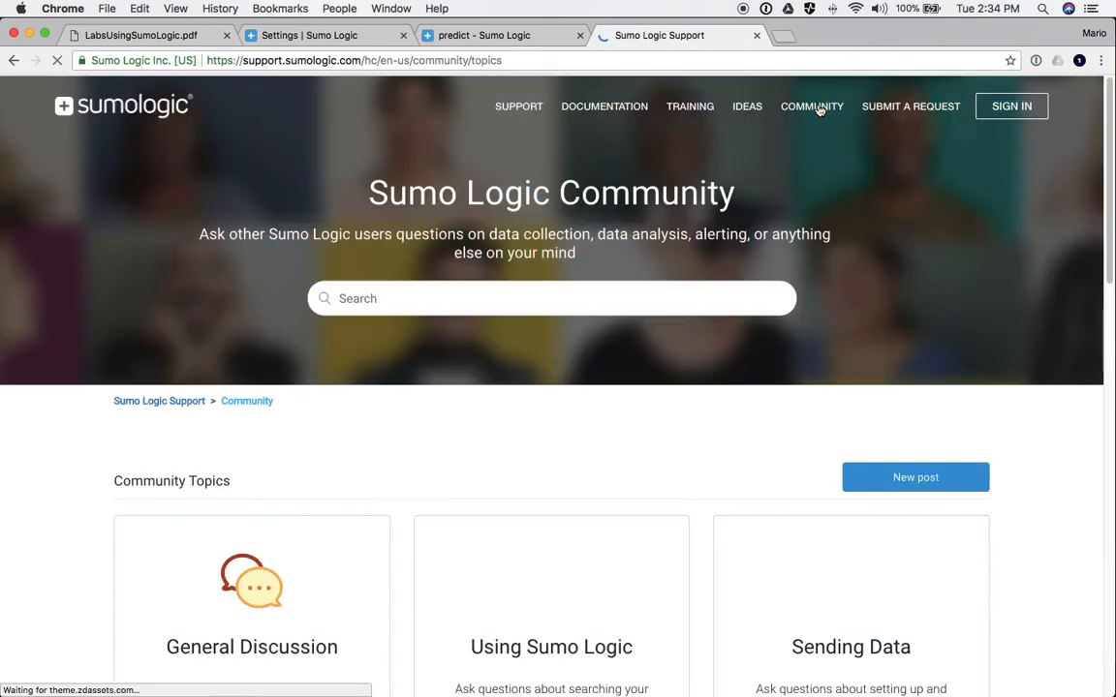
pyautogui.scroll(-4, 819, 110)
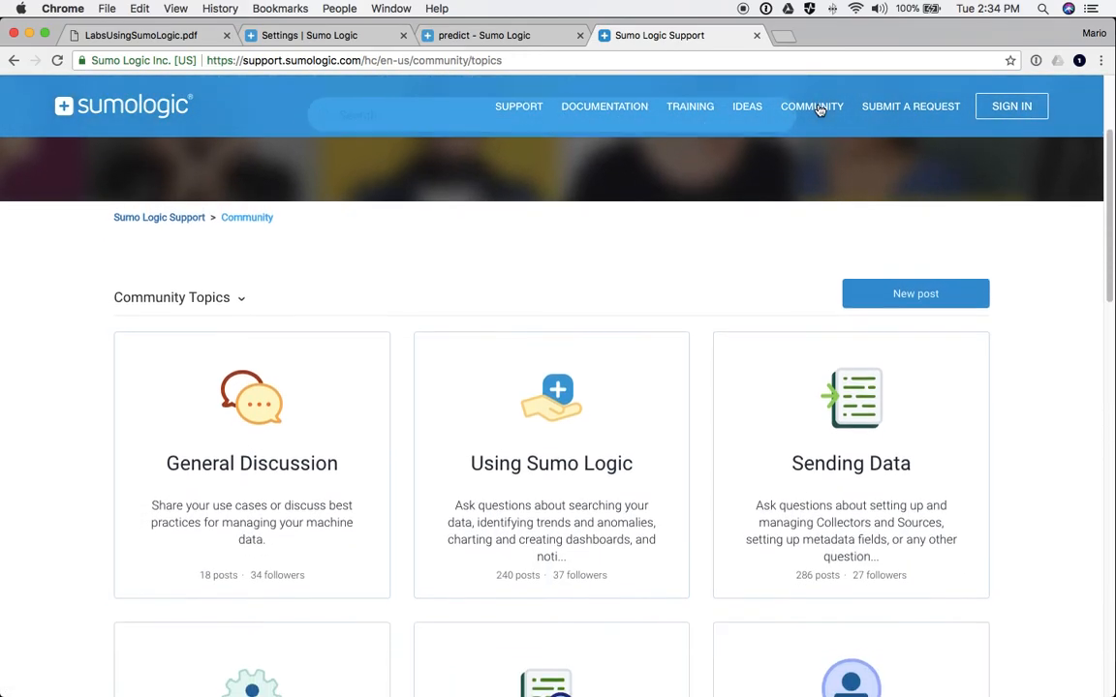
pyautogui.scroll(-5, 882, 420)
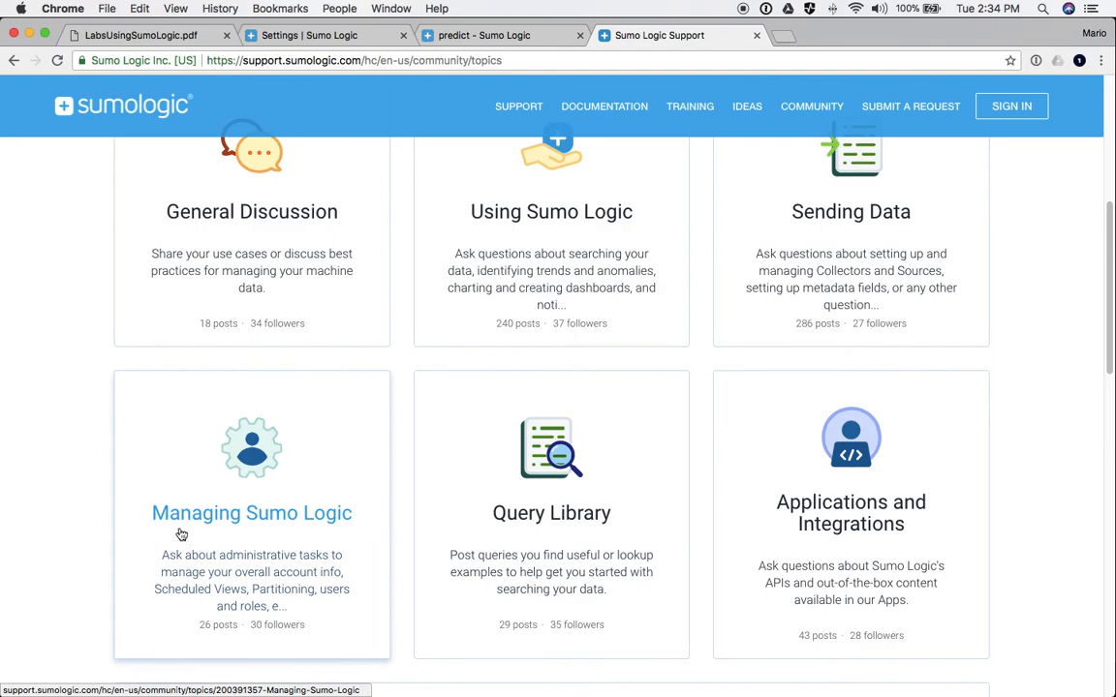
pyautogui.scroll(1, 246, 510)
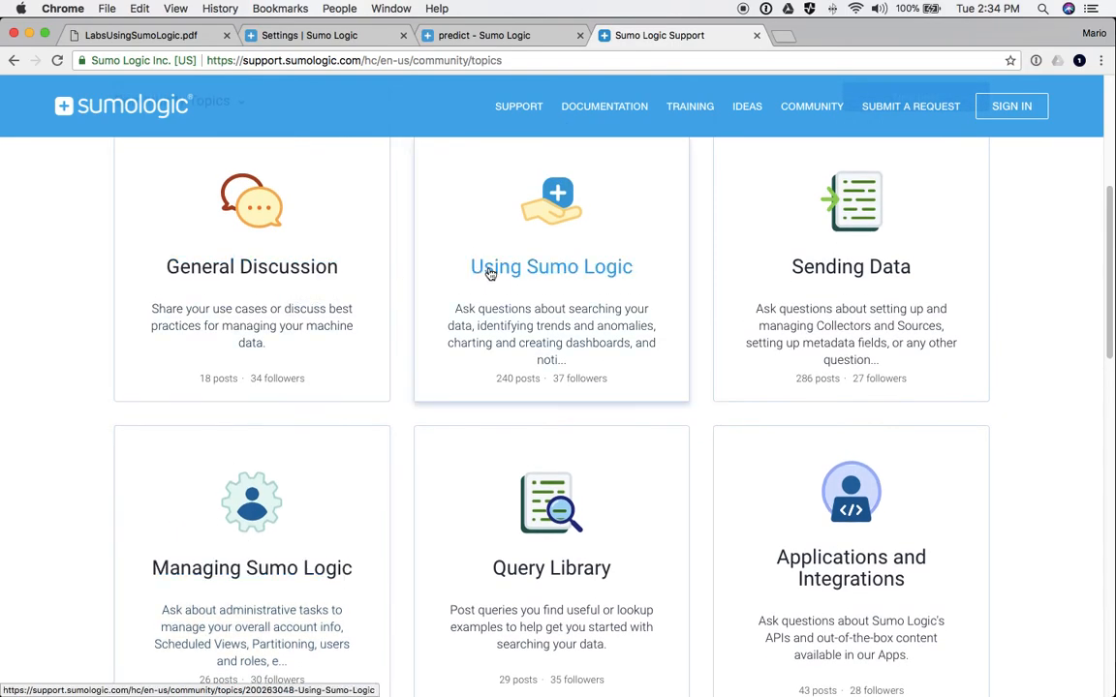
pyautogui.scroll(-3, 513, 446)
# - Browse the Query Library topic's shared posts, such as 'Creating Meaningful Alerts'
pyautogui.click(553, 371)
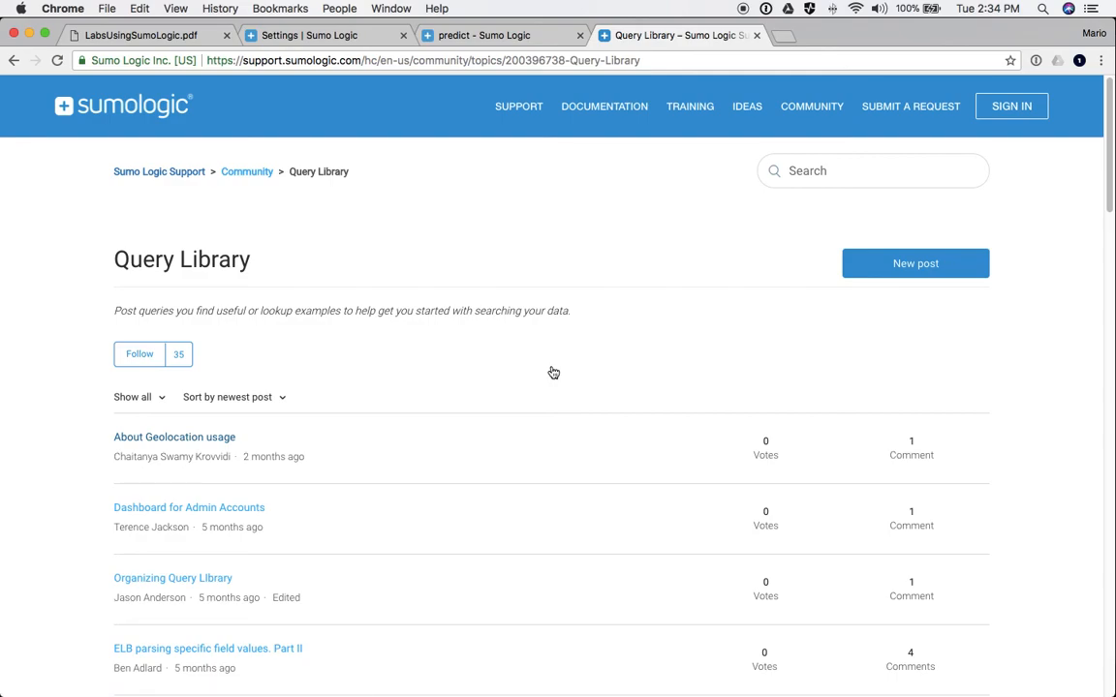
pyautogui.scroll(-2, 392, 379)
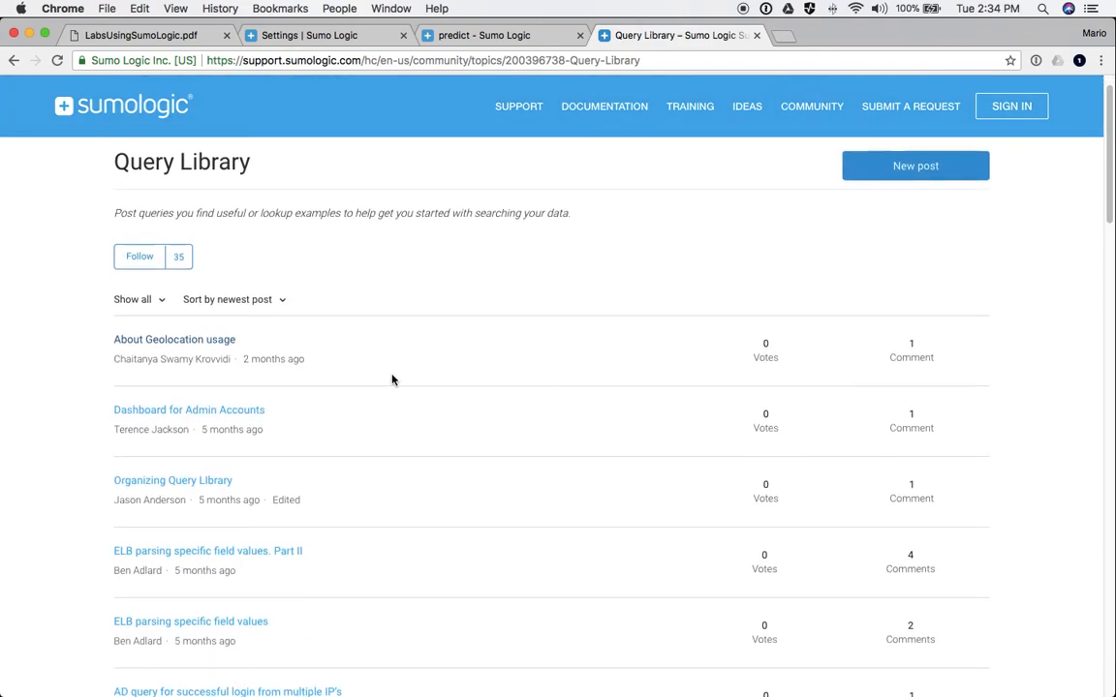
pyautogui.scroll(-20, 392, 379)
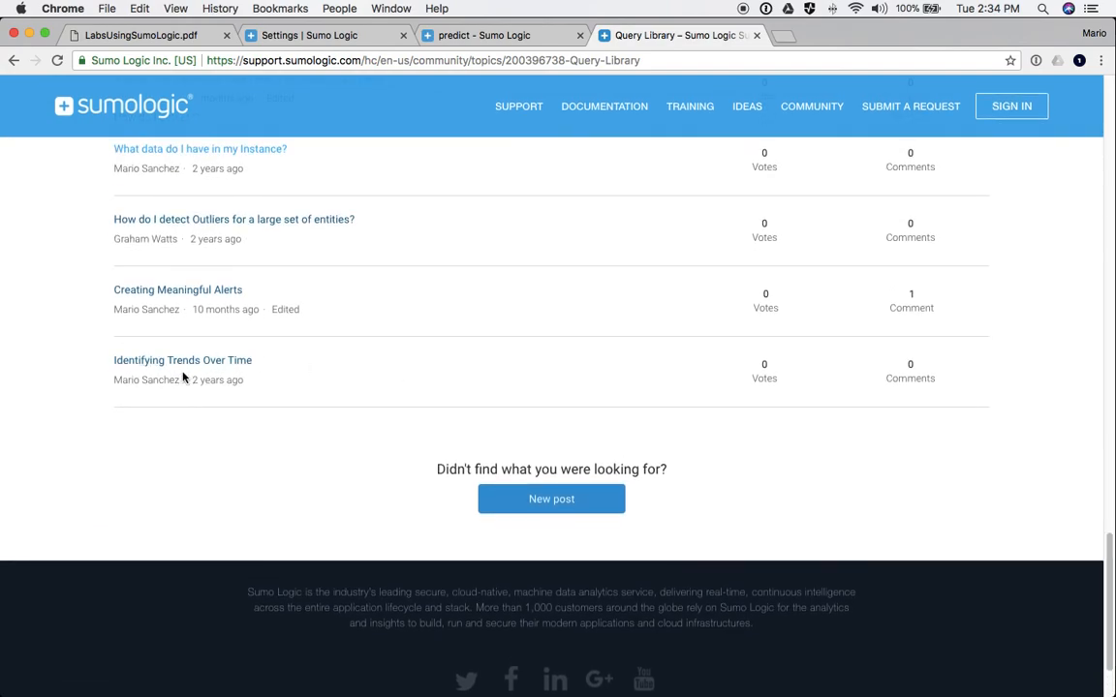
pyautogui.scroll(1, 183, 378)
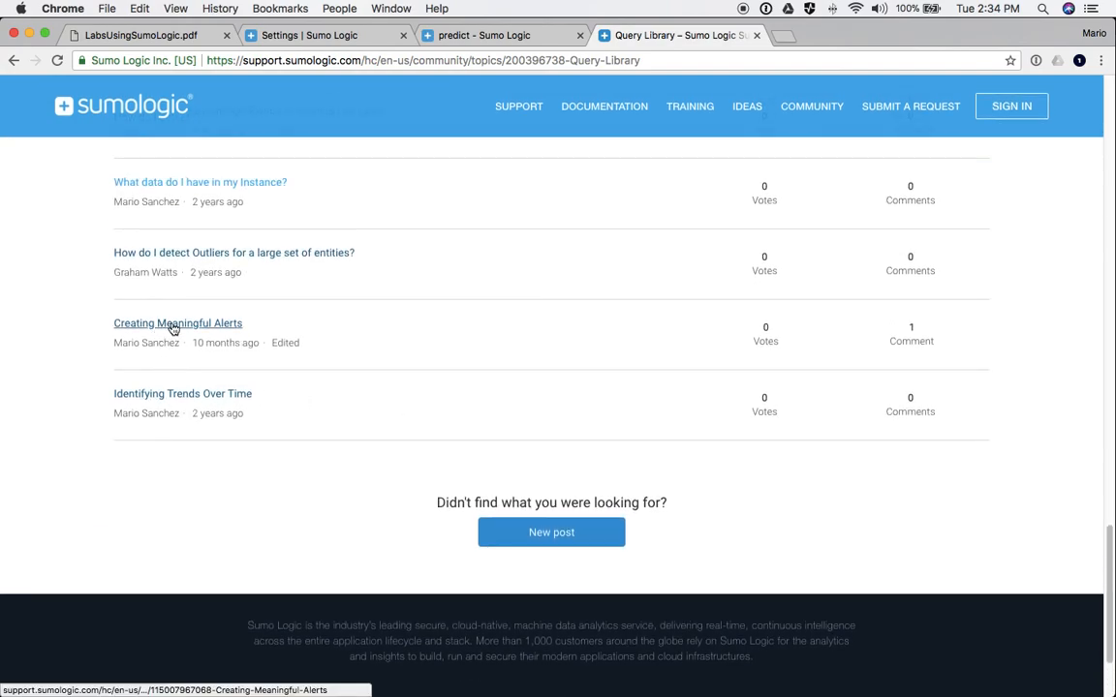
pyautogui.click(166, 325)
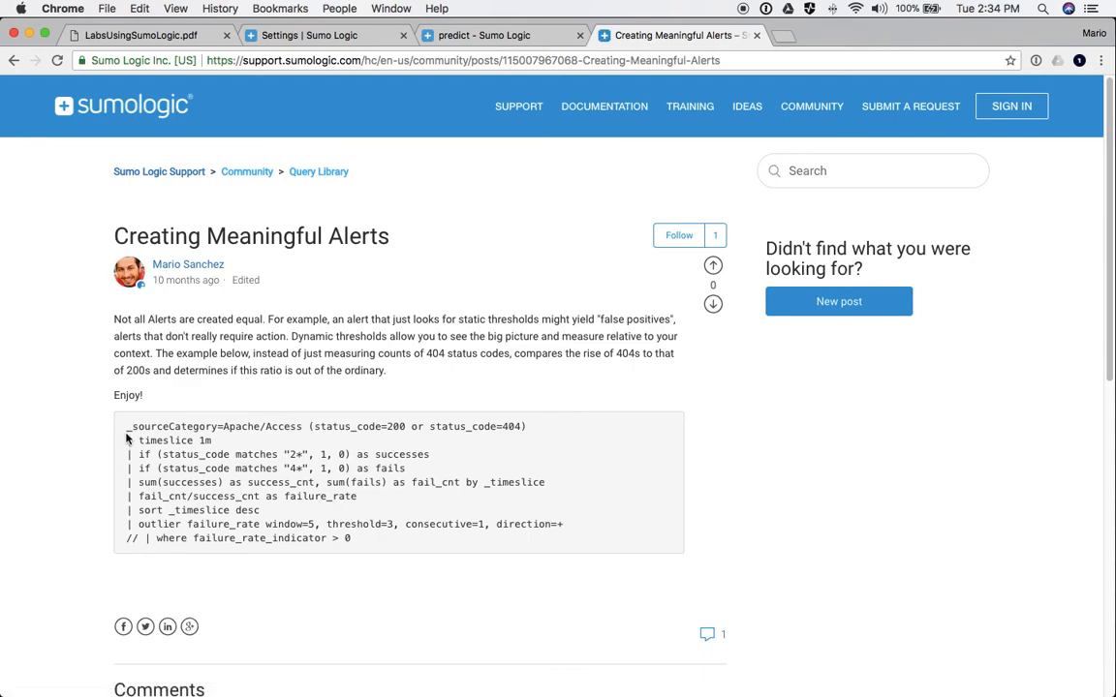
pyautogui.moveTo(125, 429); pyautogui.dragTo(378, 536)
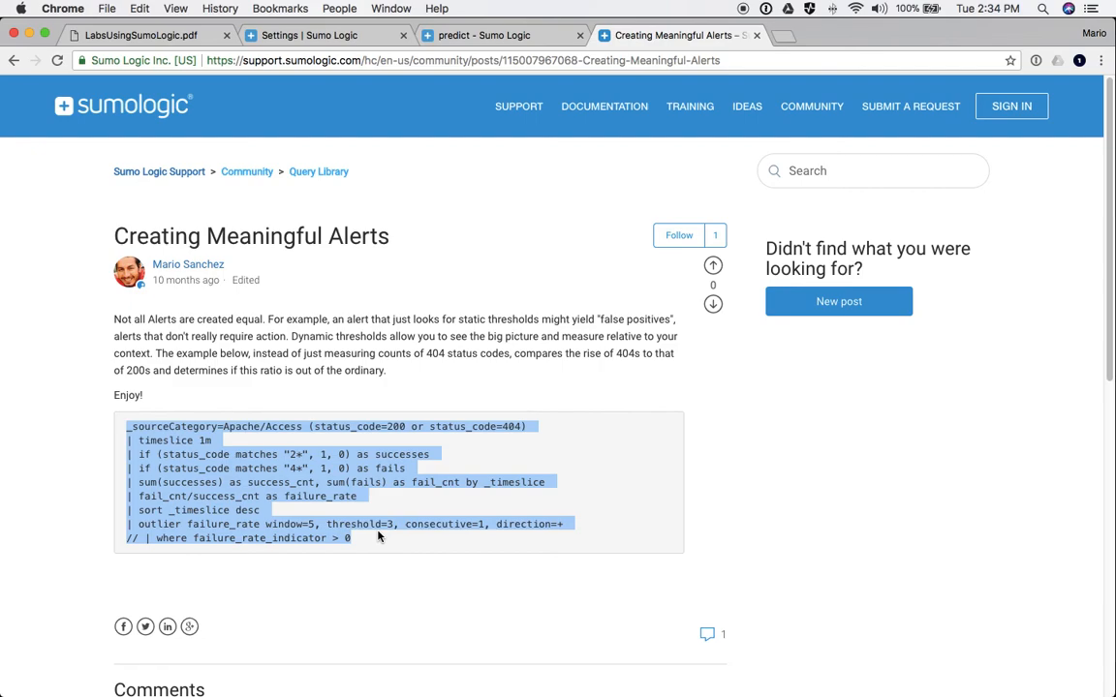
pyautogui.click(230, 490)
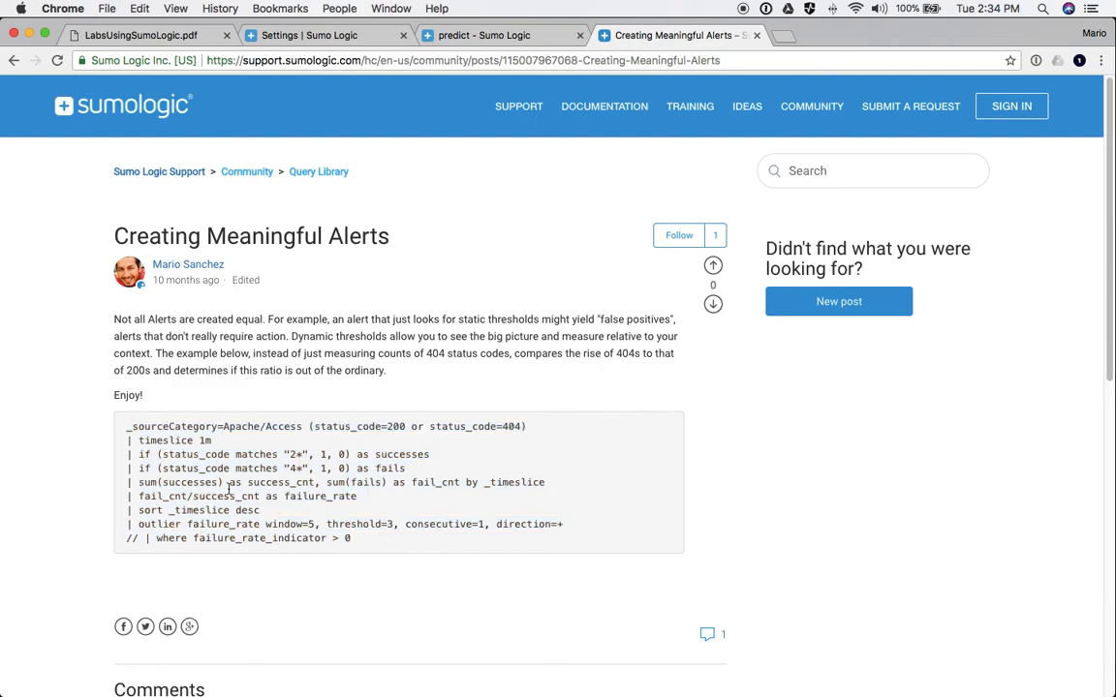
pyautogui.scroll(-3, 221, 454)
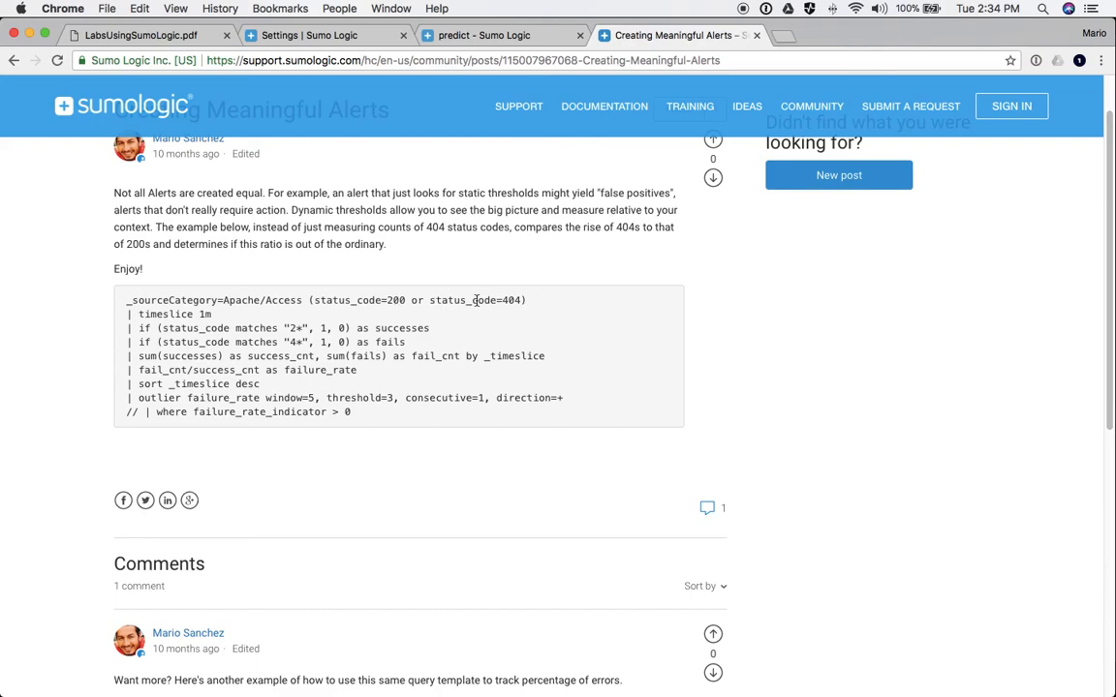
pyautogui.scroll(-8, 371, 347)
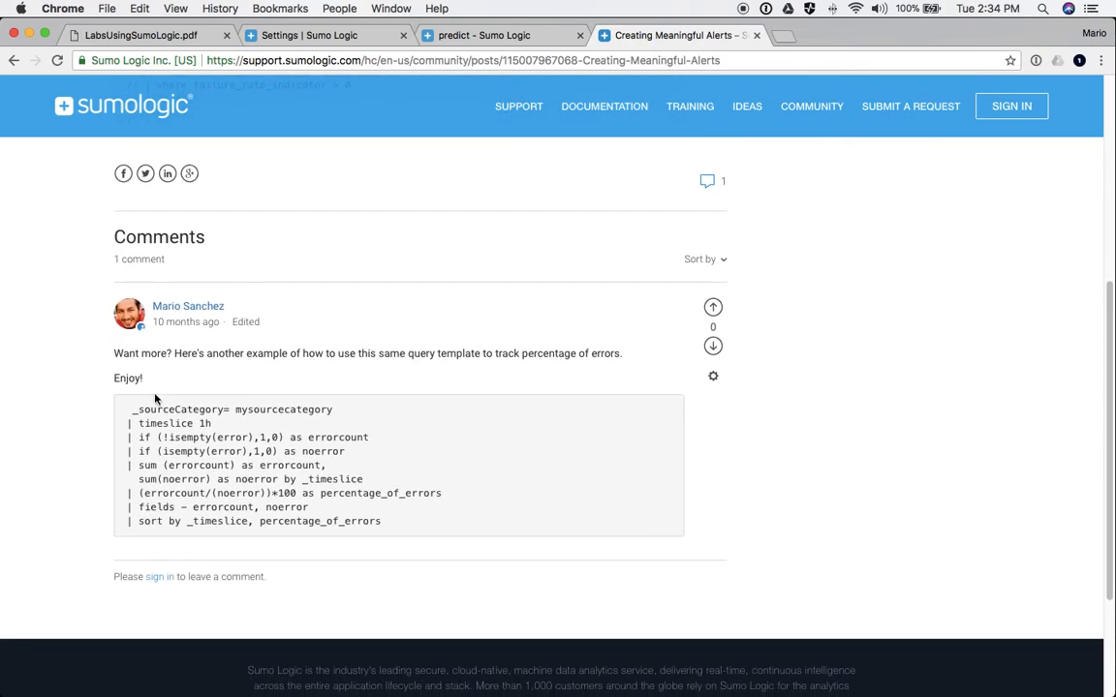
pyautogui.moveTo(128, 413); pyautogui.dragTo(373, 523)
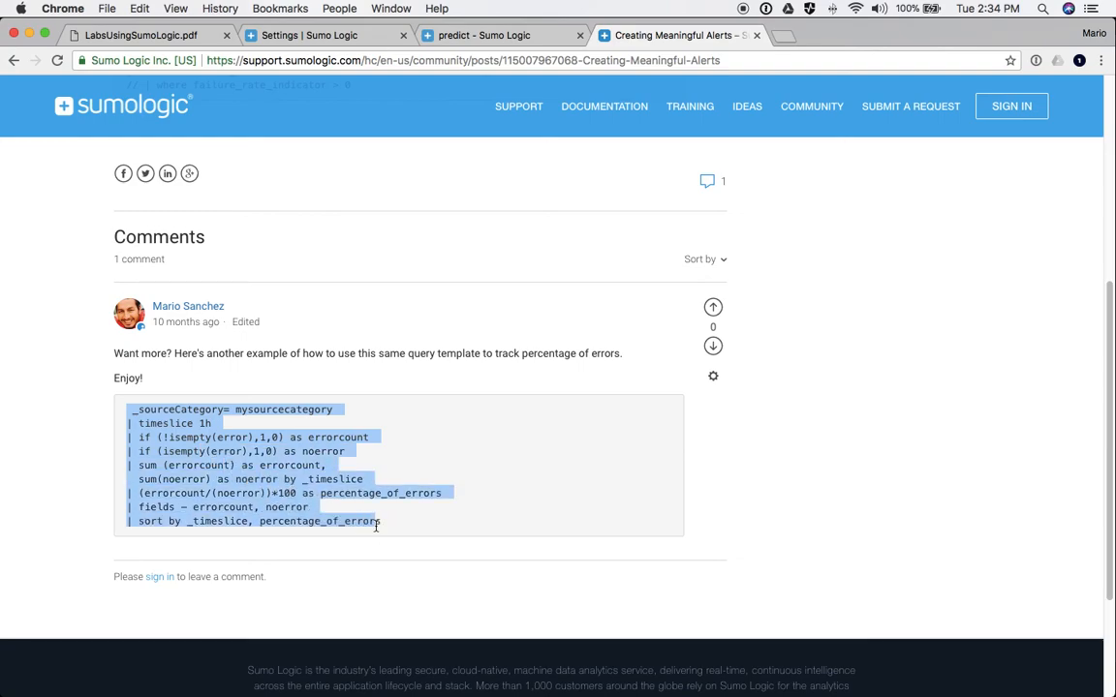
pyautogui.click(233, 452)
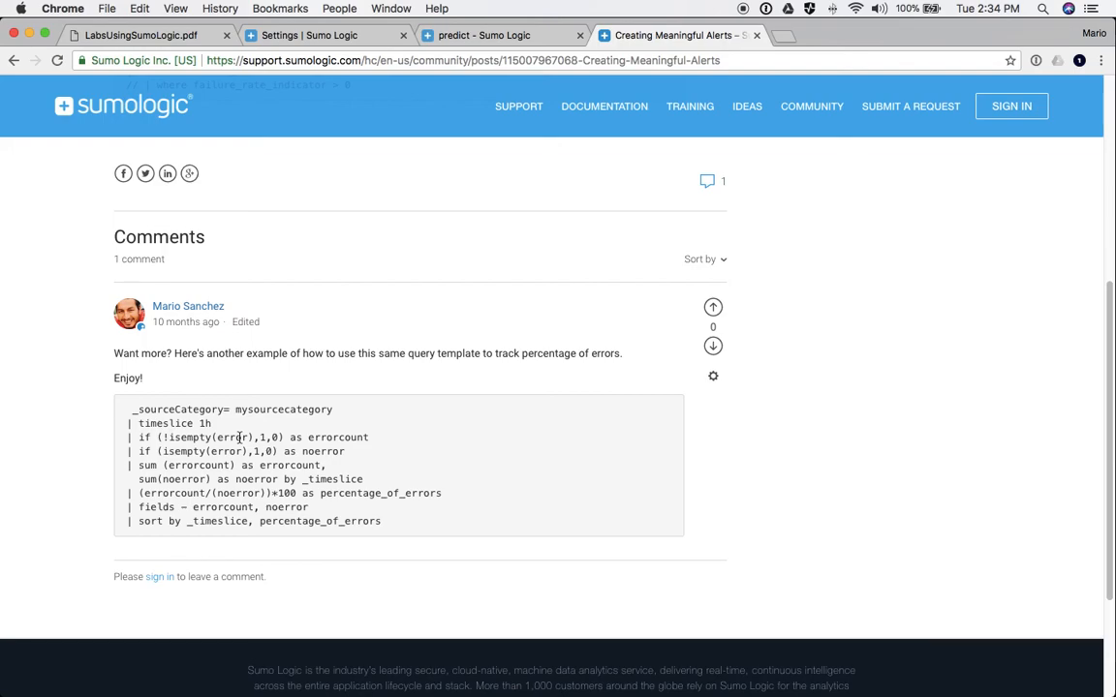
pyautogui.scroll(5, 239, 437)
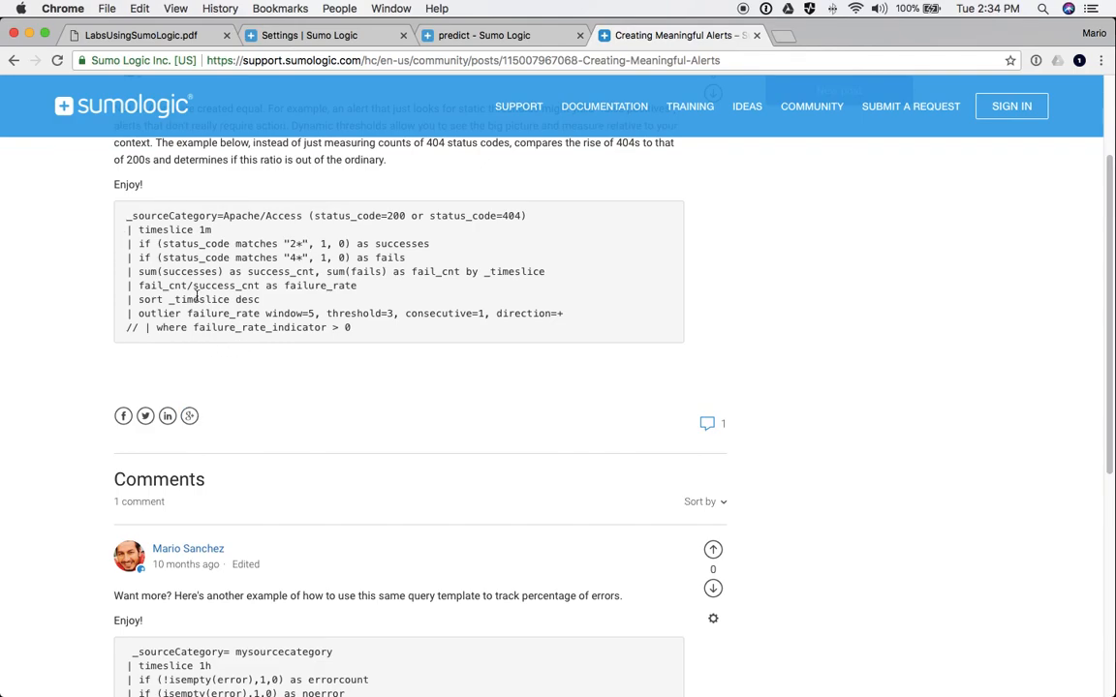
pyautogui.press('super+Tab')
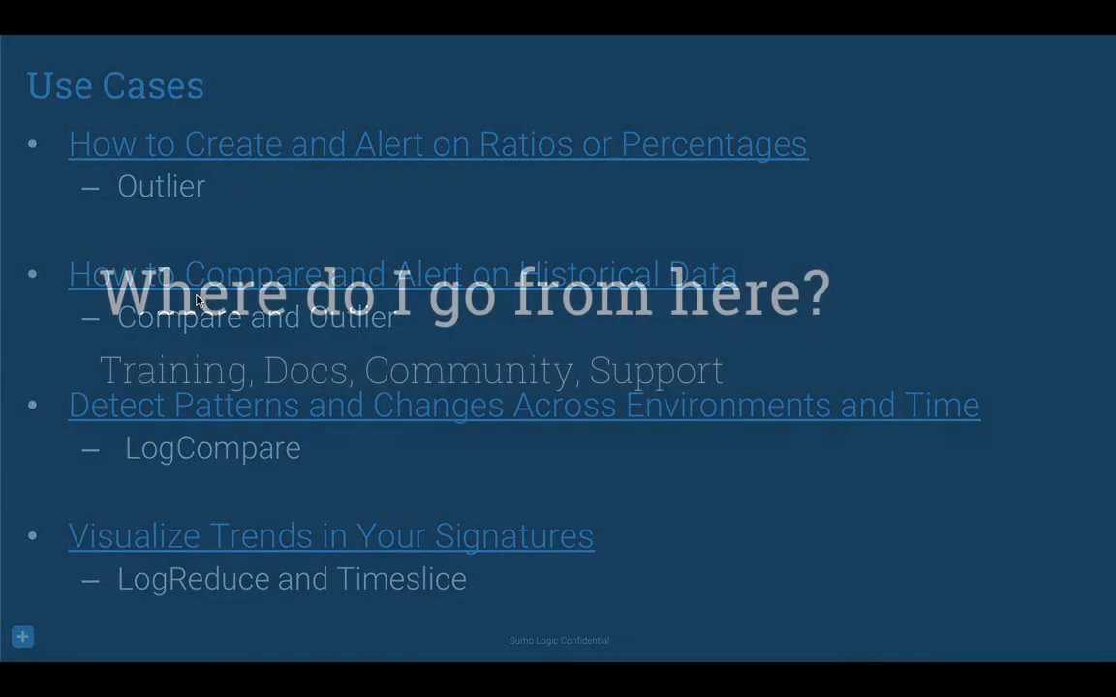
# - Advance the slideshow to the Technical Resources slide and return to the browser
pyautogui.press('Right')
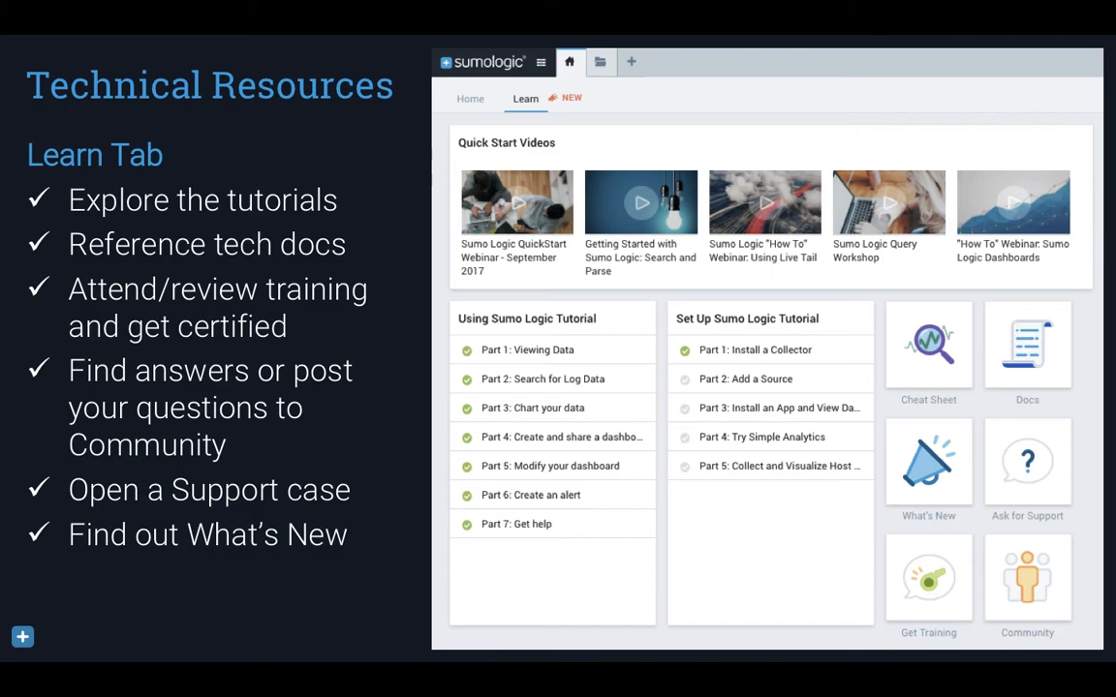
pyautogui.press('super+Tab')
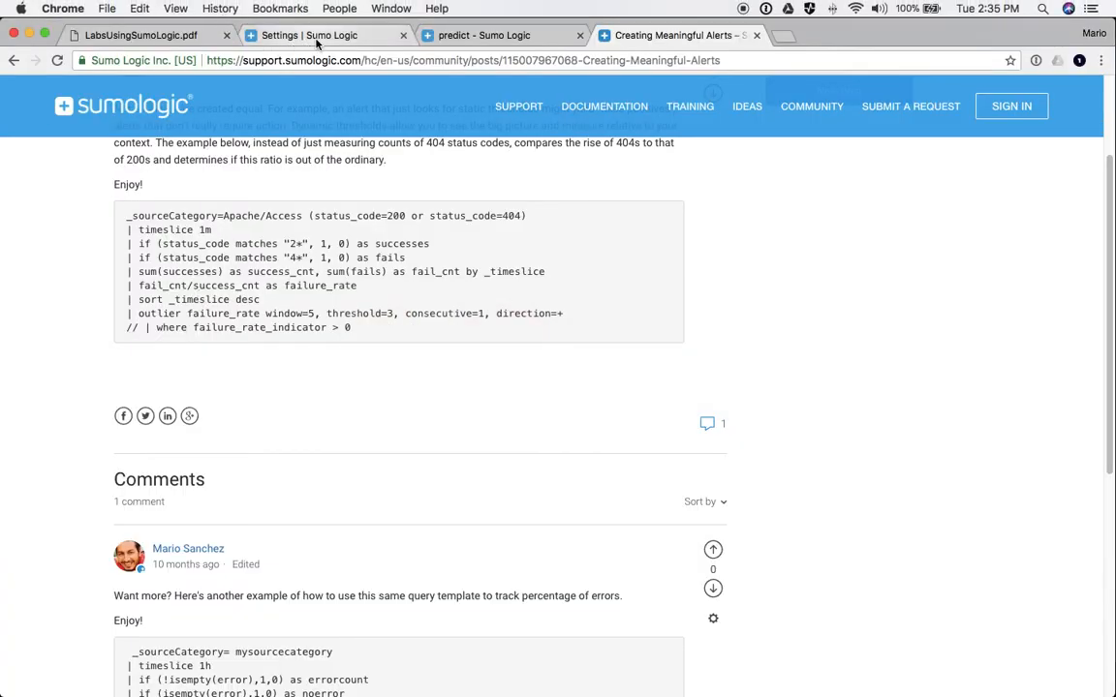
# - Show the Sumo Logic Learn home page full width with the side navigation collapsed
pyautogui.click(291, 36)
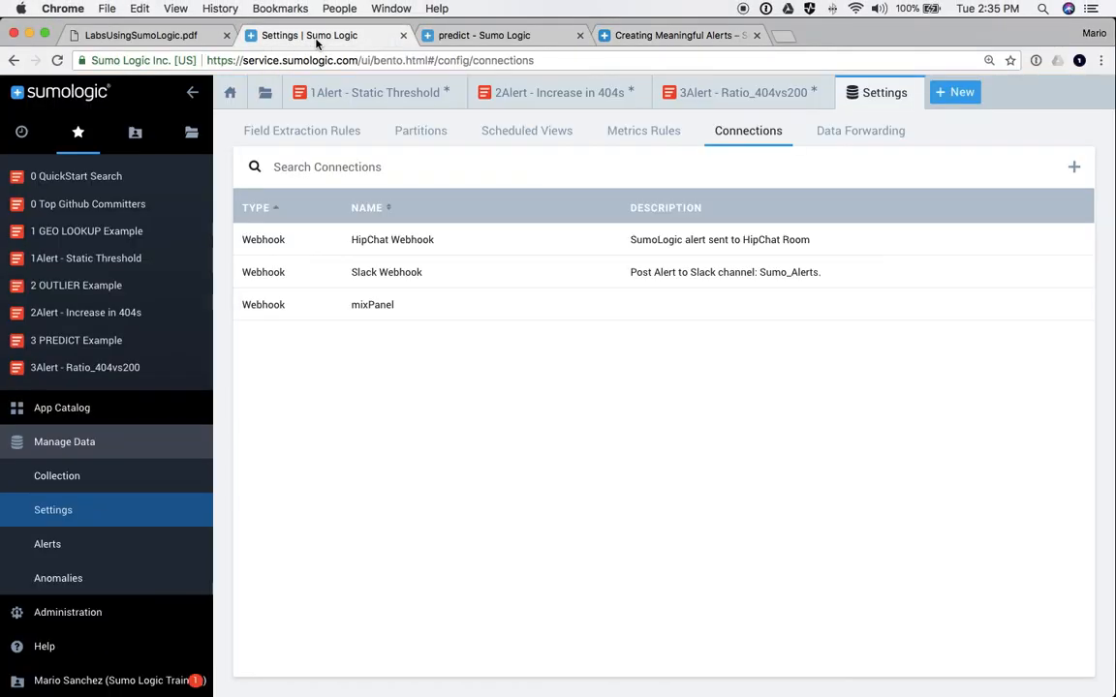
pyautogui.click(230, 93)
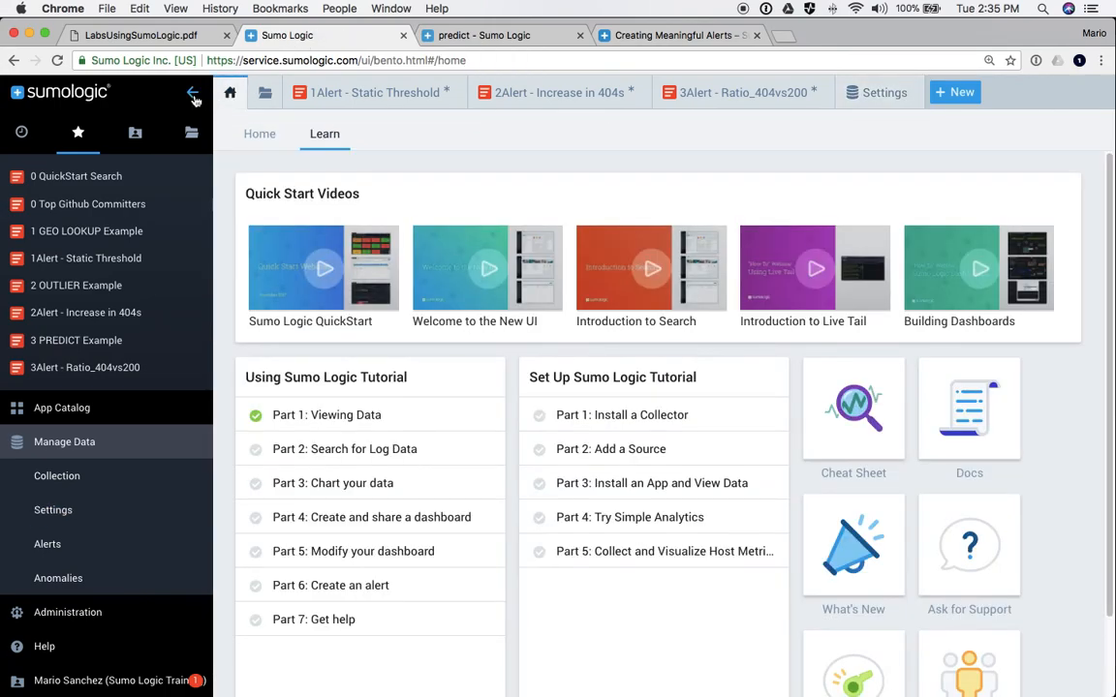
pyautogui.click(192, 92)
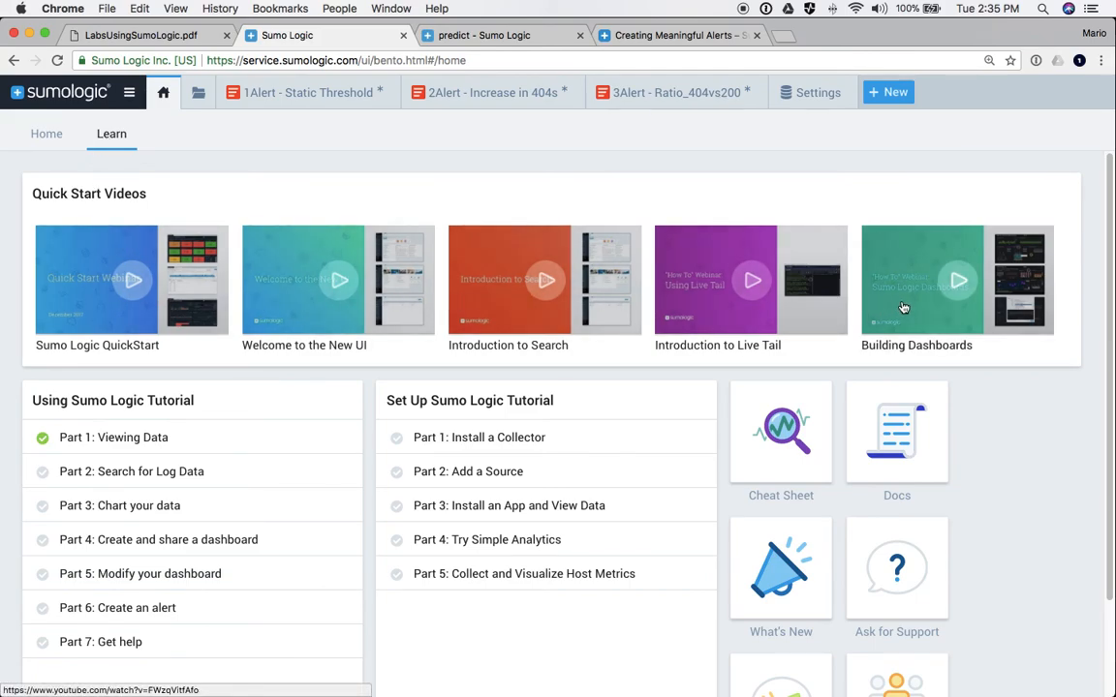
# - Open the Log Operators Cheat Sheet from the Learn page in a new tab
pyautogui.scroll(-2, 891, 307)
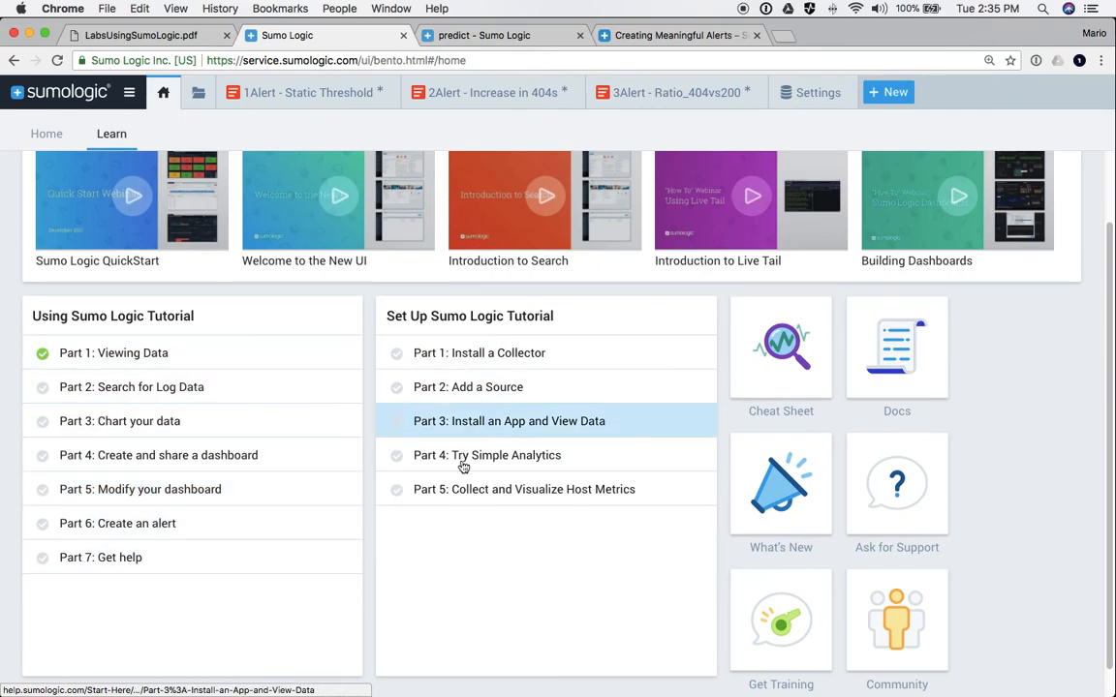
pyautogui.scroll(-1, 419, 450)
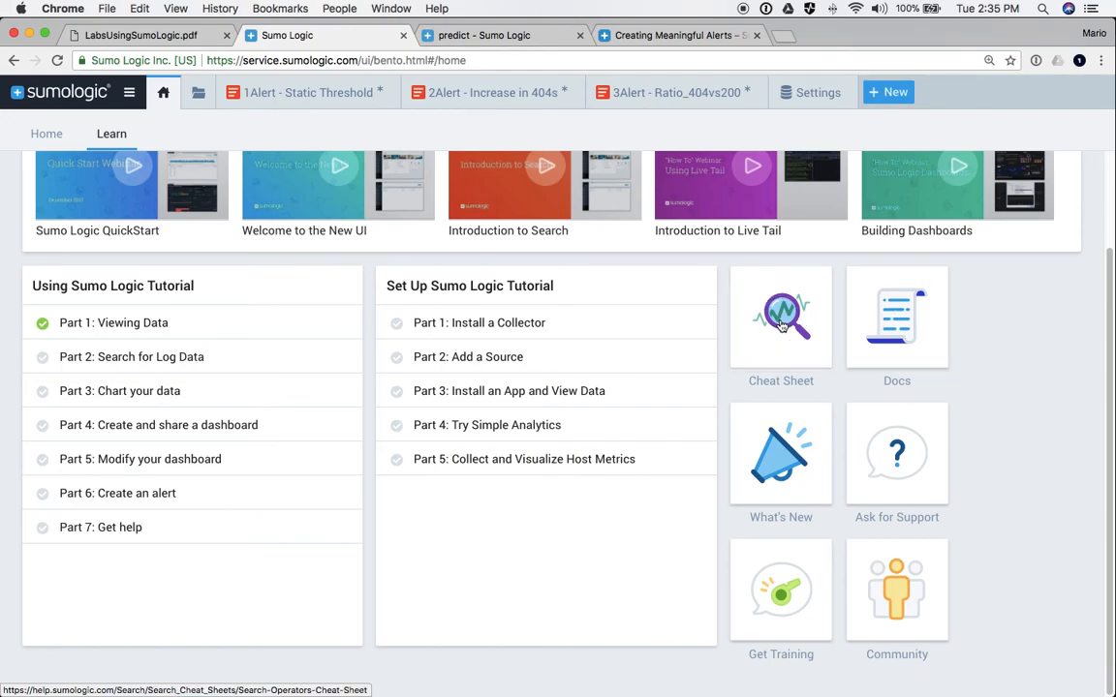
pyautogui.click(783, 325)
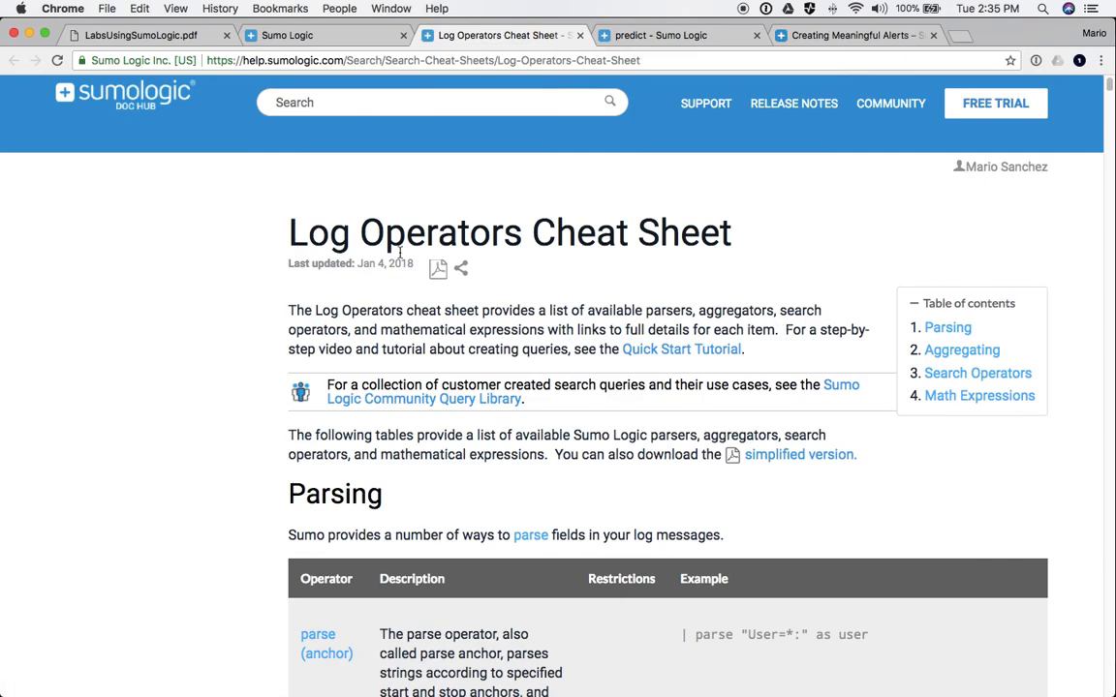
# - Find the if row in the Log Operators Cheat Sheet and open the 'if operator and ?' reference
pyautogui.scroll(-20, 317, 581)
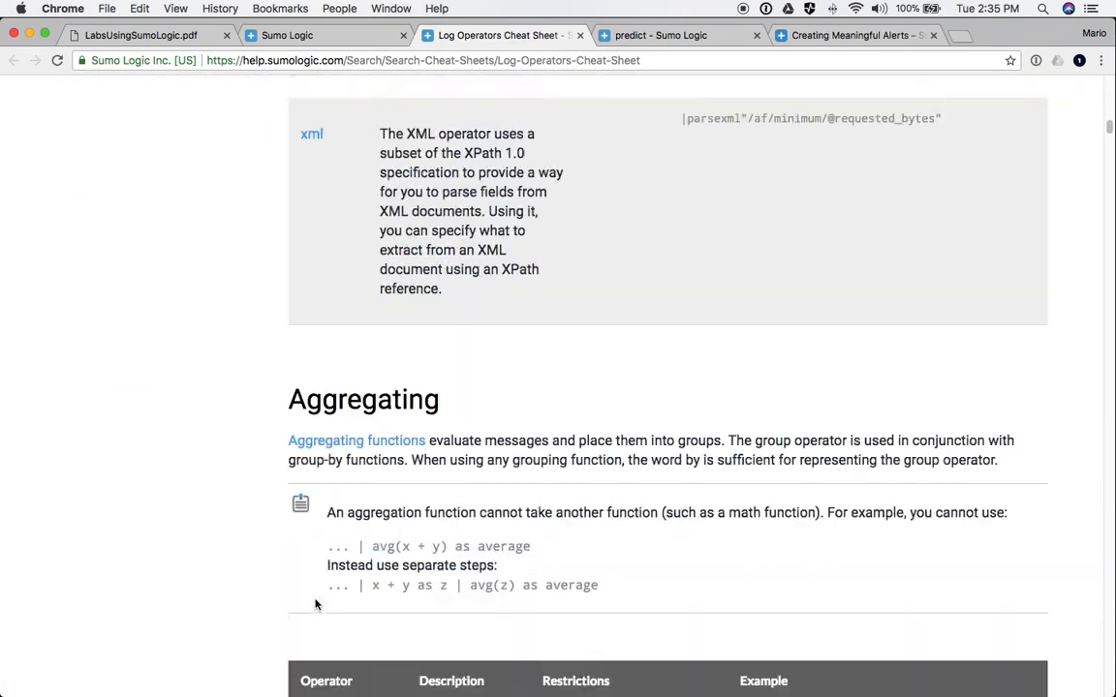
pyautogui.scroll(-20, 314, 605)
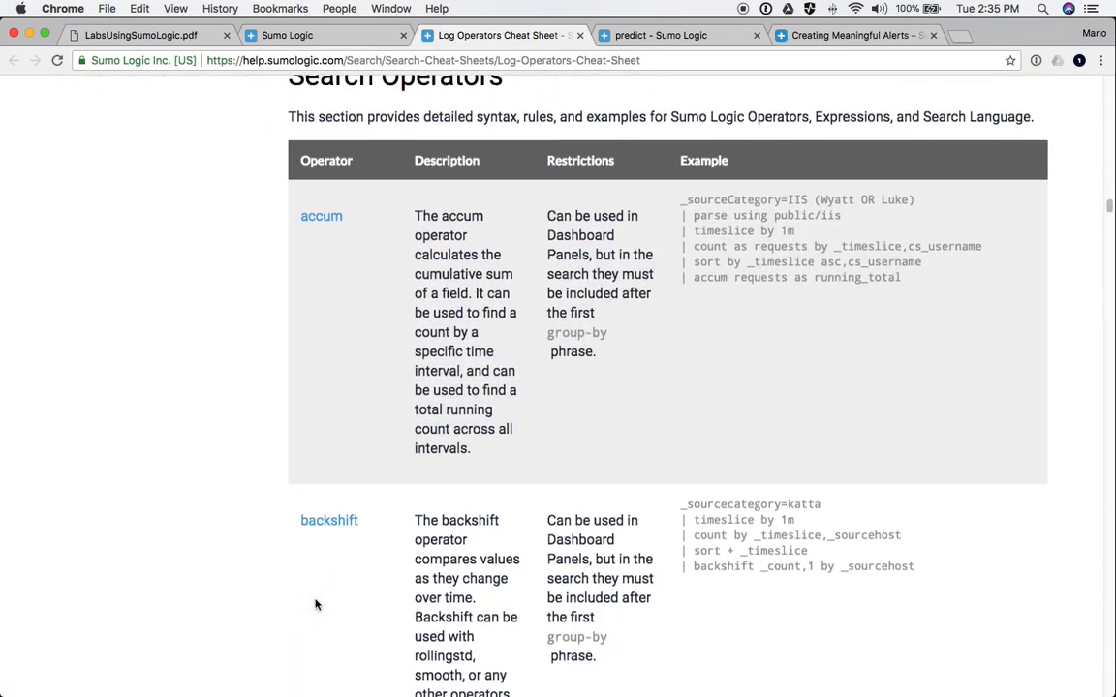
pyautogui.scroll(20, 314, 604)
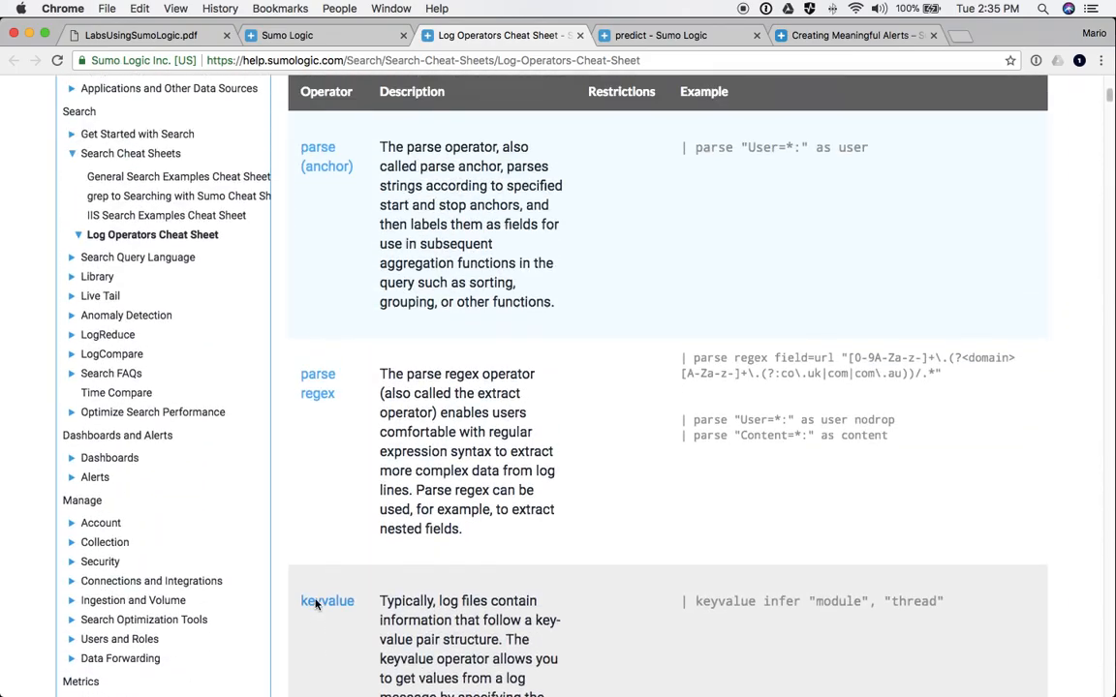
pyautogui.scroll(5, 315, 604)
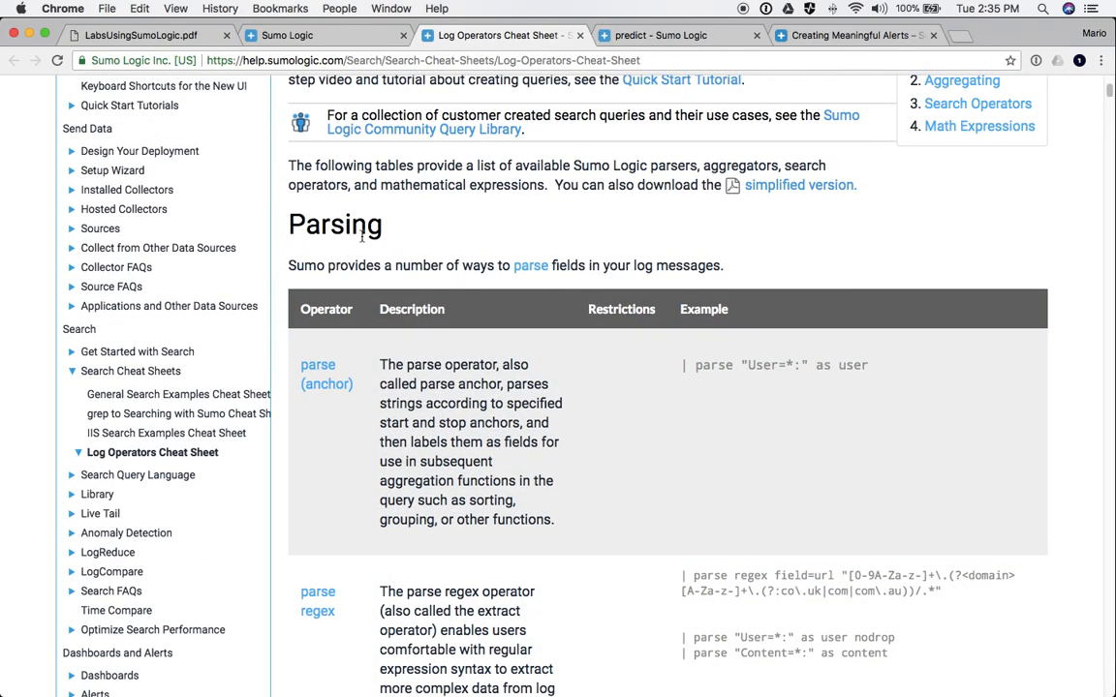
pyautogui.scroll(-15, 353, 241)
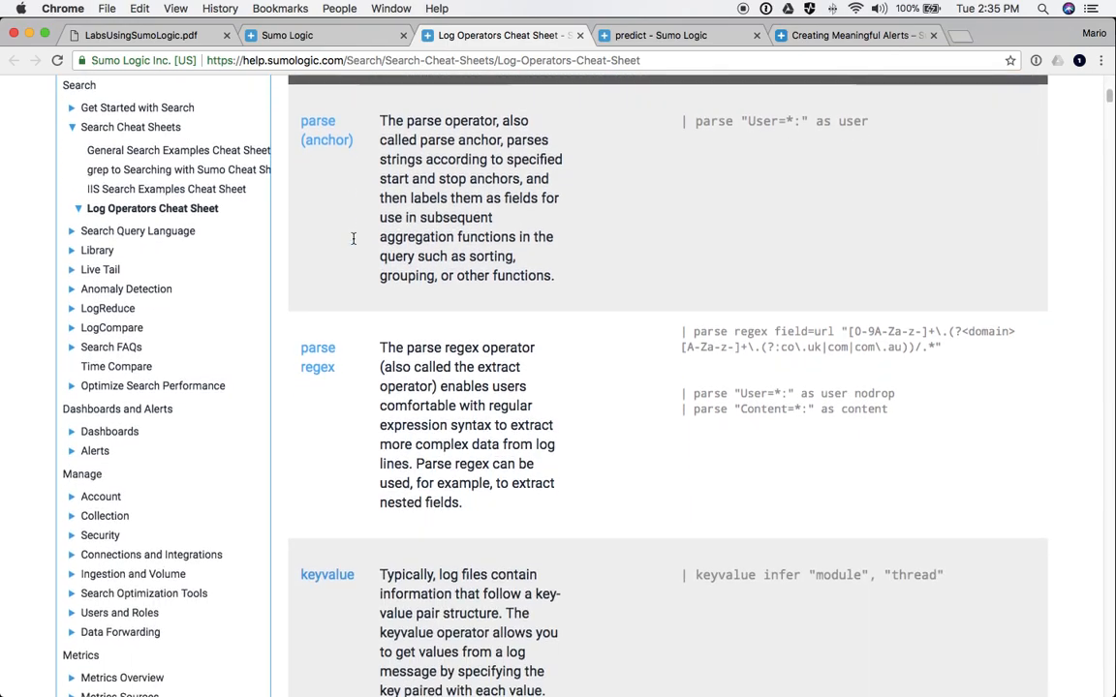
pyautogui.scroll(-20, 353, 239)
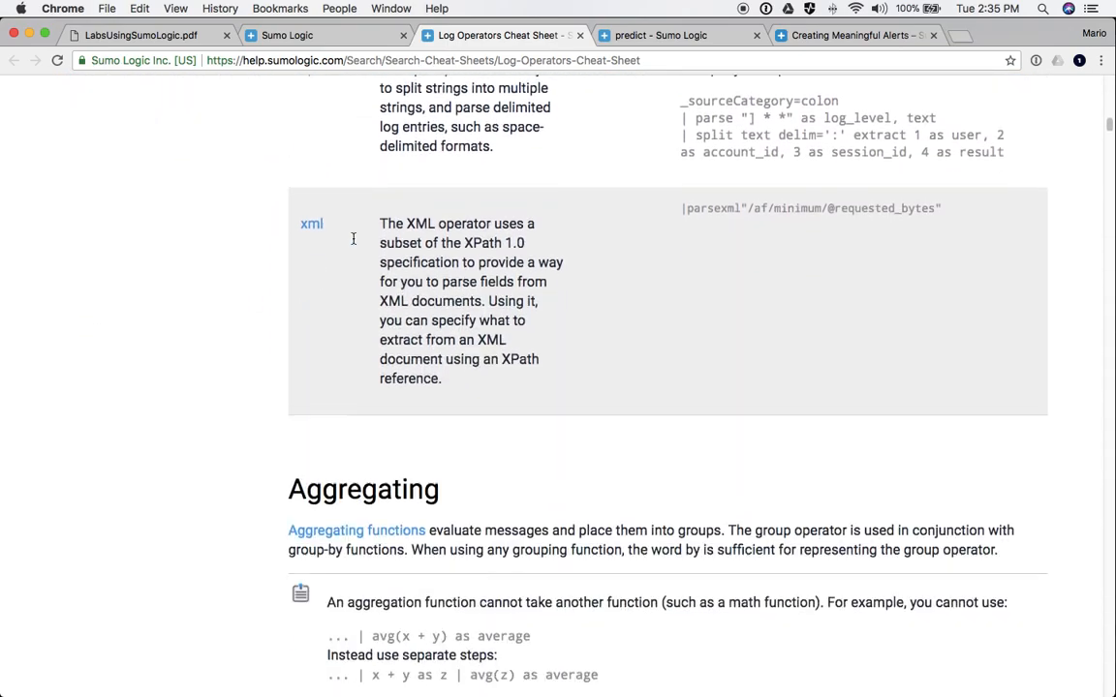
pyautogui.scroll(-20, 386, 326)
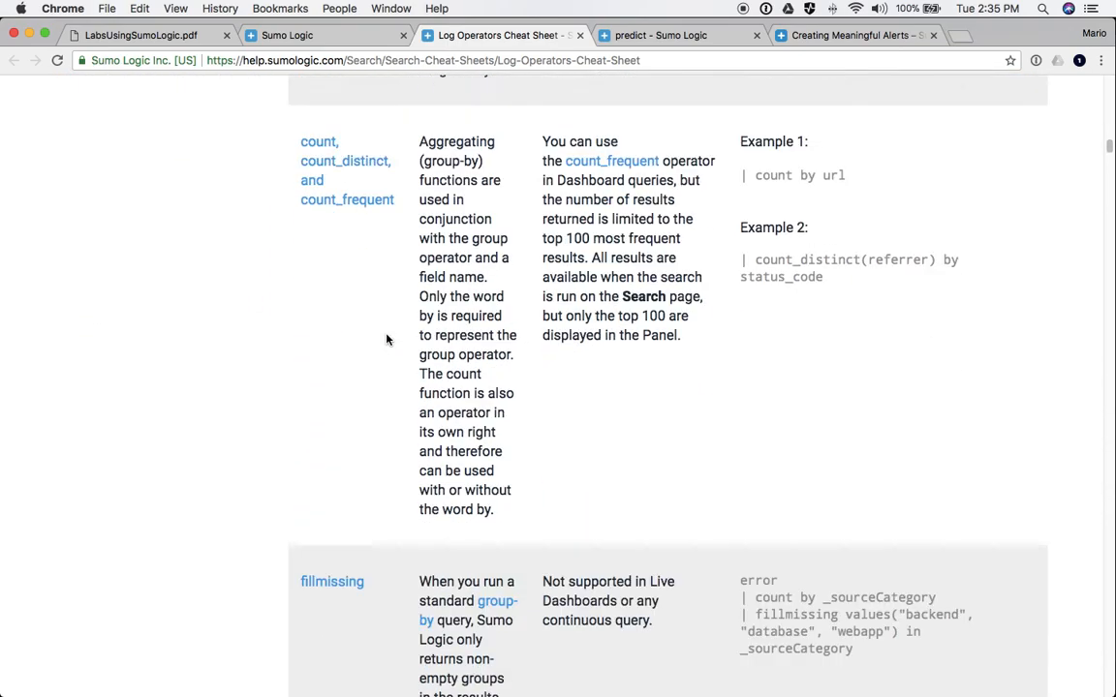
pyautogui.scroll(-20, 386, 339)
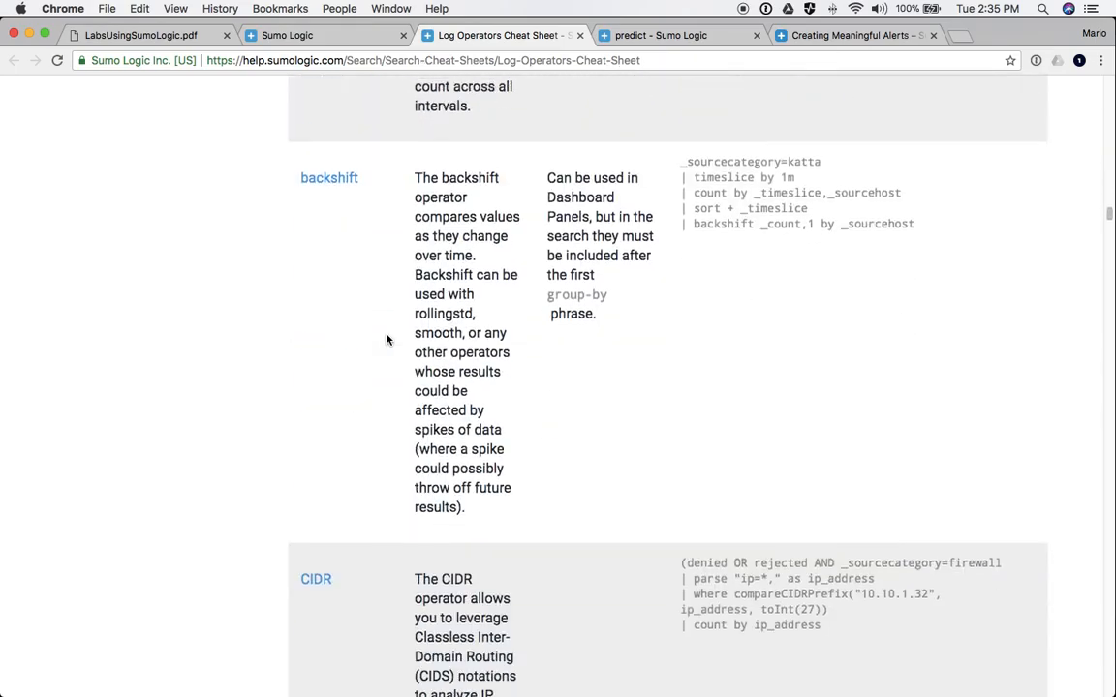
pyautogui.scroll(-5, 386, 339)
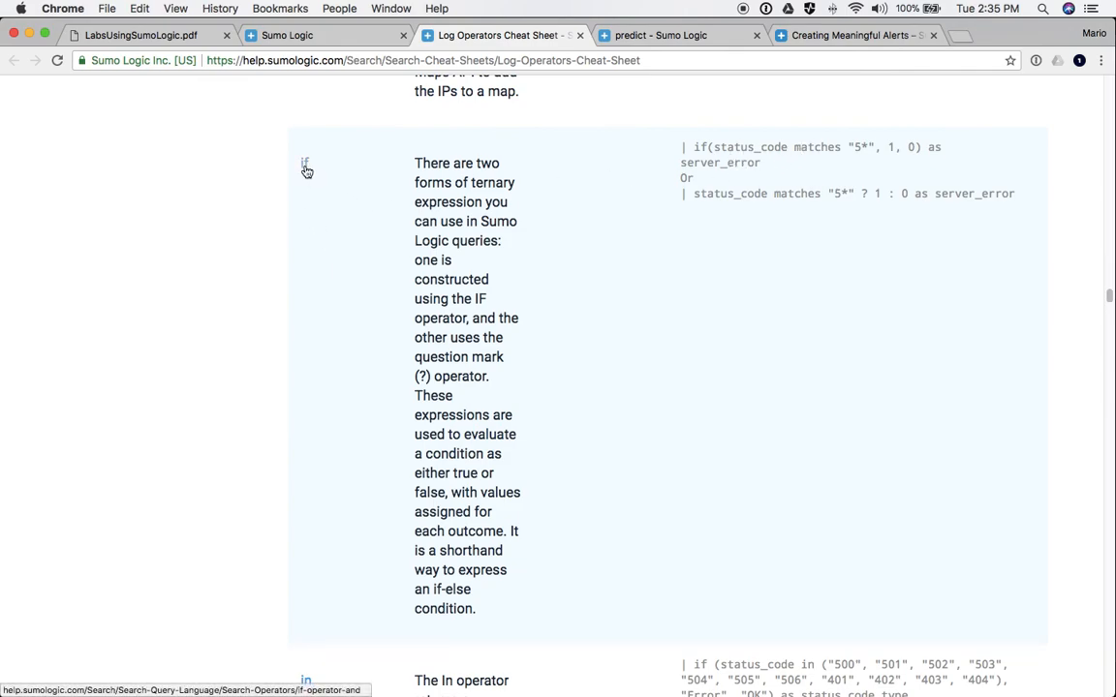
pyautogui.click(306, 164)
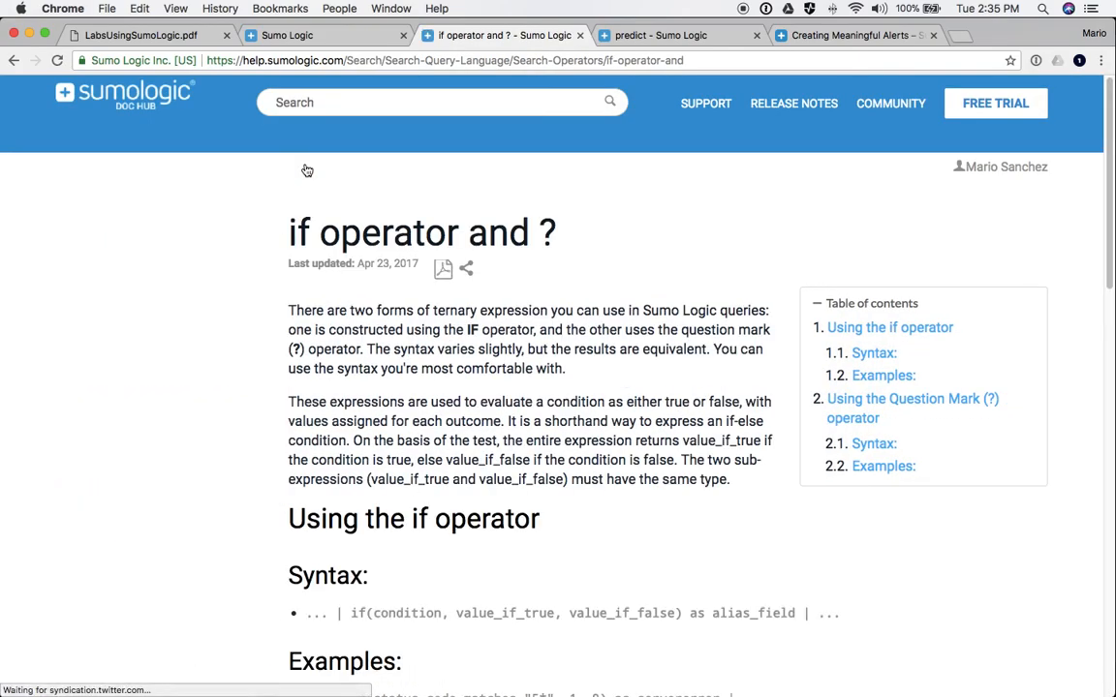
pyautogui.scroll(-7, 306, 169)
pyautogui.scroll(10, 306, 170)
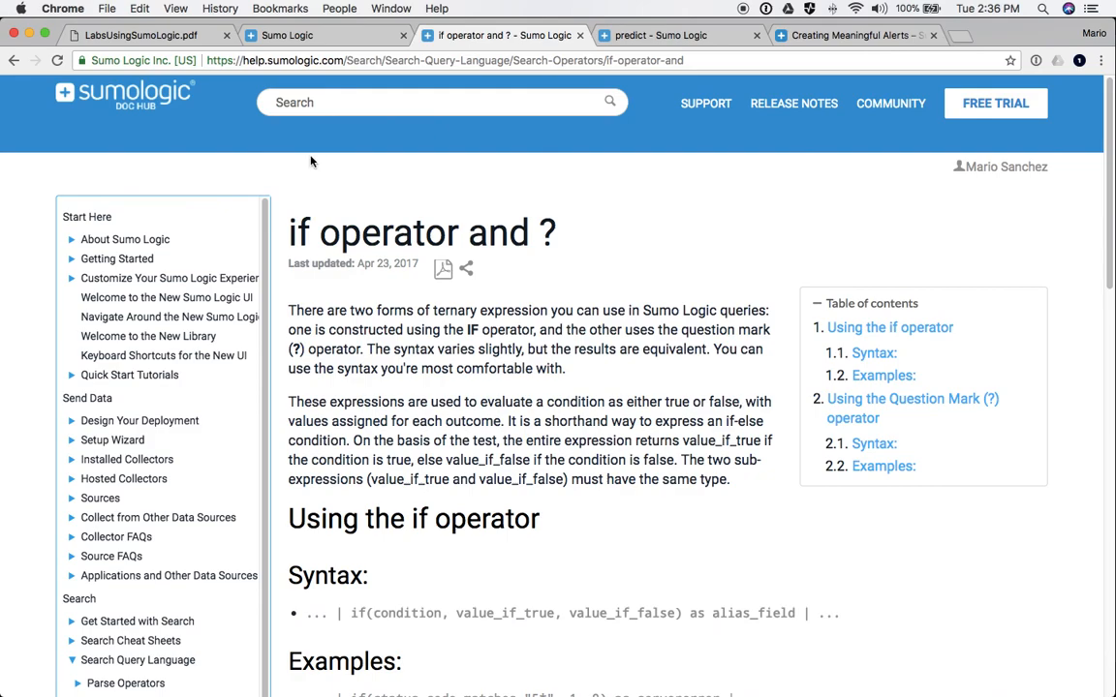
# - Return to the Learn home page, then advance the slides to Level 2 Certification: Power User
pyautogui.click(310, 44)
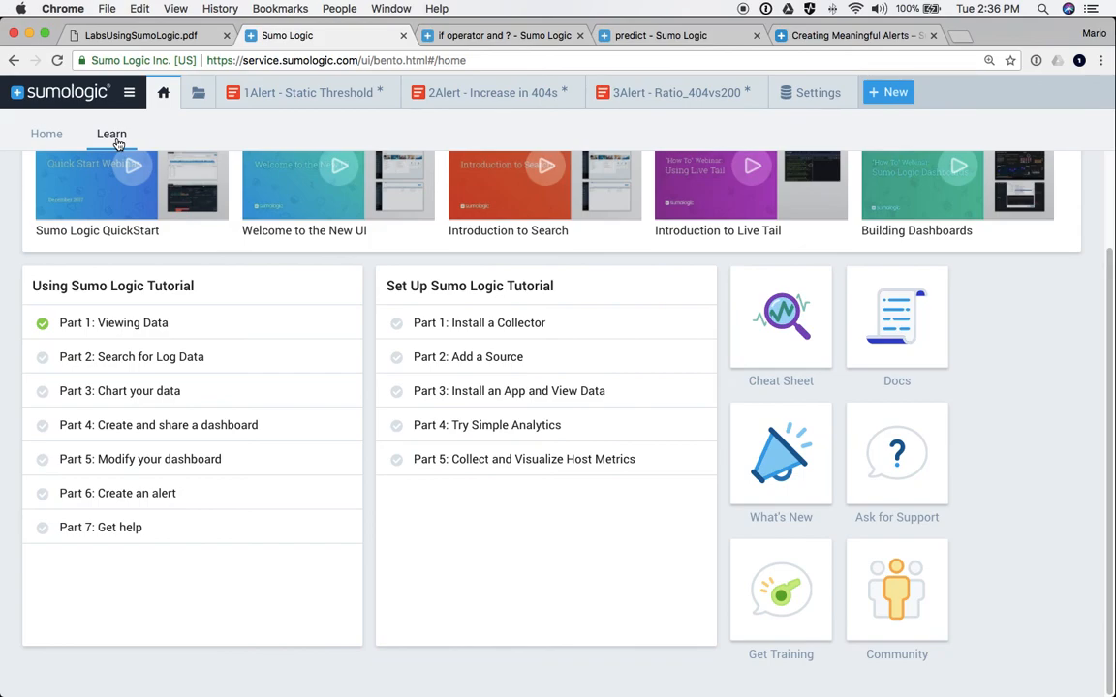
pyautogui.press('super+Tab')
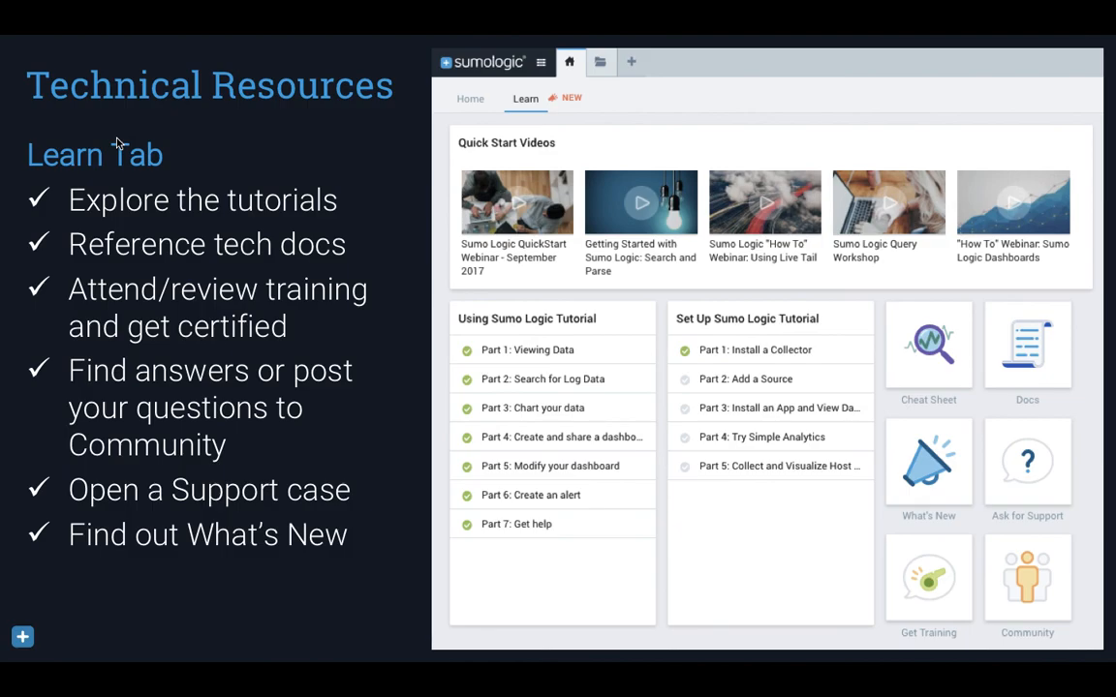
pyautogui.press('Right')
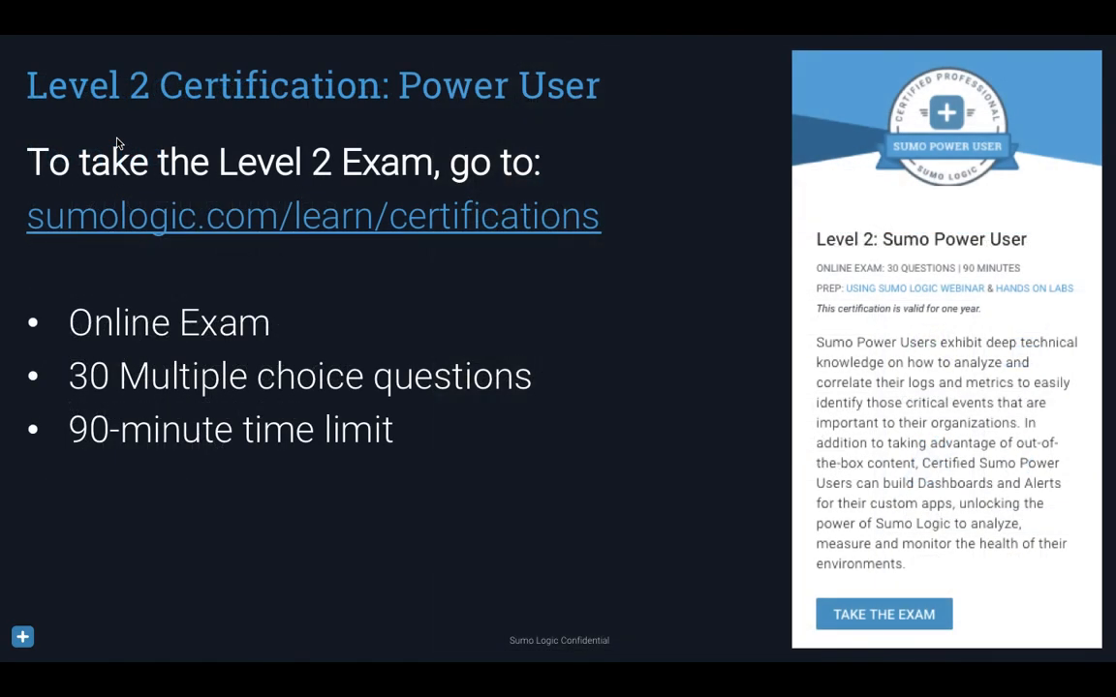